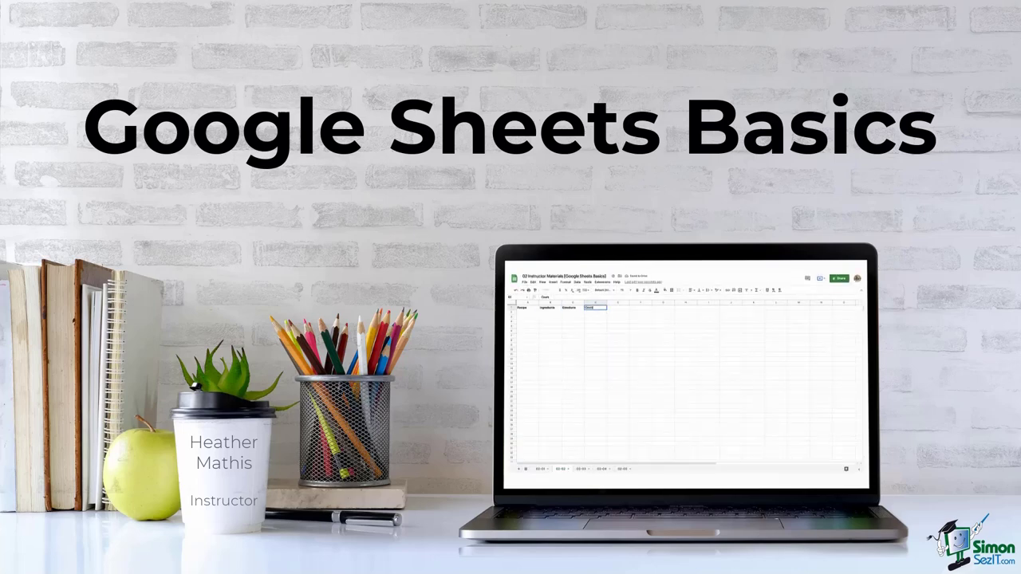
- Enter the column header Link in cell F1, after Protein
key("Tab")
type("Lin")
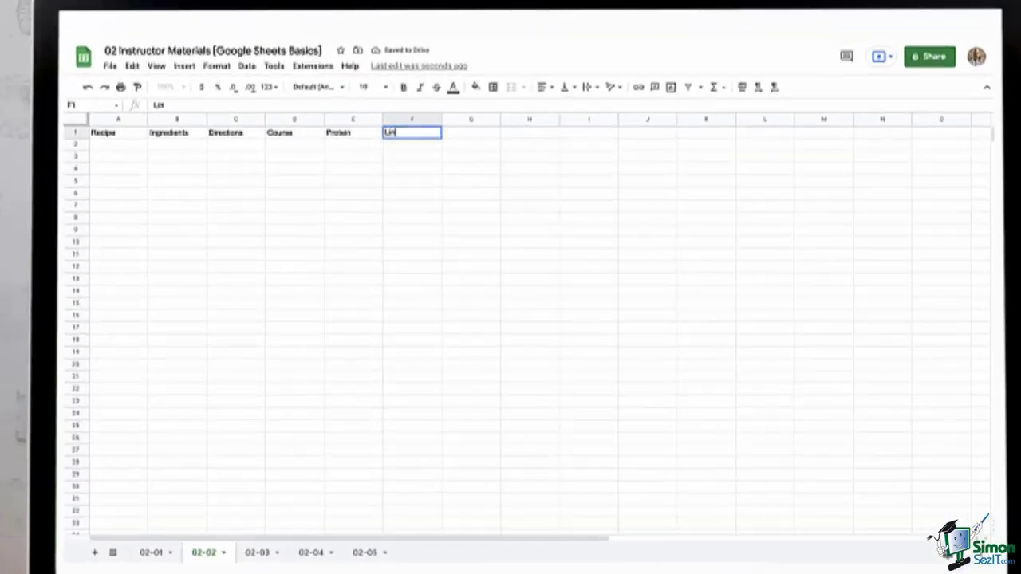
type("k")
key("Return")
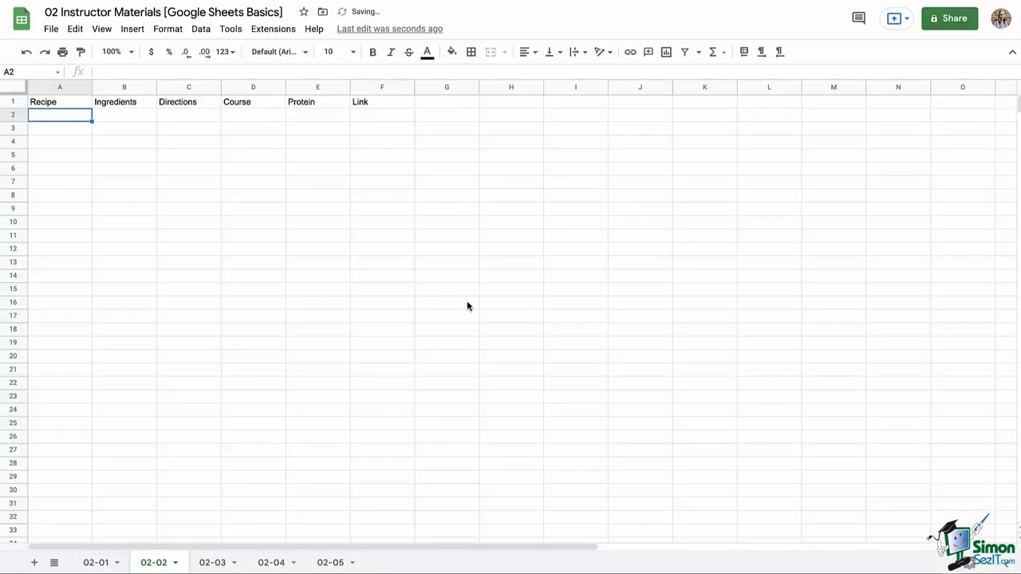
- Paste the copied recipe records under the headers, starting with Baked Apple Pork Chops in row 2 and continuing in row 3
key("ctrl+v")
left_click(113, 157)
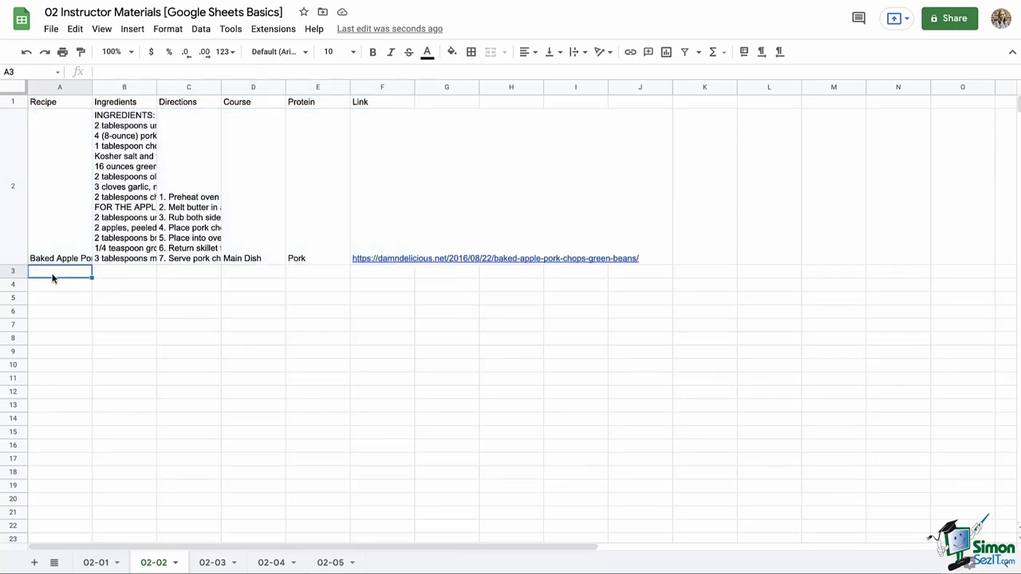
key("ctrl+v")
left_click(56, 434)
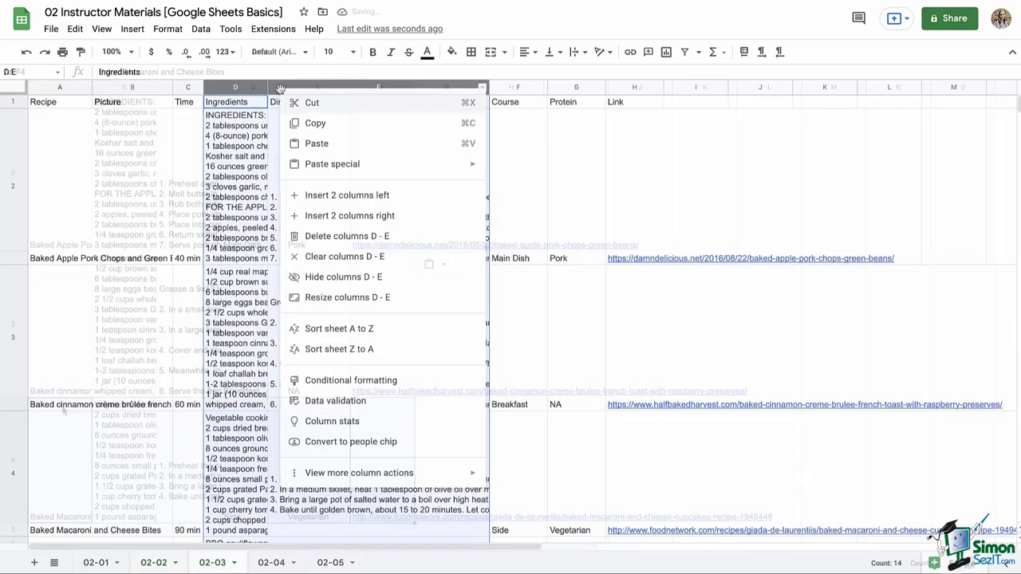
- Group the Ingredients and Directions columns (D–E), and collapse and expand the group
mouse_move(394, 482)
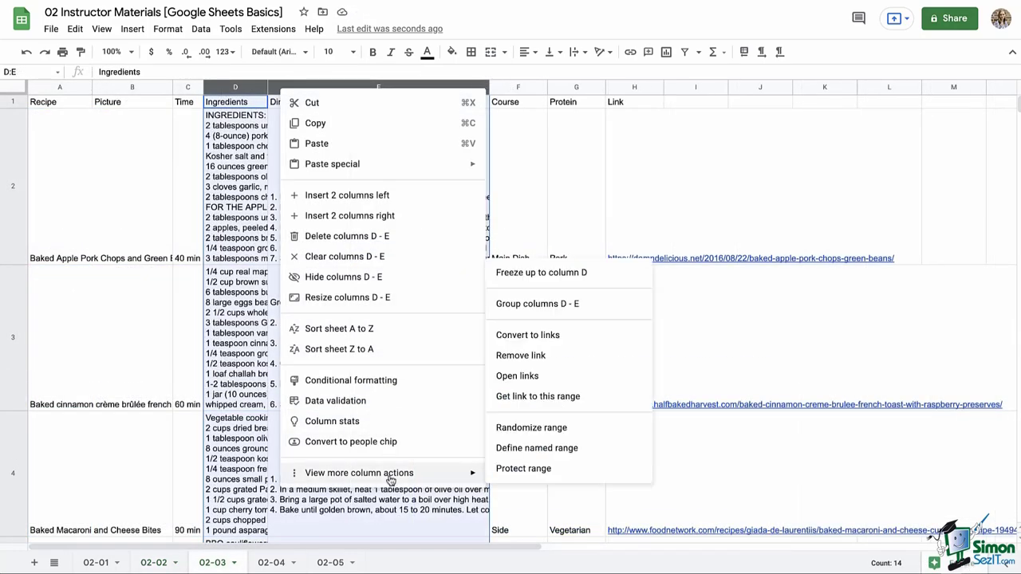
left_click(517, 304)
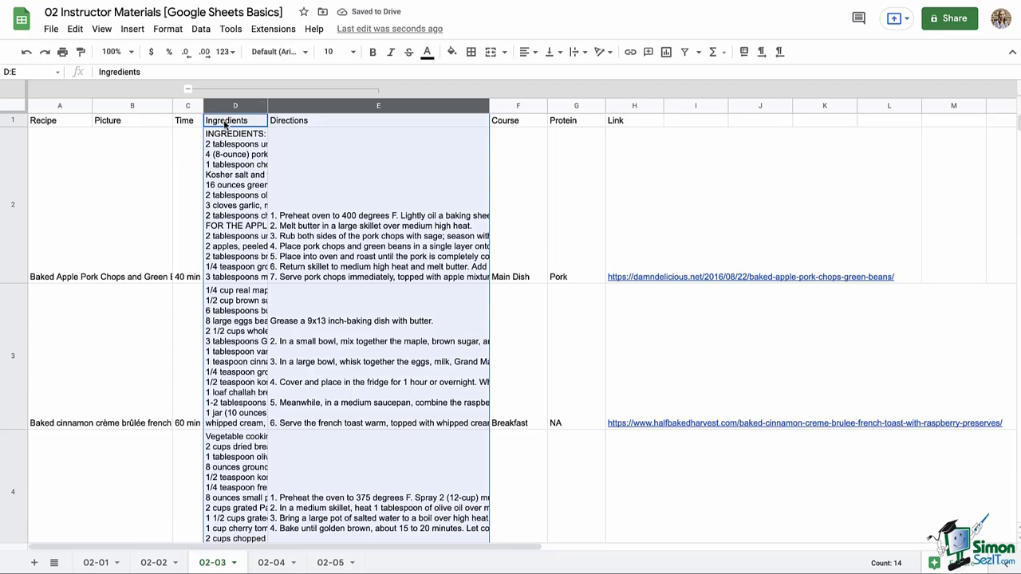
left_click(188, 91)
left_click(188, 90)
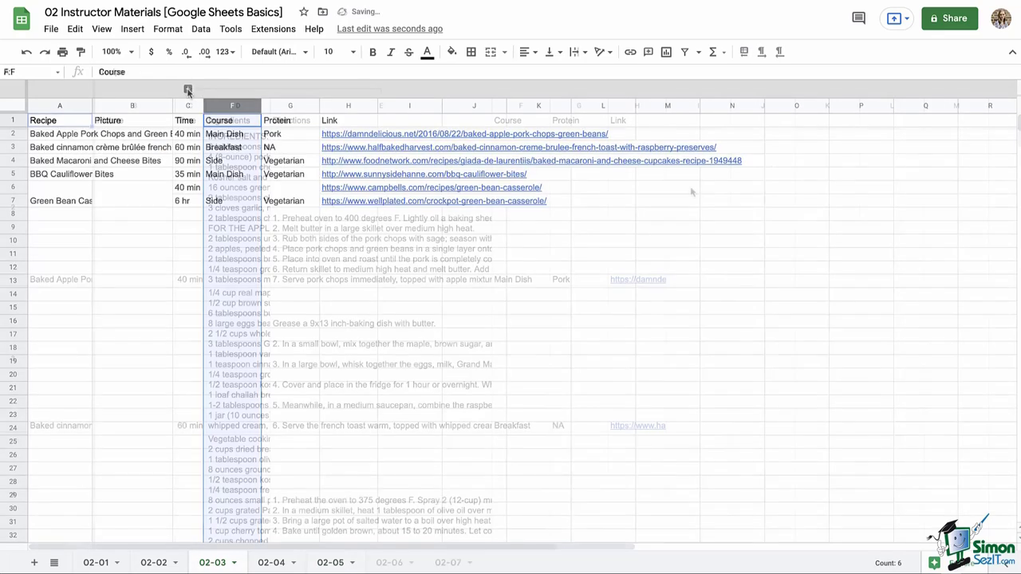
left_click(188, 90)
- Apply the Streamline theme to the spreadsheet and customize its font to Georgia
left_click(167, 29)
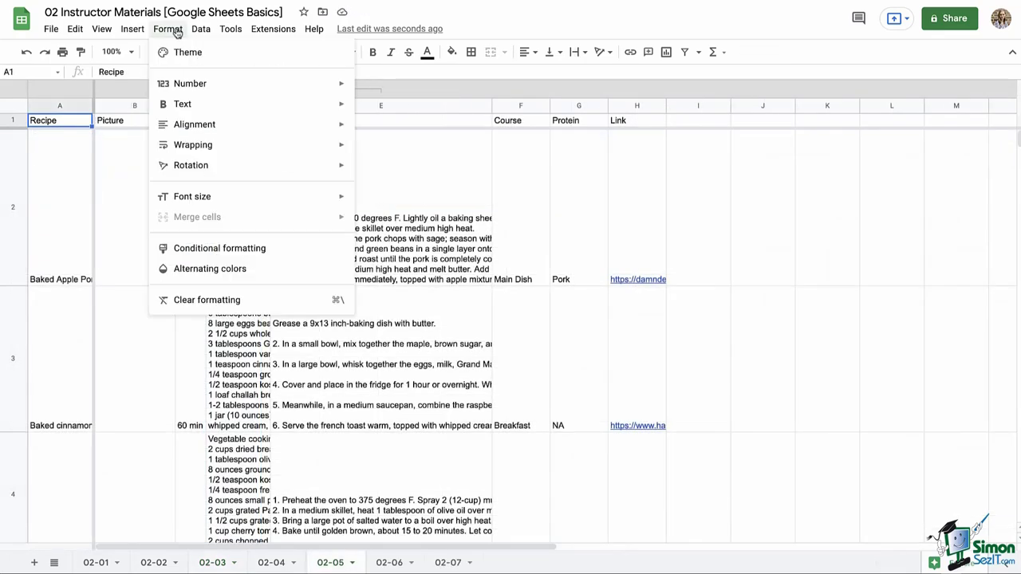
left_click(287, 52)
scroll(929, 283, "down", 2)
left_click(929, 283)
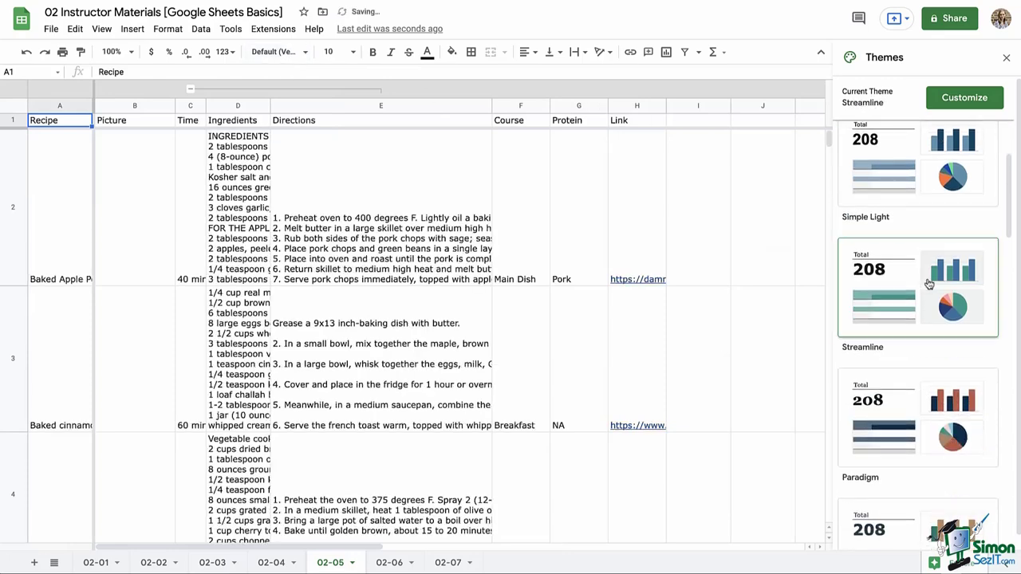
left_click(974, 277)
left_click(887, 234)
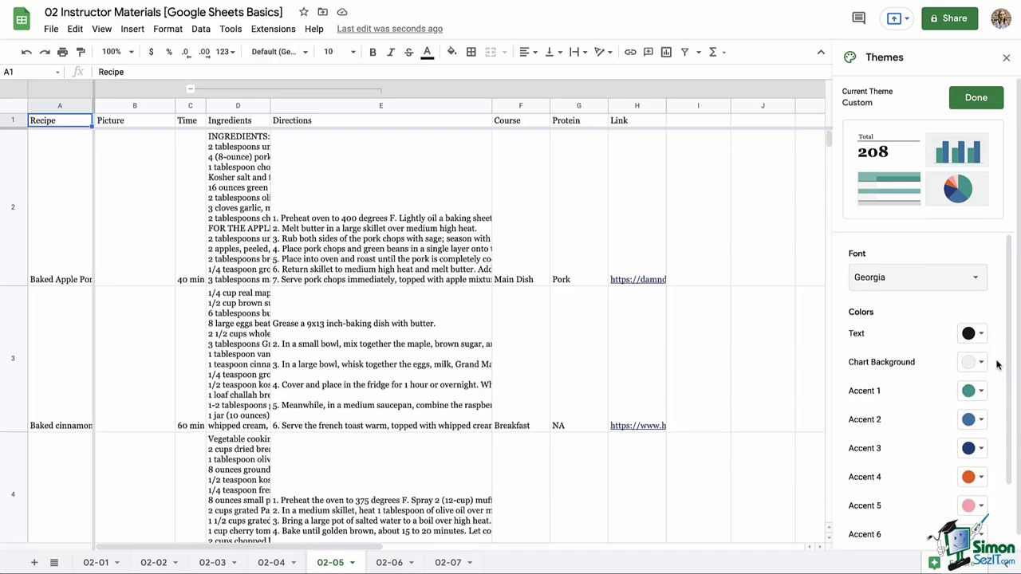
- Change the custom theme's hyperlink color, using hex #1f3e78 first and choosing a palette swatch after that
scroll(997, 355, "down", 2)
left_click(973, 487)
left_click(846, 335)
left_click(540, 201)
triple_click(541, 201)
left_click(541, 201)
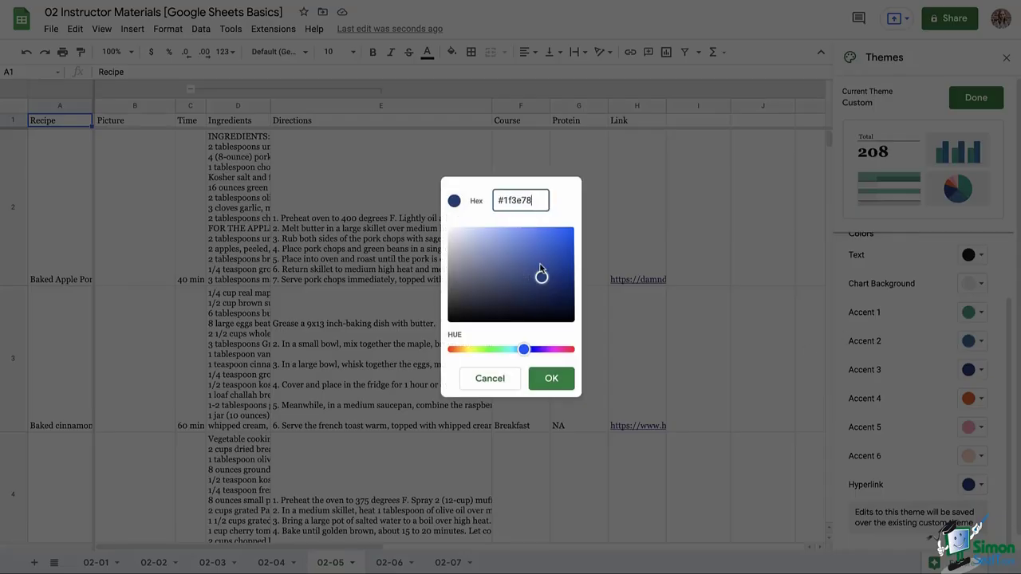
left_click(551, 378)
left_click(972, 487)
left_click(904, 431)
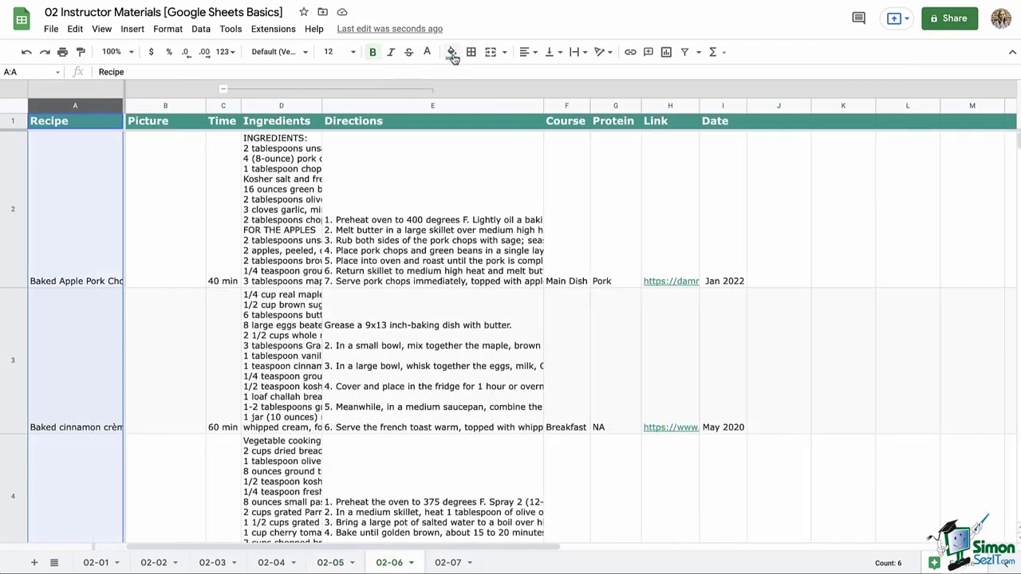
- Fill the Recipe column with the theme's teal color and set its font size to 12
left_click(453, 55)
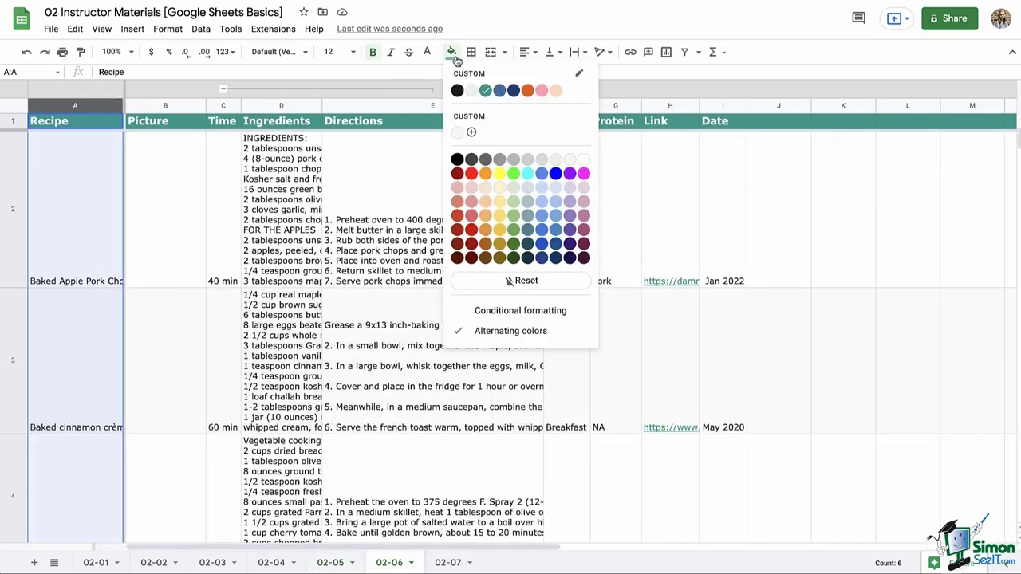
left_click(487, 92)
left_click(333, 52)
left_click(333, 199)
- Format the Recipe column's text in the near-white custom color and bold
left_click(428, 52)
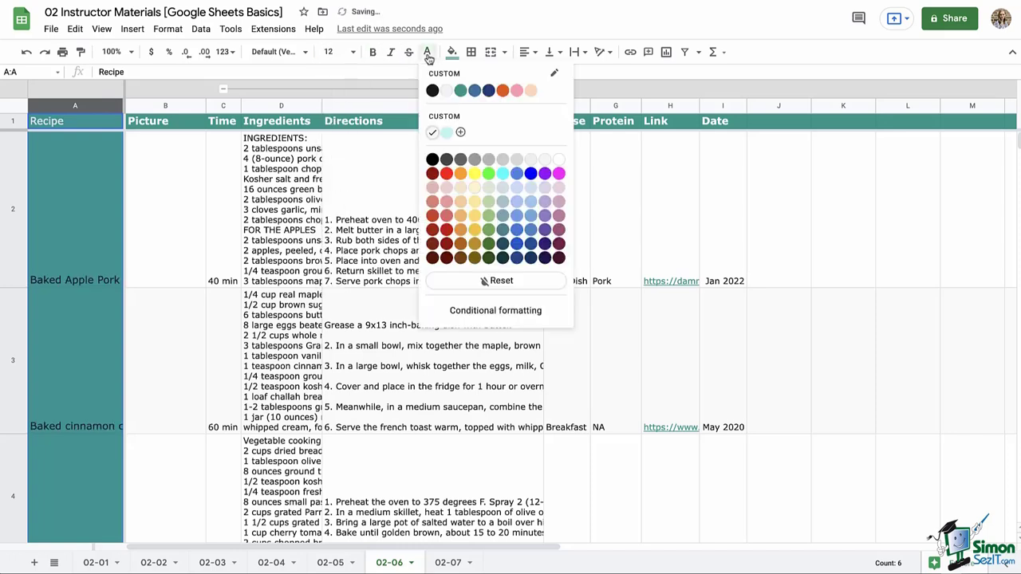
left_click(435, 137)
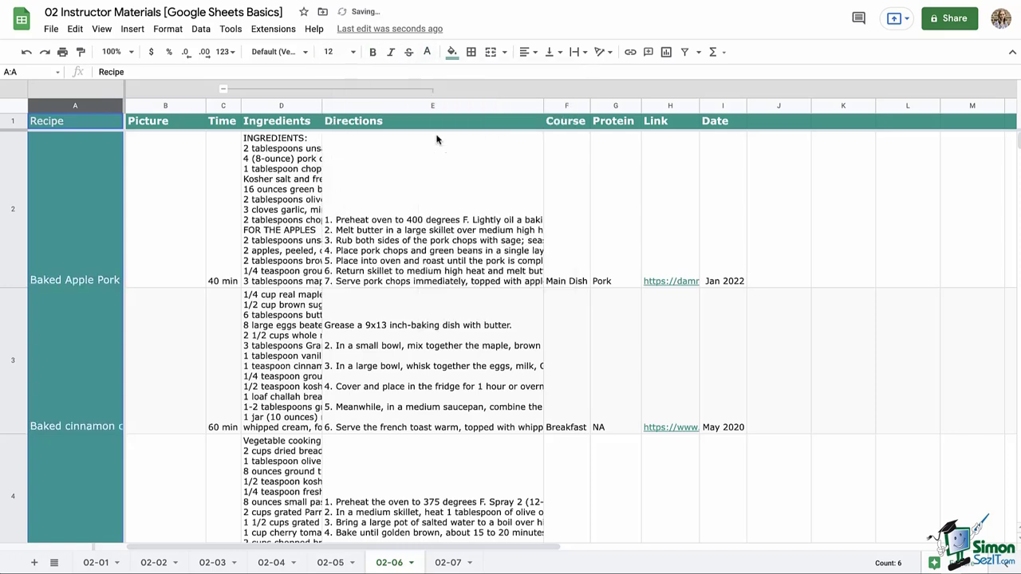
left_click(373, 52)
- Set a dashed line style and a border color for the cell borders of the entire sheet
left_click(13, 105)
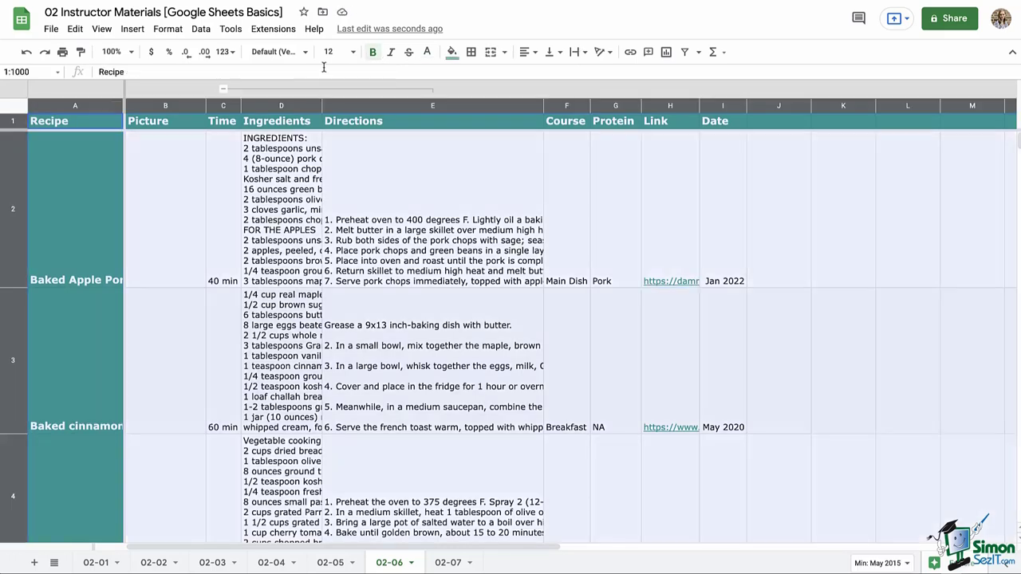
left_click(471, 52)
left_click(568, 96)
left_click(587, 164)
left_click(568, 77)
left_click(630, 191)
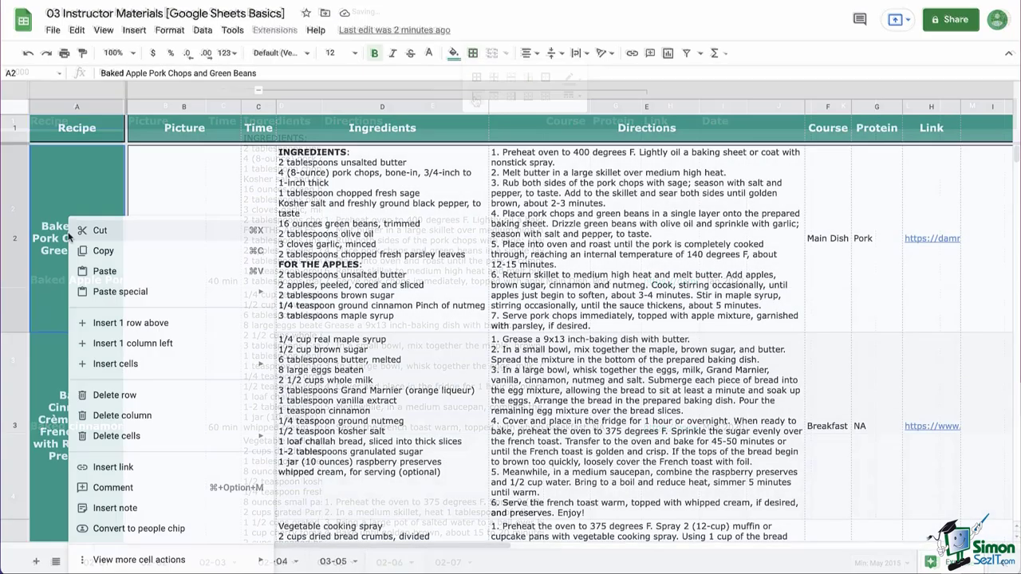
- Insert the copied recipe URL ending in baked-apple-pork-chops-green-beans/ as a link in cell A2
left_click(92, 208)
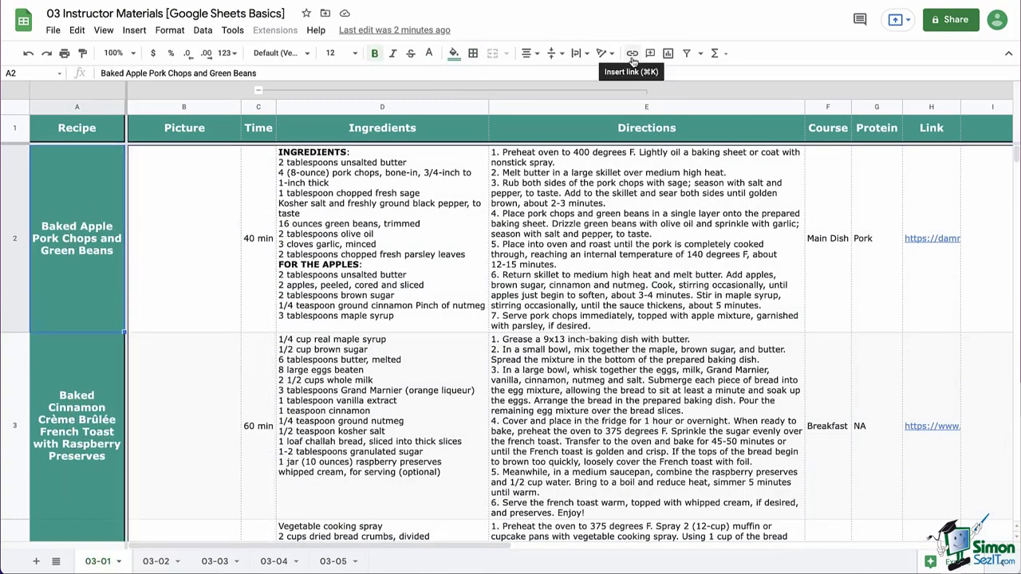
key("super+k")
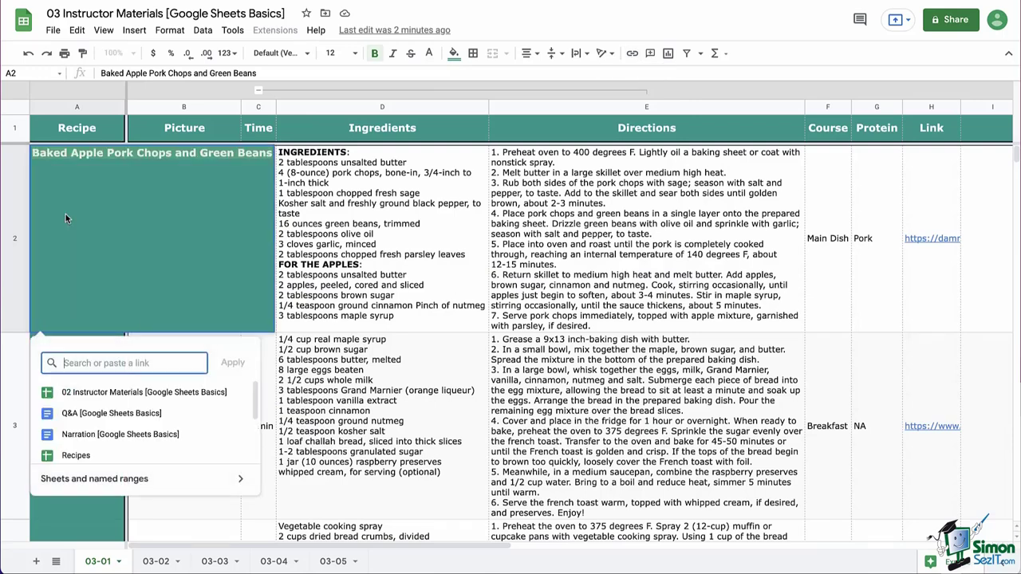
key("super+v")
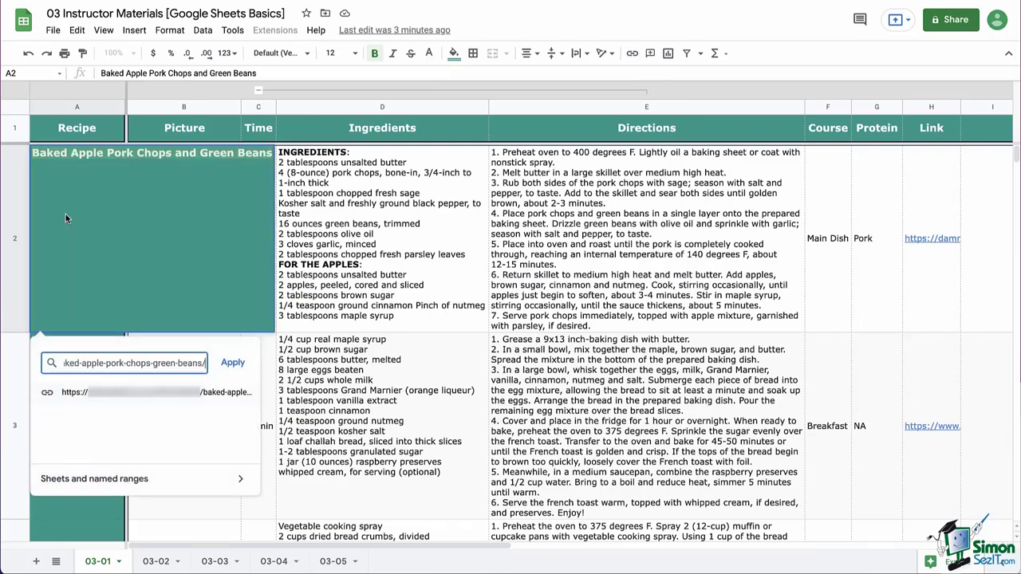
key("Return")
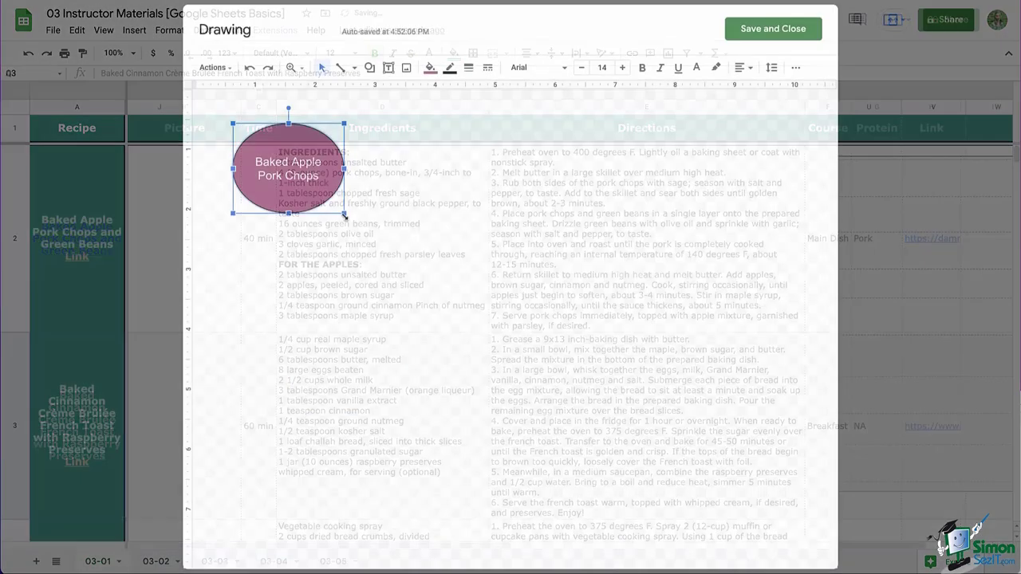
- Enlarge the Baked Apple Pork Chops oval to fill most of the drawing canvas and increase its text size to 62
left_click_drag(346, 216, 720, 541)
left_click(622, 67)
left_click(623, 67)
left_click(623, 67)
left_click(623, 67)
left_click(623, 67)
left_click(623, 67)
left_click(623, 67)
- Give the oval an 8px dashed border, and save and close the drawing
left_click(468, 67)
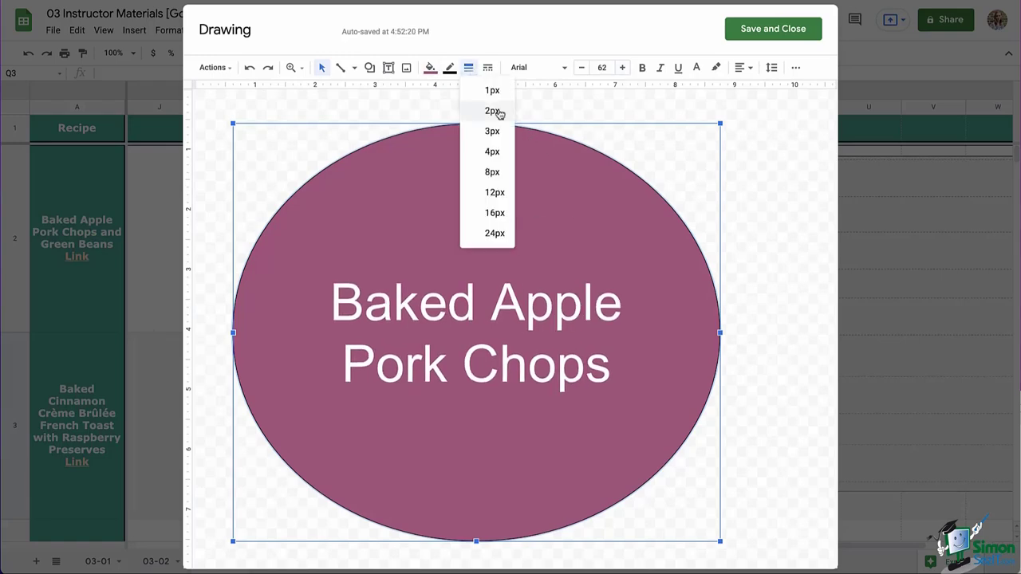
left_click(502, 172)
left_click(487, 67)
left_click(514, 137)
left_click(740, 155)
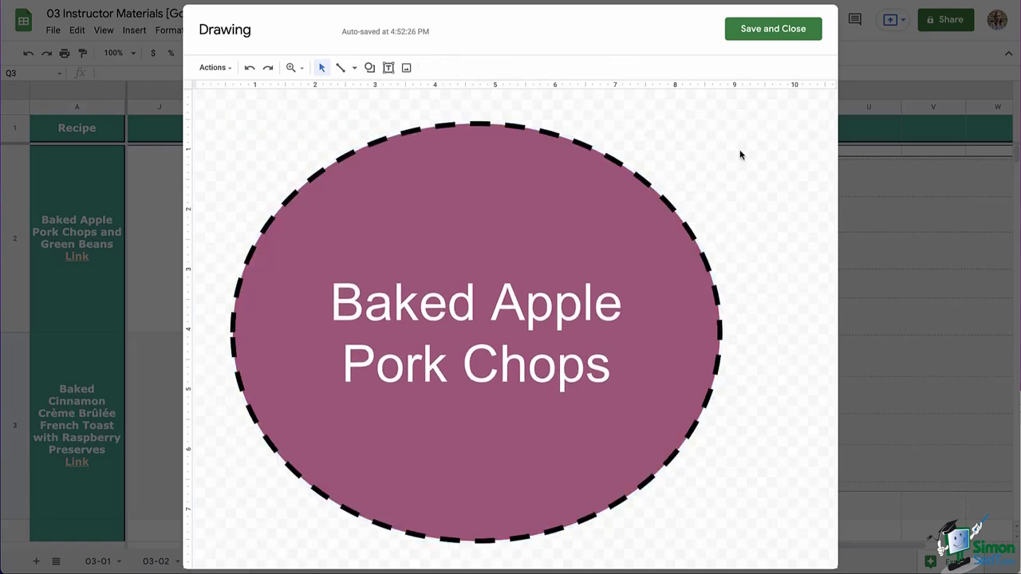
left_click(757, 29)
- Shrink the Baked Apple Pork Chops drawing on the sheet and move it up next to the weekday planner
left_click_drag(643, 236, 433, 421)
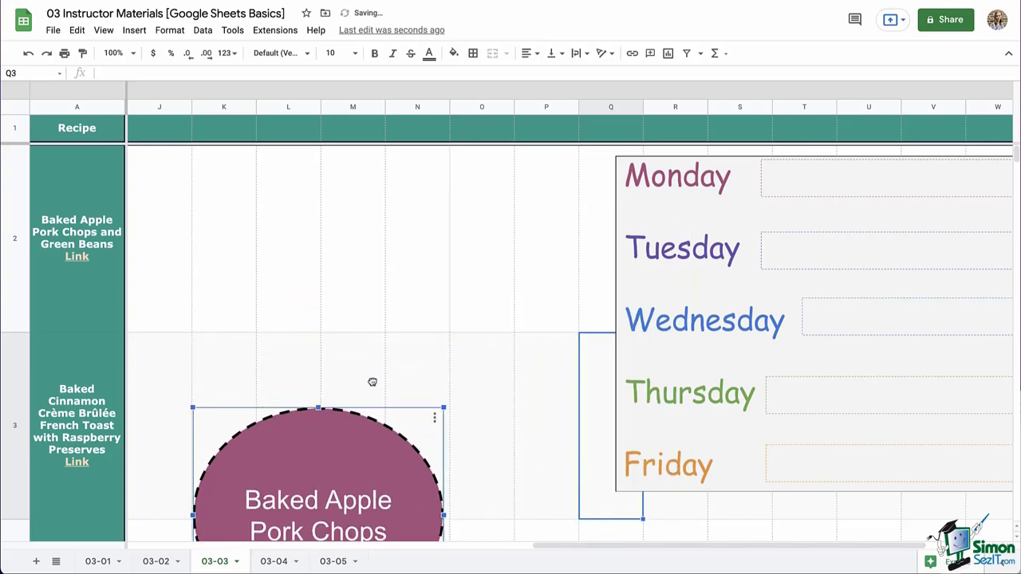
left_click_drag(344, 442, 344, 180)
left_click_drag(330, 376, 333, 330)
left_click_drag(456, 330, 365, 317)
left_click(400, 279)
left_click(291, 204)
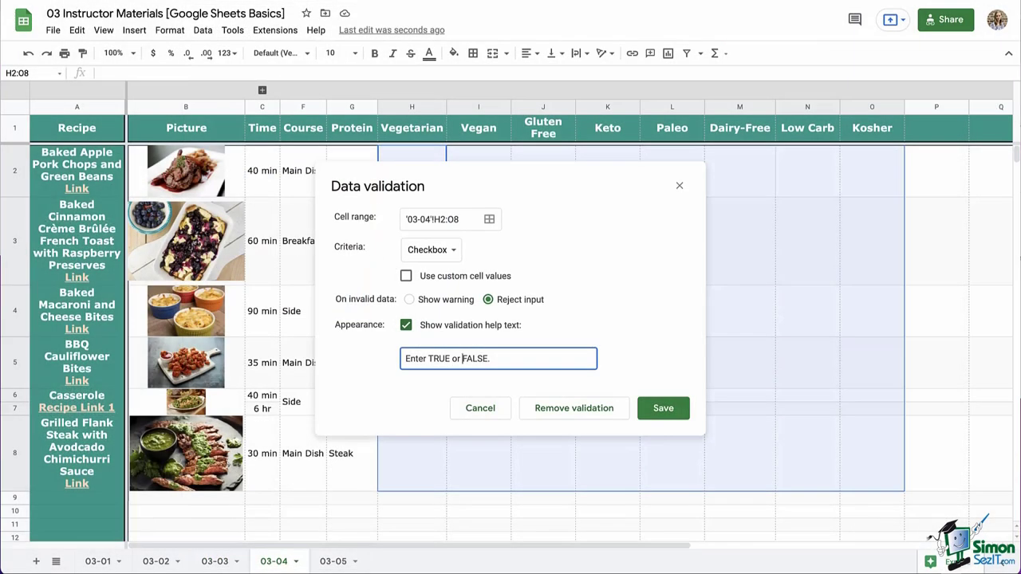
- Set the validation help text for the H2:O8 checkboxes to "Click on the checkbox" and save the rule
triple_click(462, 358)
type("Cl")
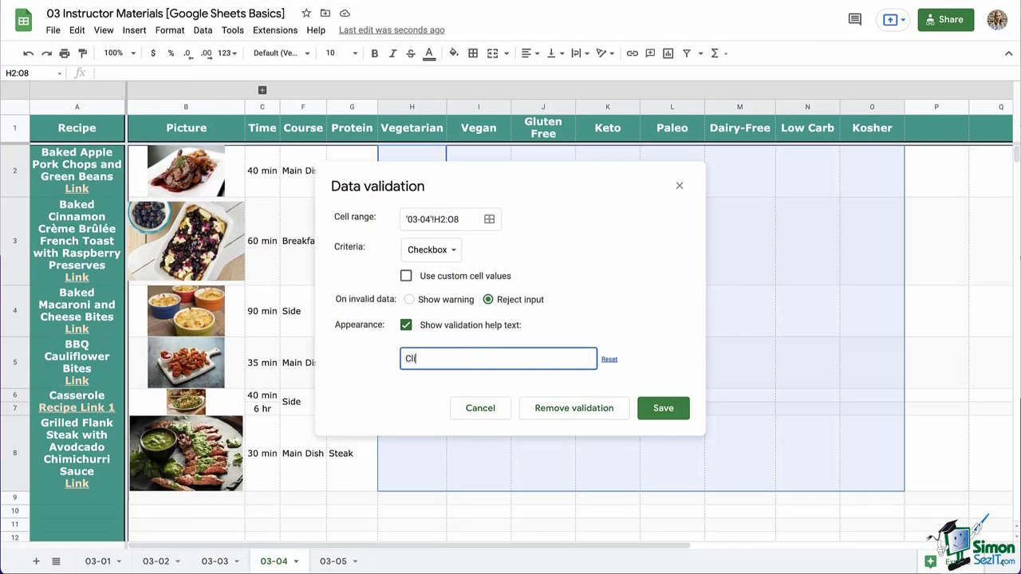
type("ick on the checkbox")
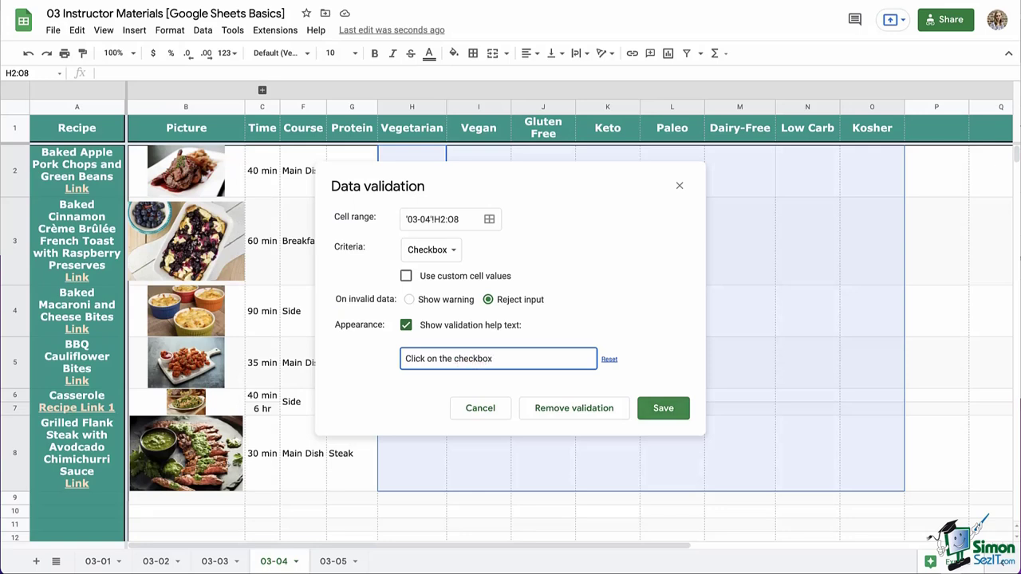
key("Return")
left_click(936, 362)
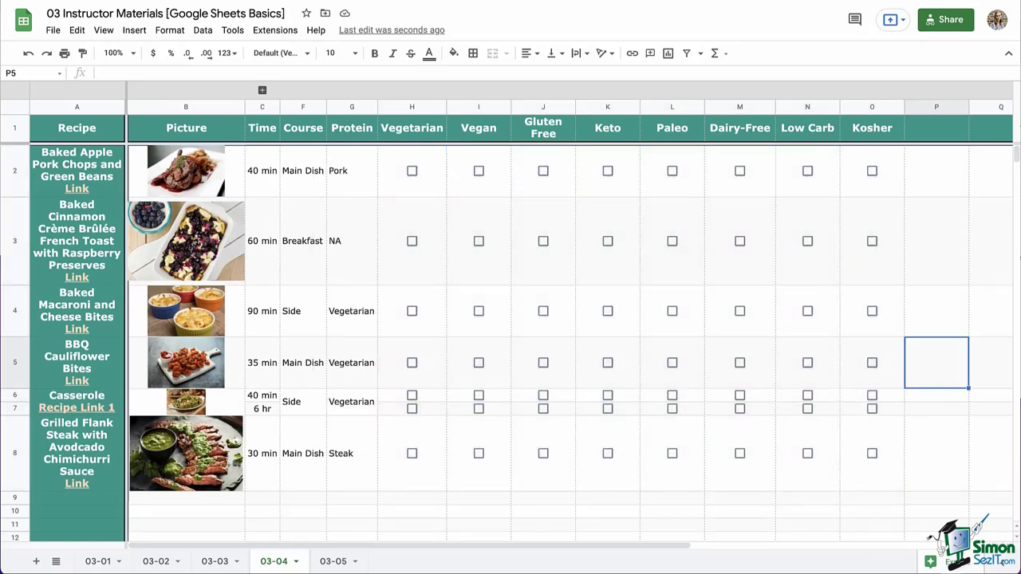
- Tick the diet checkboxes in cells H3, J2, K4, L2, M3 and J3
left_click(412, 241)
left_click(543, 171)
left_click(607, 311)
left_click(672, 171)
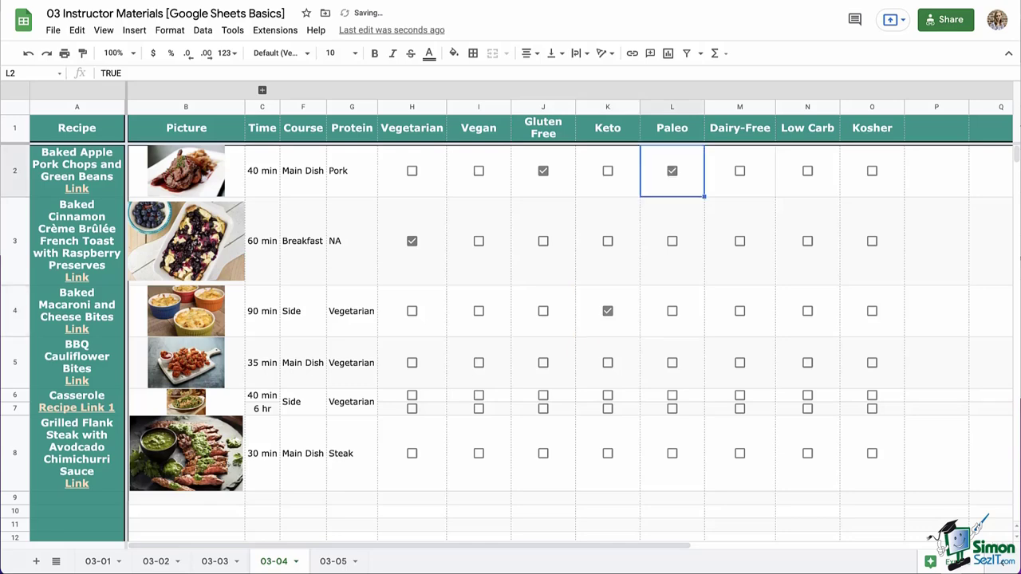
left_click(739, 241)
left_click(544, 241)
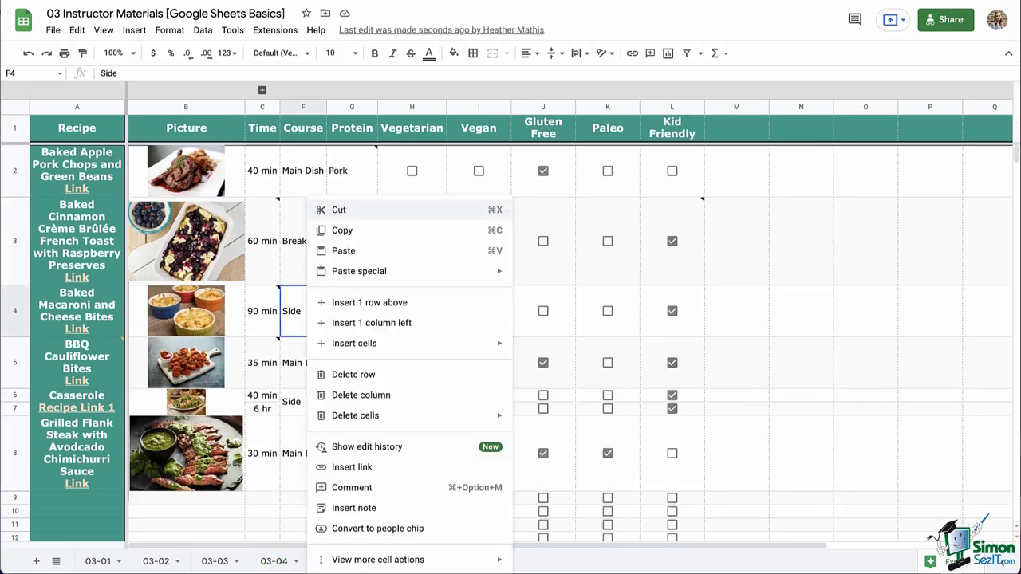
right_click(308, 311)
left_click(351, 487)
type("@Spouse")
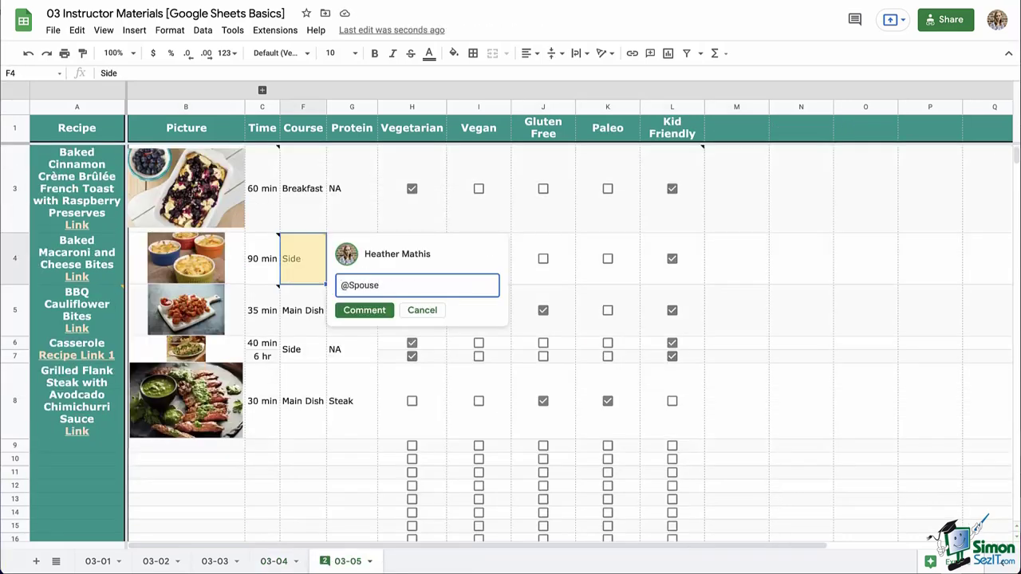
type(" Dinner for the kids? Do we have all of those ingredients?")
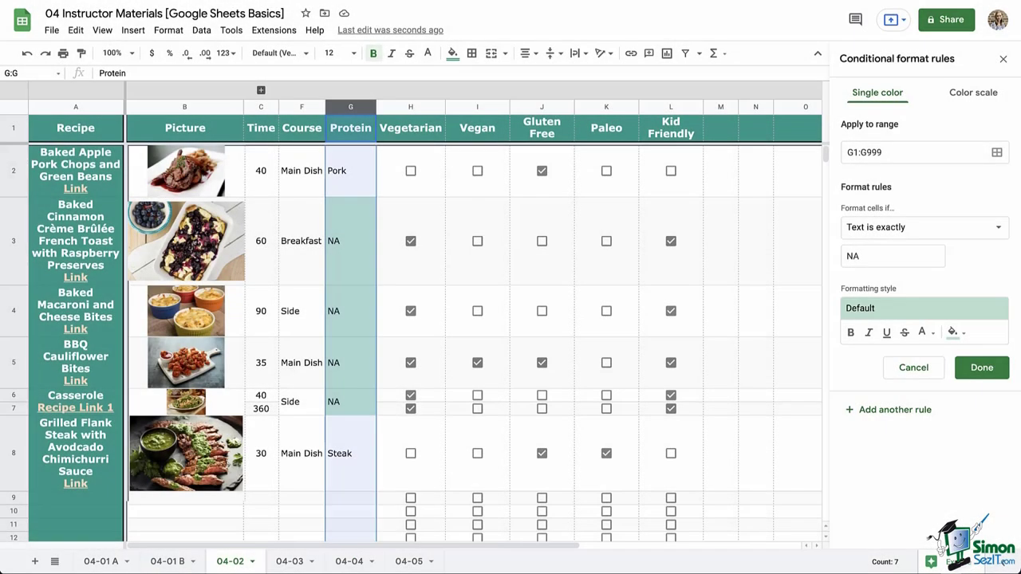
- Try a light orange fill for the conditional format rule on Protein cells whose text is exactly NA
left_click(953, 332)
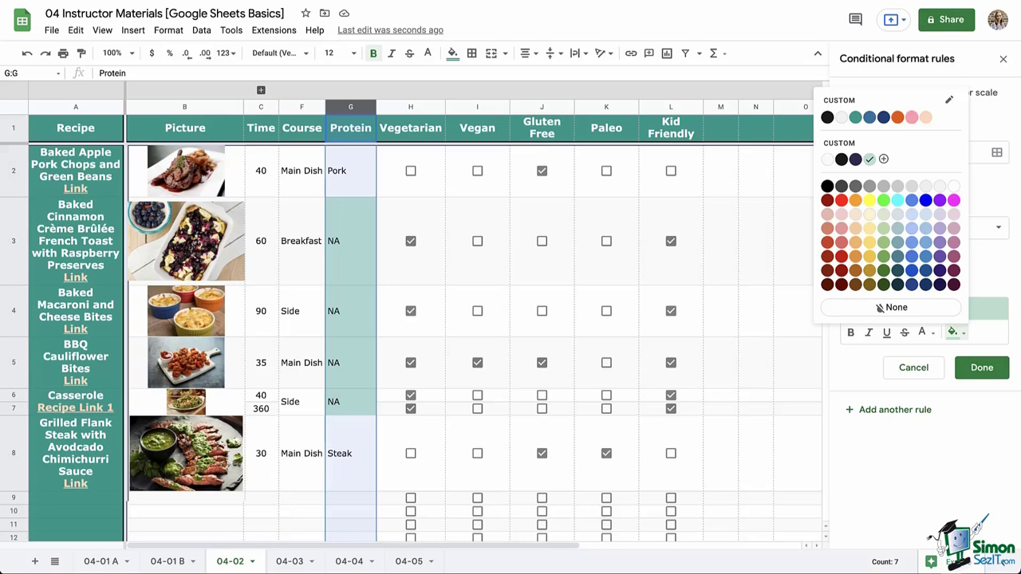
left_click(911, 117)
left_click(953, 332)
left_click(853, 200)
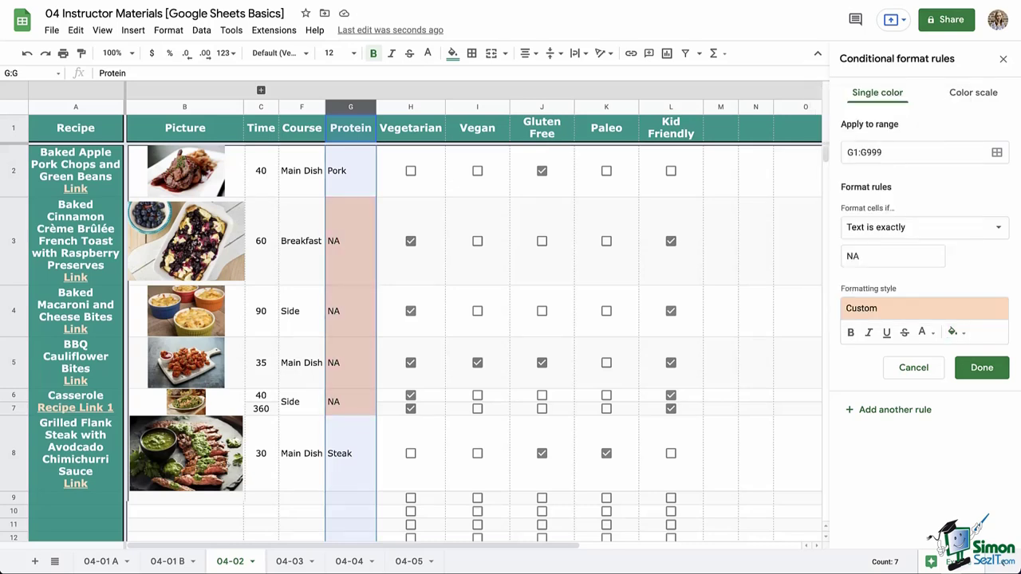
- Set the fill of the NA conditional format rule to None and choose a different text color for it
left_click(953, 331)
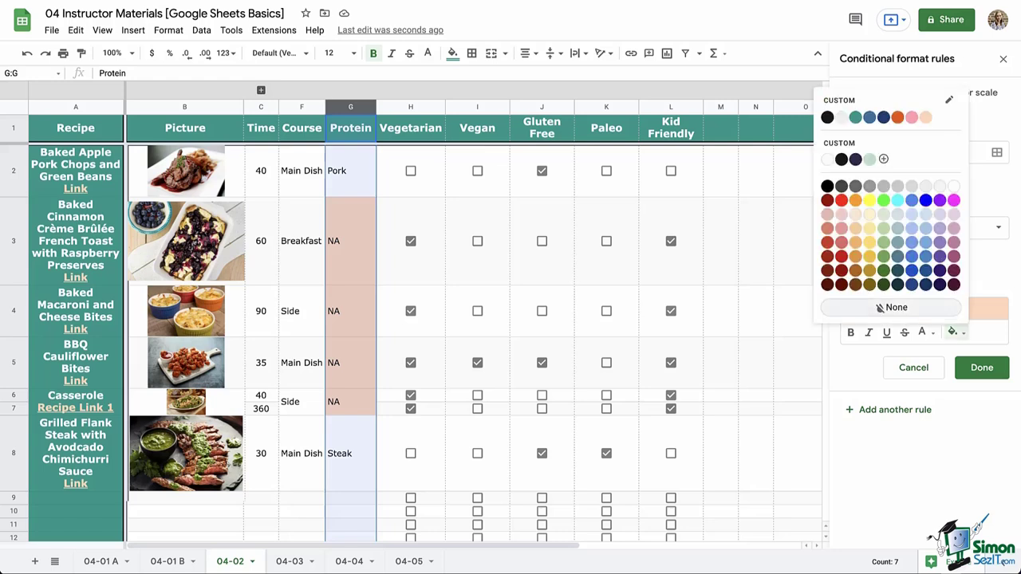
left_click(895, 307)
left_click(922, 332)
left_click(867, 186)
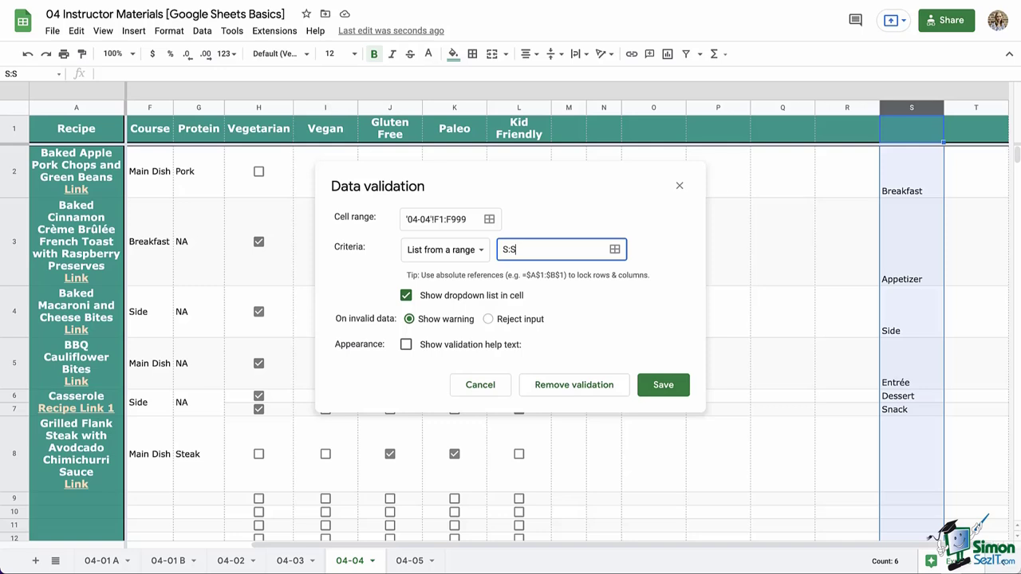
- Save the F1:F999 dropdown validation listing range S:S, with a warning on invalid data and no help text
left_click(488, 319)
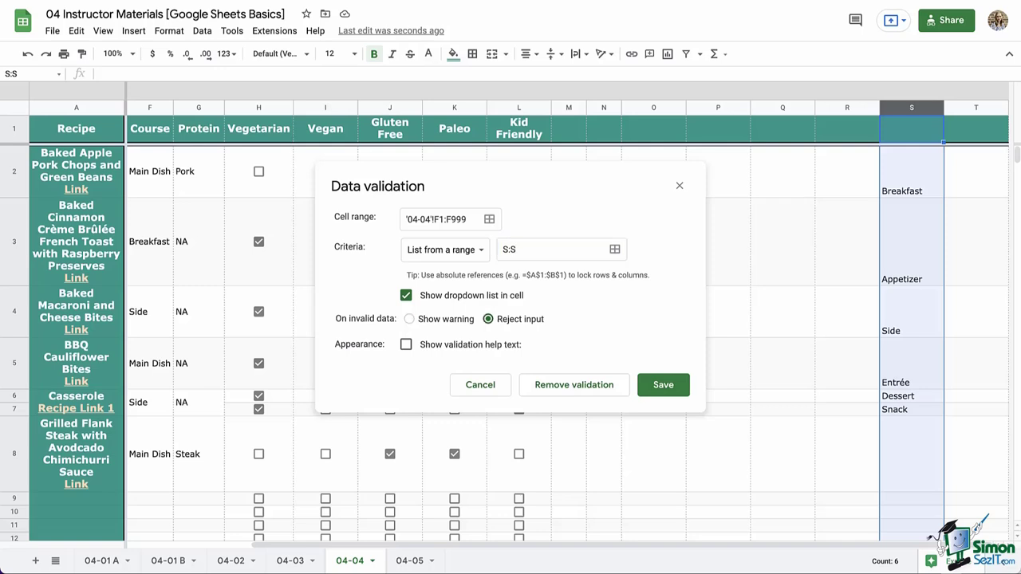
left_click(409, 319)
left_click(406, 345)
left_click(406, 345)
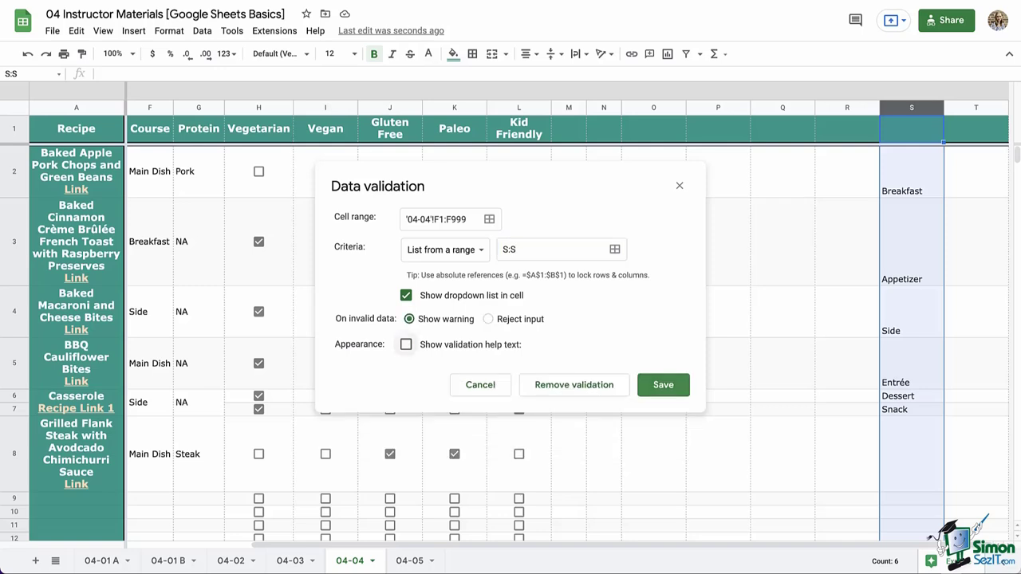
left_click(663, 384)
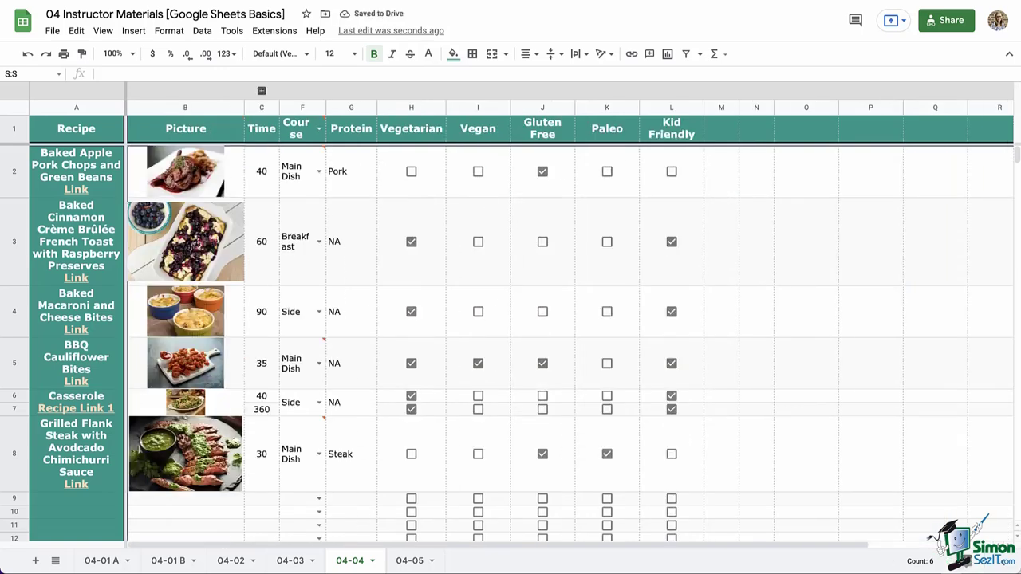
- Choose Entrée as the course for the pork chops, BBQ cauliflower bites and flank steak in F2, F5 and F8
left_click(299, 171)
left_click(318, 170)
left_click(295, 257)
left_click(318, 363)
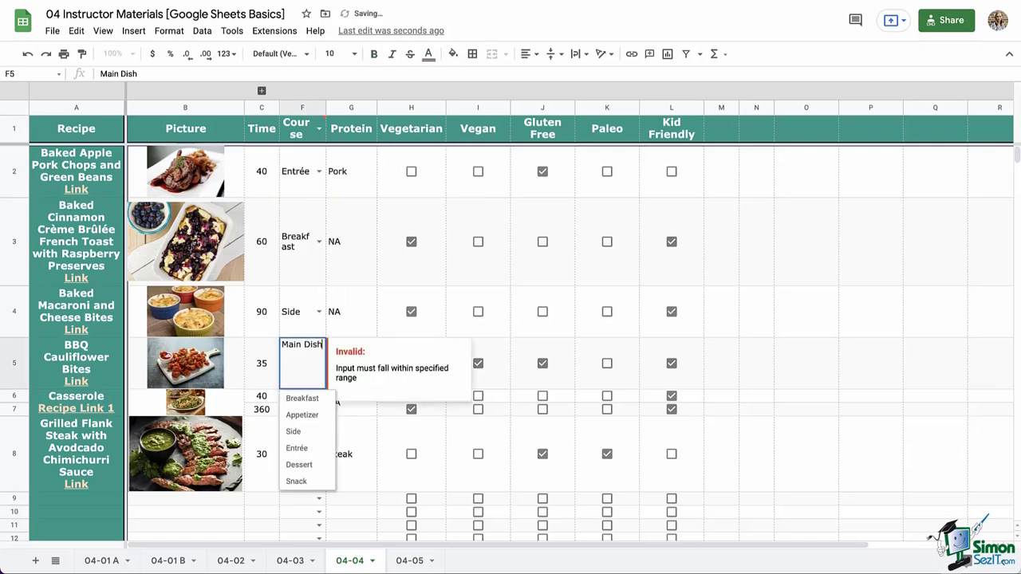
left_click(296, 446)
left_click(299, 454)
left_click(318, 454)
left_click(296, 550)
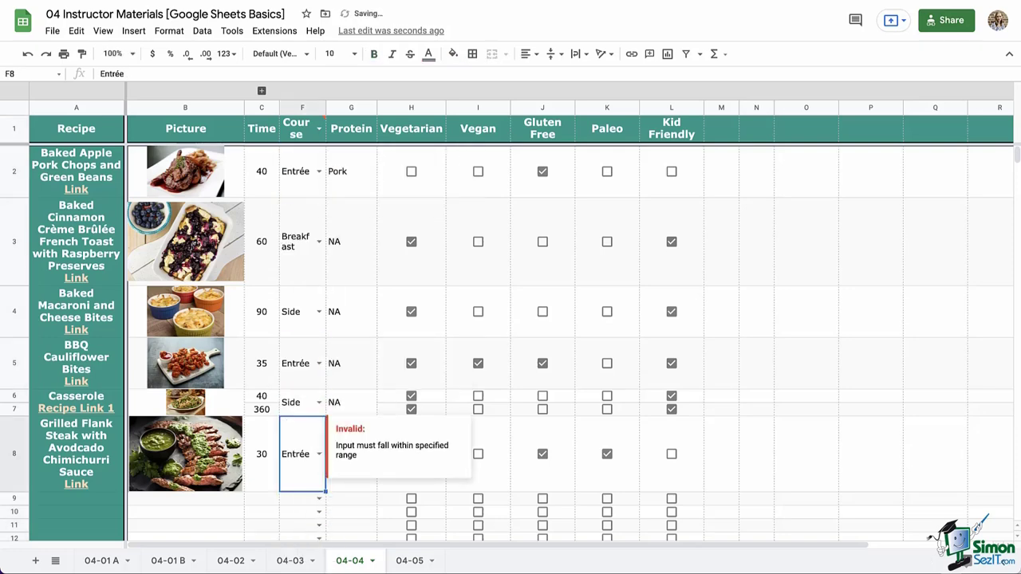
- Choose Breakfast, Appetizer, Dessert and Snack as the courses in F9 to F12 and widen the Course column
left_click(301, 498)
scroll(511, 319, "down", 3)
left_click(319, 311)
left_click(295, 321)
left_click(319, 329)
left_click(295, 362)
left_click(319, 358)
left_click(295, 435)
left_click(319, 376)
left_click(296, 472)
left_click(262, 358)
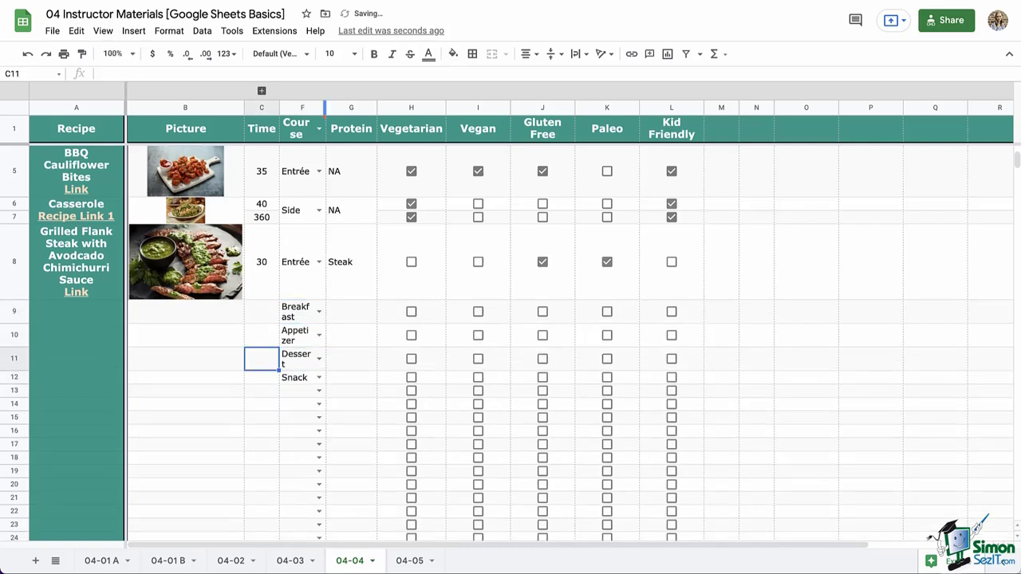
left_click_drag(326, 107, 339, 107)
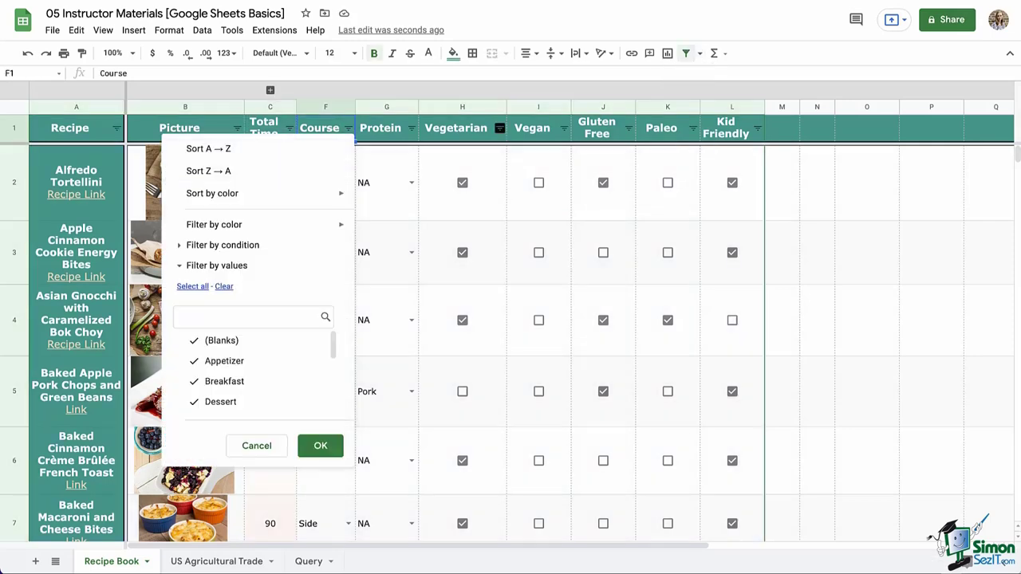
- Examine the sort and filter options of the Vegetarian and Total Time columns, including by color and by condition
left_click(499, 128)
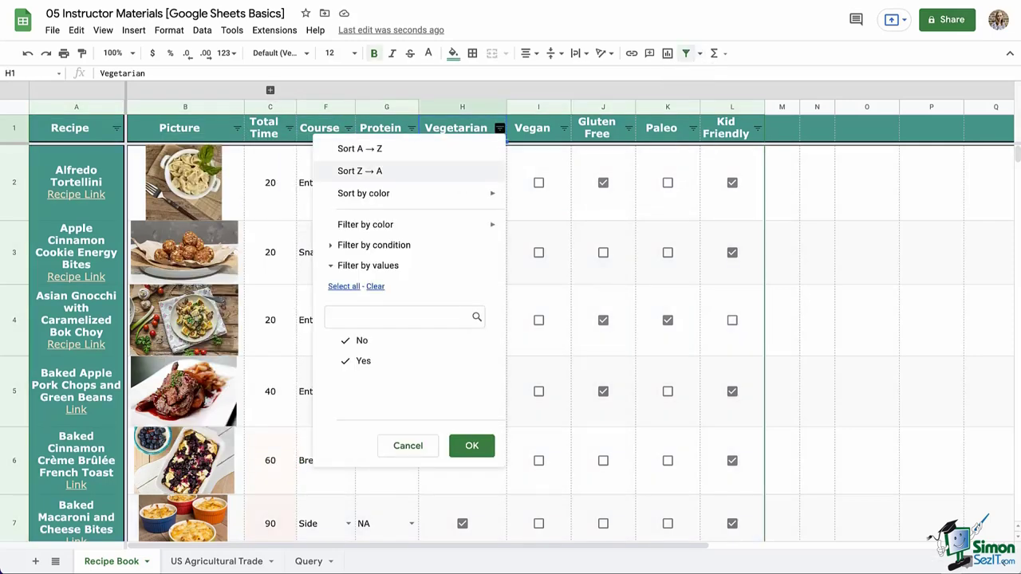
key("Escape")
left_click(289, 128)
mouse_move(239, 193)
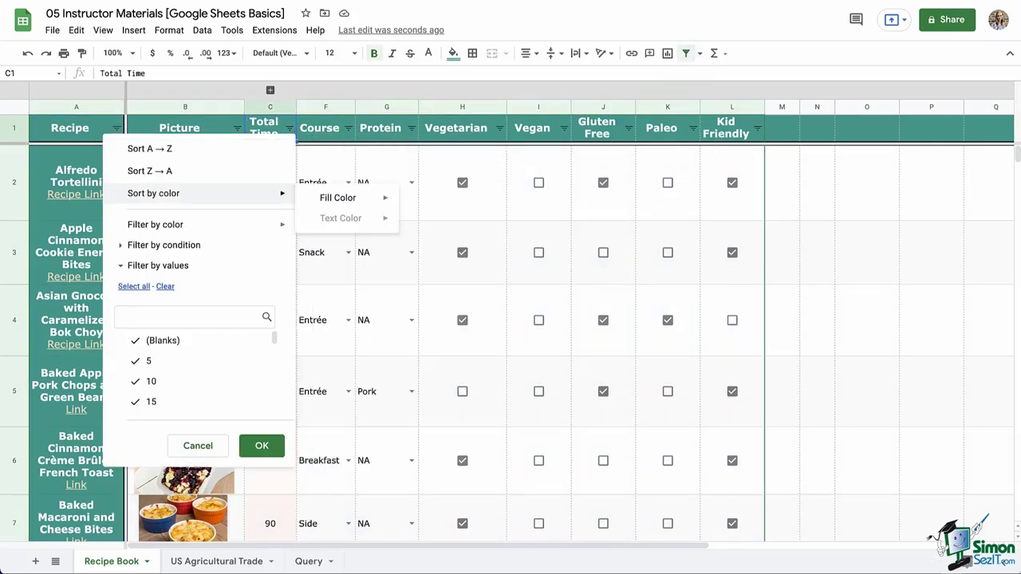
mouse_move(155, 224)
mouse_move(338, 249)
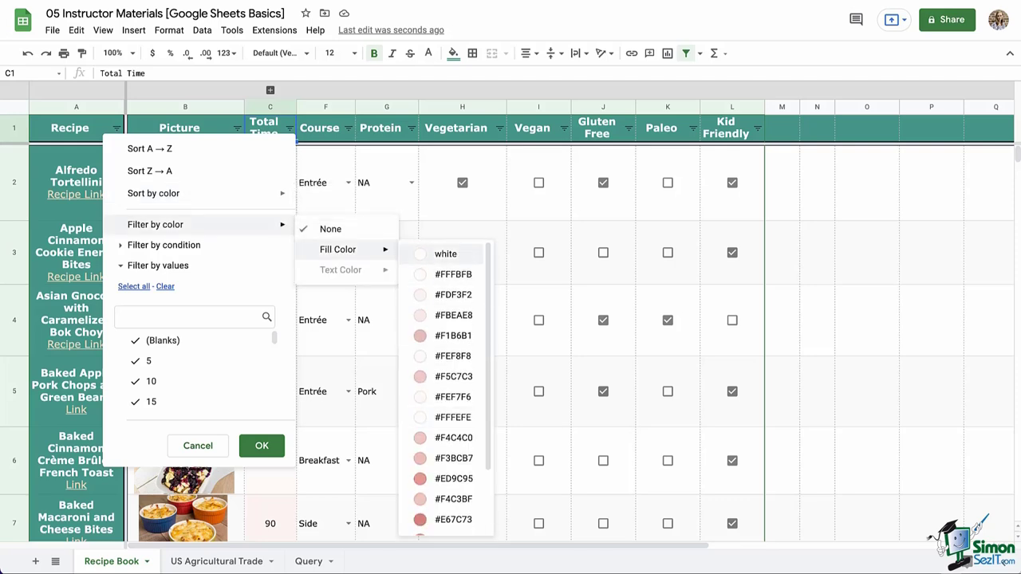
left_click(164, 245)
left_click(176, 269)
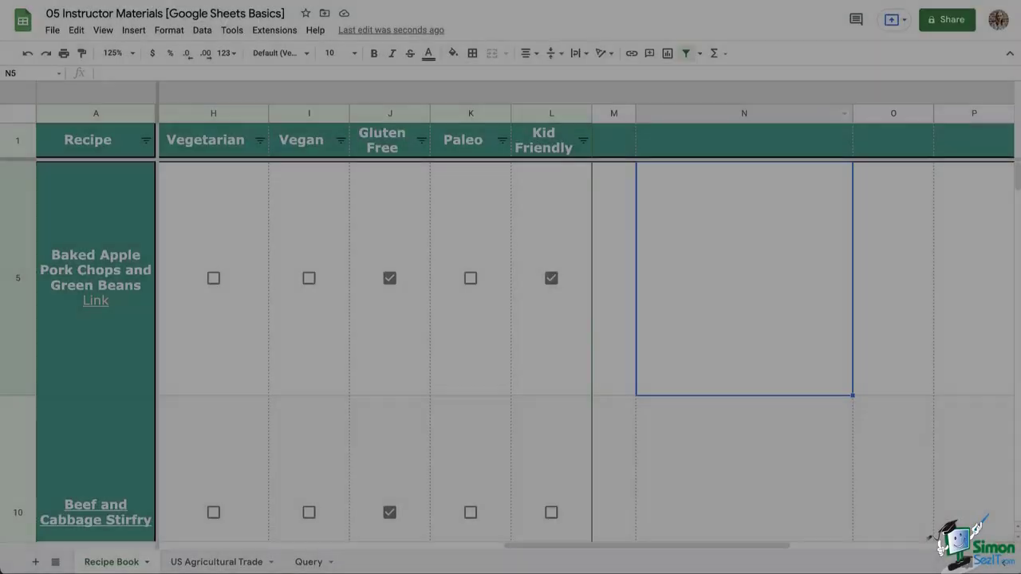
- Start a GOOGLETRANSLATE formula in cell N5 with the directions in E5 as the text to translate
left_click(713, 53)
mouse_move(731, 330)
left_click(907, 382)
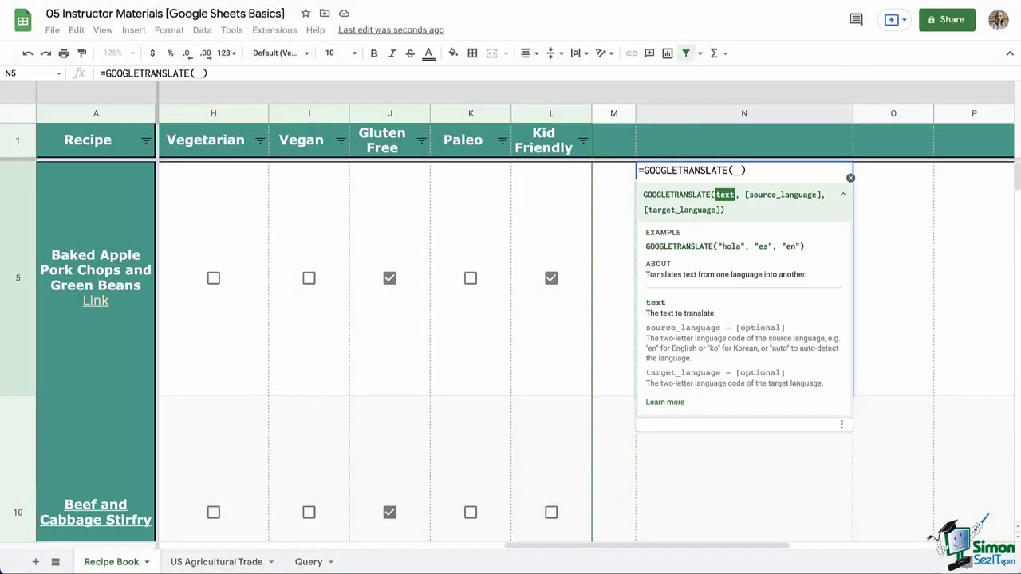
key("Left")
key("Left")
key("Left")
key("Left")
key("Left")
key("Left")
key("Left")
key("Left")
key("Left")
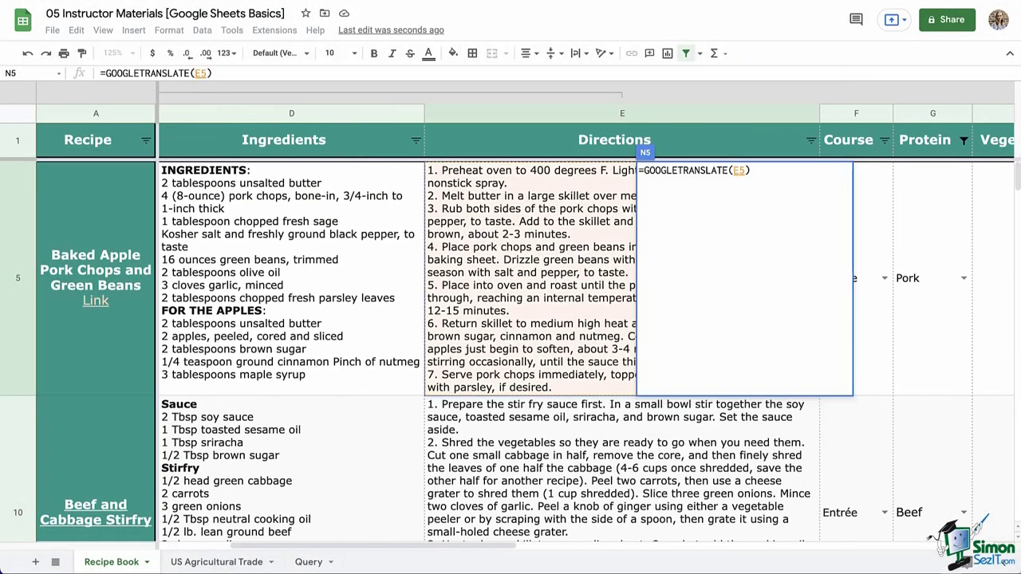
- Complete the N5 translation formula with source language "en" and target language "fr"
type(",\"en")
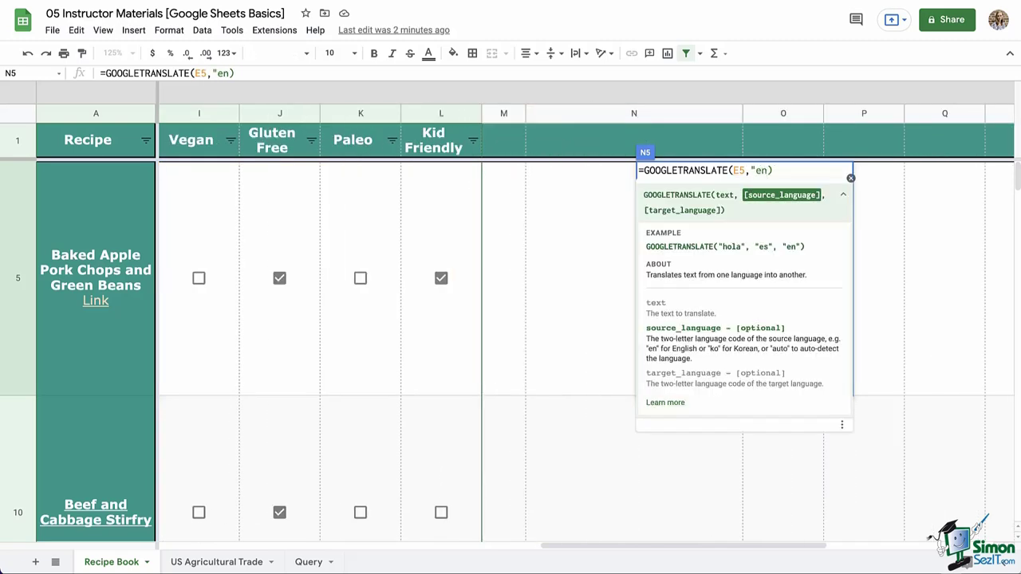
type("\",\"")
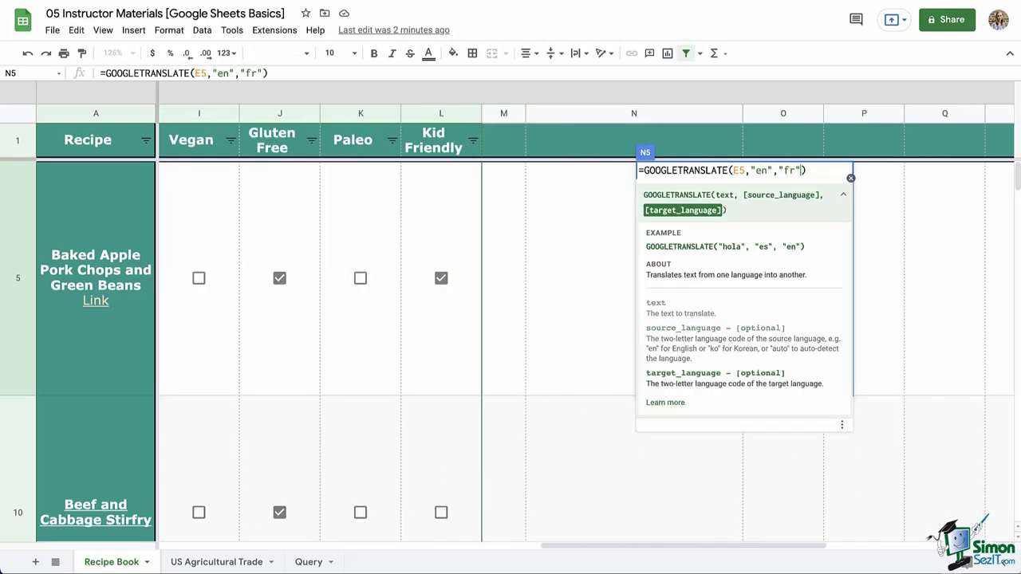
type("fr\"")
key("Return")
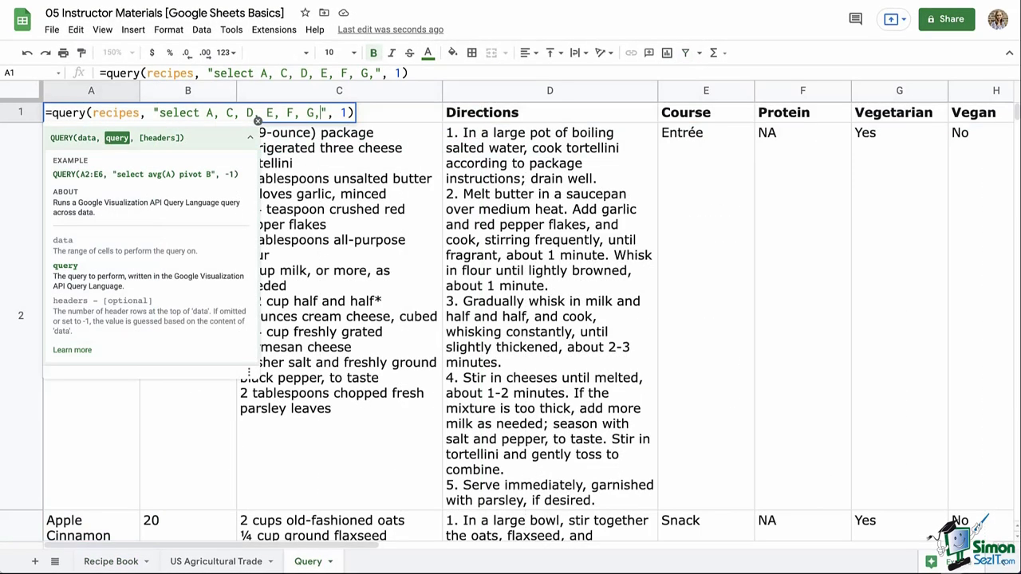
- Limit the query in A1 to columns A, C, D, E, F, G with the condition where F = 'Entrée'
type("where F = 'E")
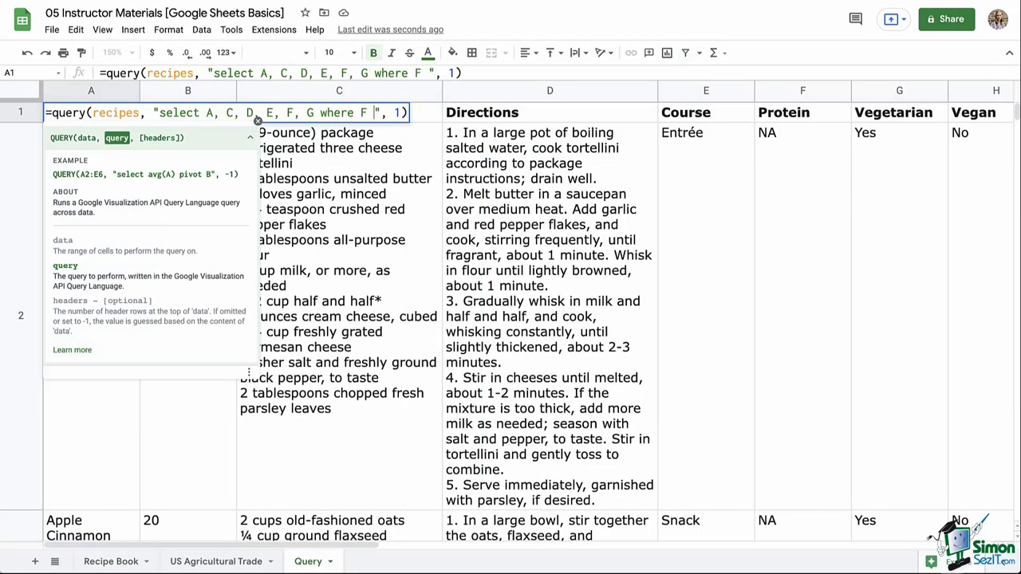
type("ntrée'")
key("Return")
- Widen the Ingredients and Directions columns equally and review the query results at 100% zoom
left_click_drag(339, 91, 550, 91)
left_click_drag(657, 91, 705, 91)
left_click(629, 279)
left_click(113, 53)
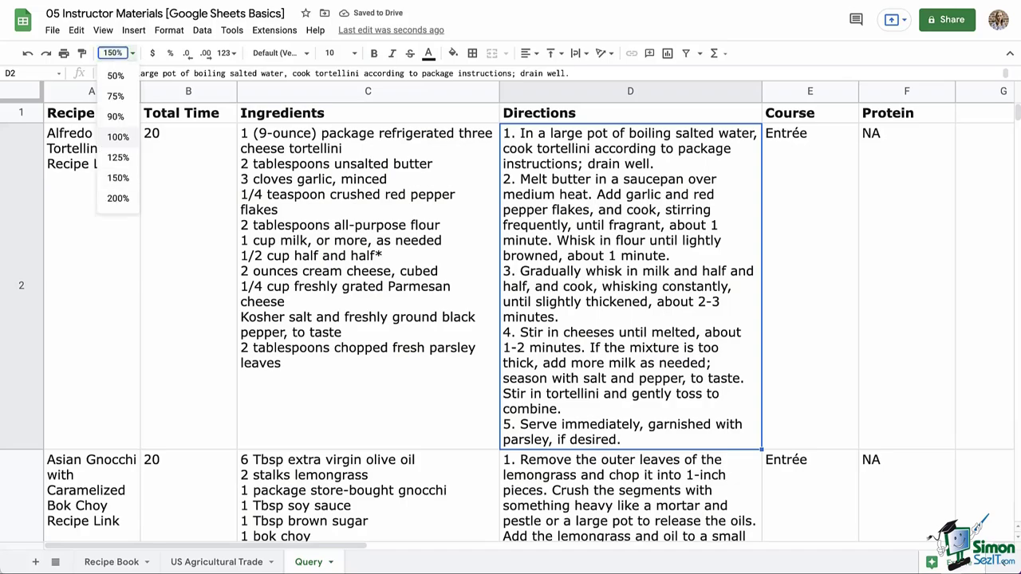
left_click(118, 136)
left_click(732, 160)
scroll(510, 319, "down", 5)
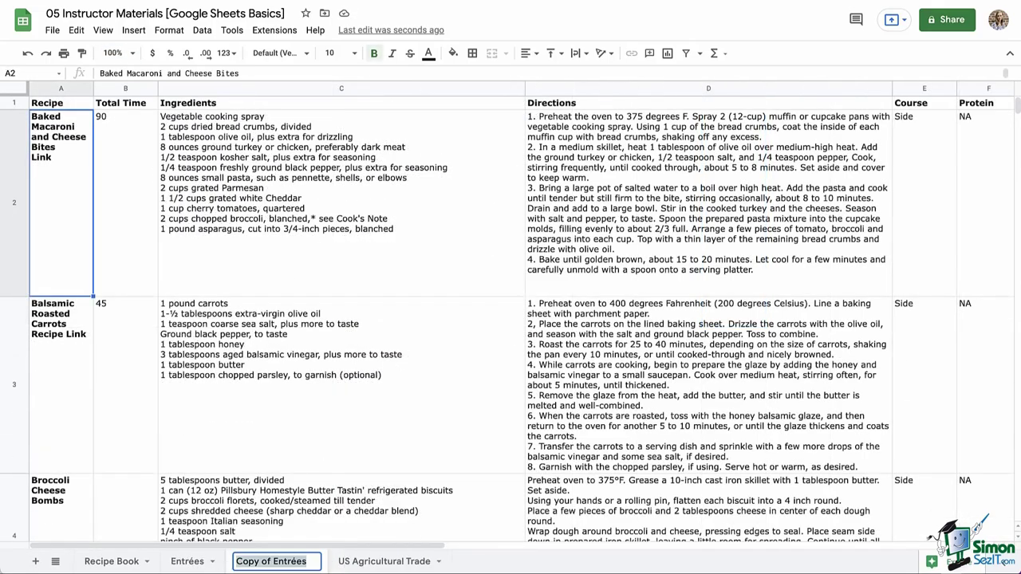
- Rename the Copy of Entrées sheet as Sides and look at its tab color choices
type("Sides")
key("Return")
right_click(247, 561)
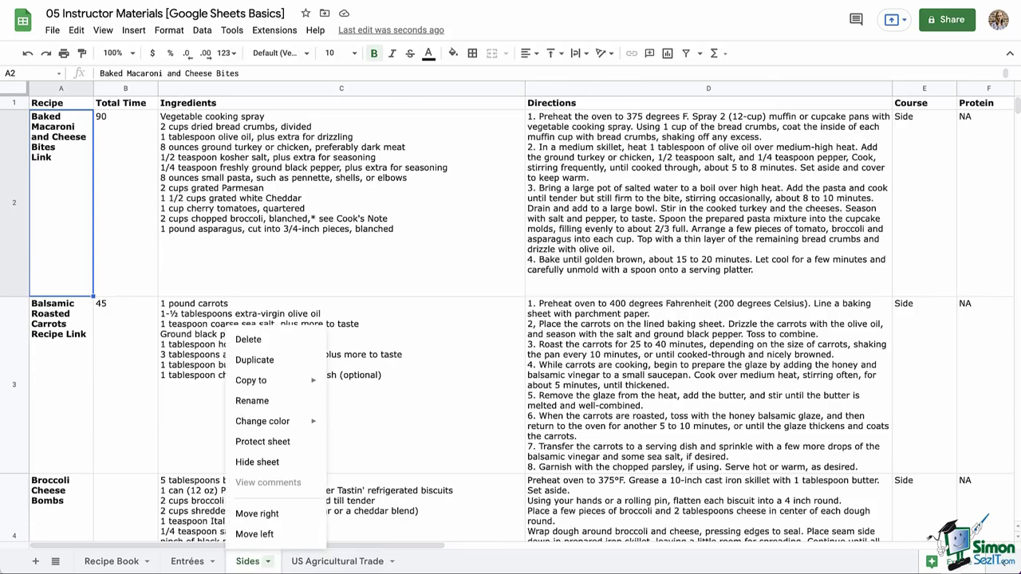
mouse_move(262, 421)
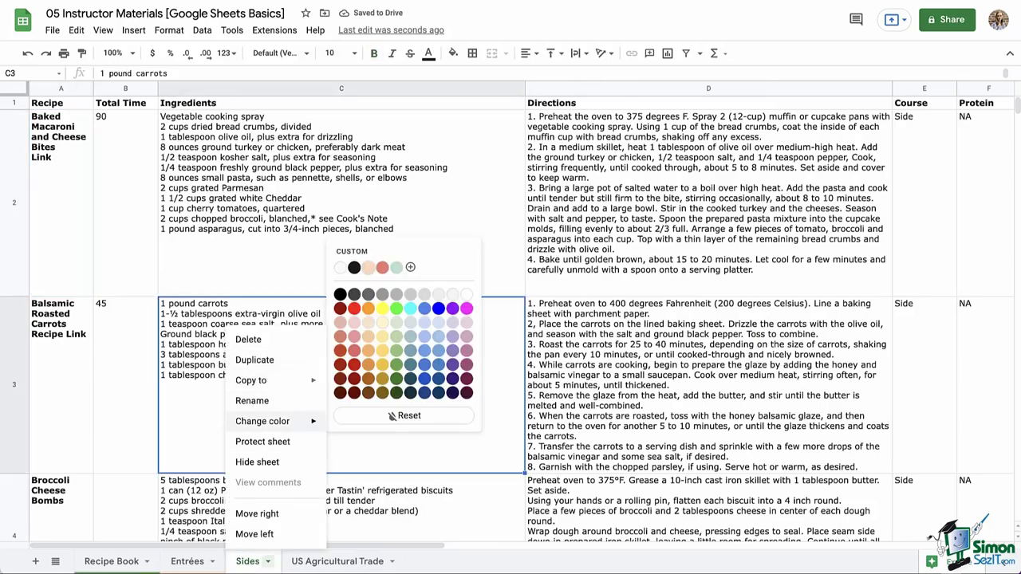
key("Escape")
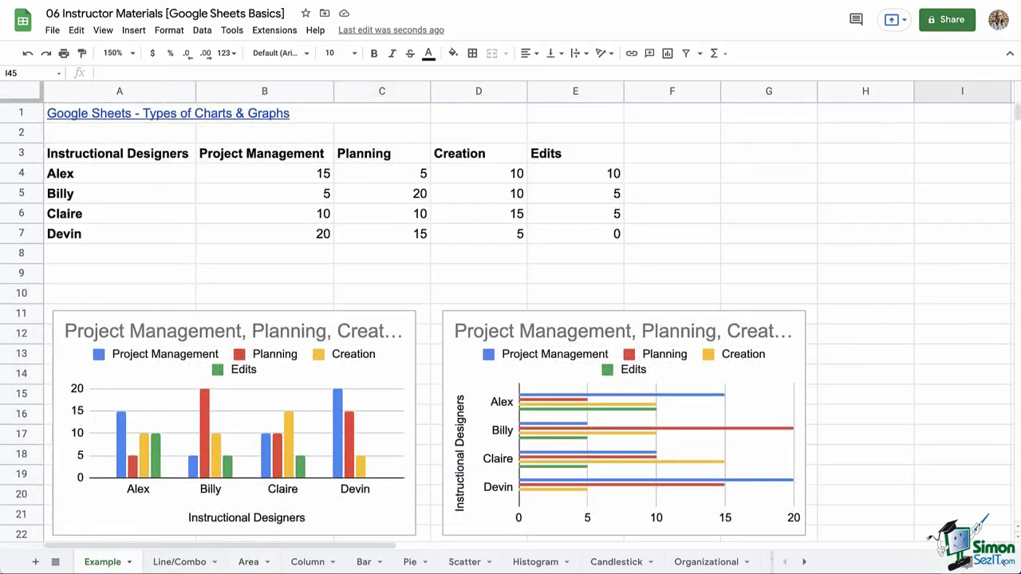
- Change the grouped bar chart just below the data table to an area chart and browse the other chart types
scroll(510, 319, "down", 5)
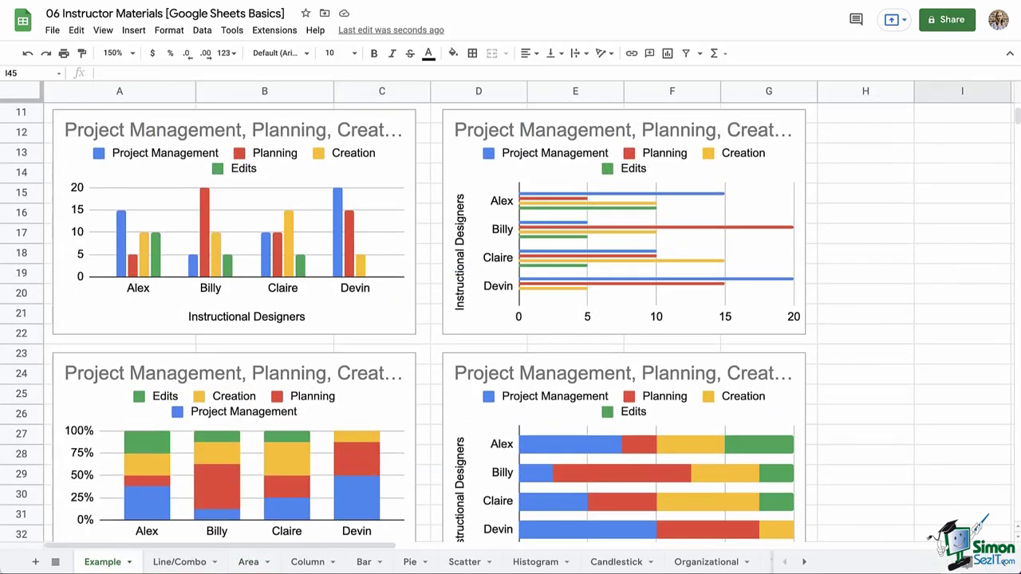
scroll(511, 319, "down", 6)
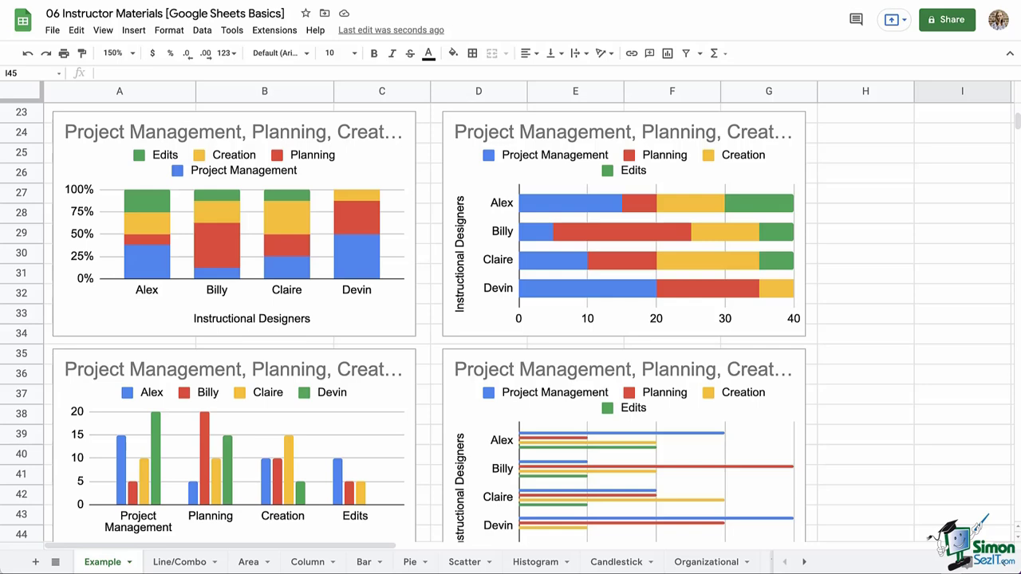
scroll(511, 319, "down", 6)
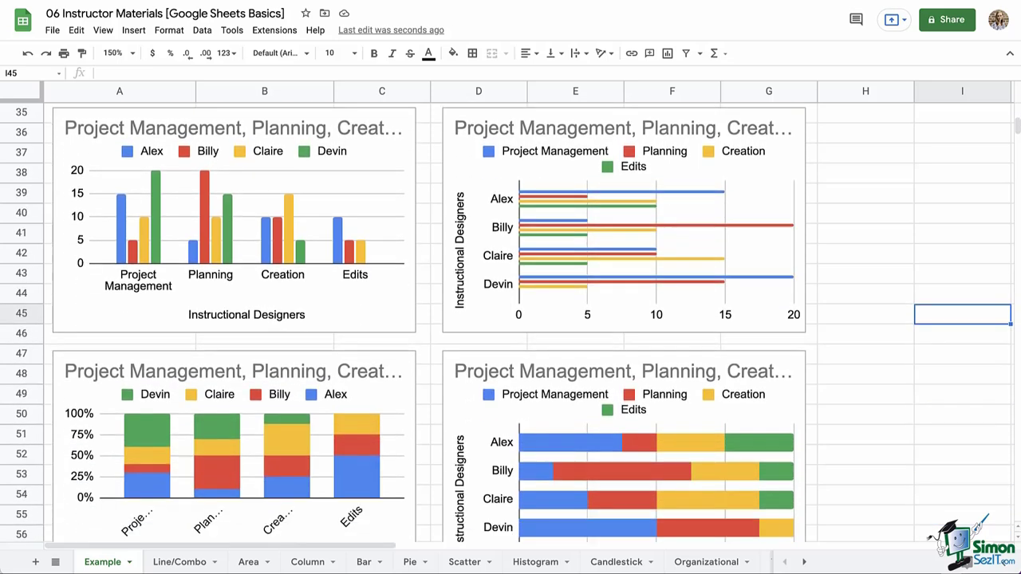
left_click(113, 52)
left_click(114, 134)
double_click(430, 319)
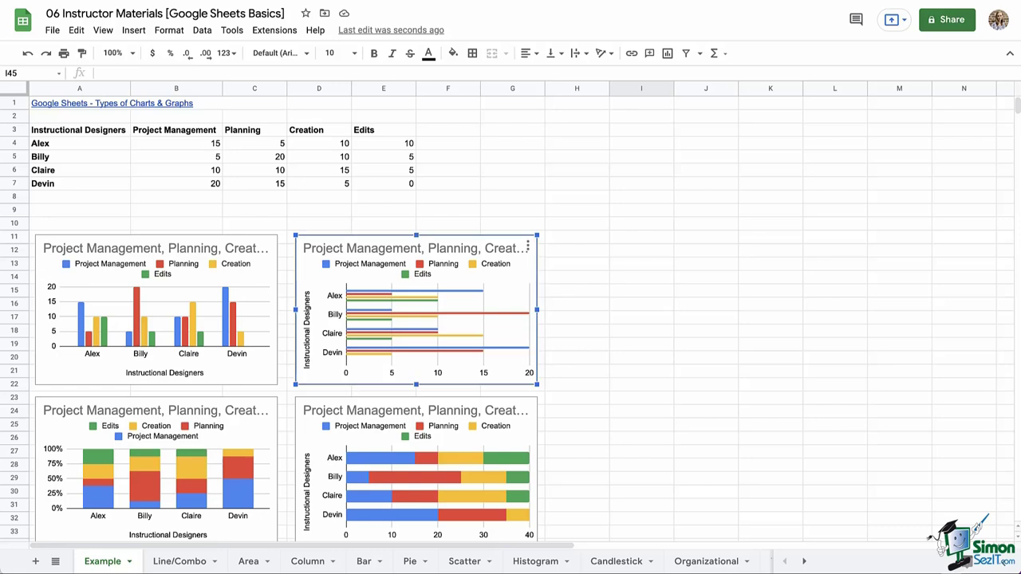
scroll(853, 383, "down", 1)
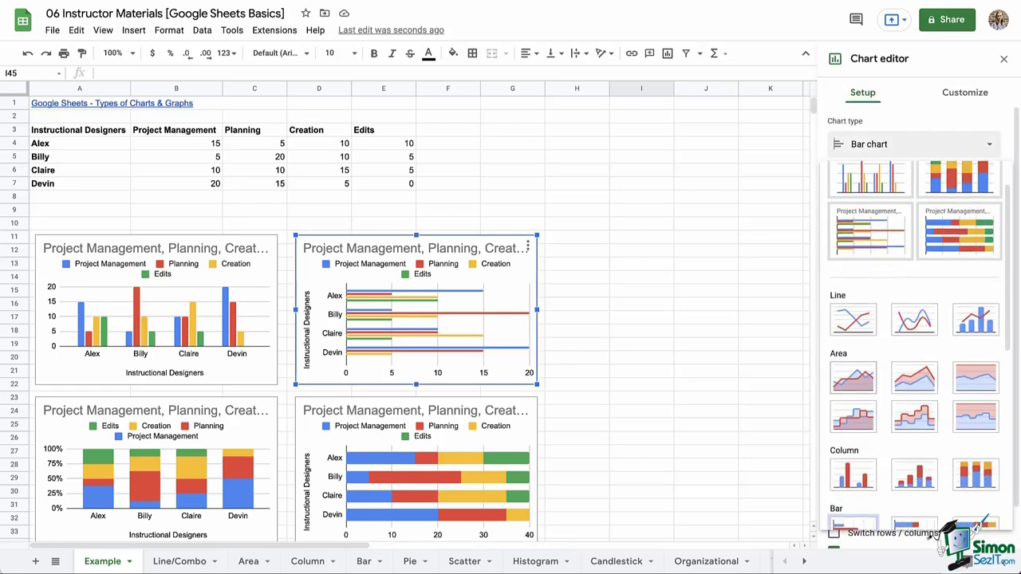
left_click(853, 381)
left_click(913, 145)
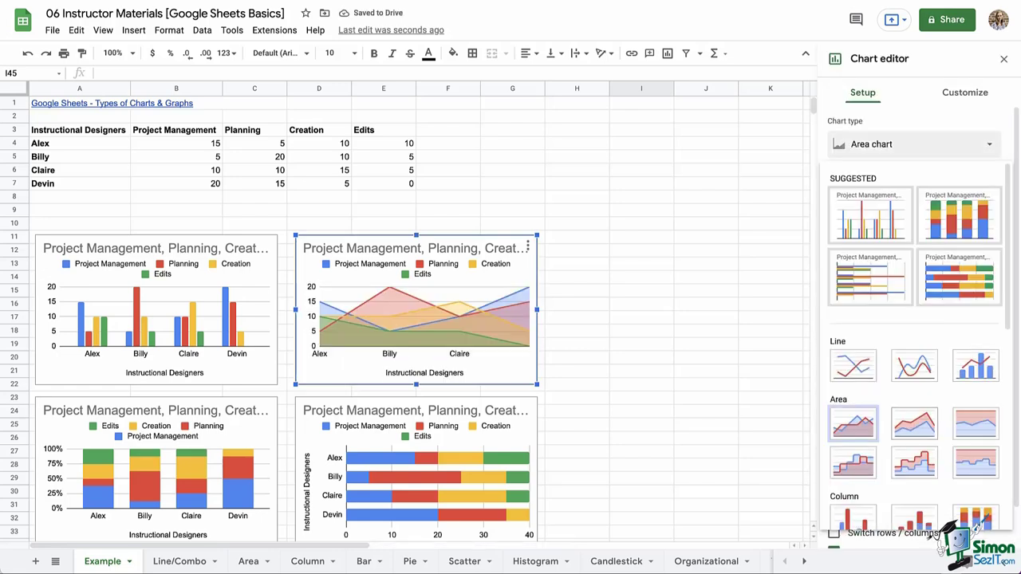
scroll(913, 383, "down", 3)
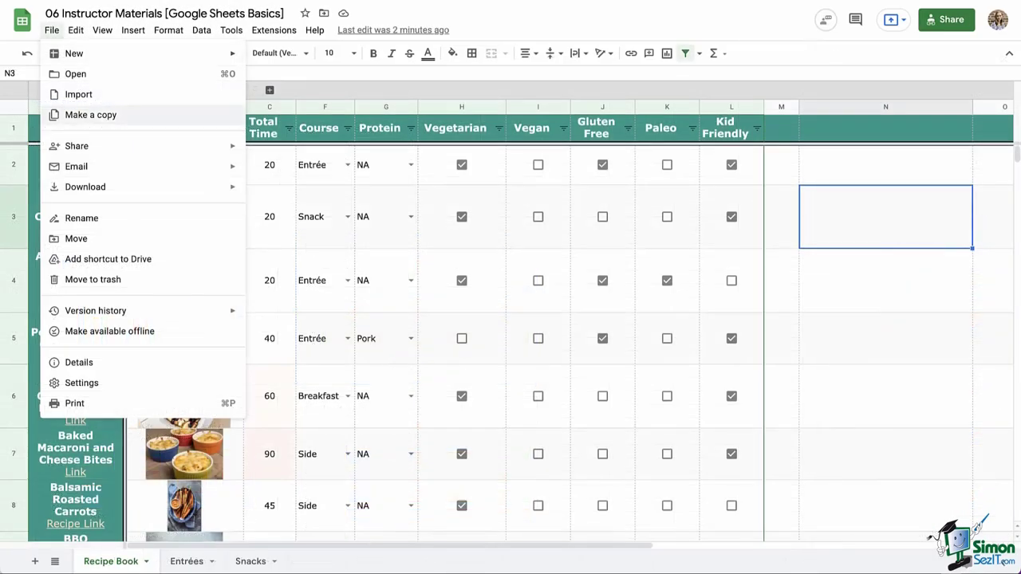
- Open the Publish to the web settings for the entire document and show the embed option
mouse_move(76, 146)
left_click(299, 171)
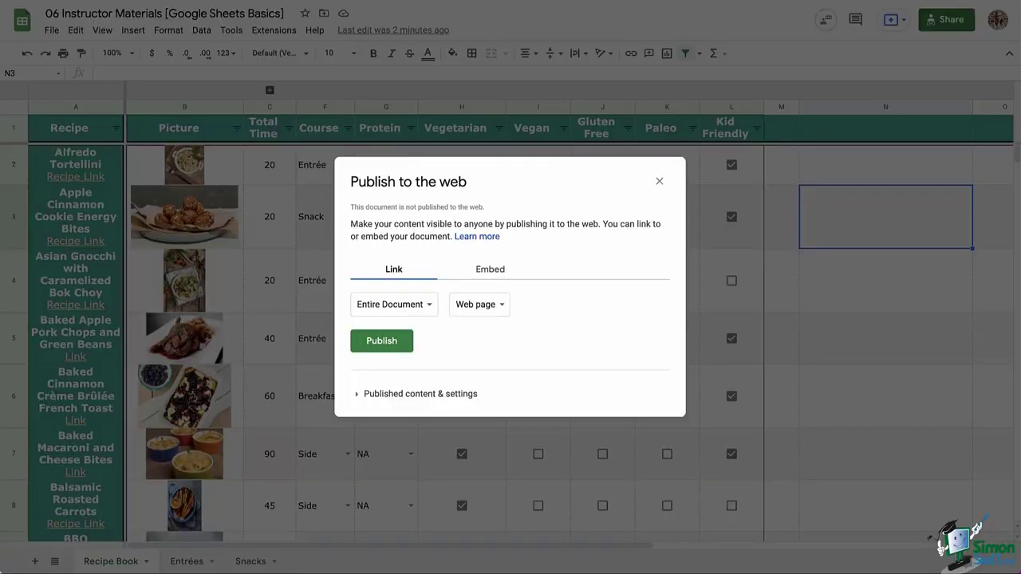
left_click(489, 268)
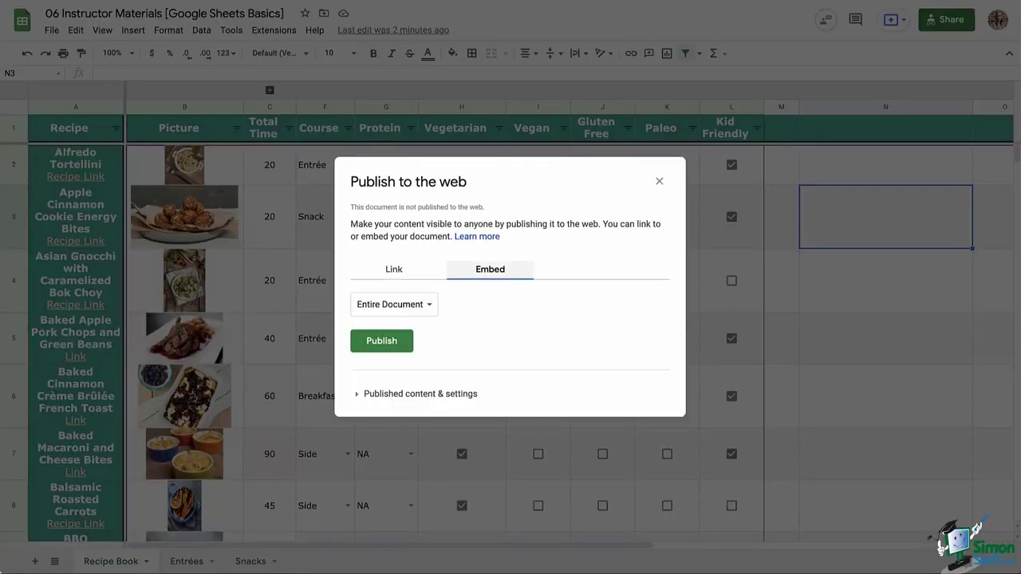
- Show the choices of which document content to publish as an embed
left_click(393, 304)
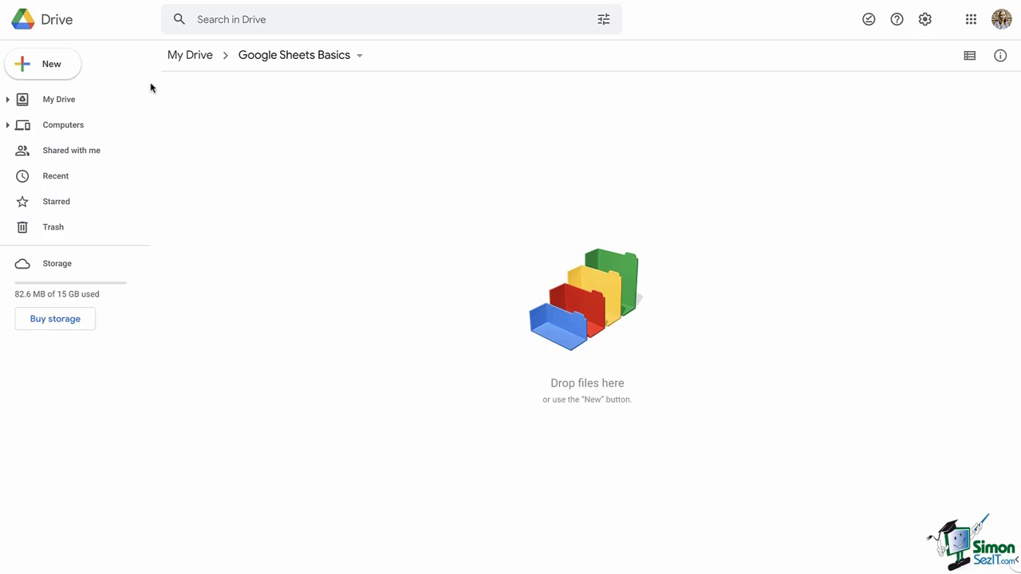
- Switch to Google Drive and, from the Google Sheets Basics folder, open the template gallery for a new Google Sheets file
left_click(32, 72)
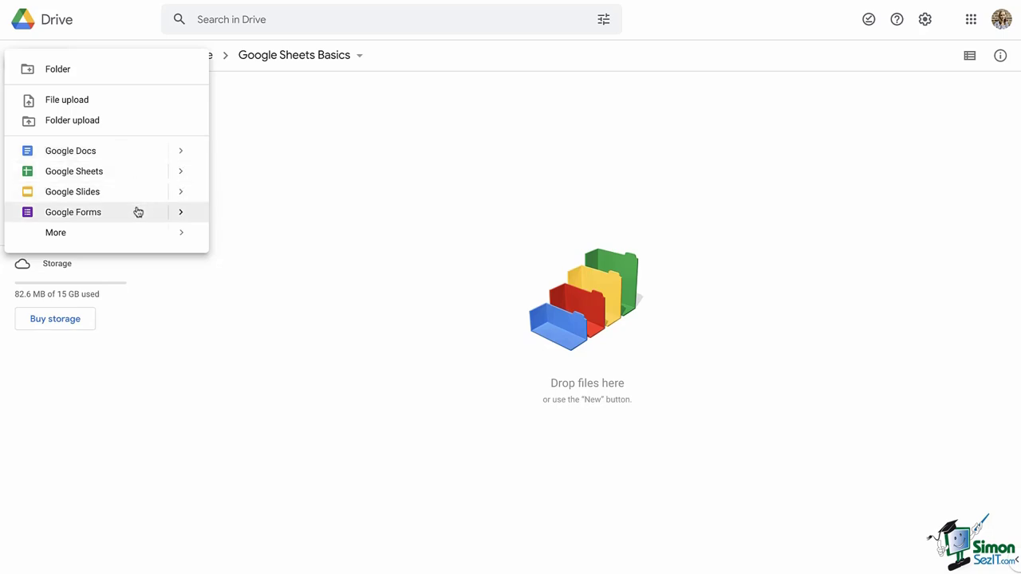
mouse_move(142, 234)
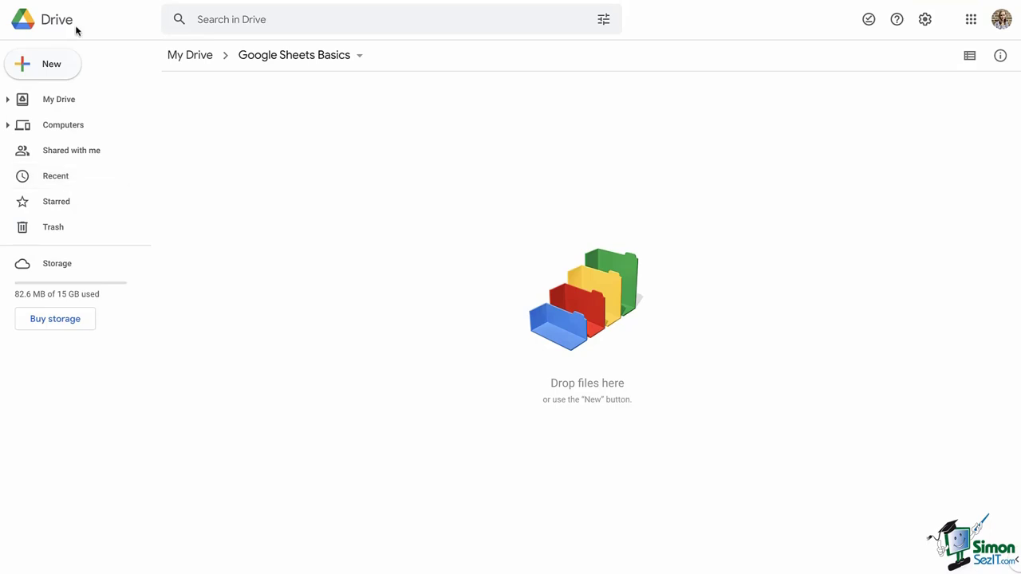
left_click(57, 65)
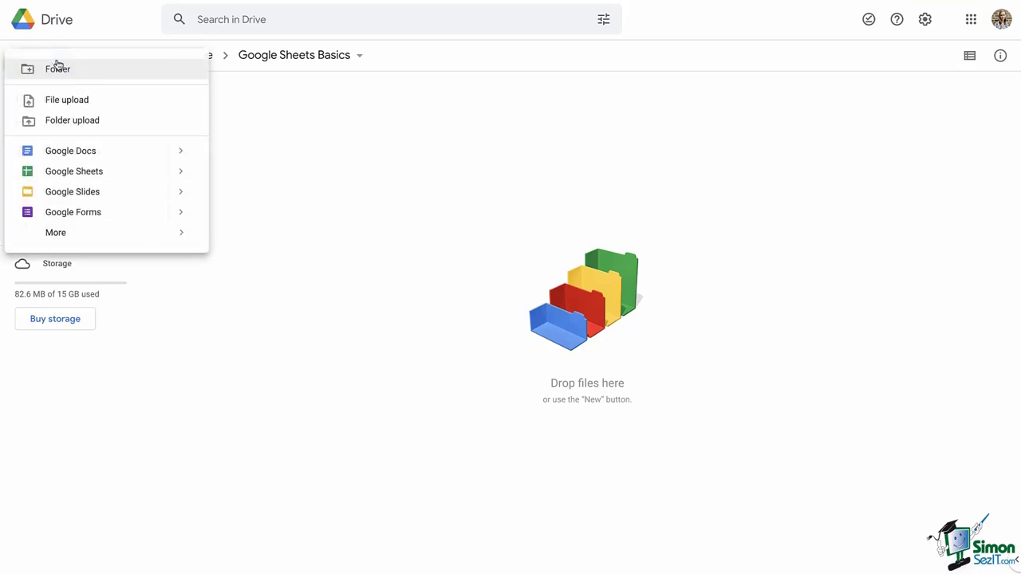
mouse_move(181, 175)
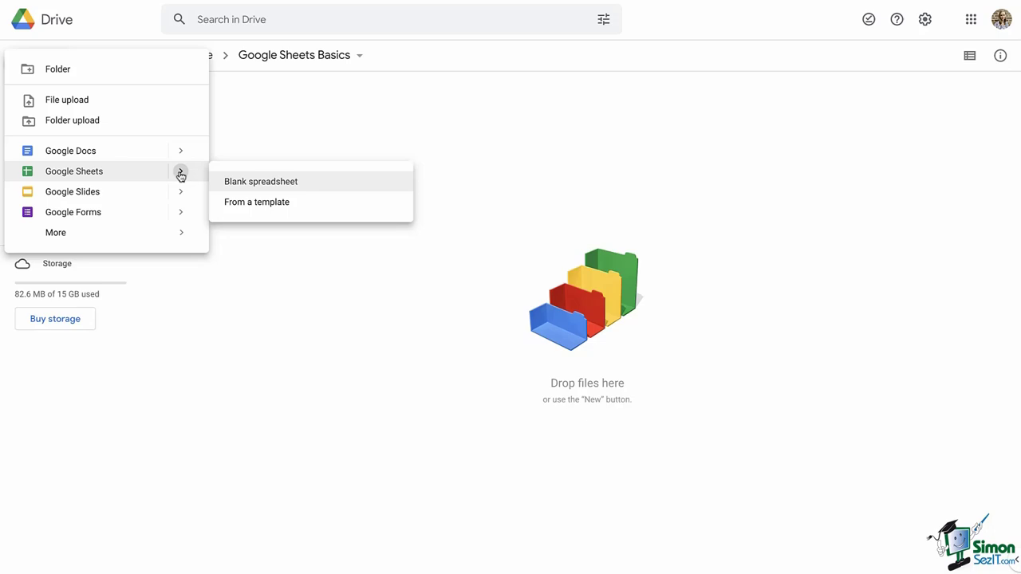
left_click(250, 206)
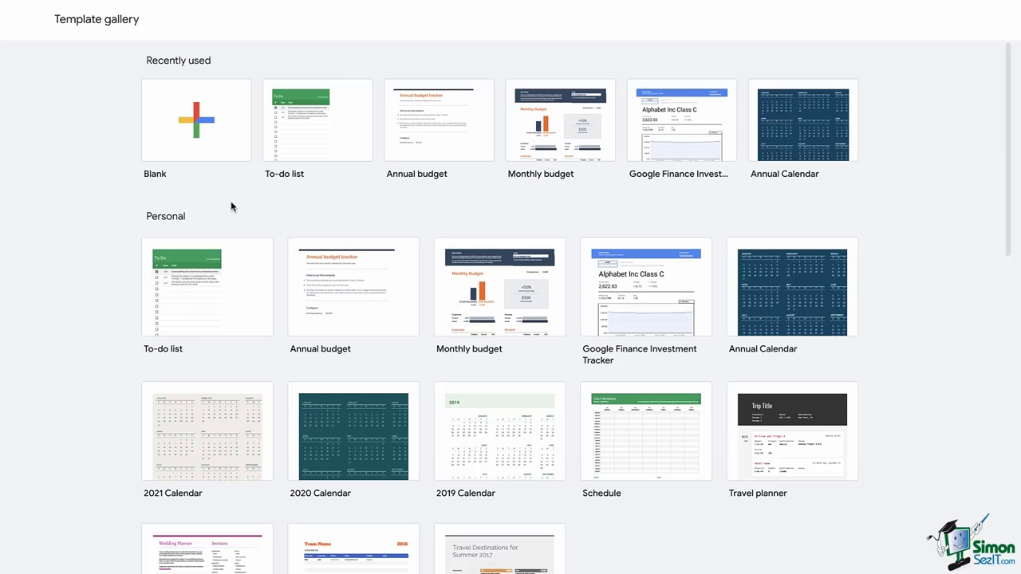
- Browse the Personal, Work, Project management and Education templates and create a spreadsheet from the Gantt chart template by Smartsheet
scroll(115, 276, "down", 2)
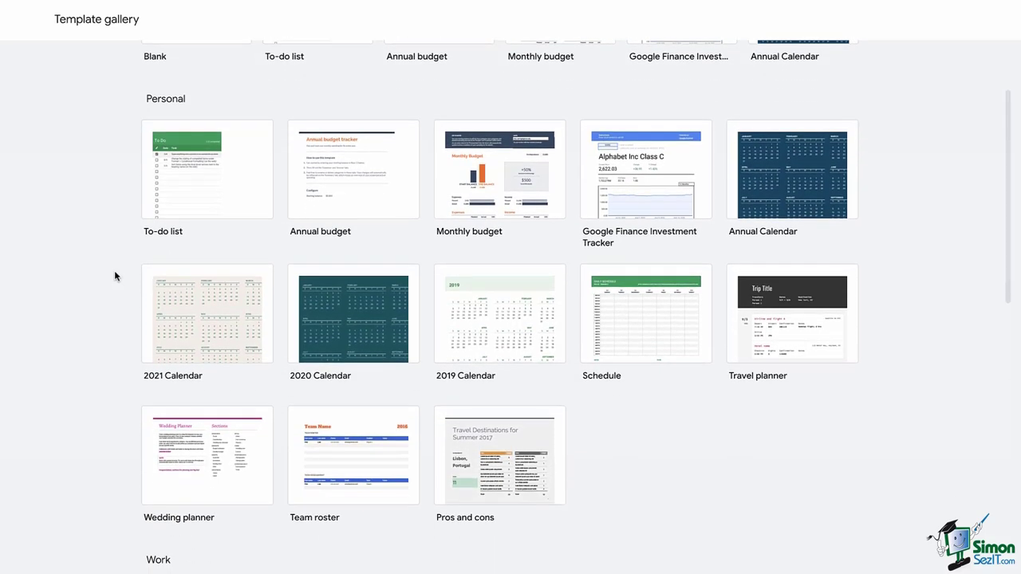
scroll(115, 276, "down", 6)
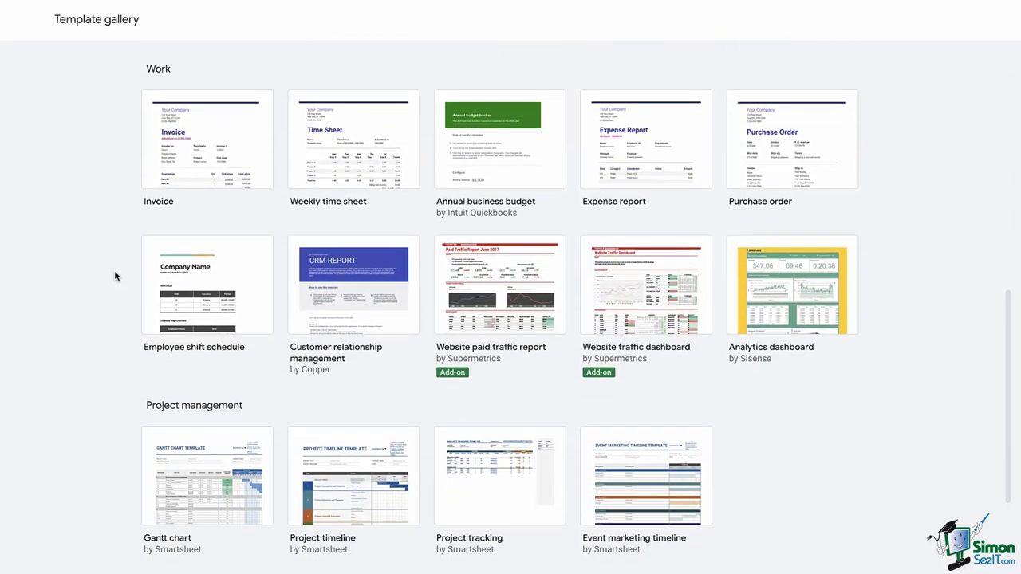
scroll(115, 276, "down", 2)
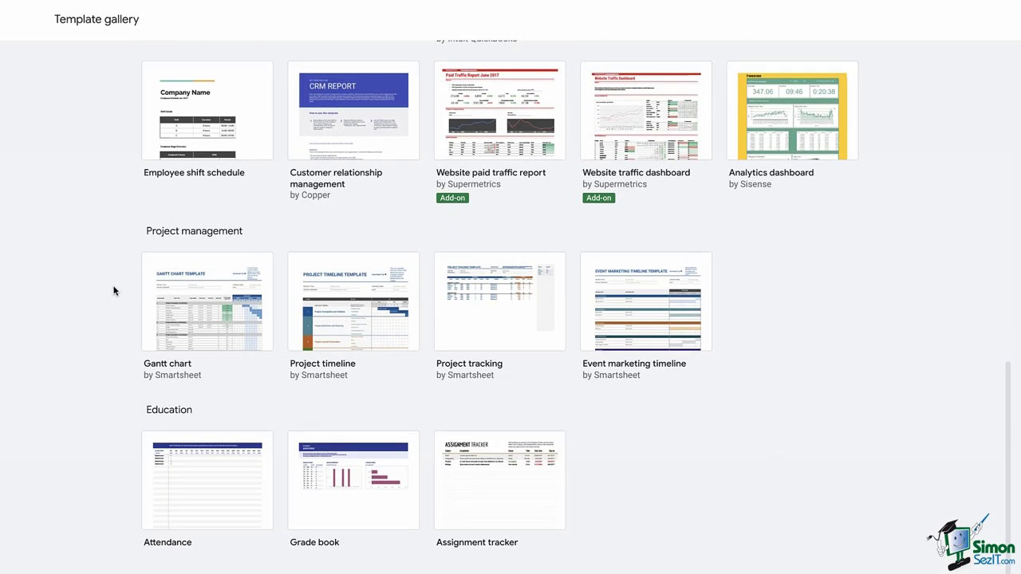
left_click(191, 299)
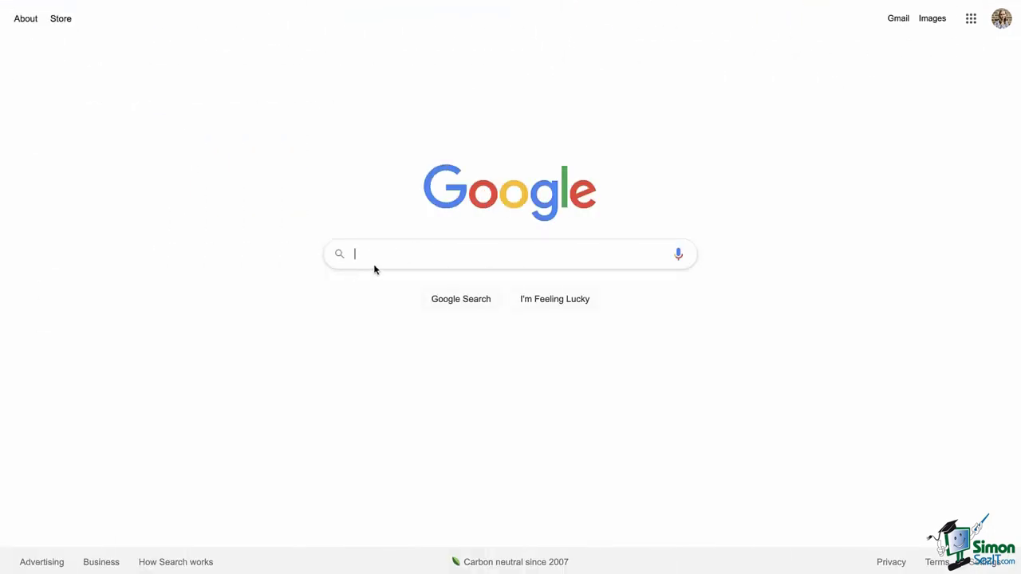
- Search Google for google sheets and open the Google Sheets: Sign-in result
type("Google")
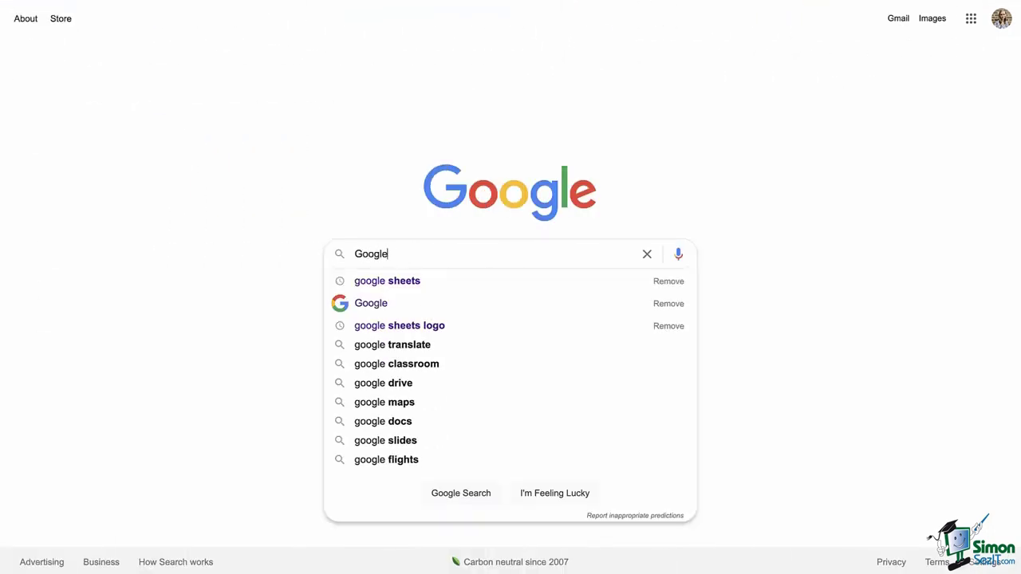
key("Down")
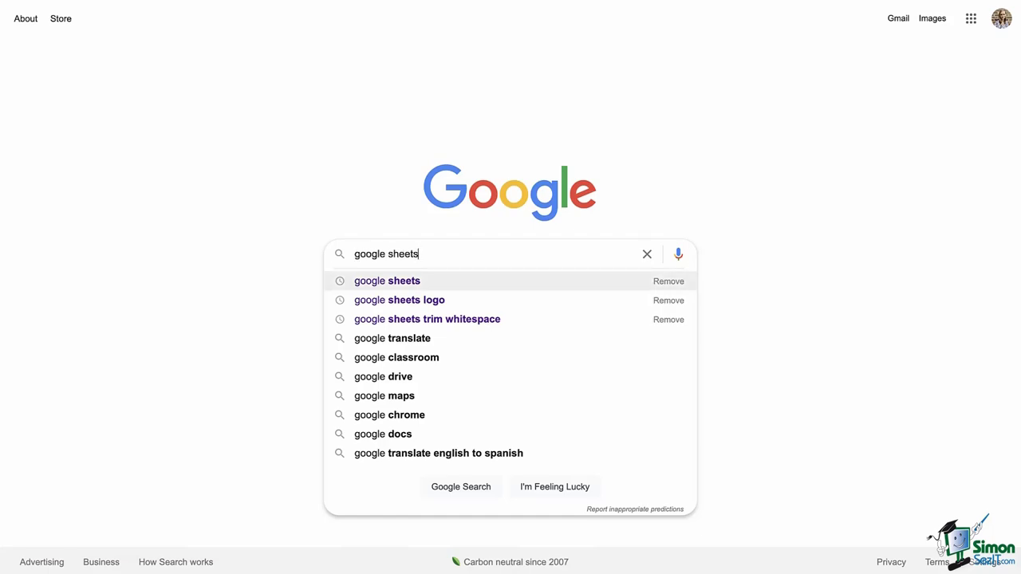
key("Return")
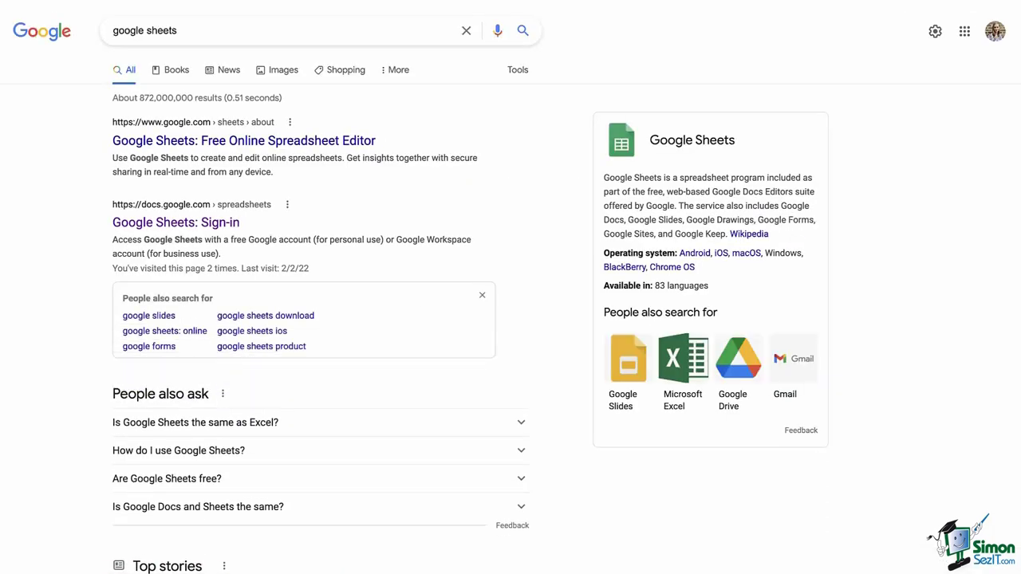
left_click(220, 225)
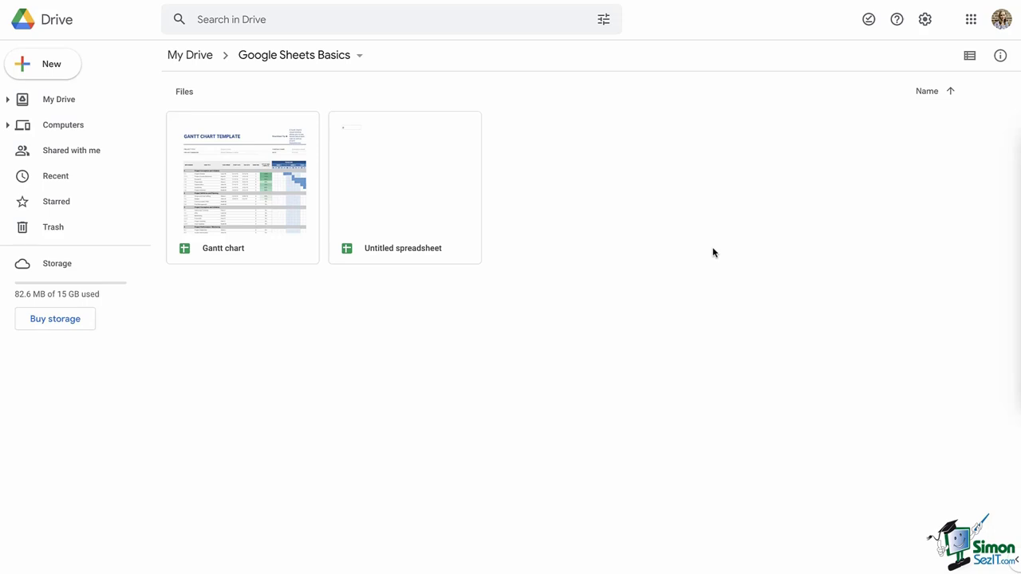
- Upload the file 2005_-_2010_Graduation_Outcomes.xlsx to the Google Sheets Basics folder in Drive
left_click(60, 67)
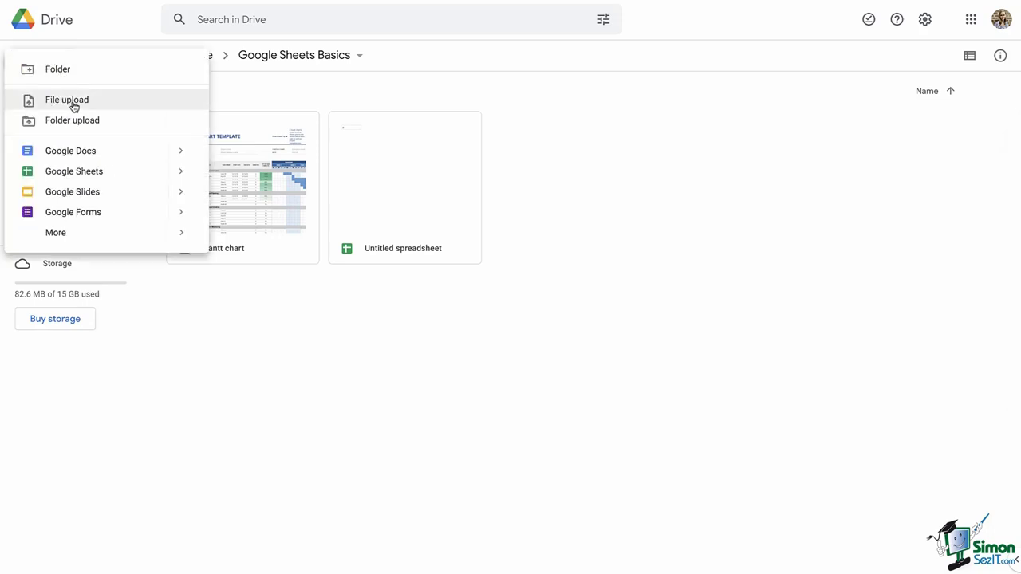
left_click(71, 101)
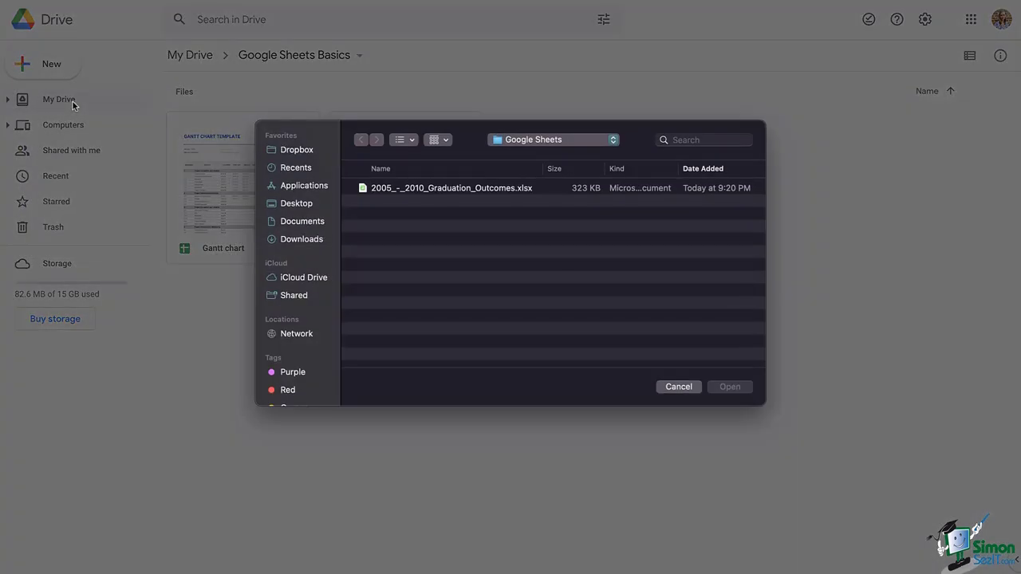
left_click(459, 193)
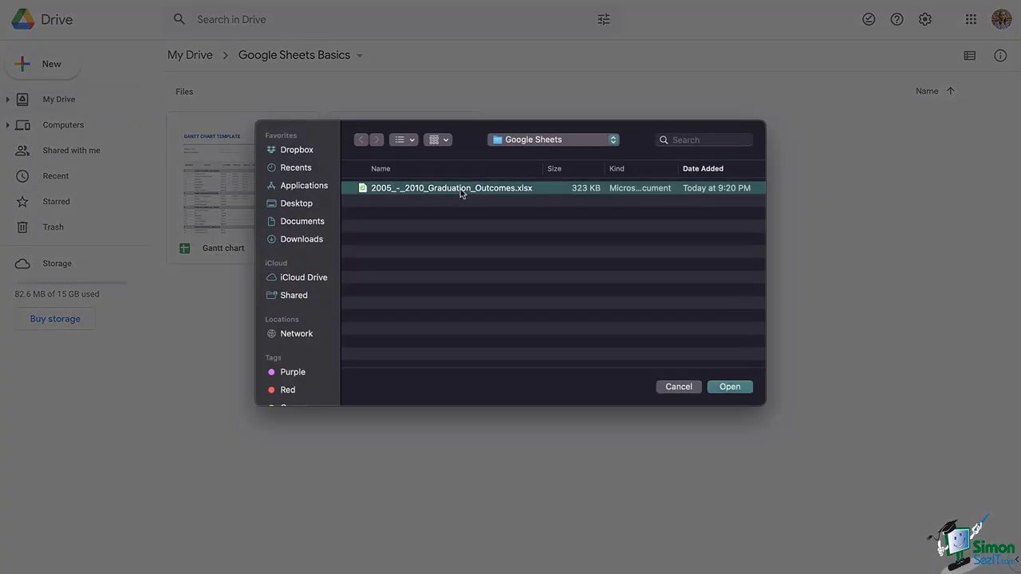
left_click(730, 387)
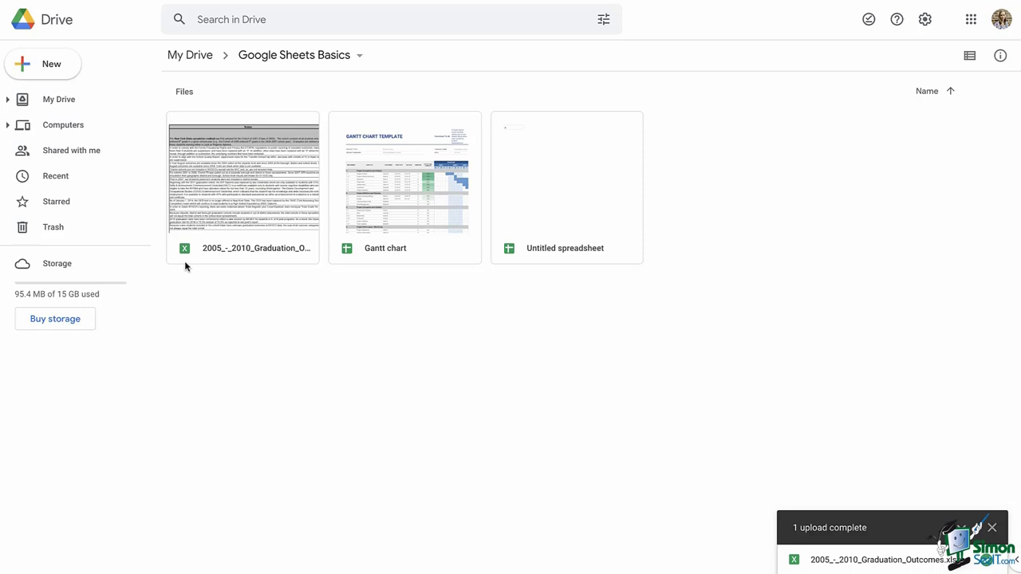
- Open the uploaded graduation outcomes workbook, dismiss the Office editing welcome and save the workbook as a Google Sheets file
double_click(243, 206)
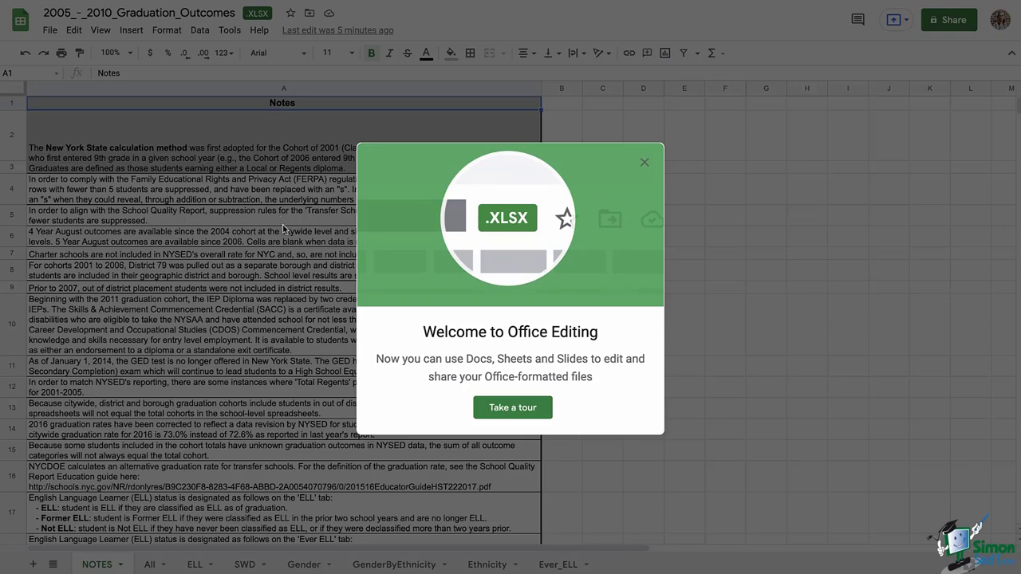
left_click(513, 408)
left_click(49, 30)
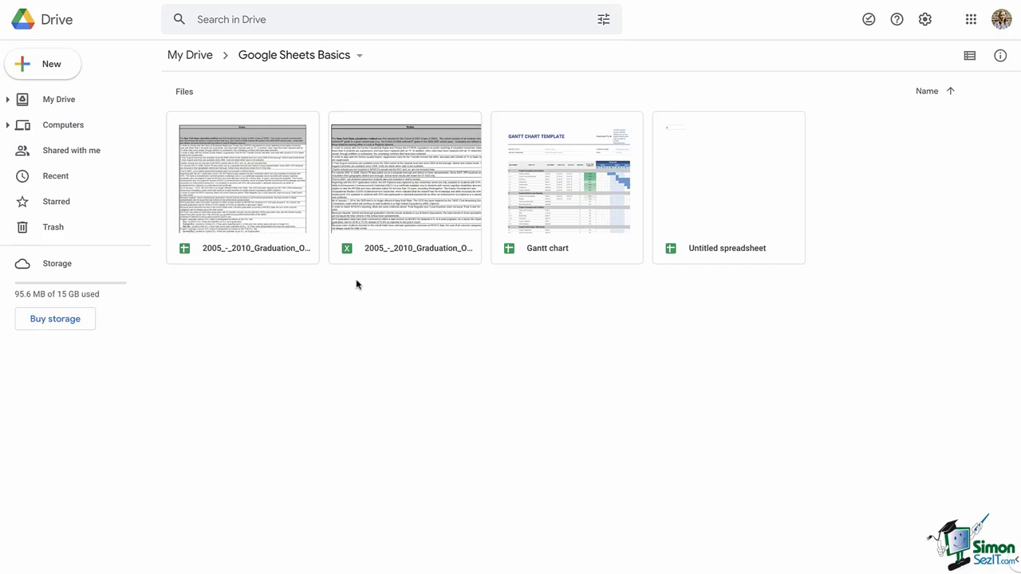
- Rename the Excel version of the graduation outcomes file as 2005_-_2010_Graduation_Outcomes [Original].xlsx
right_click(390, 254)
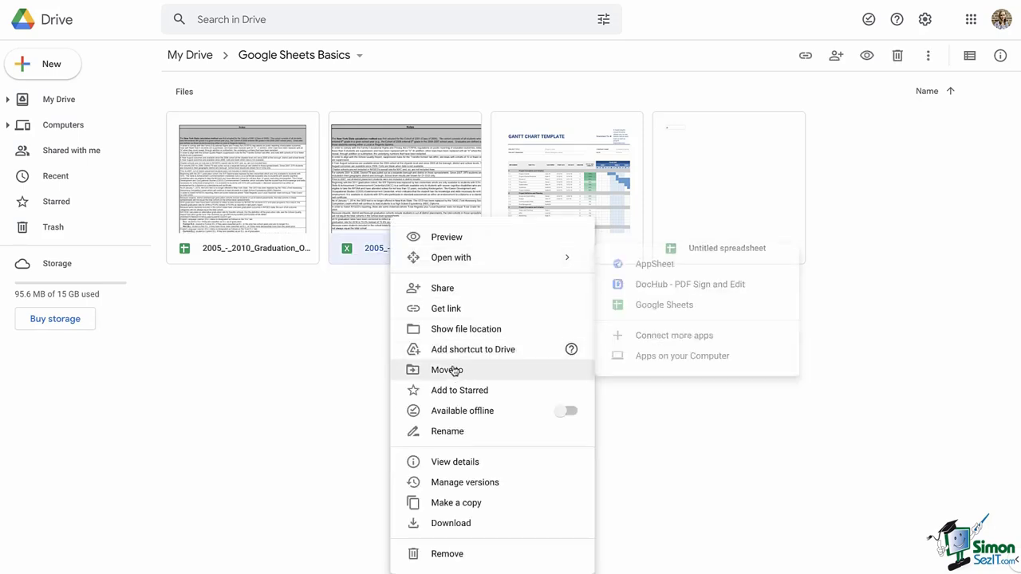
left_click(447, 431)
key("Right")
type("[")
type("Original]")
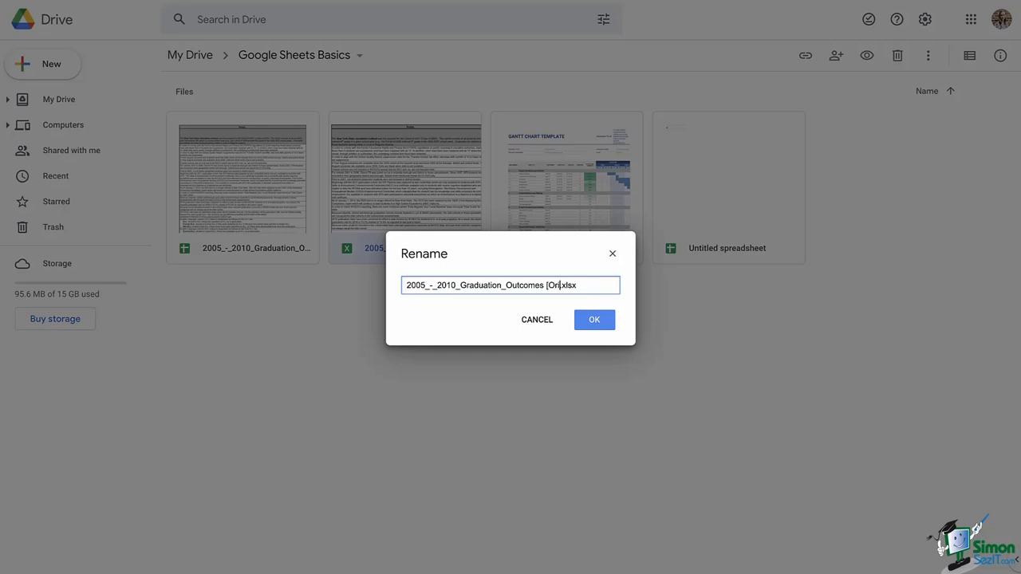
key("Return")
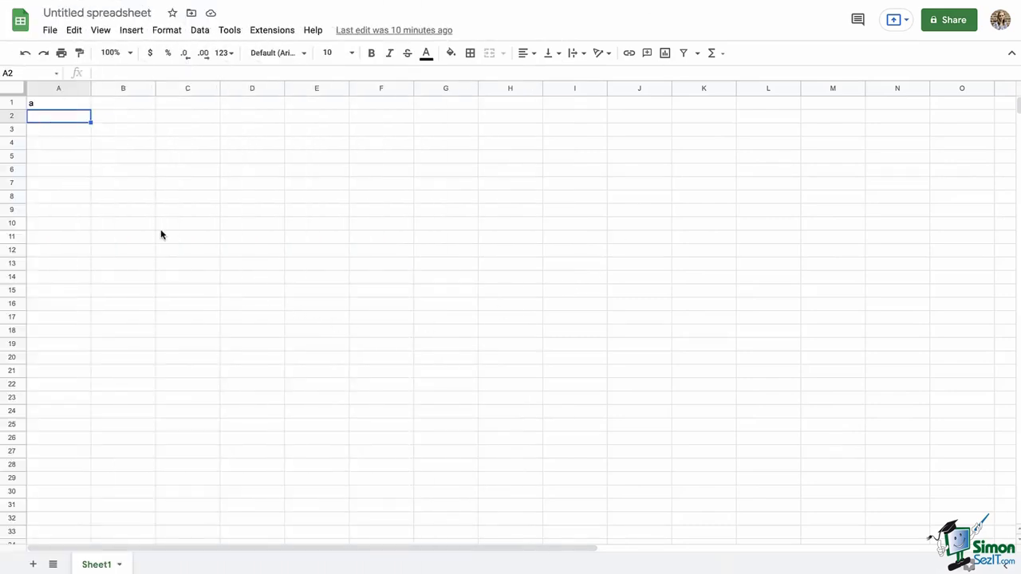
- Import 2005_-_2010_Graduation_Outcomes.xlsx from the computer into the untitled spreadsheet with the Insert new sheet(s) option, without its theme
left_click(50, 30)
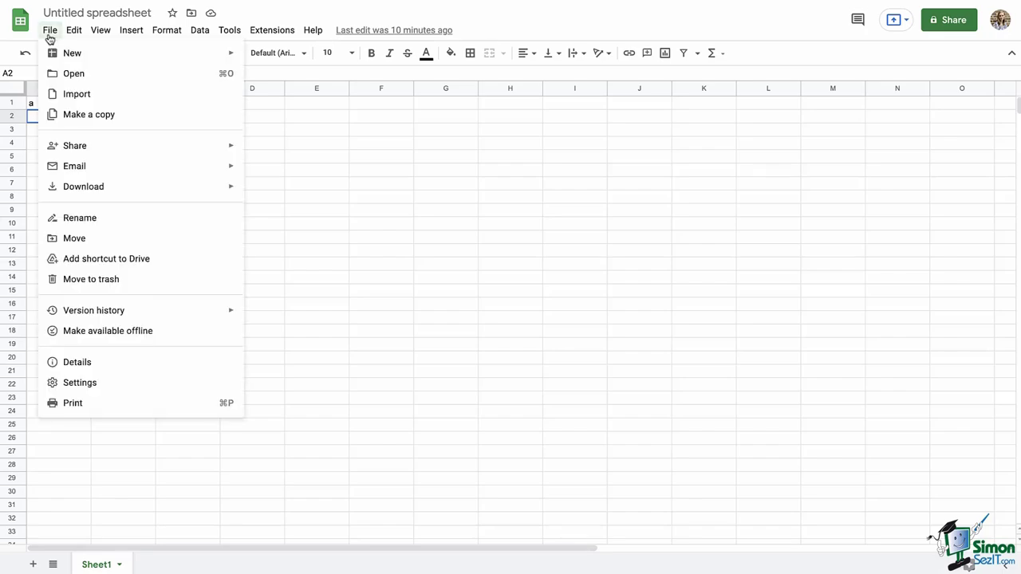
left_click(77, 94)
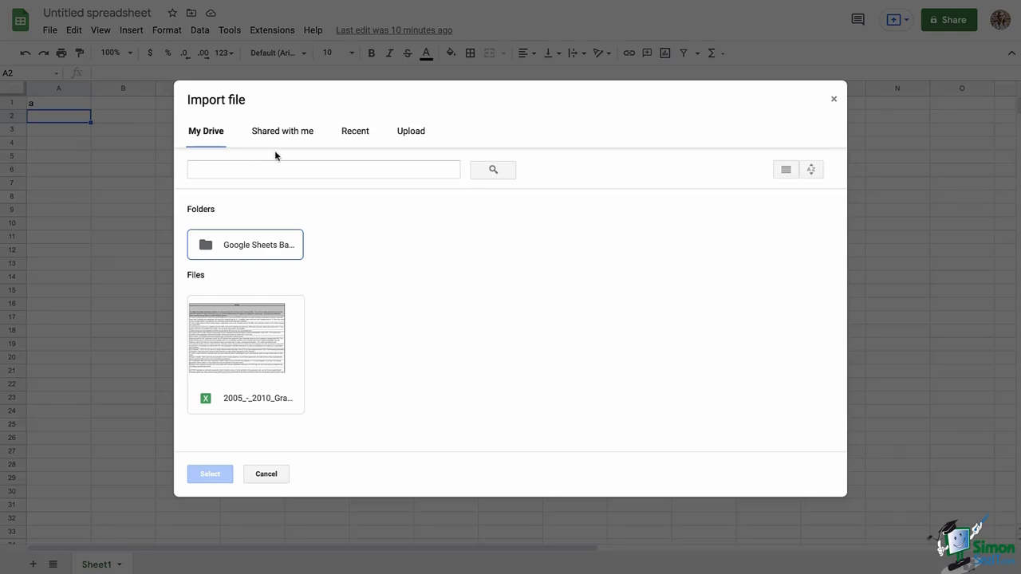
left_click(413, 136)
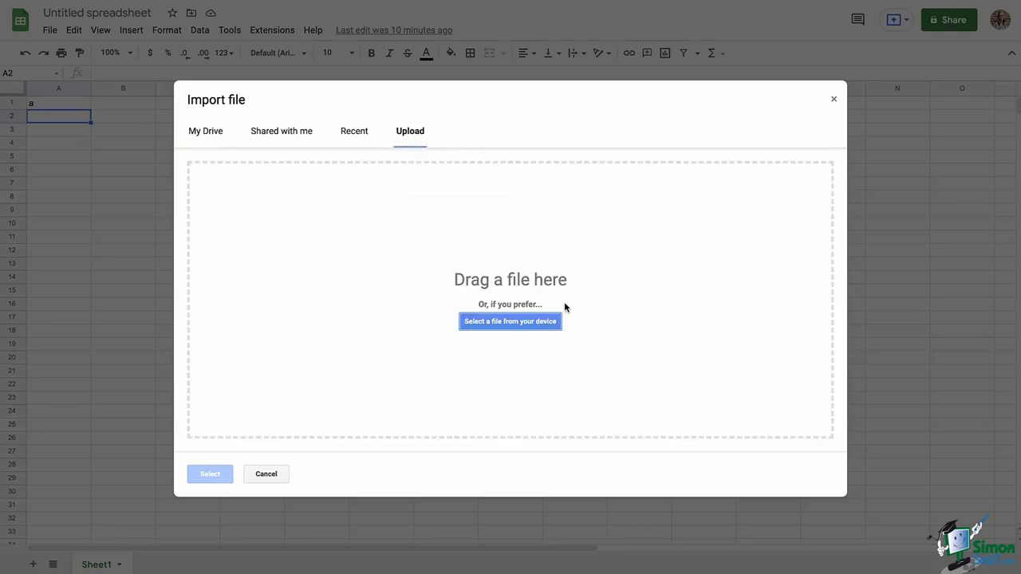
left_click_drag(1020, 216, 492, 274)
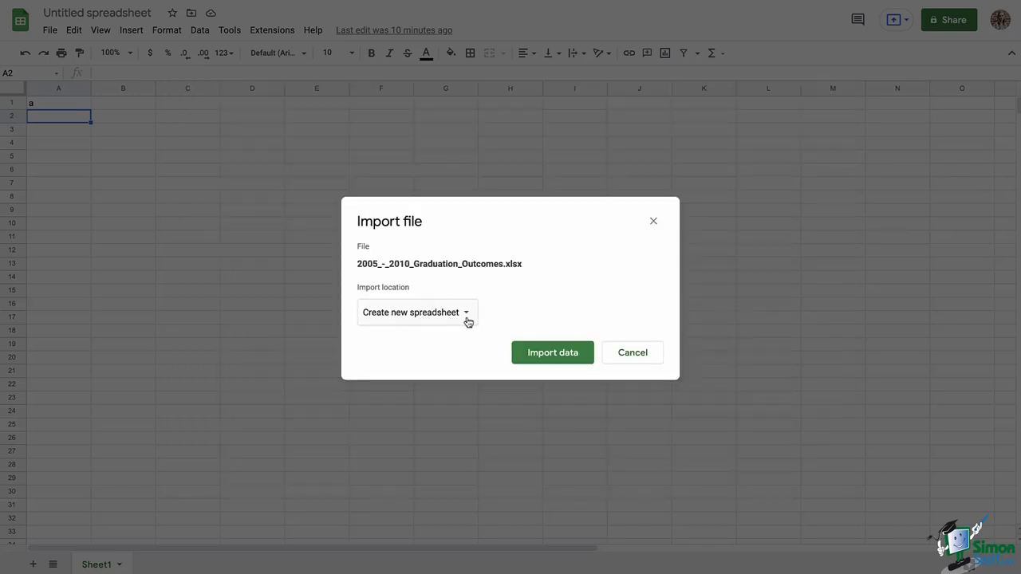
left_click(466, 313)
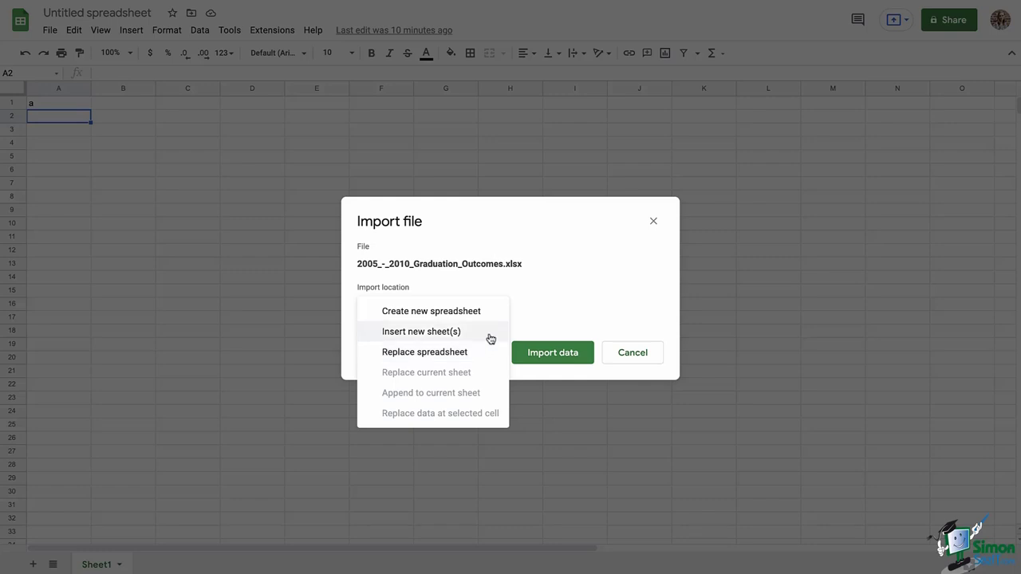
left_click(490, 339)
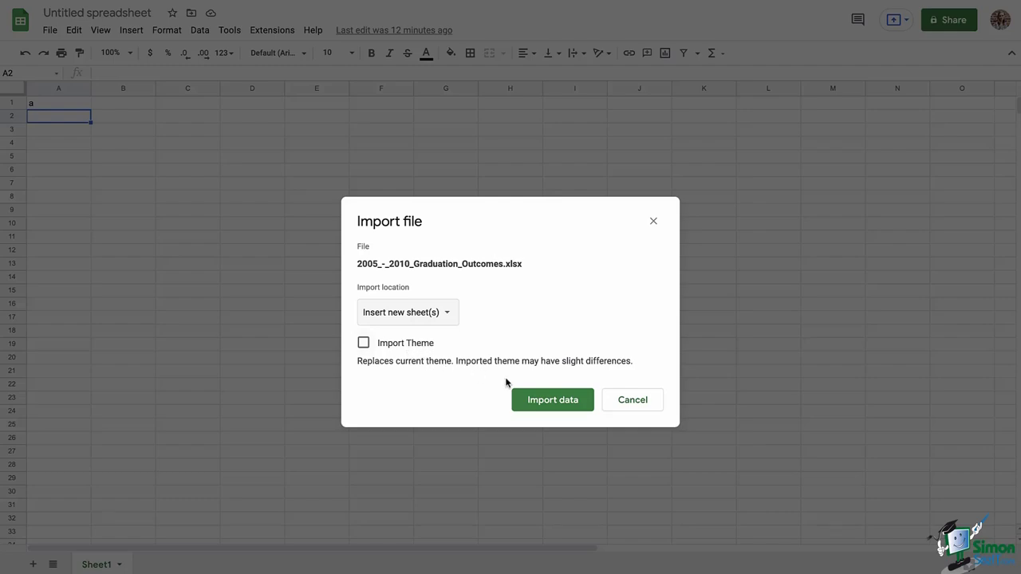
left_click(535, 402)
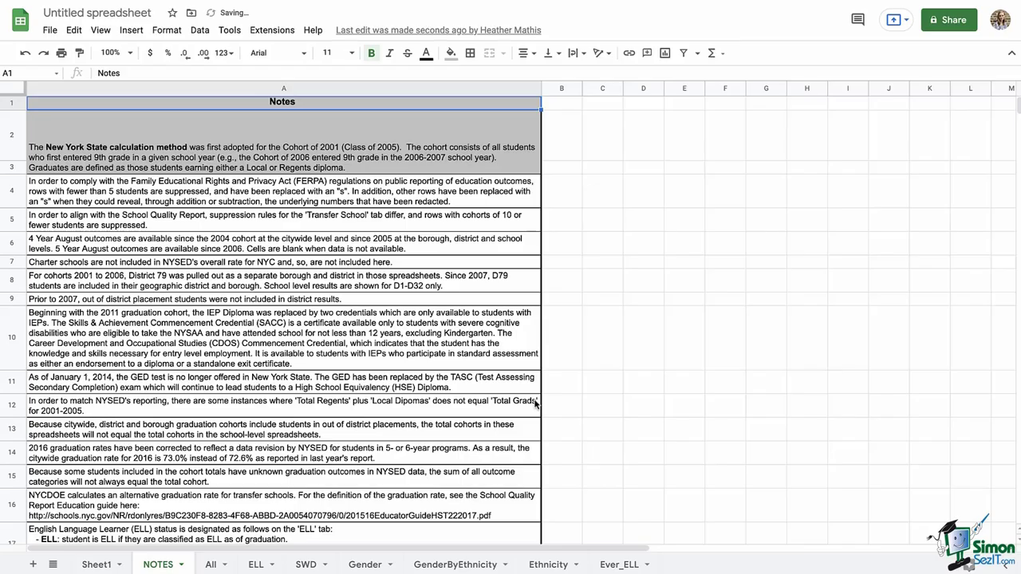
- Review Sheet1 and the imported NOTES and All sheets
left_click(103, 563)
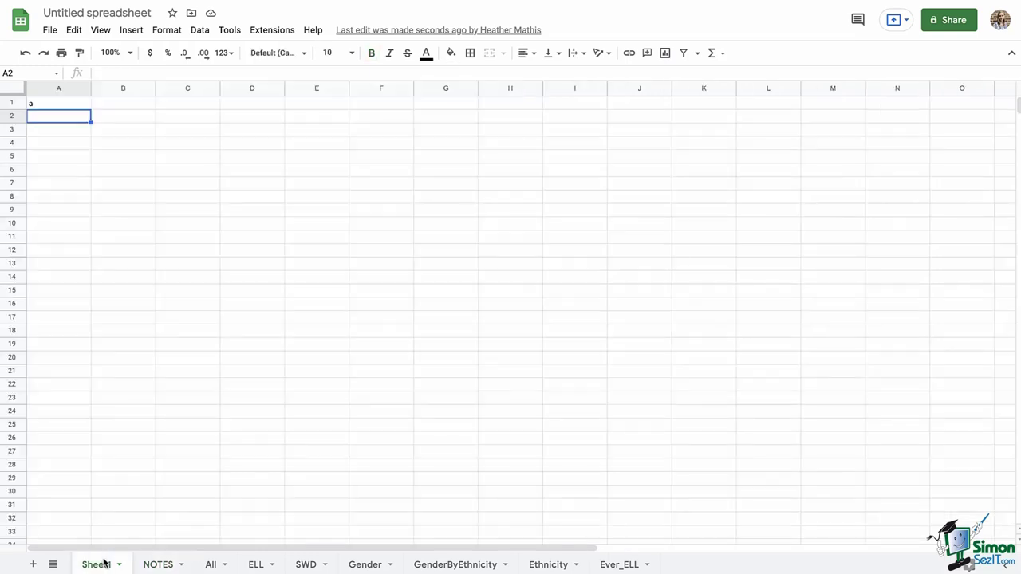
left_click(151, 564)
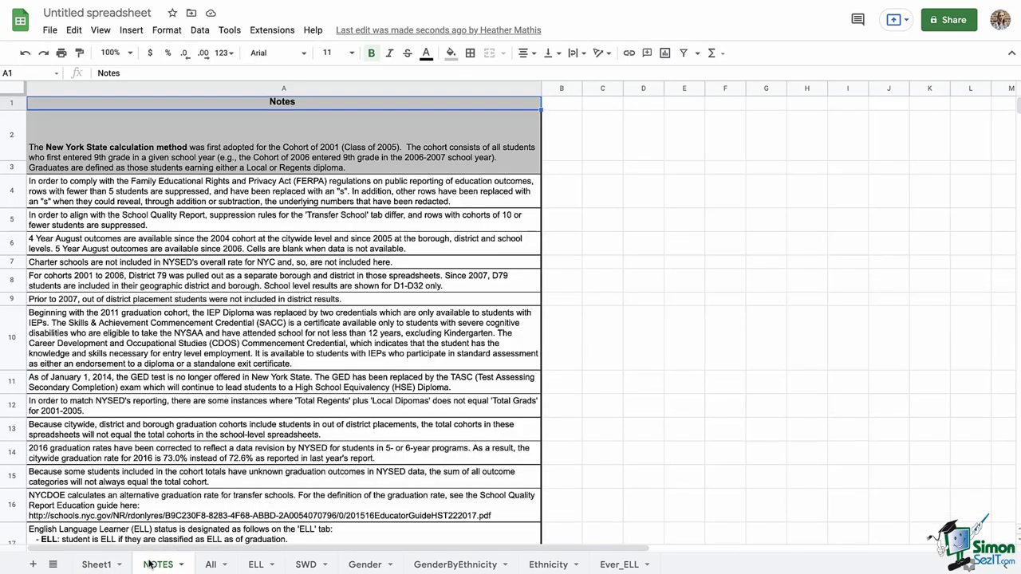
left_click(211, 565)
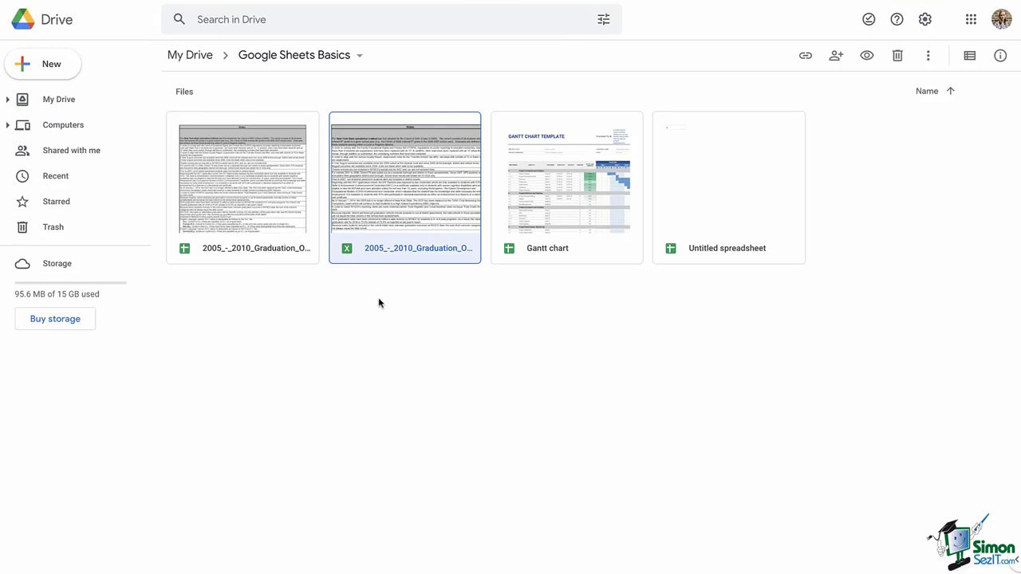
- Rename the untitled spreadsheet as File Name
left_click(379, 303)
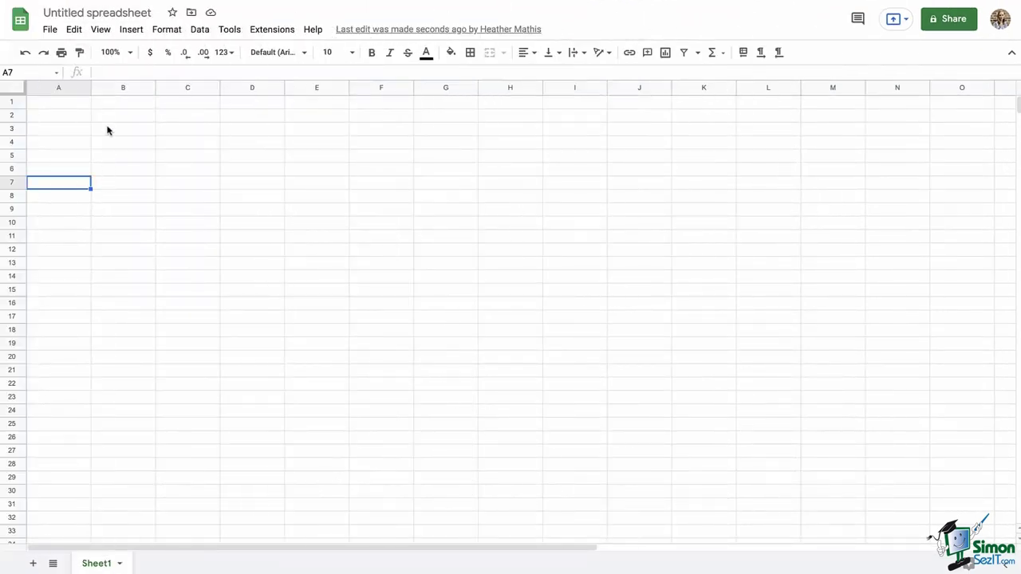
left_click(70, 11)
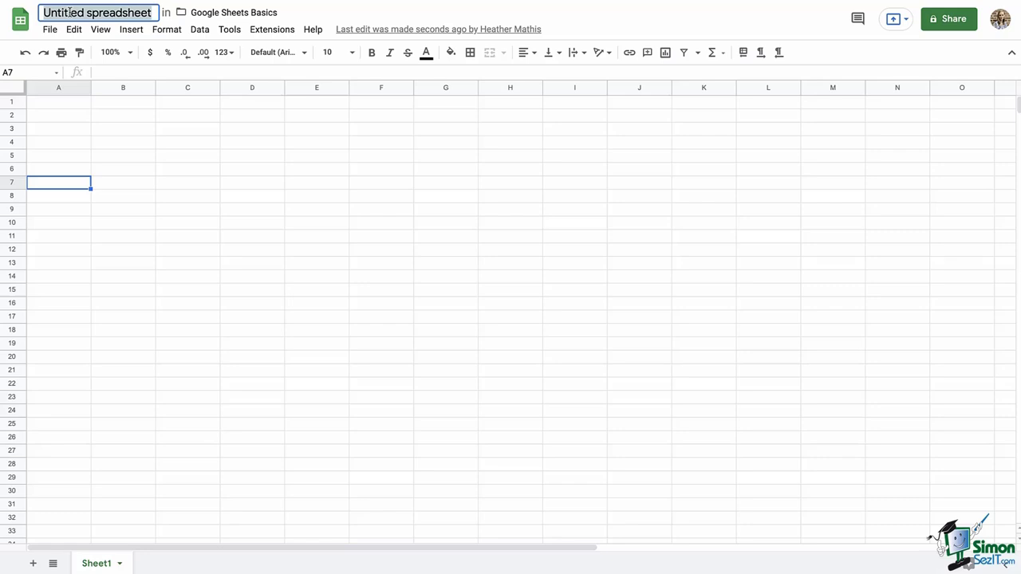
type("File Name")
key("Return")
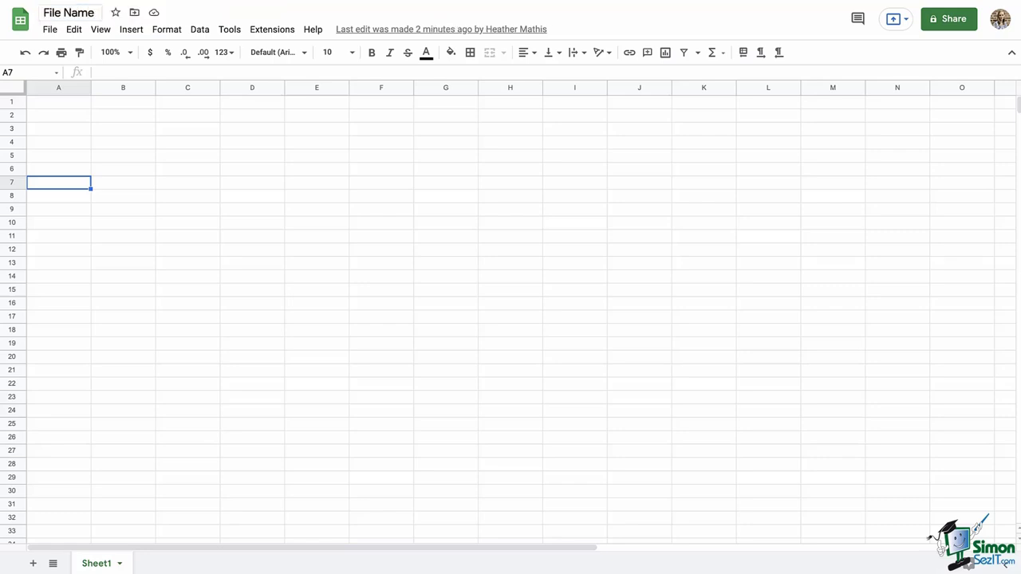
- Examine the spreadsheet's starring option, its folder location for moving, and its document saving status
left_click(116, 13)
left_click(116, 15)
left_click(134, 13)
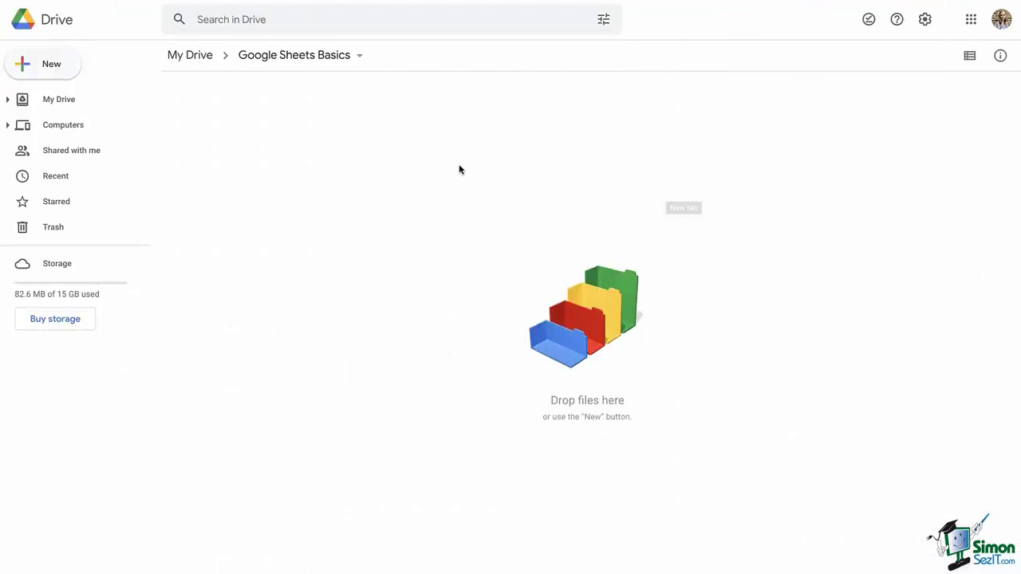
left_click(48, 68)
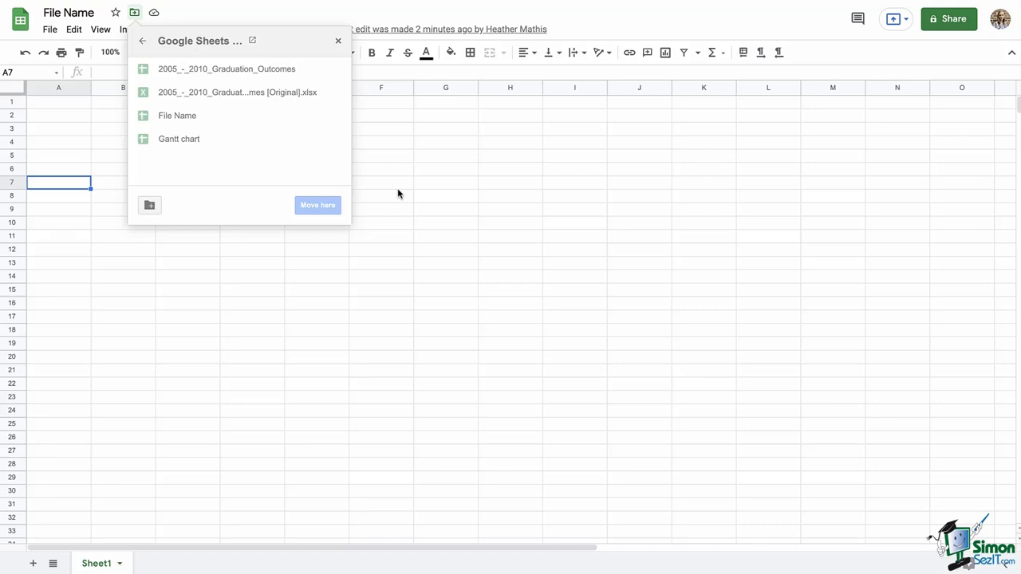
left_click(398, 188)
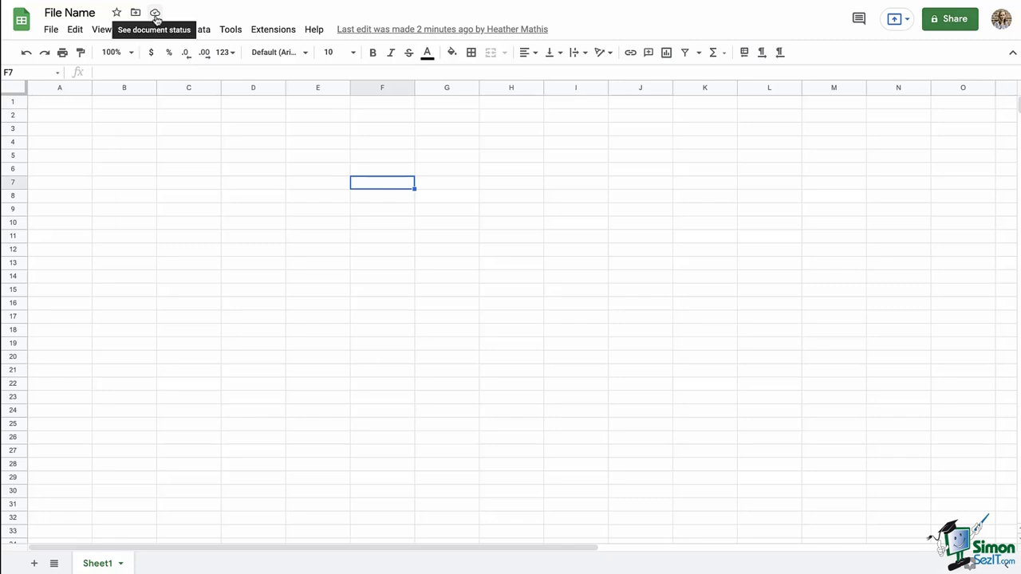
left_click(156, 18)
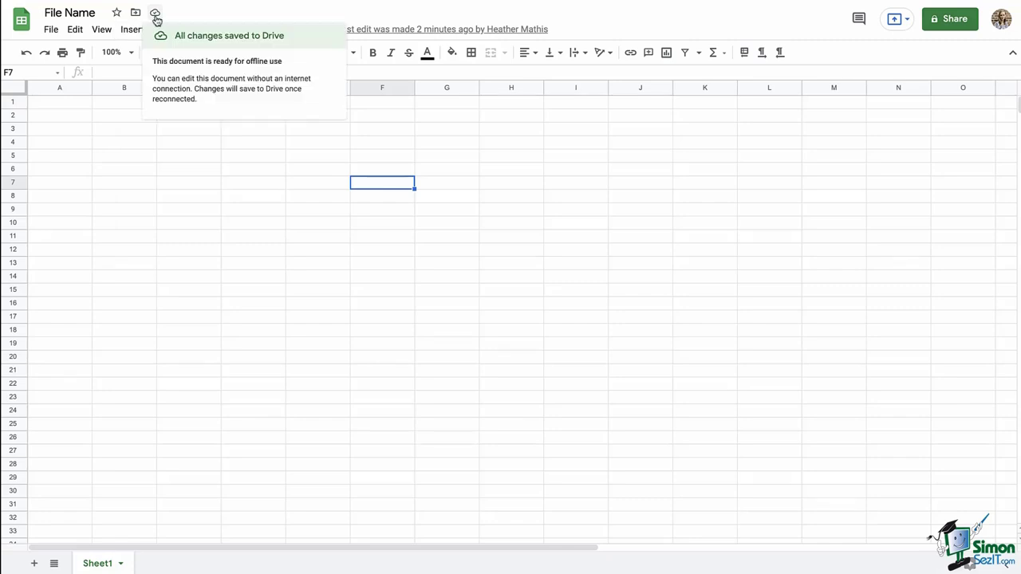
- Enter This, is, just, an and example in cells A1 to A5, one word per cell
left_click(69, 104)
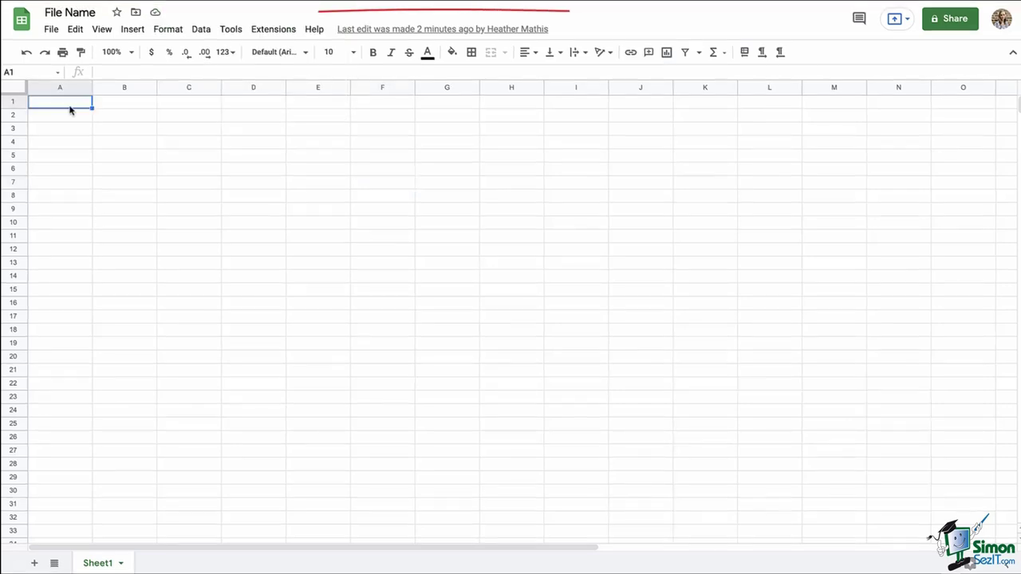
type("This")
key("Return")
type("is")
key("Return")
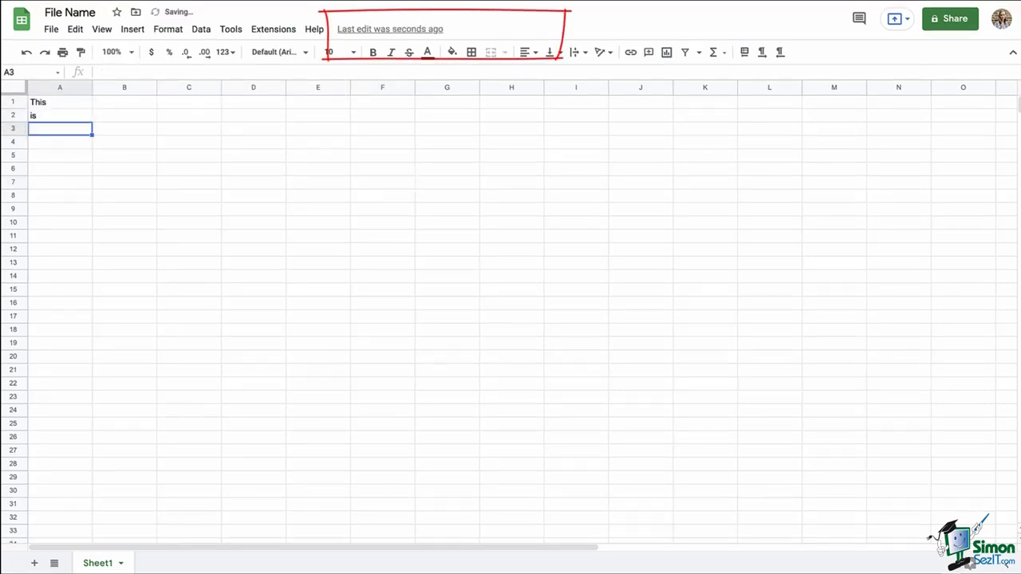
type("just")
key("Return")
type("an ex")
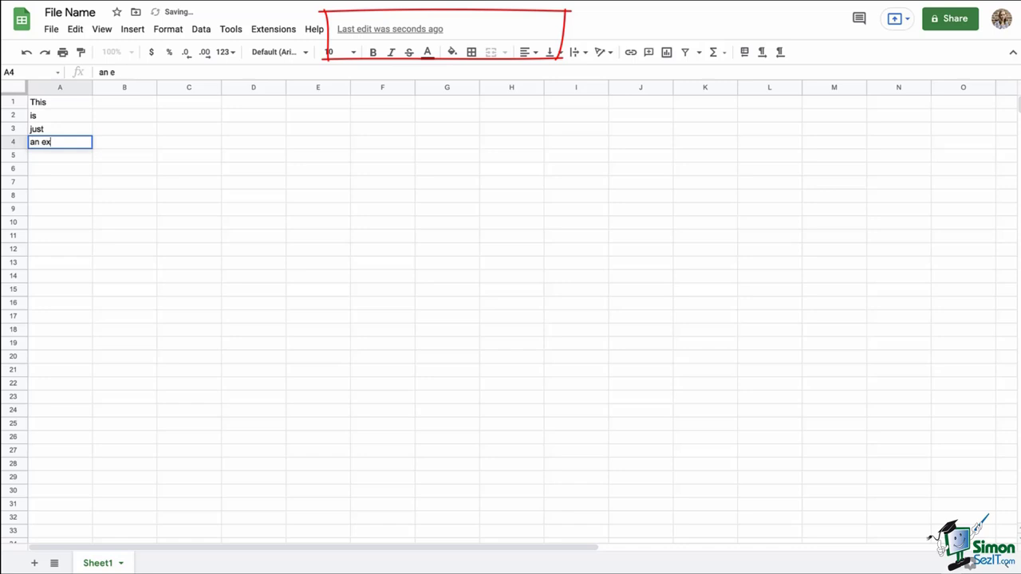
key("BackSpace")
key("BackSpace")
key("BackSpace")
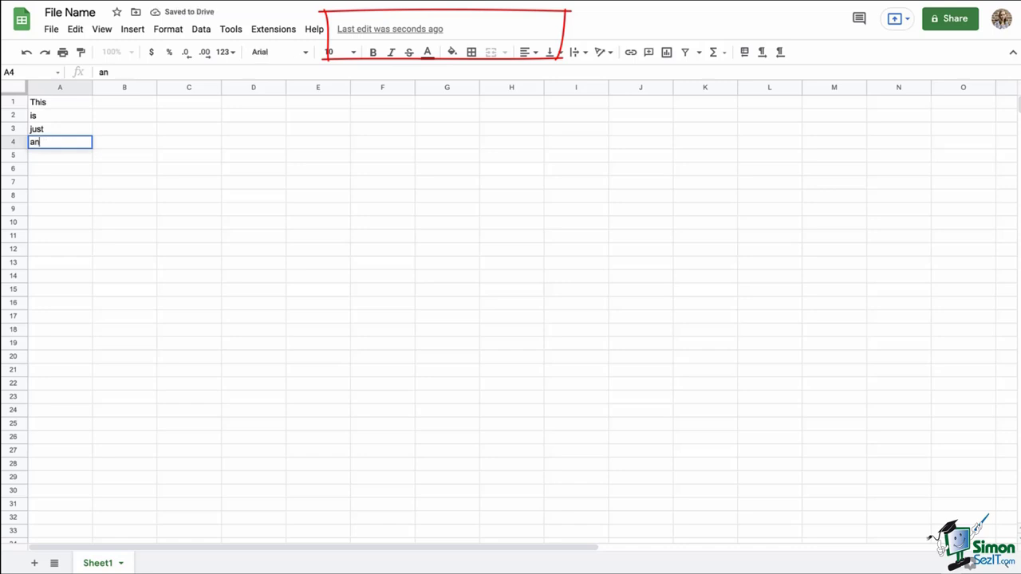
key("Return")
type("example")
key("Return")
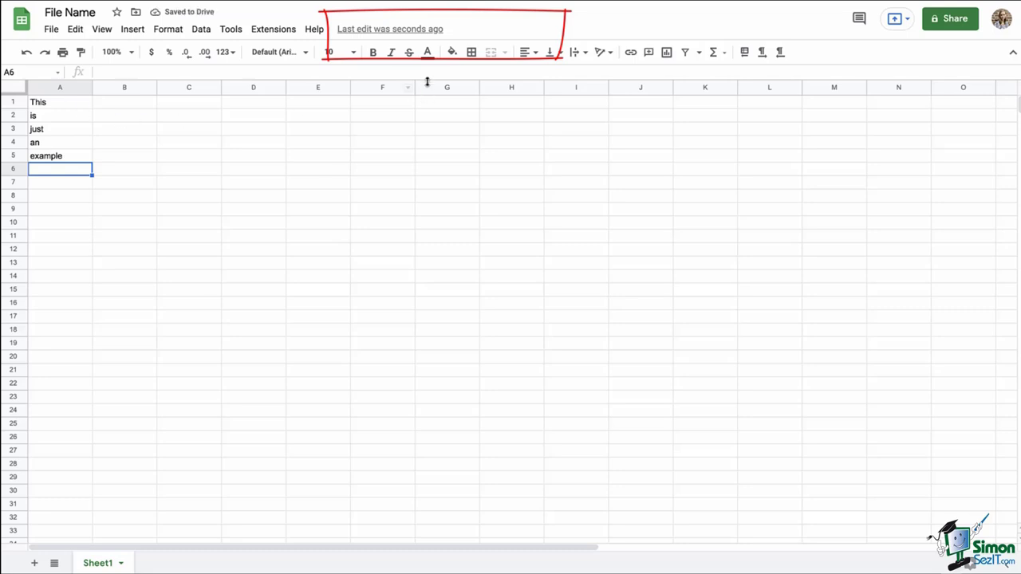
- Open the version history from the last edit and name the current version Name
left_click(400, 30)
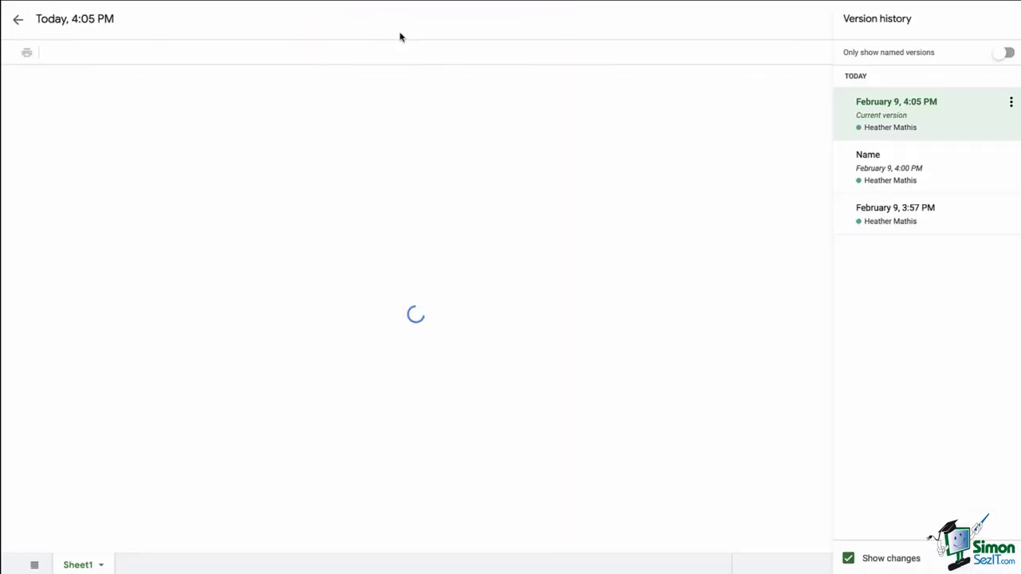
left_click(946, 227)
left_click(946, 177)
left_click(941, 131)
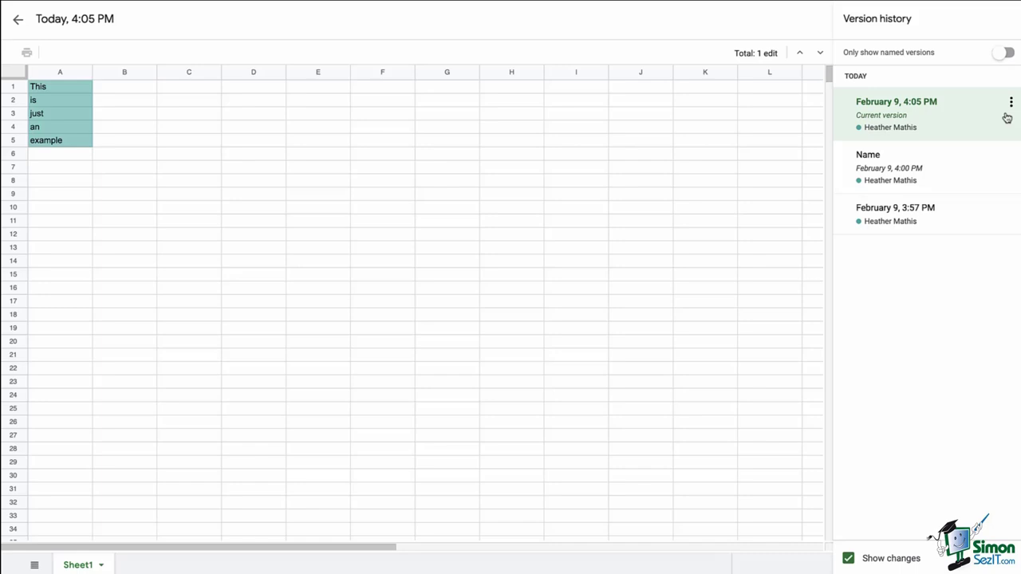
left_click(940, 104)
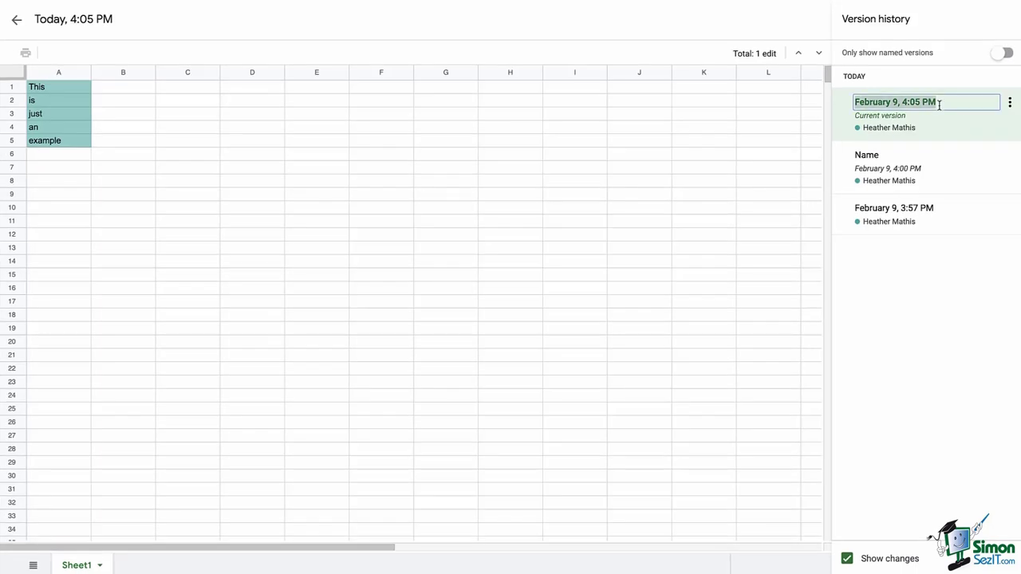
type("Name")
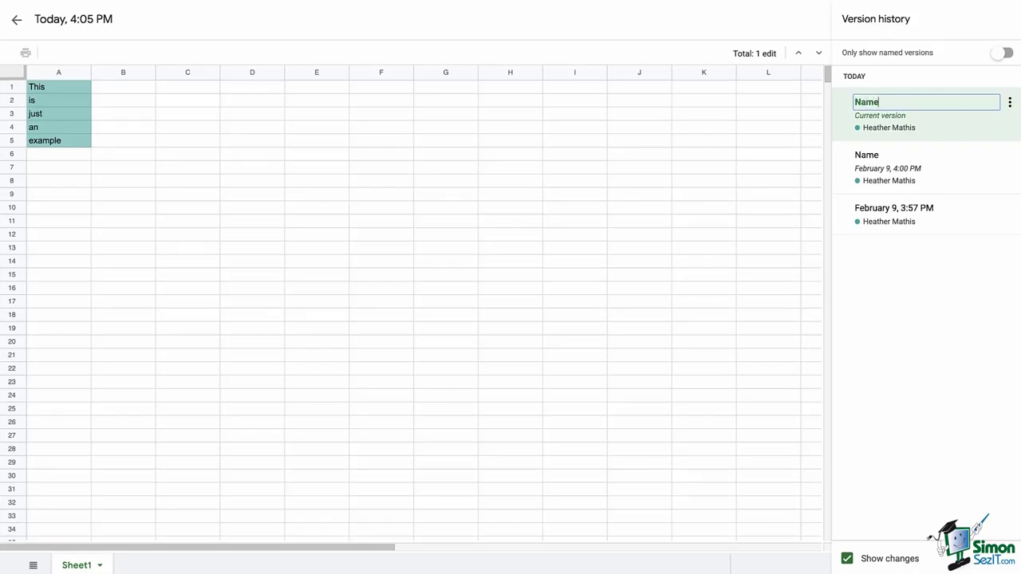
key("Return")
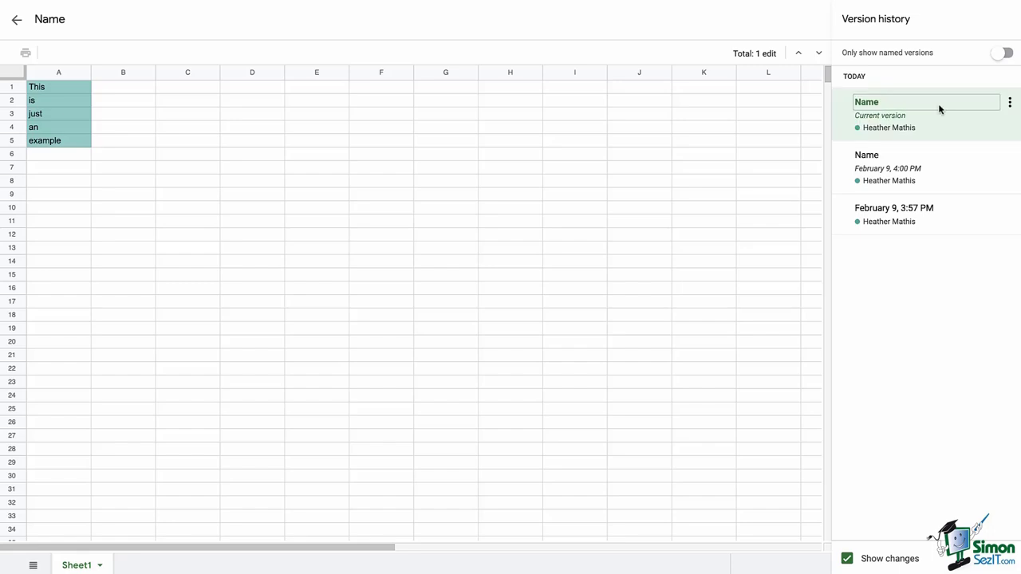
- Preview the February 9, 3:57 PM version, check its restore prompt without restoring, and return to the spreadsheet
left_click(965, 211)
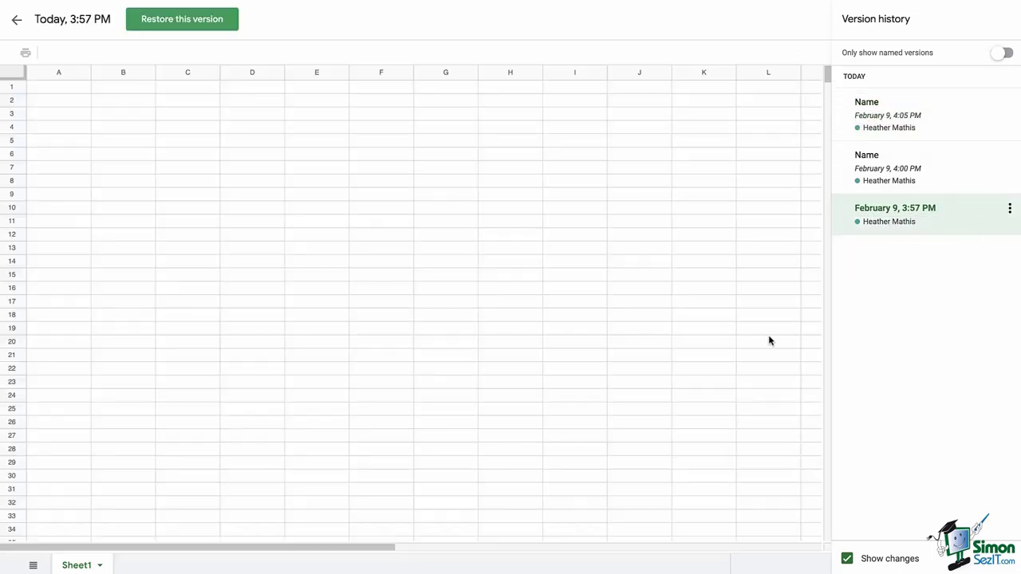
left_click(223, 29)
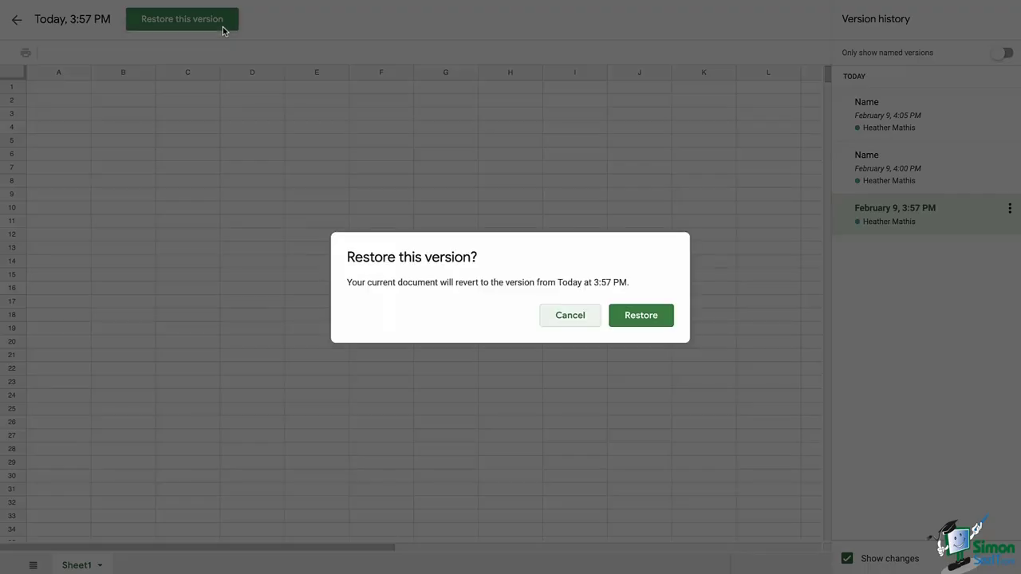
left_click(569, 315)
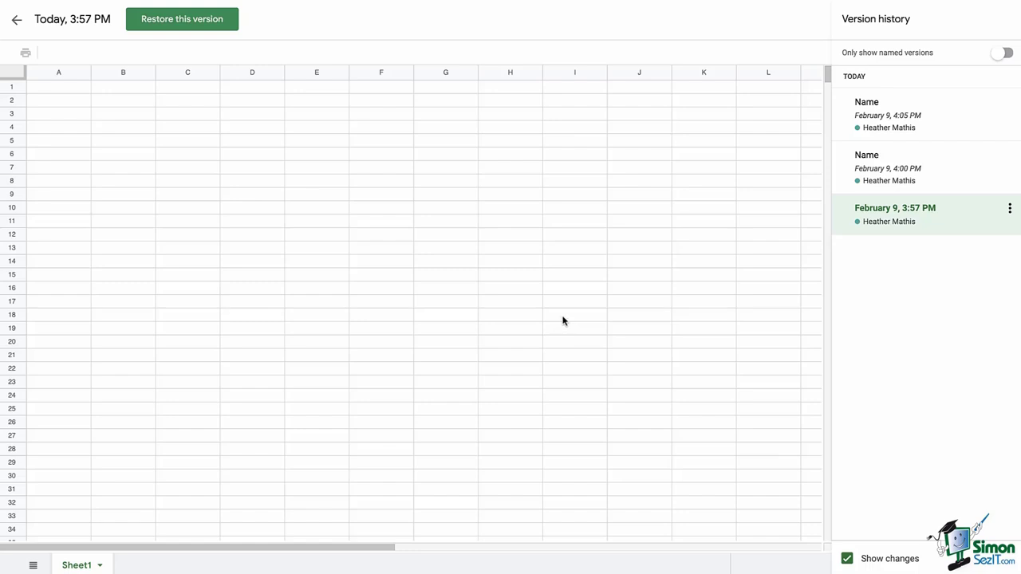
left_click(18, 21)
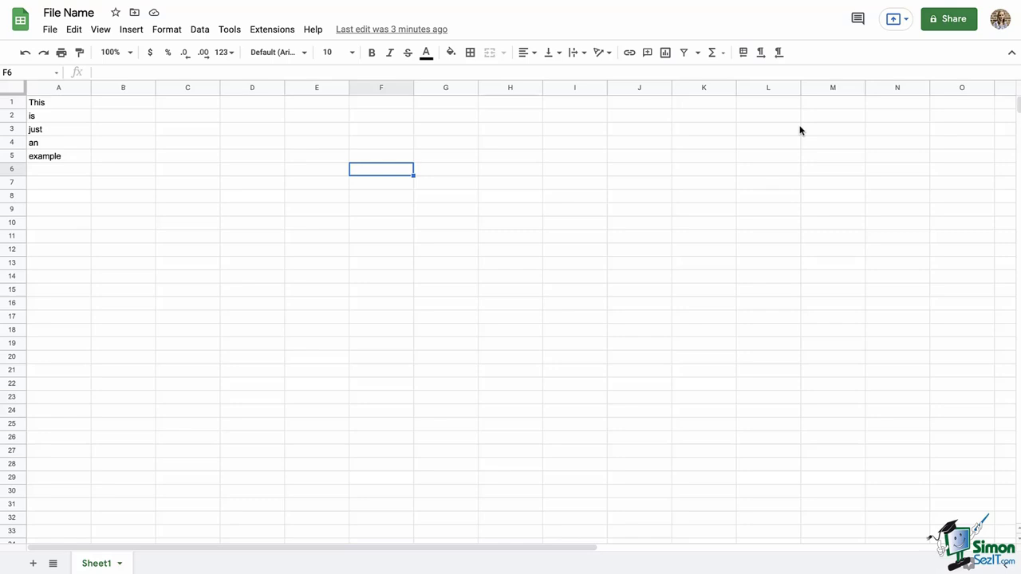
- Set up sharing with a contact's e-mail as Editor, cancel the invitation and close the sharing settings
left_click(954, 21)
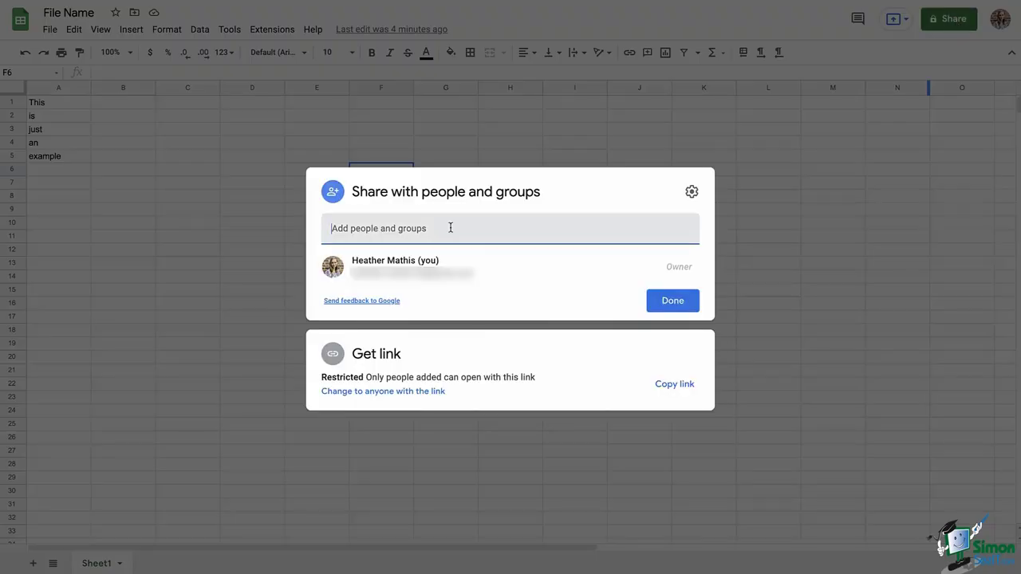
key("ctrl+v")
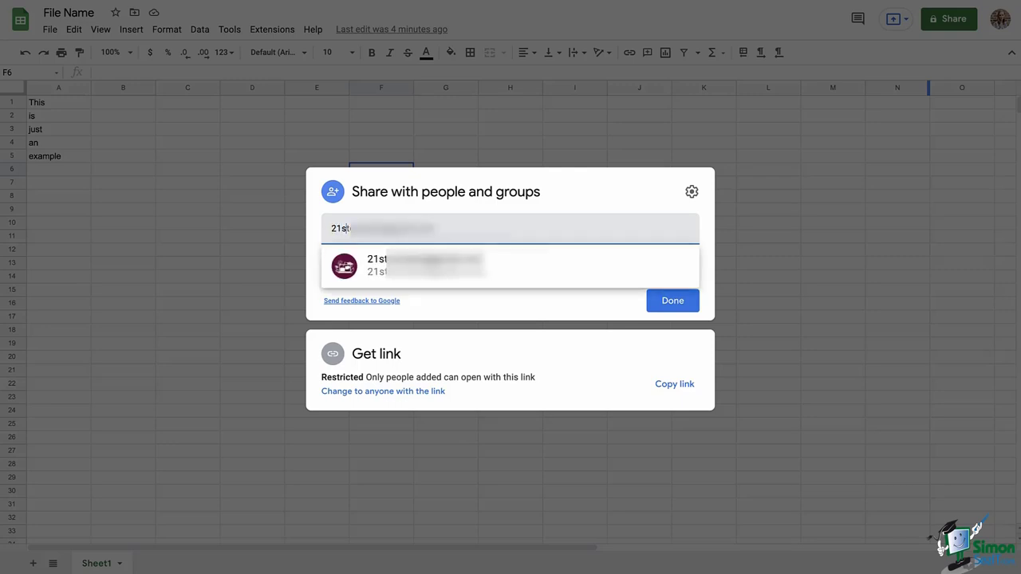
left_click(383, 263)
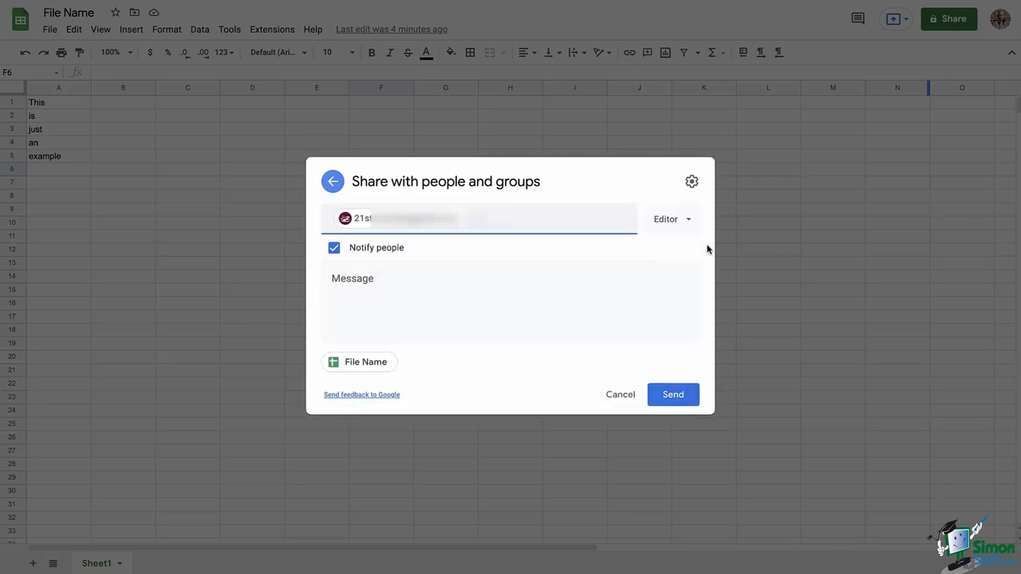
left_click(678, 225)
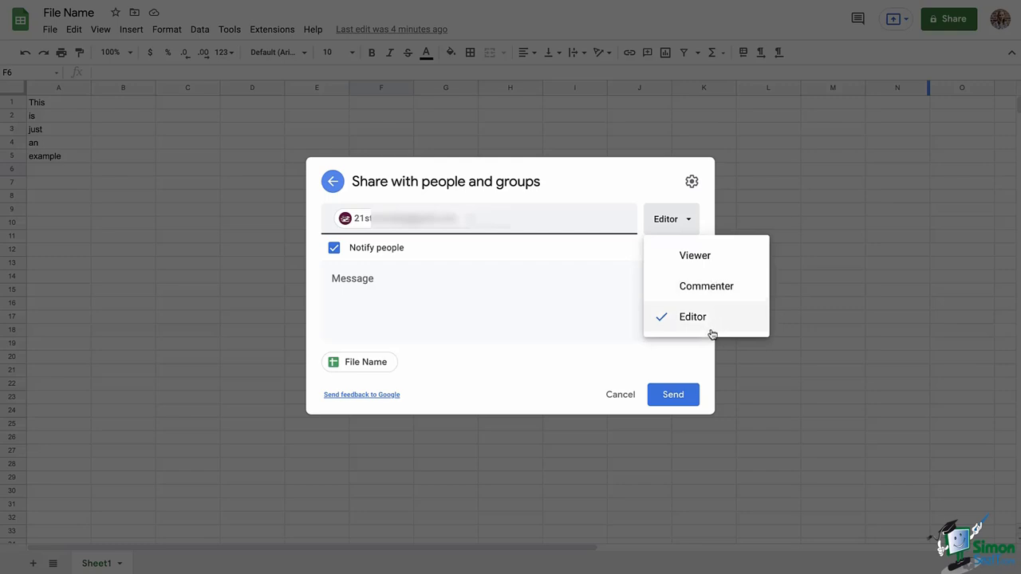
left_click(705, 324)
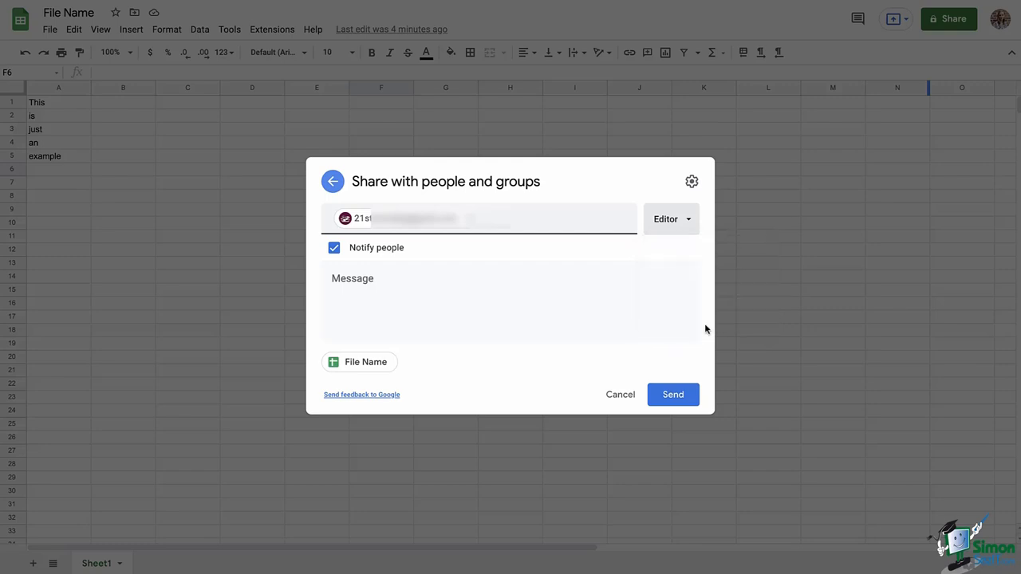
left_click(620, 394)
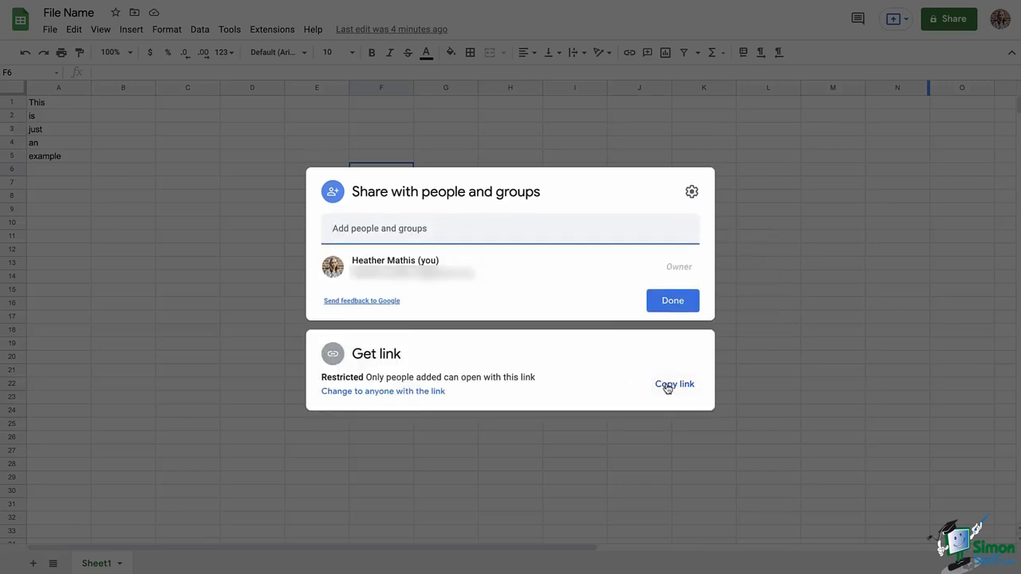
left_click(672, 309)
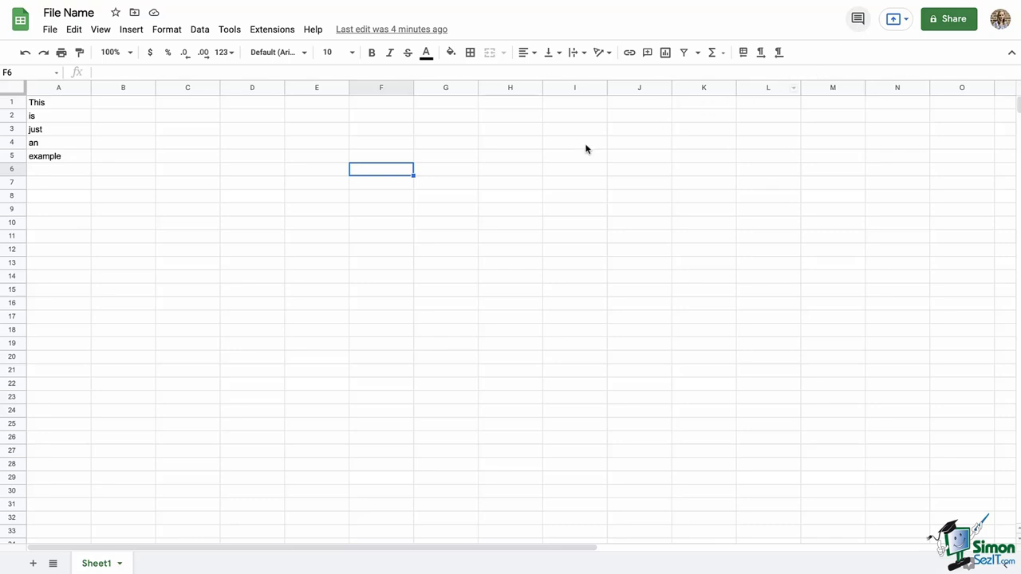
- Add the comment "Needs fixing" to cell A5 and display it on the sheet
left_click(59, 160)
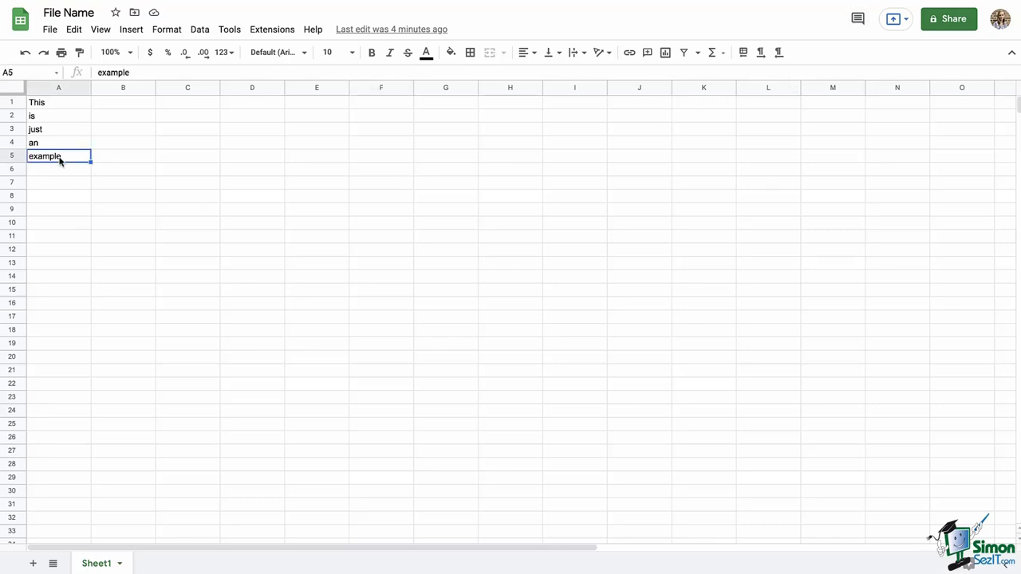
right_click(60, 161)
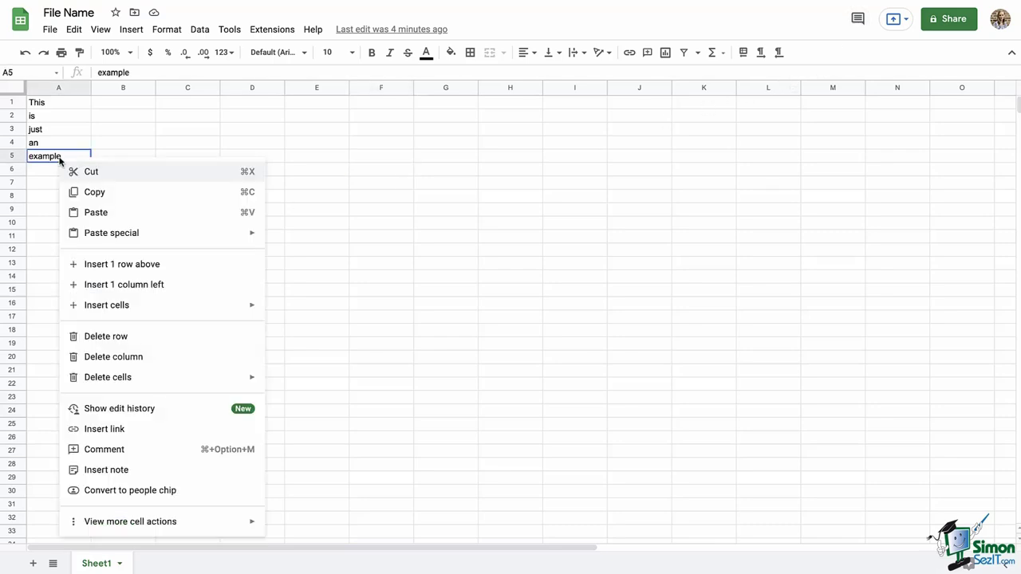
left_click(150, 453)
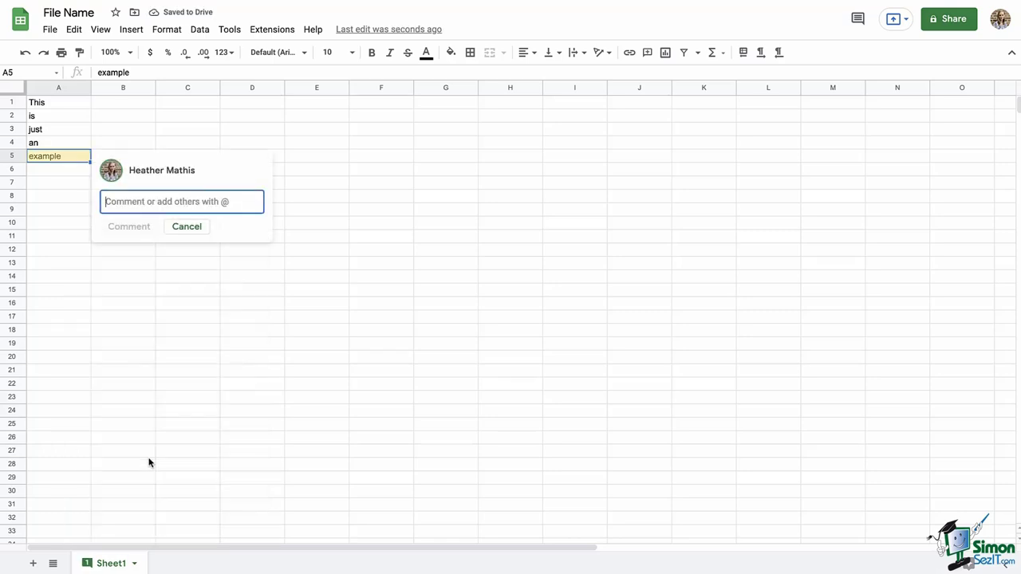
type("Needs ")
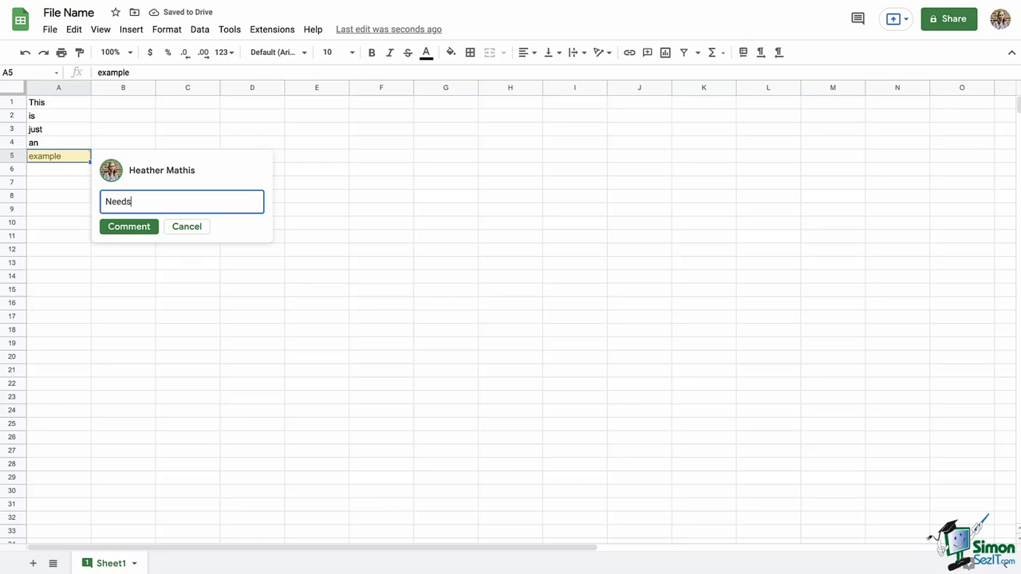
type("fixing")
left_click(135, 230)
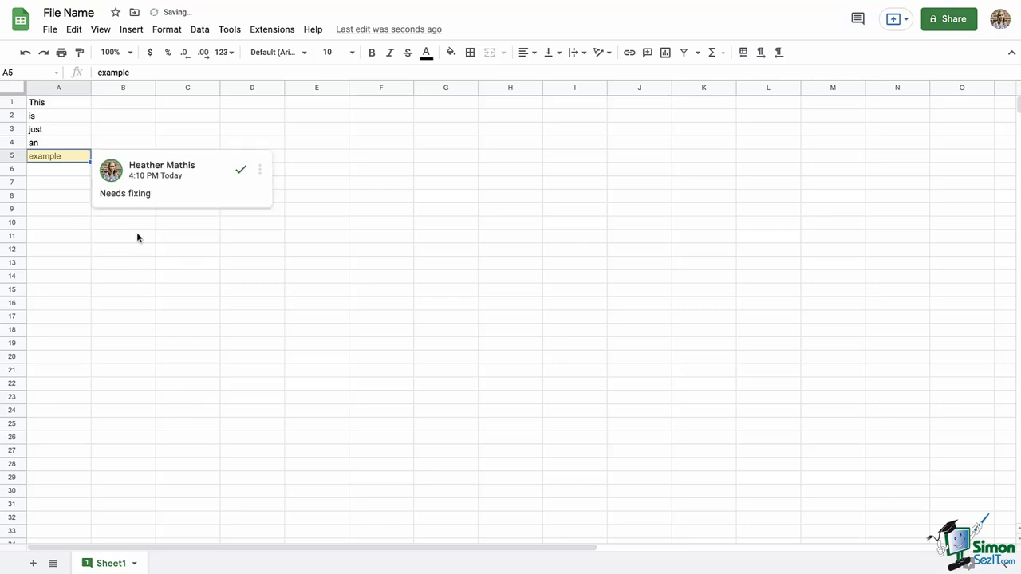
left_click(138, 238)
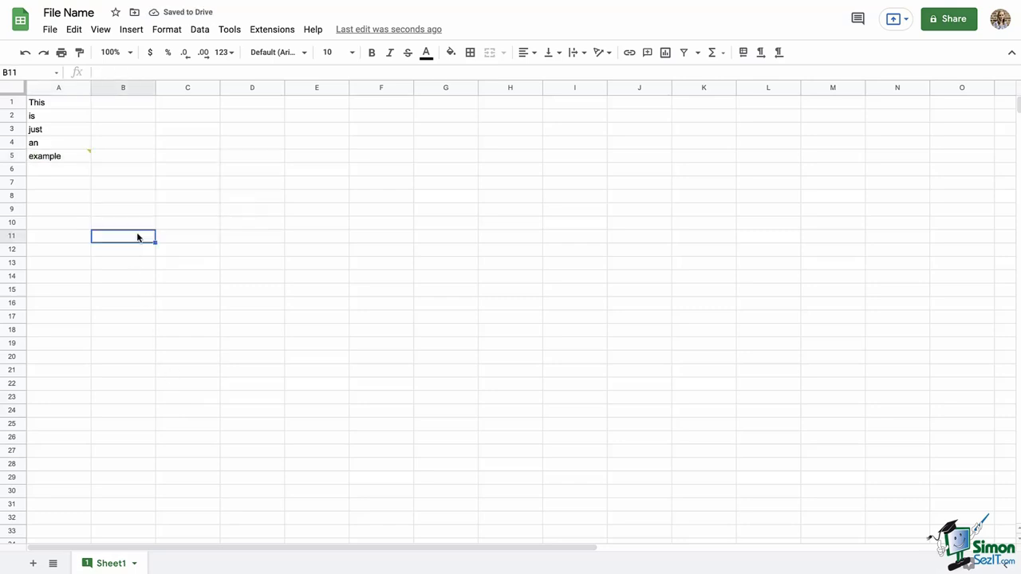
mouse_move(69, 160)
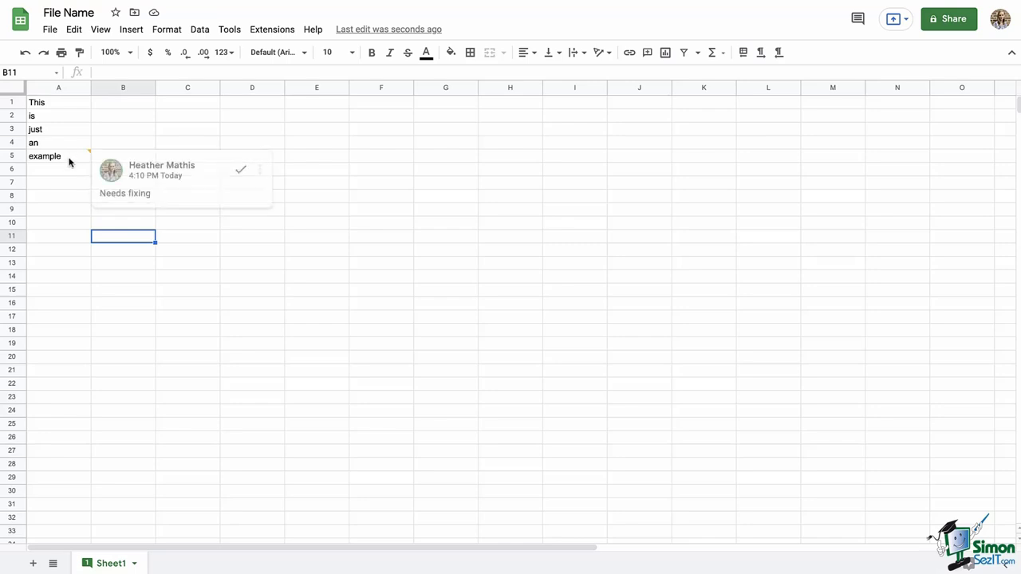
- Mark the comment on cell A5 as resolved and select the empty cell below it
left_click(238, 172)
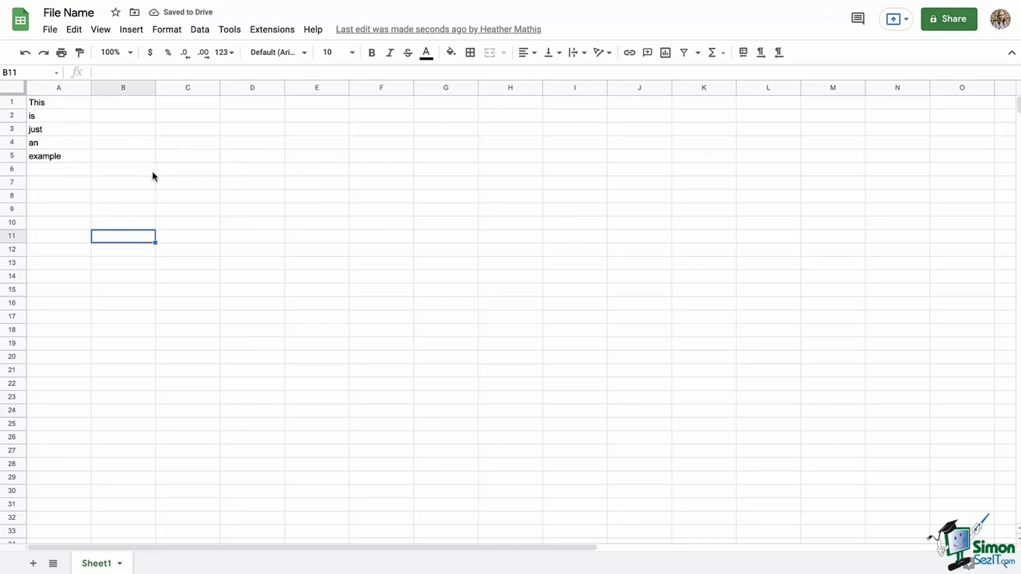
left_click(55, 170)
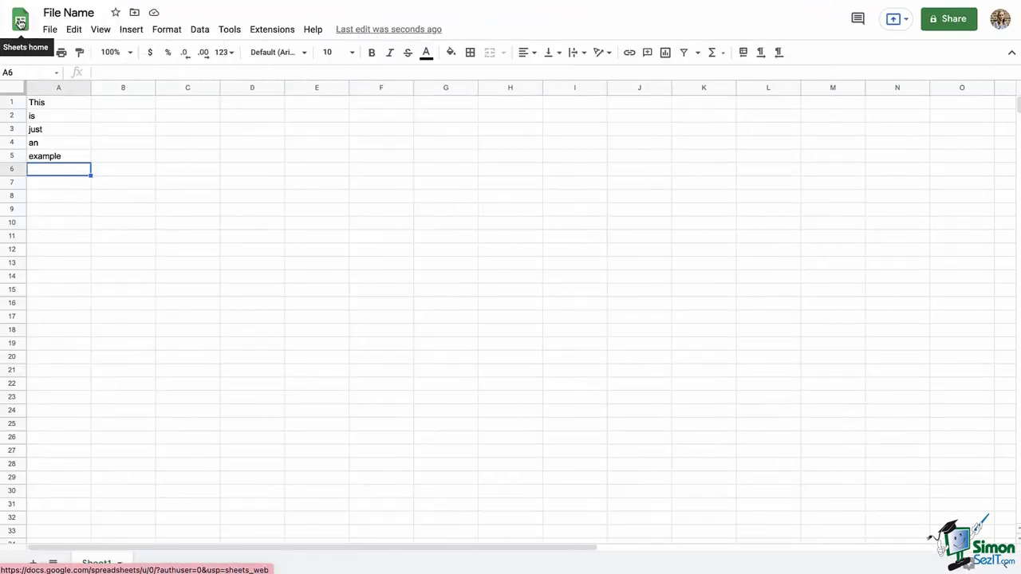
left_click(50, 30)
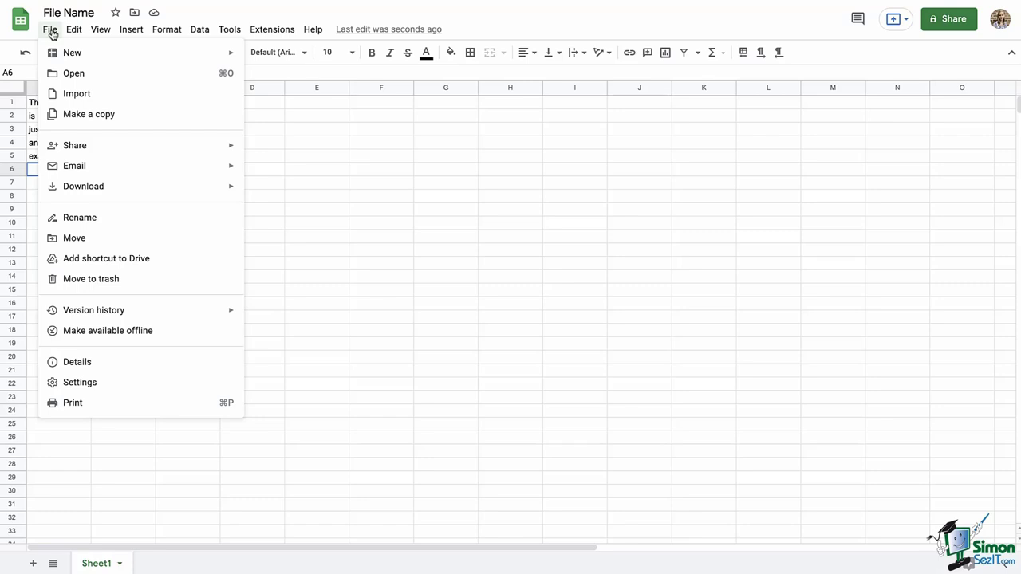
mouse_move(276, 38)
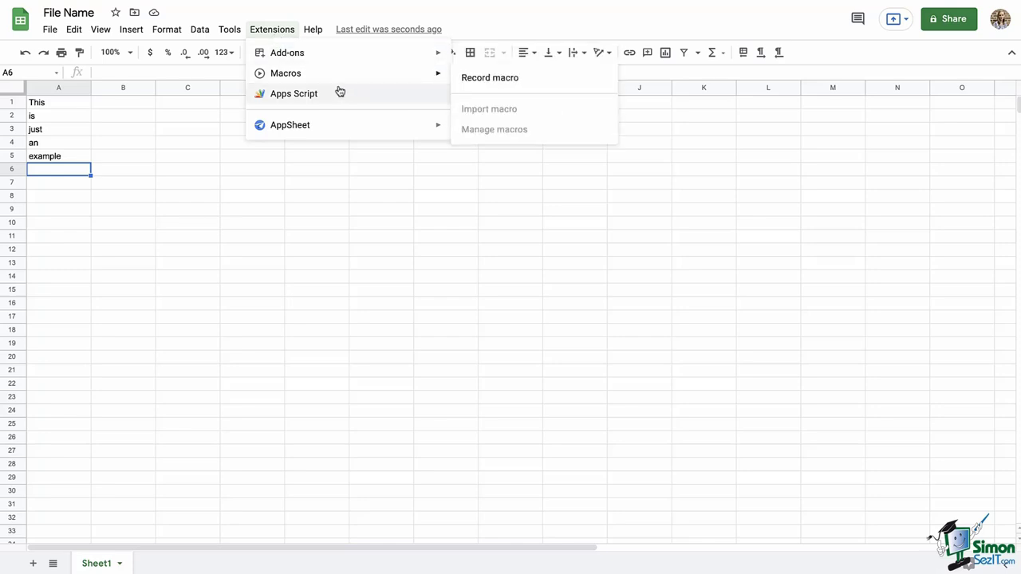
mouse_move(356, 127)
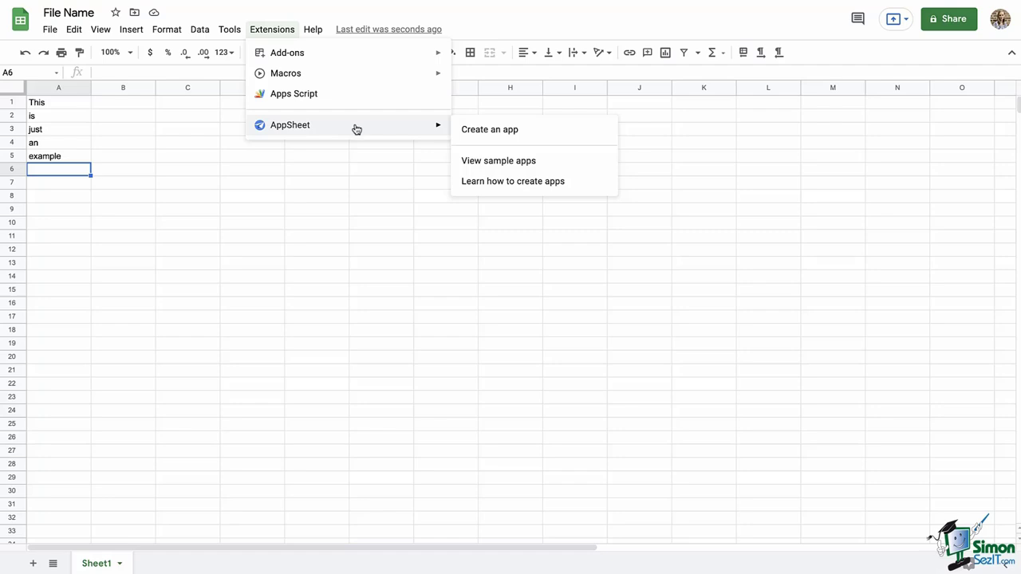
left_click(374, 170)
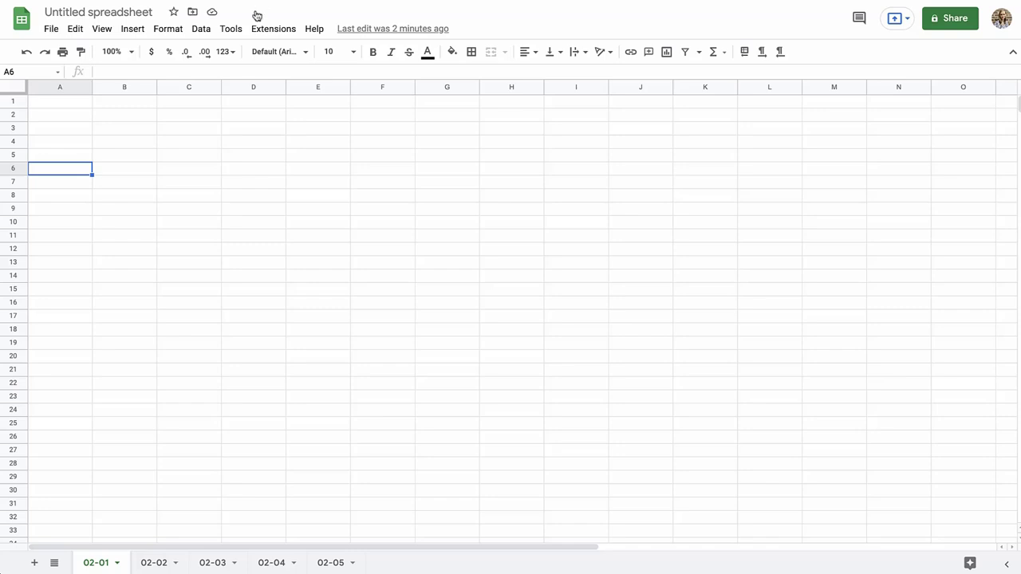
- Rename the untitled spreadsheet with the owner's surname followed by Recipe Book
left_click(123, 12)
type("Mathis")
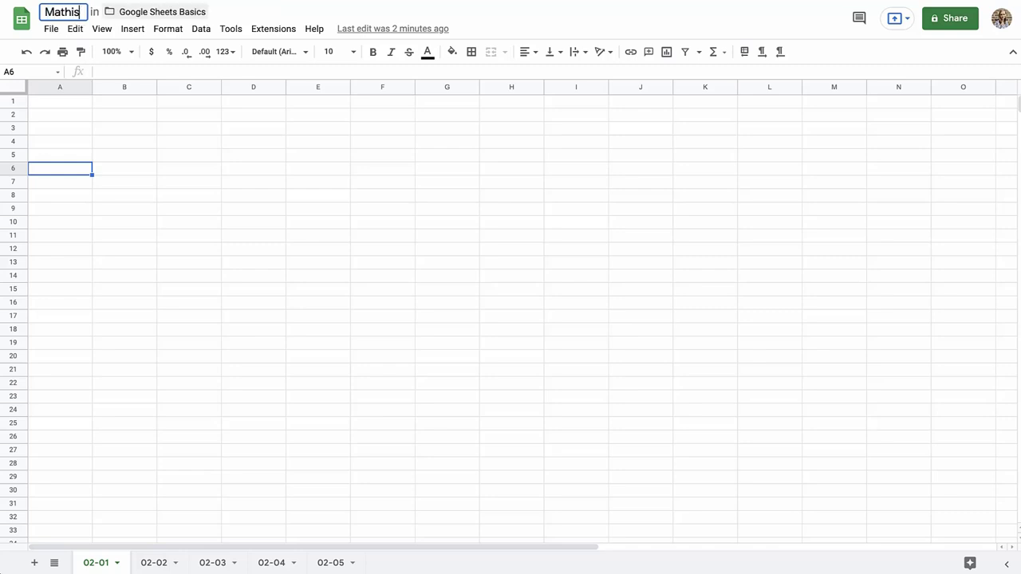
type(" Recipe ")
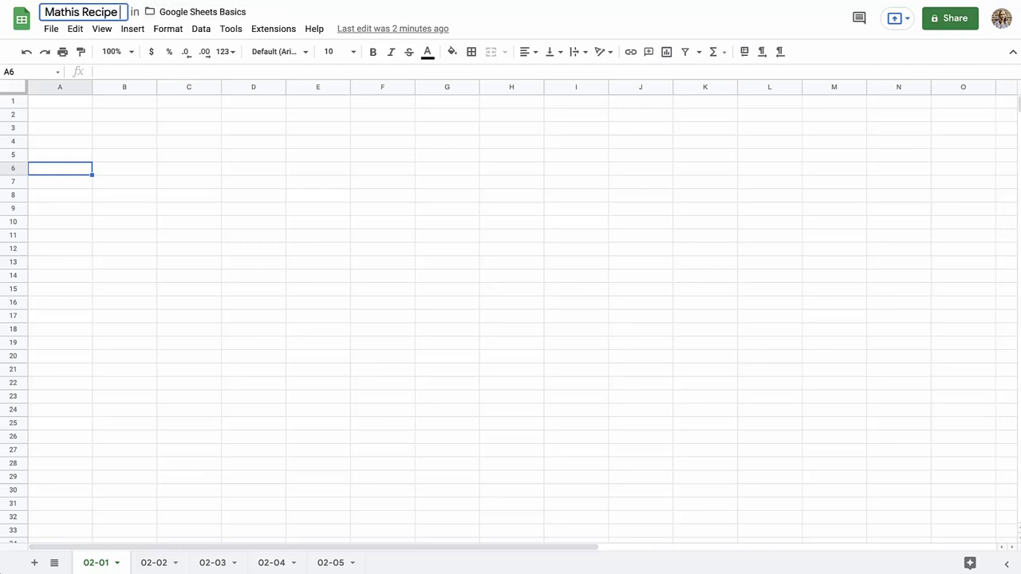
type("Book")
key("Return")
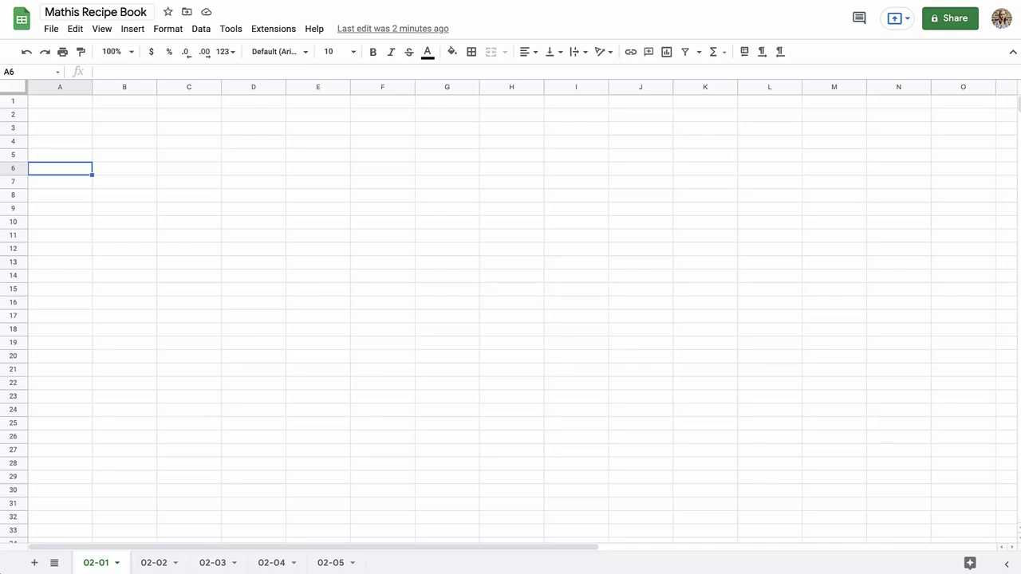
left_click(148, 116)
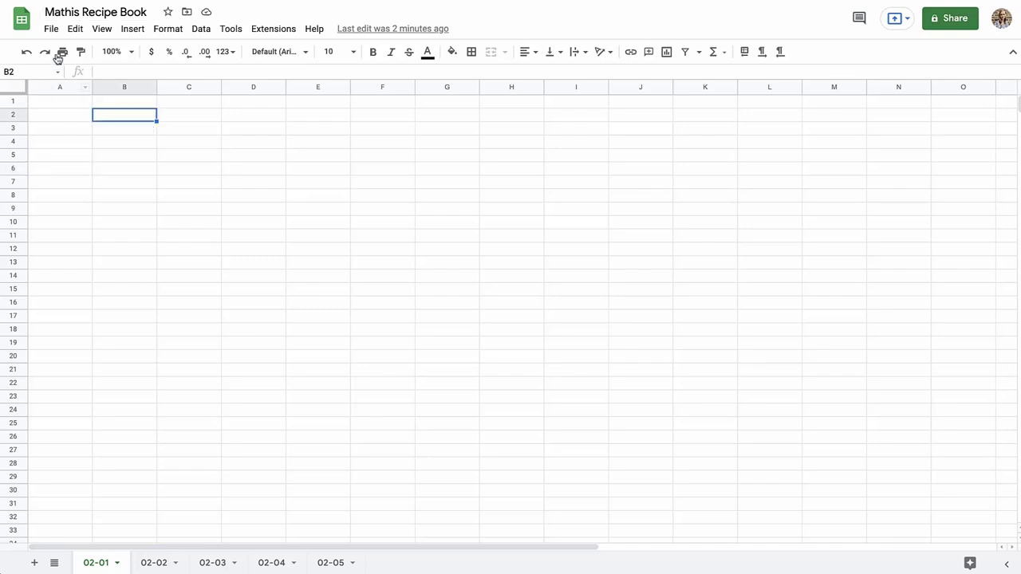
left_click(49, 30)
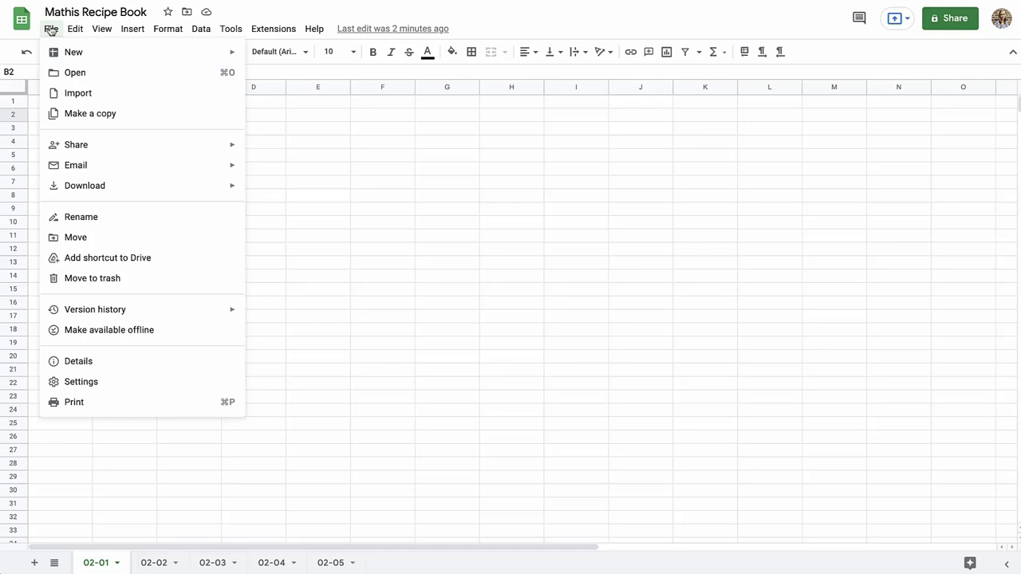
mouse_move(73, 31)
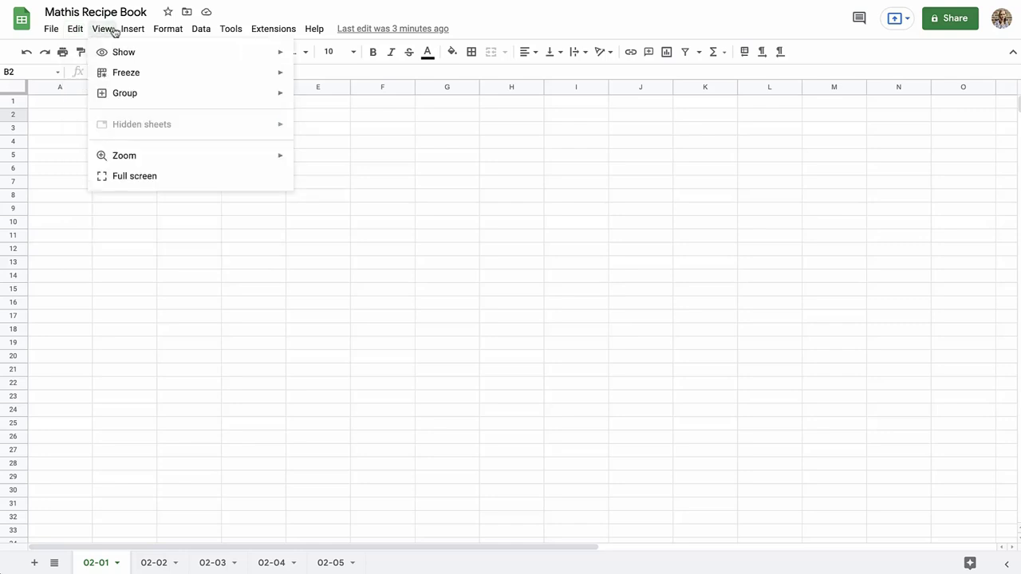
mouse_move(128, 31)
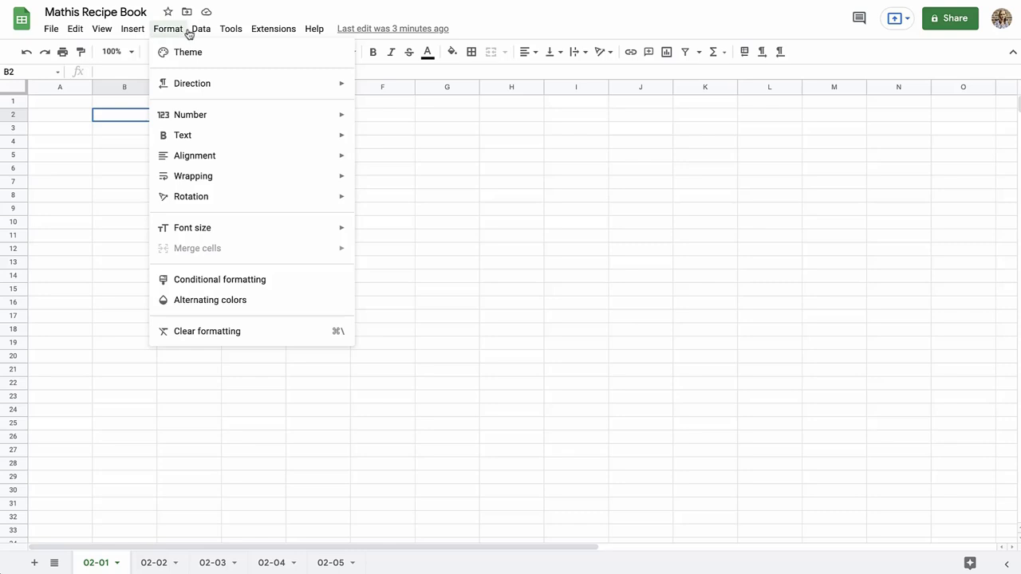
mouse_move(198, 32)
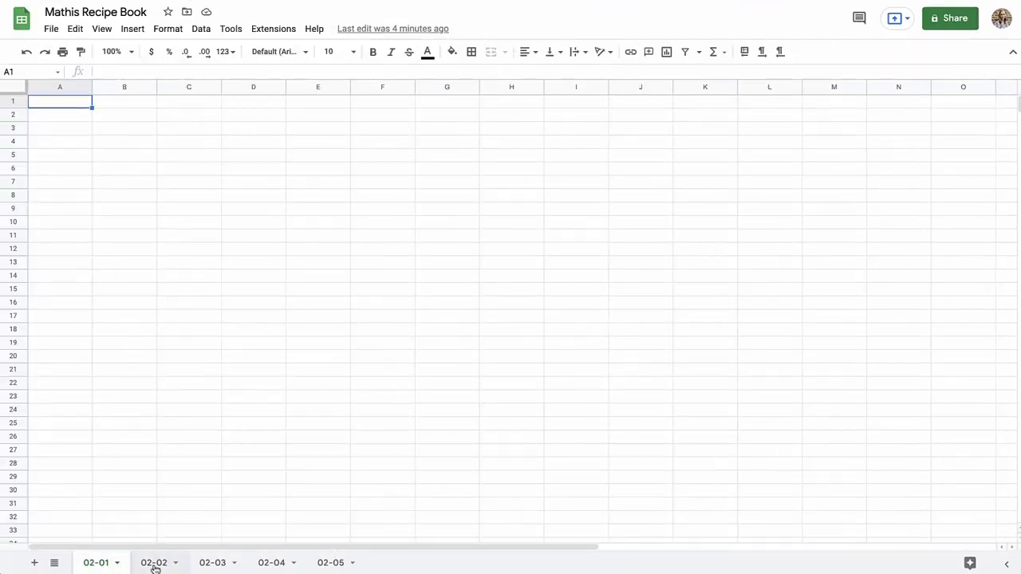
- Add a new sheet after sheet 02-01 and rename it to "name"
left_click(34, 563)
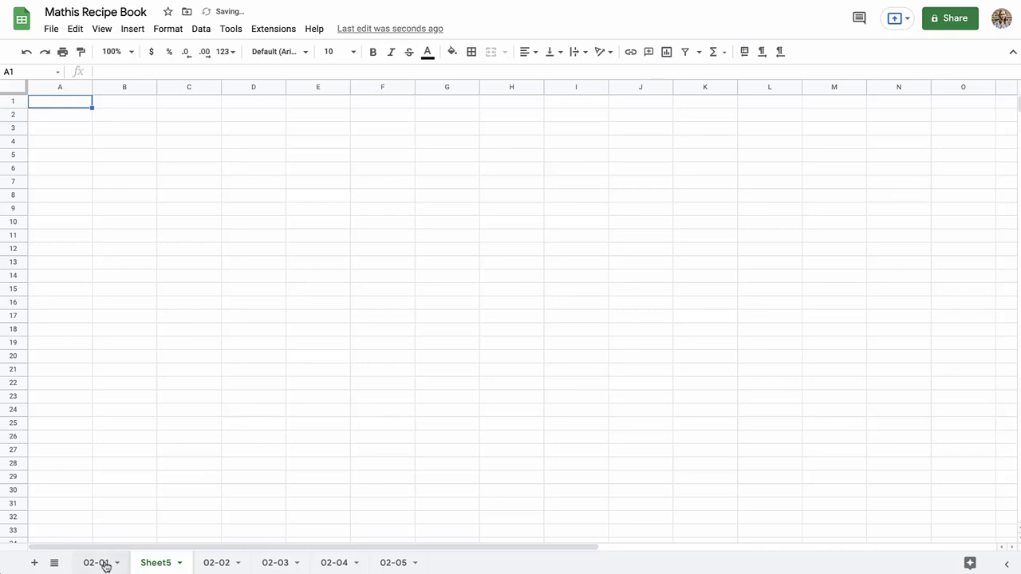
double_click(149, 563)
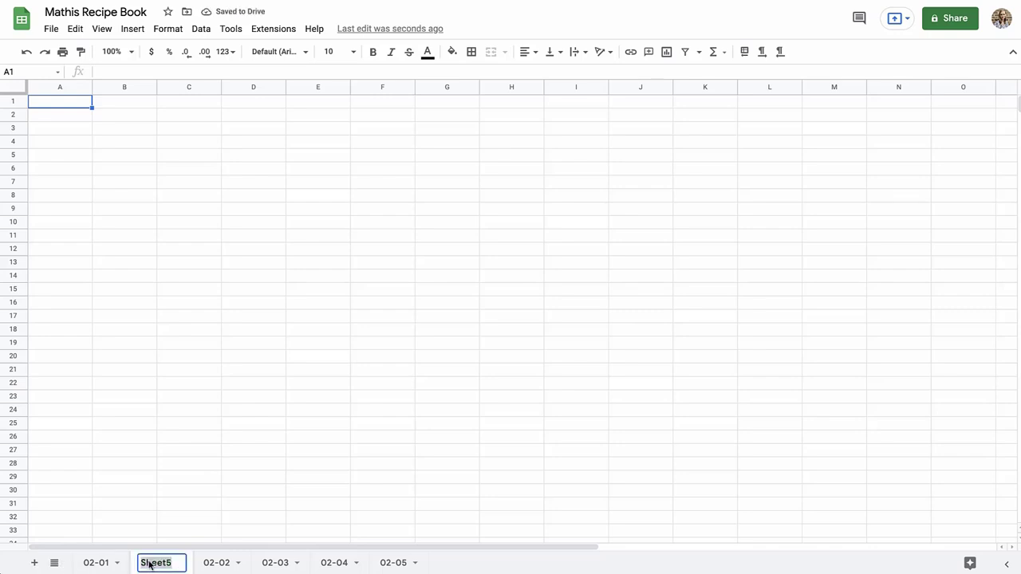
type("nane")
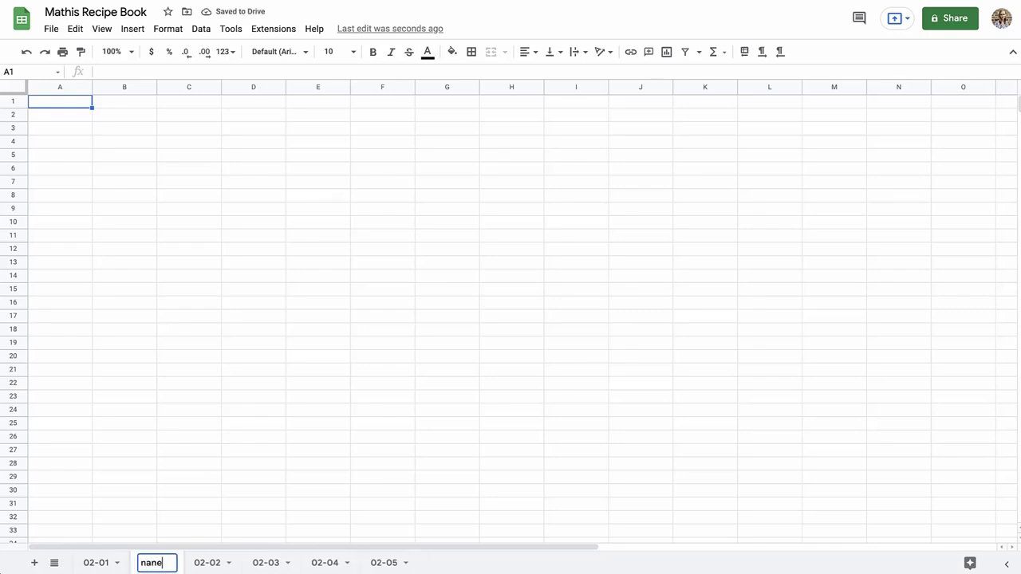
key("BackSpace")
key("BackSpace")
type("me")
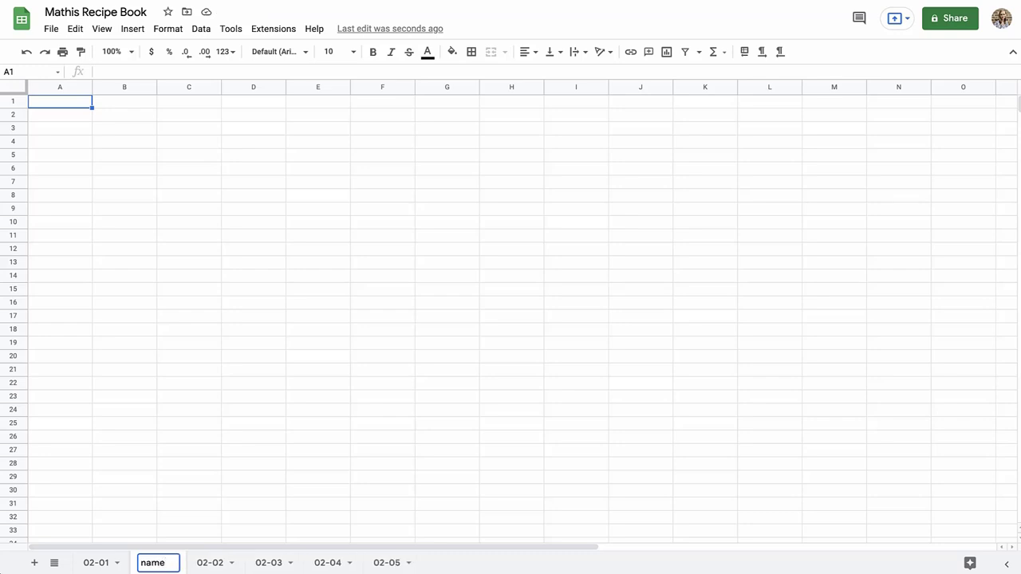
key("Return")
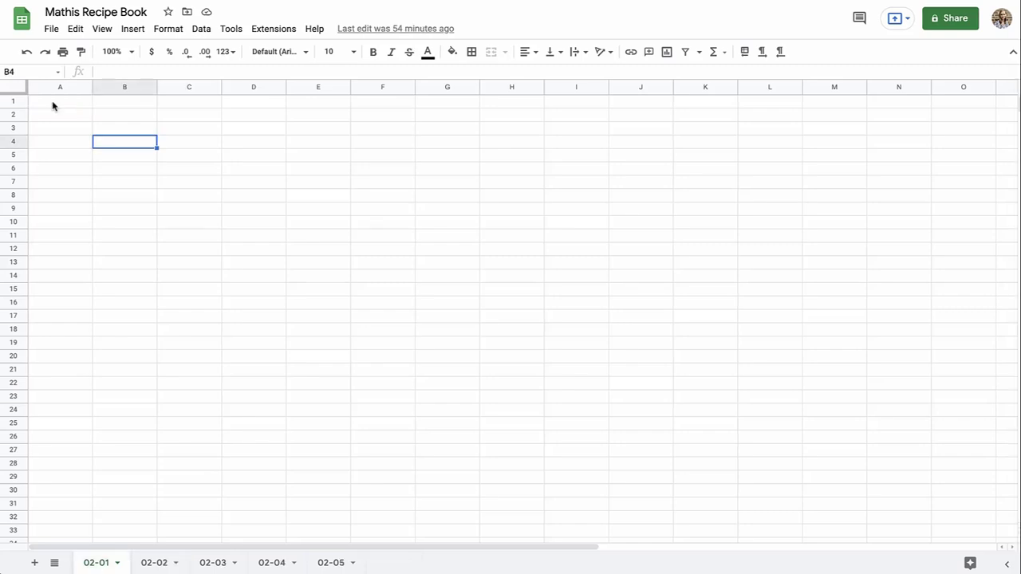
- Enter the numbers 1, 2, 3 and 4 in cells A1 to A4 of sheet 02-01
left_click(52, 104)
type("1")
key("Return")
type("2")
key("Return")
type("3")
key("Return")
type("4")
key("Return")
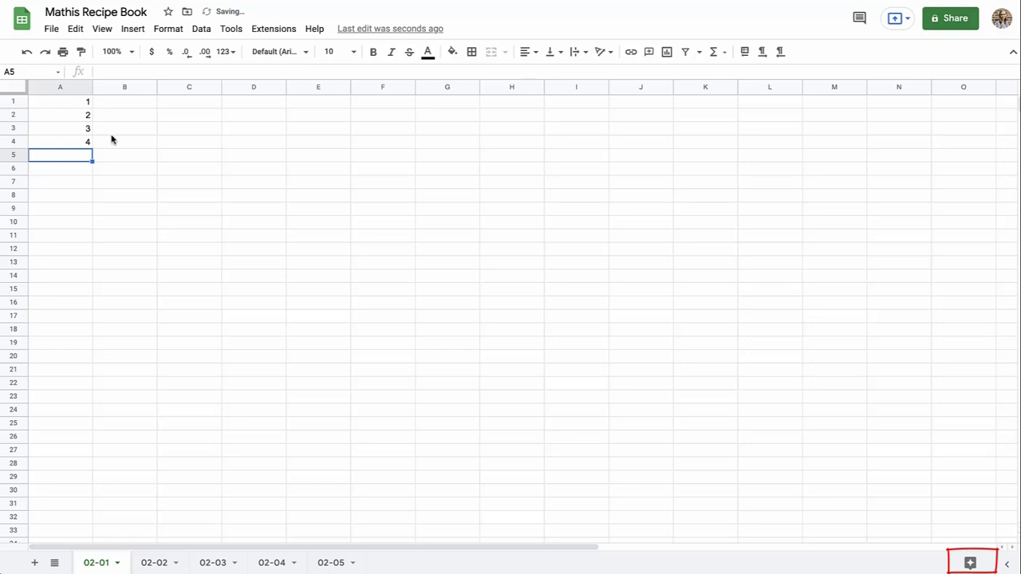
- View the Explore insights for the numbers in A1:A4, then close Explore
left_click(972, 564)
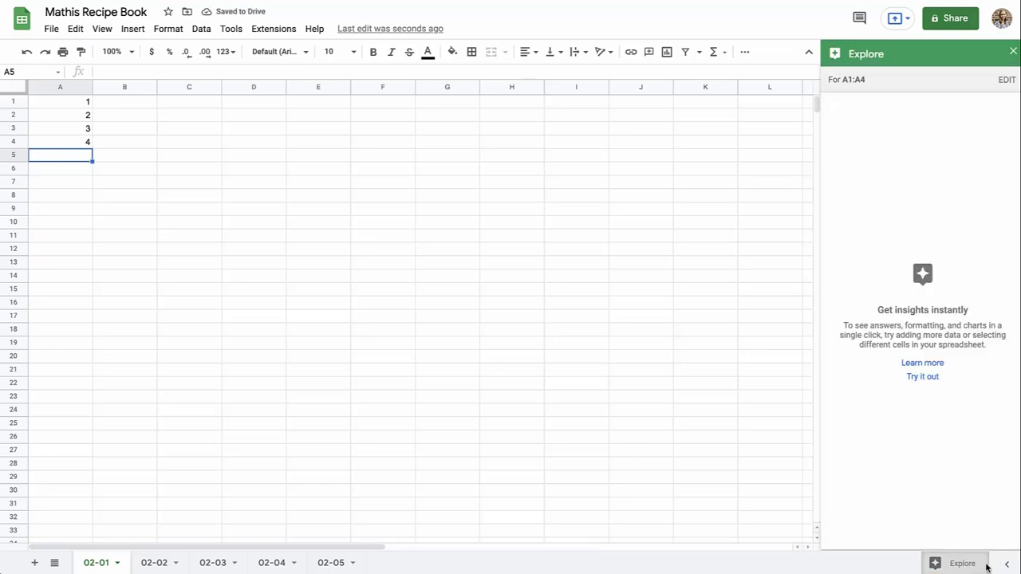
left_click_drag(61, 104, 69, 142)
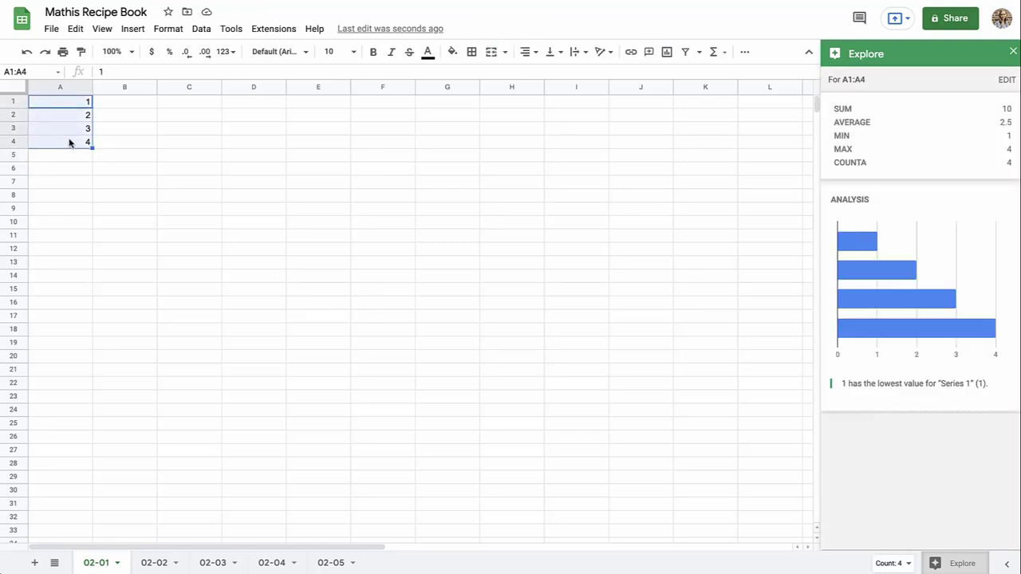
left_click(94, 173)
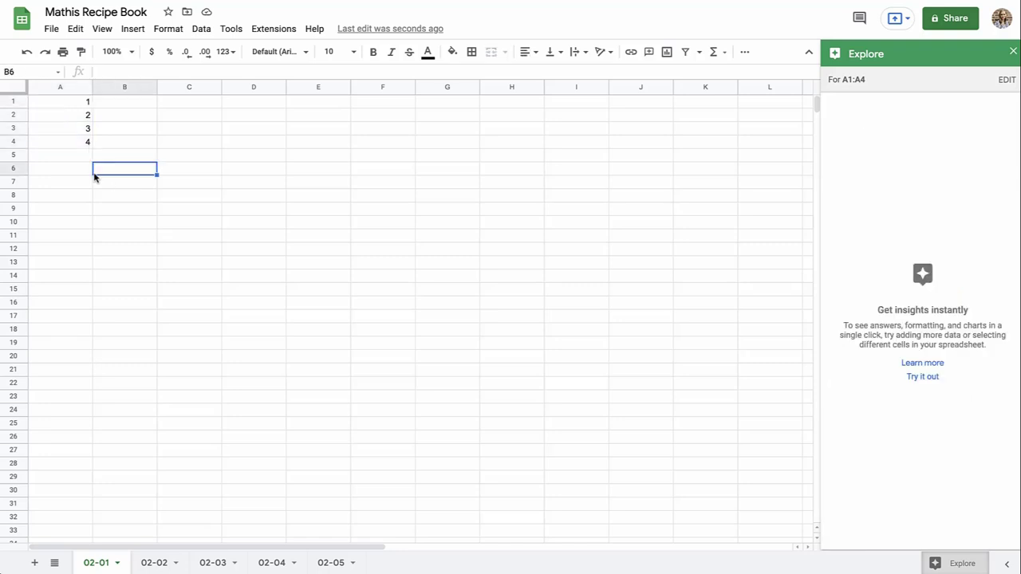
left_click(1013, 52)
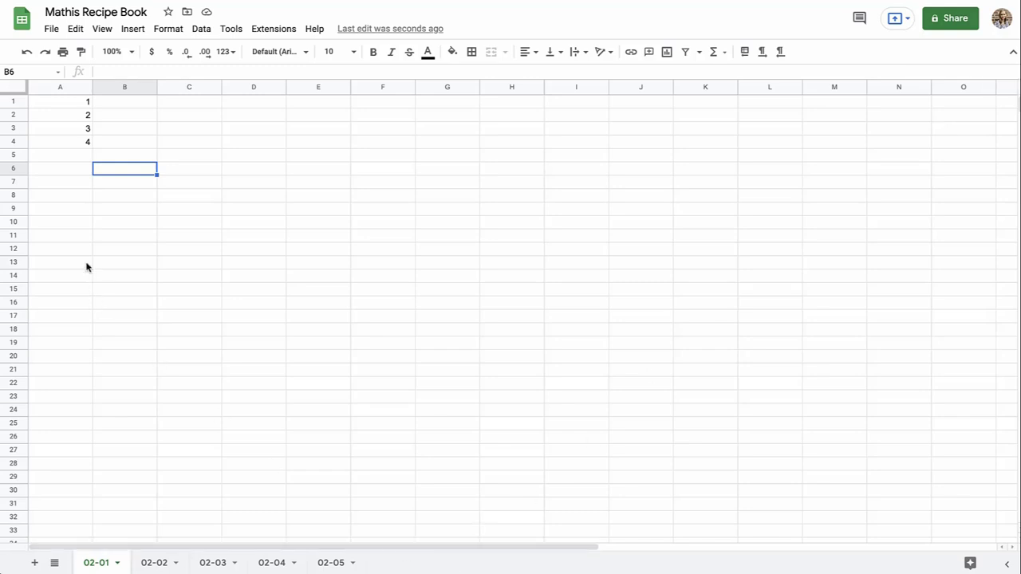
- Check the quick summary calculations available for the range A1:A4, keeping Count as the displayed one
left_click(62, 147)
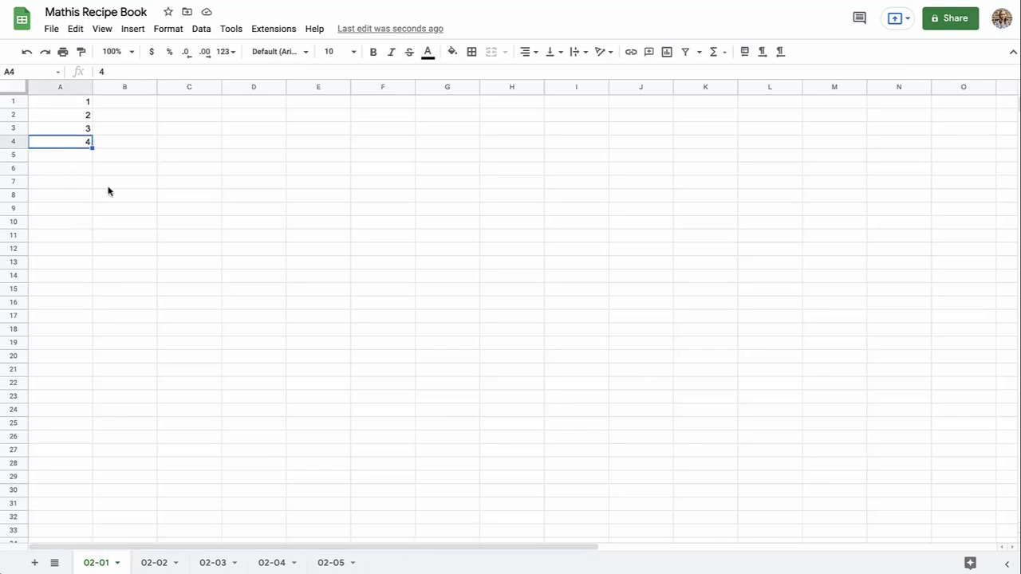
left_click(70, 160)
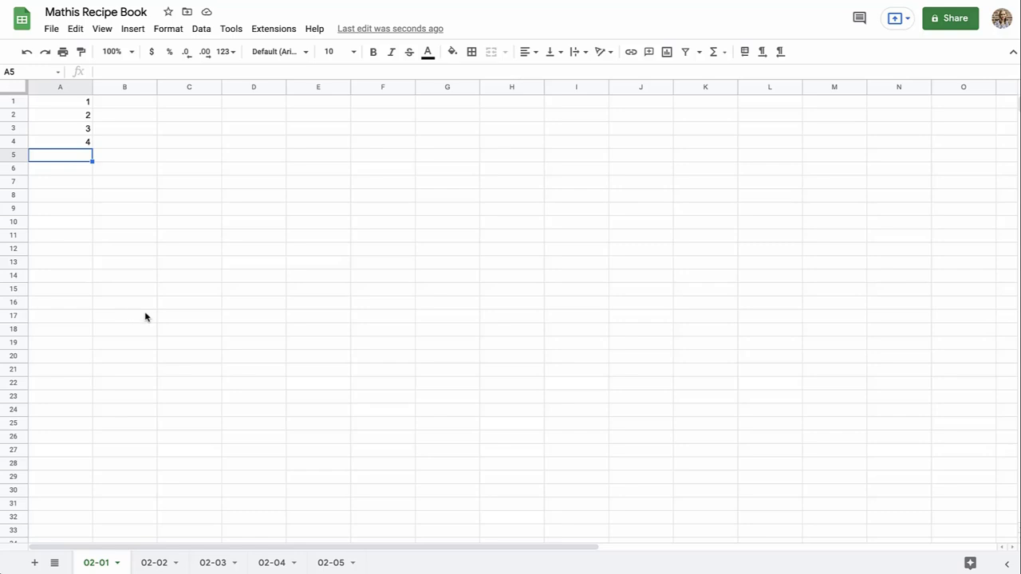
left_click_drag(60, 101, 60, 142)
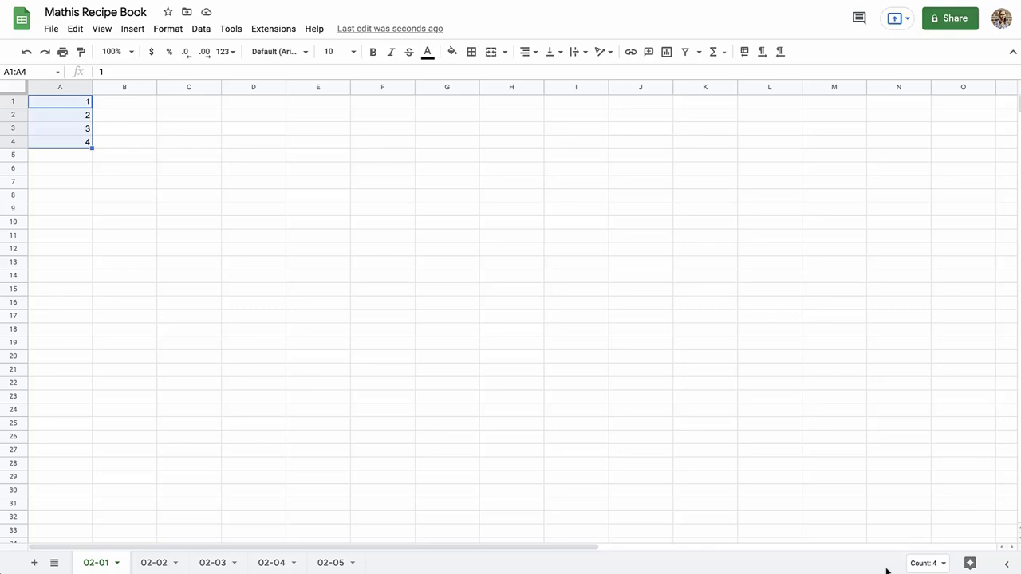
left_click(944, 564)
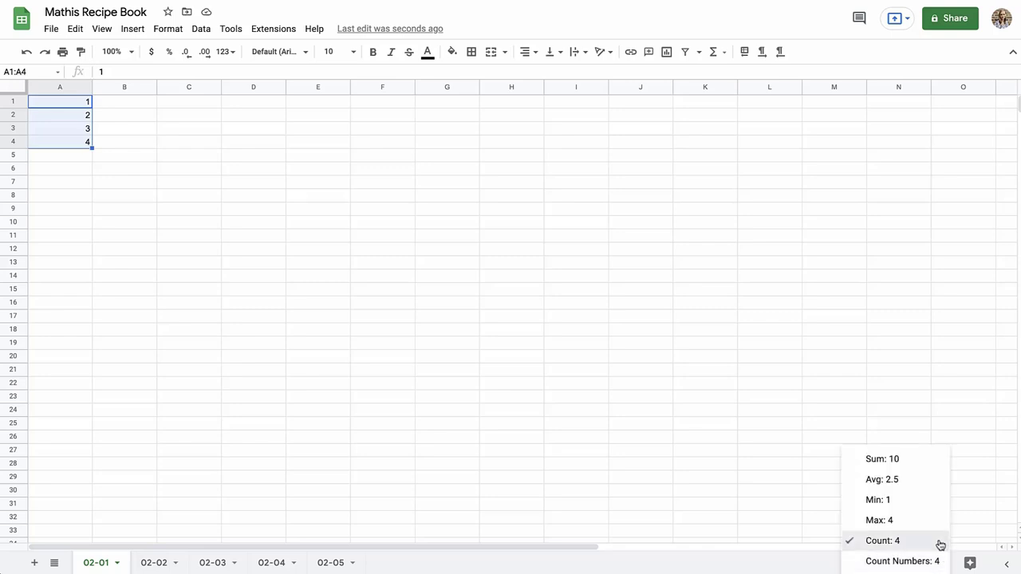
left_click(938, 542)
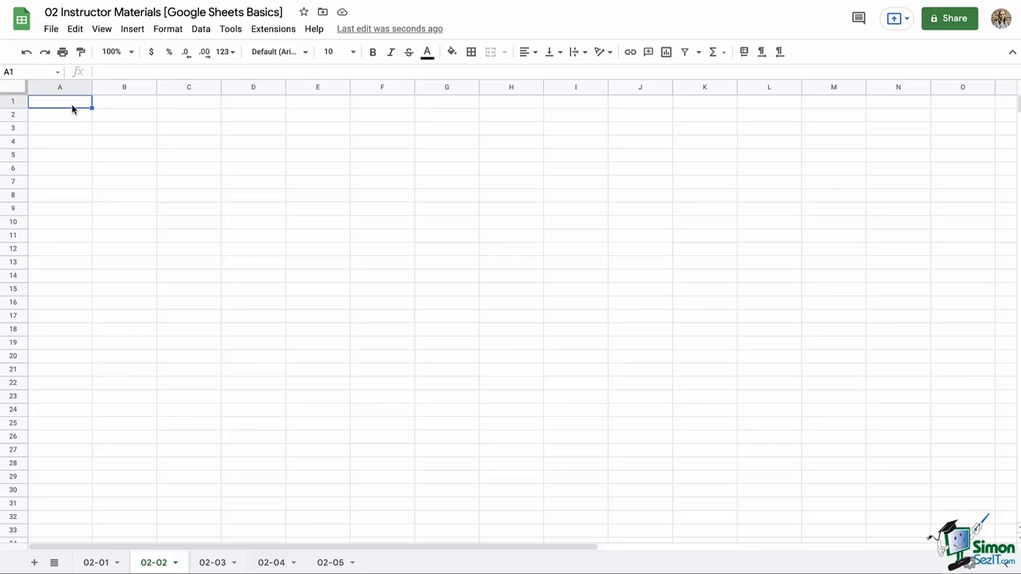
- Enter the headers Recipe, Ingredients, Directions, Course and Protein in cells A1 to E1 of sheet 02-02
type("Recipe")
key("Tab")
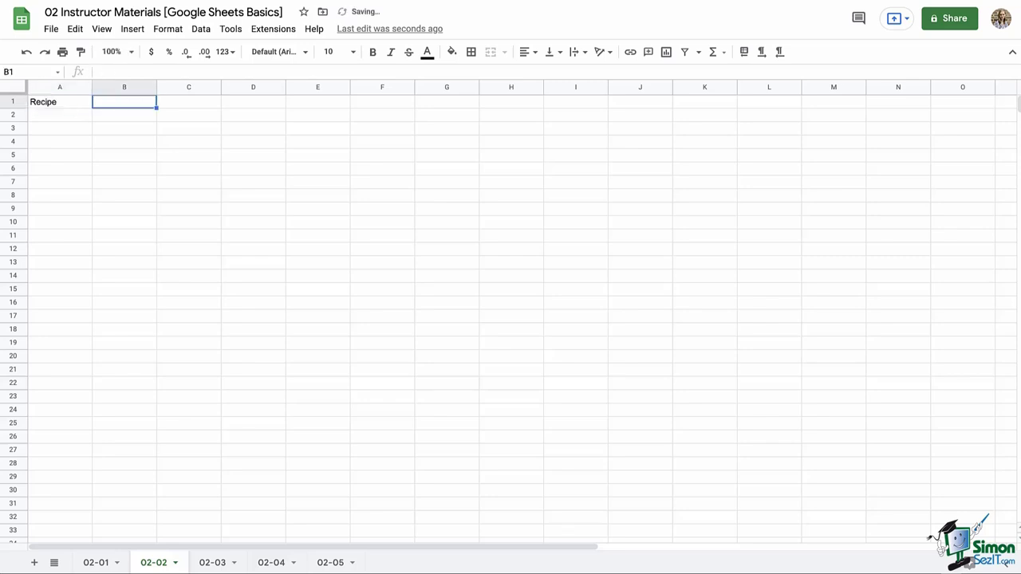
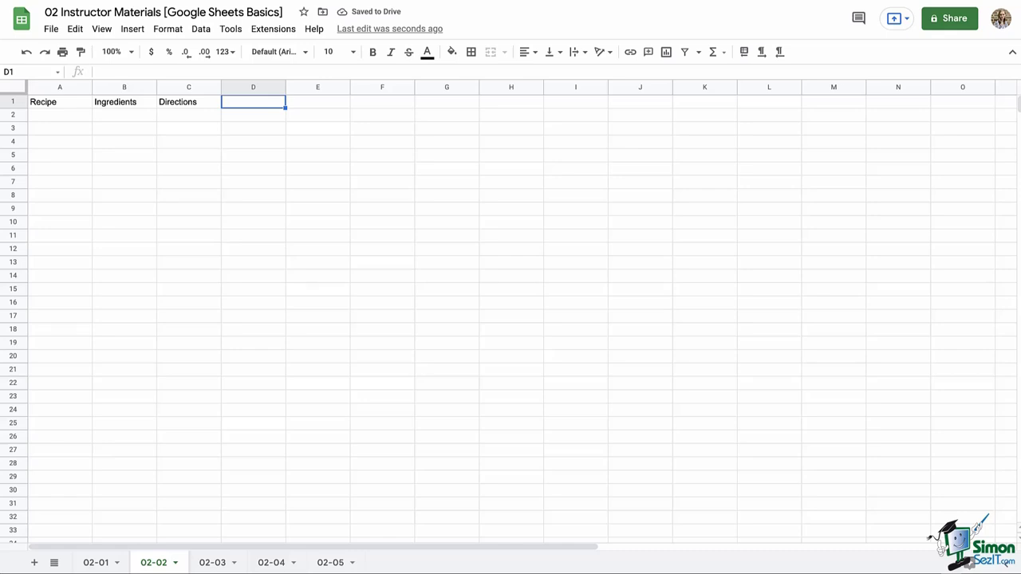
type("Course")
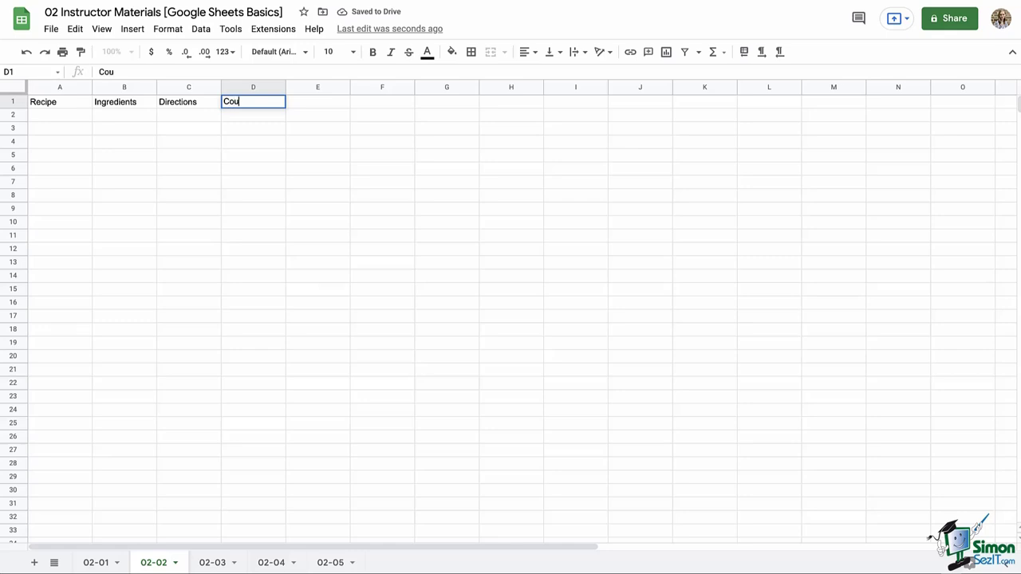
left_click(318, 101)
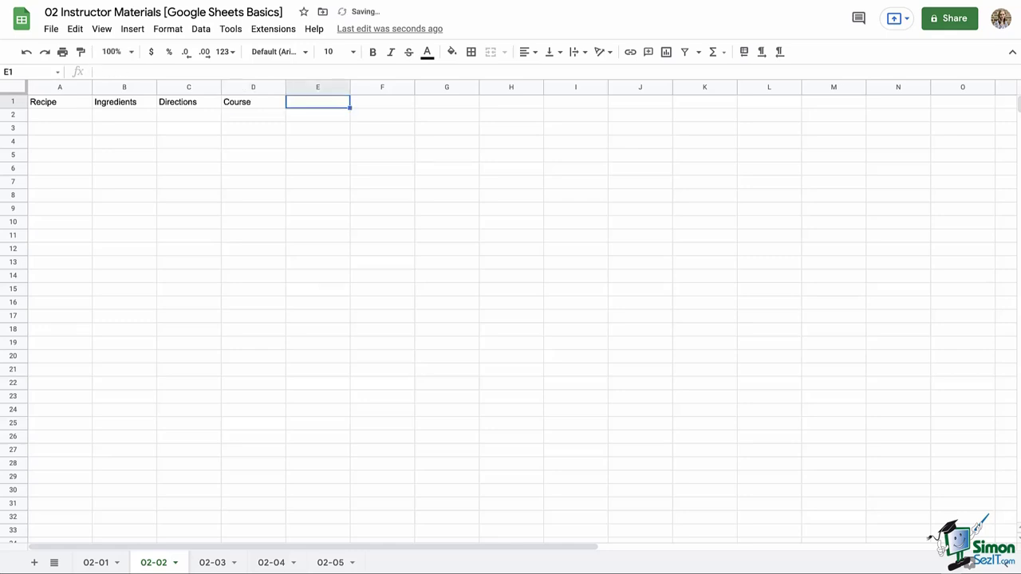
type("Protein")
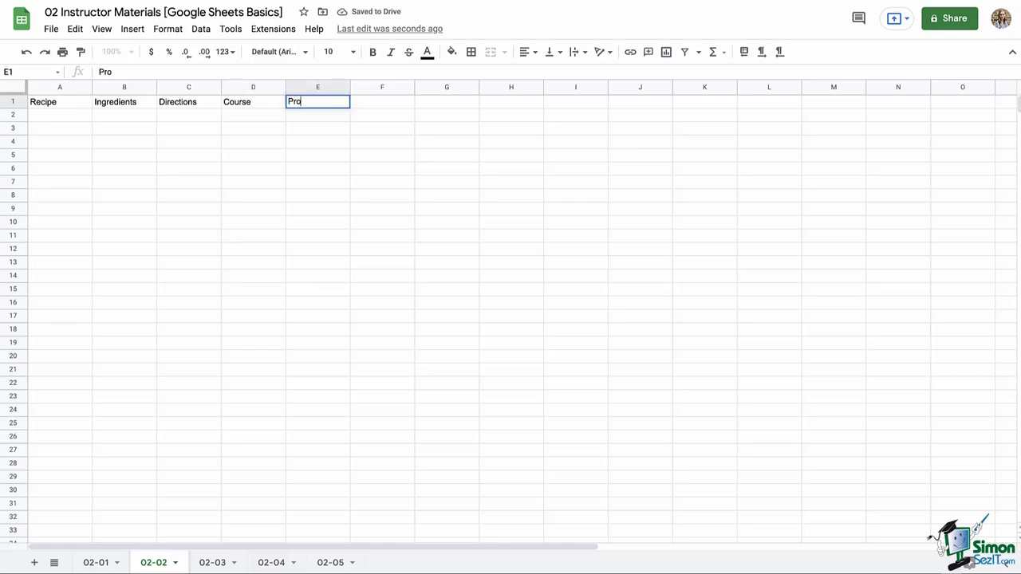
left_click(382, 101)
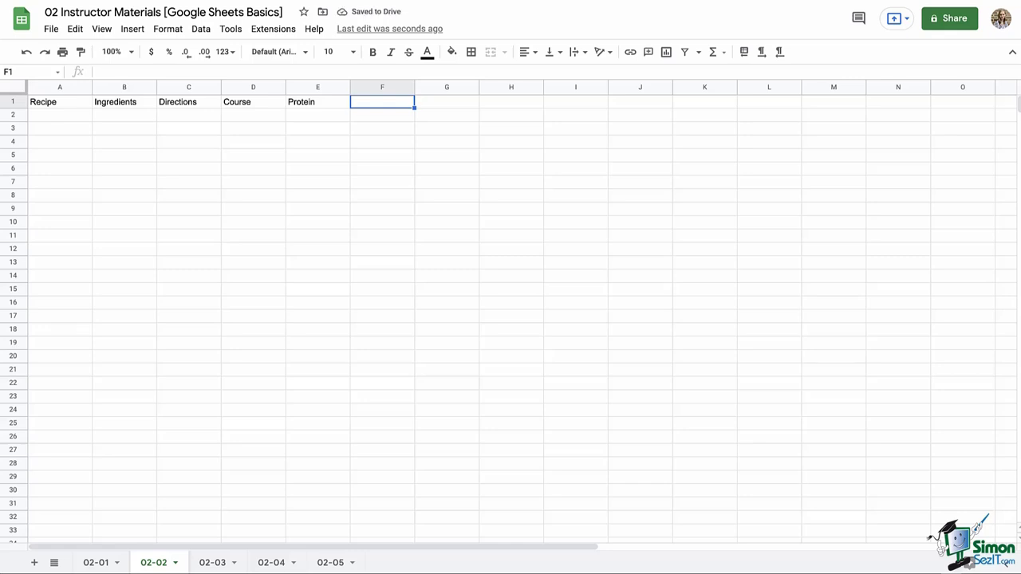
- Enter the header Link in cell F1 and paste the Baked Apple Pork Chops and Green Beans recipe into row 2
type("Link")
key("Return")
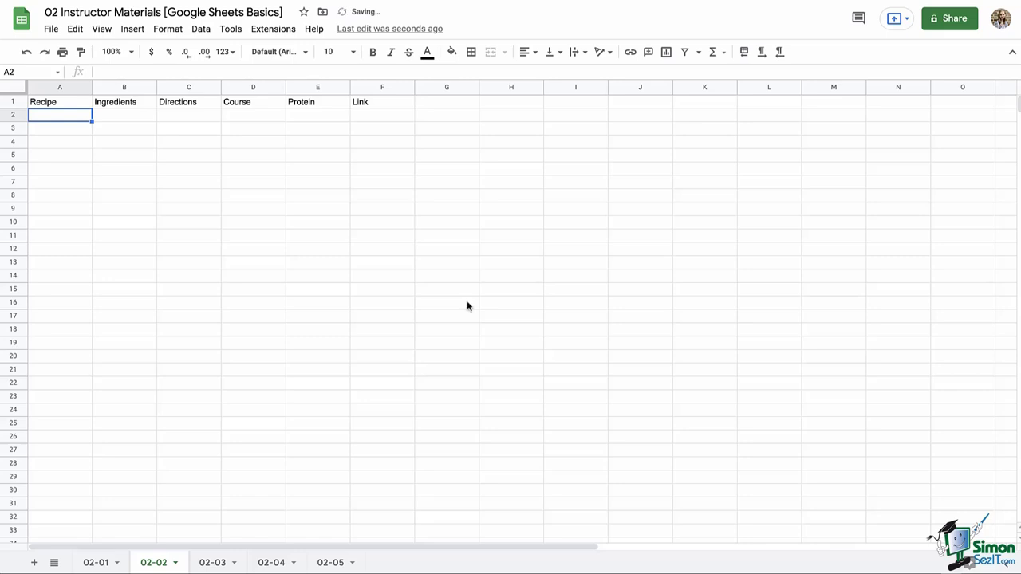
key("ctrl+v")
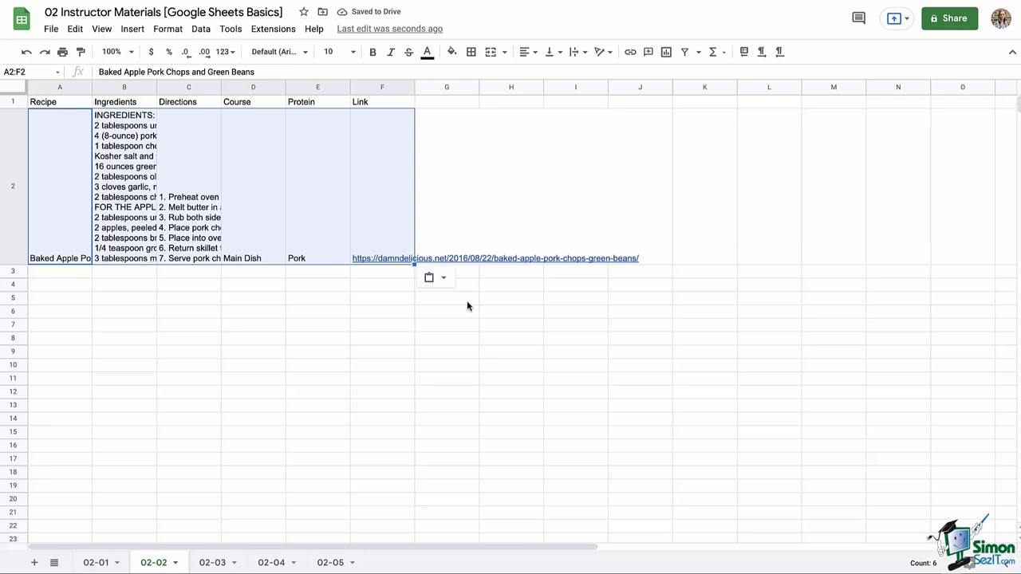
- Paste the baked cinnamon crème brûlée french toast recipe into row 3 and the Baked Macaroni and Cheese Bites recipe into row 4
left_click(52, 275)
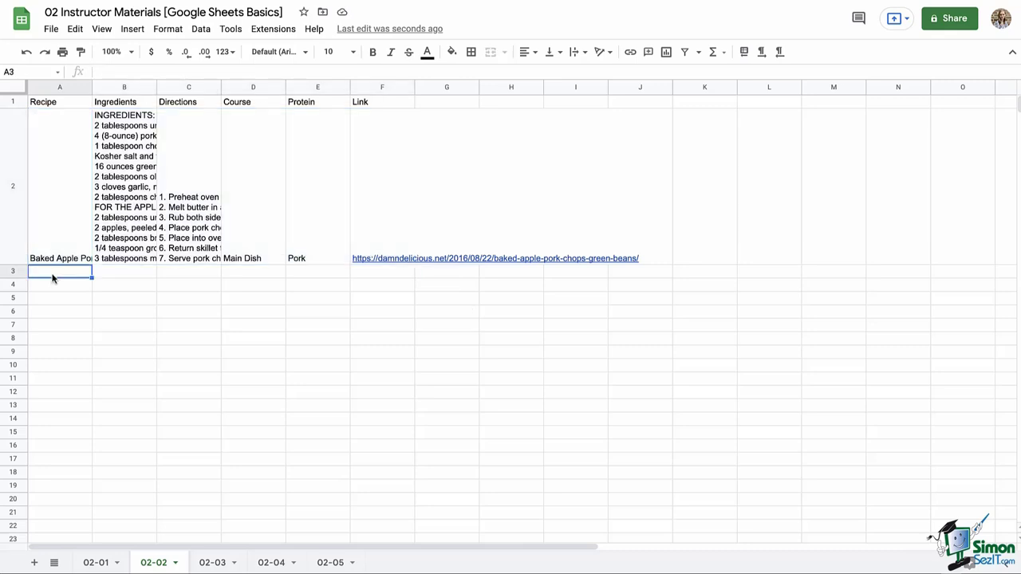
key("ctrl+v")
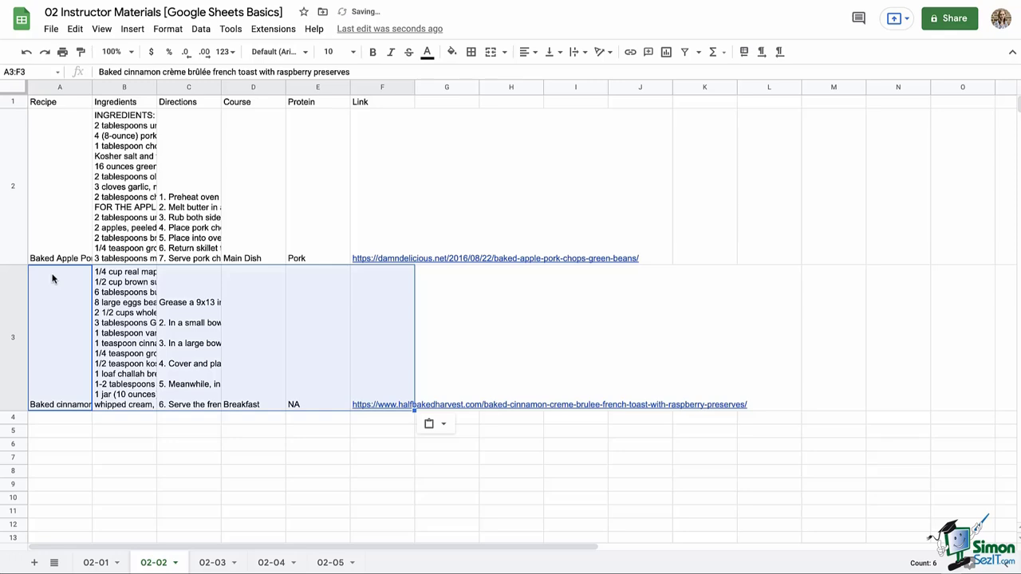
left_click(58, 417)
key("ctrl+v")
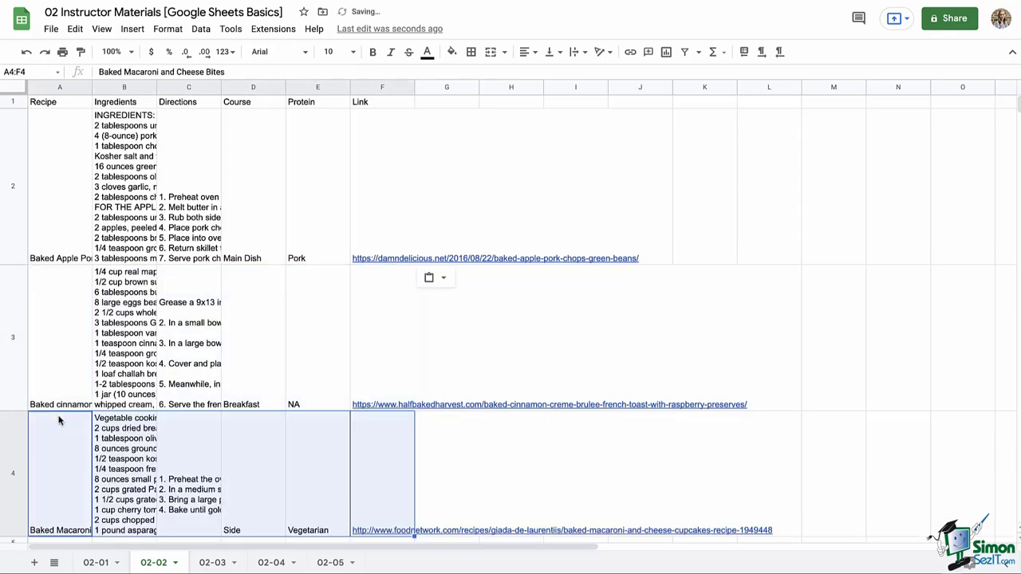
- Paste the BBQ Cauliflower Bites recipe into row 5 and the Green Bean Casserole recipe into row 6
scroll(62, 413, "down", 3)
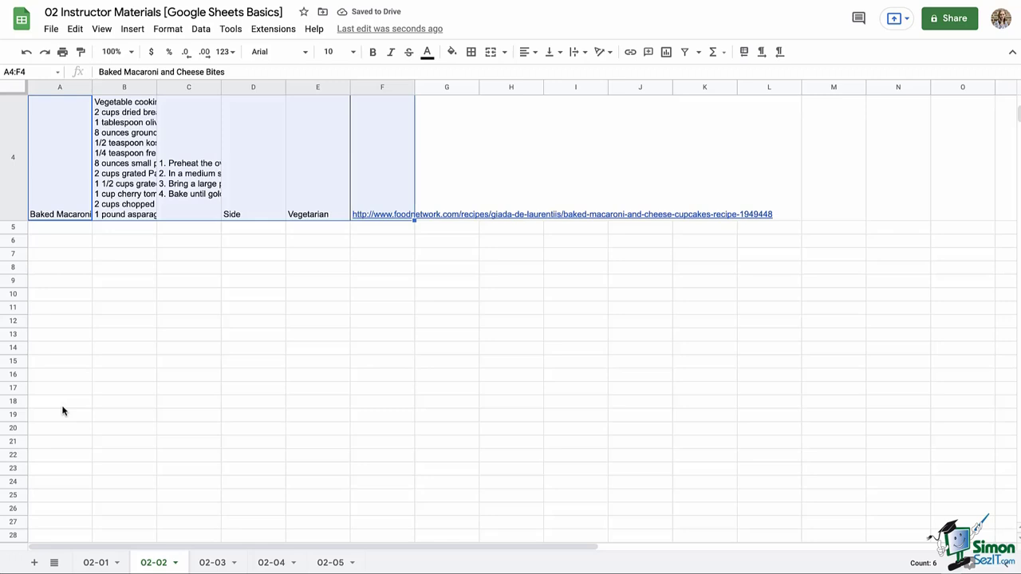
scroll(74, 374, "up", 2)
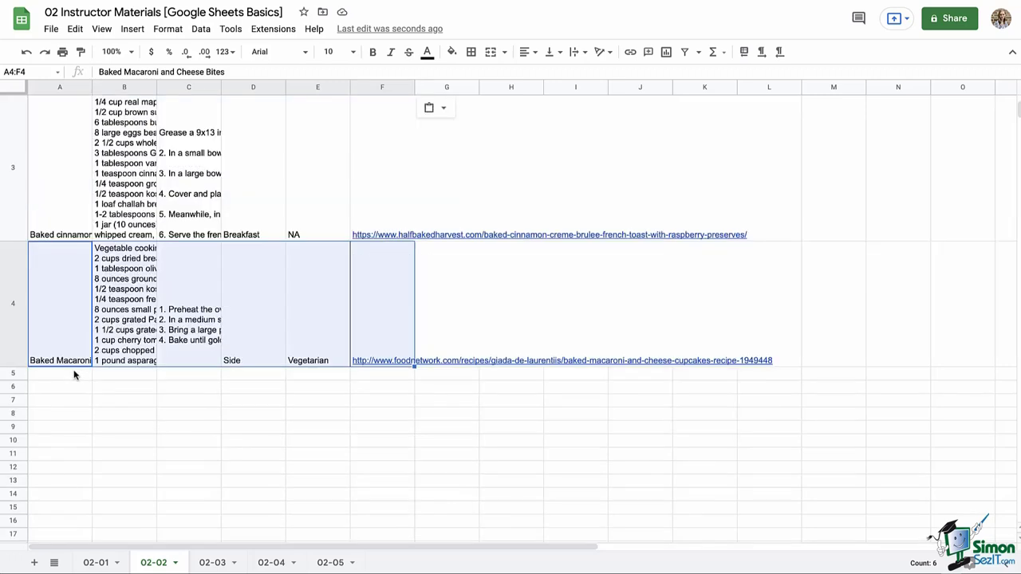
key("ctrl+v")
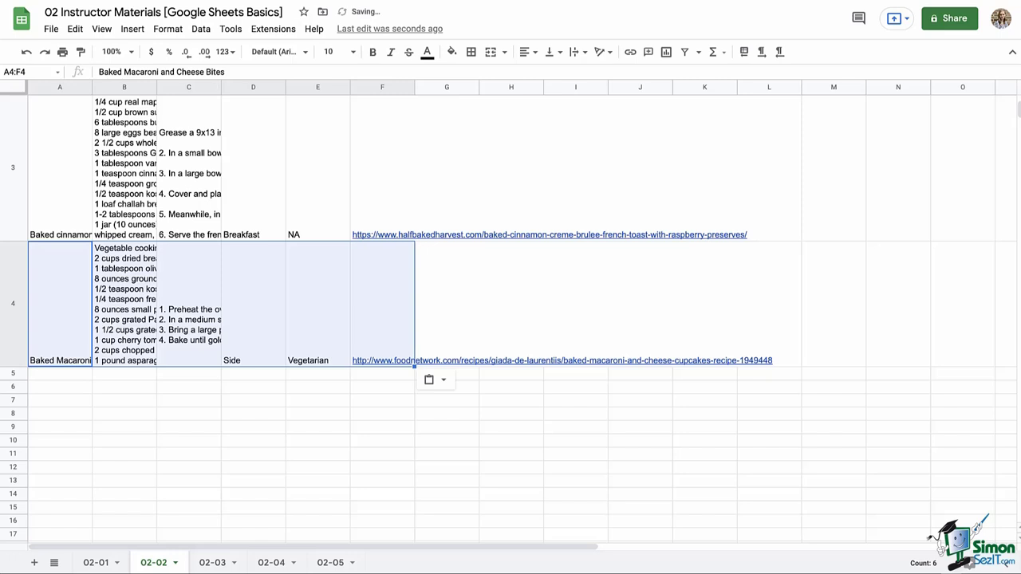
left_click(64, 377)
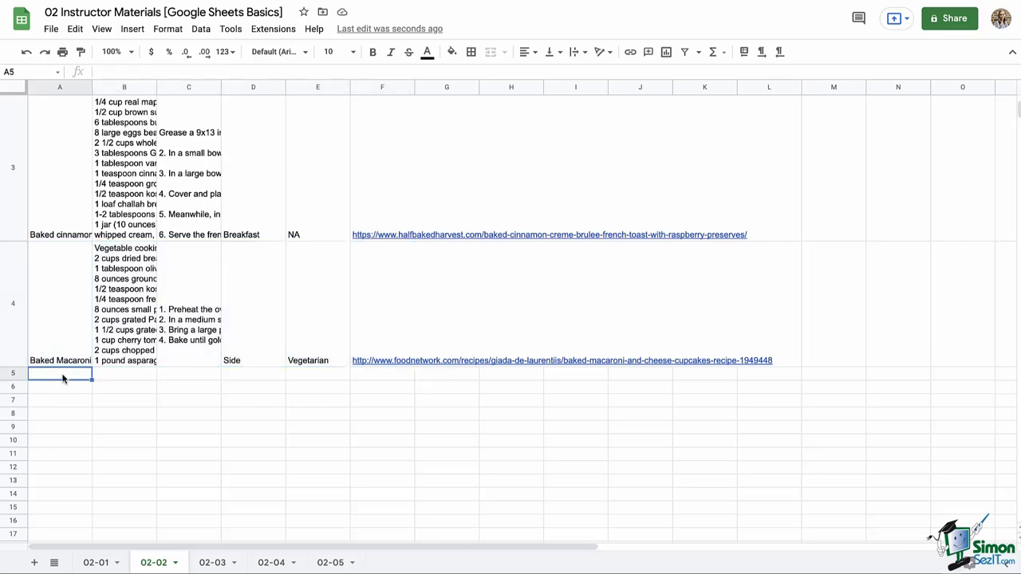
key("ctrl+v")
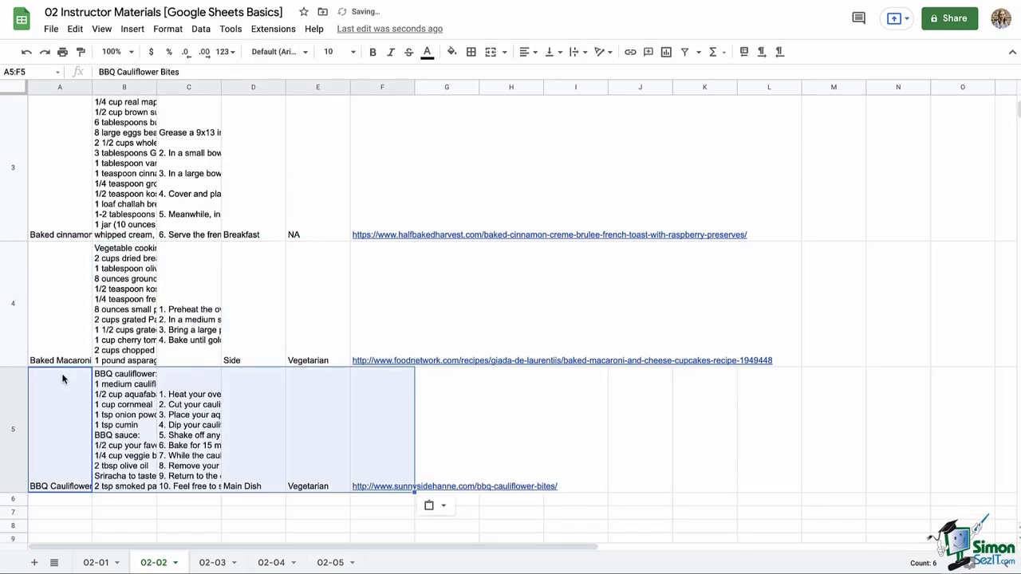
scroll(63, 379, "down", 5)
left_click(72, 230)
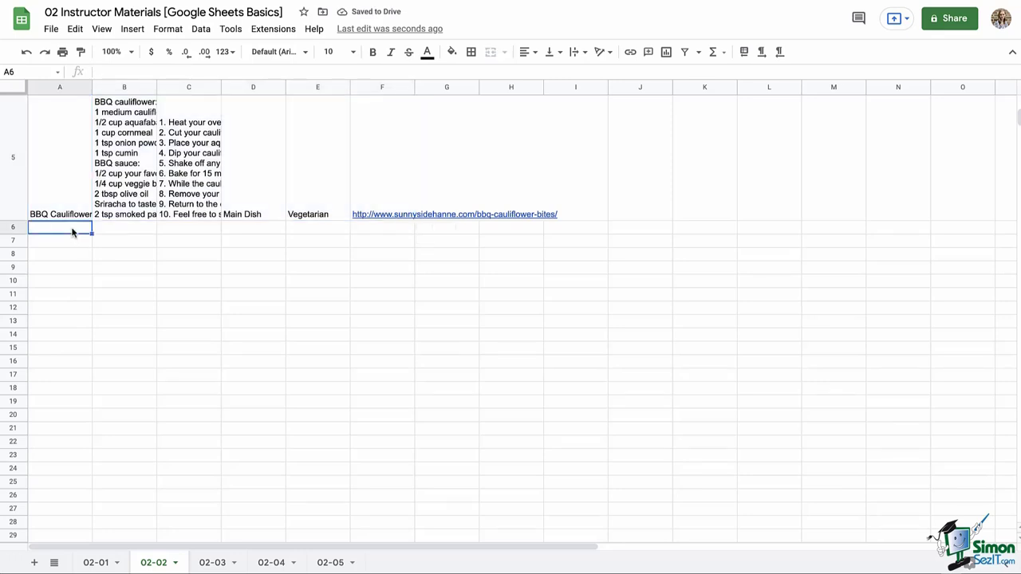
key("ctrl+v")
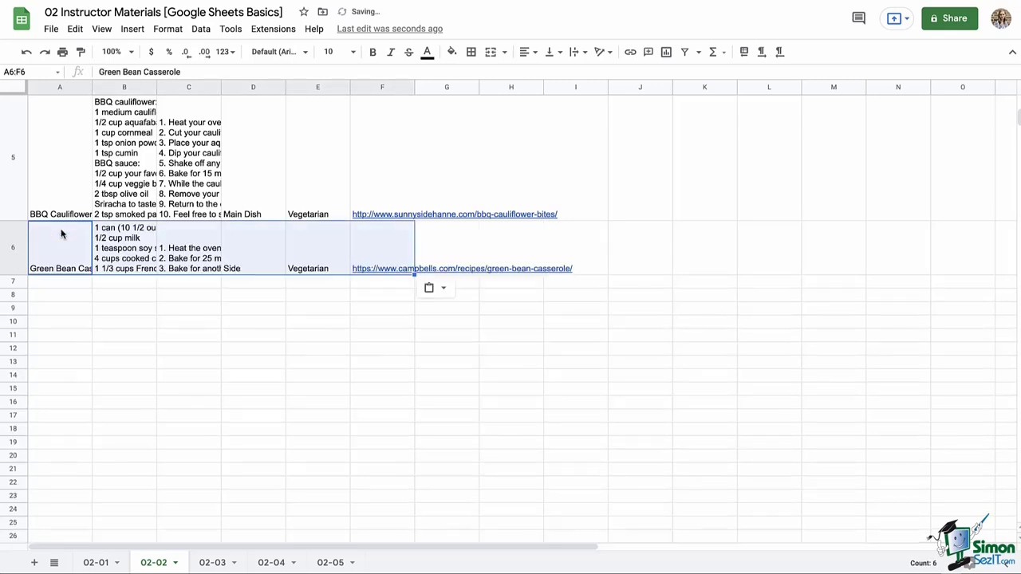
- Enter Flour in cell B7 and Eggs in cell B8, and clear Eggs from B8 again
left_click(70, 285)
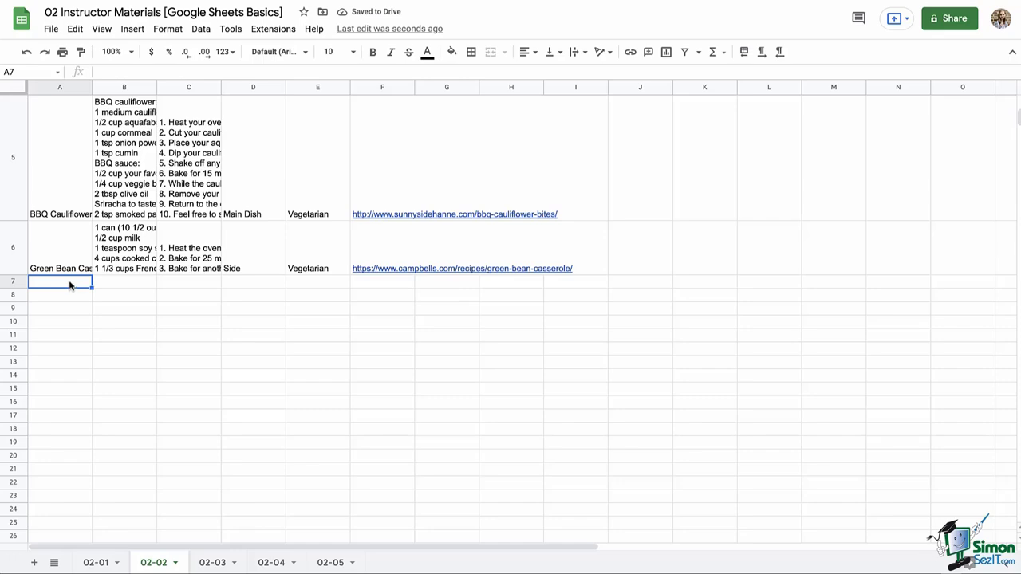
scroll(78, 259, "up", 5)
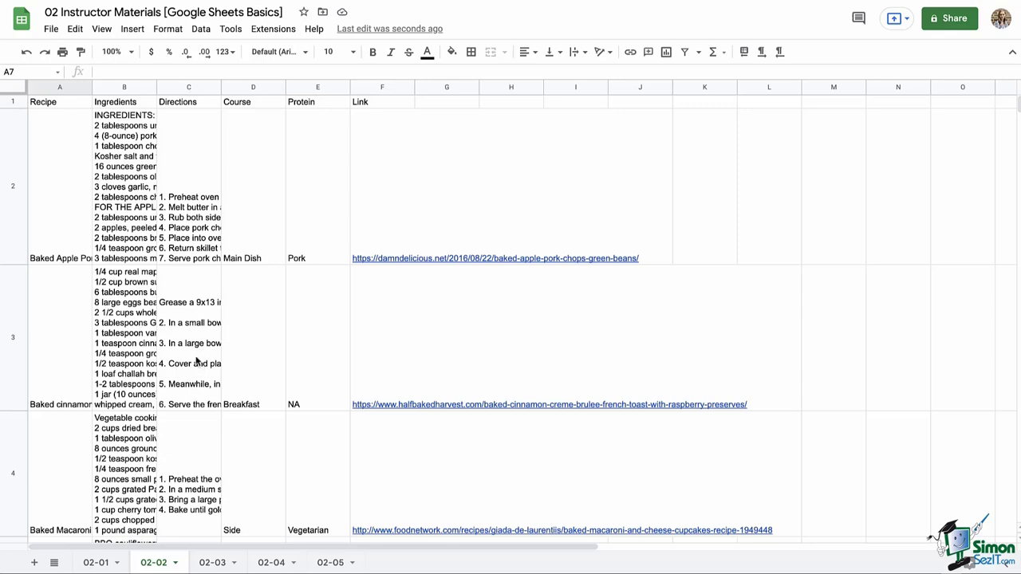
scroll(196, 361, "down", 8)
scroll(196, 362, "up", 2)
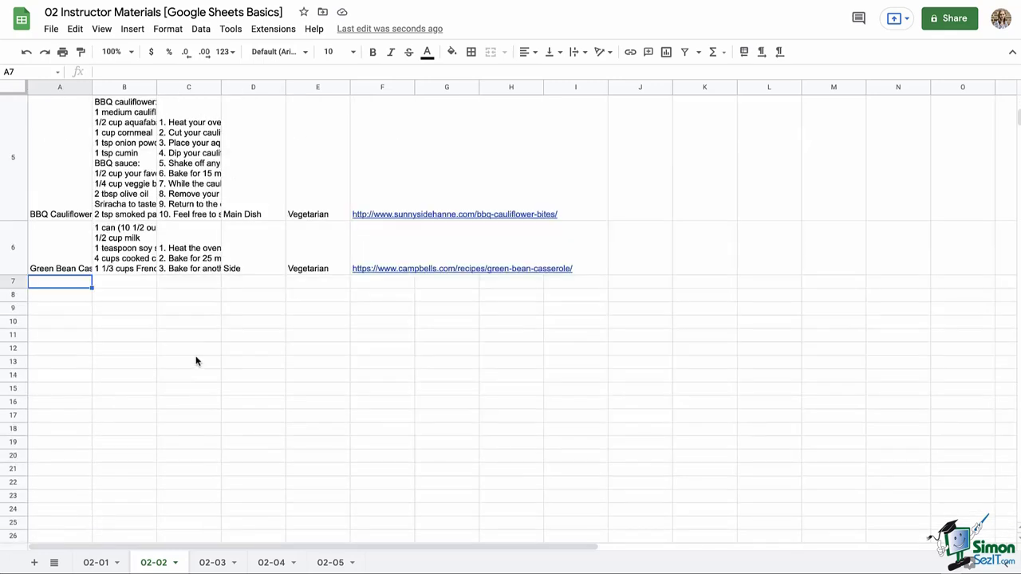
left_click(116, 284)
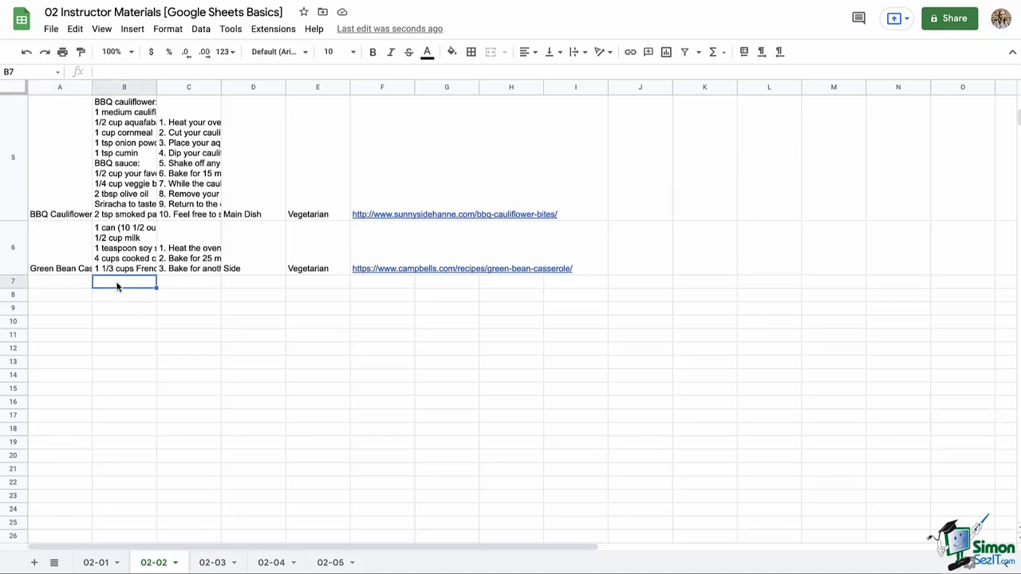
type("Flour")
key("Return")
type("Eggs")
key("Return")
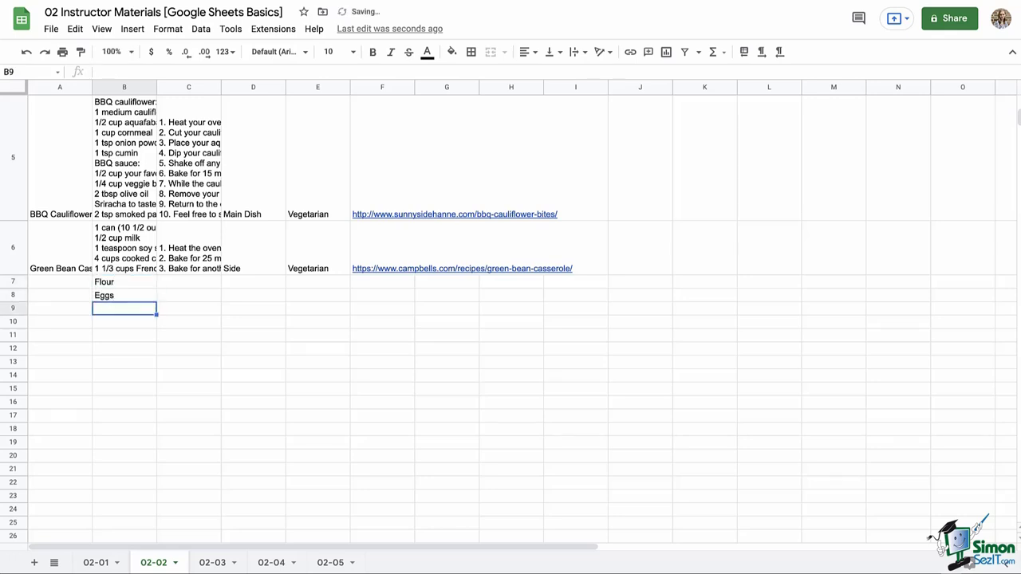
key("Up")
key("Delete")
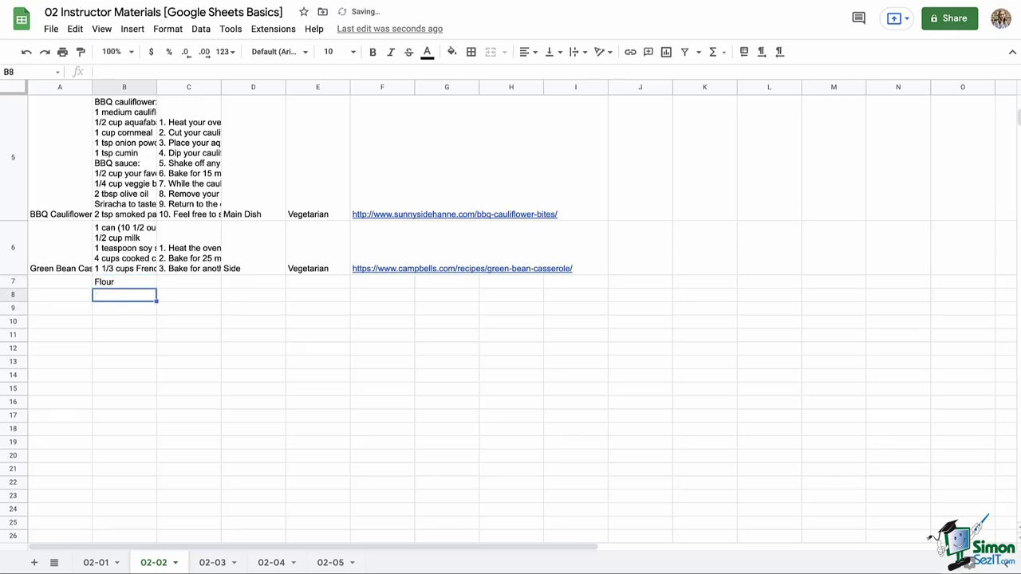
- Add Eggs and Milk on separate lines below Flour inside cell B7
double_click(124, 283)
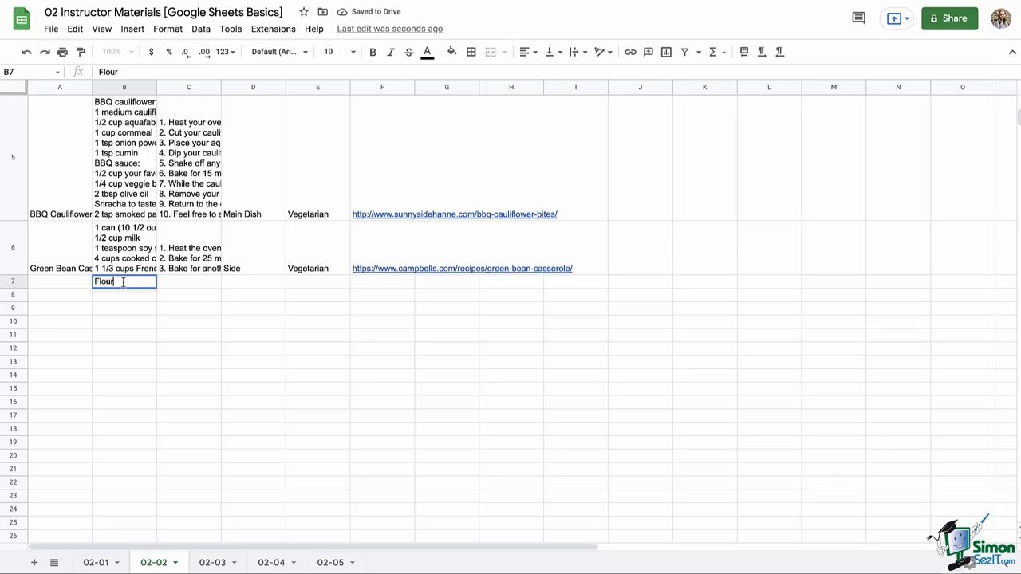
key("ctrl+Return")
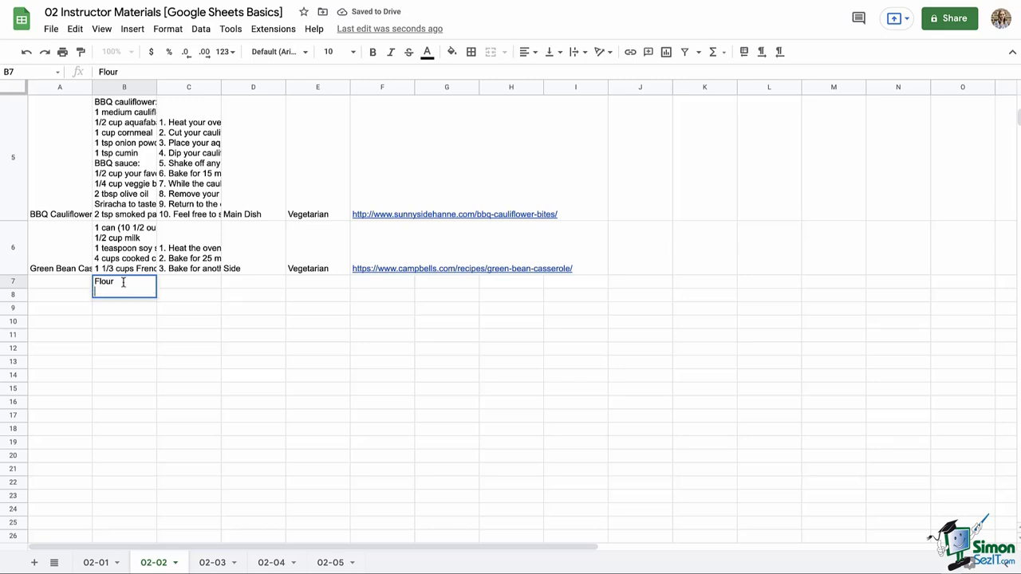
type("Eggs")
key("ctrl+Return")
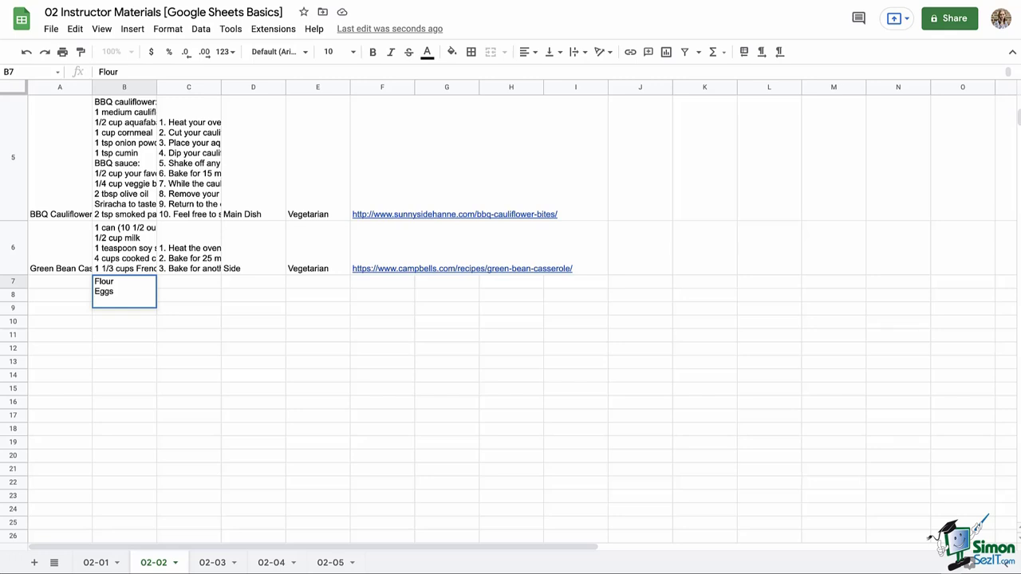
type("Milk")
key("ctrl+Return")
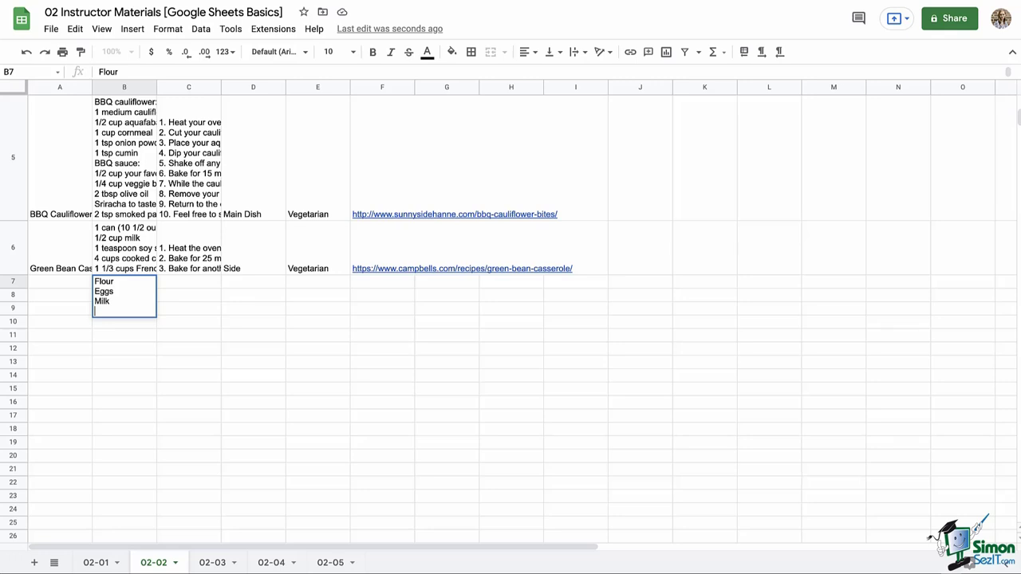
- Move the Flour, Eggs and Milk list from cell B7 to C7 and on to B10
left_click(123, 300)
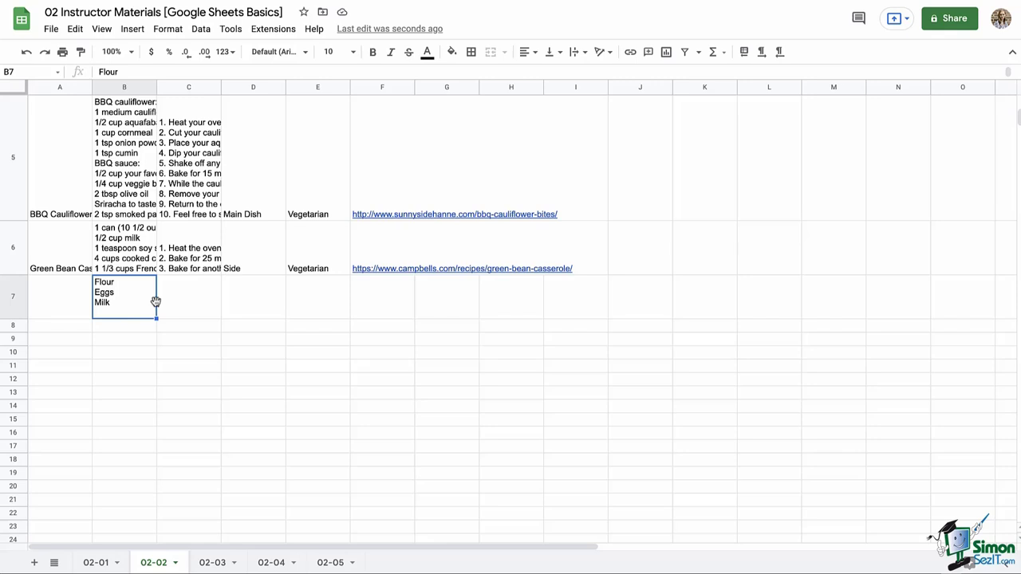
left_click_drag(156, 302, 180, 308)
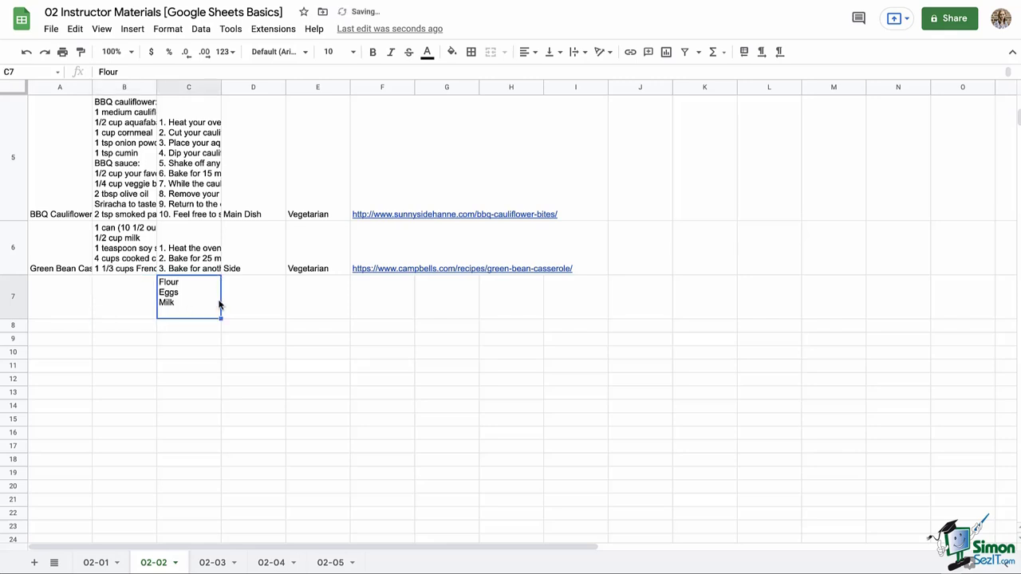
left_click_drag(221, 303, 104, 342)
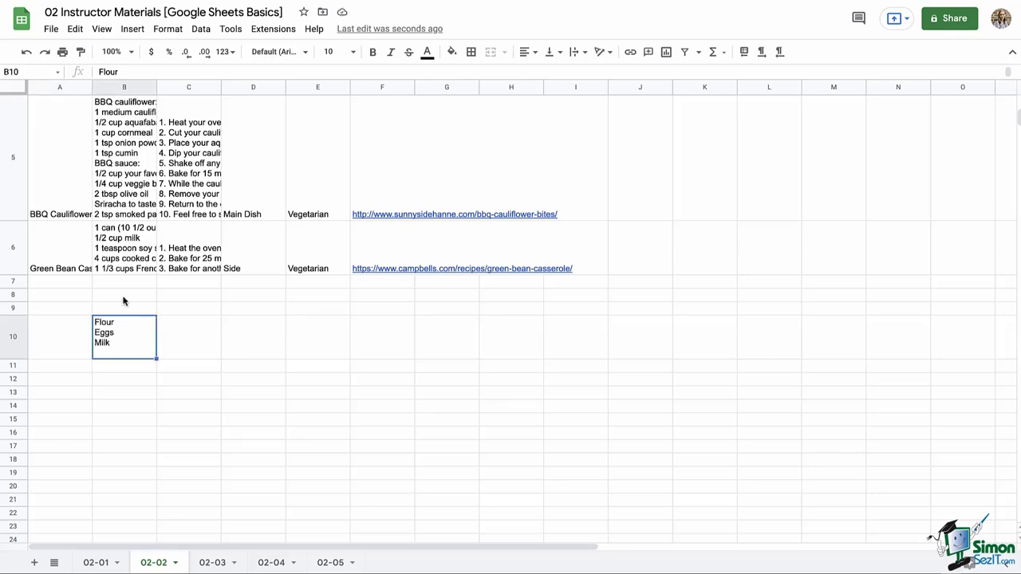
- Copy the Green Bean Casserole details in B6:F6, move them down to row 9 and move them back up
left_click_drag(112, 259, 390, 264)
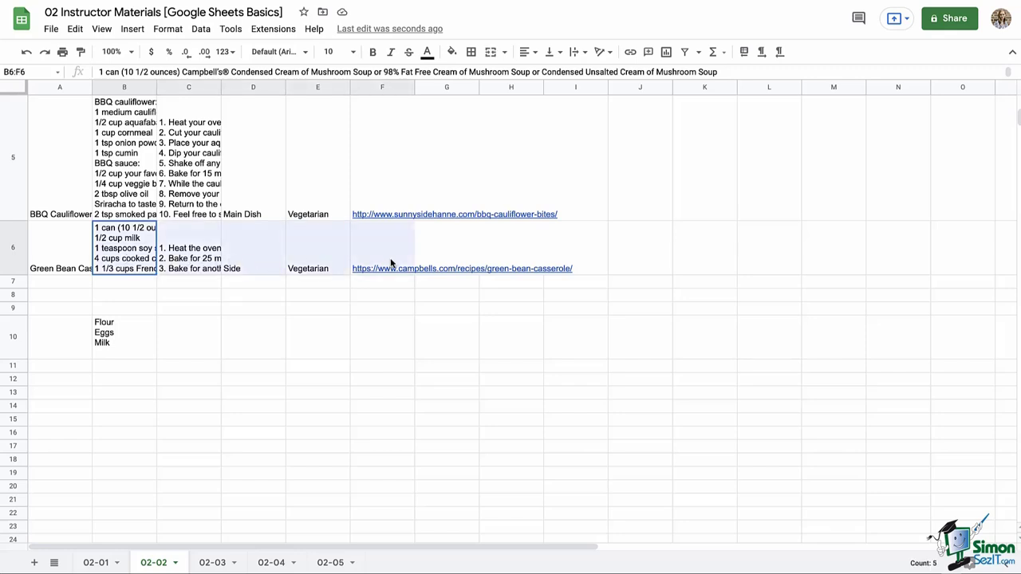
key("ctrl+c")
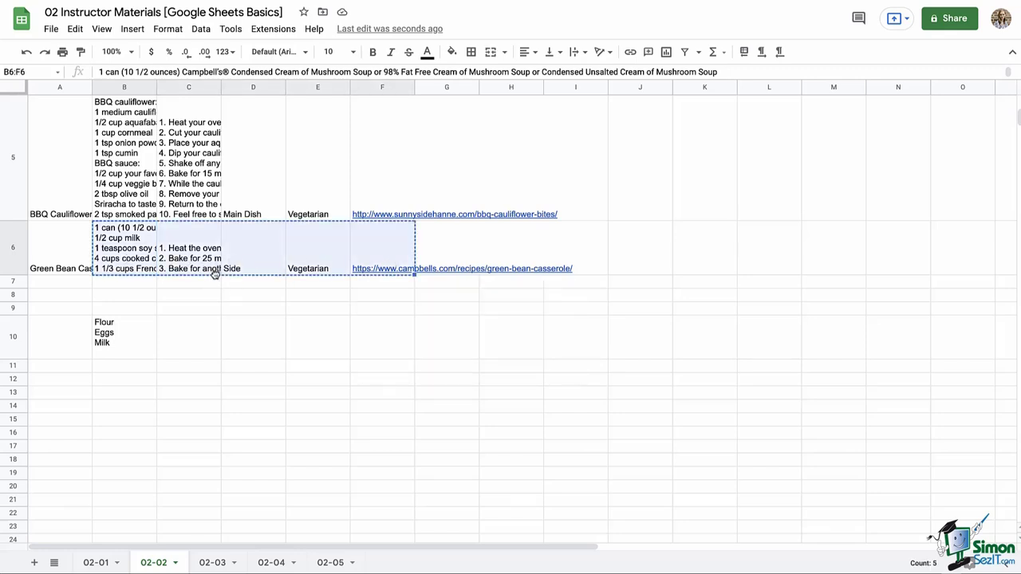
left_click_drag(215, 274, 207, 307)
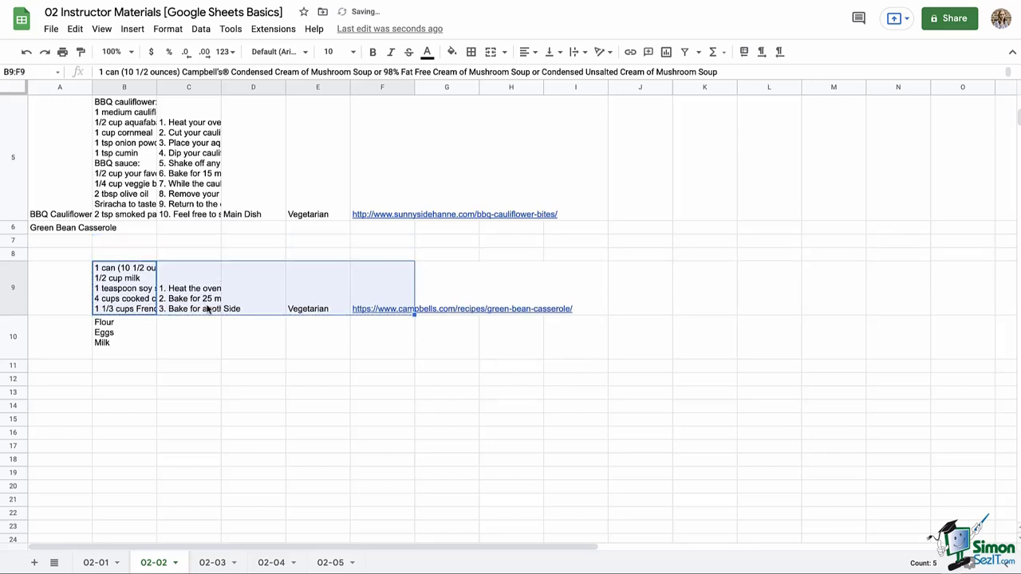
left_click_drag(212, 262, 211, 237)
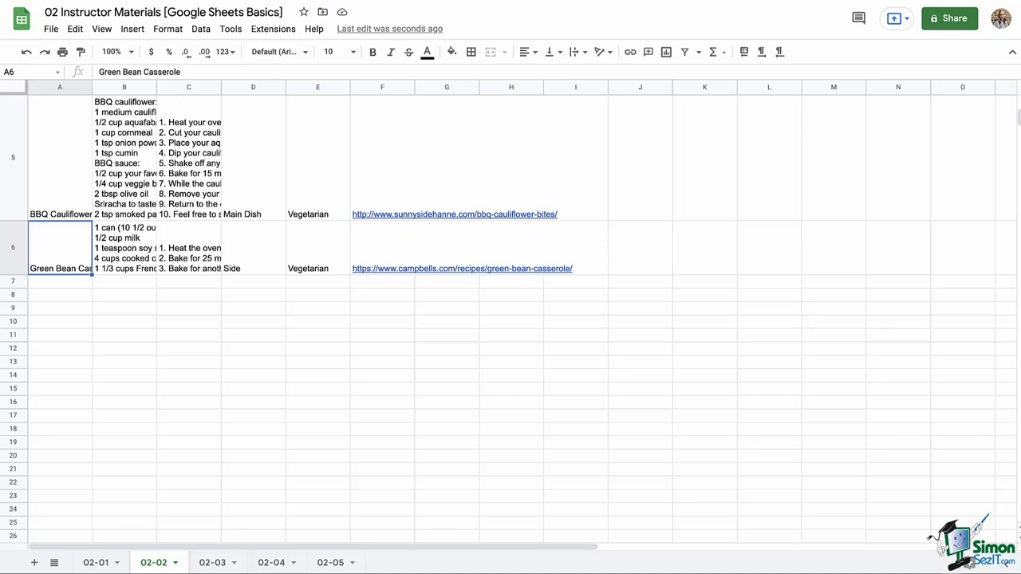
- Paste the second green bean casserole's ingredients, directions, course, protein and link into B7:F7
key("Down")
key("Right")
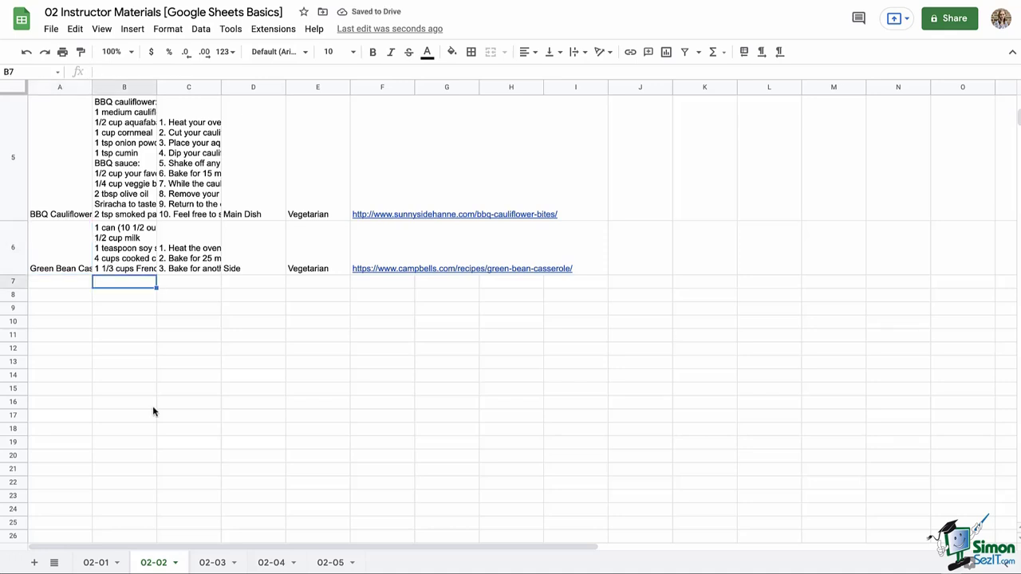
key("ctrl+v")
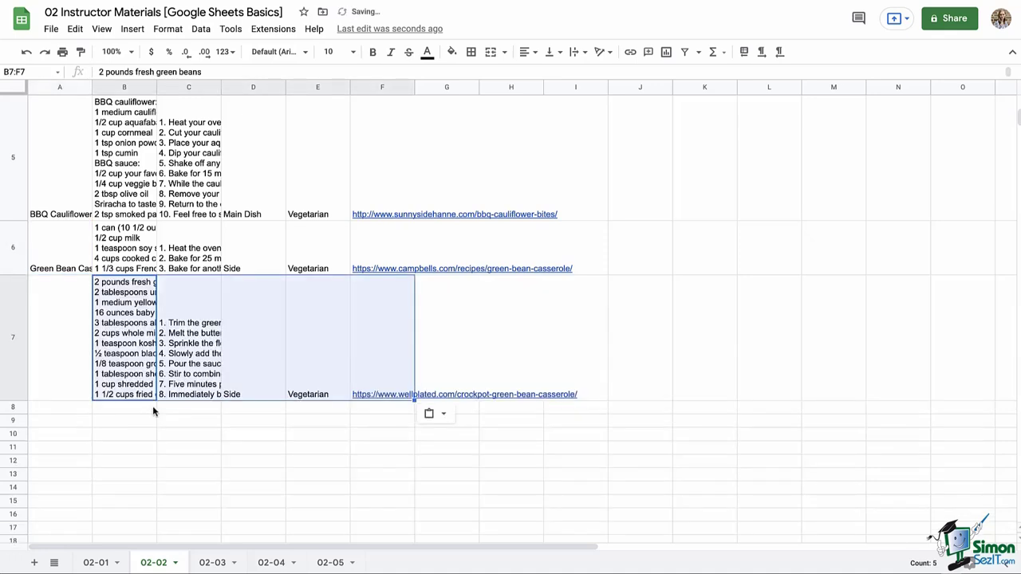
left_click(116, 412)
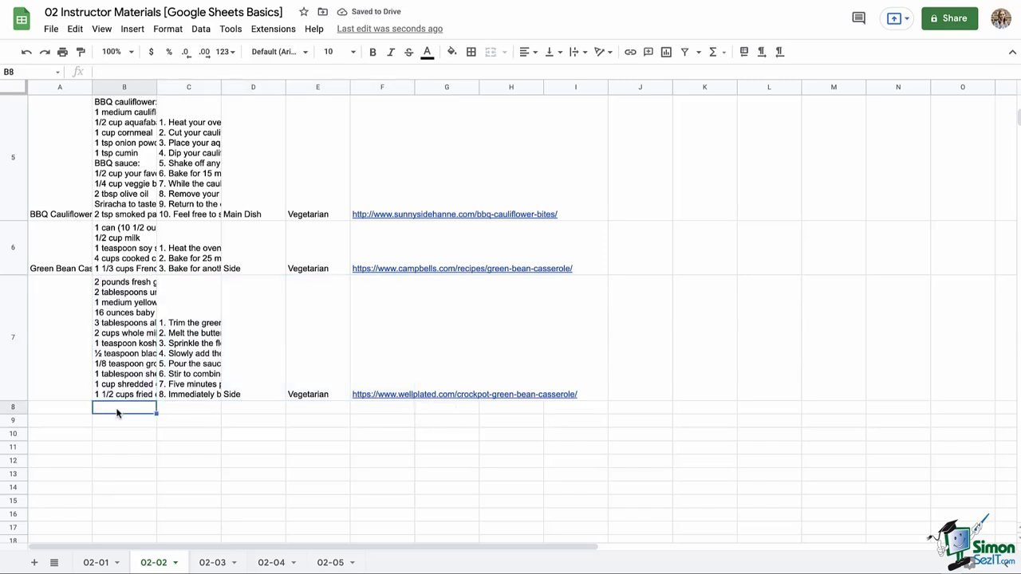
- Merge cells A6 and A7 so both recipe versions share the Green Bean Casserole name
left_click(59, 322)
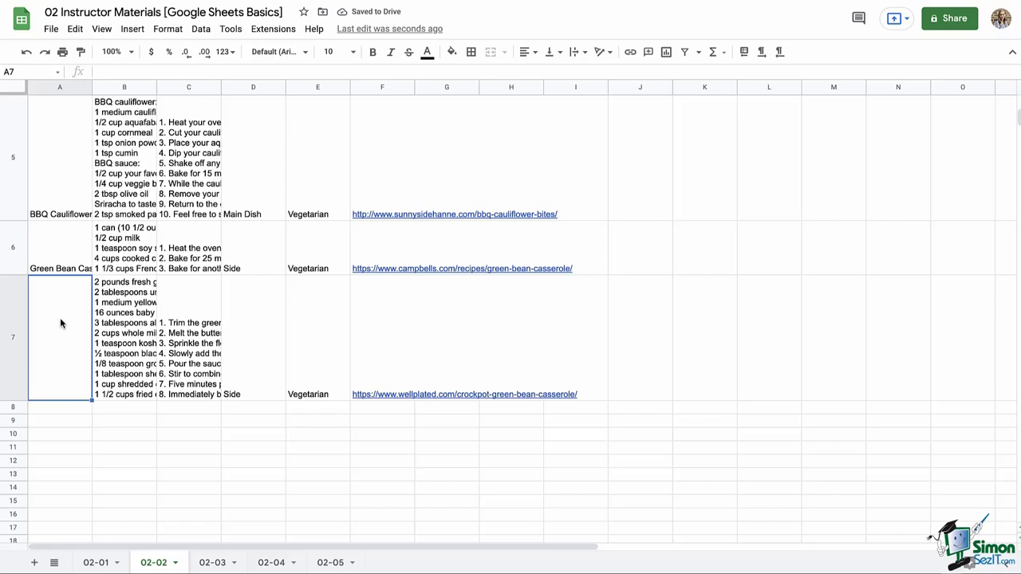
left_click_drag(56, 265, 58, 310)
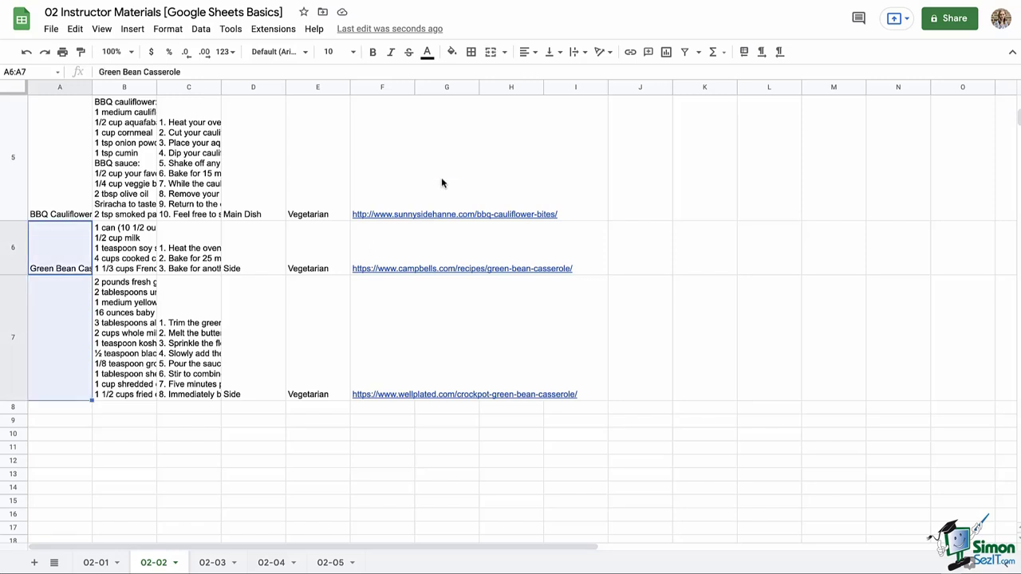
left_click(491, 56)
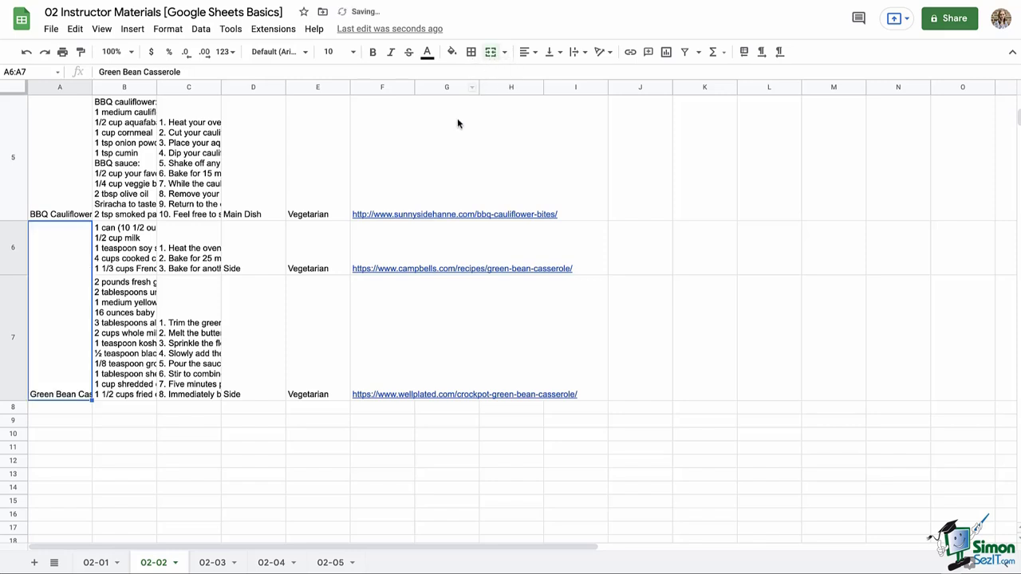
- Merge cells D6 and D7, and E6 and E7, so both casserole versions share one course and one protein entry
left_click_drag(256, 268, 264, 296)
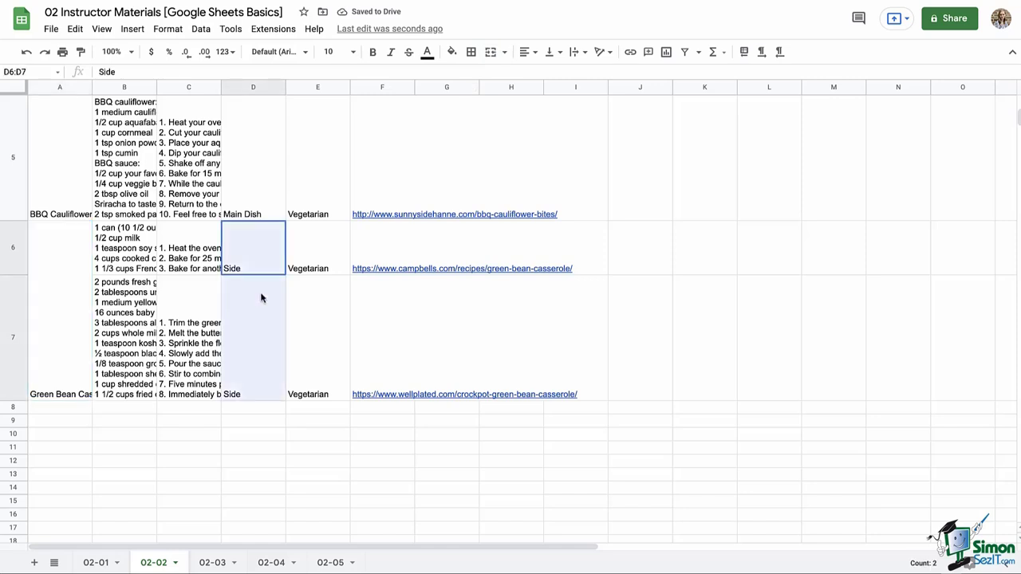
left_click(493, 54)
left_click_drag(326, 256, 323, 335)
left_click(491, 53)
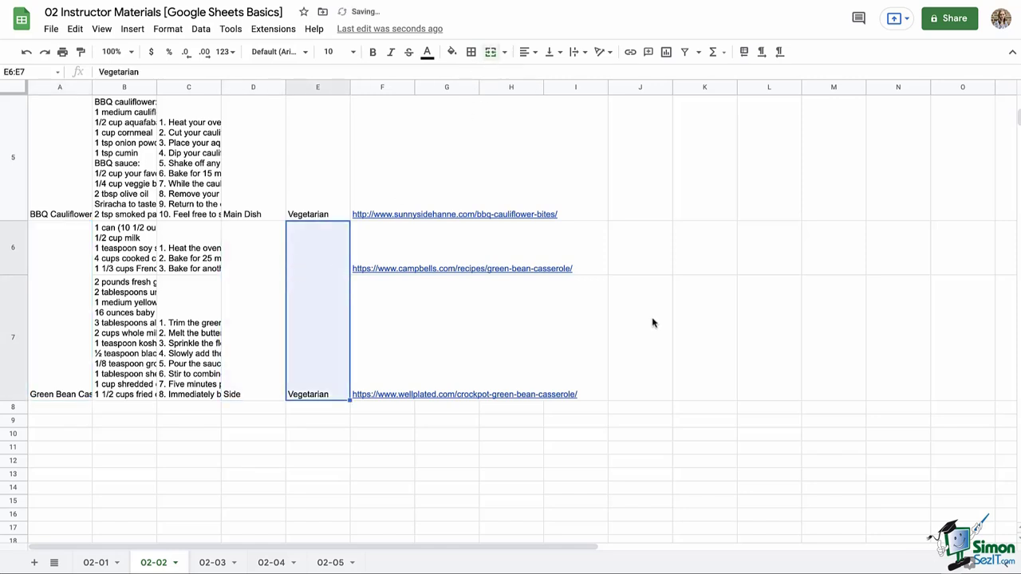
- Bring up the merge options for the merged Green Bean Casserole name cell A6:A7
left_click(177, 352)
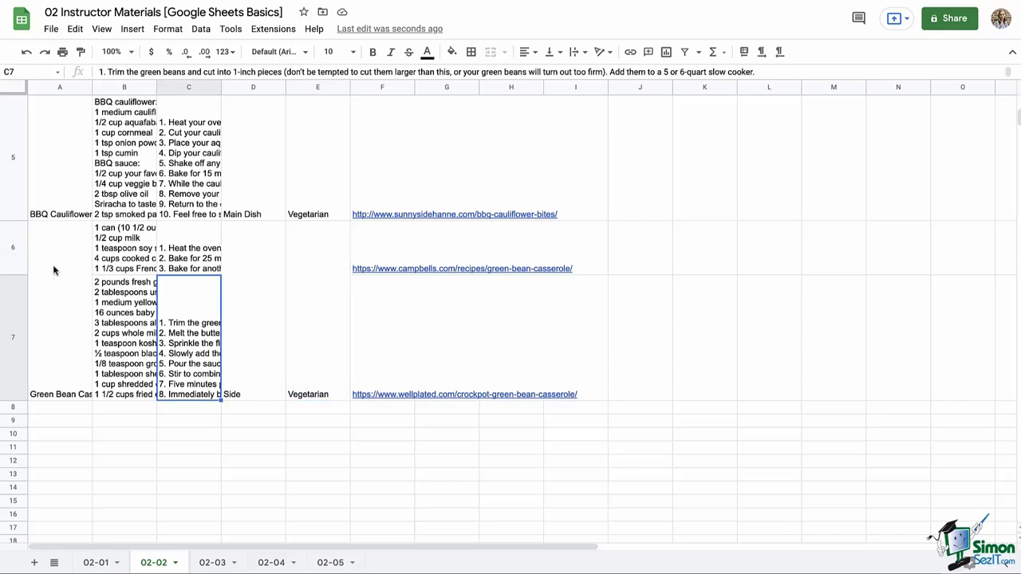
left_click_drag(53, 271, 55, 295)
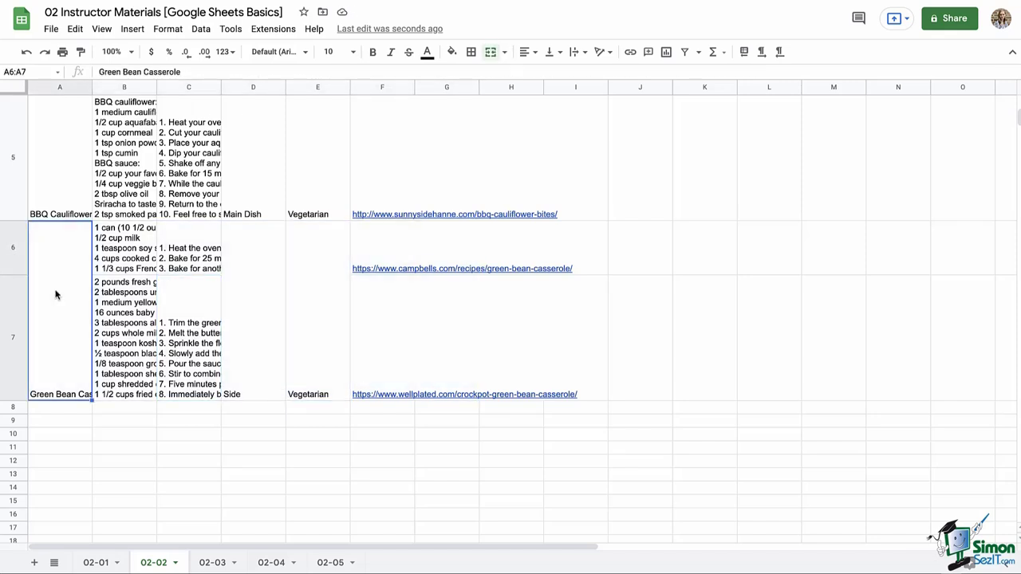
left_click(505, 56)
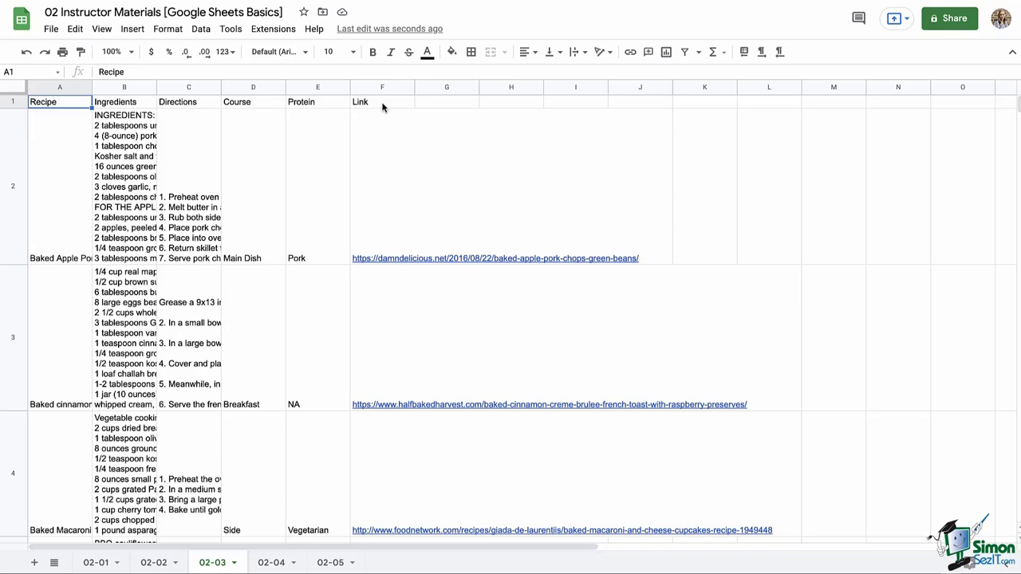
- Add a Time heading in cell G1, after the Link heading
left_click(437, 102)
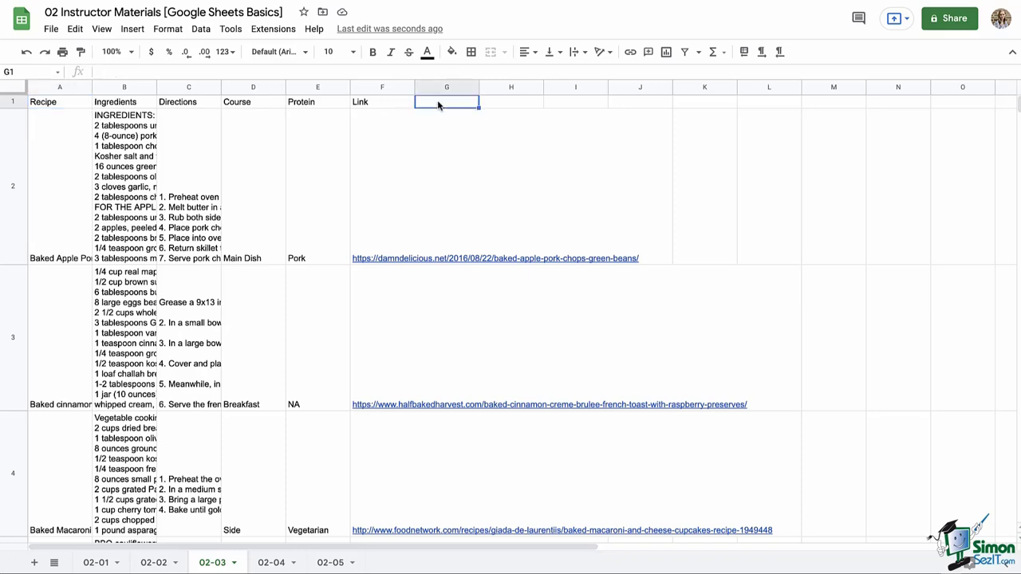
type("Time")
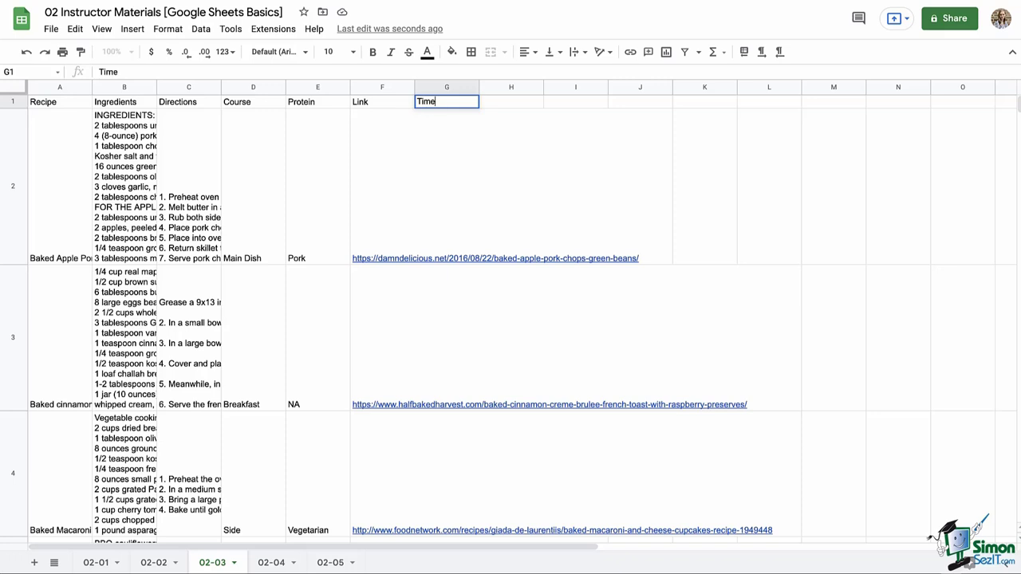
key("Tab")
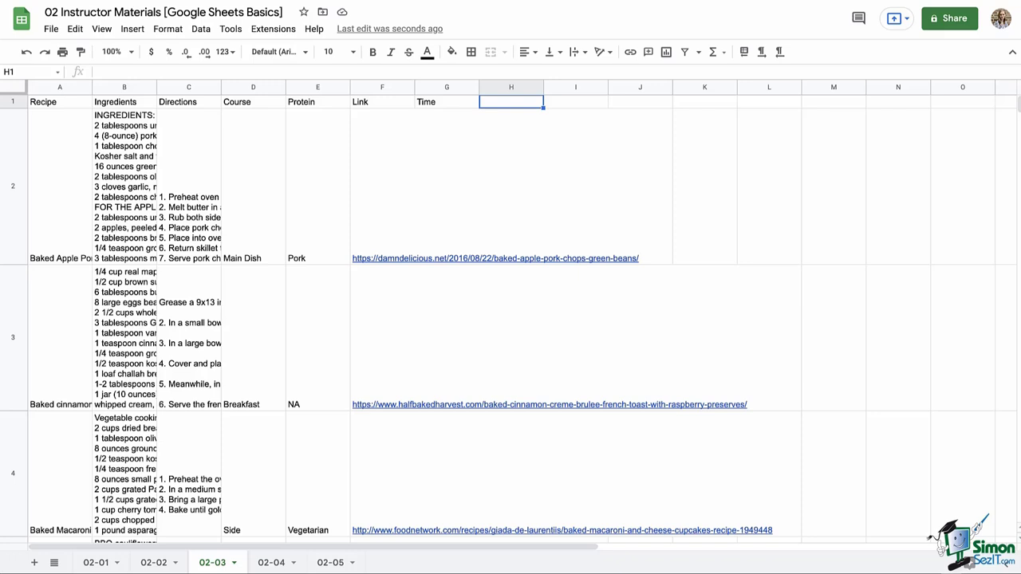
- Move the Time column from G to between the Recipe and Ingredients columns
left_click(438, 87)
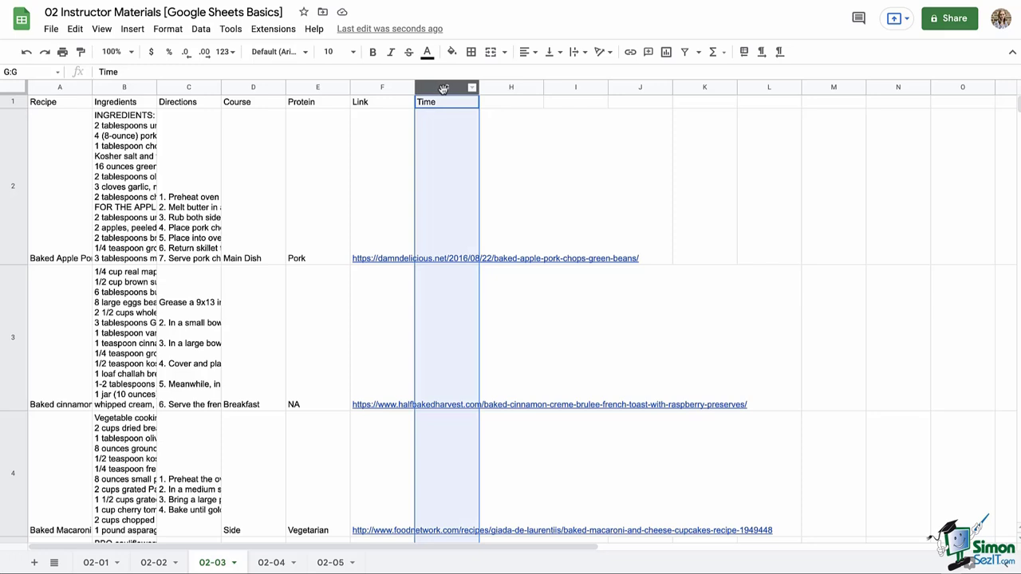
mouse_move(443, 88)
left_mouse_down()
mouse_move(387, 97)
mouse_move(429, 96)
left_mouse_up()
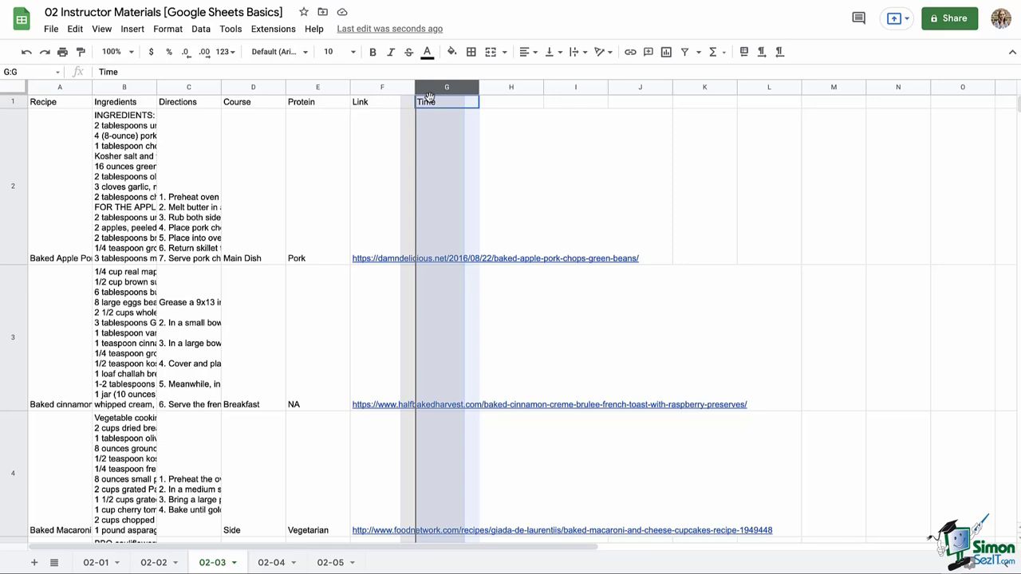
left_click_drag(429, 96, 258, 106)
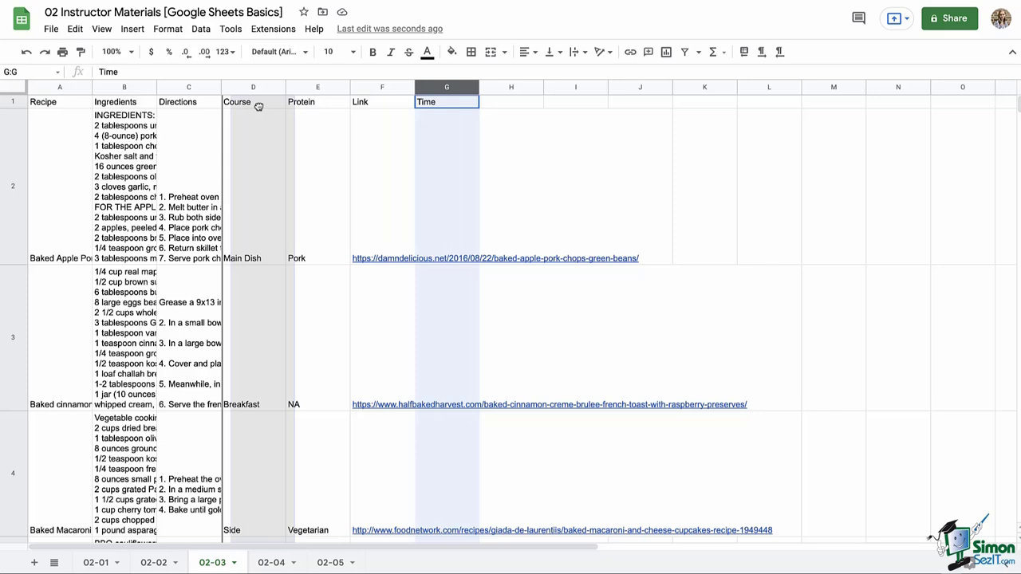
left_click_drag(258, 106, 144, 110)
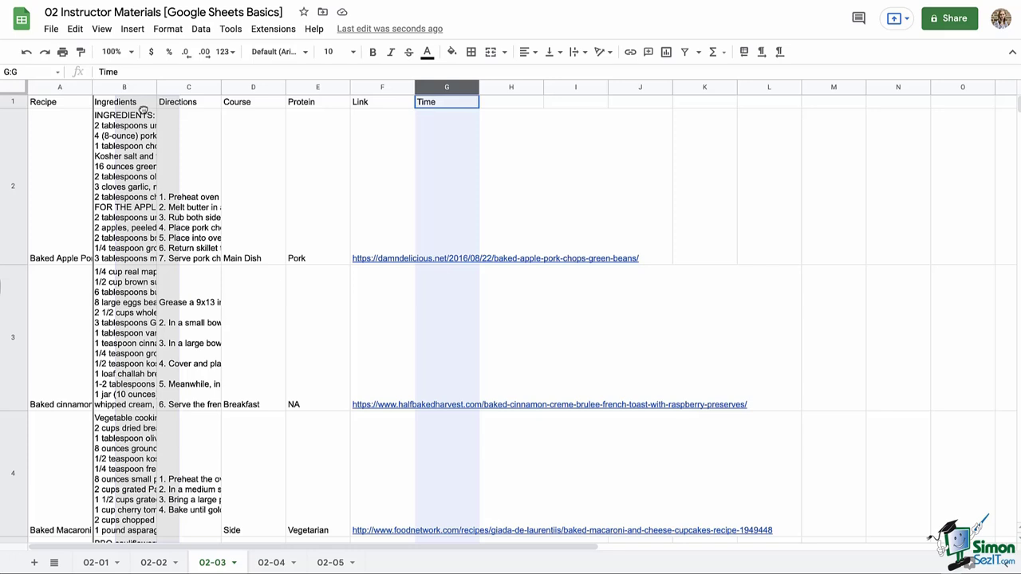
left_click_drag(143, 109, 143, 112)
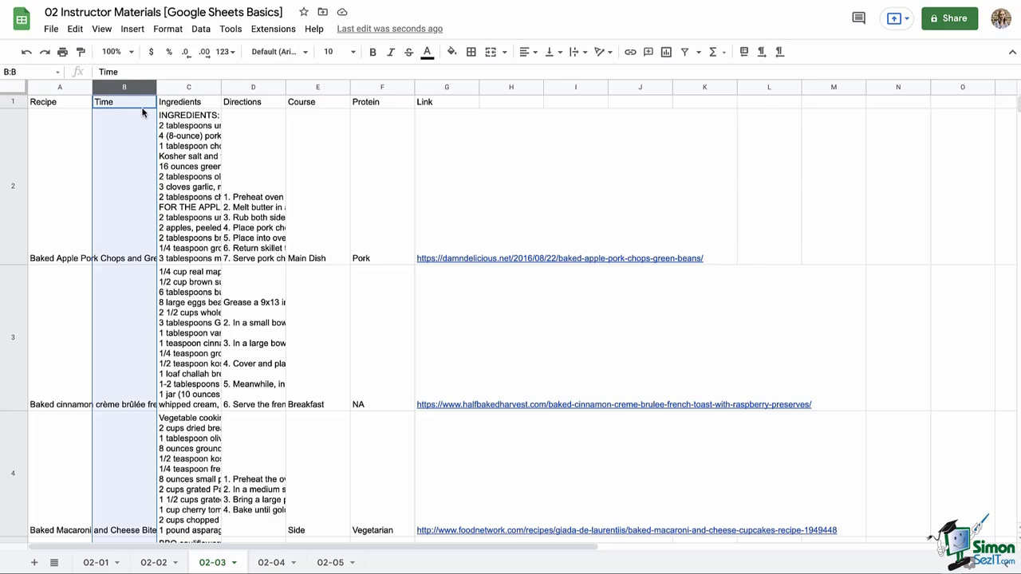
left_click(20, 296)
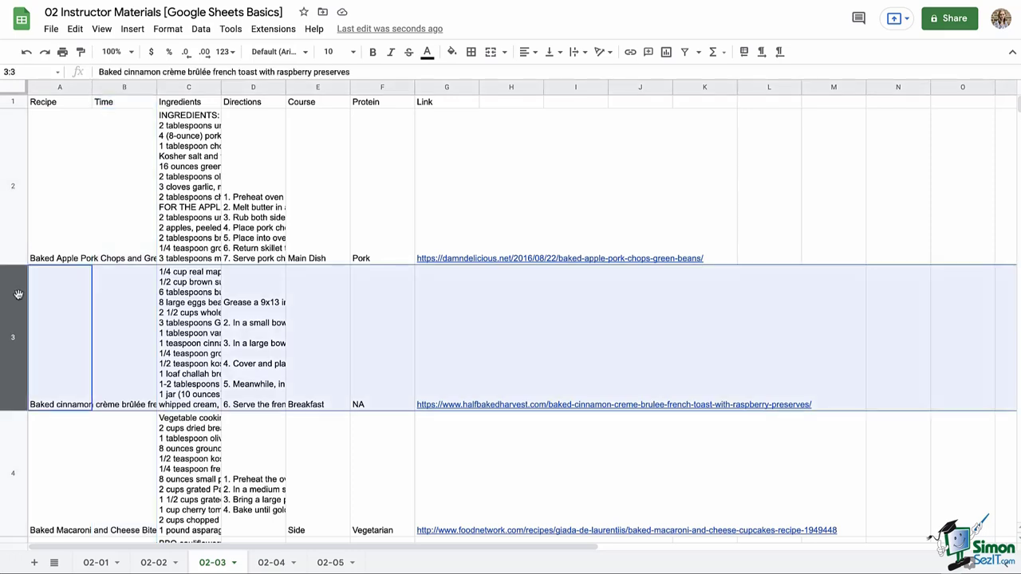
mouse_move(21, 324)
left_mouse_down()
mouse_move(27, 183)
mouse_move(23, 399)
mouse_move(37, 123)
mouse_move(23, 133)
mouse_move(28, 94)
mouse_move(31, 332)
mouse_move(36, 320)
left_mouse_up()
- Insert one blank column between Recipe and Time and head it Picture in cell B1
left_click(76, 88)
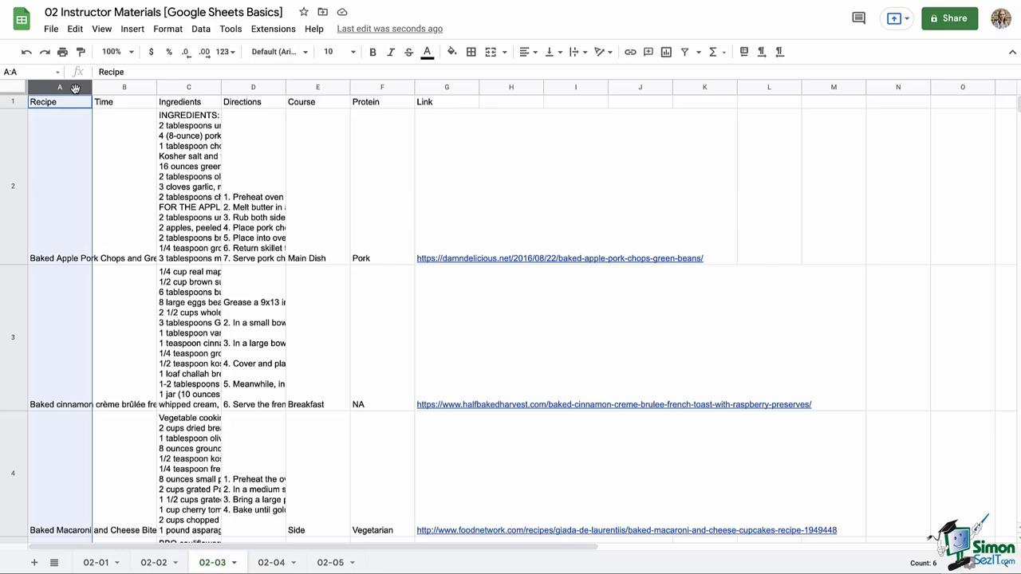
right_click(76, 88)
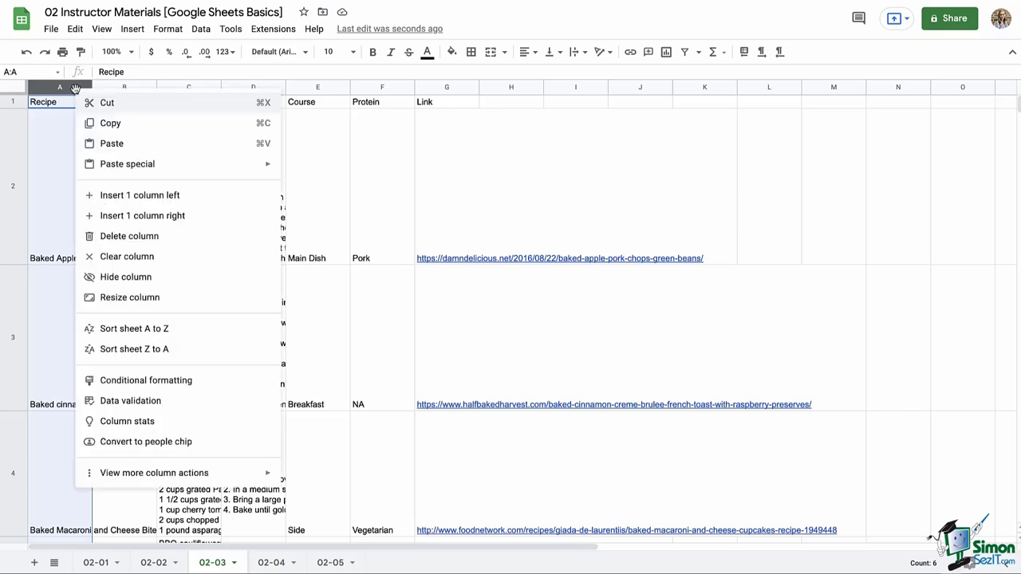
left_click(158, 217)
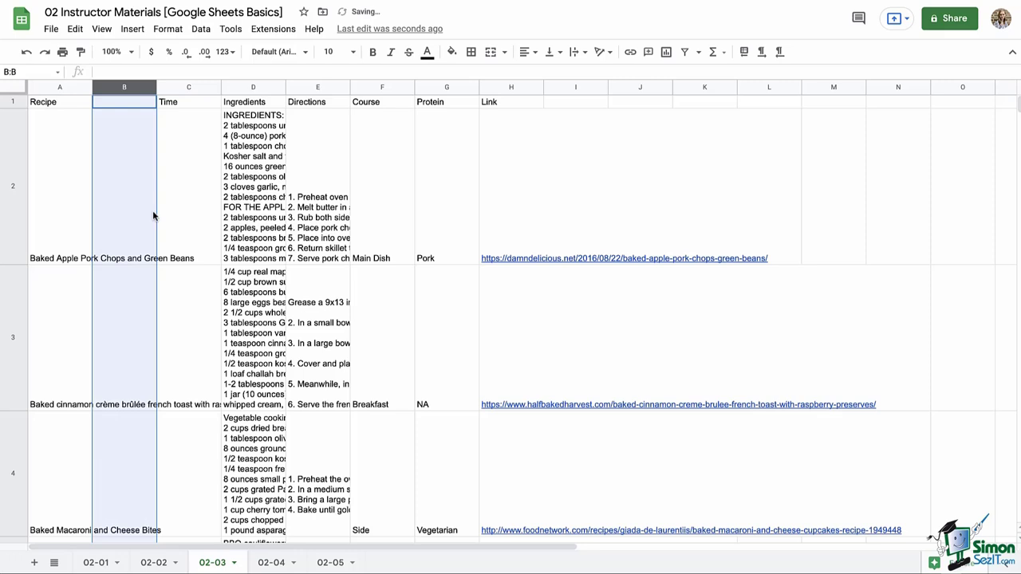
left_click(185, 86)
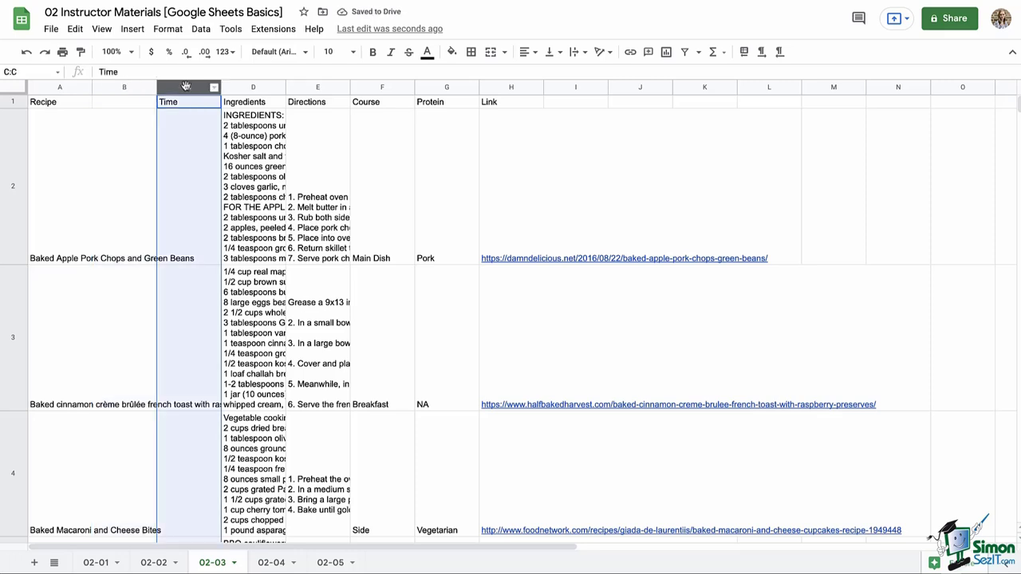
right_click(185, 86)
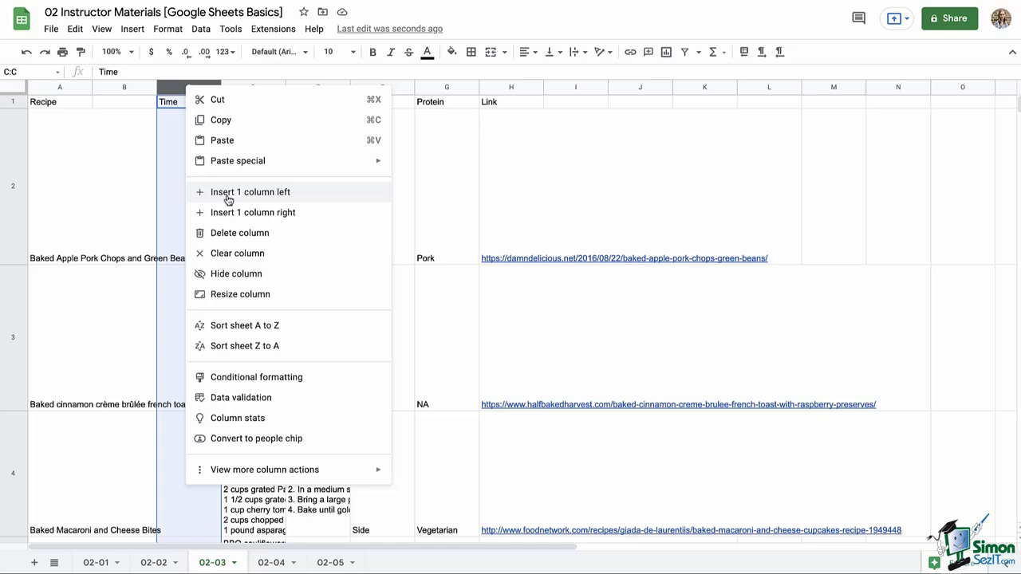
left_click(127, 105)
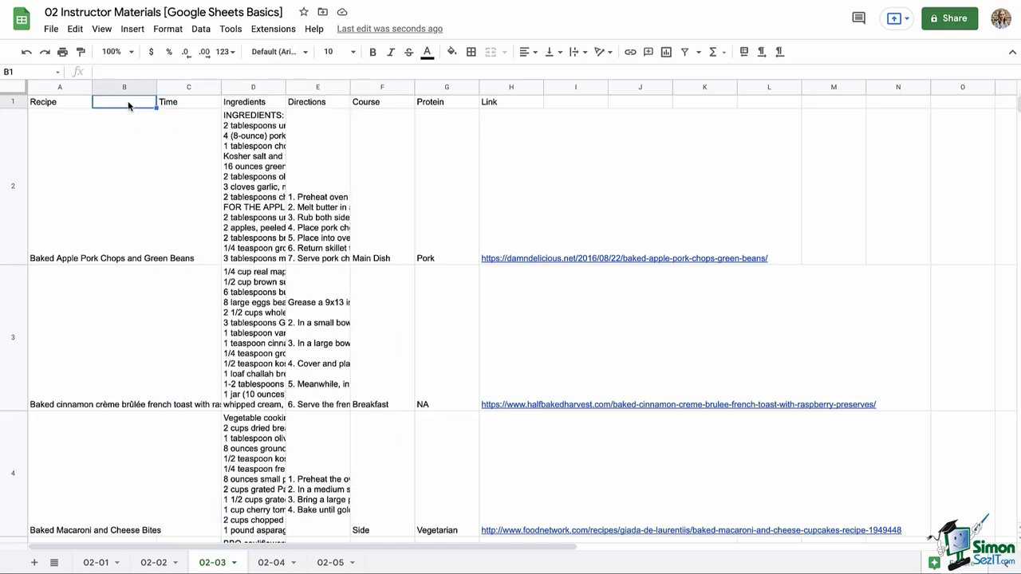
type("Picture")
key("Return")
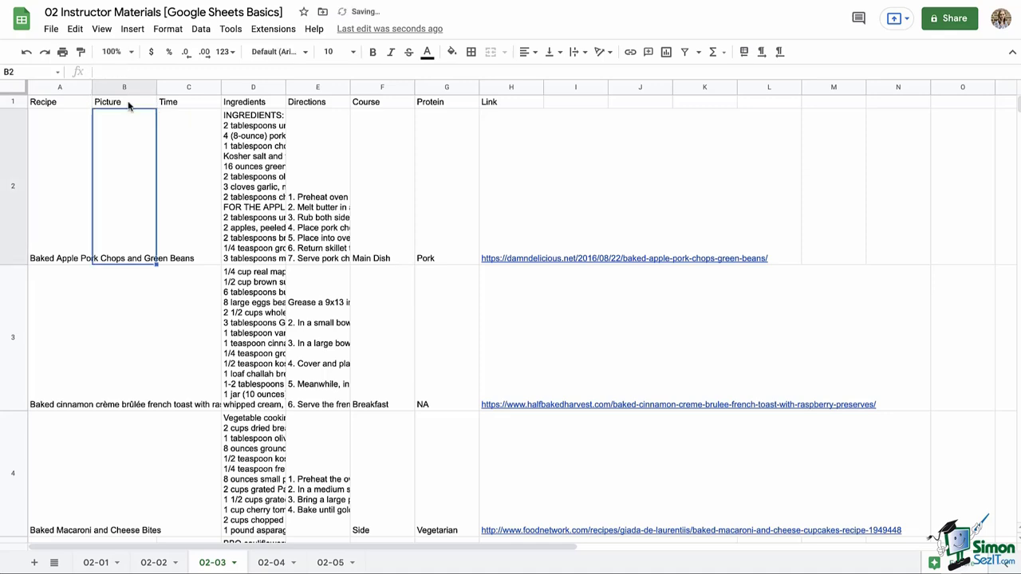
- Merge cells B6 and B7 in the Picture column for the two Green Bean Casserole rows
scroll(123, 258, "down", 6)
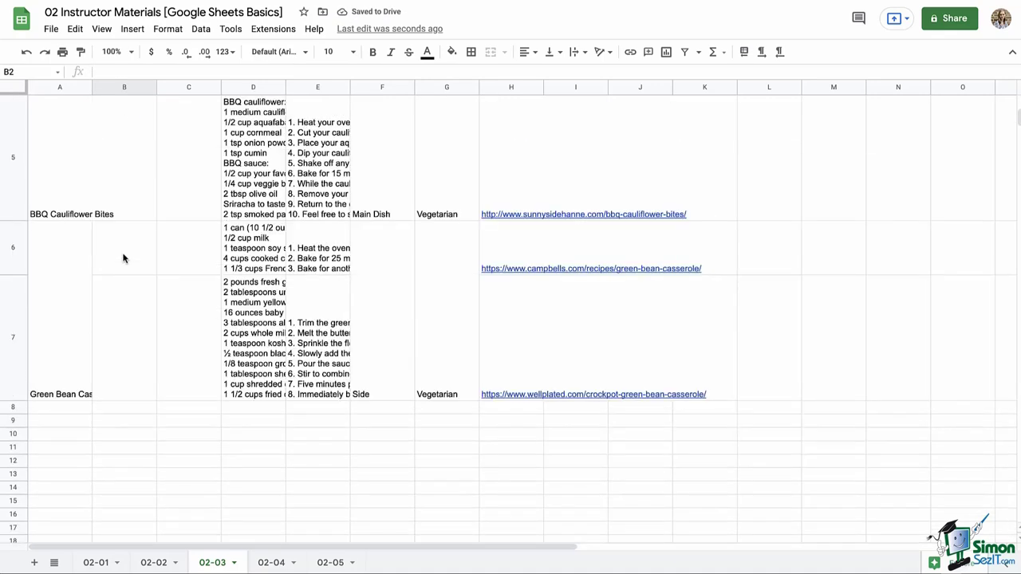
left_click_drag(124, 257, 120, 303)
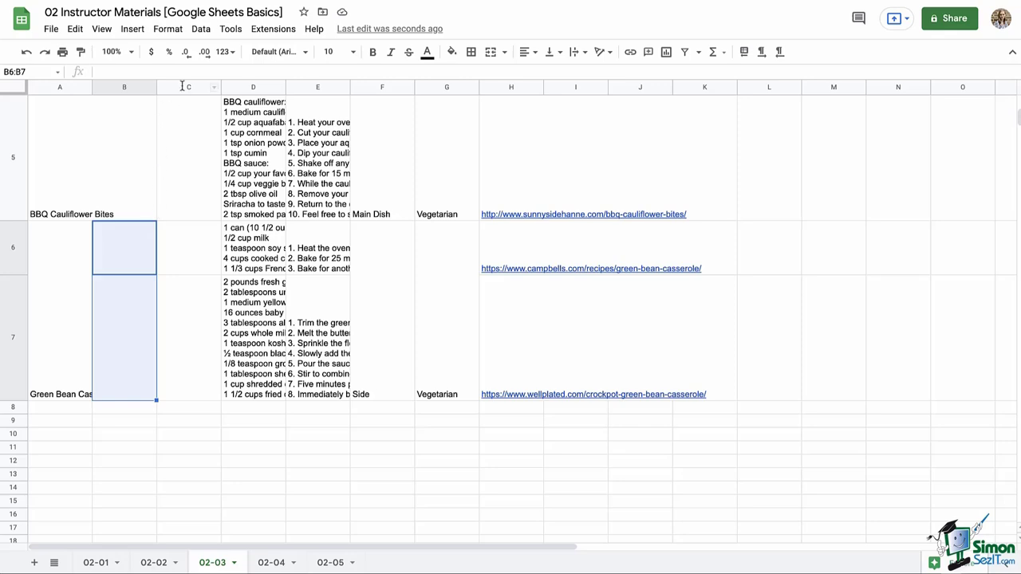
left_click(490, 52)
scroll(303, 191, "up", 5)
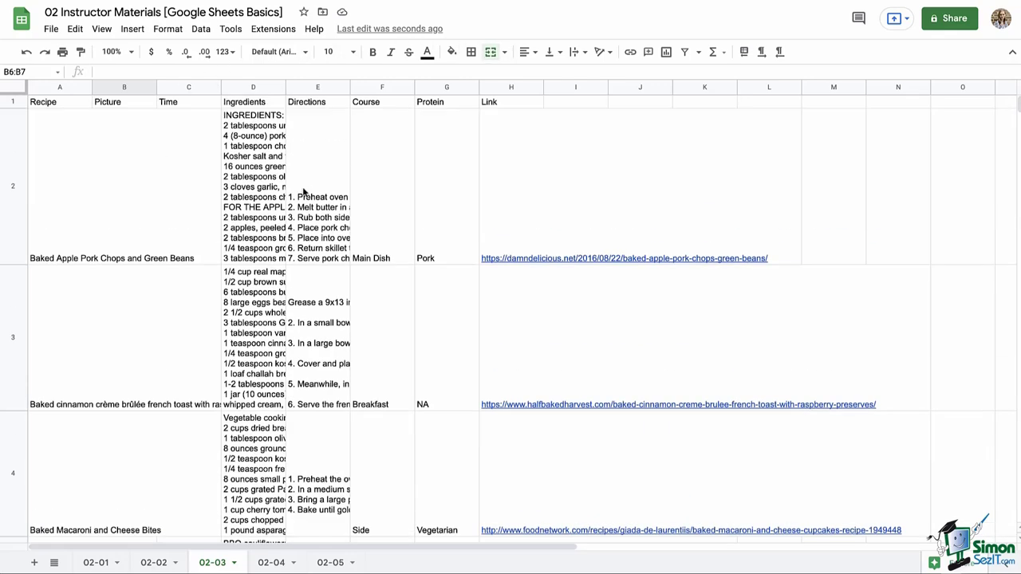
- Examine the options for inserting a column beside Protein and a row above or below row 3
left_click(448, 87)
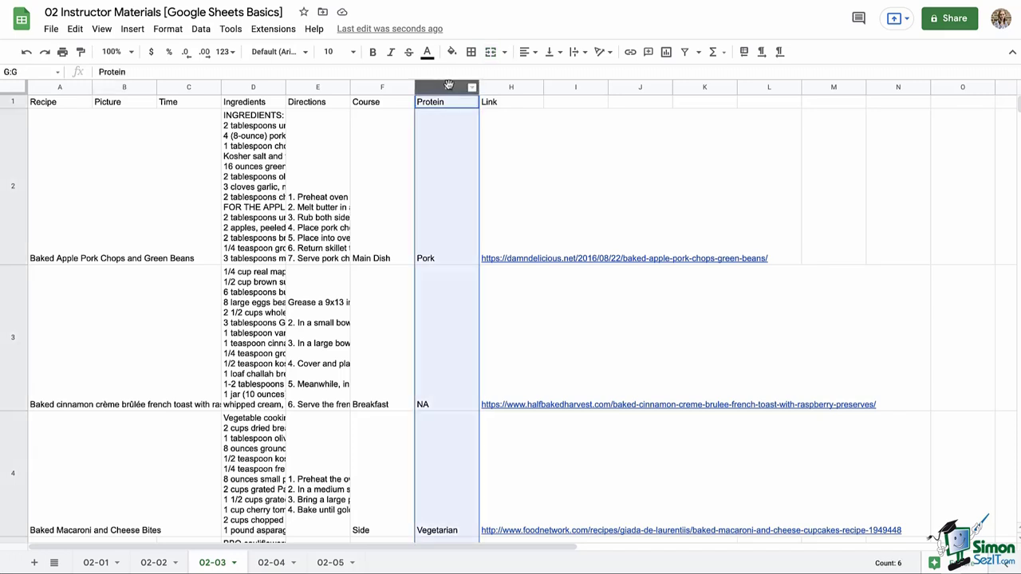
left_click(137, 31)
mouse_move(176, 98)
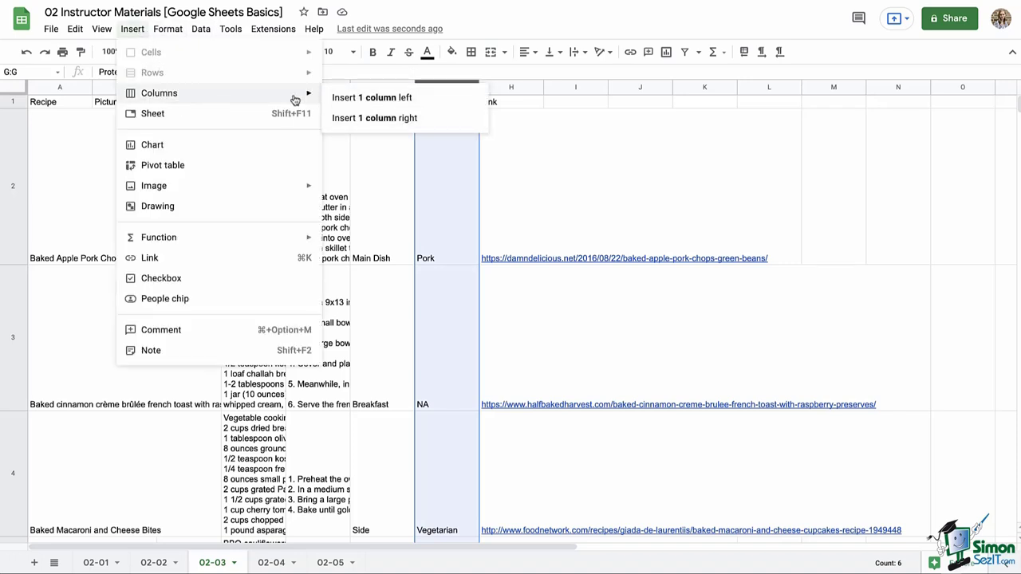
left_click(48, 153)
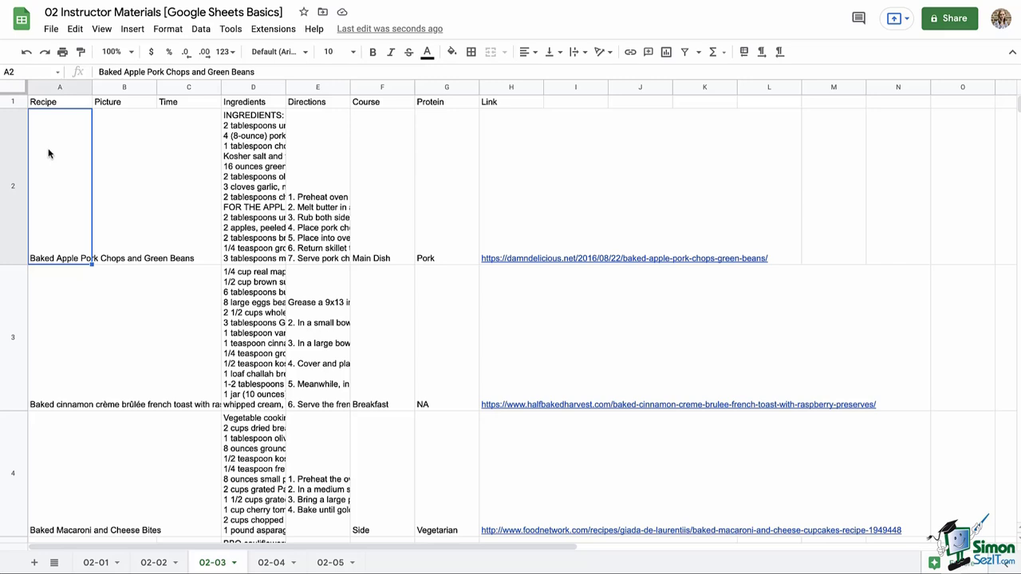
left_click(12, 301)
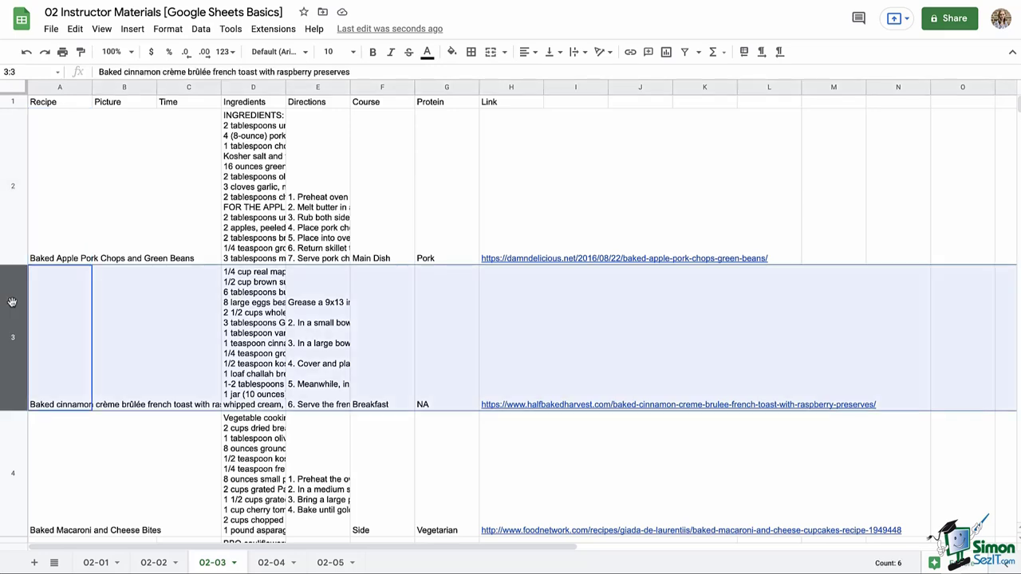
left_click(133, 29)
mouse_move(181, 74)
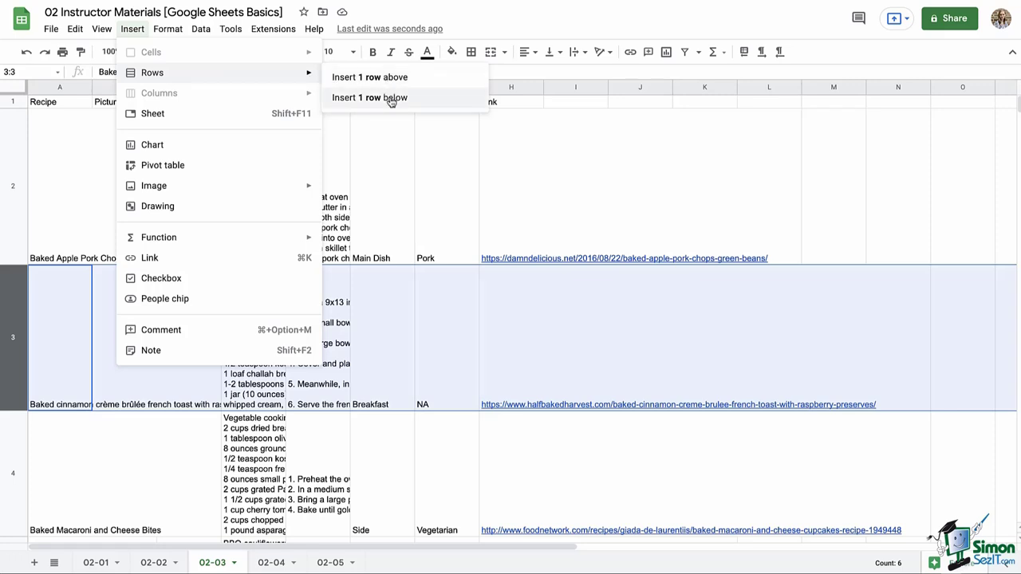
left_click(19, 336)
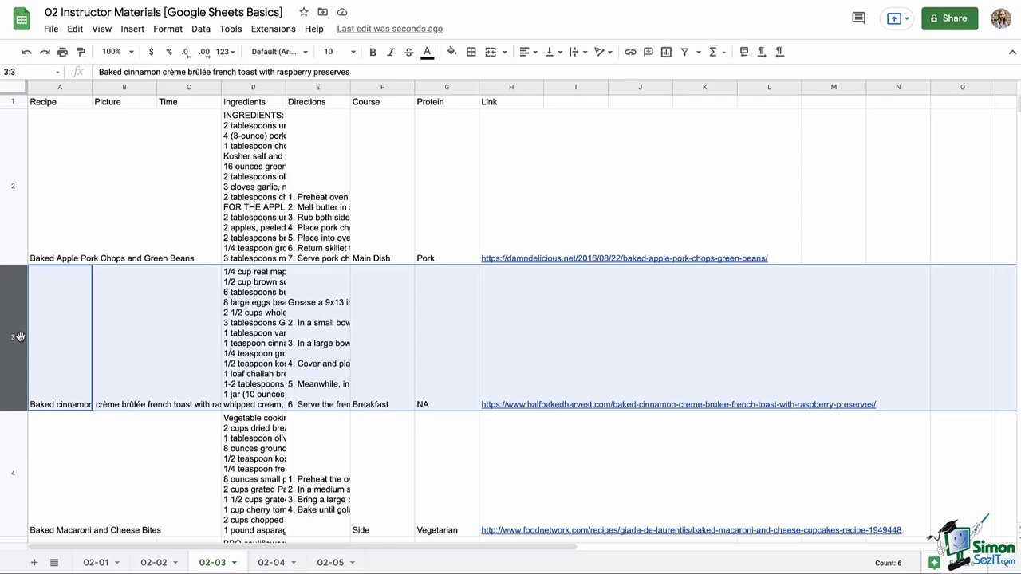
- Insert three blank columns between the Protein and Link columns
left_click(507, 87)
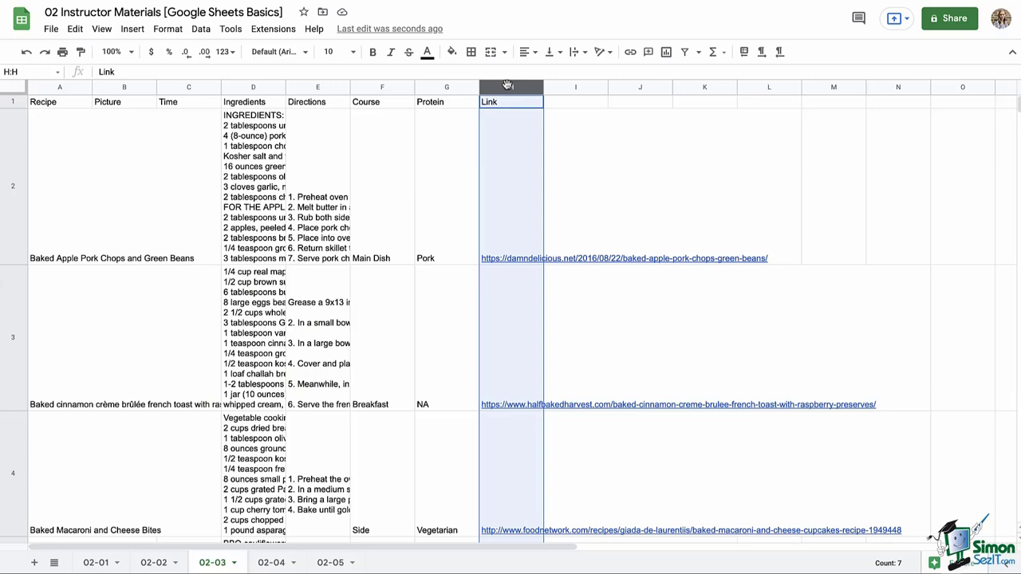
key("ctrl+z")
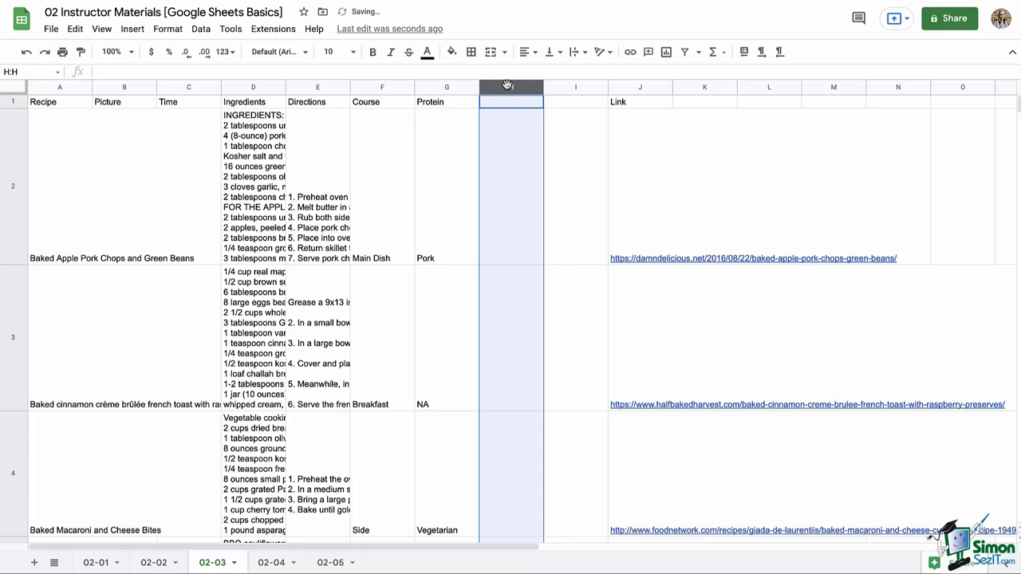
key("ctrl+z")
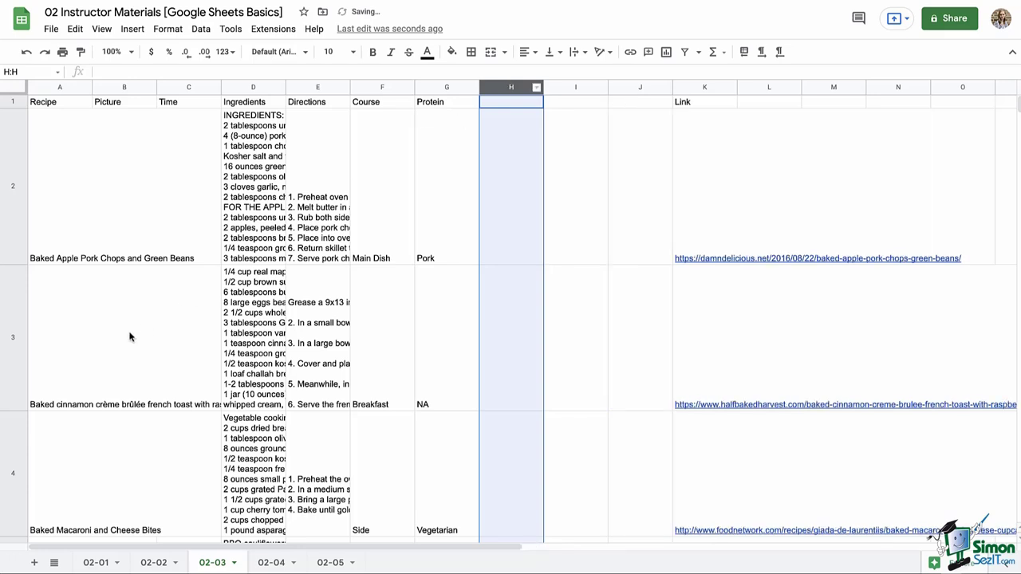
- Insert six blank rows above the baked cinnamon crème brûlée french toast recipe in row 3
left_click(13, 330)
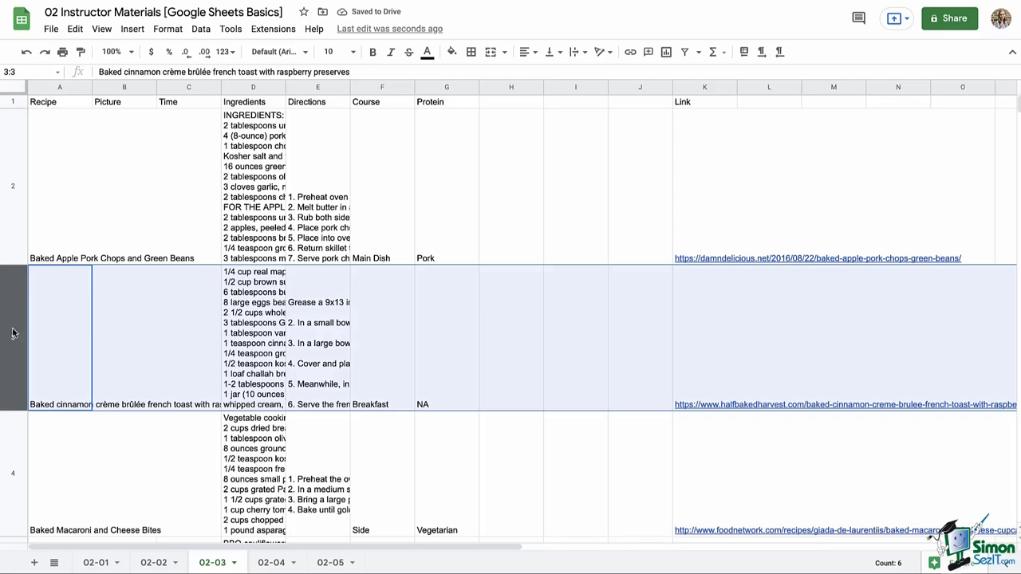
key("ctrl+alt+equal")
key("ctrl+alt+equal")
key("ctrl+alt+equal")
key("ctrl+alt+equal")
key("ctrl+alt+equal")
key("ctrl+alt+equal")
key("ctrl+alt+equal")
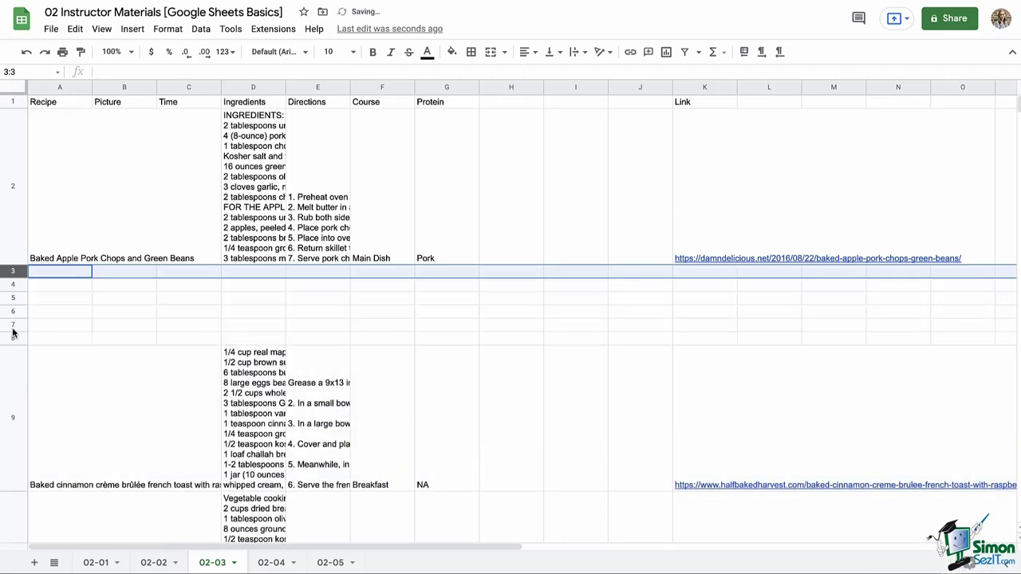
- Delete the seven blank rows between the pork chops recipe and the crème brûlée french toast recipe, starting at row 3
left_click(99, 318)
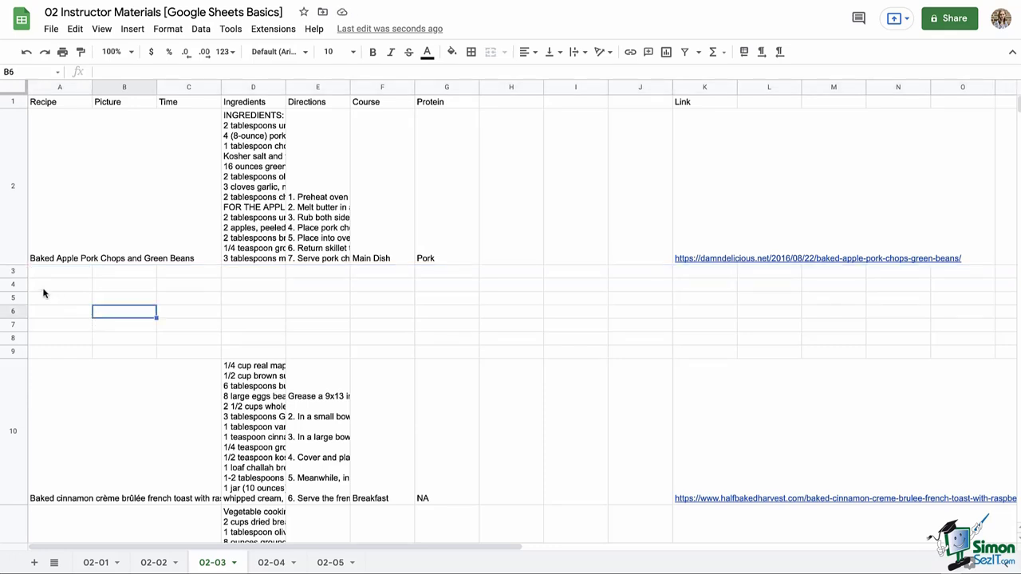
left_click(16, 272)
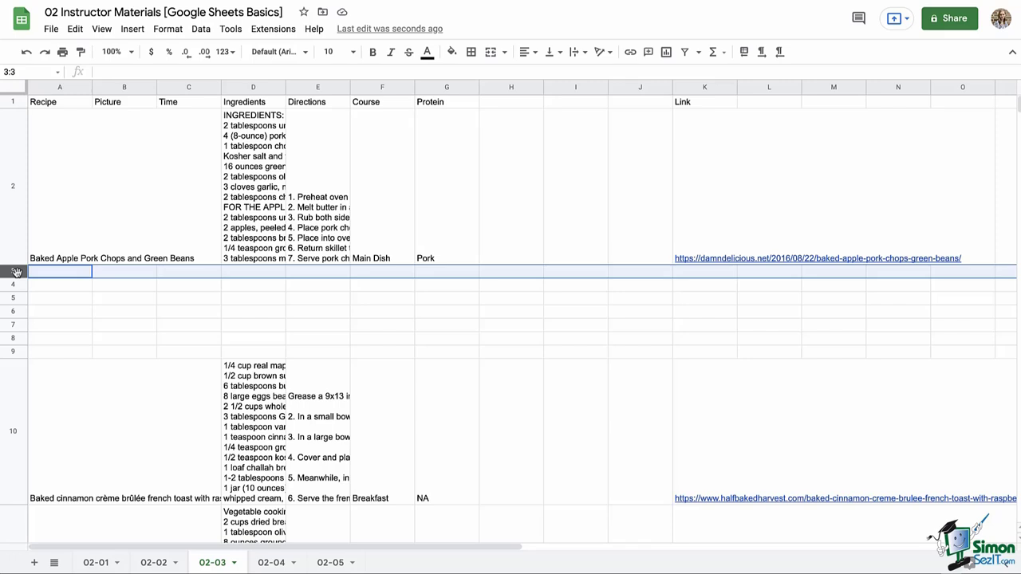
key("ctrl+alt+minus")
key("ctrl+alt+minus")
key("ctrl+alt+minus")
key("ctrl+alt+minus")
key("ctrl+alt+minus")
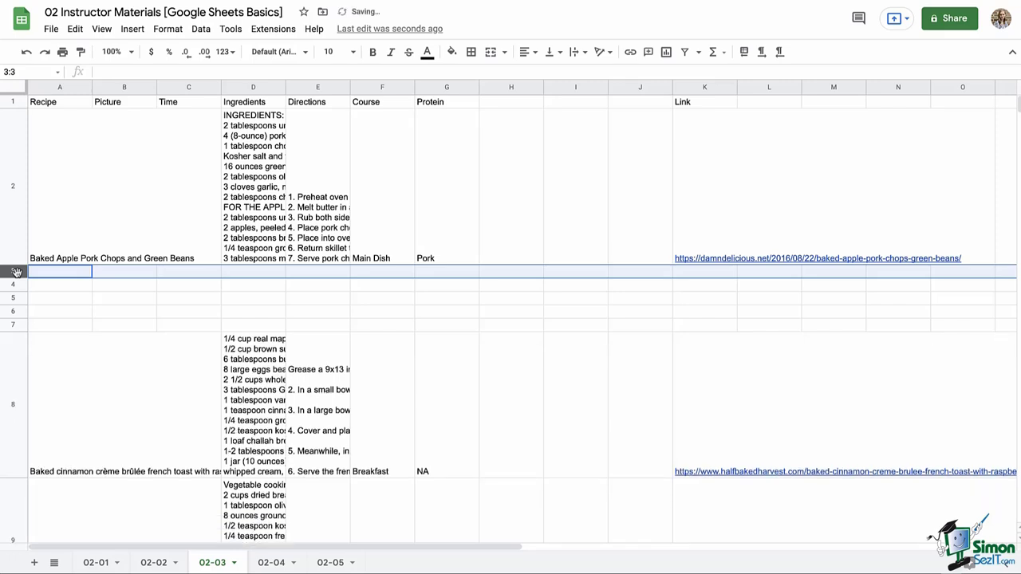
key("ctrl+alt+minus")
key("ctrl+alt+minus")
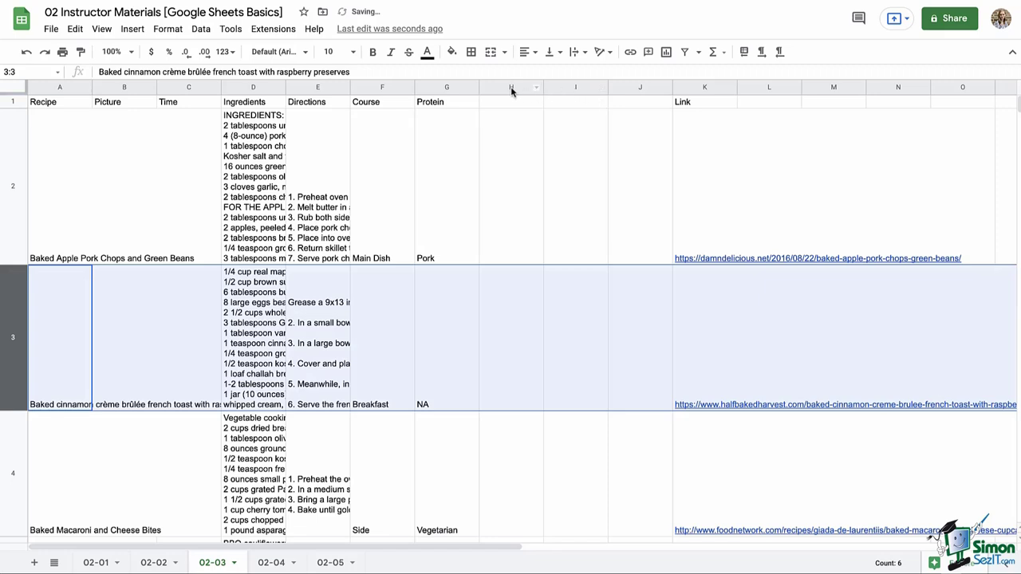
- Delete the three blank columns H to J between the Protein and Link columns
left_click_drag(510, 86, 625, 89)
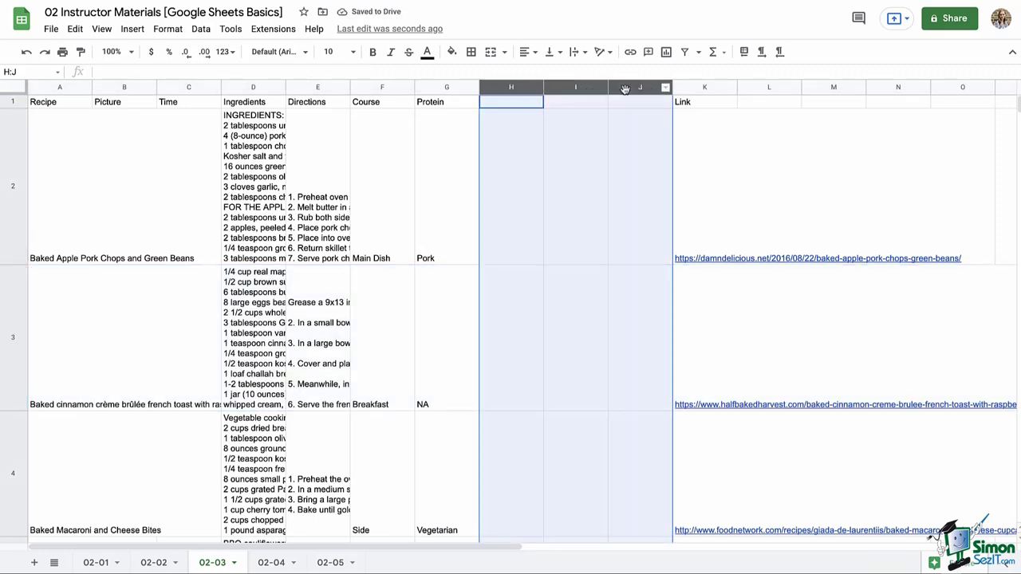
key("ctrl+alt+minus")
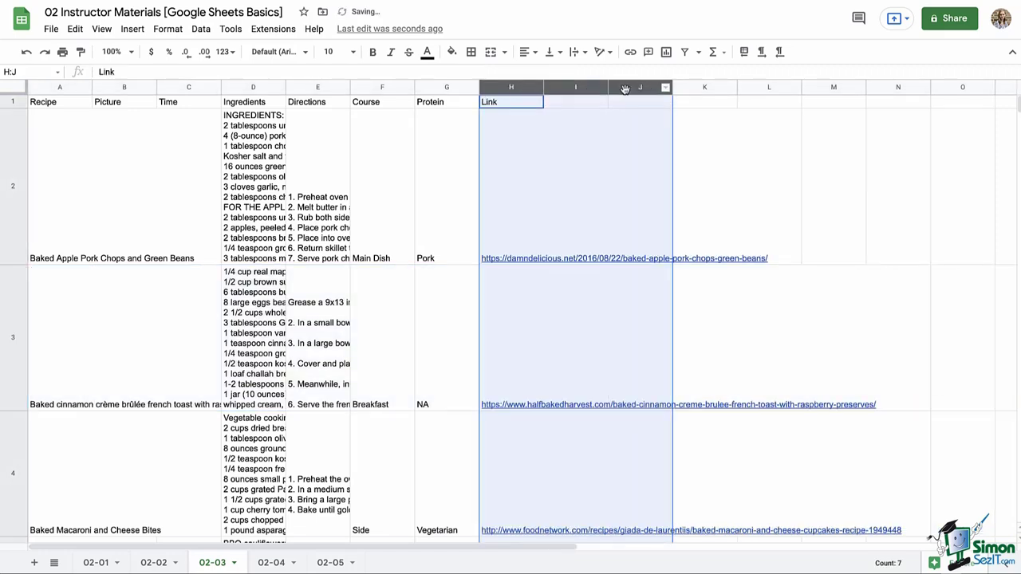
left_click(615, 136)
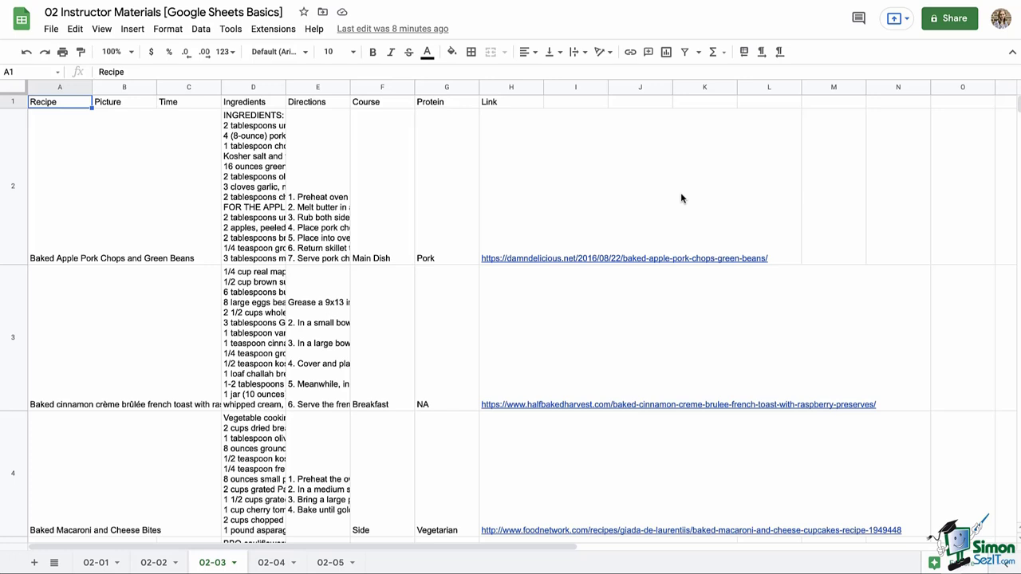
- Widen the Directions column E to more than three times its width so more of each instruction shows
left_click(314, 101)
left_click(318, 89)
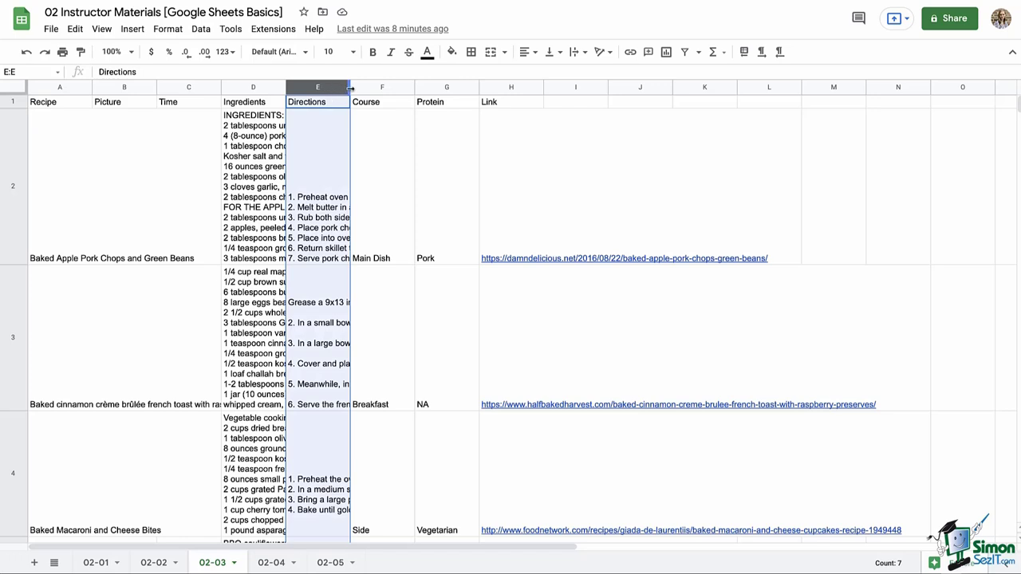
mouse_move(343, 90)
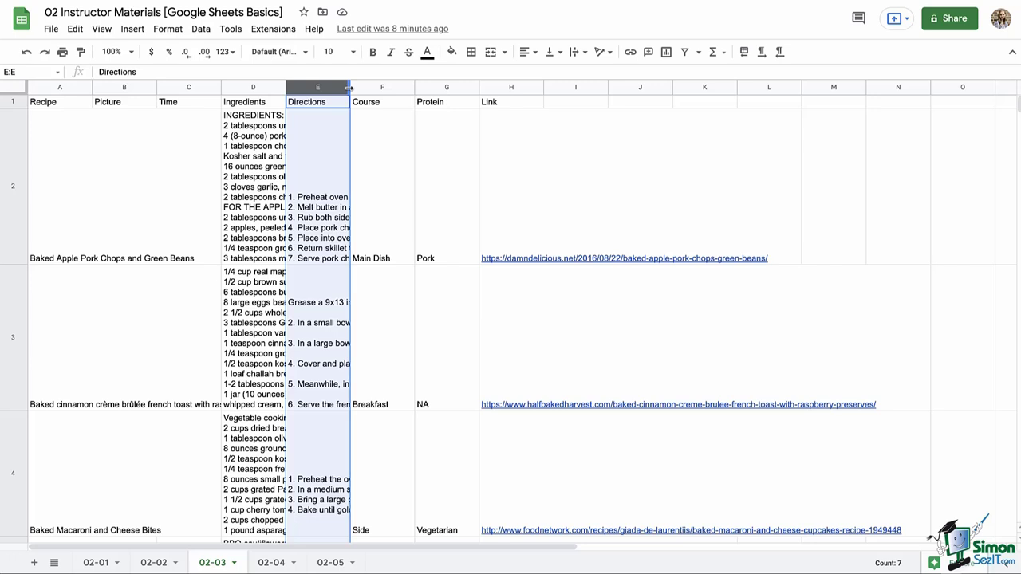
left_click(14, 303)
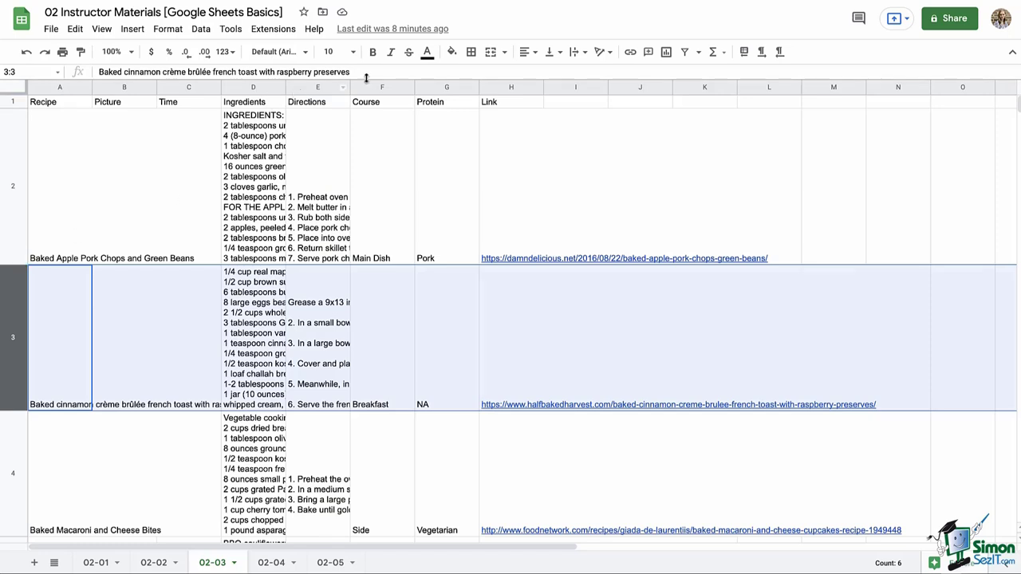
left_click(312, 88)
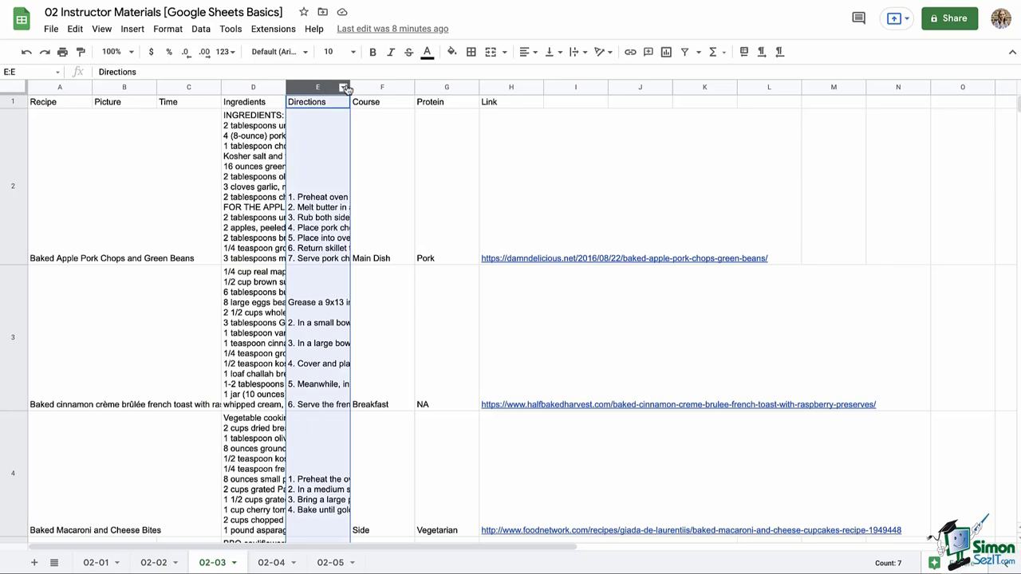
left_click_drag(350, 88, 507, 90)
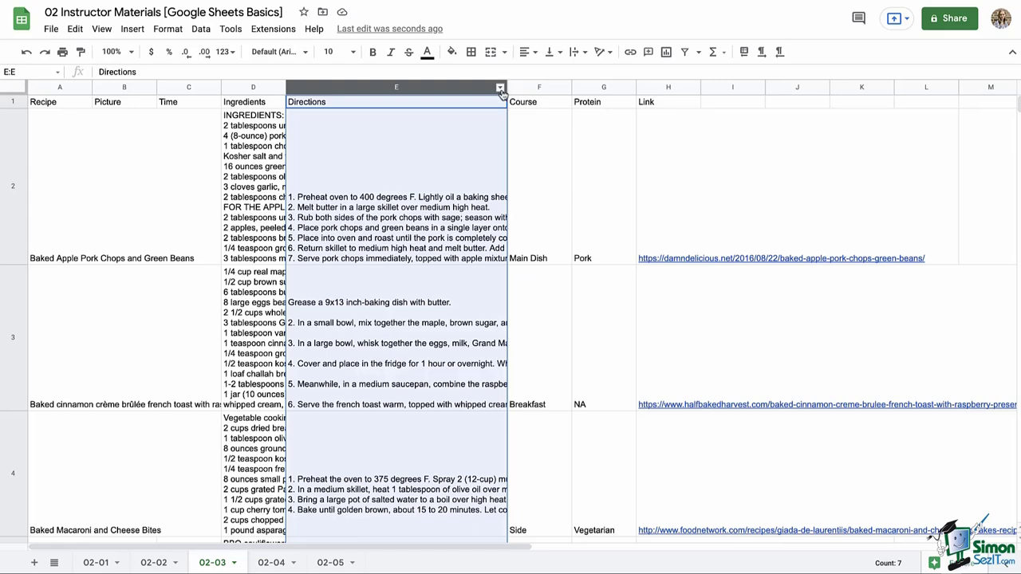
- Resize the Course and Protein columns together to one slightly narrower width that still fits their entries
left_click(522, 87)
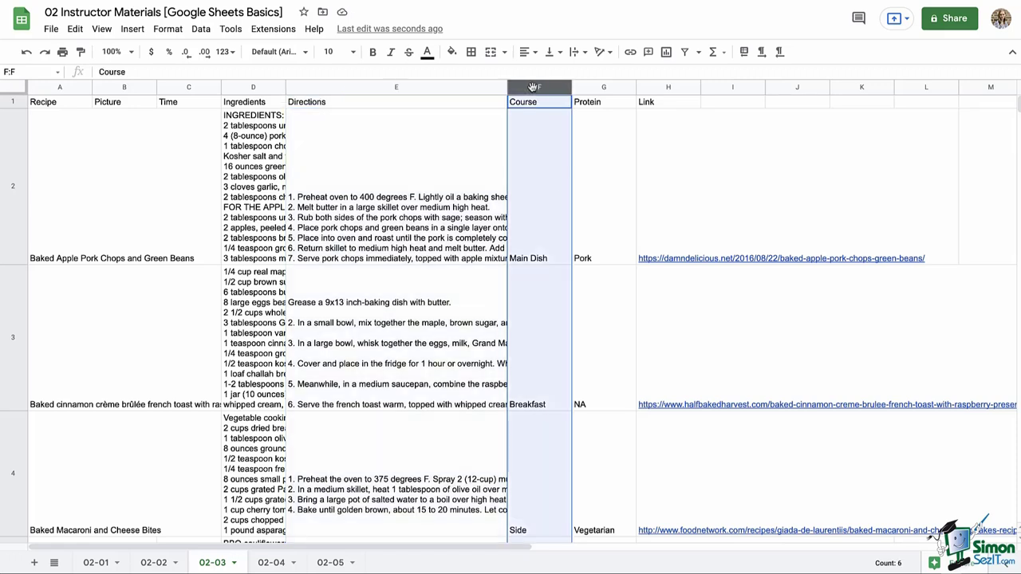
left_click(603, 90, "shift")
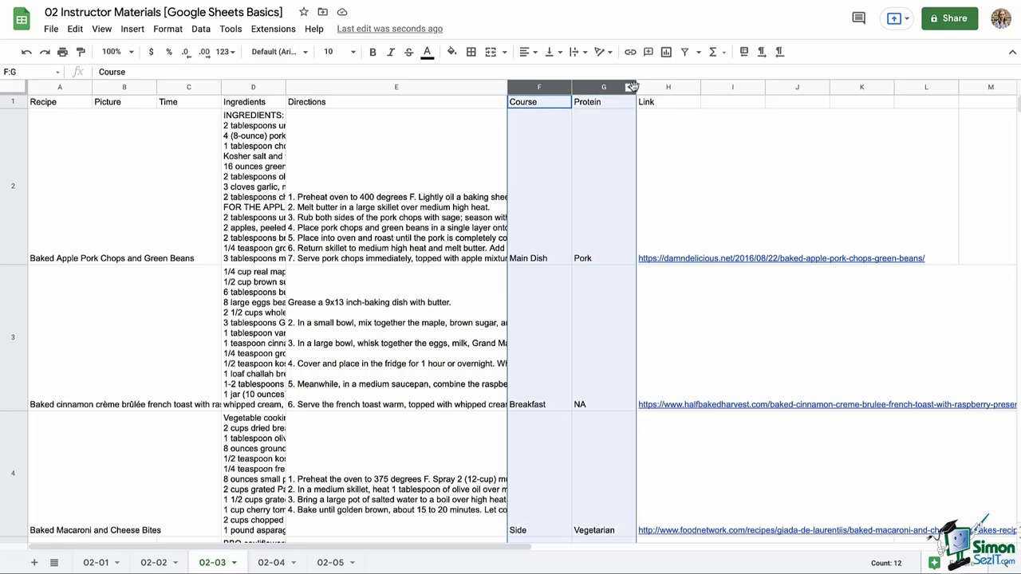
left_click(639, 87)
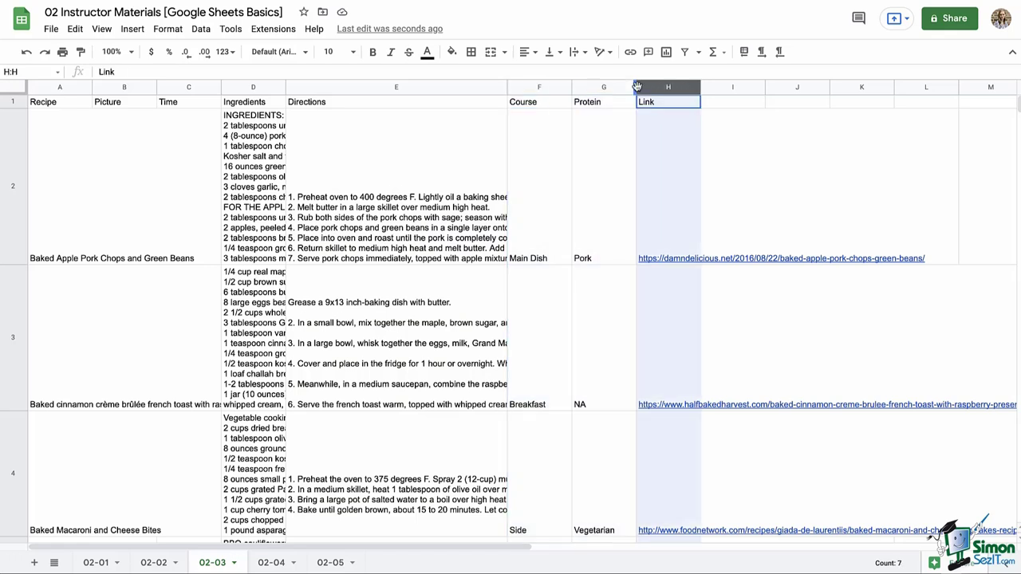
left_click(543, 86)
left_click(596, 87, "shift")
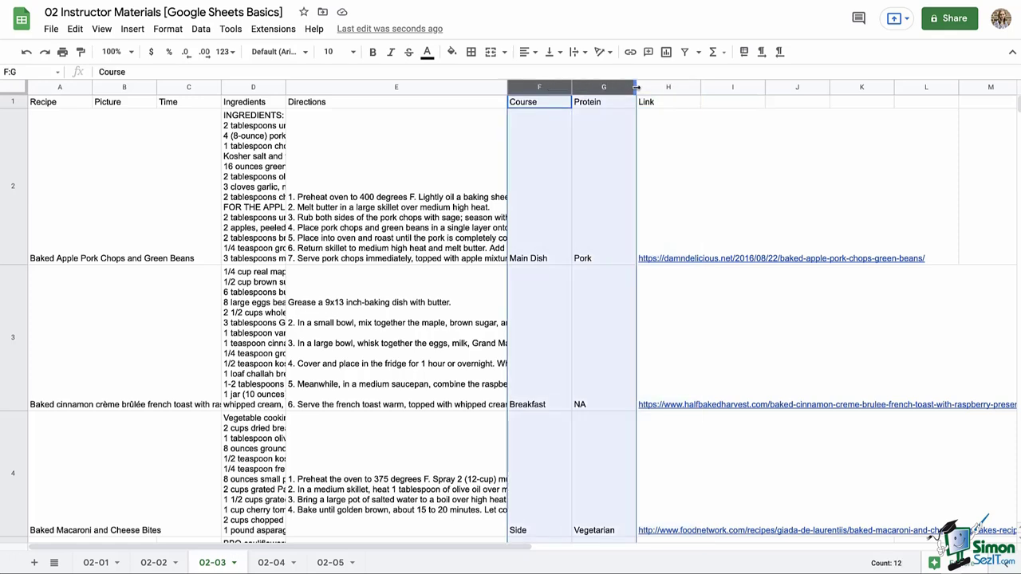
mouse_move(636, 88)
left_mouse_down()
mouse_move(695, 92)
mouse_move(656, 88)
left_mouse_up()
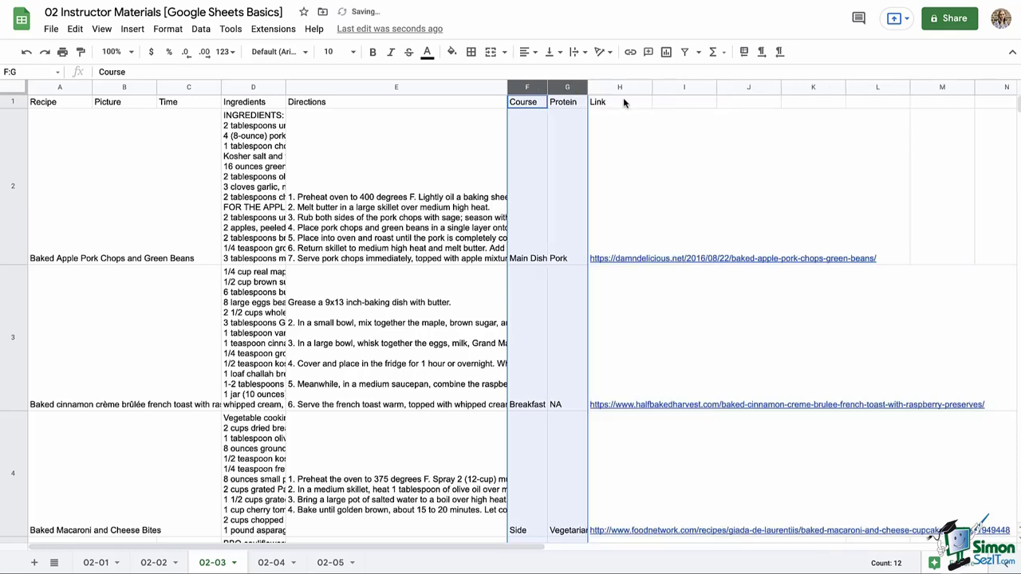
left_click_drag(585, 91, 600, 86)
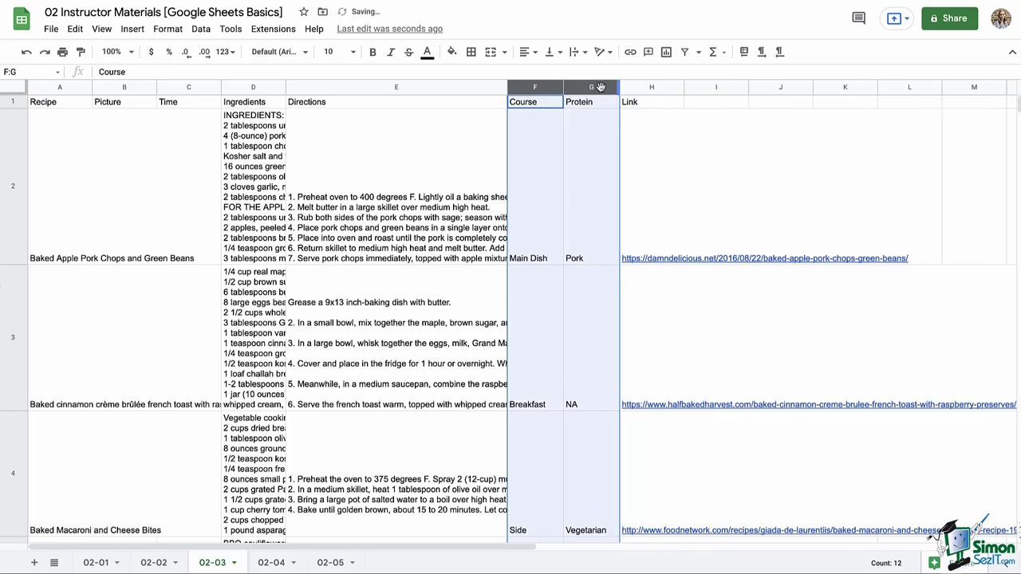
left_click(593, 106)
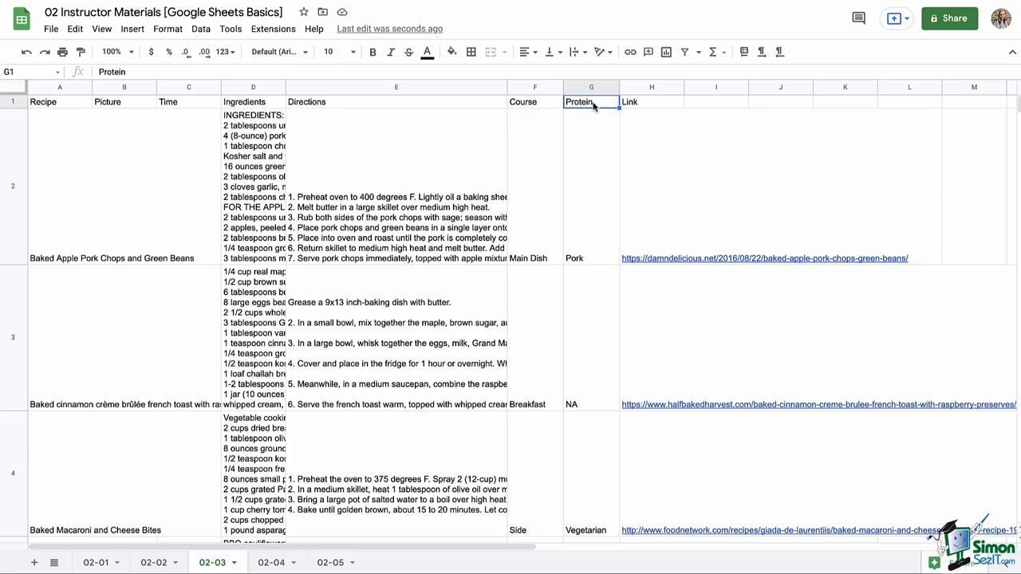
- Enter the recipe times 40 min, 60 min, 90 min, 35 min, 40 min and 6 hr in Time cells C2 to C7
left_click(181, 150)
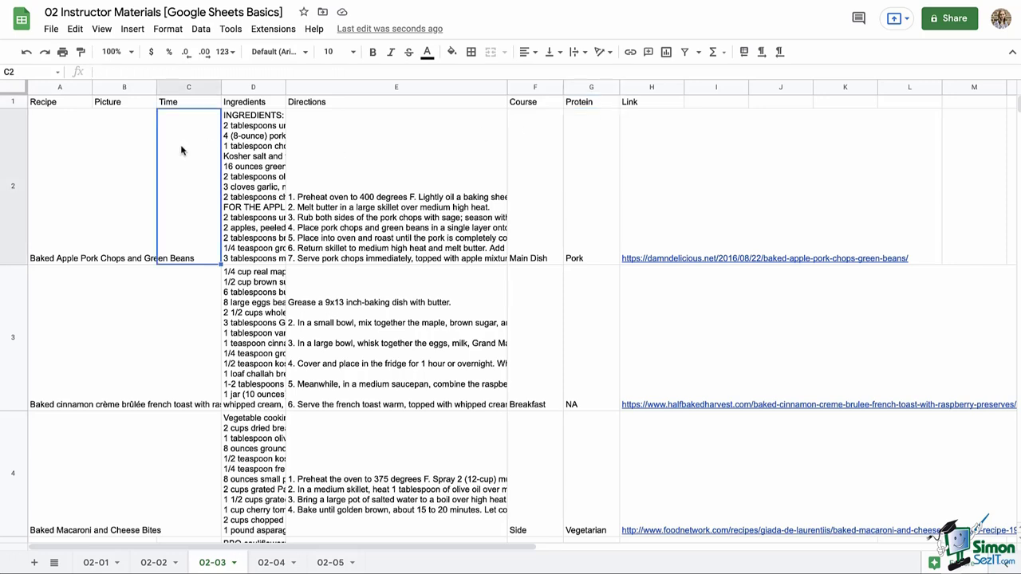
type("40 min")
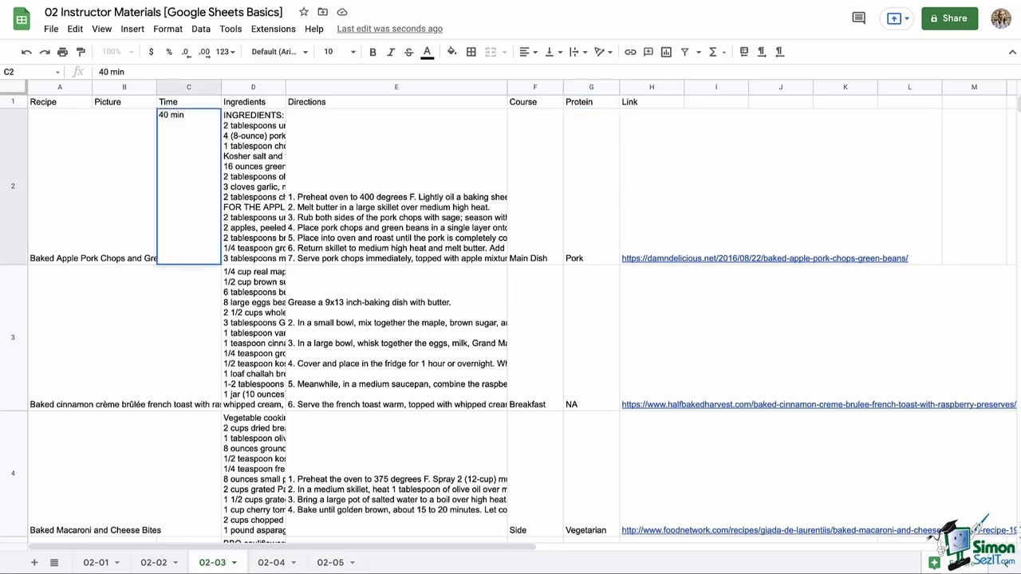
key("Return")
type("60 min")
key("Return")
type("90 min")
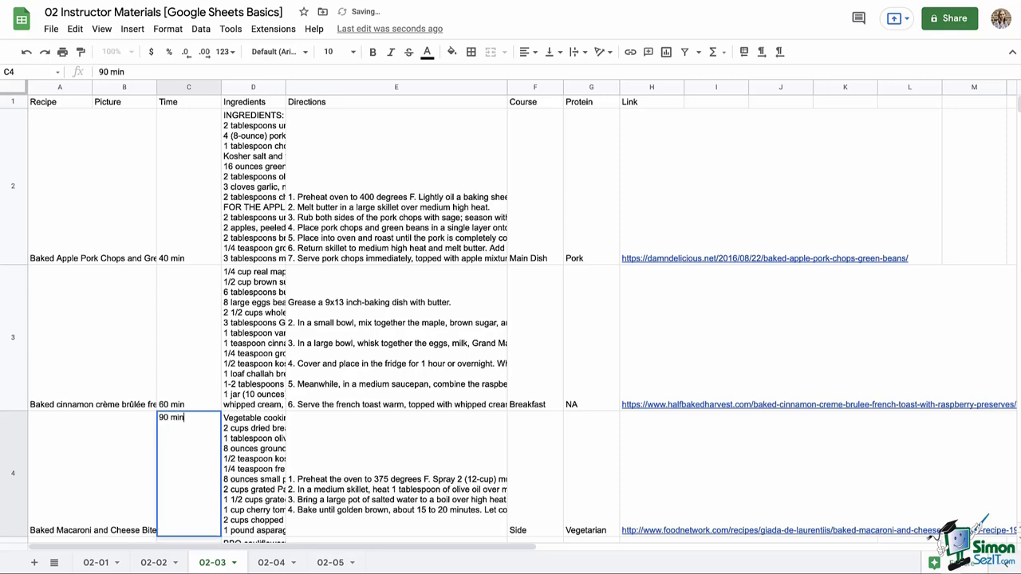
key("Return")
type("35 min")
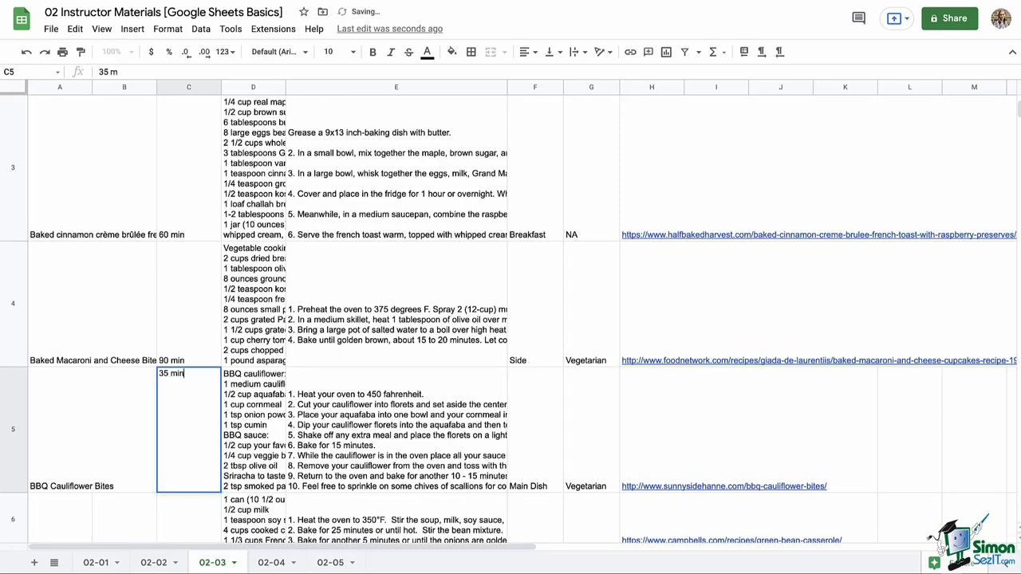
key("Return")
type("40 min")
key("Return")
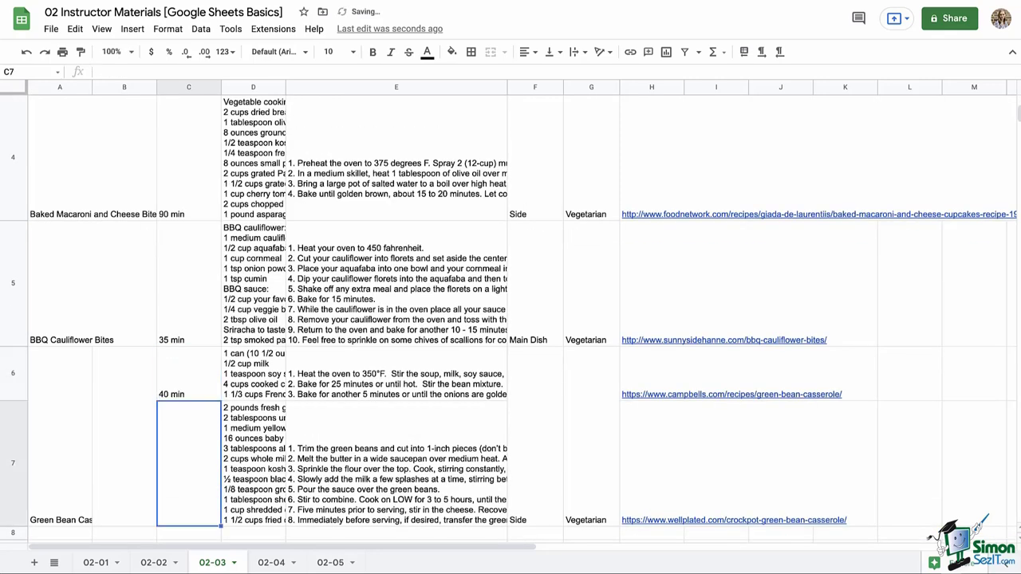
type("6 hr")
key("Return")
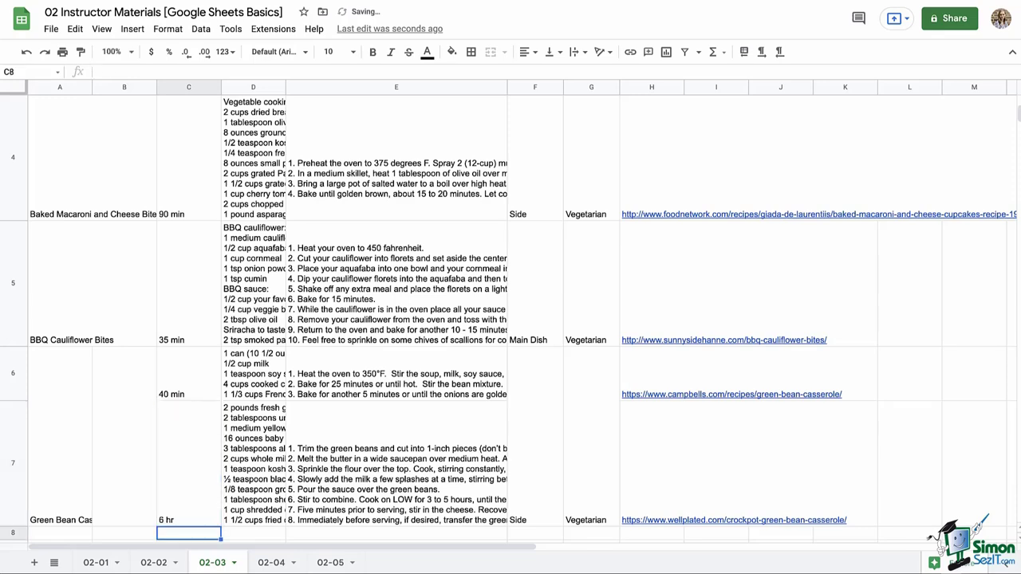
- Fit the Time column's width automatically to its contents and check the entries down the sheet
scroll(185, 159, "up", 5)
left_click(185, 158)
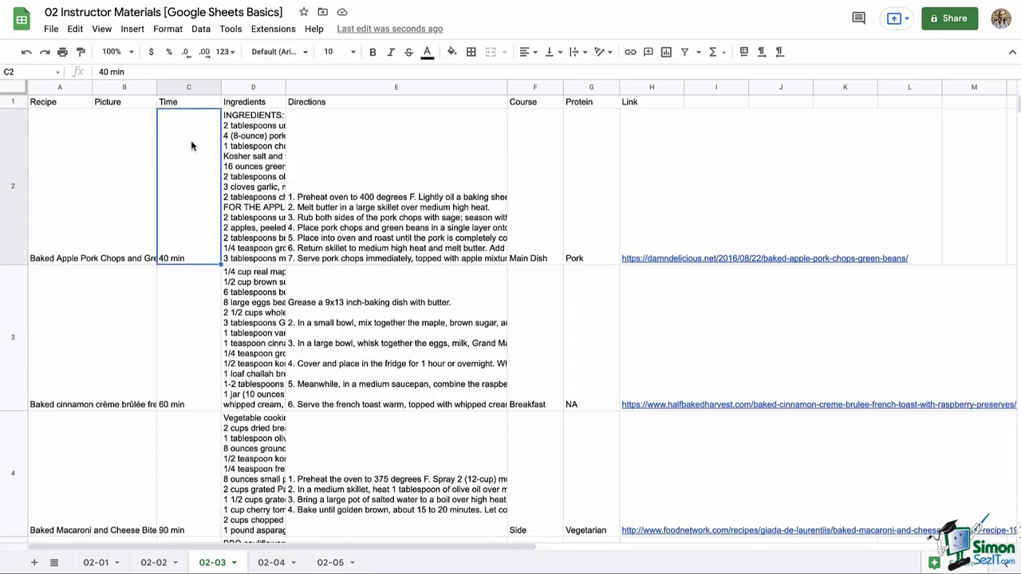
left_click(192, 90)
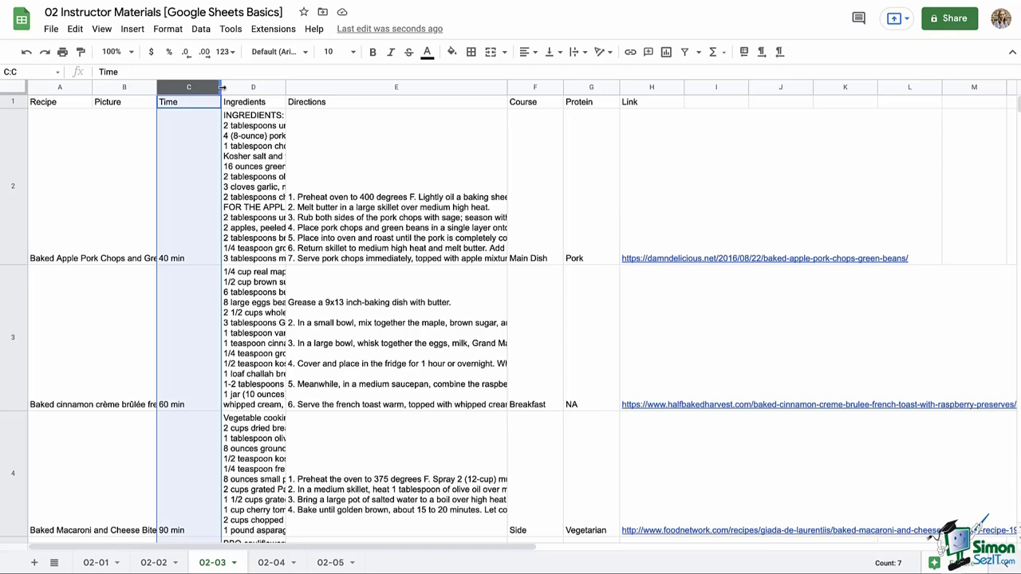
double_click(222, 88)
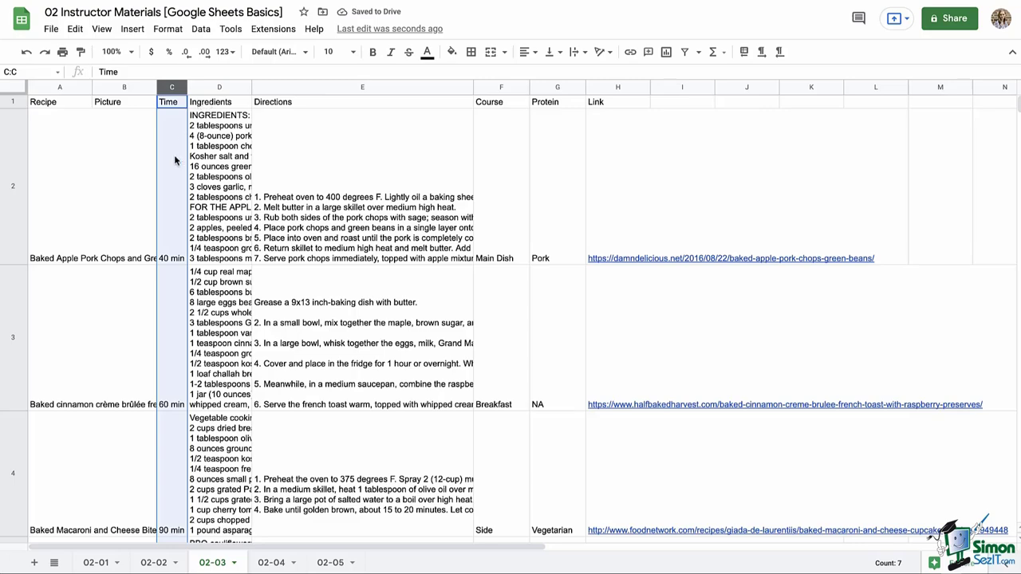
scroll(175, 160, "down", 5)
scroll(174, 160, "down", 2)
scroll(175, 160, "up", 7)
left_click(175, 102)
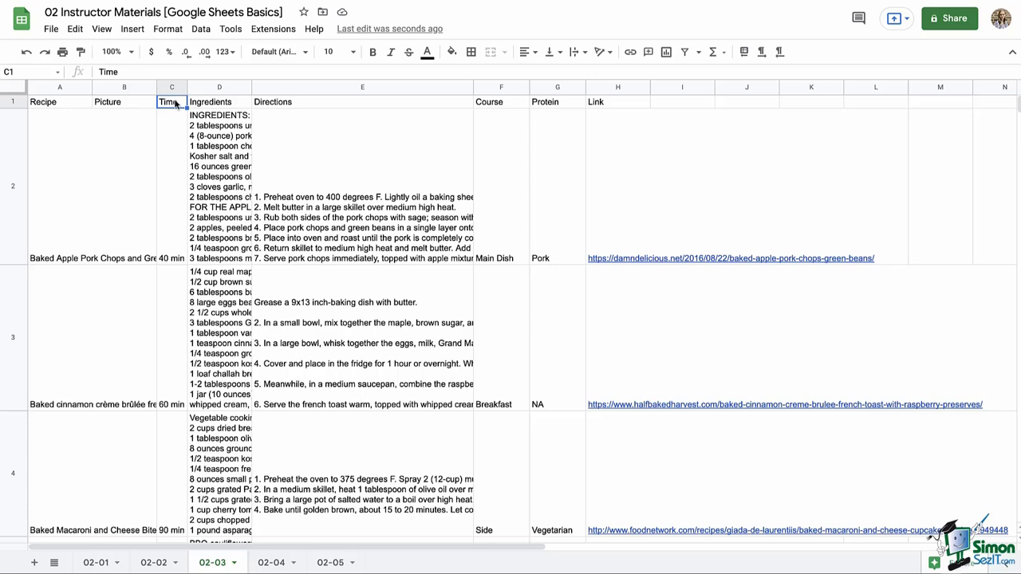
- Set the Picture column B to a width of 125 pixels
right_click(120, 88)
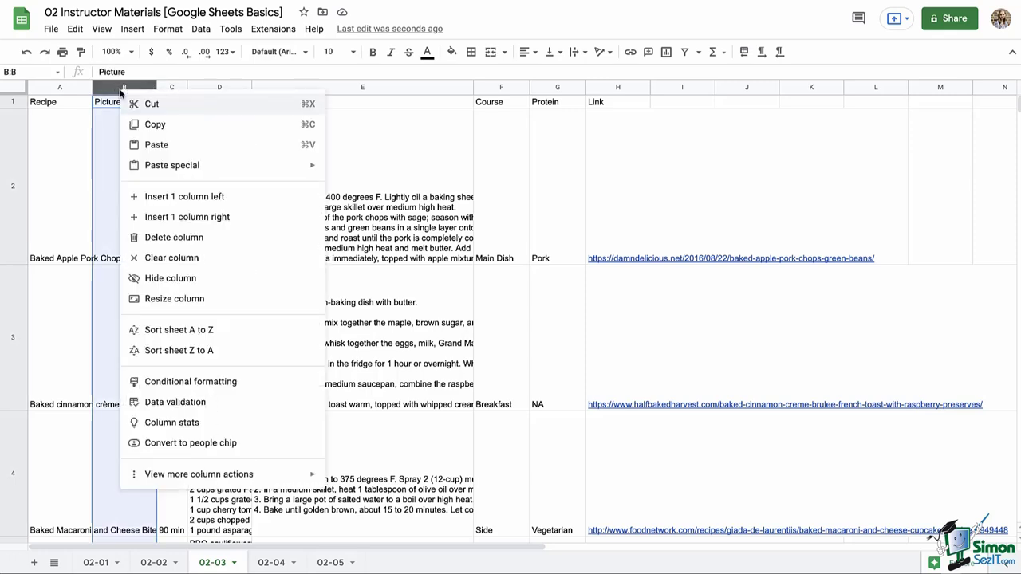
left_click(162, 297)
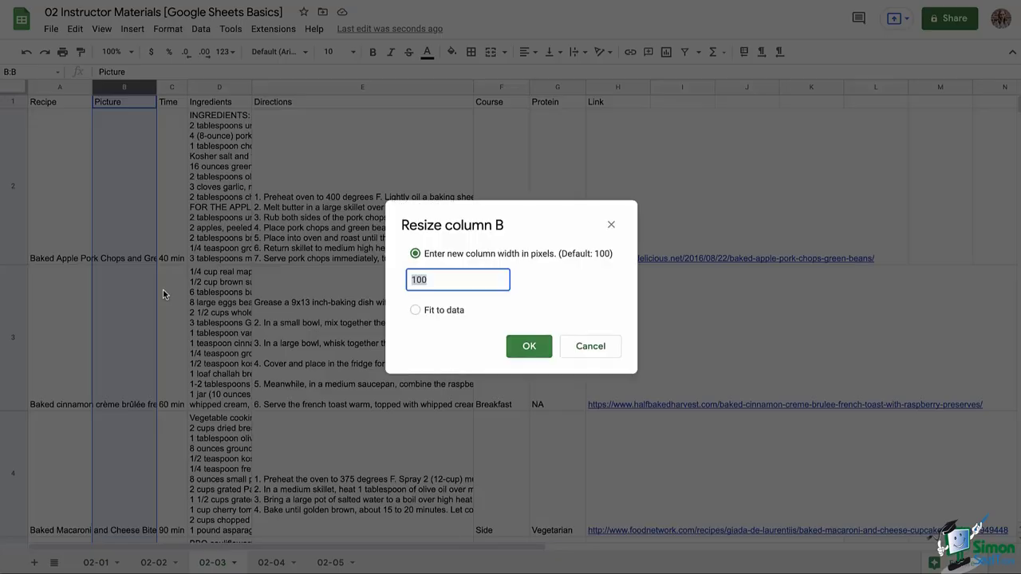
left_click(446, 281)
key("BackSpace")
key("BackSpace")
type("25")
left_click(520, 345)
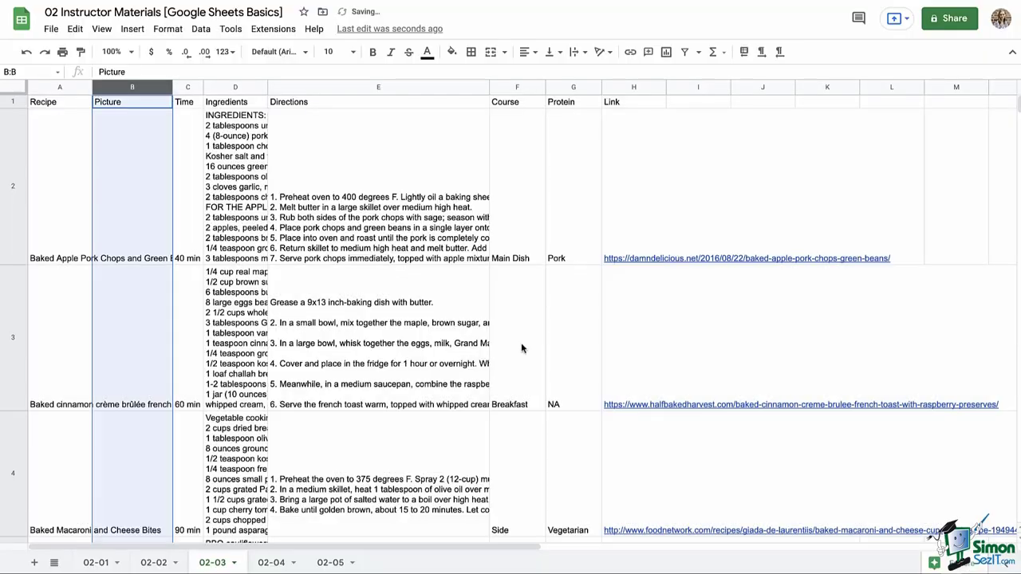
left_click(186, 107)
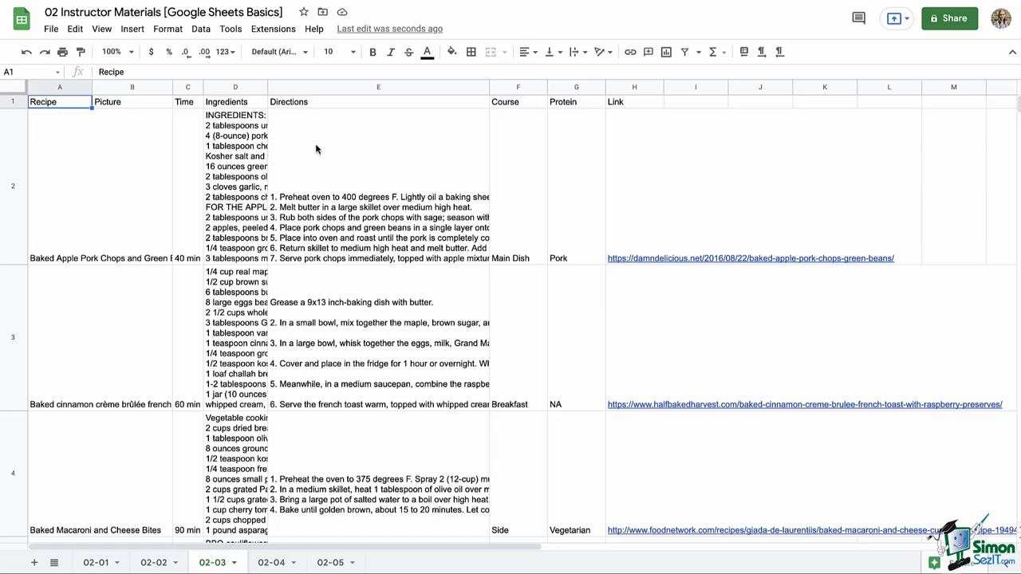
- Hide the Directions column E and unhide it again
left_click(318, 88)
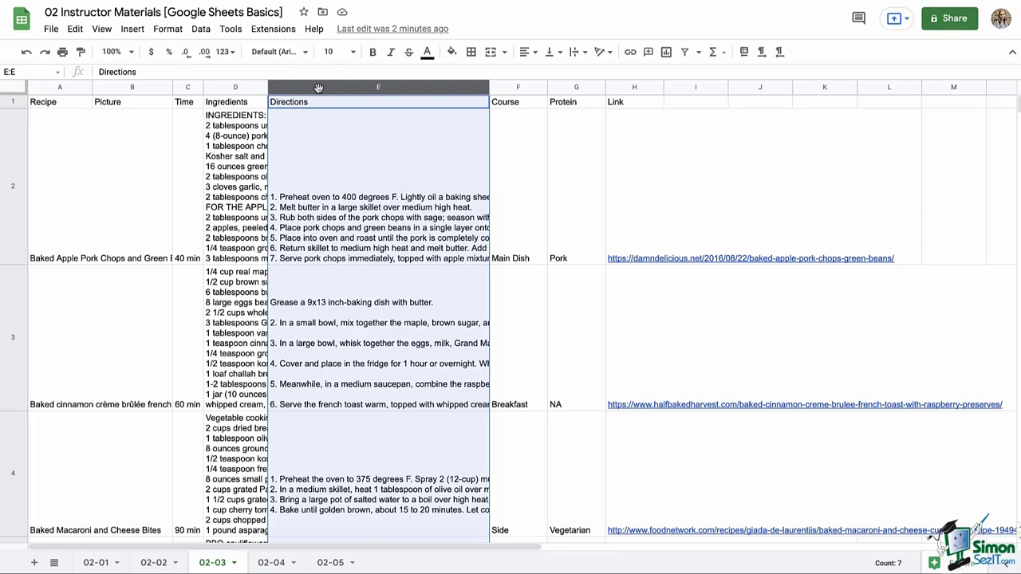
right_click(318, 88)
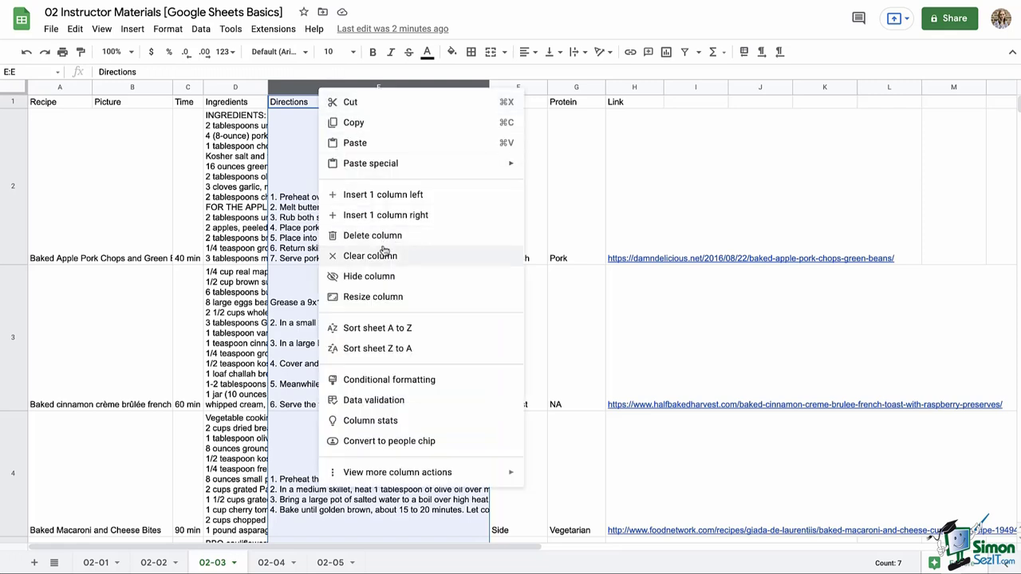
left_click(401, 277)
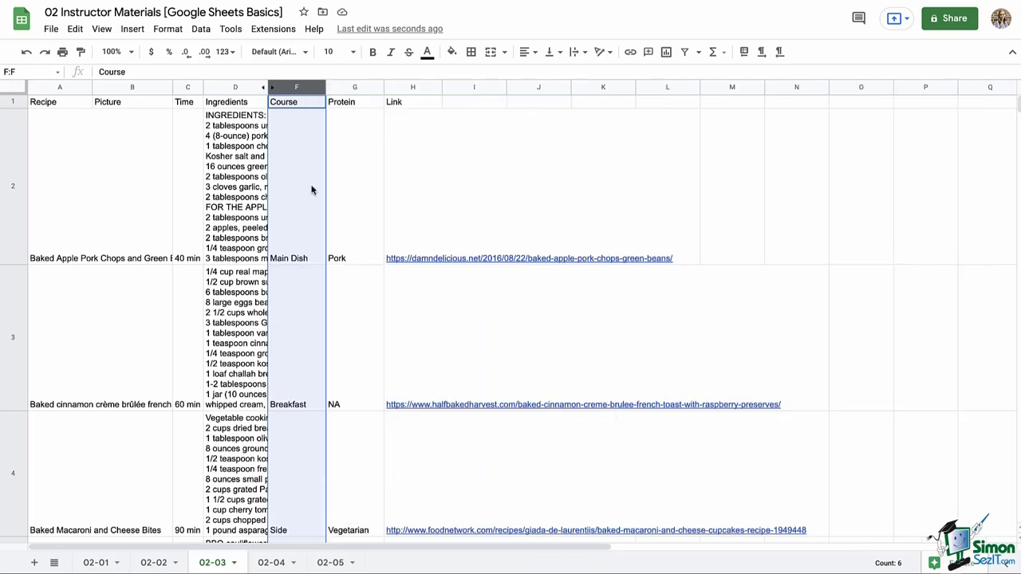
left_click(296, 105)
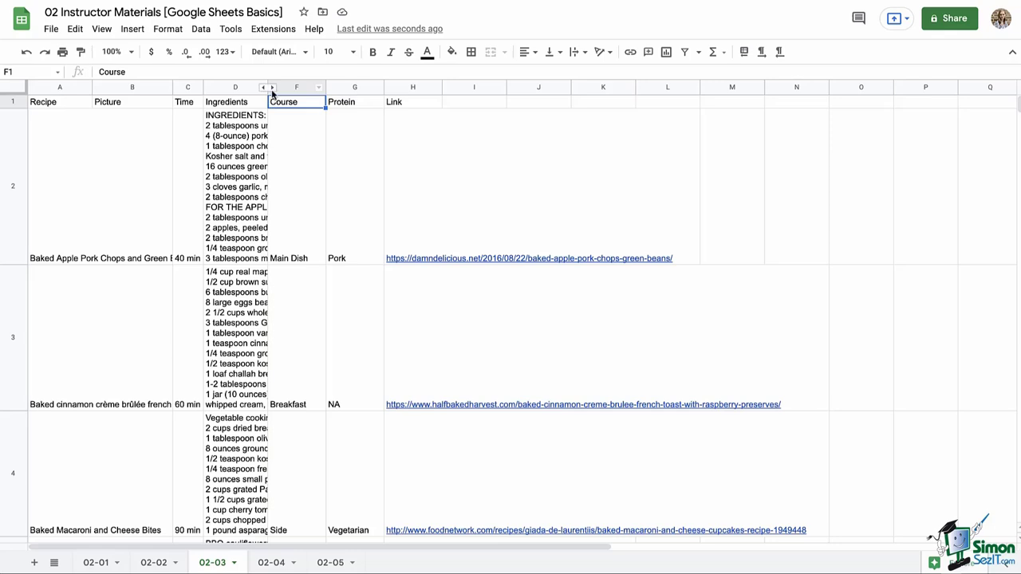
left_click(271, 89)
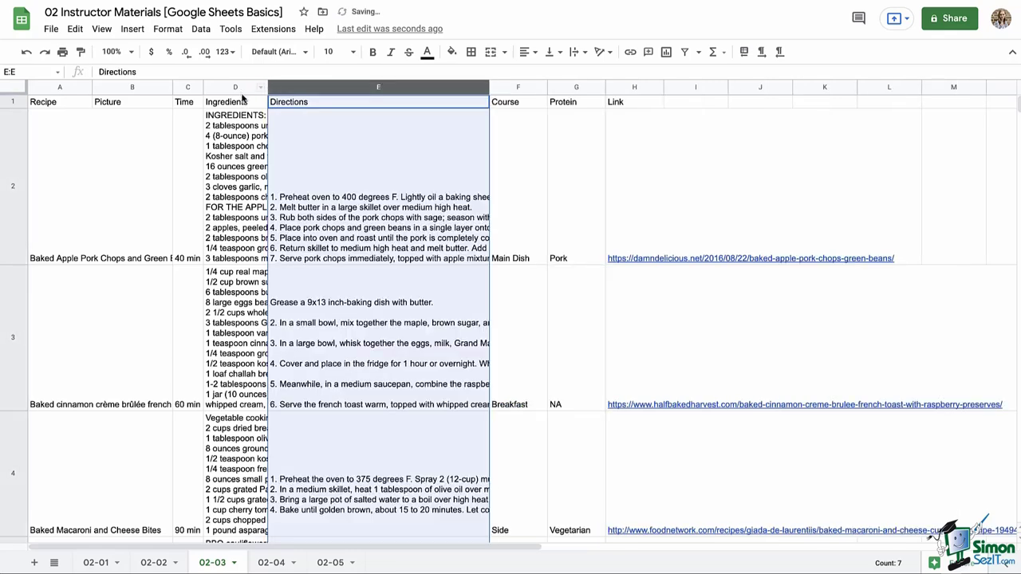
- Hide the Ingredients and Directions columns D to E together and unhide both again
left_click(243, 102)
left_click_drag(241, 89, 296, 87)
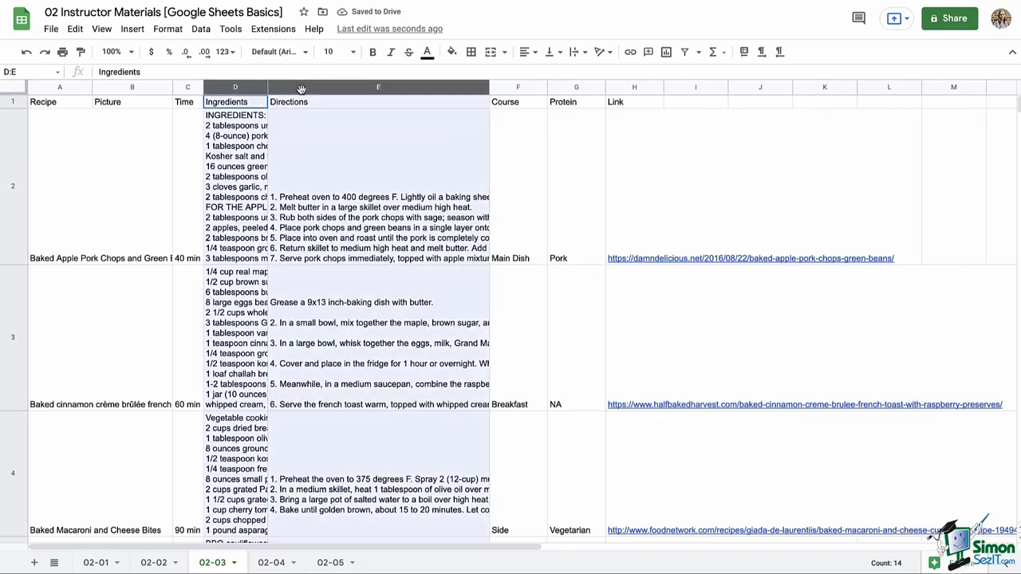
right_click(296, 88)
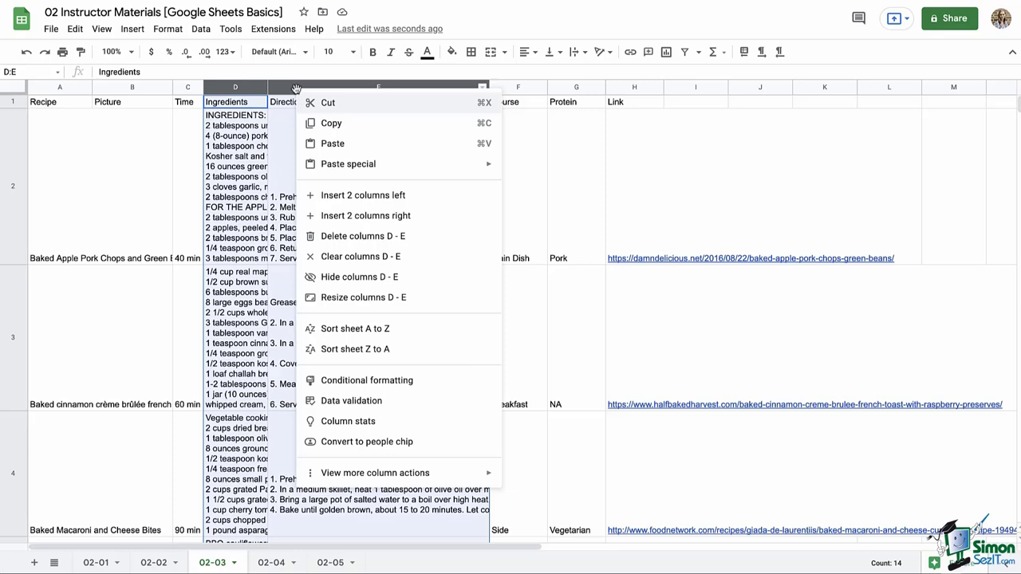
left_click(379, 276)
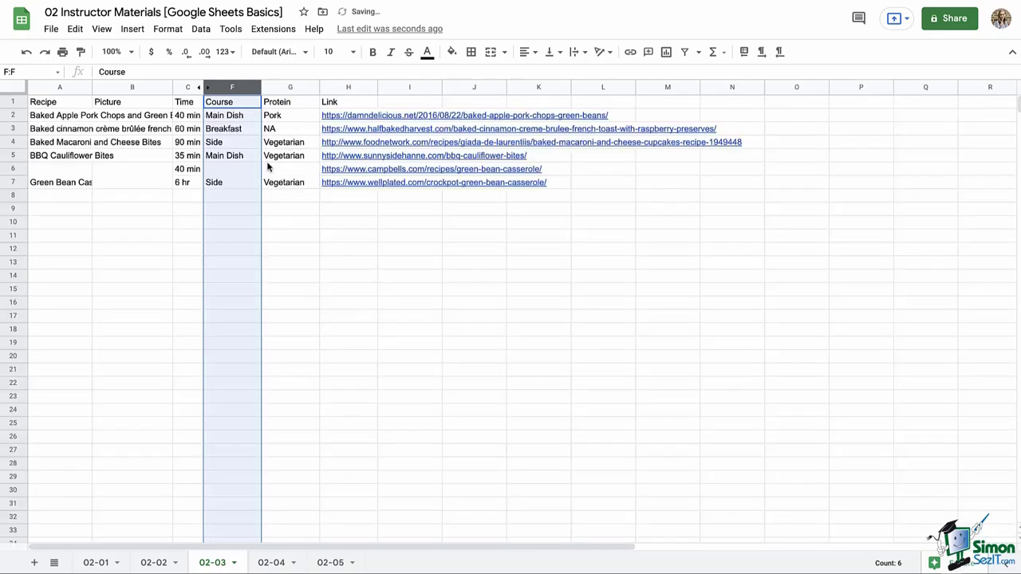
left_click(218, 105)
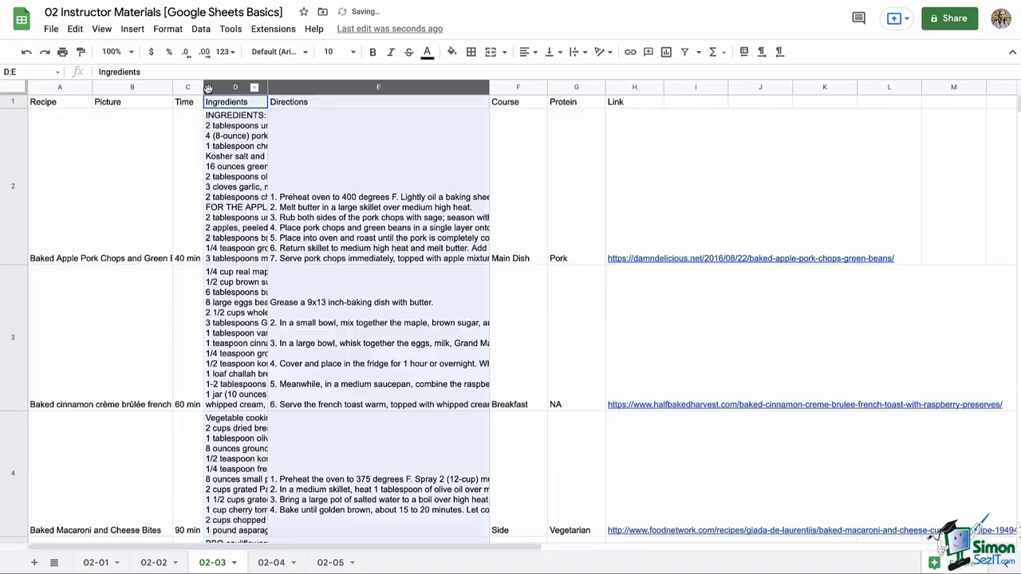
left_click(208, 87)
left_click(229, 107)
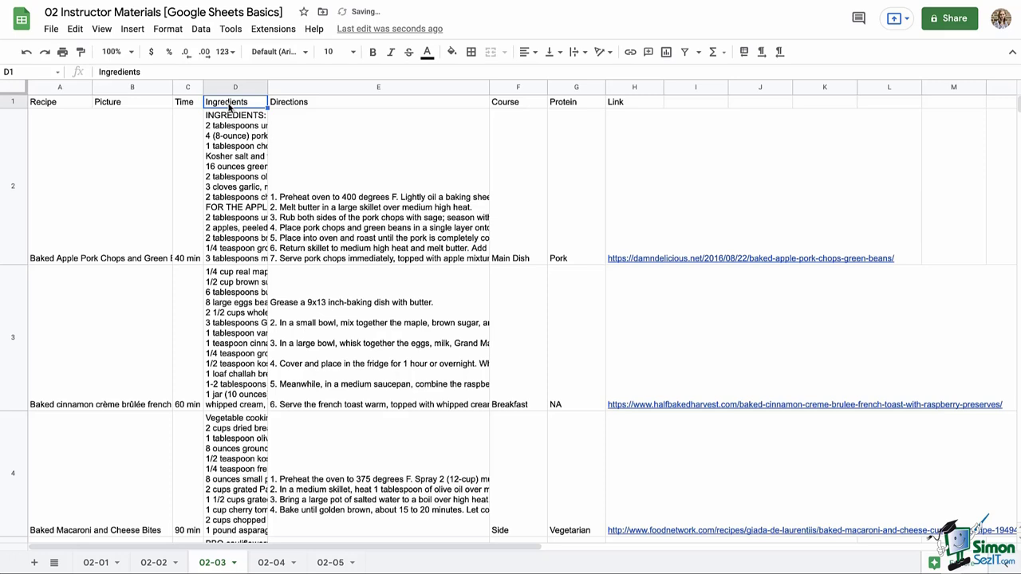
- Group the Ingredients and Directions columns D to E
left_click_drag(234, 88, 280, 88)
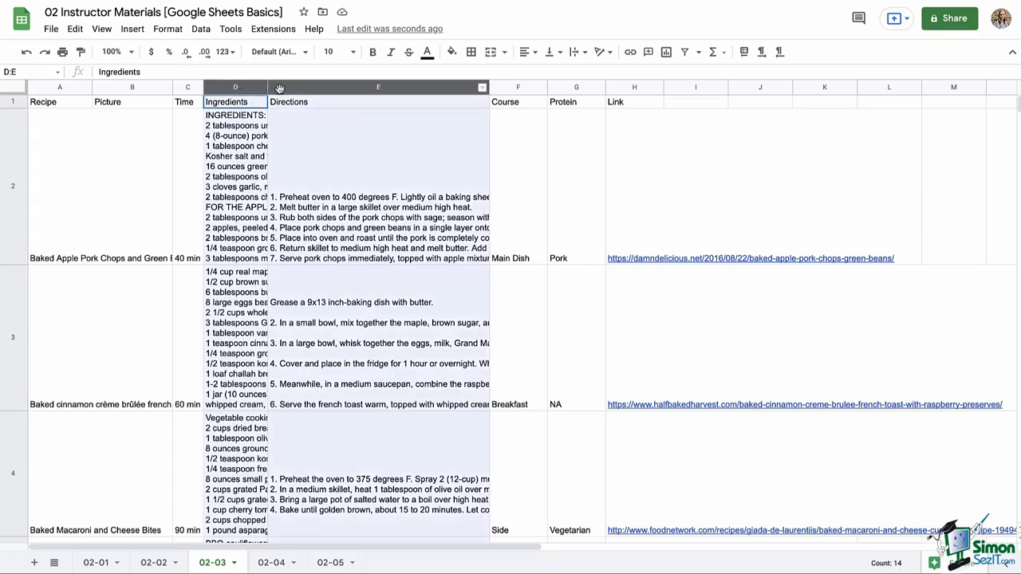
right_click(280, 88)
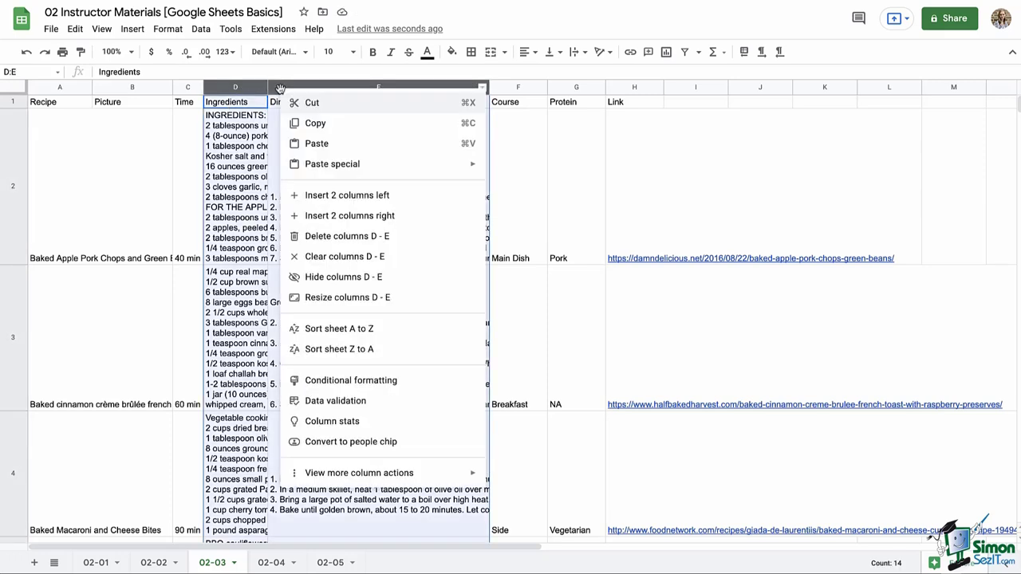
mouse_move(393, 479)
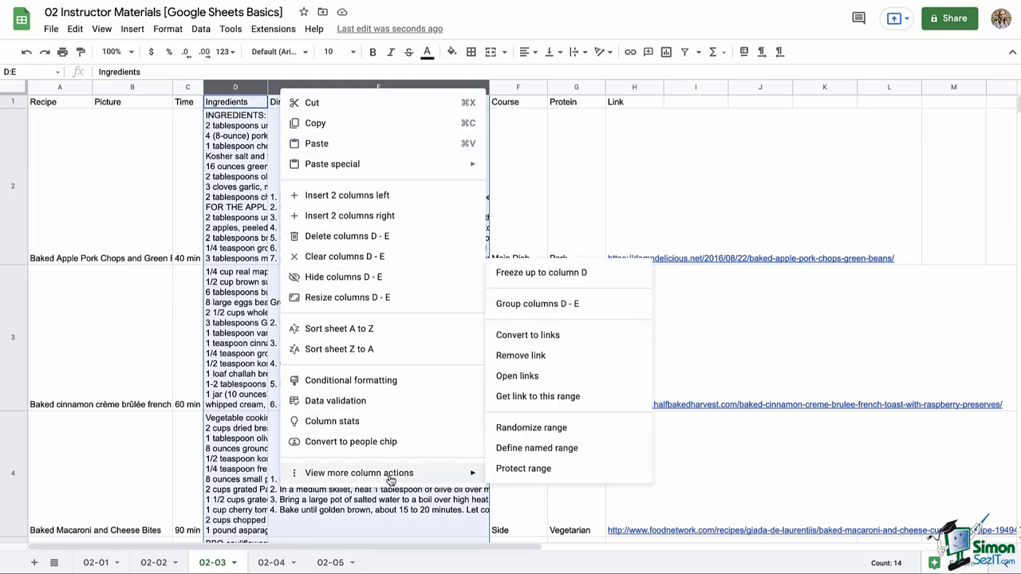
left_click(514, 304)
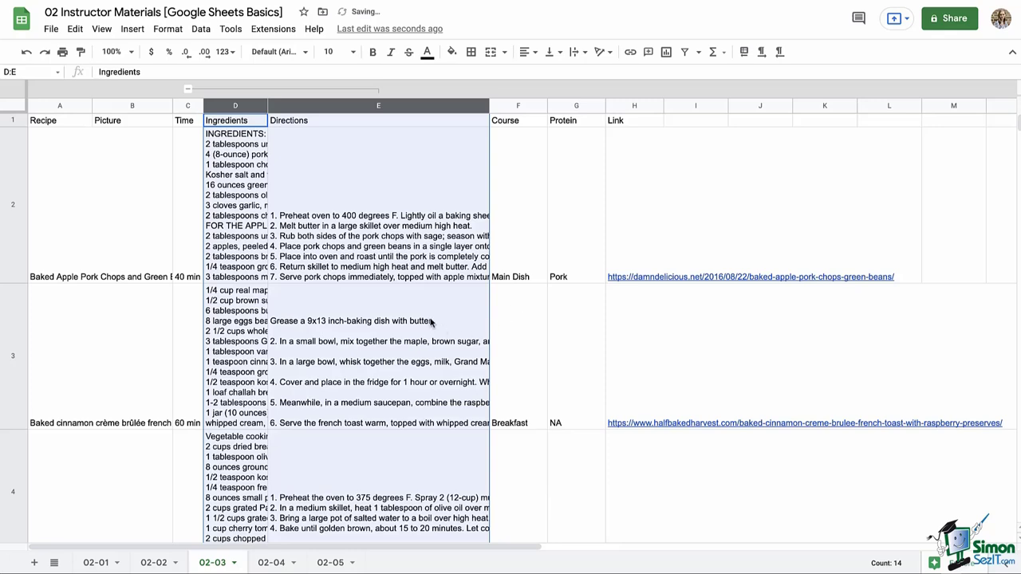
- Collapse the group of the Ingredients and Directions columns and expand it again
left_click(225, 124)
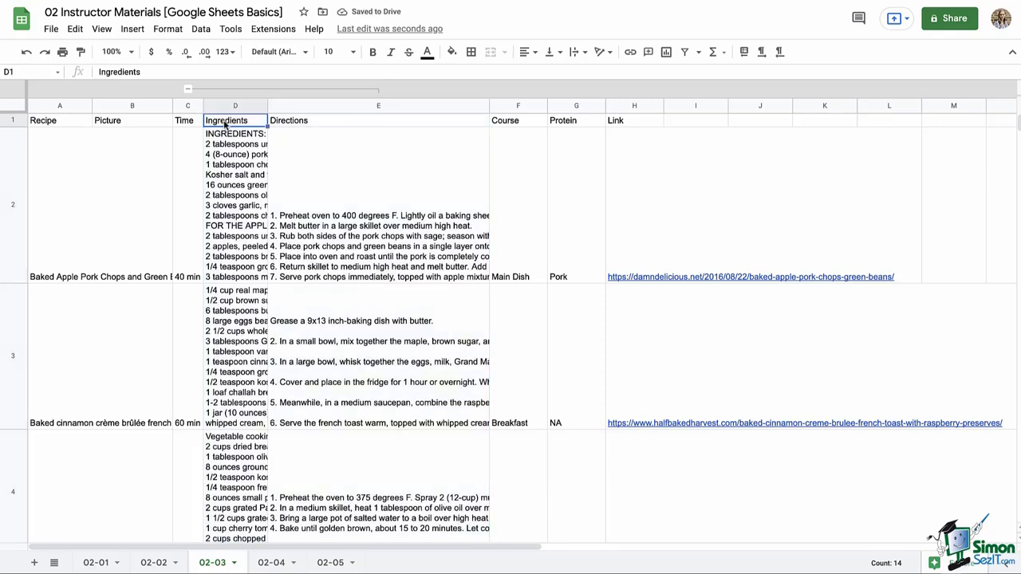
left_click(189, 90)
left_click(188, 90)
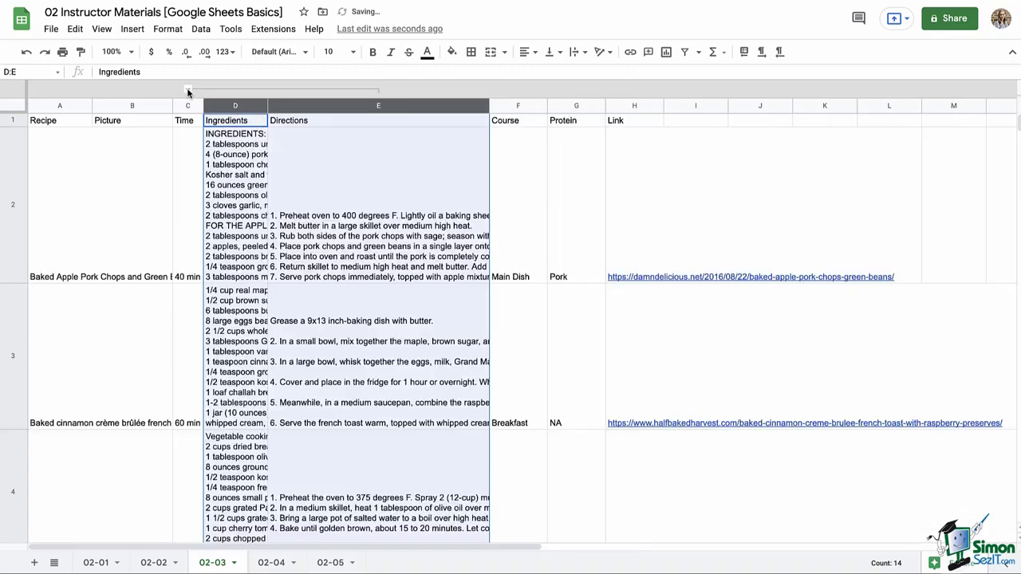
left_click(188, 90)
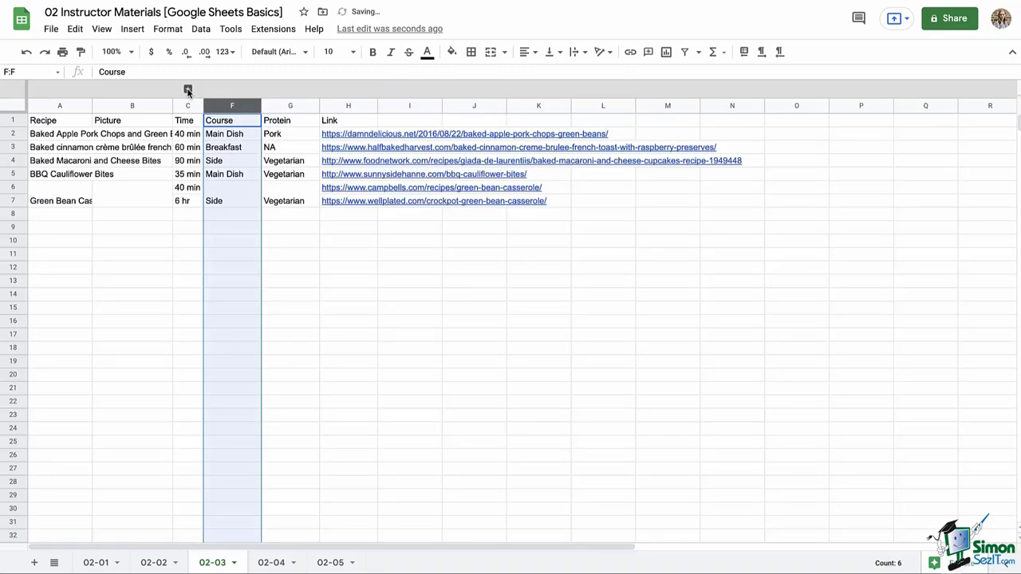
left_click(188, 90)
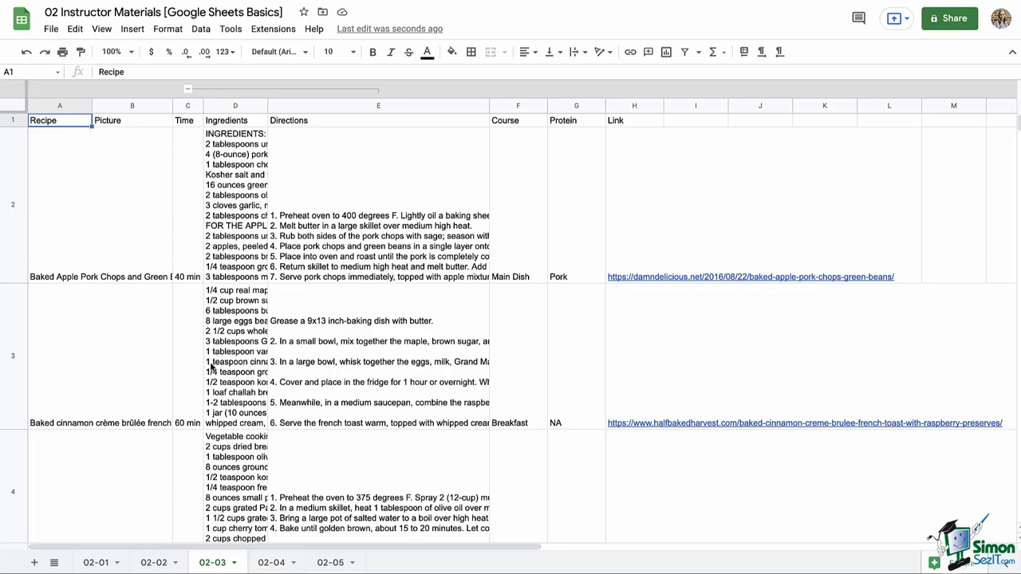
- Freeze the sheet up to the Recipe column A
scroll(210, 362, "down", 10)
scroll(210, 361, "up", 10)
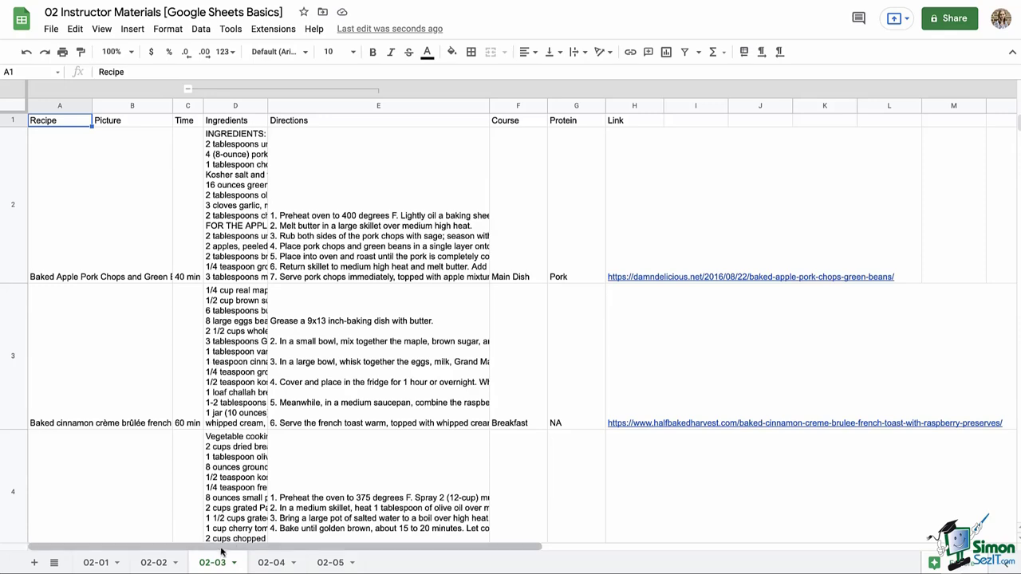
left_click_drag(264, 547, 149, 554)
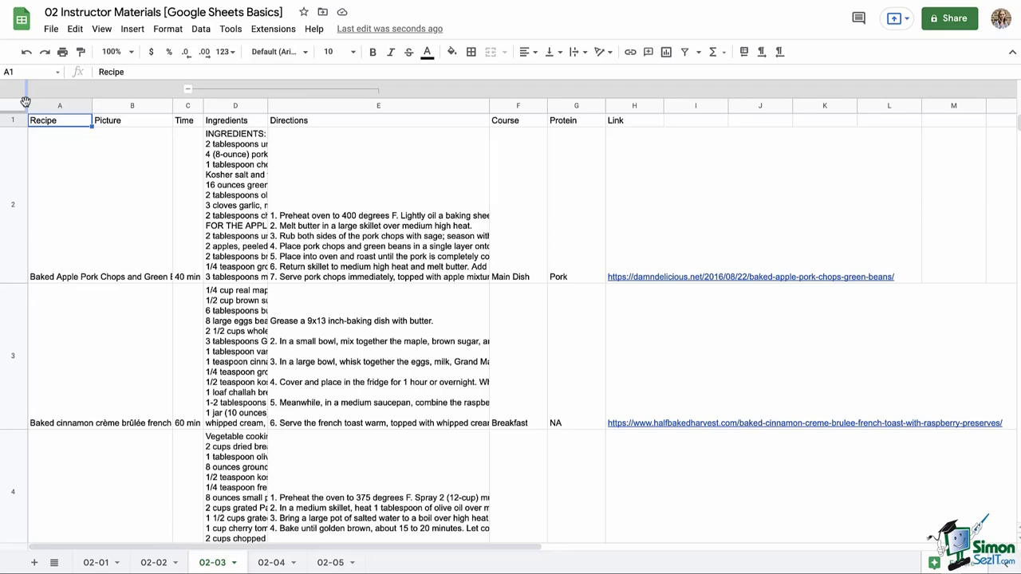
left_click_drag(25, 102, 94, 366)
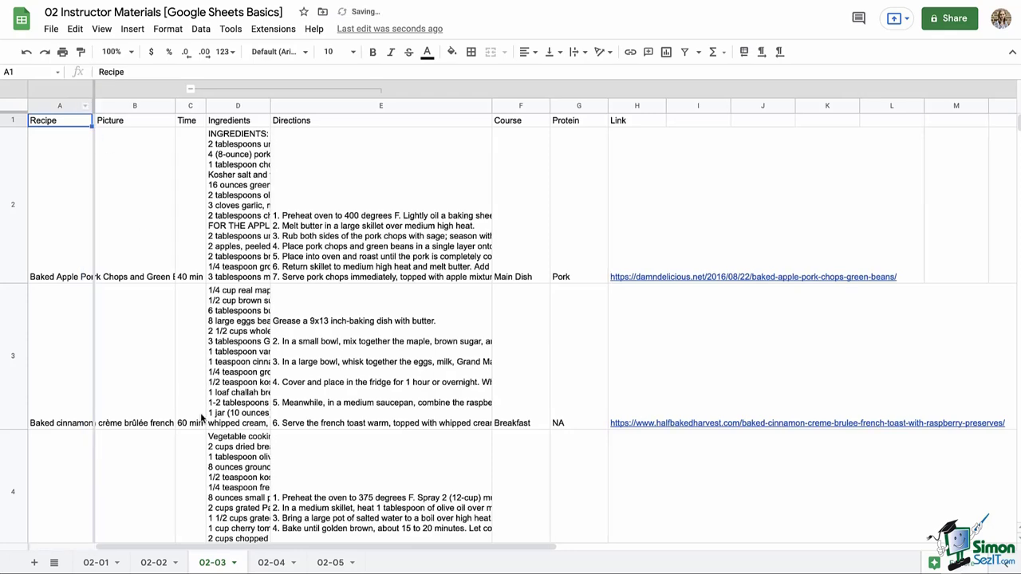
mouse_move(200, 551)
left_mouse_down()
mouse_move(295, 548)
mouse_move(181, 550)
left_mouse_up()
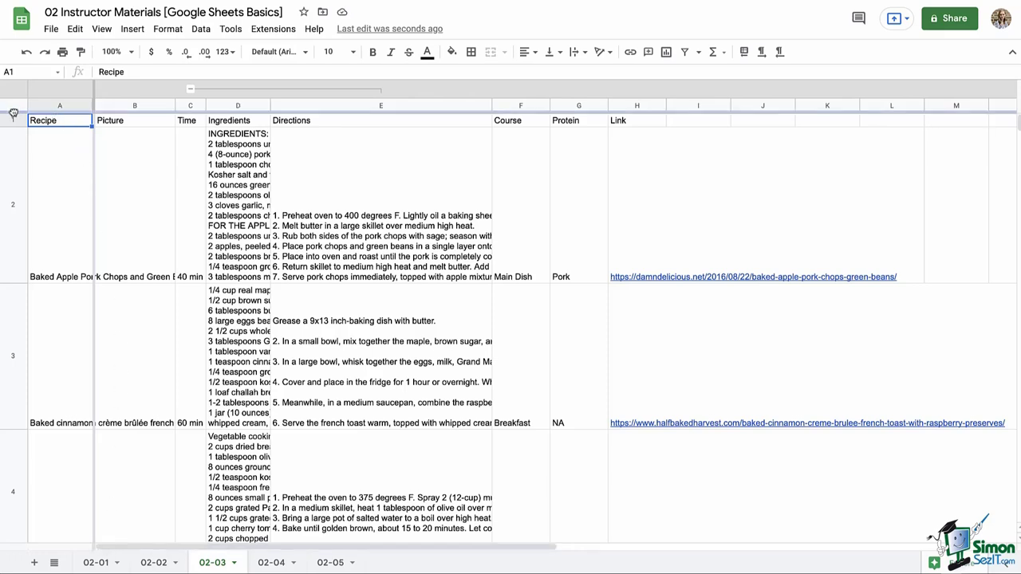
- Freeze the header row 1 and check it against the recipe rows further down the sheet
left_click_drag(14, 114, 23, 130)
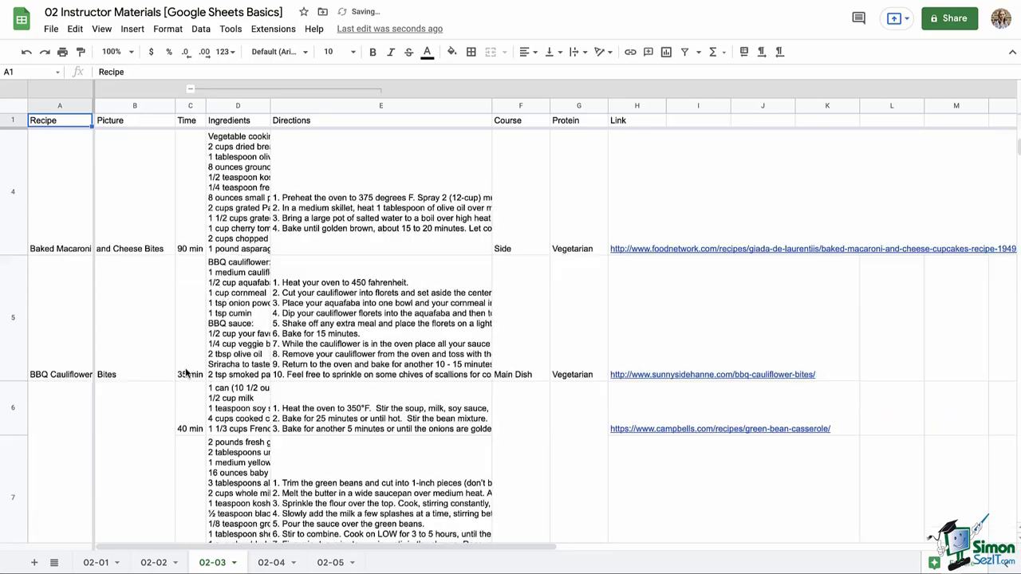
scroll(185, 373, "down", 5)
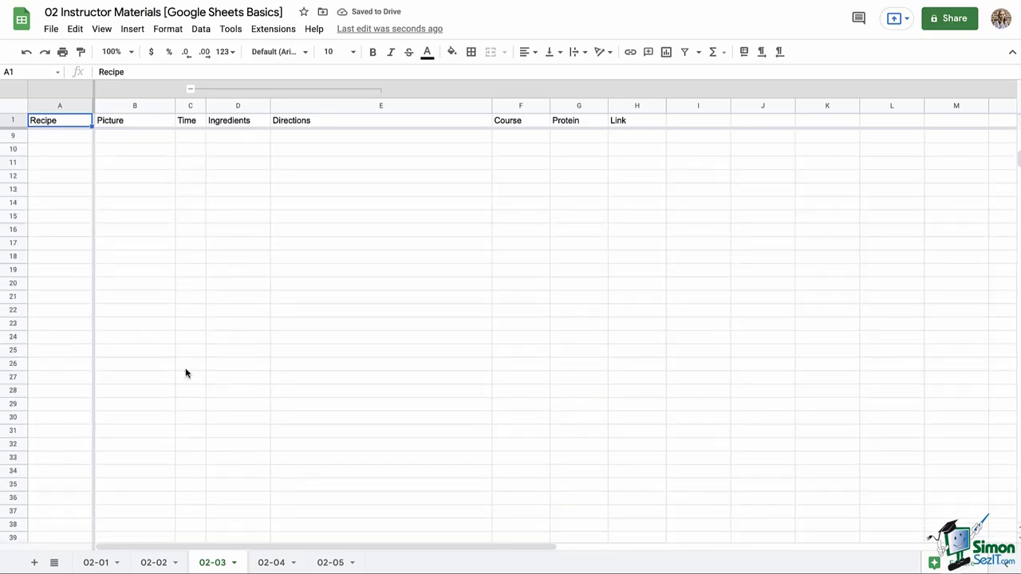
scroll(185, 373, "up", 5)
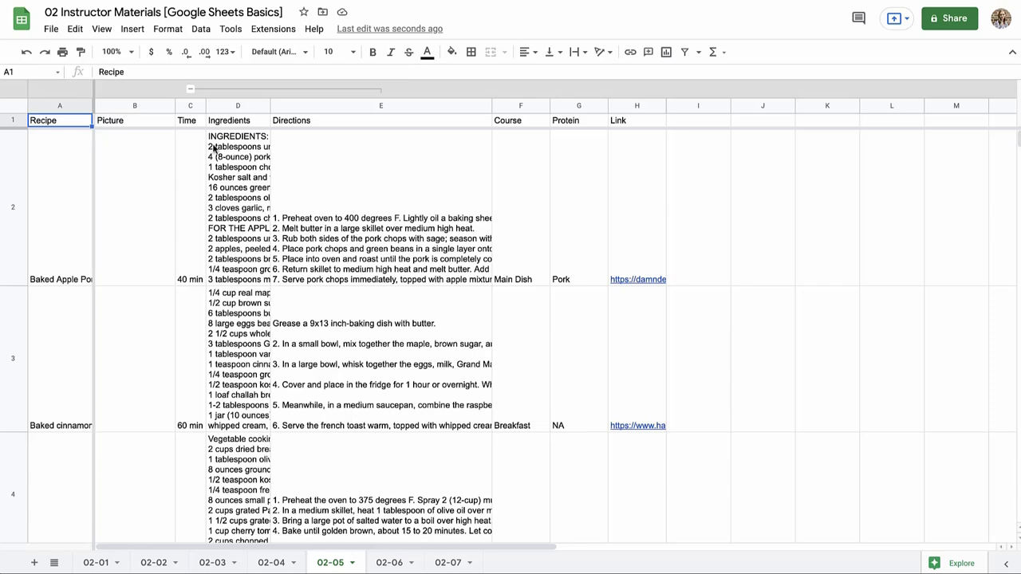
- Open the spreadsheet themes, try Simple Light, return to Standard and look at its customization options
left_click(174, 29)
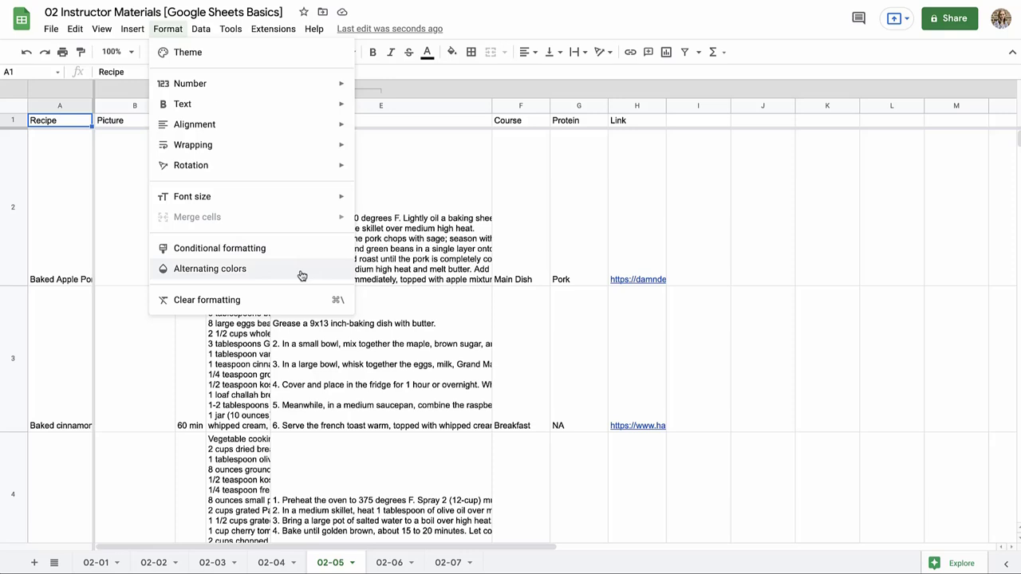
left_click(290, 53)
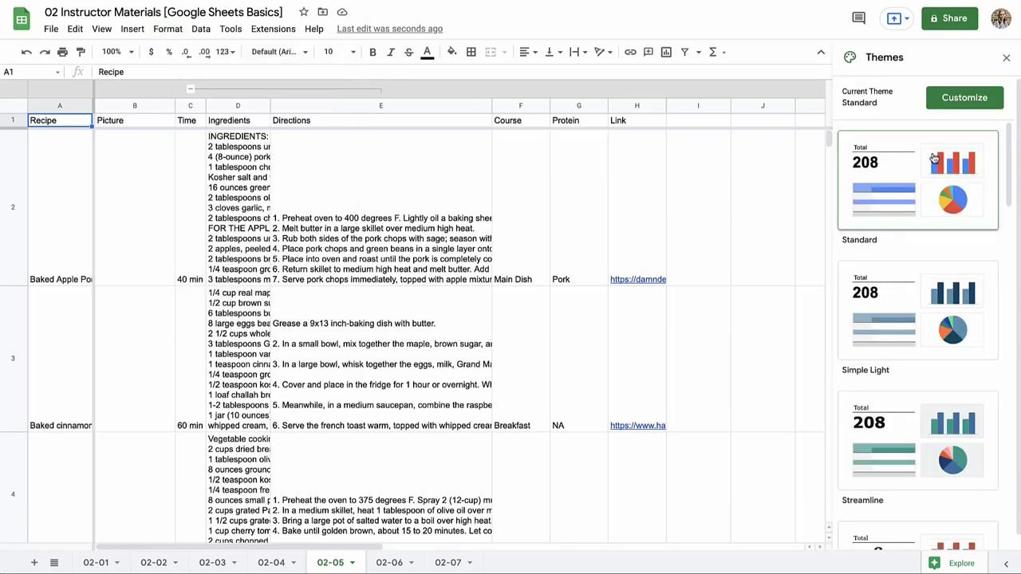
left_click(945, 292)
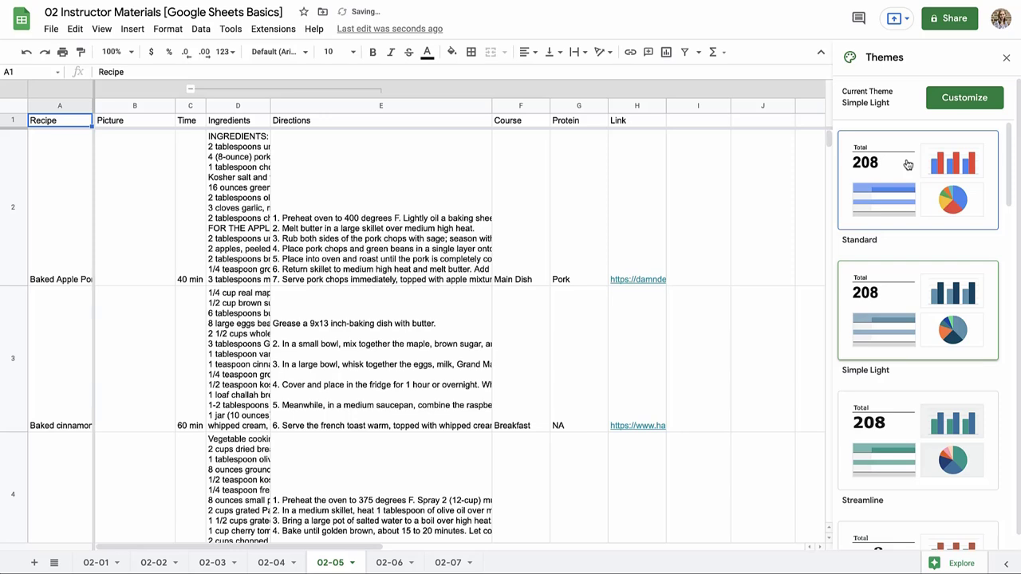
left_click(908, 165)
left_click(957, 96)
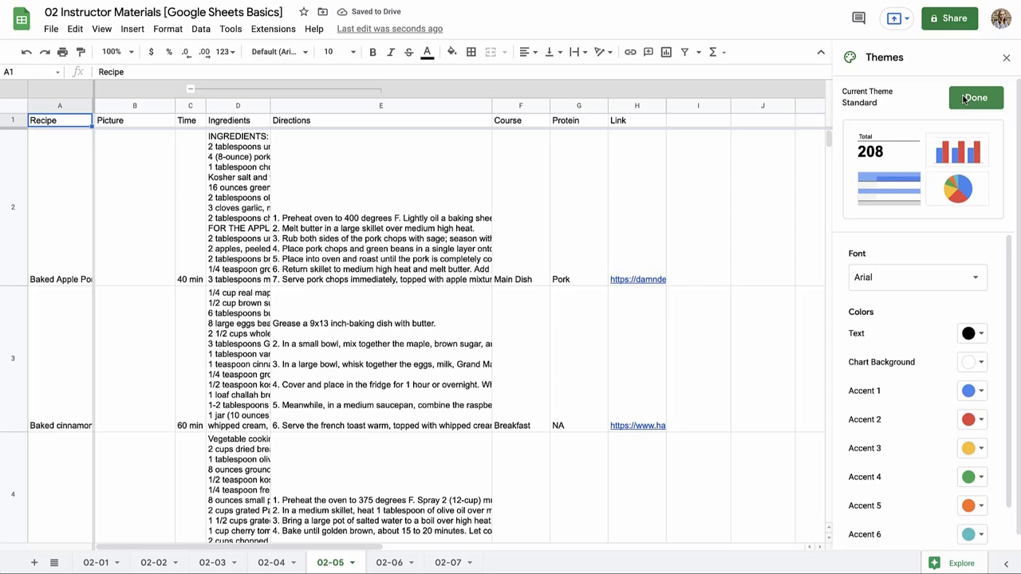
left_click(964, 98)
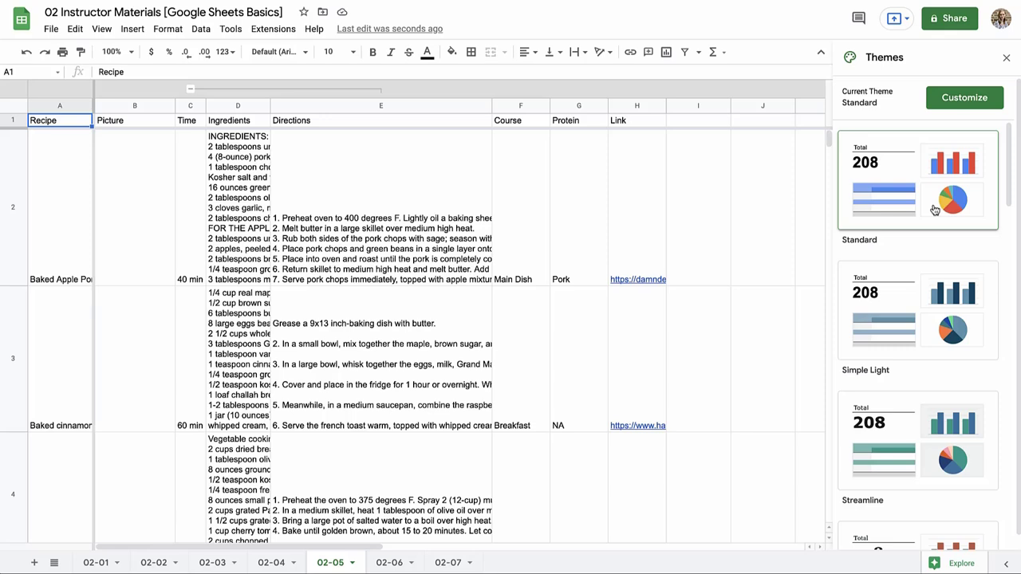
- Apply the Streamline theme and customize its font to Georgia
scroll(929, 284, "down", 4)
left_click(929, 283)
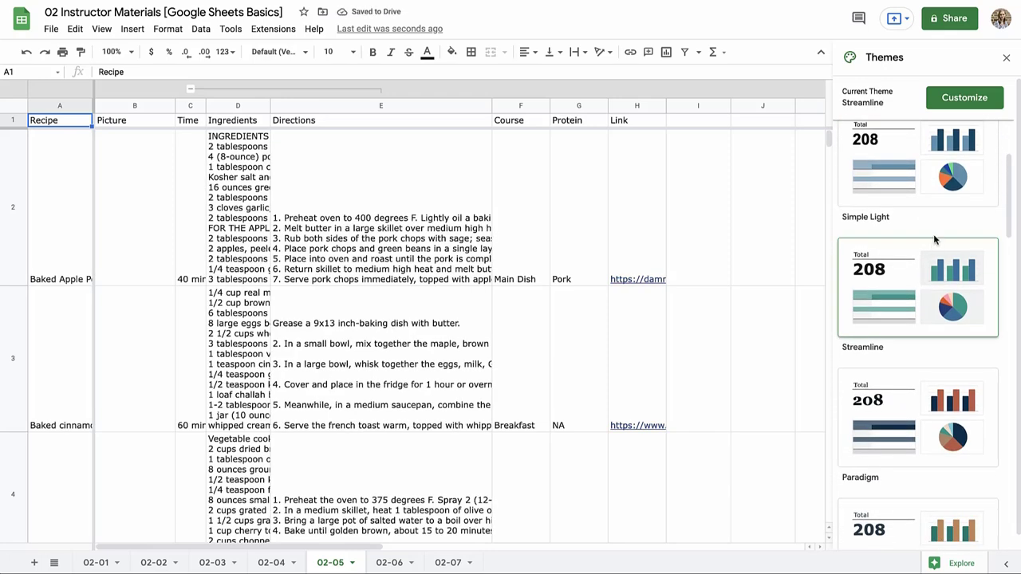
left_click(960, 106)
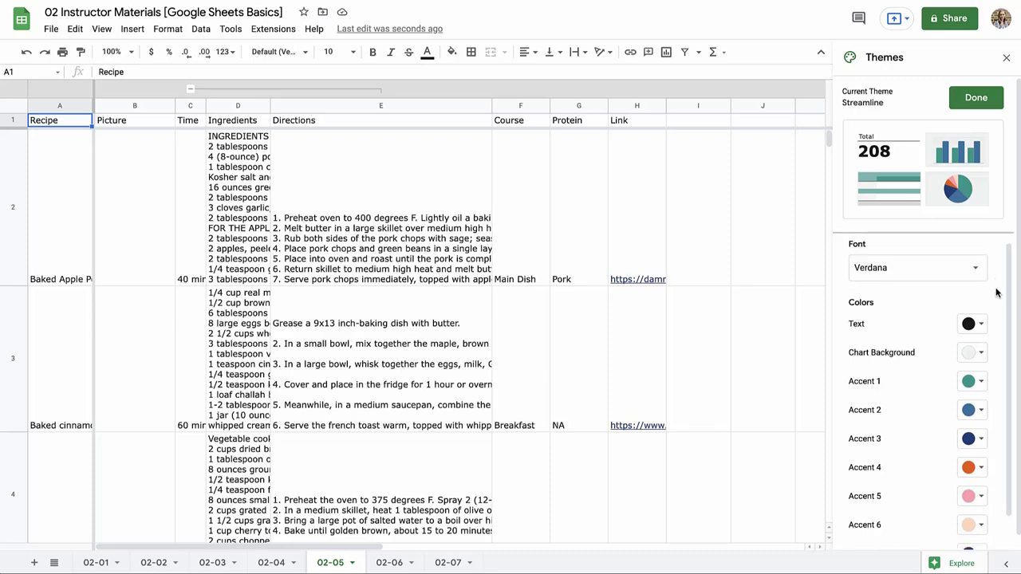
left_click(973, 285)
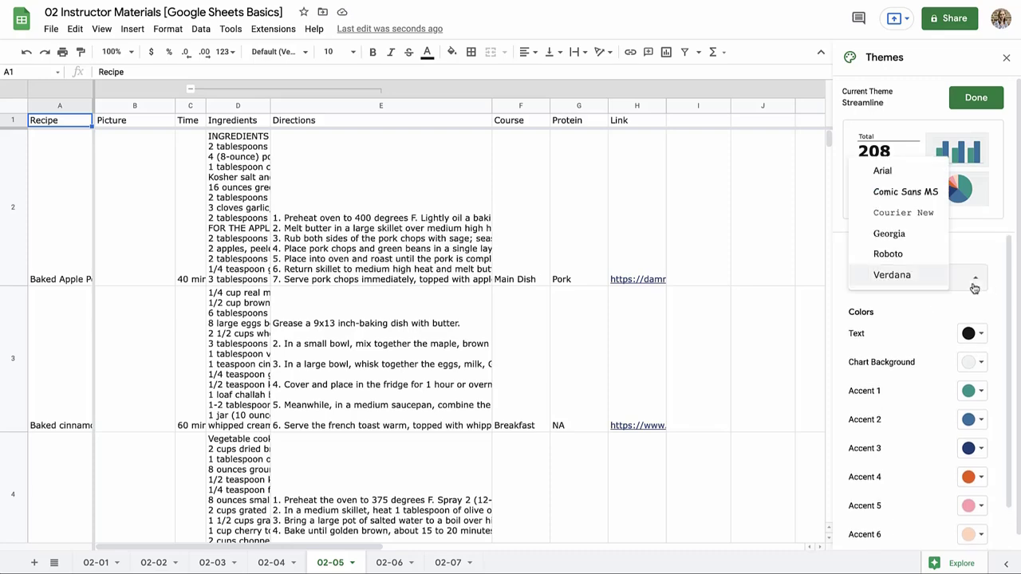
left_click(887, 254)
left_click(892, 270)
left_click(894, 255)
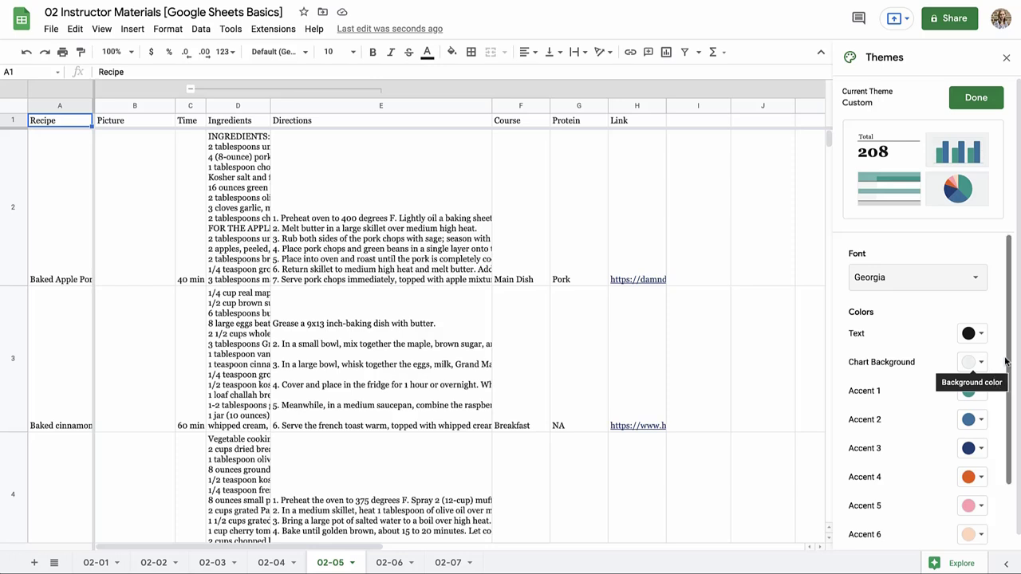
scroll(998, 364, "down", 2)
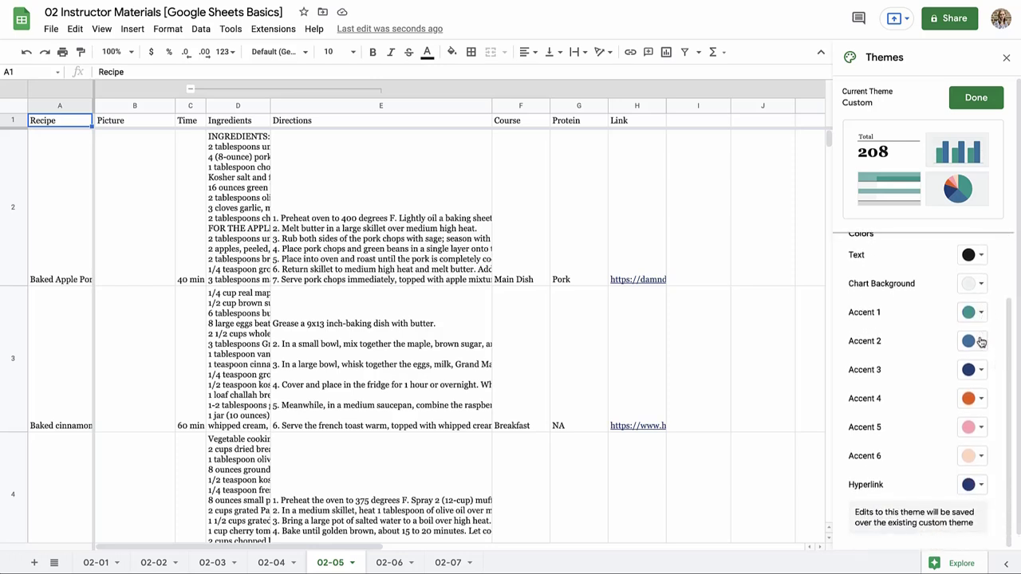
- Add the hex color #1f3e78 as a custom color for the theme's hyperlinks
left_click(978, 486)
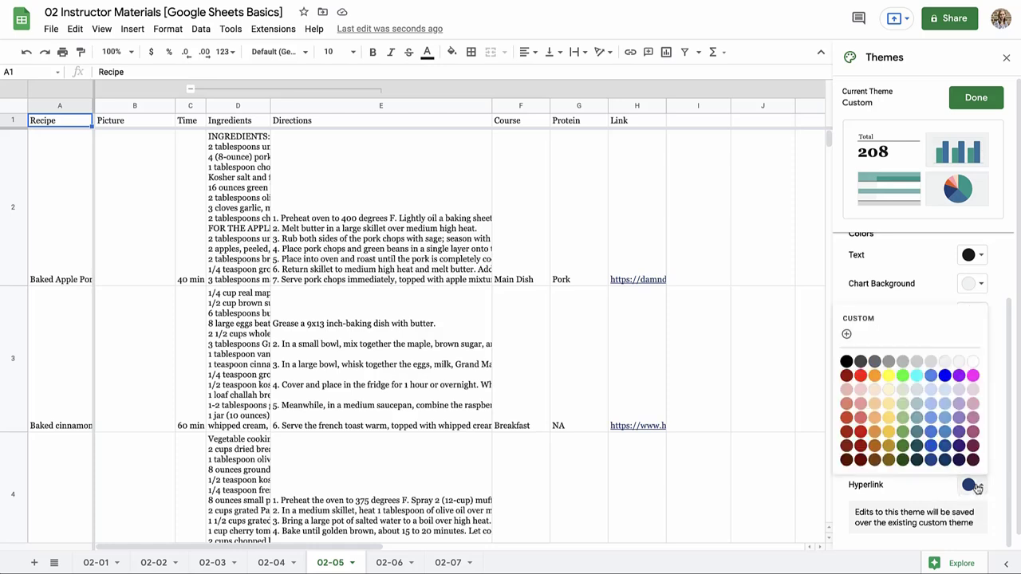
left_click(847, 336)
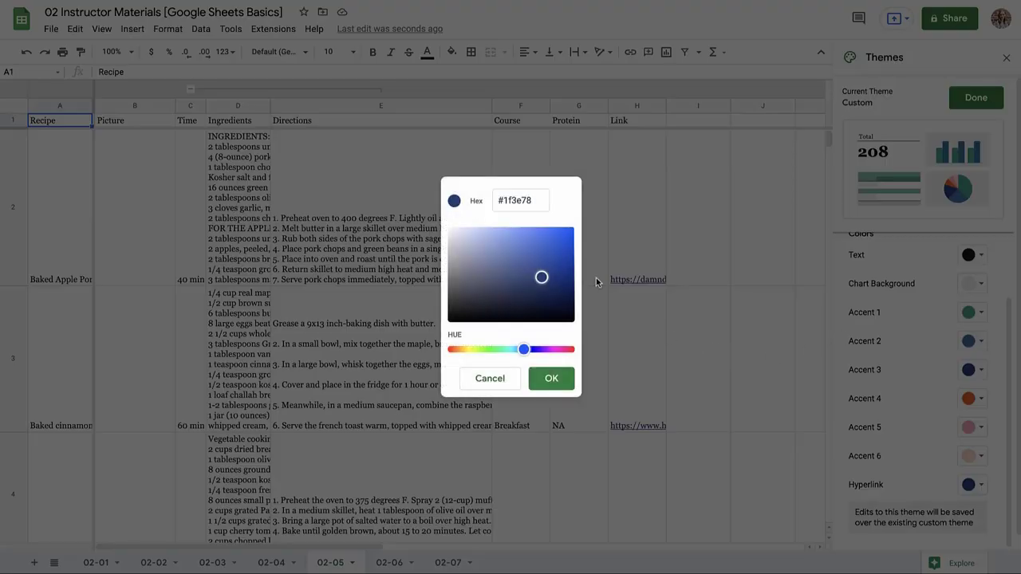
double_click(515, 203)
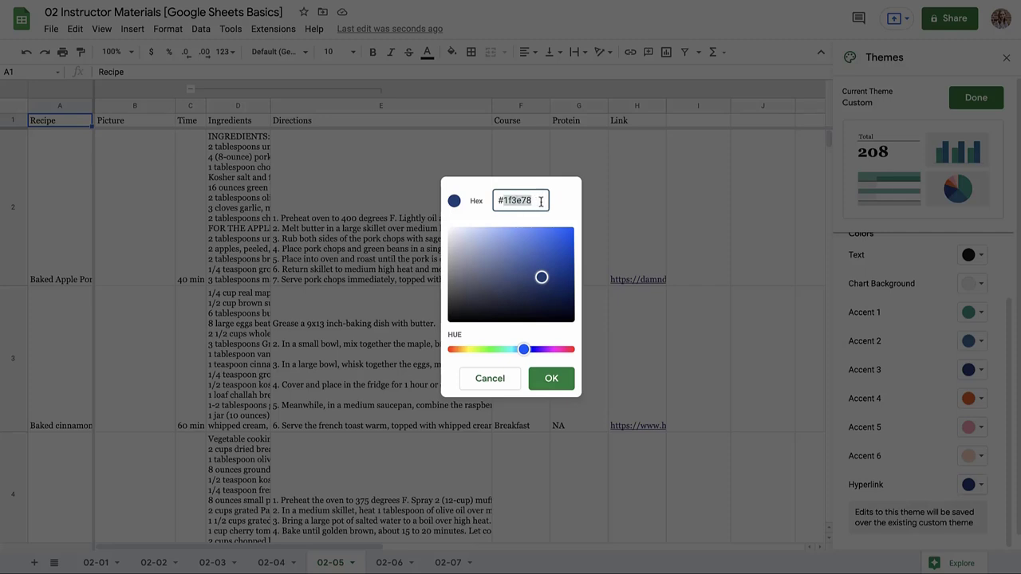
left_click(540, 201)
left_click(549, 381)
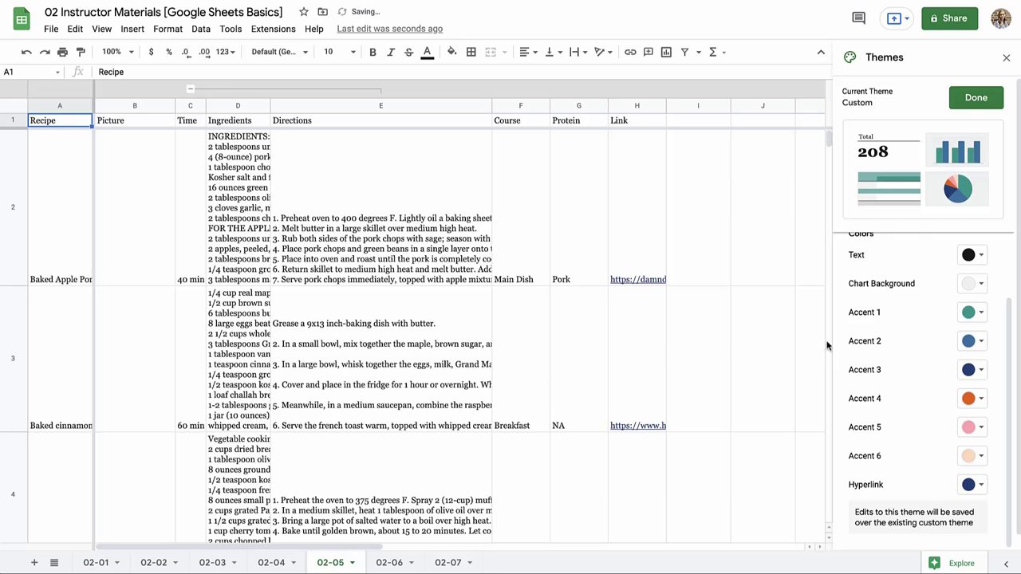
- Set the theme's hyperlink color to green, finish the customization and close the theme settings
left_click(976, 487)
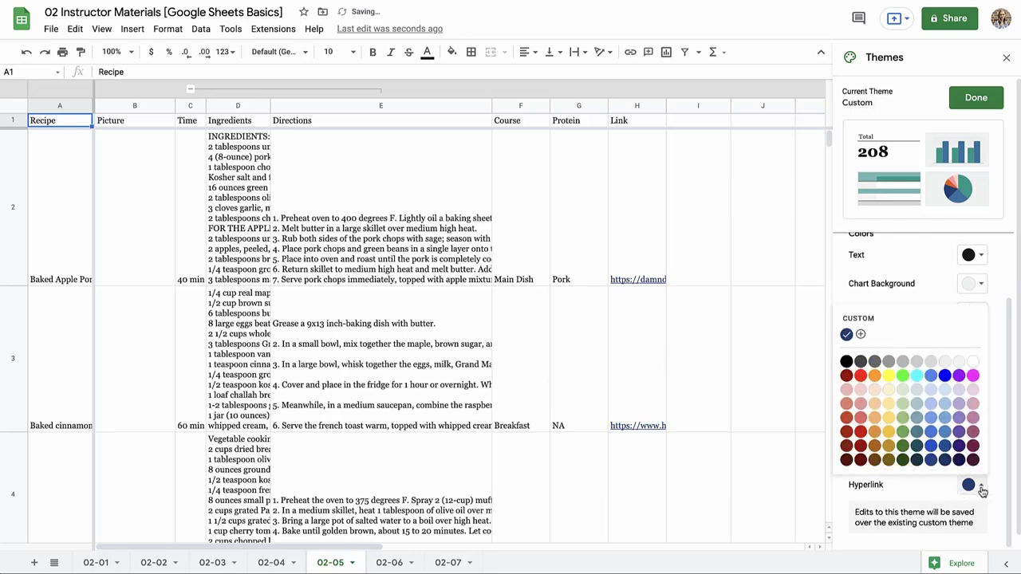
left_click(904, 432)
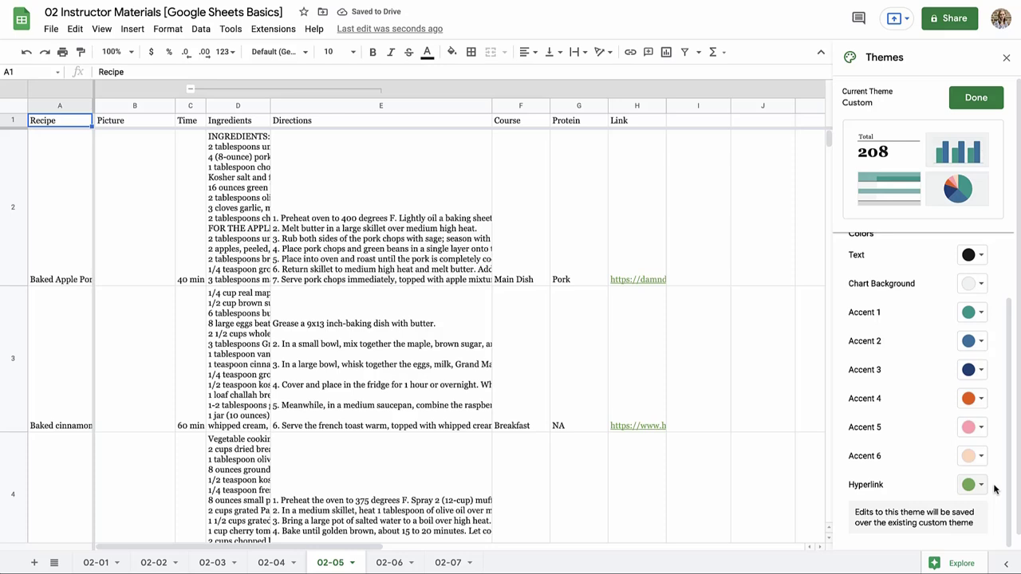
left_click(966, 104)
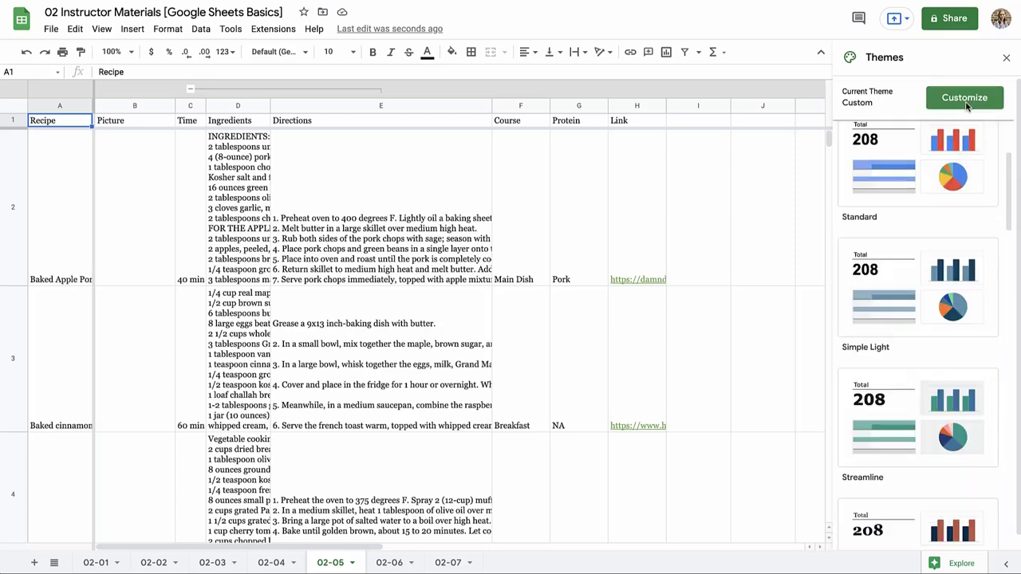
left_click(1007, 61)
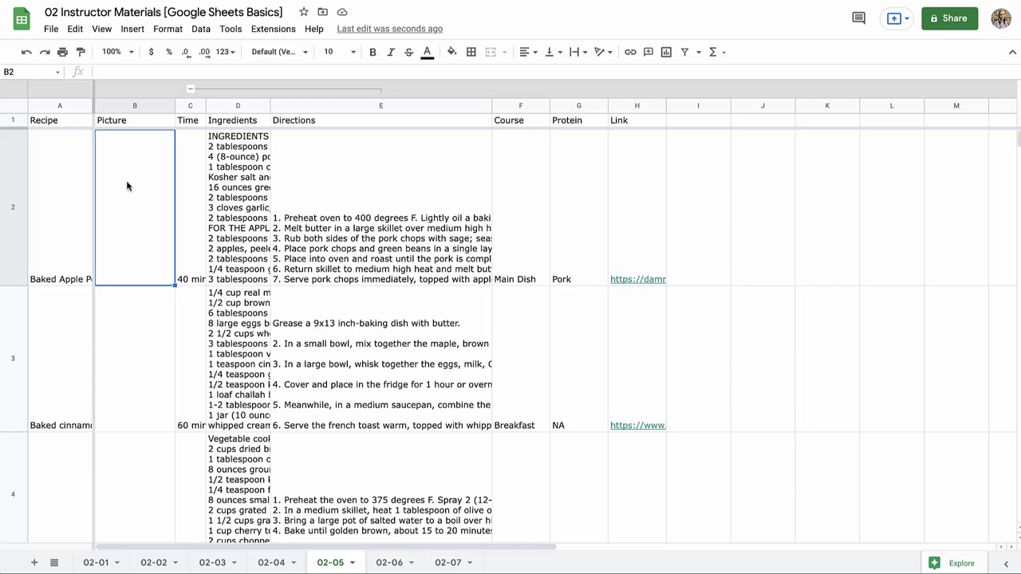
- Start applying alternating colors to the recipe table and pick the whole sheet, 1:1000, as the data range
left_click(170, 33)
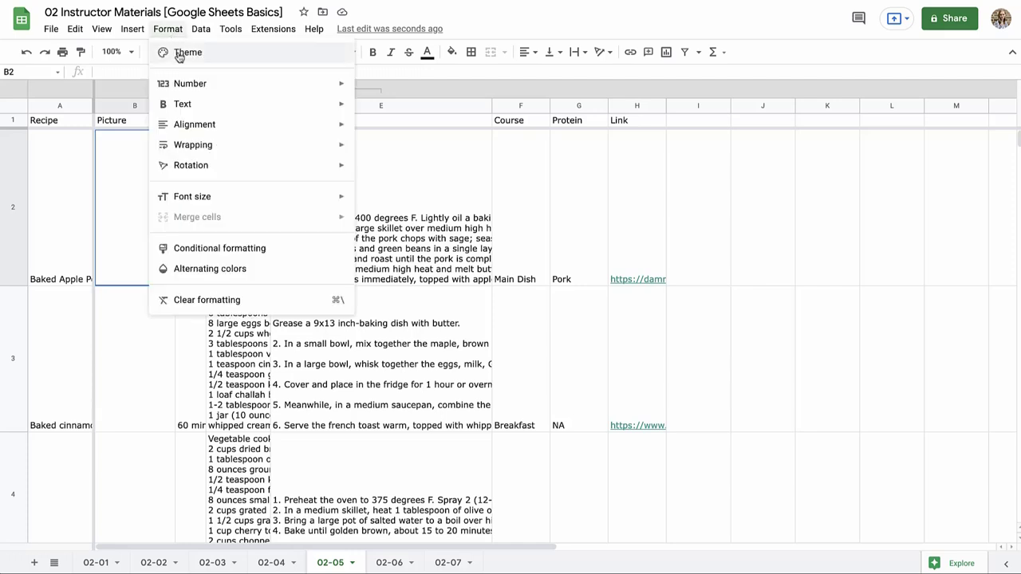
left_click(267, 270)
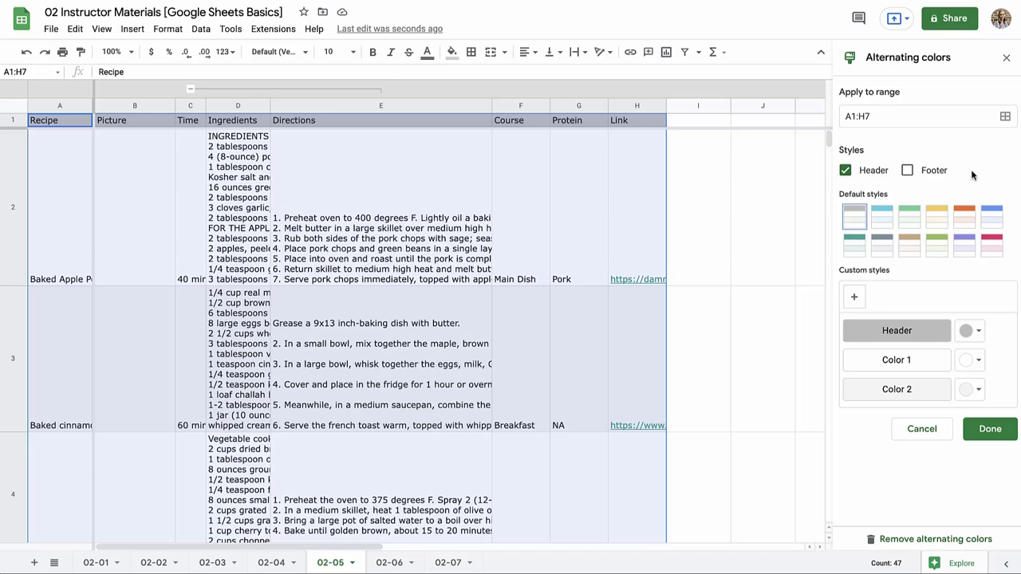
left_click(1004, 118)
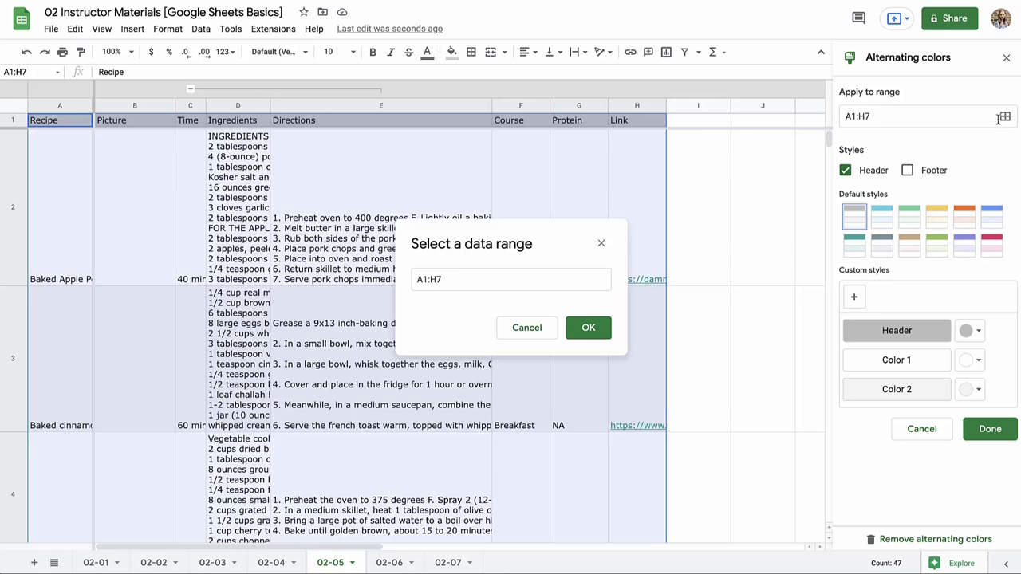
left_click(431, 279)
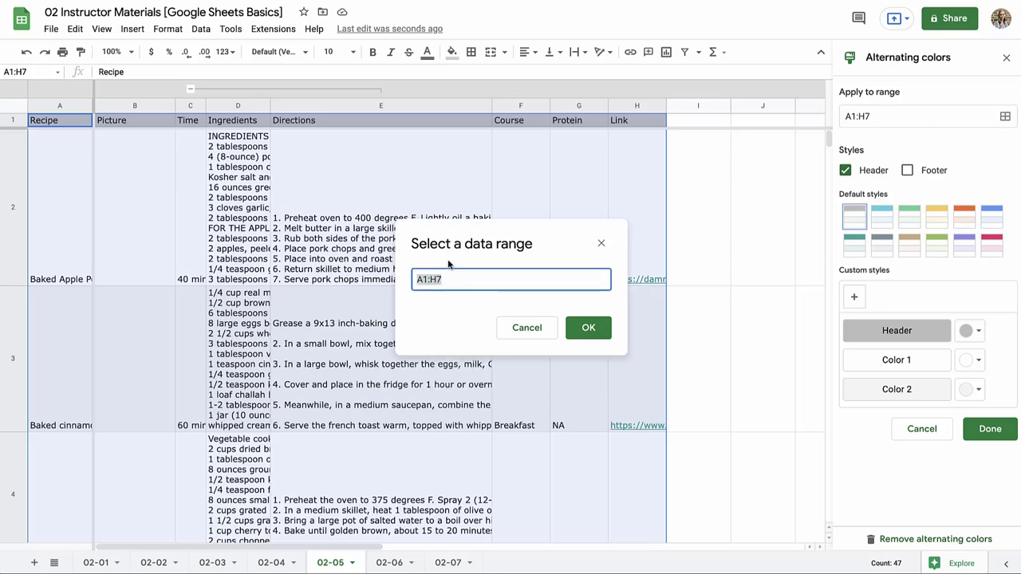
key("BackSpace")
left_click(13, 107)
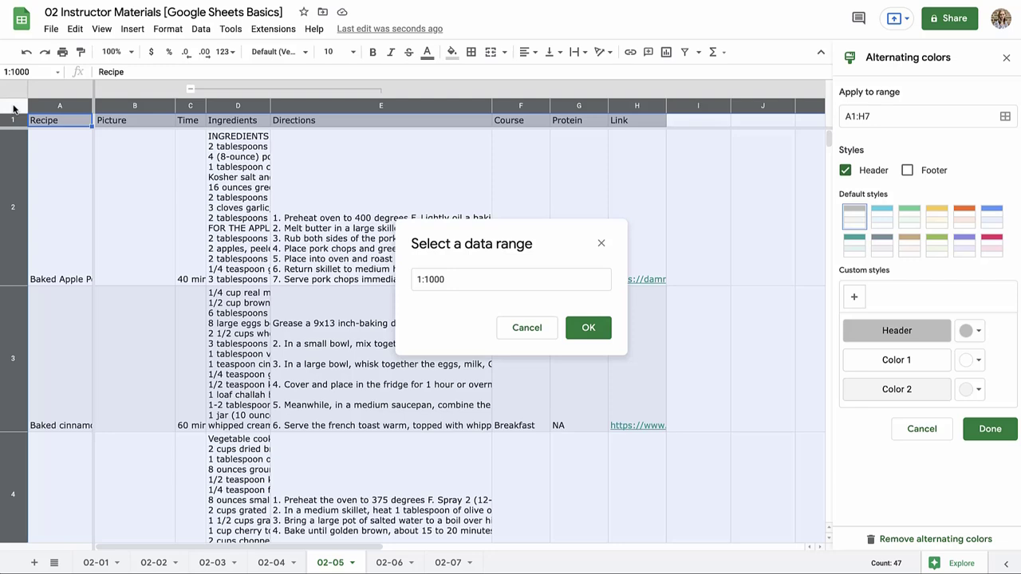
- Try a partial data range, B2:E3, for the alternating colors
left_click_drag(446, 279, 395, 285)
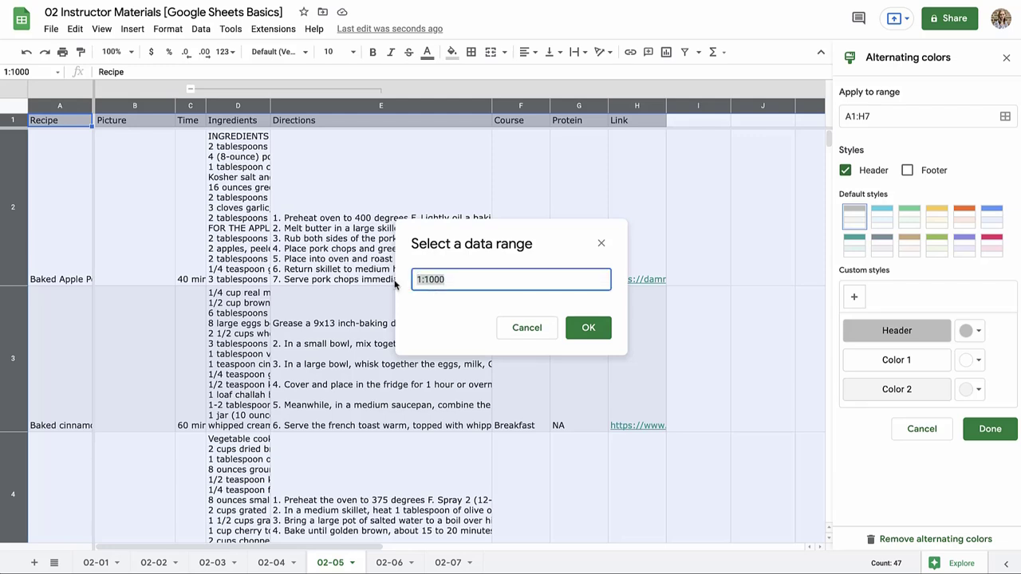
key("BackSpace")
left_click_drag(136, 235, 285, 361)
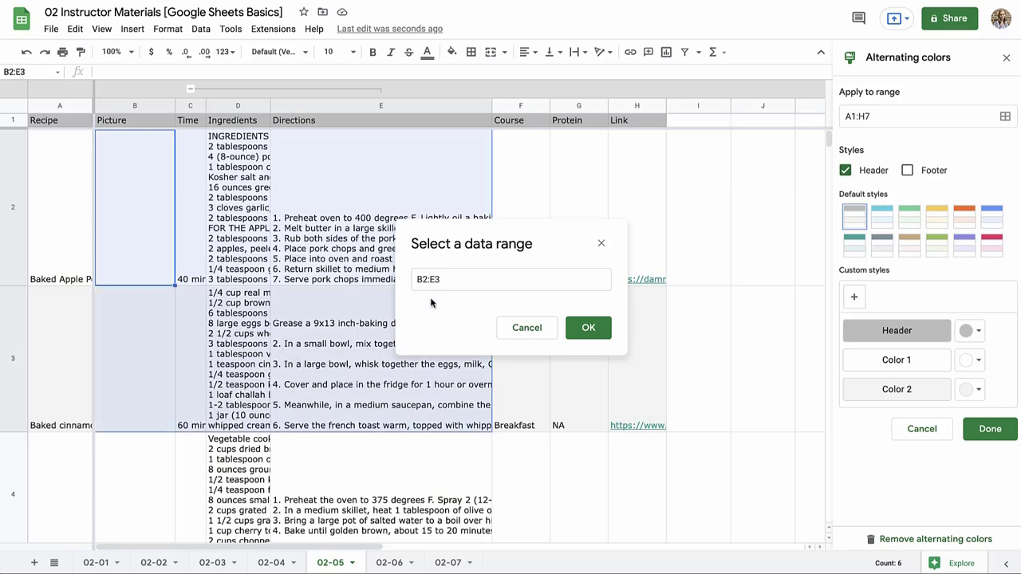
- Replace the alternating colors range with the whole sheet, 1:1000, and confirm it
left_click(447, 280)
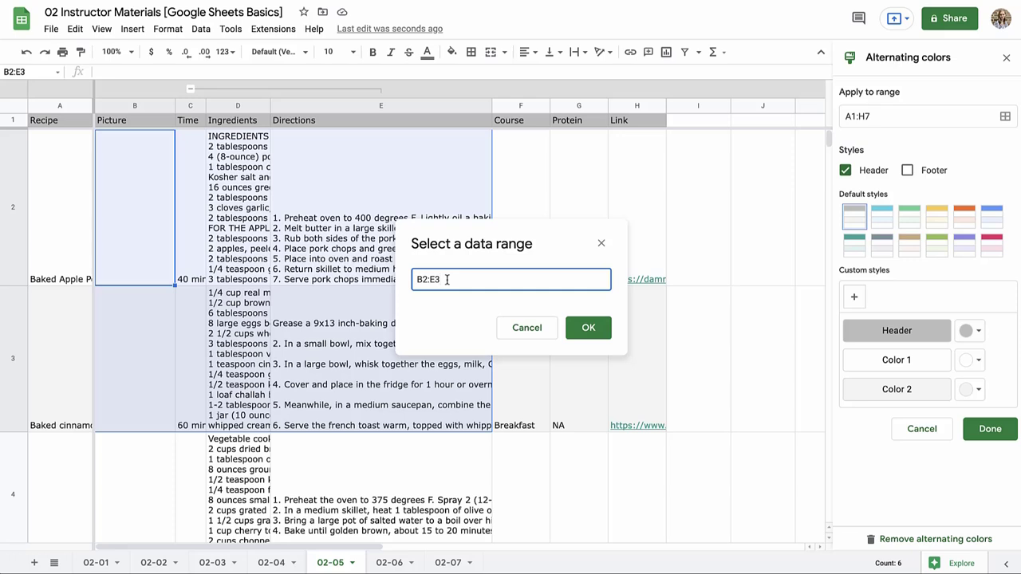
key("BackSpace")
key("BackSpace")
key("BackSpace")
key("BackSpace")
key("BackSpace")
left_click(14, 112)
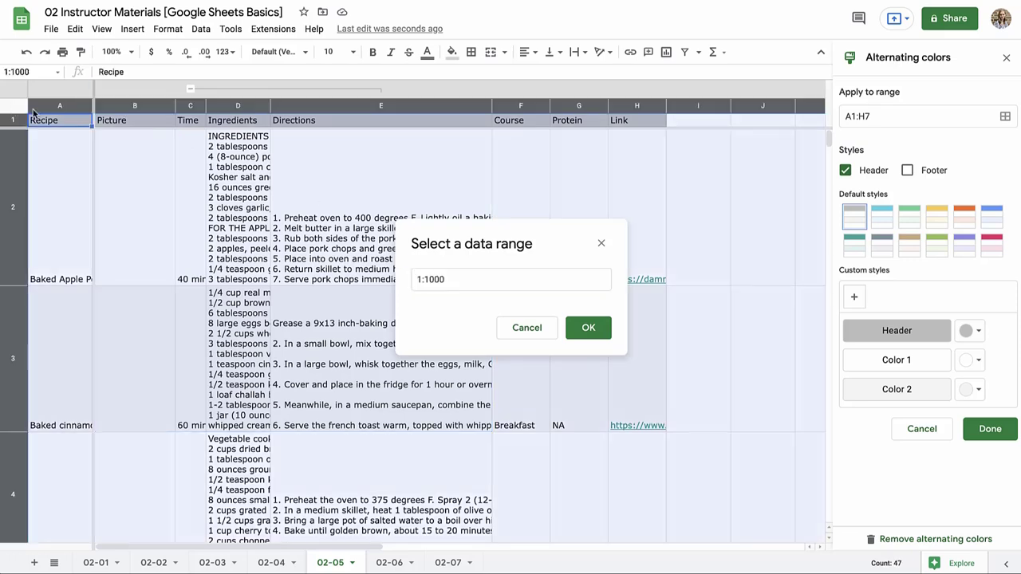
left_click(594, 329)
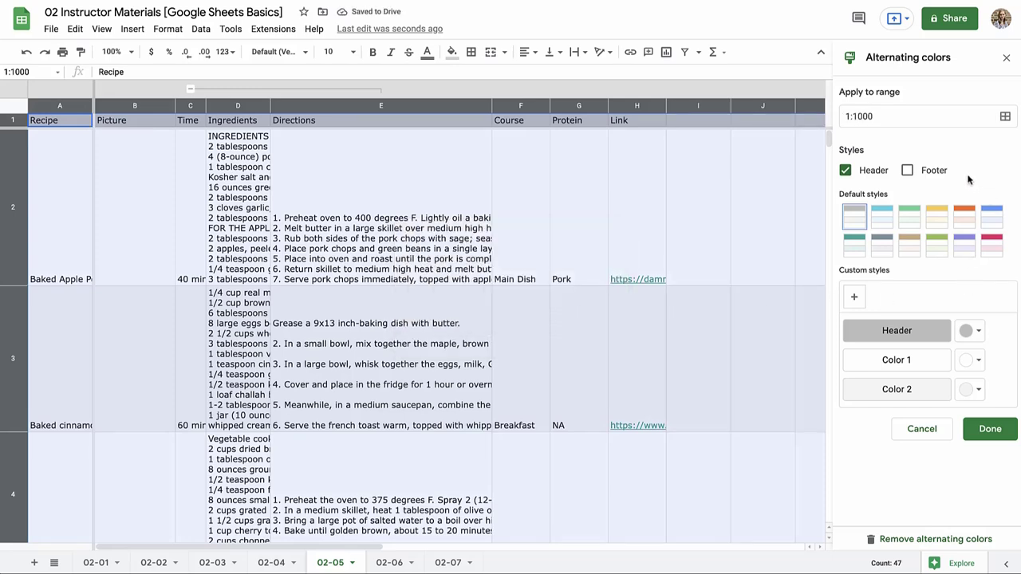
- Try the cyan, gray and yellow default alternating color styles and settle on the teal one
left_click(881, 217)
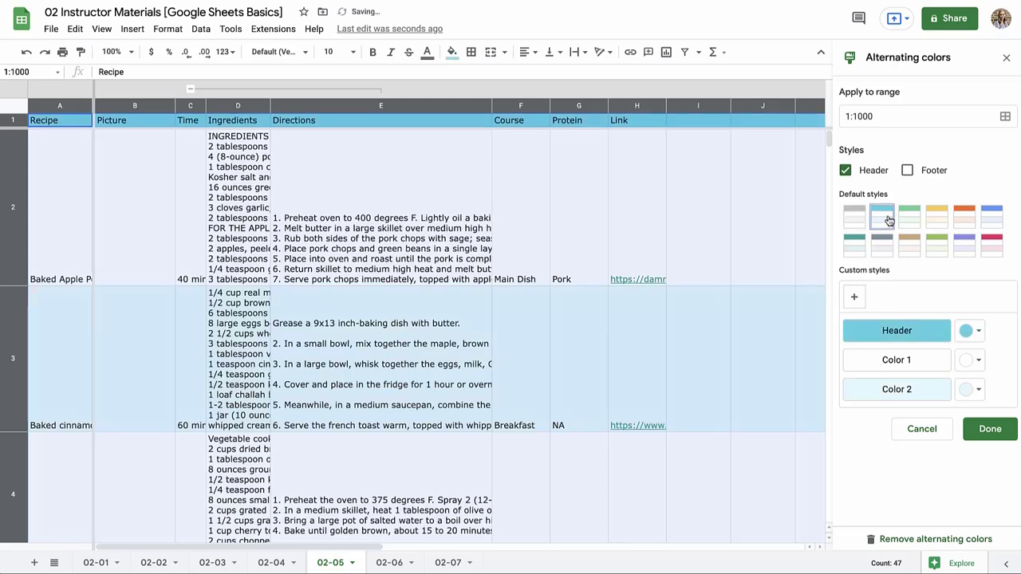
left_click(858, 222)
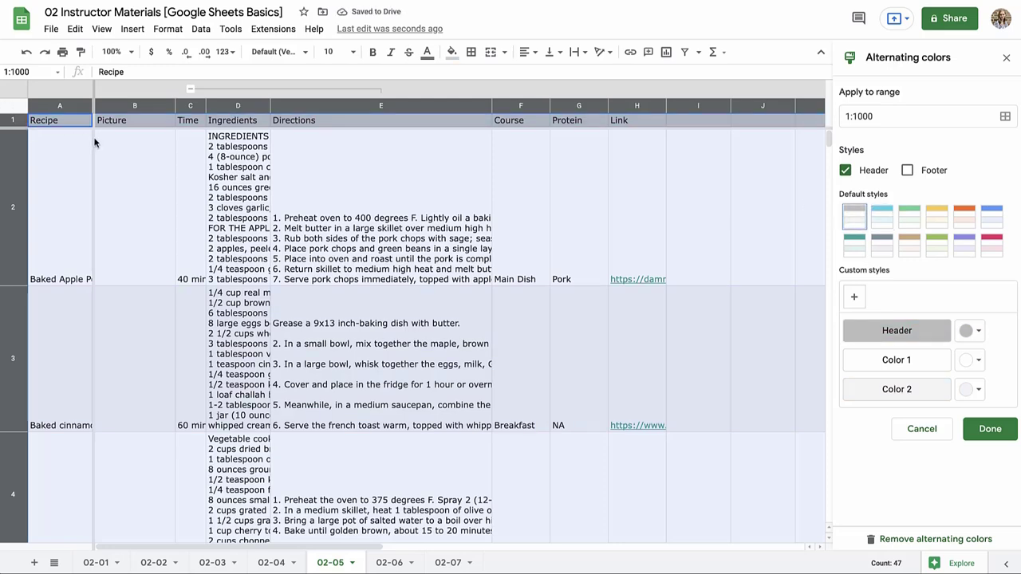
left_click(881, 217)
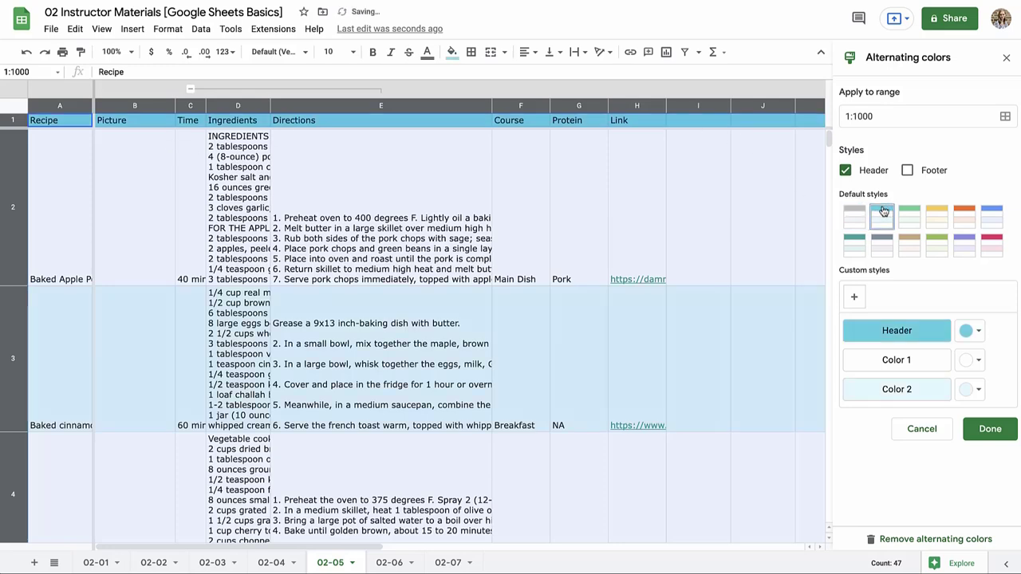
left_click(933, 227)
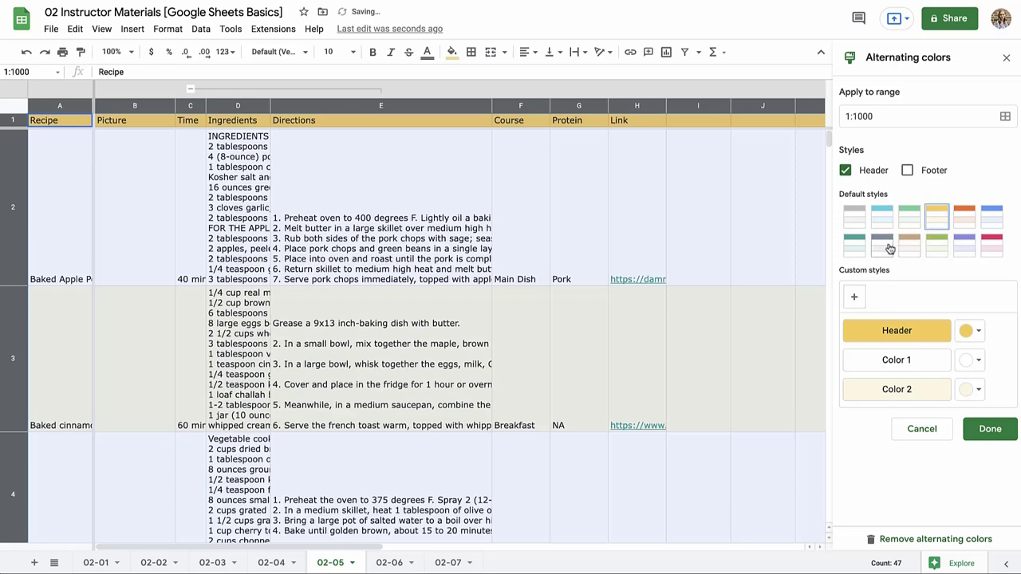
left_click(856, 248)
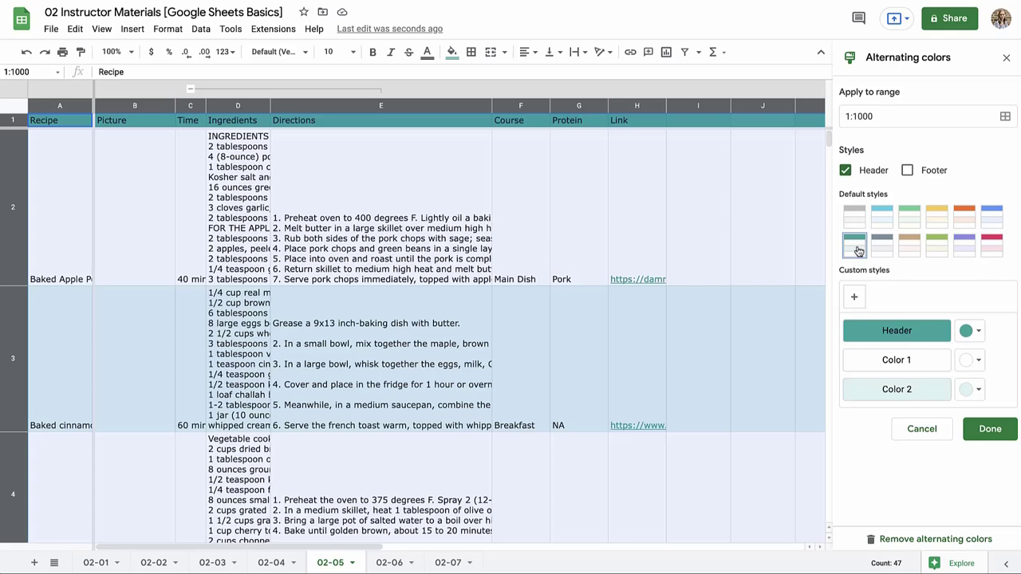
- Set Color 2 of the alternating style to a custom, slightly paler tint
left_click(979, 390)
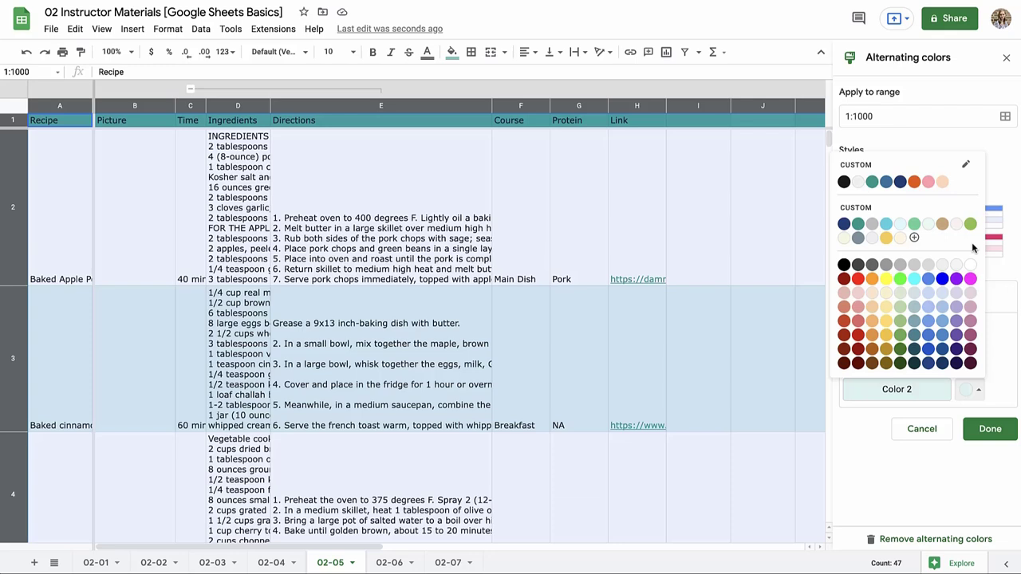
left_click(915, 239)
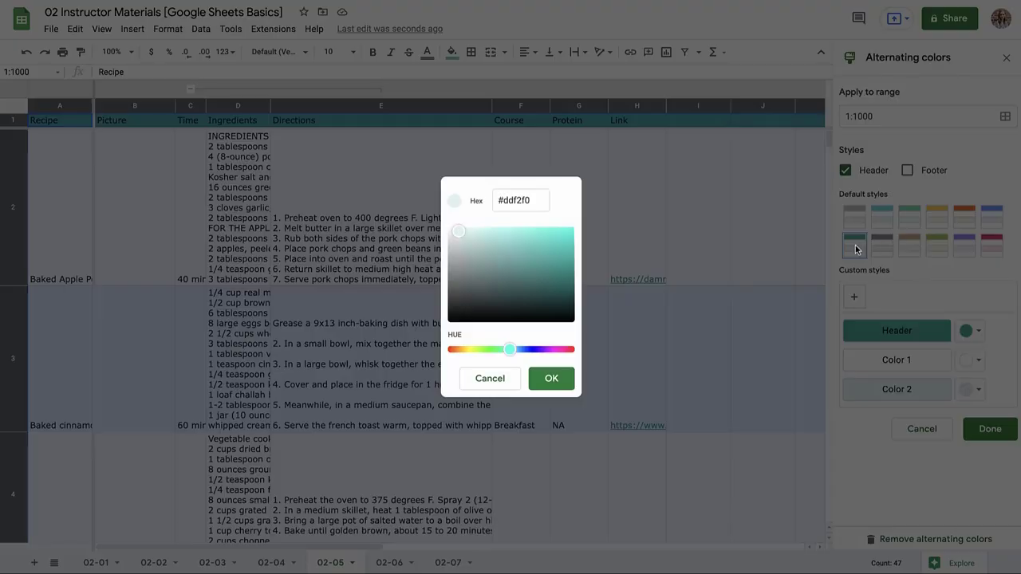
left_click(458, 234)
left_click_drag(458, 234, 455, 234)
left_click(555, 382)
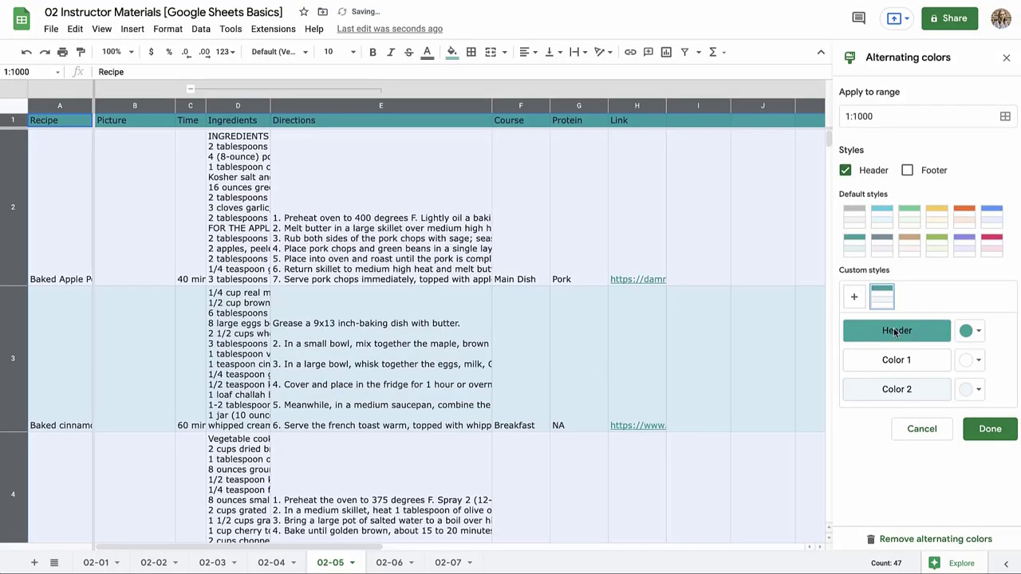
- Set the alternating style's header to the theme's teal green, apply the colors and check the banding down the sheet
left_click(972, 332)
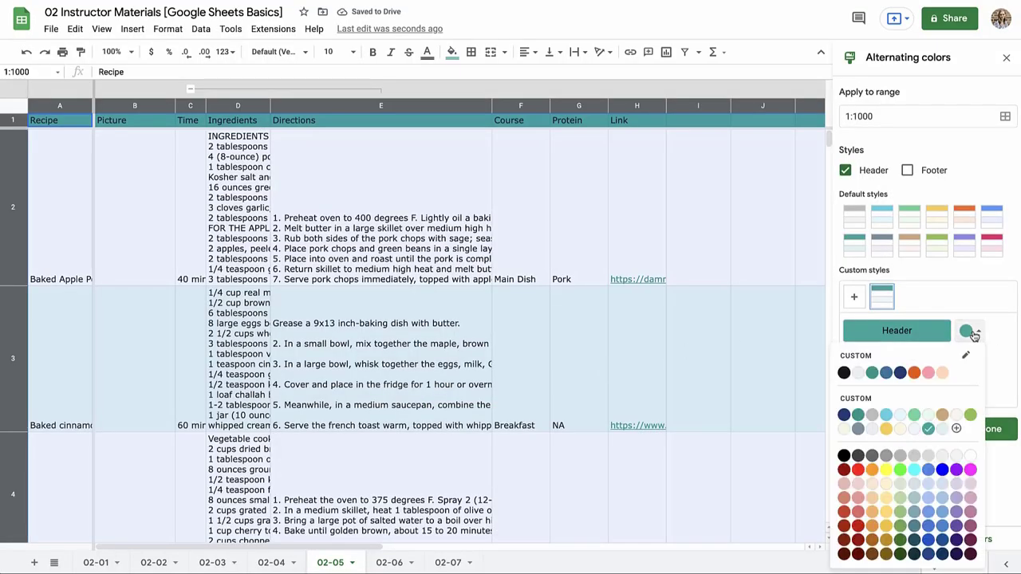
left_click(873, 374)
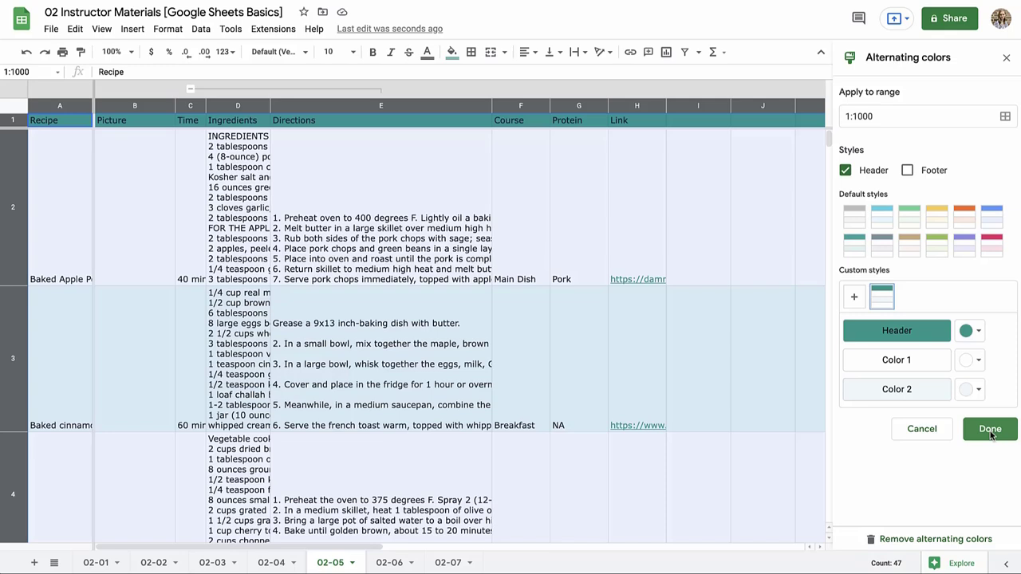
left_click(989, 431)
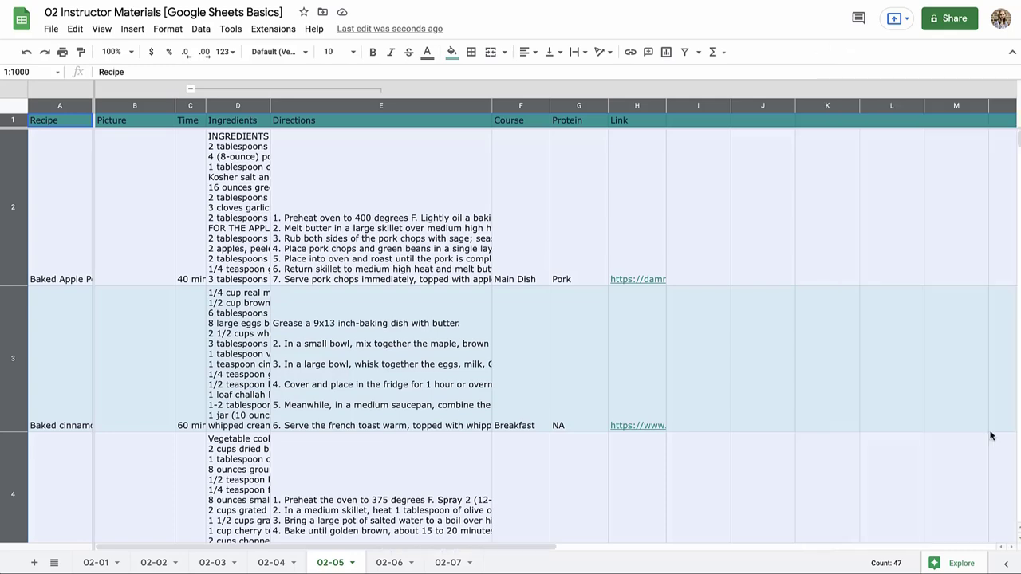
left_click(835, 415)
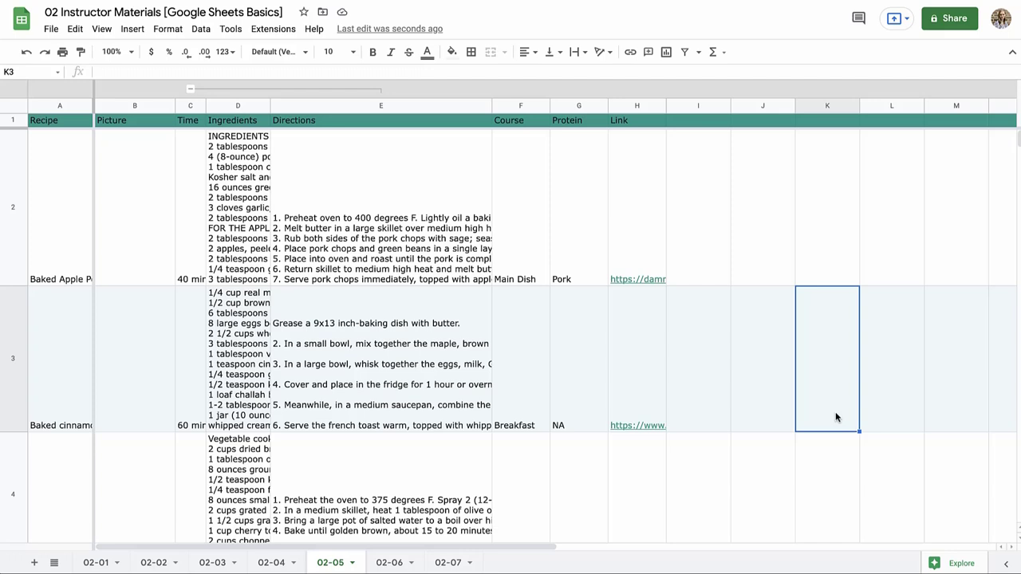
scroll(841, 413, "down", 10)
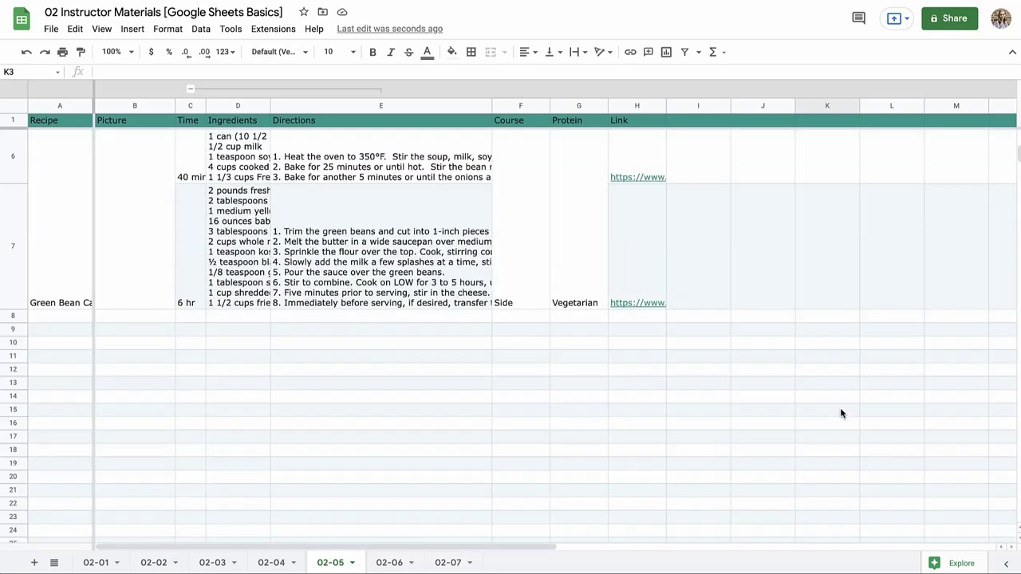
scroll(839, 413, "up", 4)
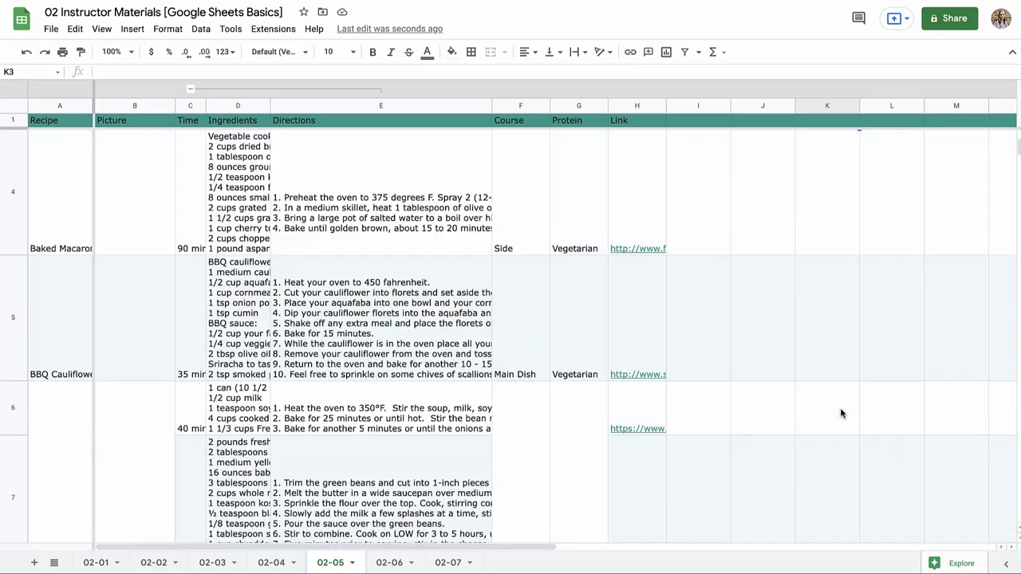
scroll(840, 413, "up", 1)
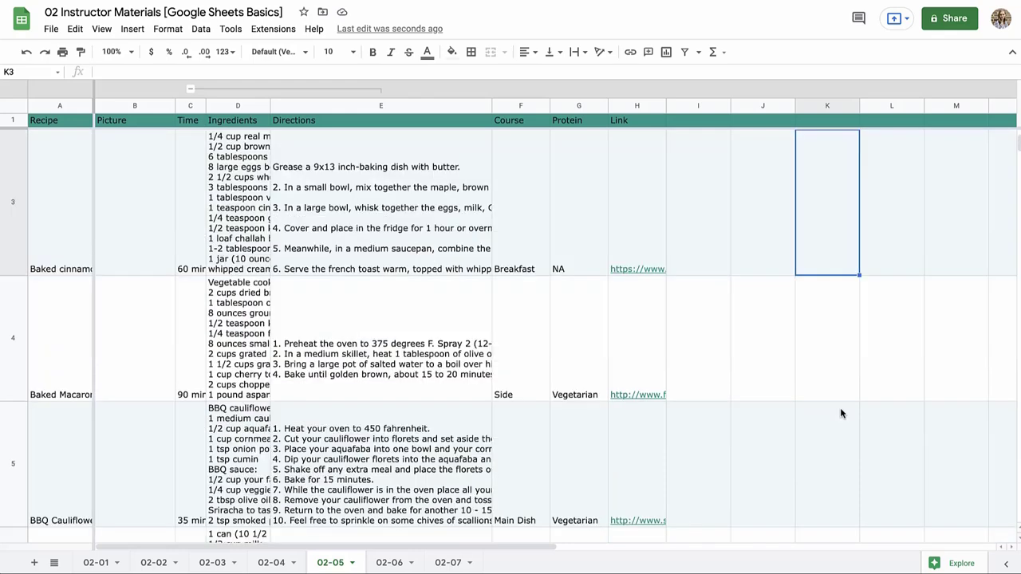
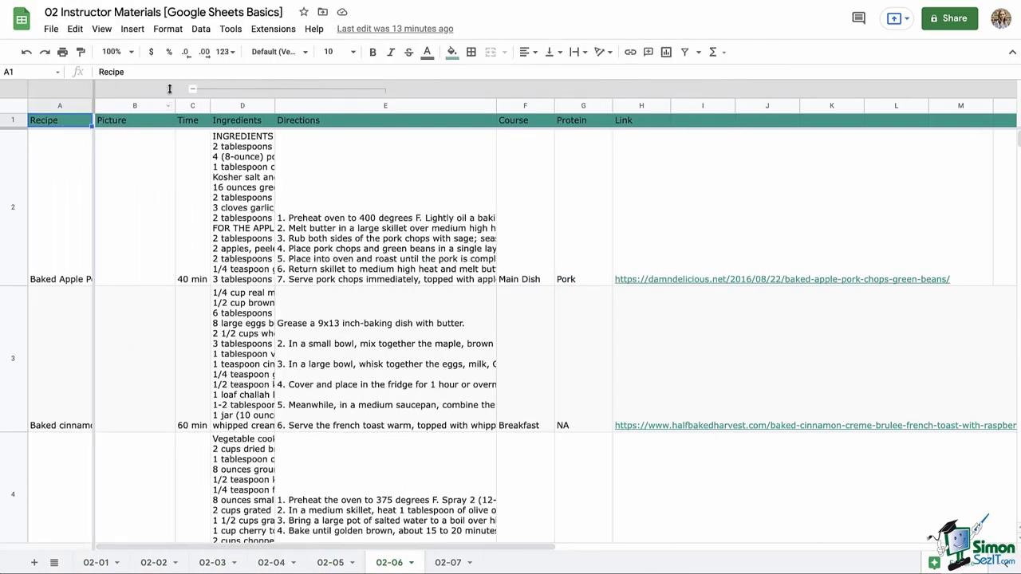
left_click(170, 30)
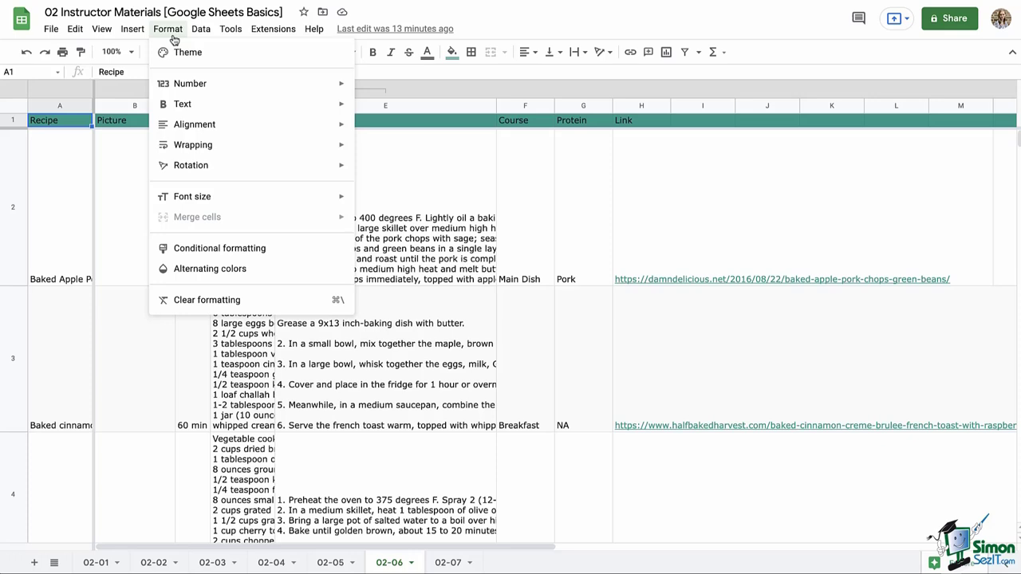
left_click(172, 35)
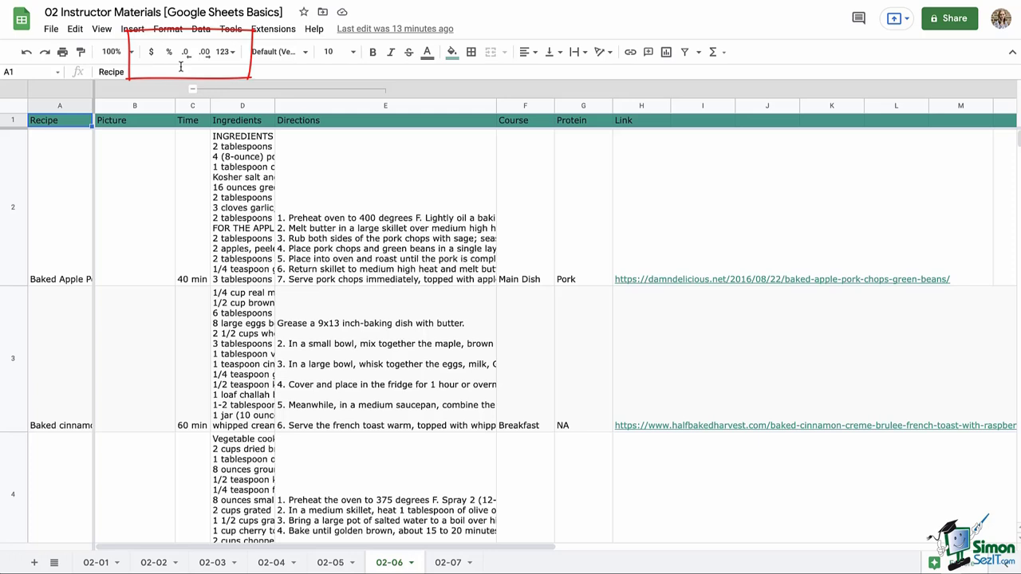
- Add a Date column header in I1 and enter the dates 1/1/22, 5/16/20 and 4/3/19 in the rows below it
left_click(705, 124)
type("Date")
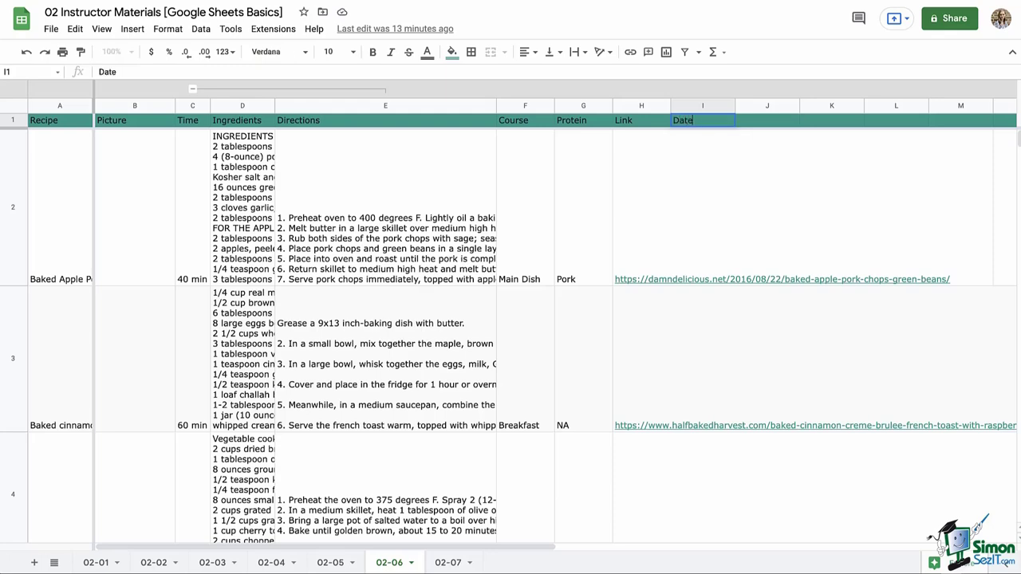
key("Return")
type("1/1/22")
key("Return")
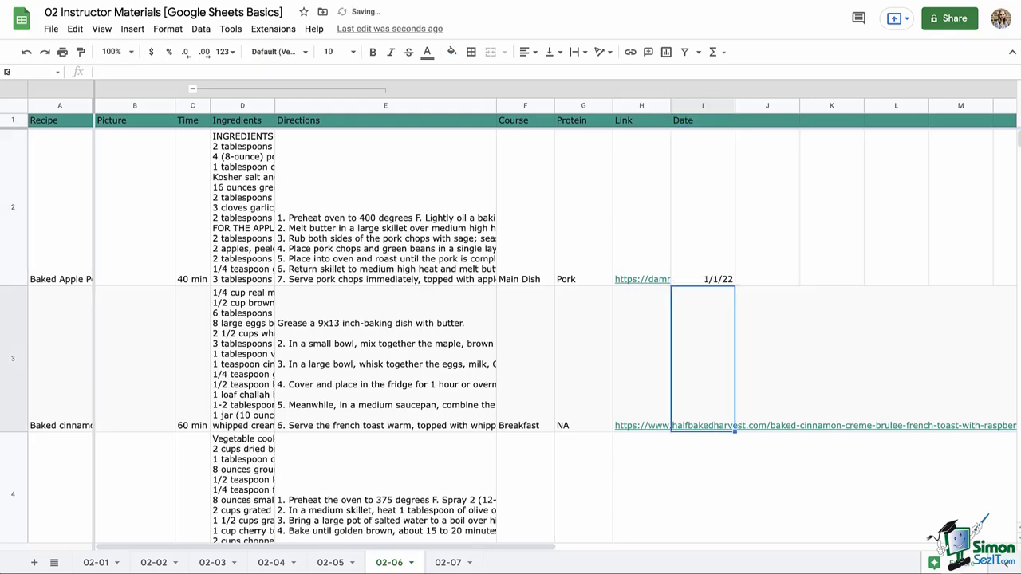
type("5/16/20")
key("Return")
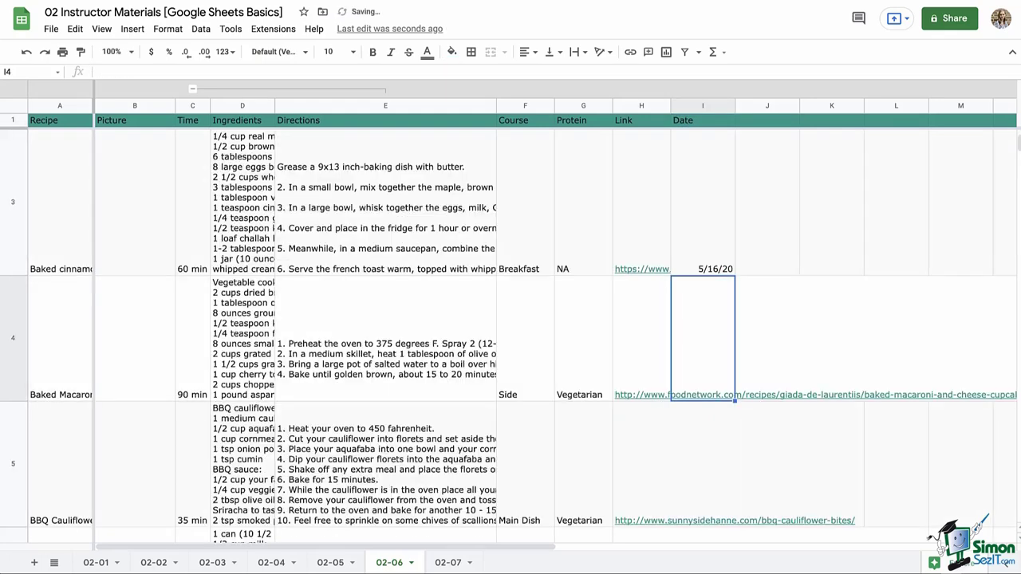
type("4/3/")
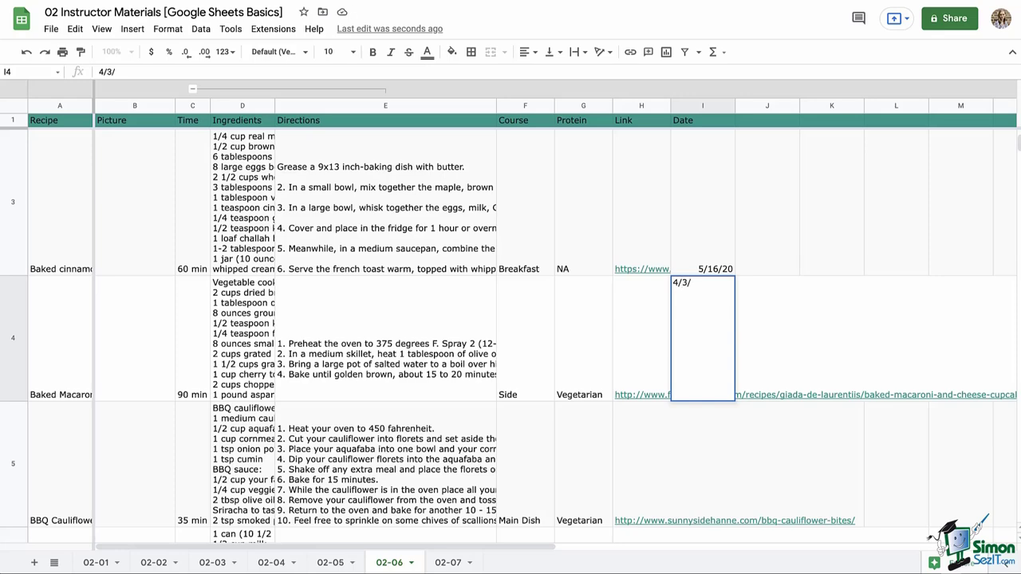
type("19")
scroll(699, 239, "up", 2)
left_click(707, 179)
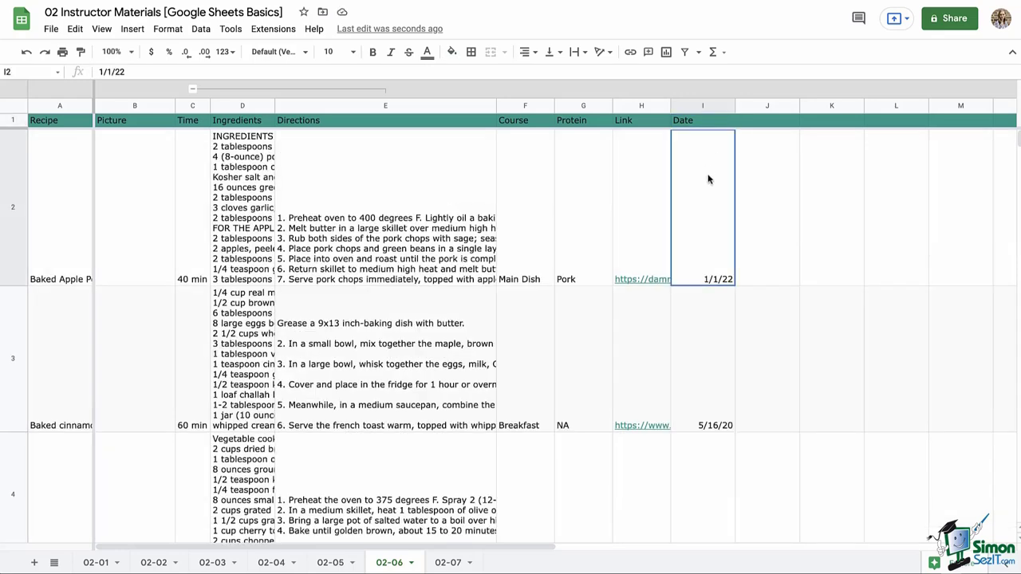
- Apply the Date number format to the whole Date column
left_click_drag(707, 178, 716, 369)
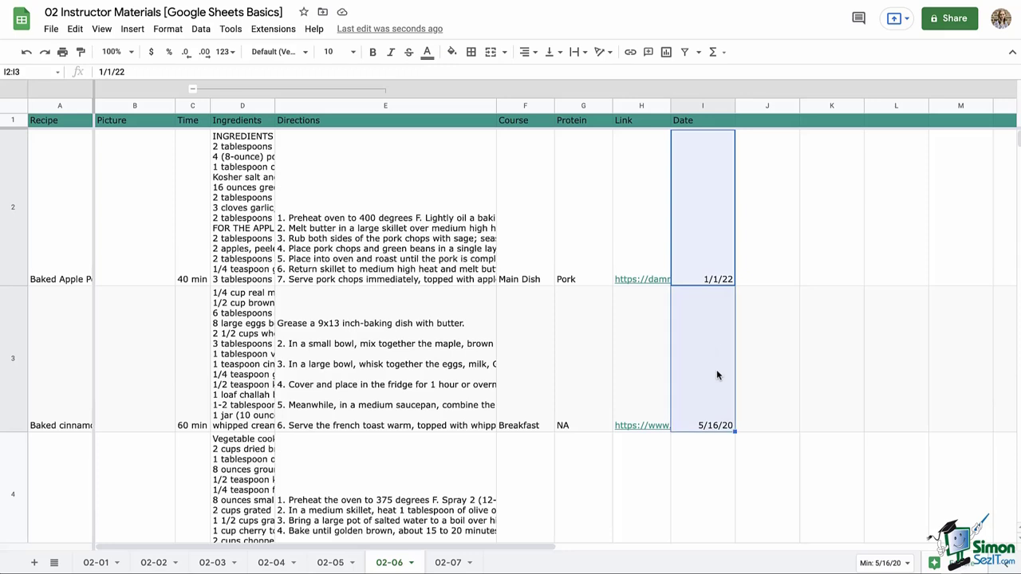
left_click(14, 359)
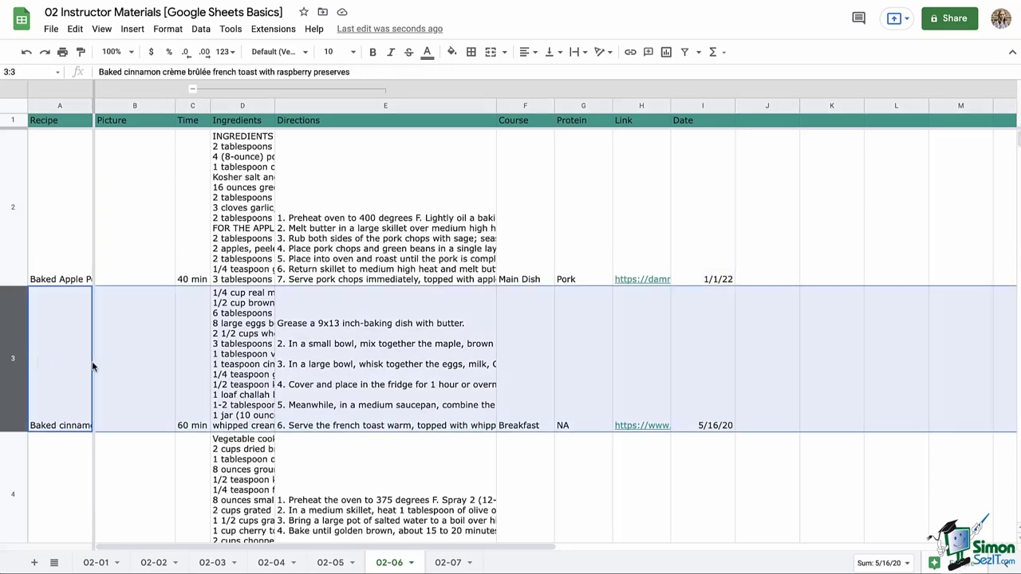
left_click(700, 105)
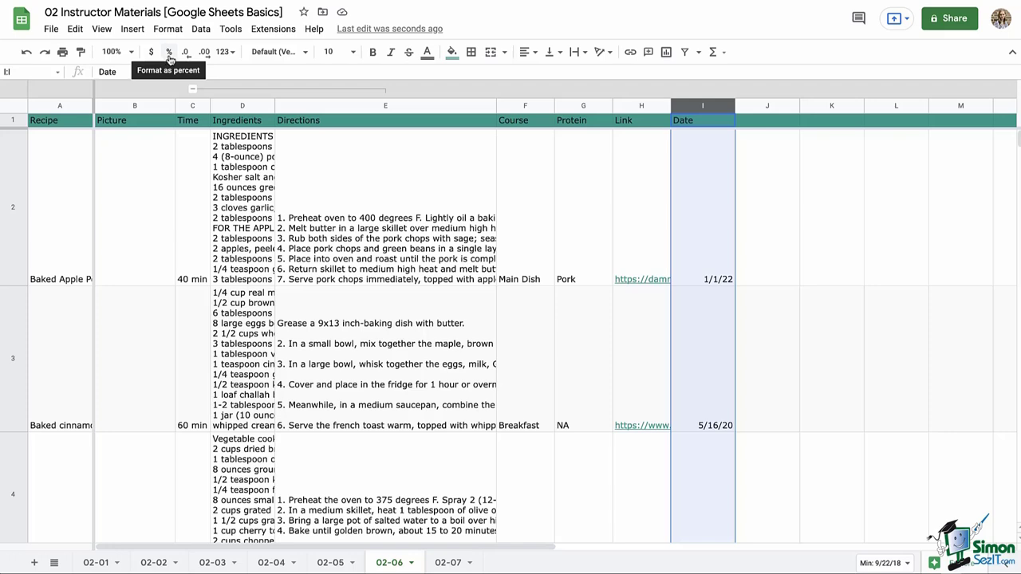
left_click(221, 60)
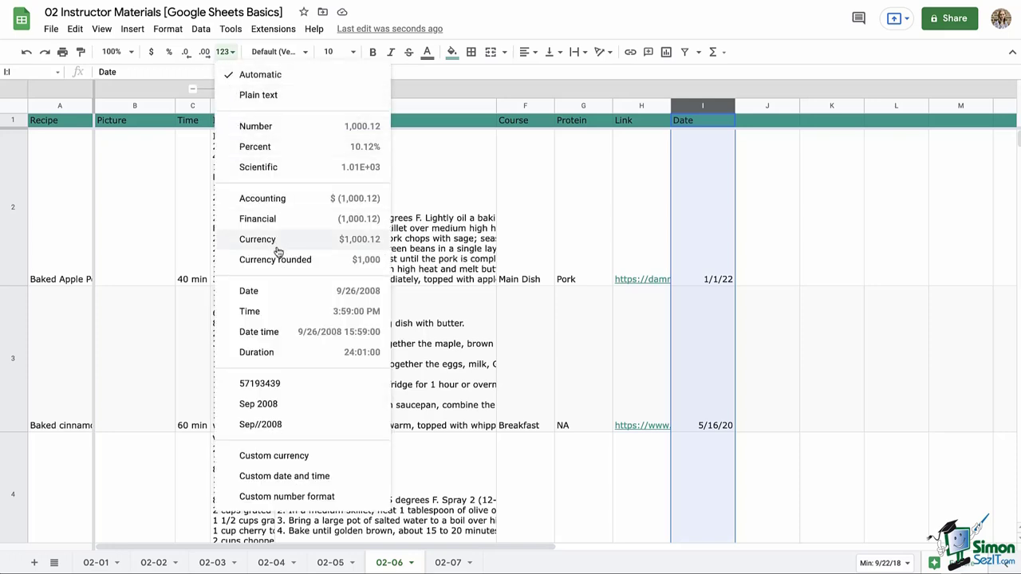
left_click(314, 292)
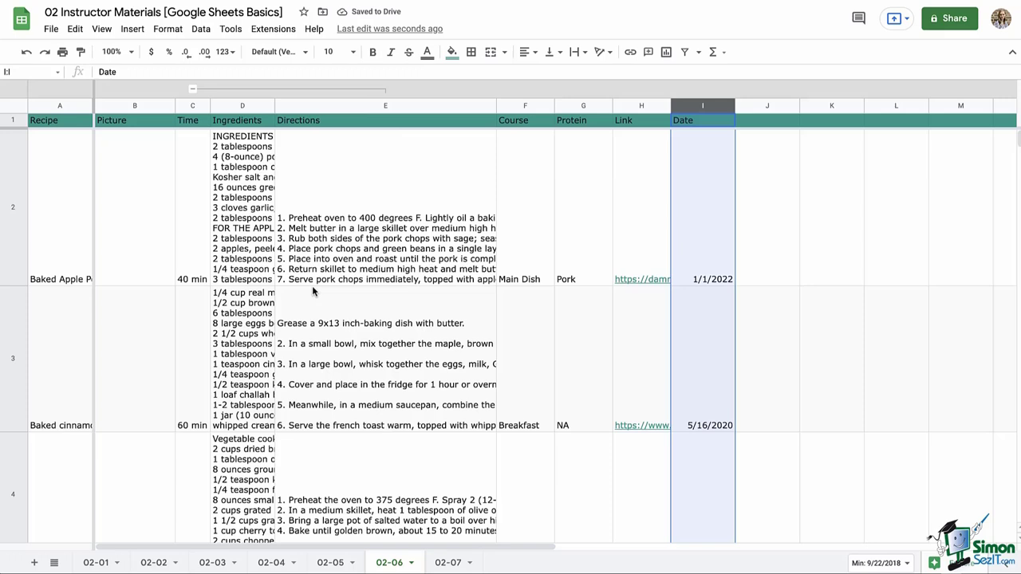
- Start a custom date format for the Date column with the month as abbreviation (Aug) and the day element deleted
left_click(229, 53)
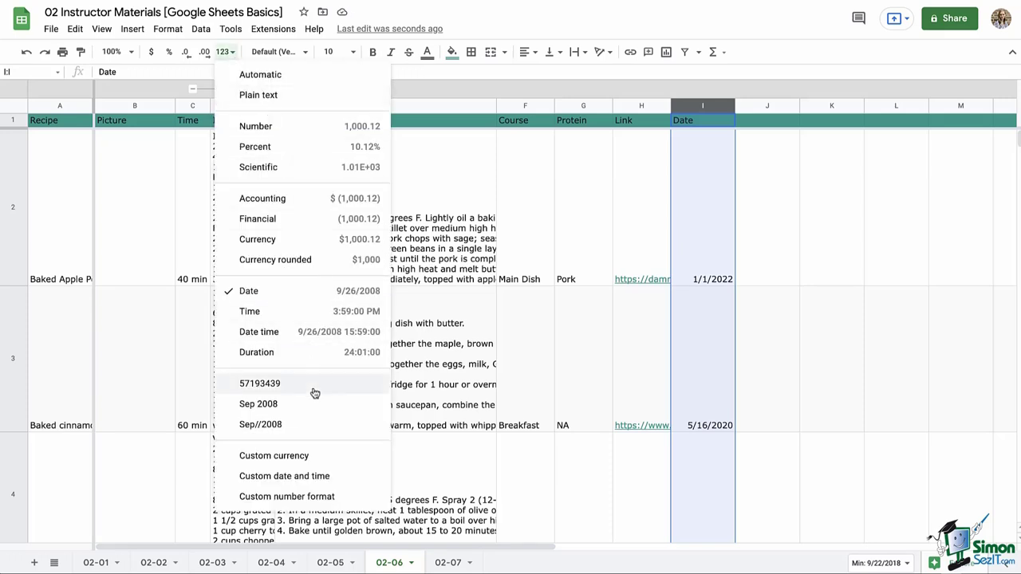
left_click(335, 478)
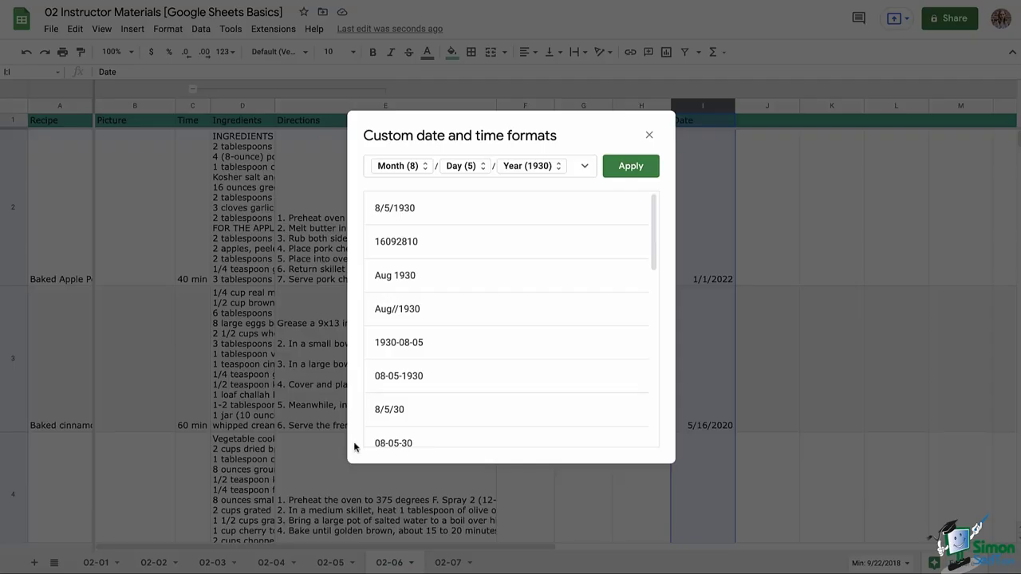
left_click(411, 168)
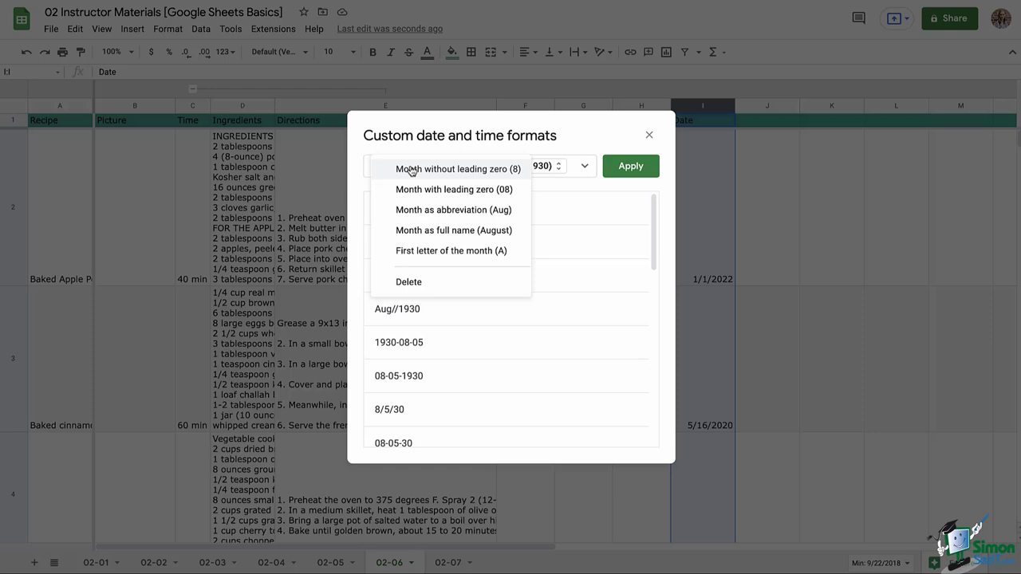
left_click(425, 212)
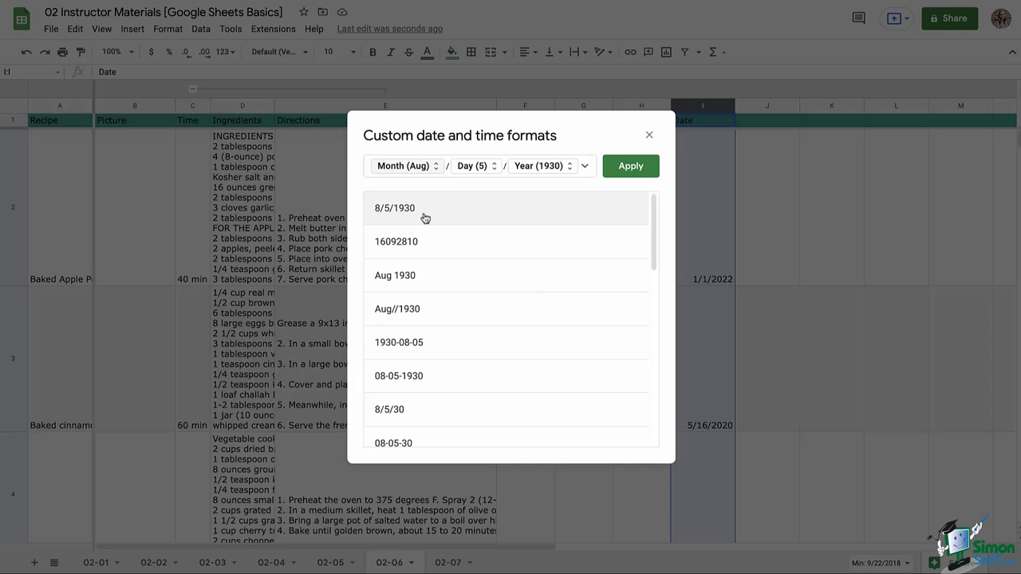
left_click(492, 174)
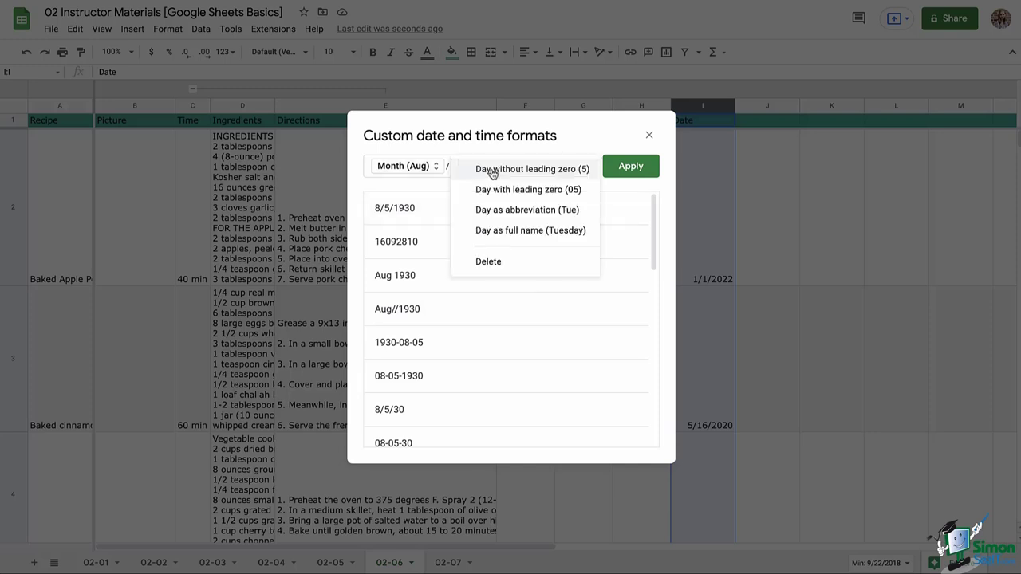
left_click(498, 264)
left_click(474, 170)
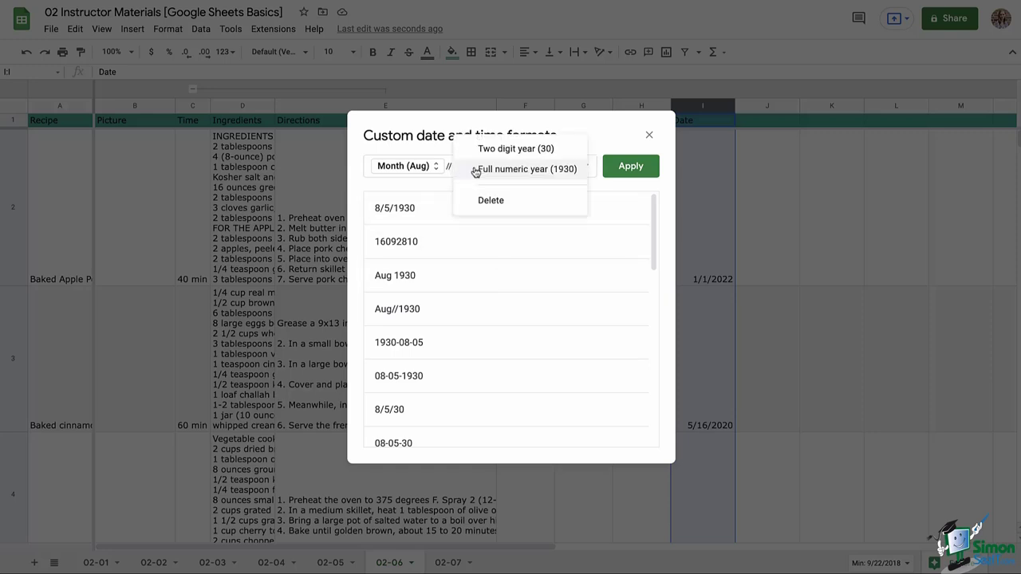
left_click(457, 172)
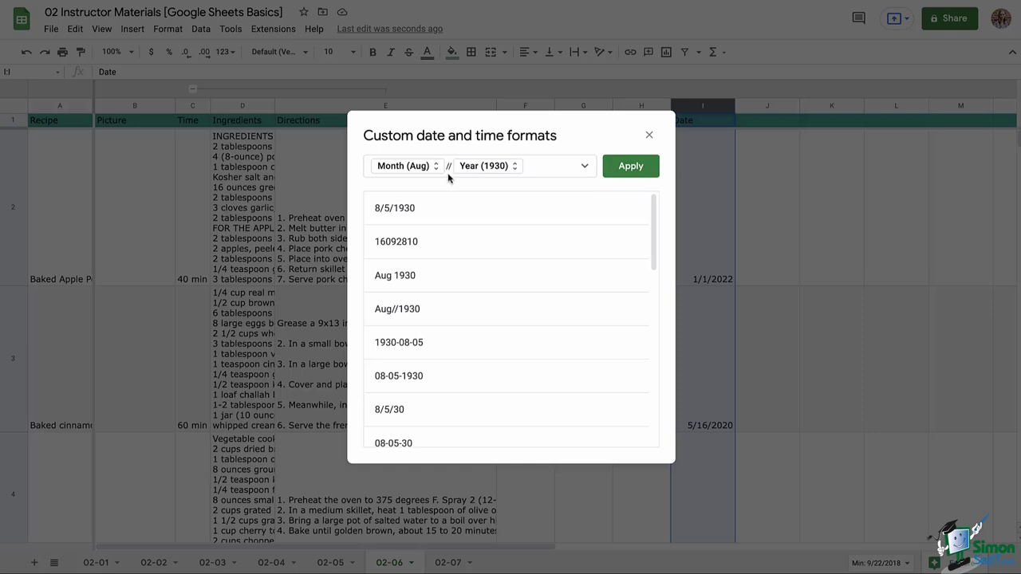
- Replace the two slashes between month and year with a space and apply the custom date format to the column
left_click(450, 166)
key("BackSpace")
key("BackSpace")
left_click(630, 166)
left_click(766, 207)
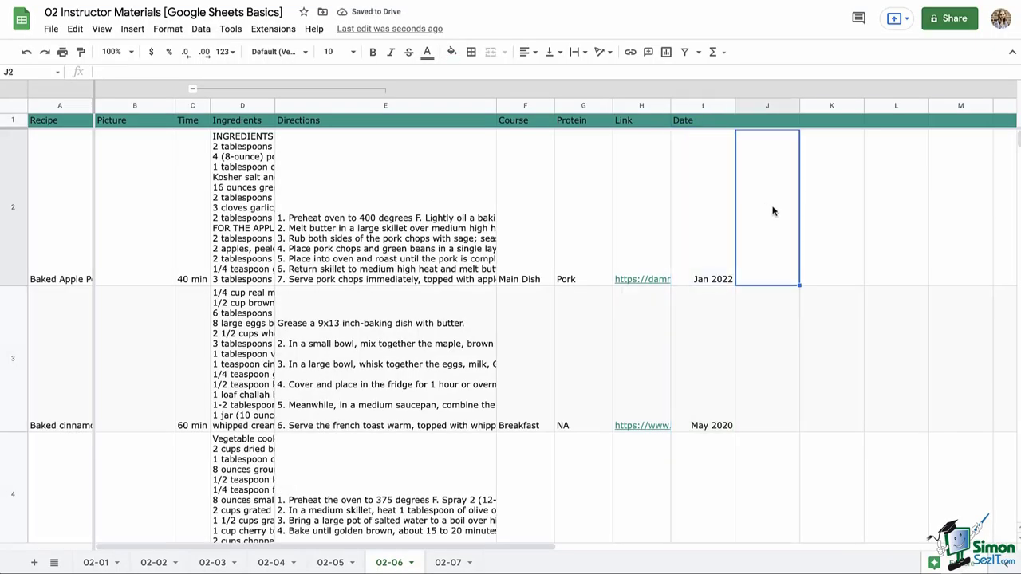
- Enter the missing dates in the Date column: 5/4/2015 in row 6 and 10/16/2019 in row 7
scroll(702, 344, "down", 4)
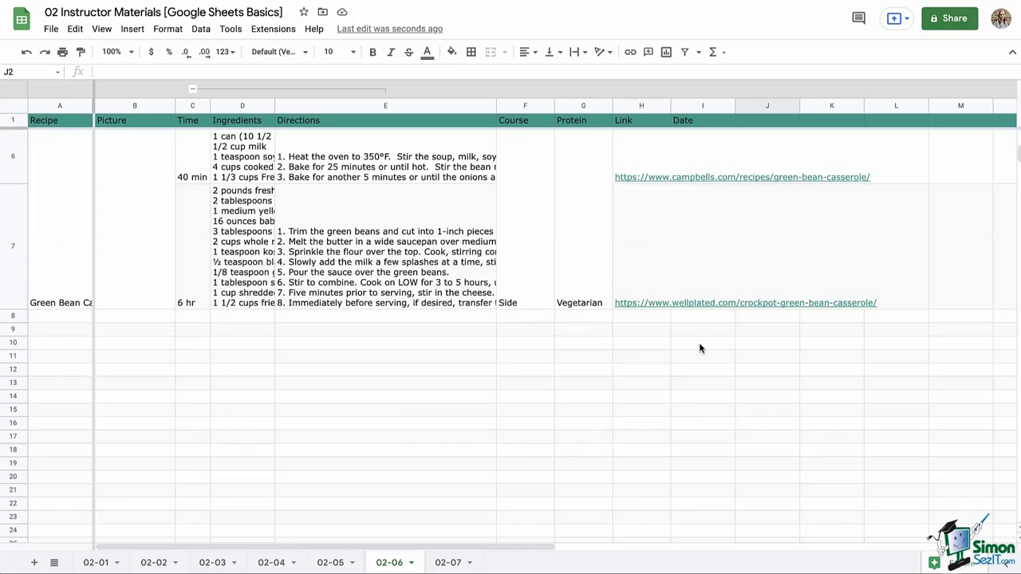
left_click(705, 392)
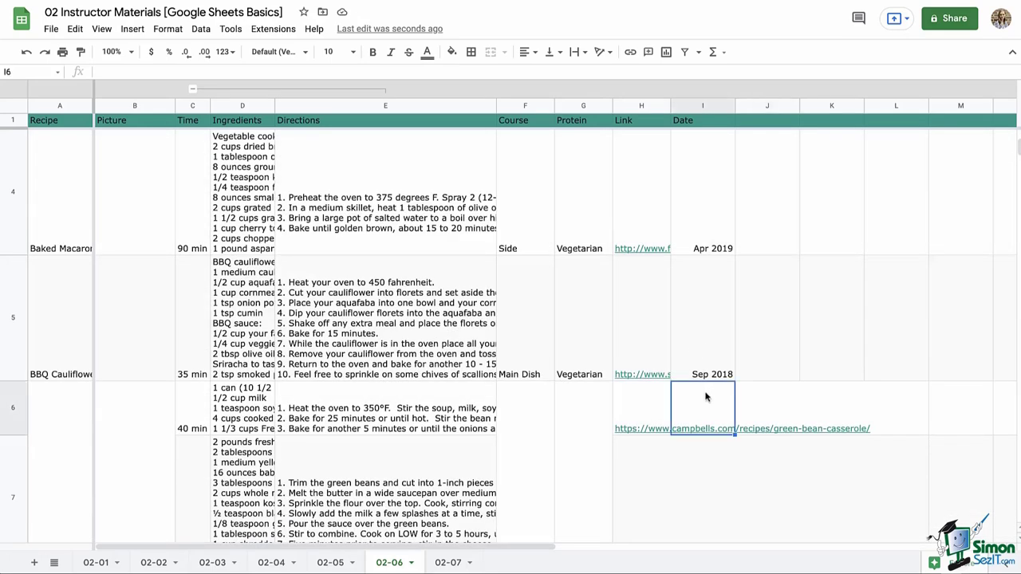
type("5/")
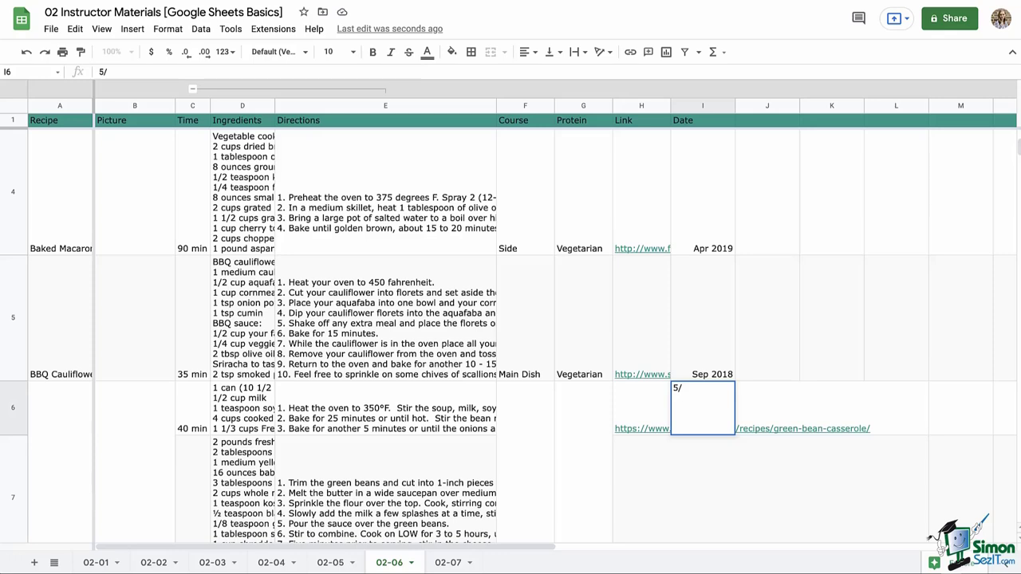
type("4/2015")
key("Return")
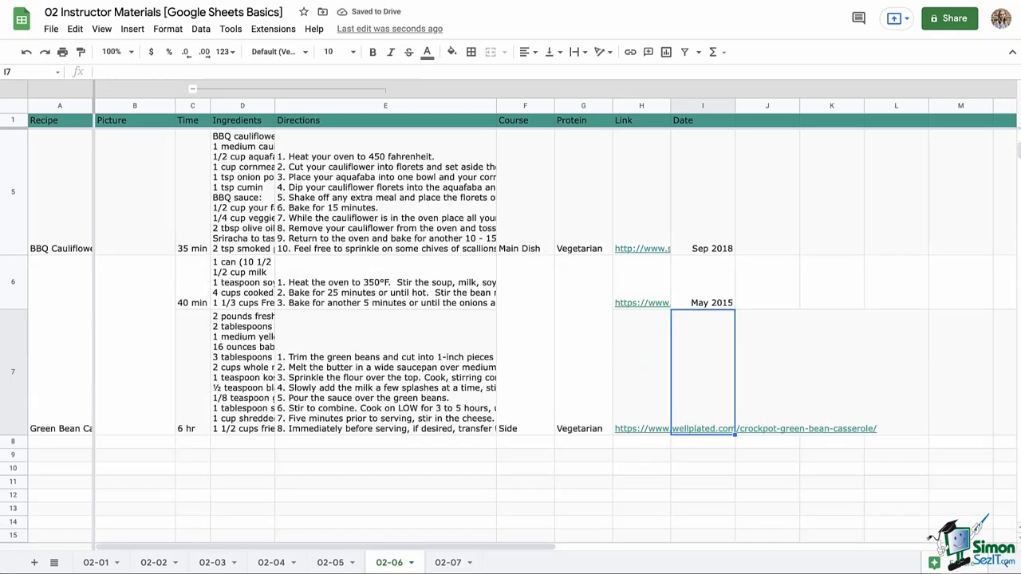
type("10/16/")
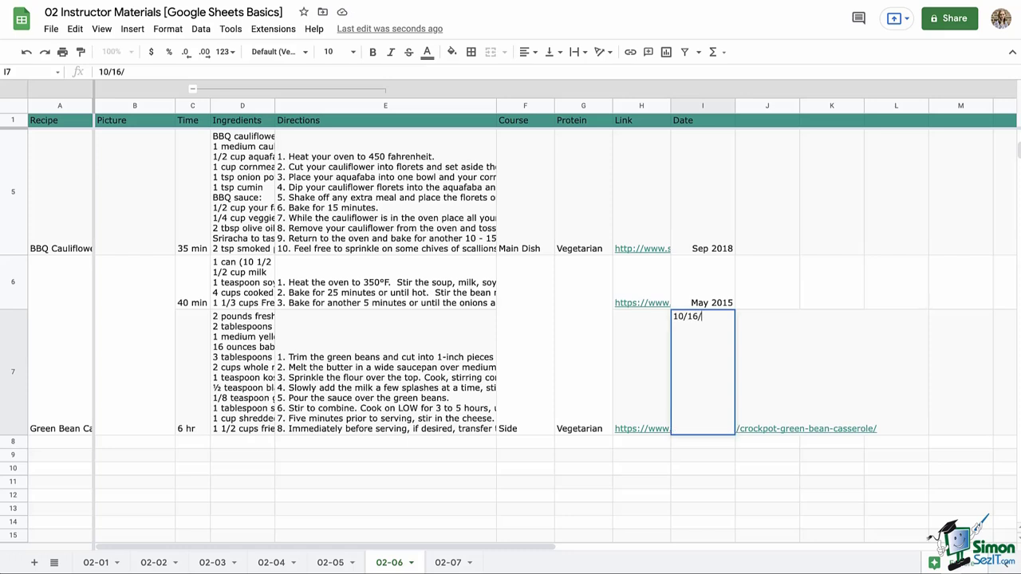
type("2019")
key("Return")
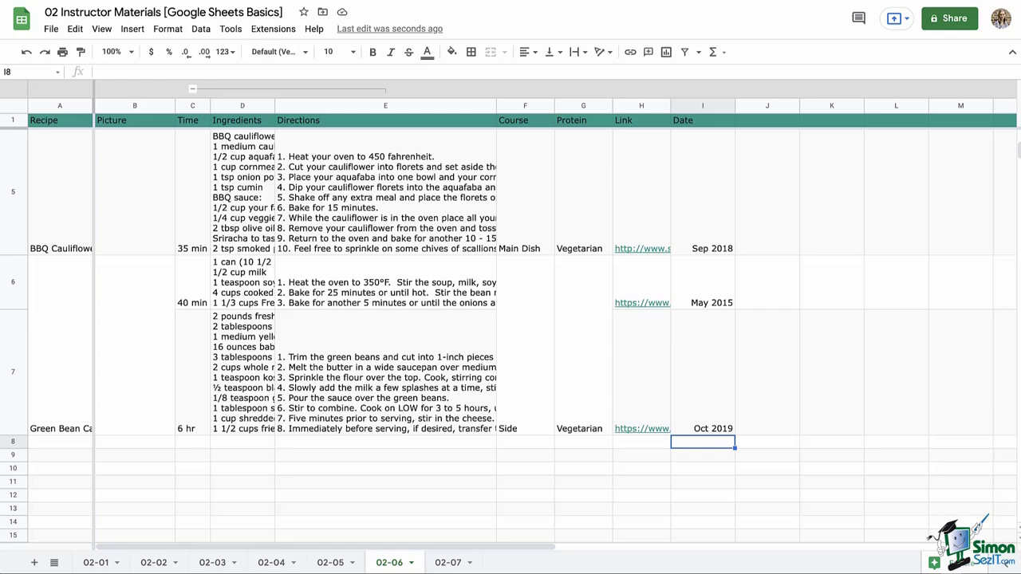
- Examine the font and color settings of the spreadsheet's custom theme
key("ctrl+Home")
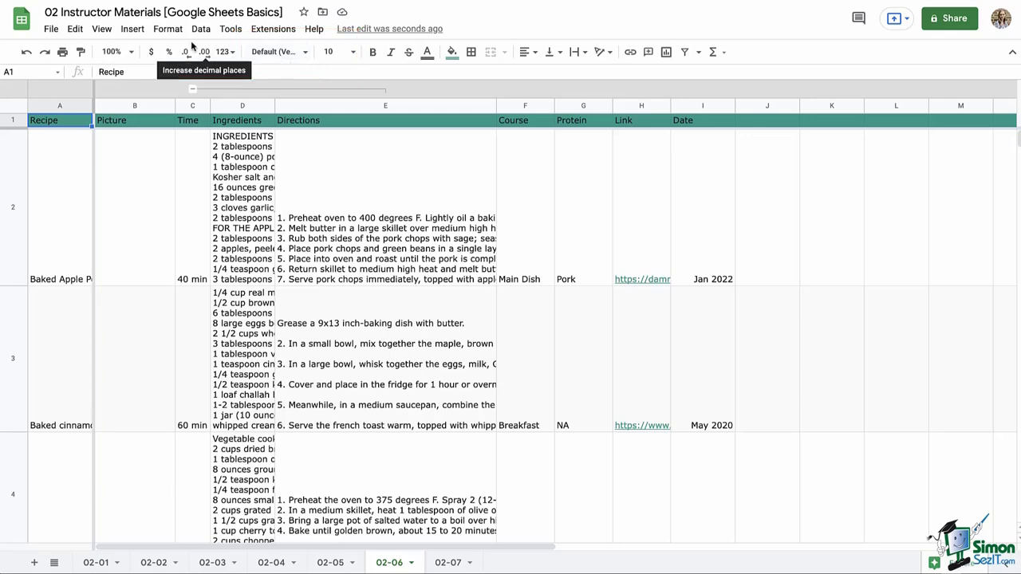
left_click(167, 28)
left_click(225, 53)
left_click(964, 97)
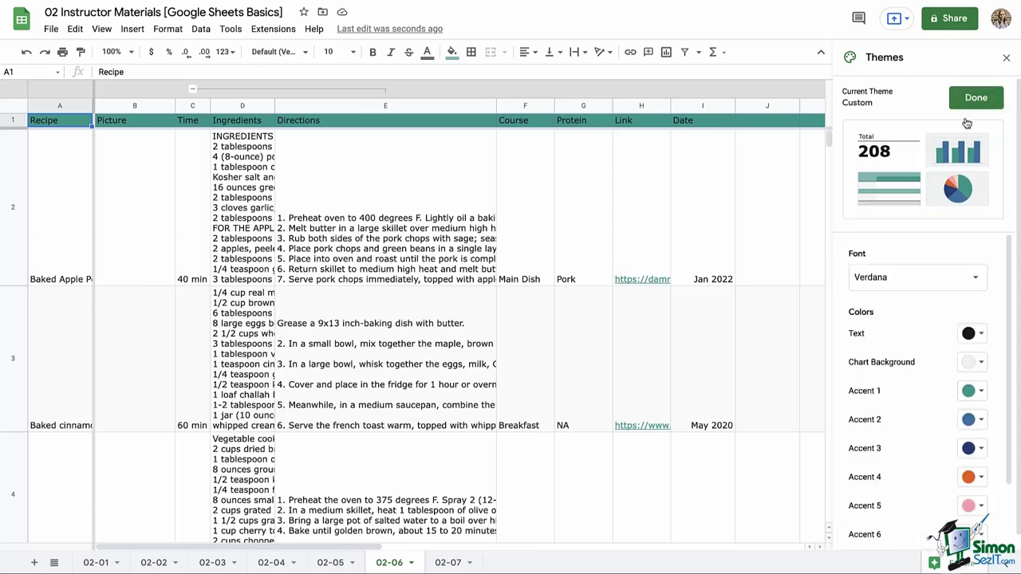
left_click(977, 283)
left_click(980, 285)
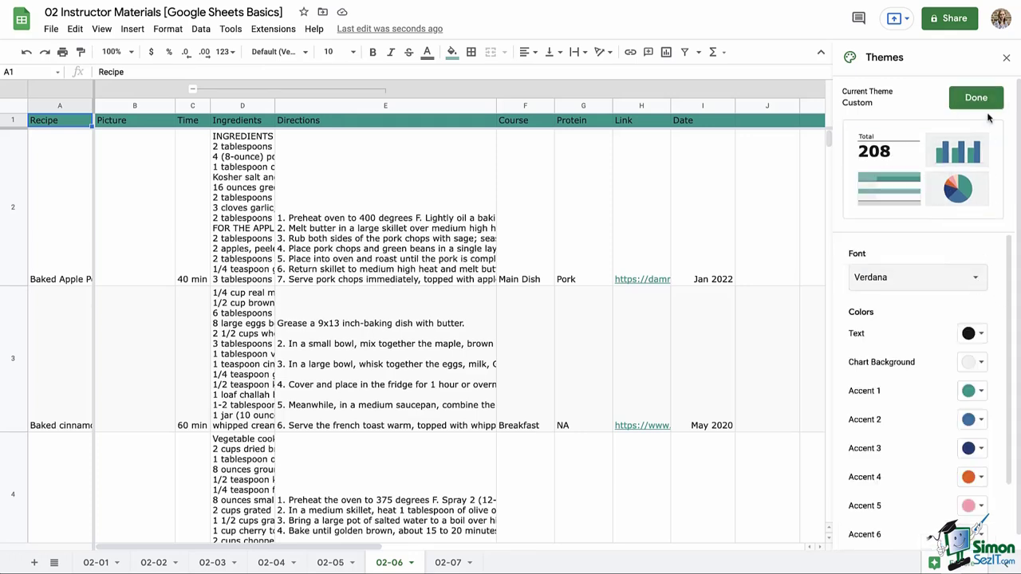
left_click(1006, 58)
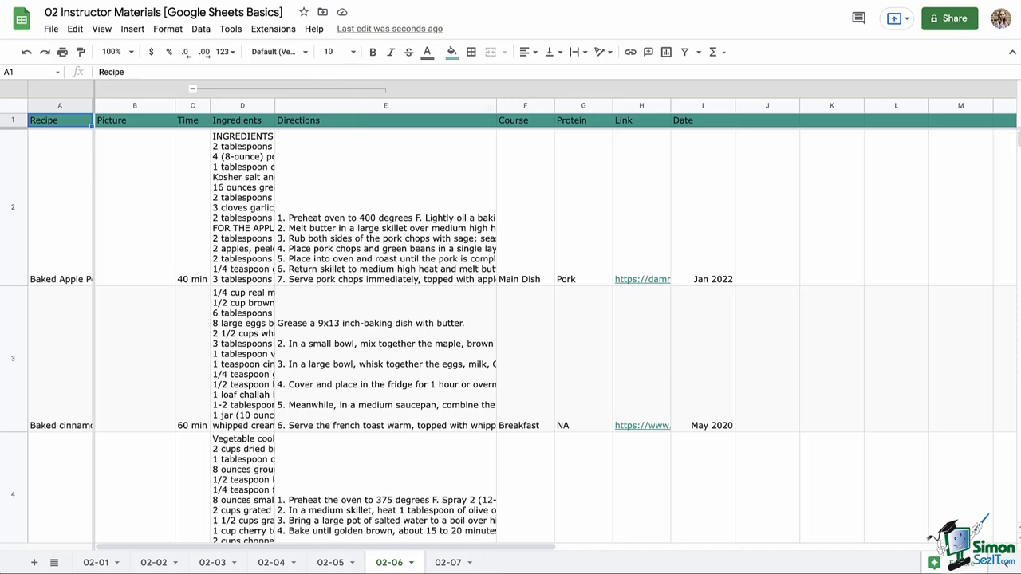
- Format the header row as bold 12-point text in the saved off-white custom color
left_click(9, 122)
left_click(352, 52)
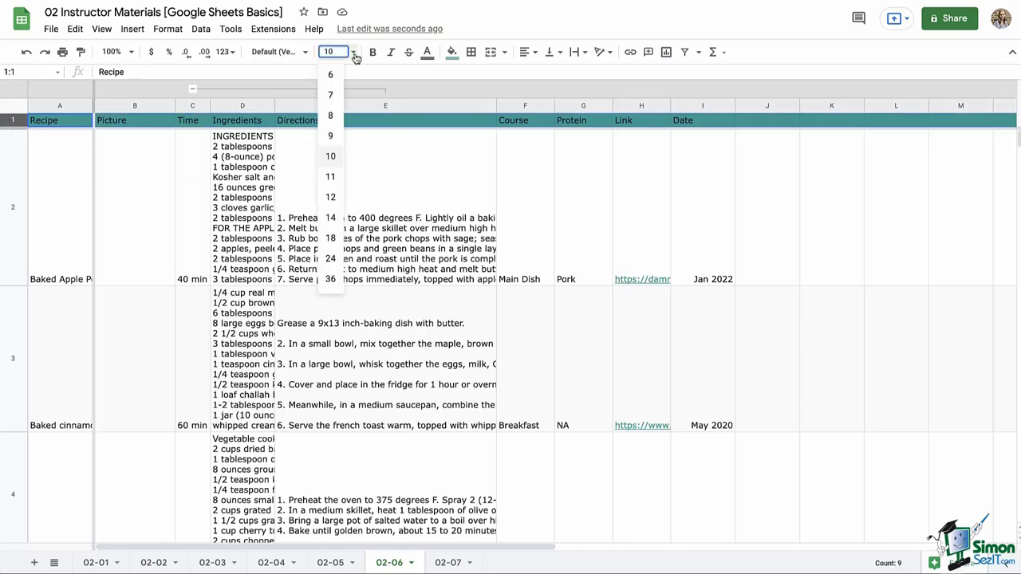
left_click(333, 197)
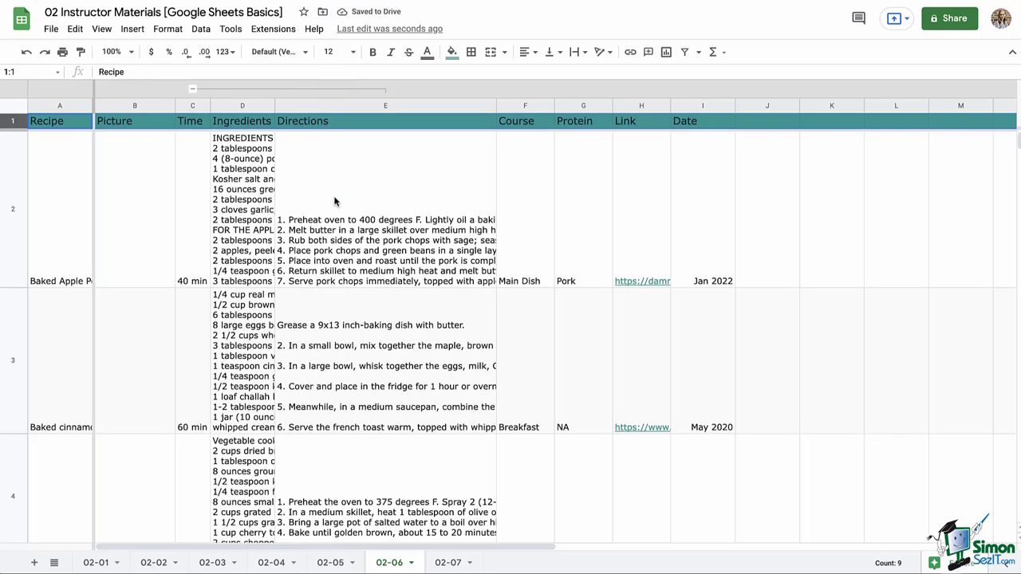
left_click(373, 53)
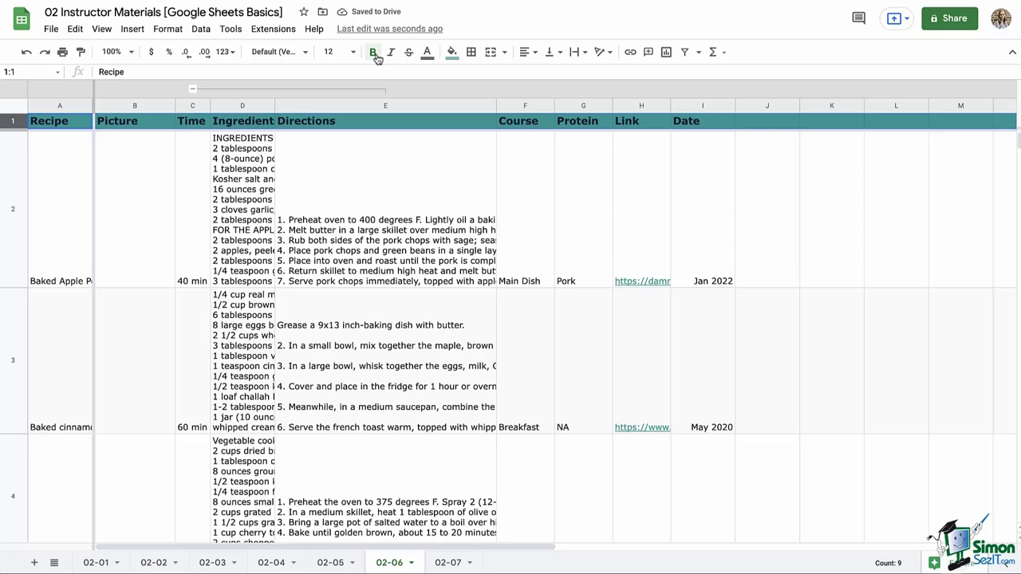
left_click(426, 53)
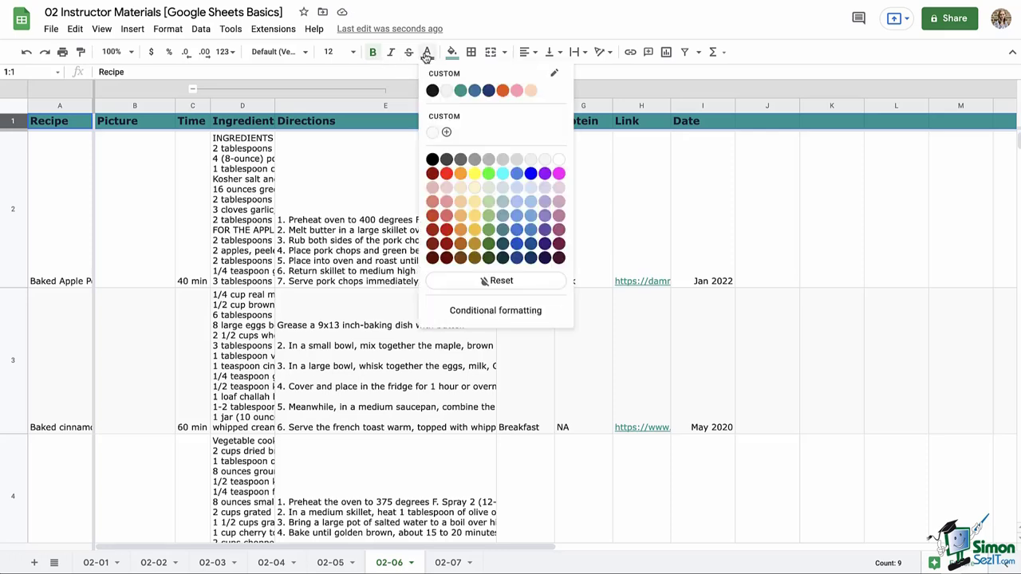
left_click(432, 134)
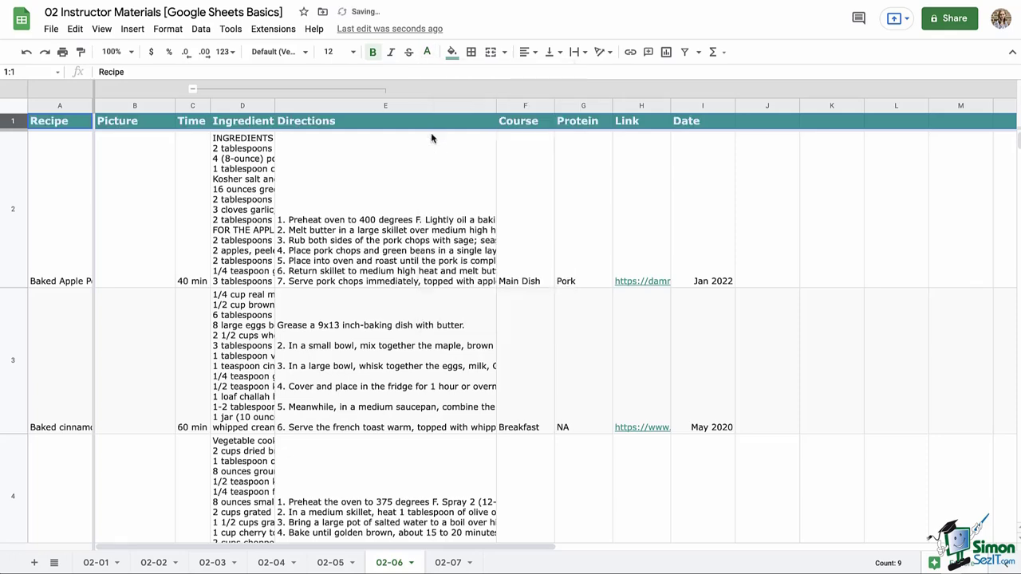
- Look over the available text colors for the header row without changing the current one
left_click(60, 129)
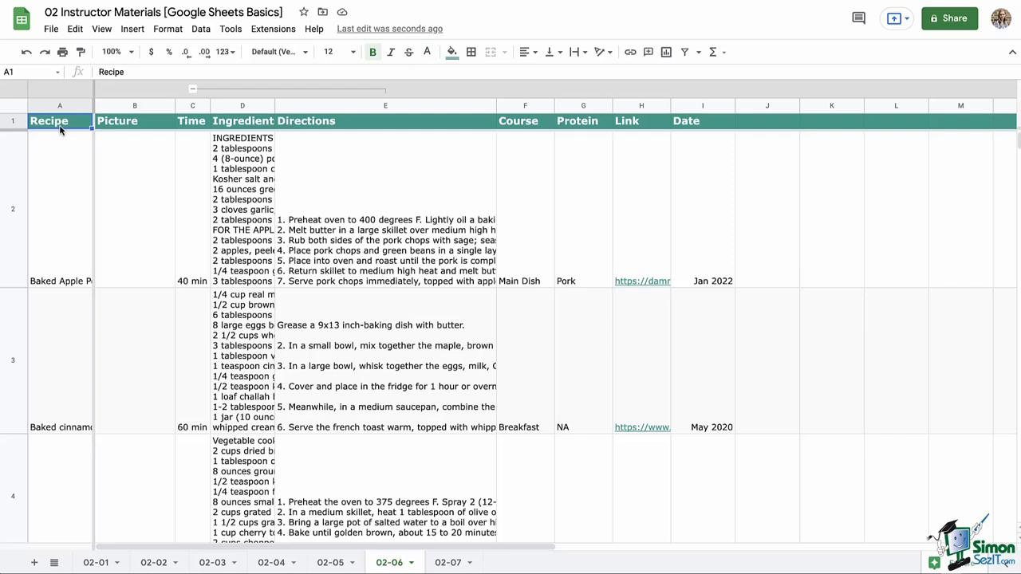
key("shift+space")
left_click(427, 52)
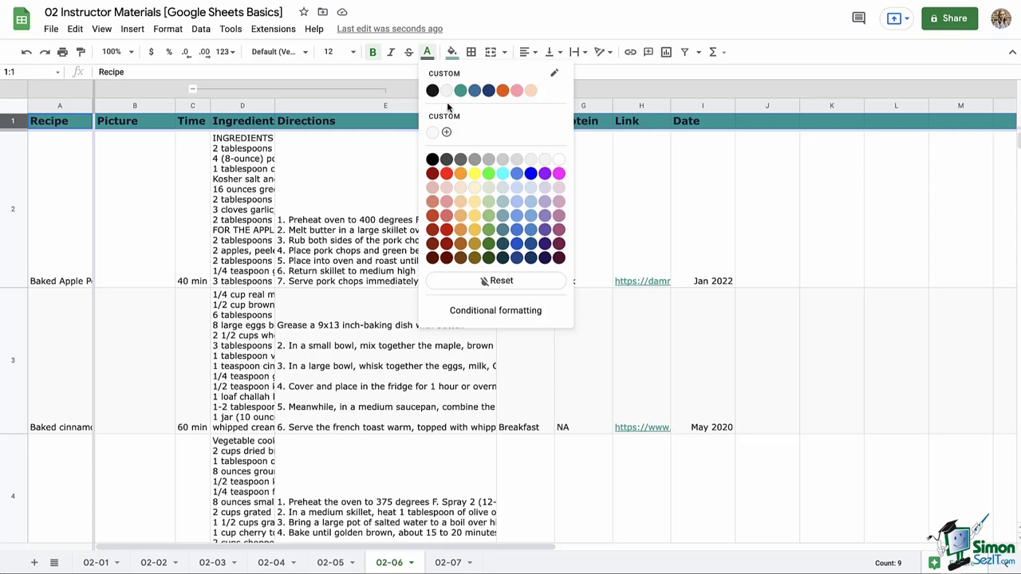
left_click(59, 126)
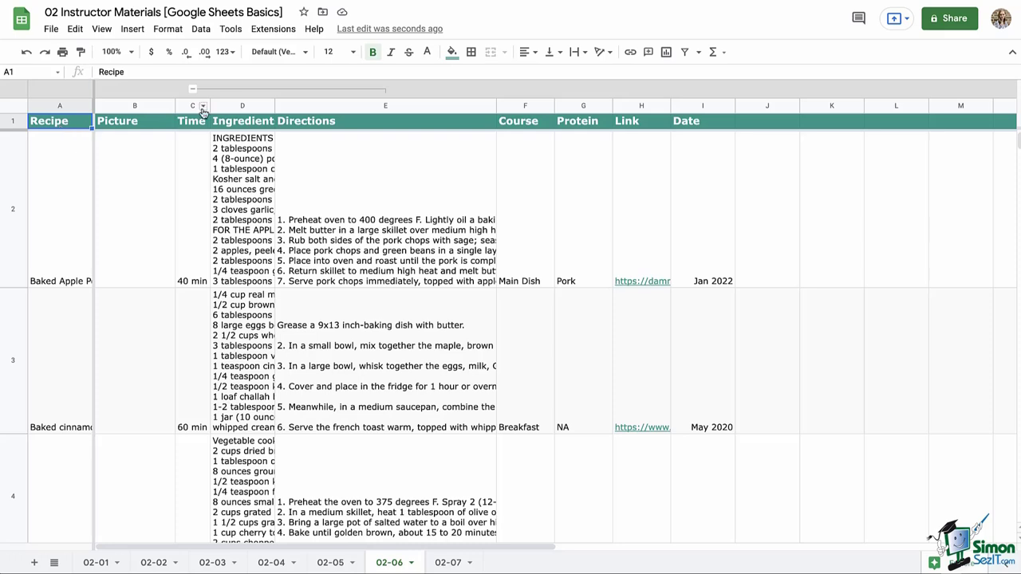
- Fit the Ingredients, Course, Protein and Date column widths to their contents and widen the Recipe column
left_click_drag(209, 105, 291, 107)
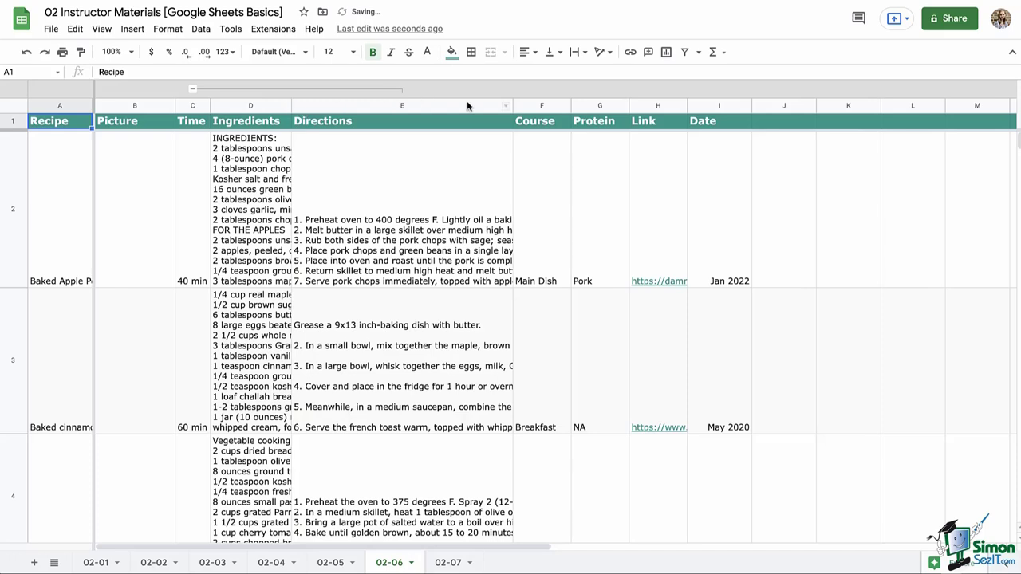
left_click_drag(571, 108, 611, 108)
left_click_drag(732, 107, 716, 107)
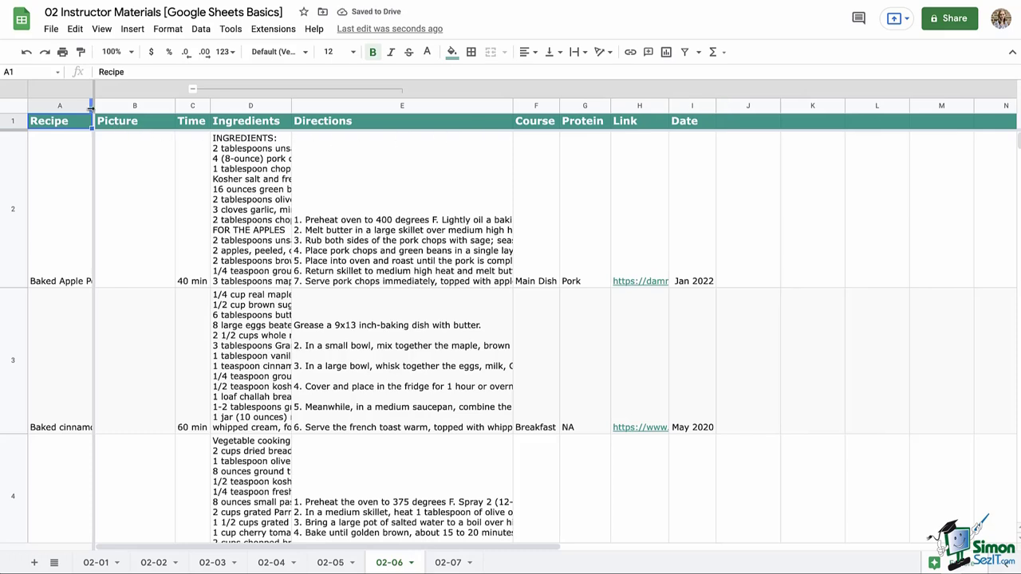
left_click_drag(94, 108, 121, 108)
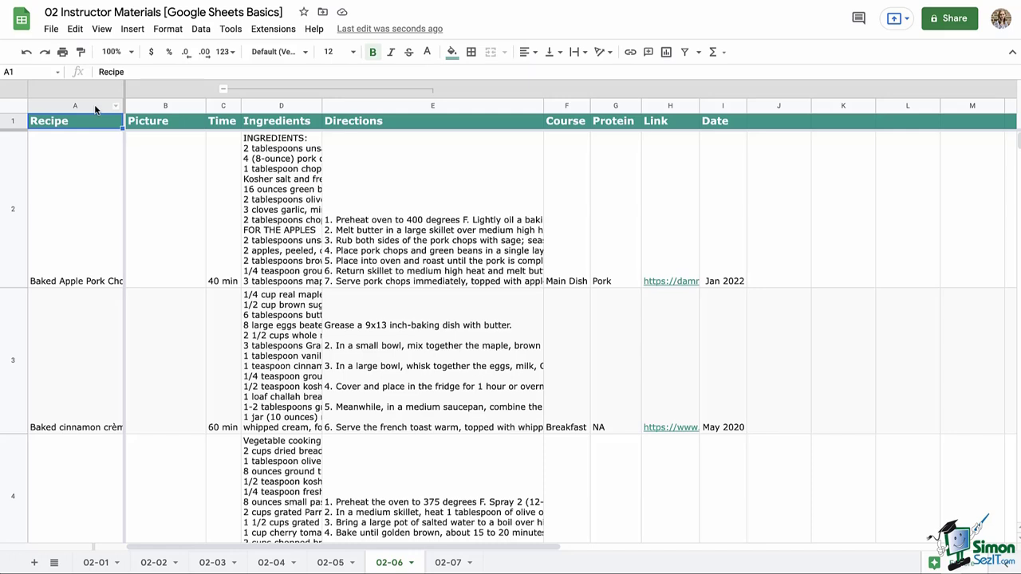
- Fill the entire Recipe column with the theme's teal accent color used in the header row
left_click(95, 109)
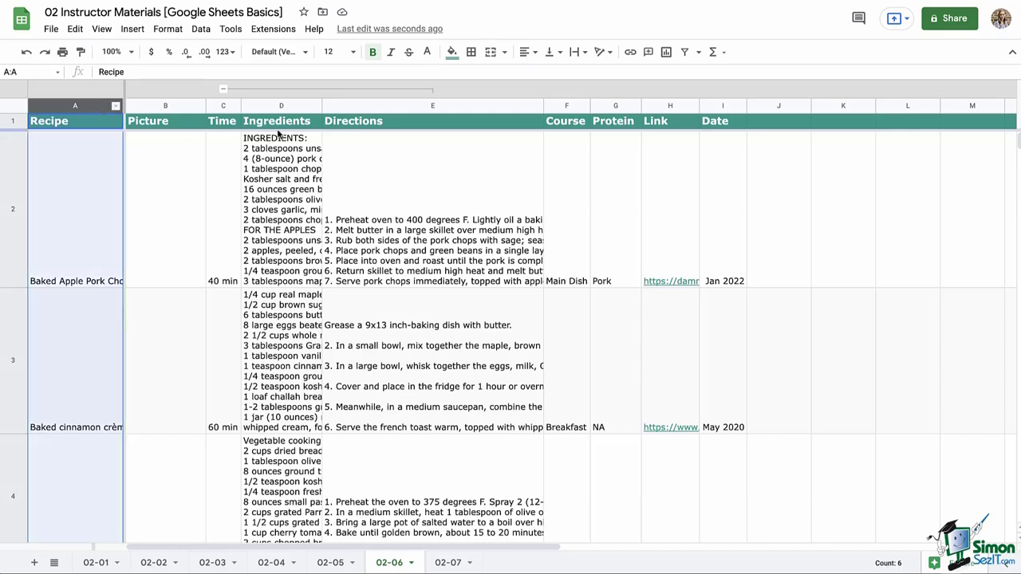
left_click(451, 53)
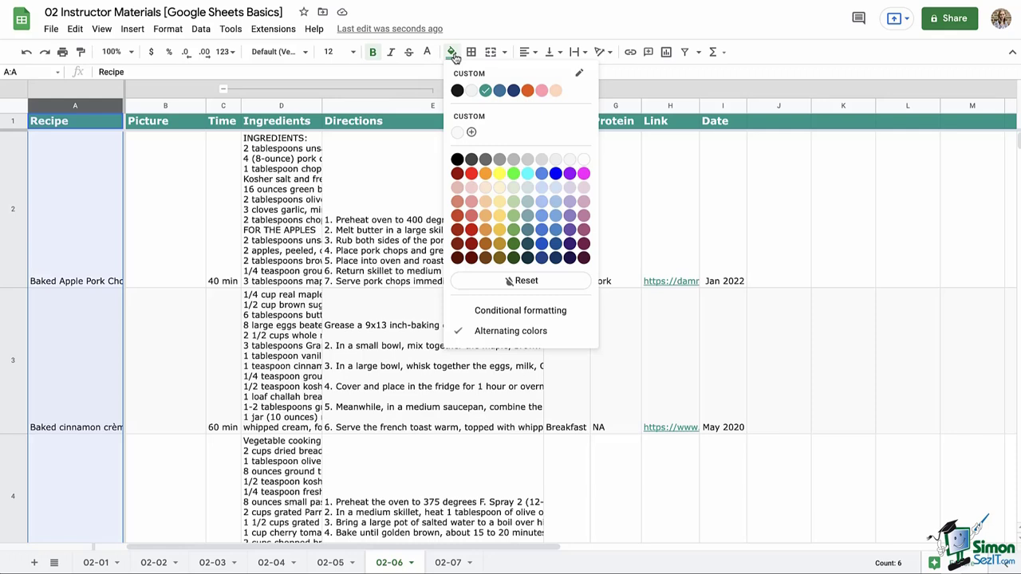
left_click(487, 91)
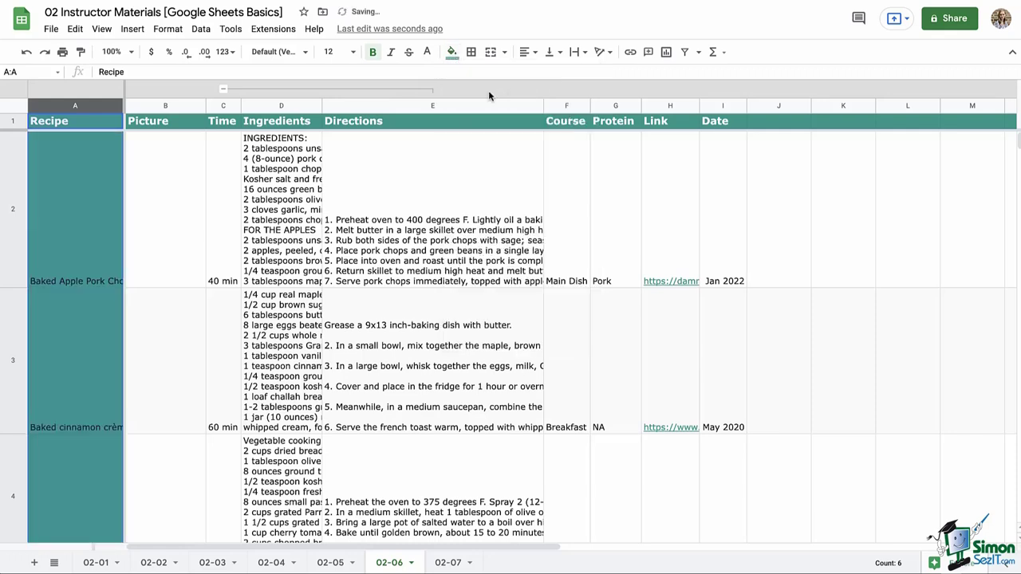
left_click(451, 52)
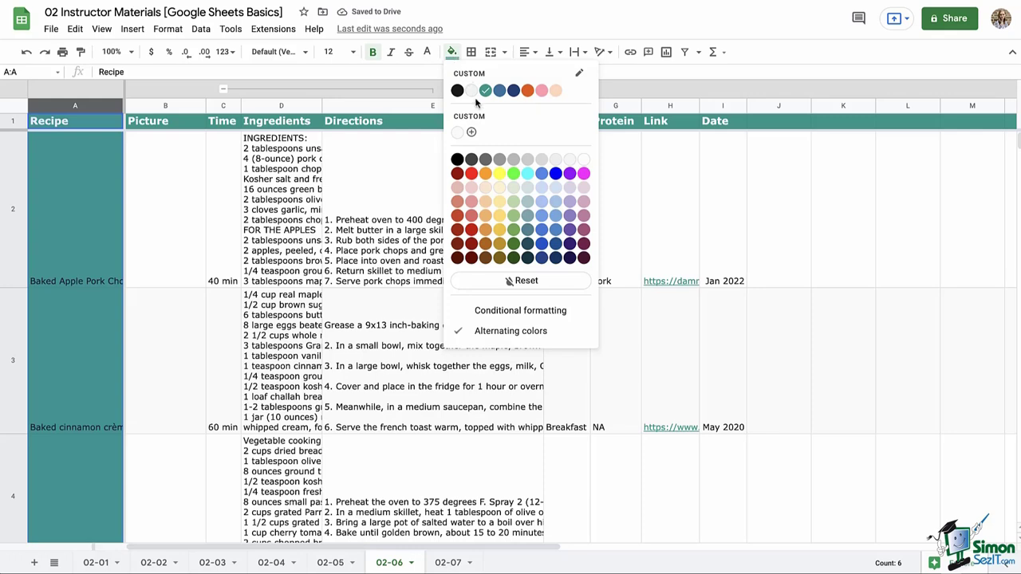
left_click(451, 52)
- Format the Recipe column's text as bold, 12-point and off-white to match the header row
left_click(335, 52)
left_click(334, 200)
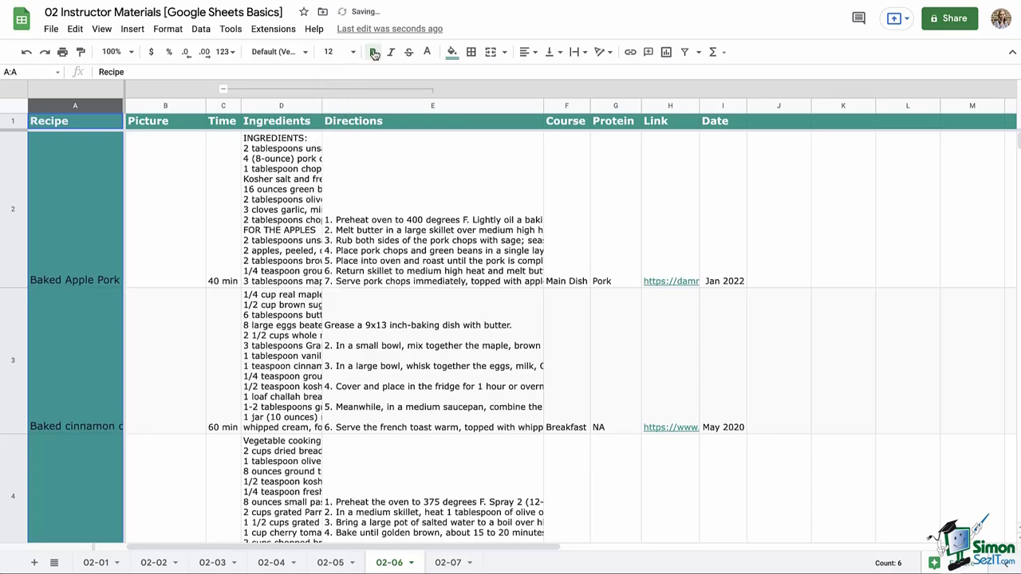
left_click(374, 53)
left_click(427, 52)
left_click(437, 137)
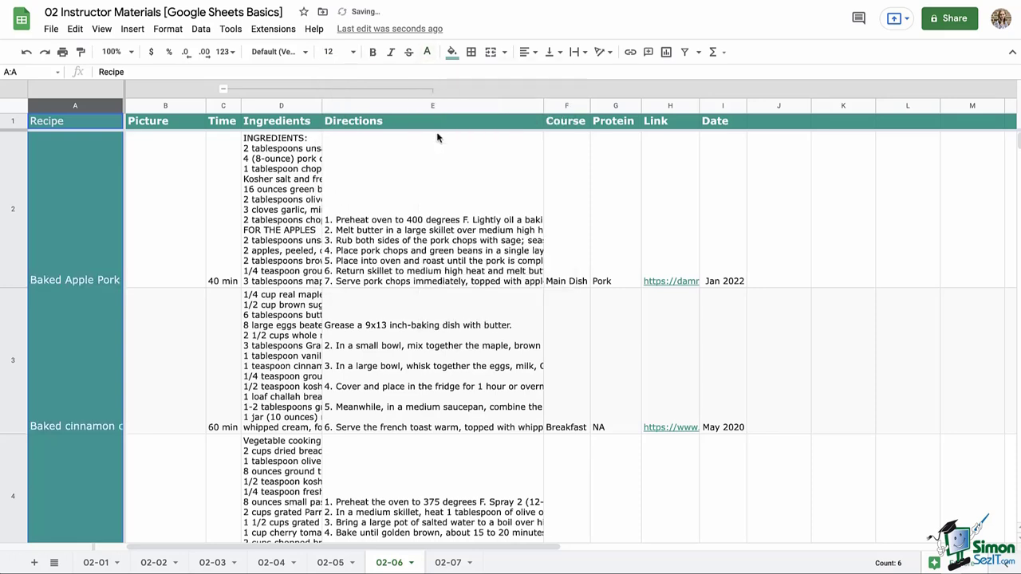
left_click(379, 56)
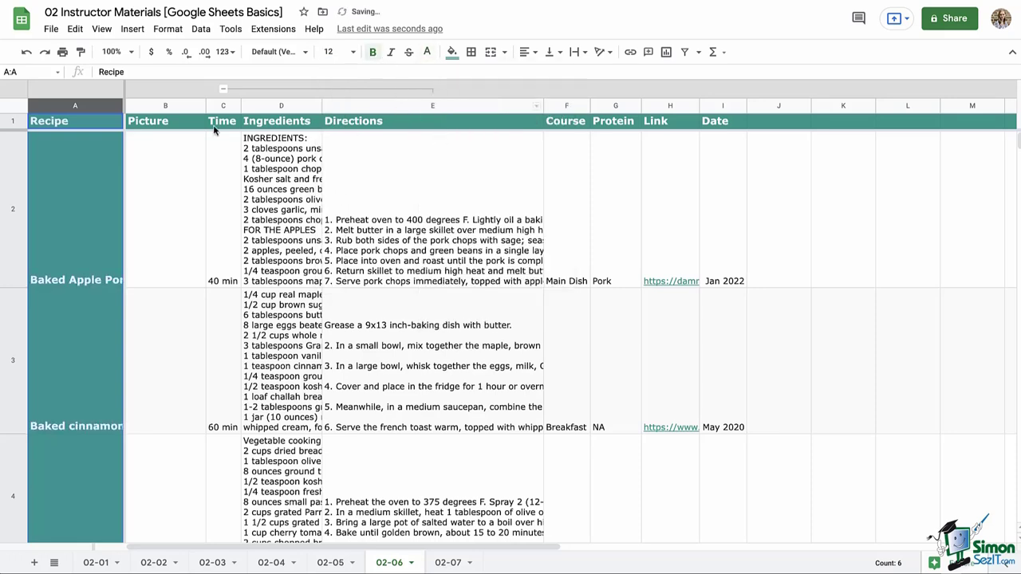
left_click(88, 121)
- Add gray dashed vertical borders and a matching right border to the whole sheet
left_click(22, 106)
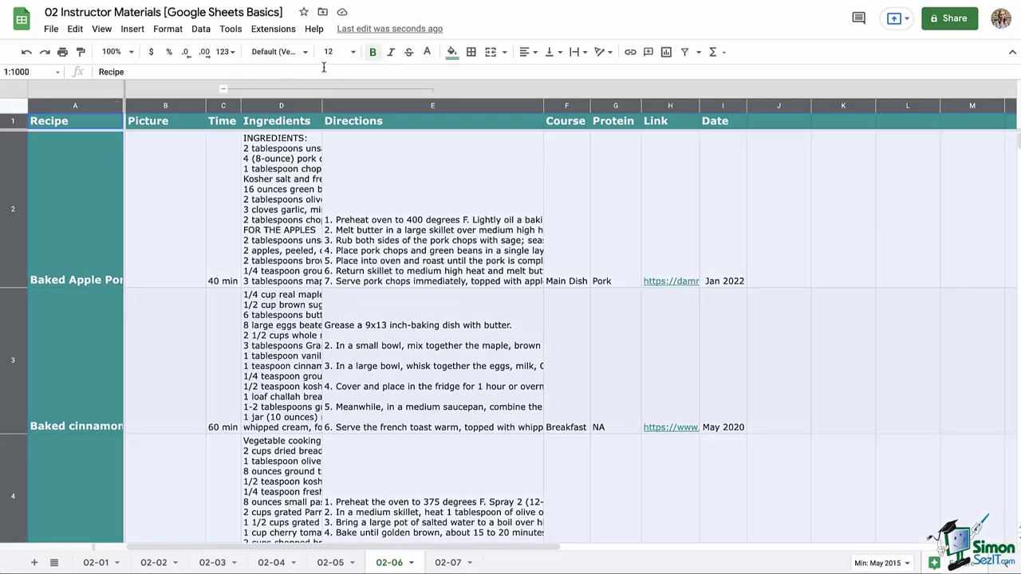
left_click(470, 52)
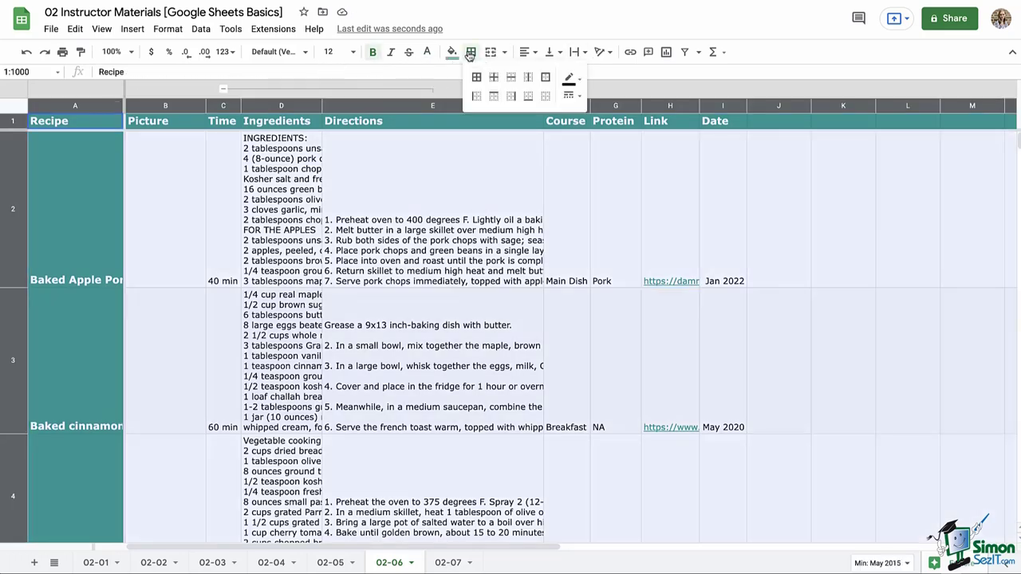
left_click(570, 95)
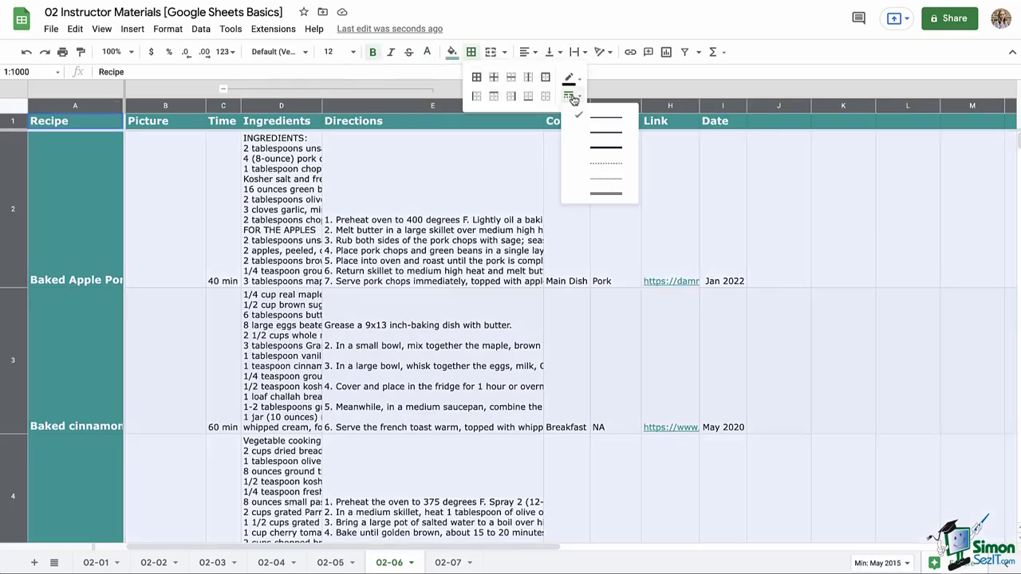
left_click(588, 170)
left_click(568, 78)
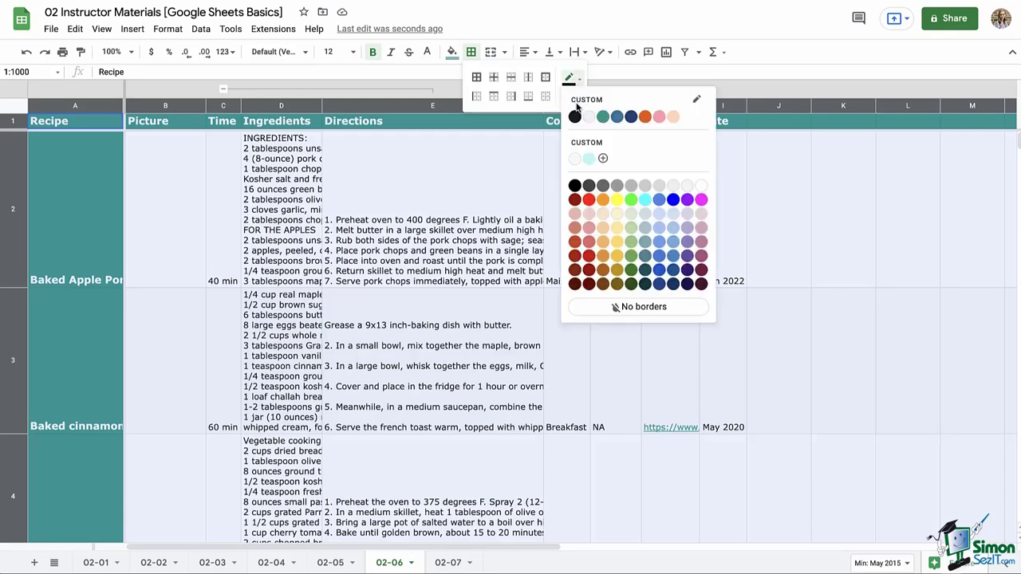
left_click(630, 186)
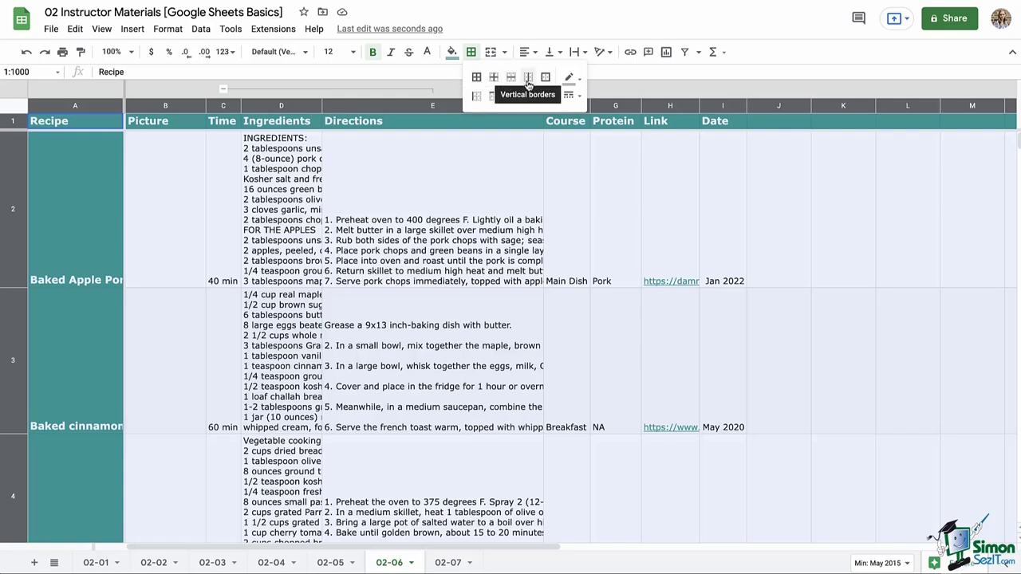
left_click(527, 78)
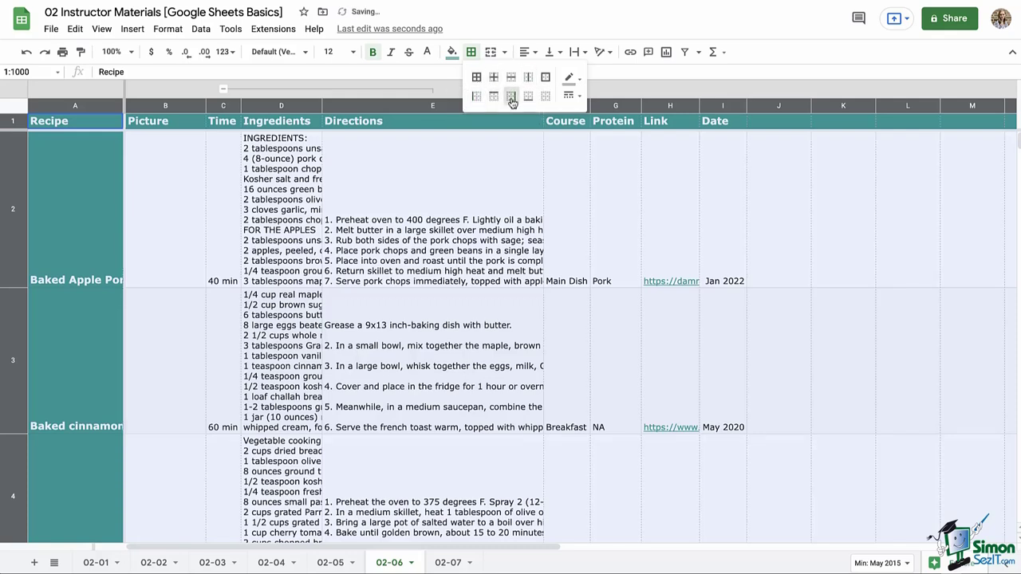
left_click(511, 97)
left_click(524, 211)
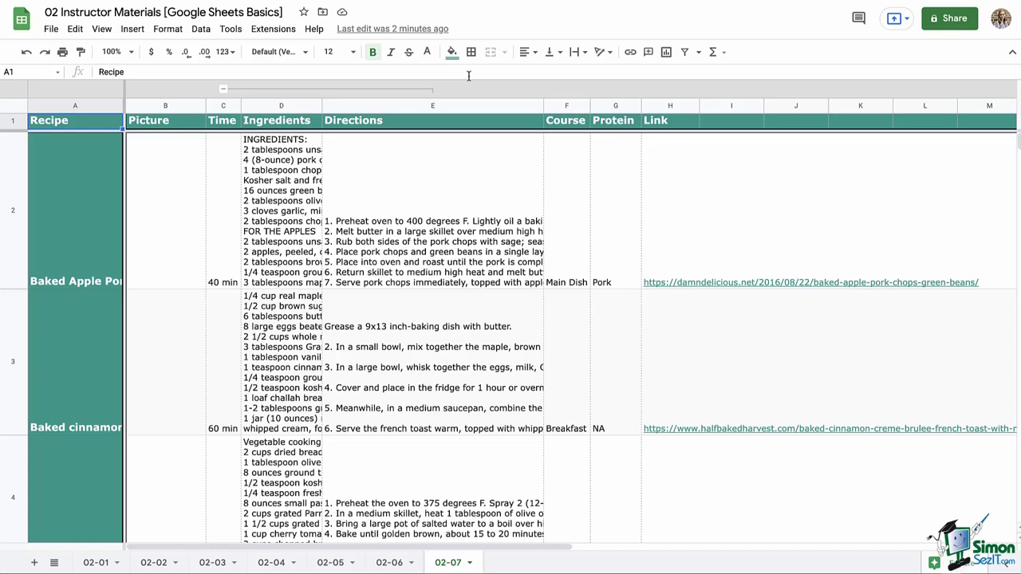
left_click(528, 53)
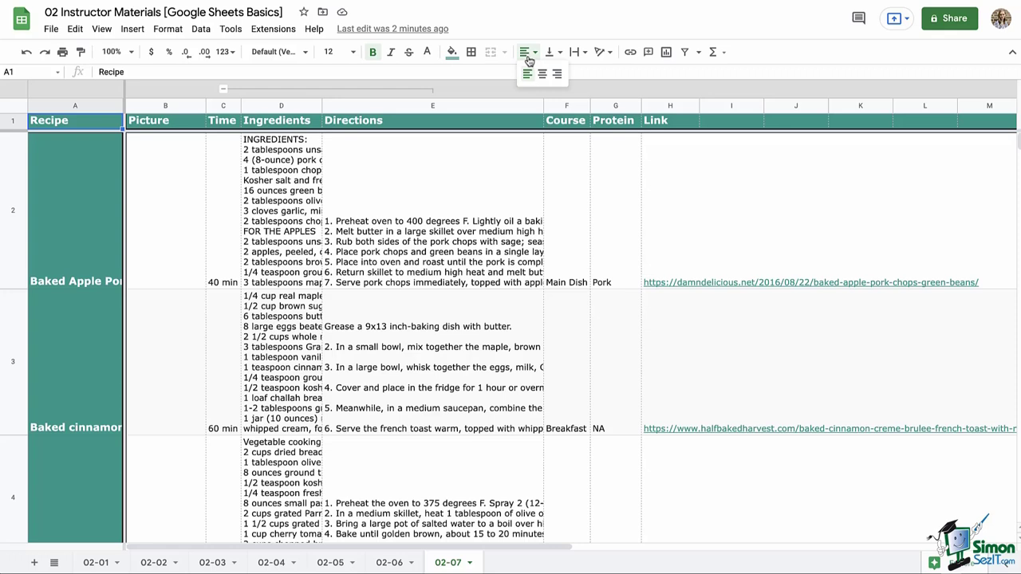
left_click(560, 54)
left_click(560, 54)
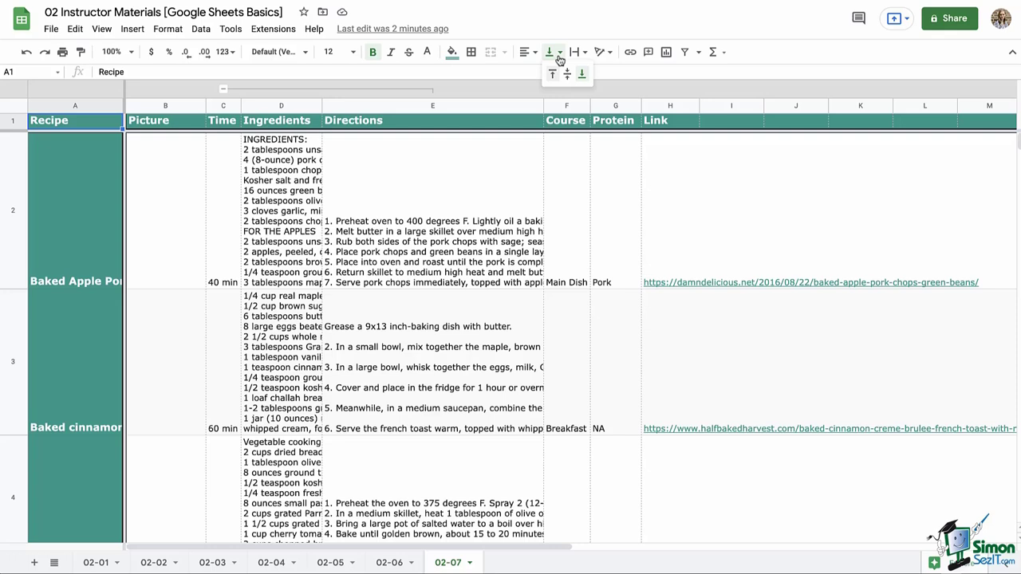
left_click(414, 201)
- Align the contents of the Ingredients and Directions columns to the top of their cells
left_click_drag(281, 106, 375, 107)
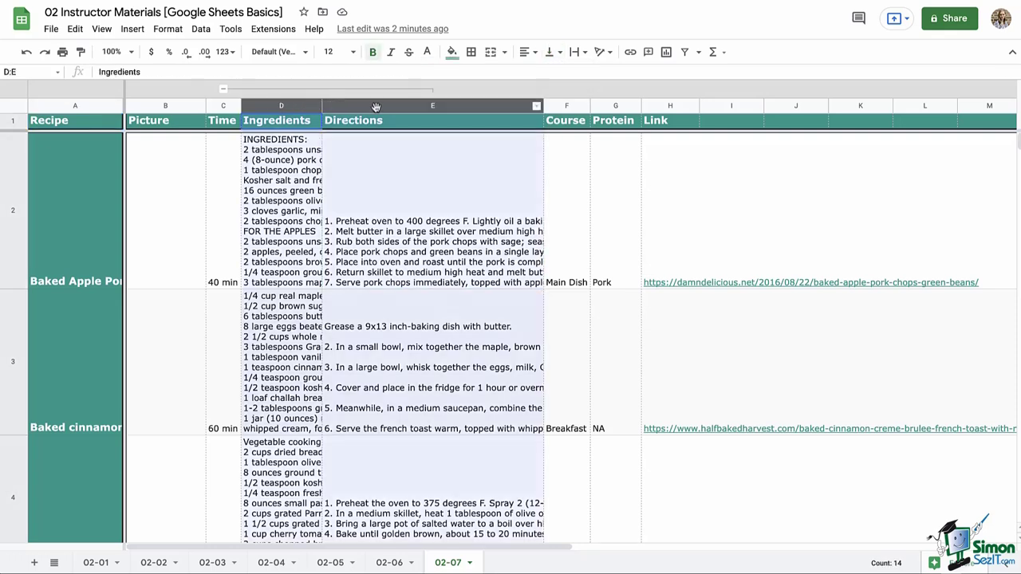
left_click(559, 53)
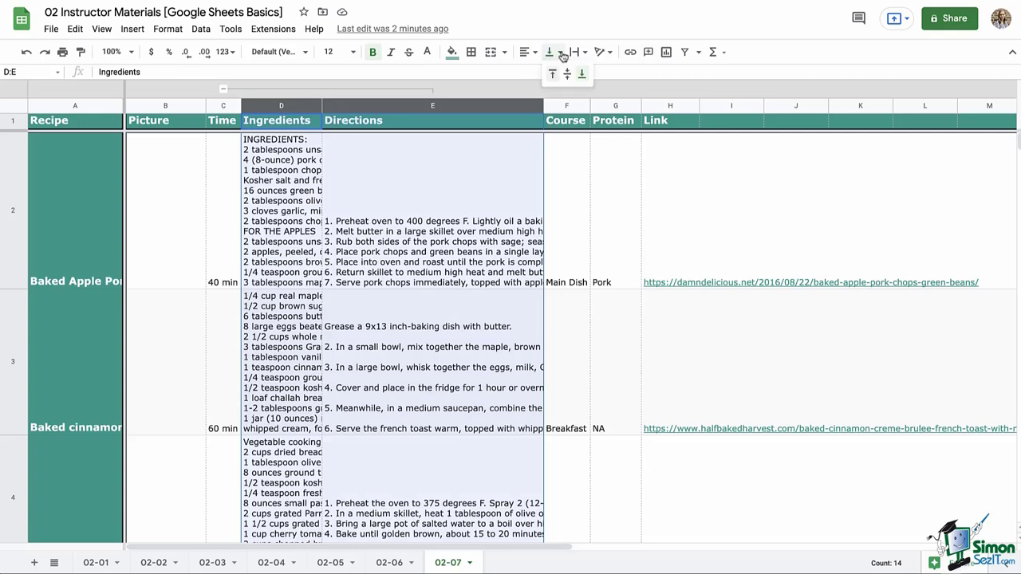
left_click(567, 81)
left_click(554, 53)
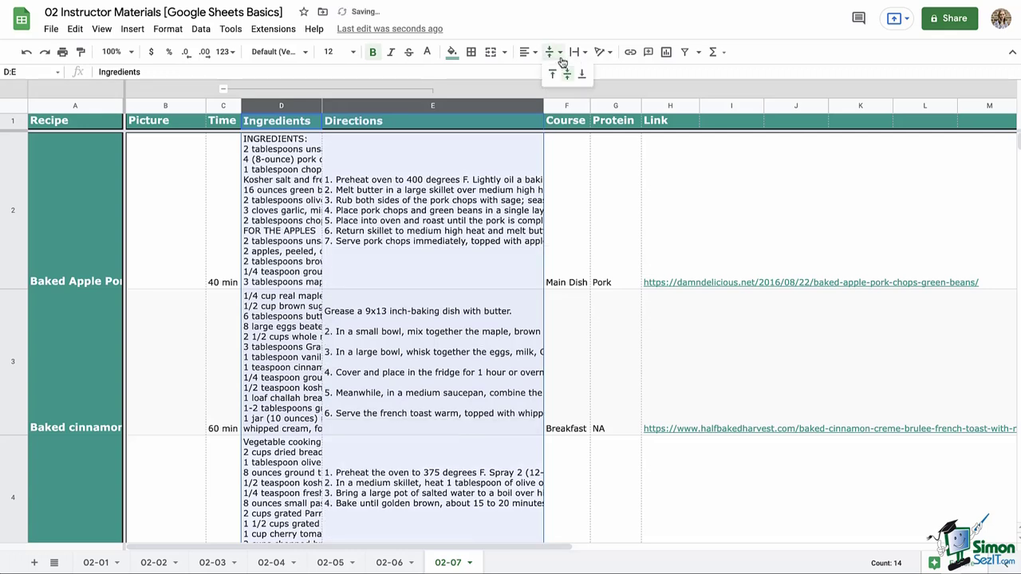
left_click(553, 79)
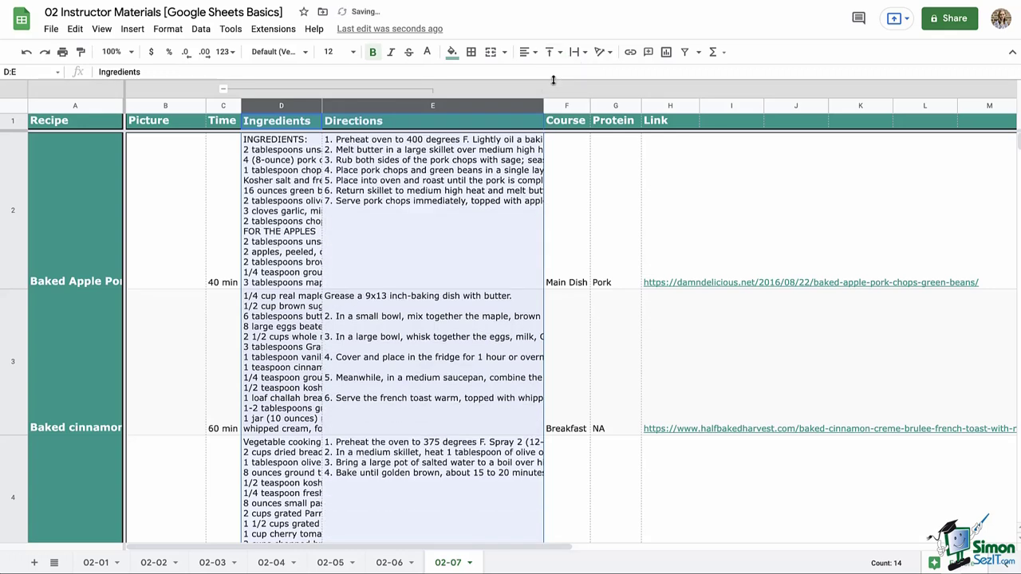
- Center the Recipe, Picture and Time columns horizontally and align them to the middle vertically
left_click(70, 199)
left_click_drag(79, 106, 205, 110)
left_click(526, 52)
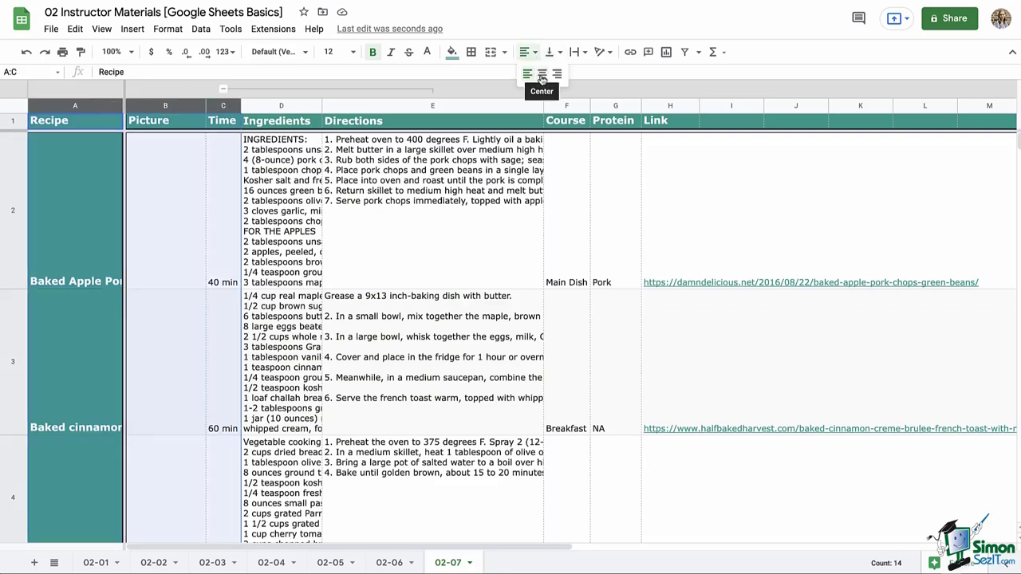
left_click(541, 75)
left_click(549, 52)
left_click(564, 71)
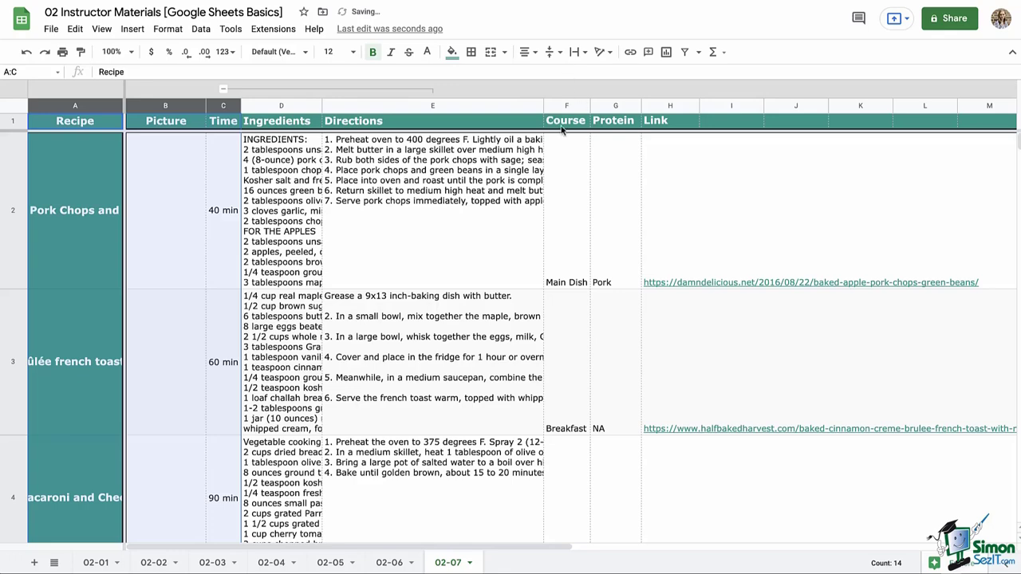
- Align the Course, Protein and Link columns to the middle vertically and center the header row horizontally
left_click_drag(567, 108, 670, 108)
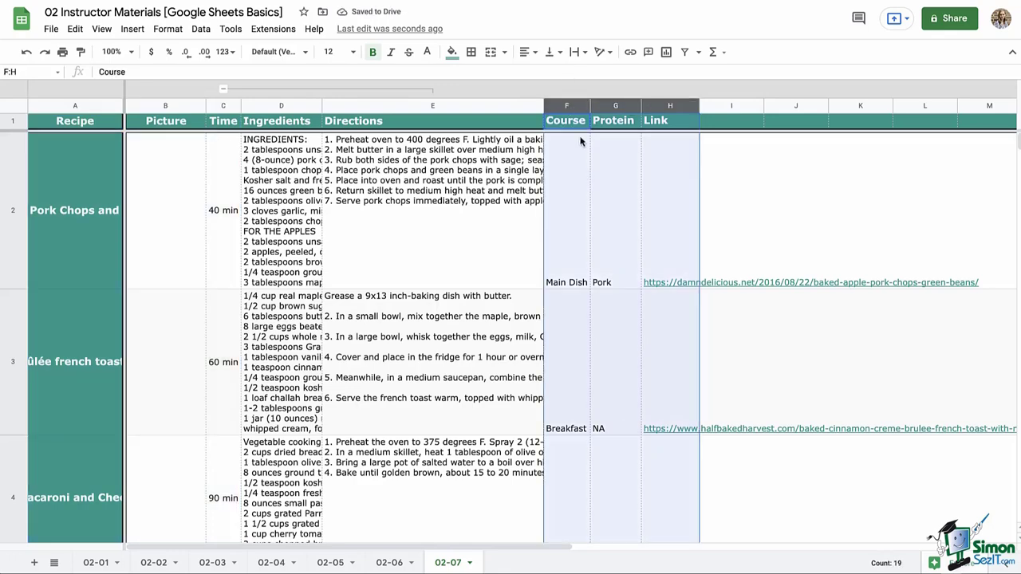
left_click(524, 52)
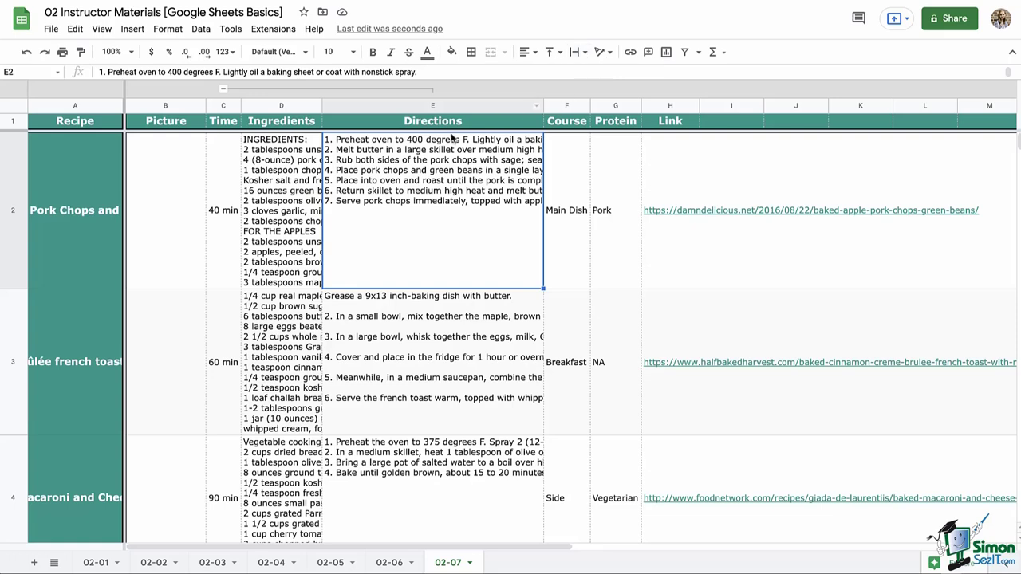
- Set text wrapping to Wrap for the entire sheet
left_click(16, 111)
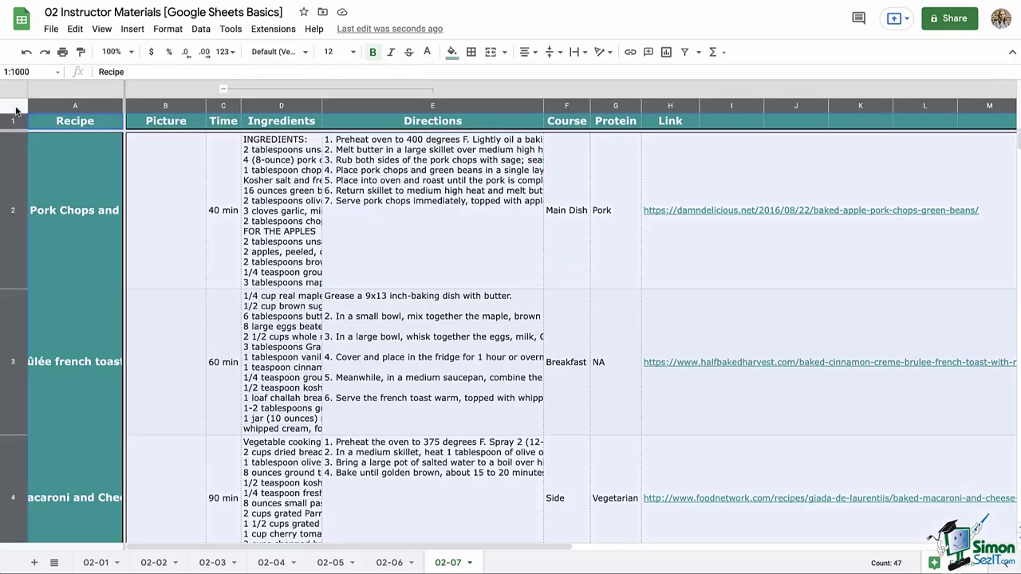
left_click(581, 53)
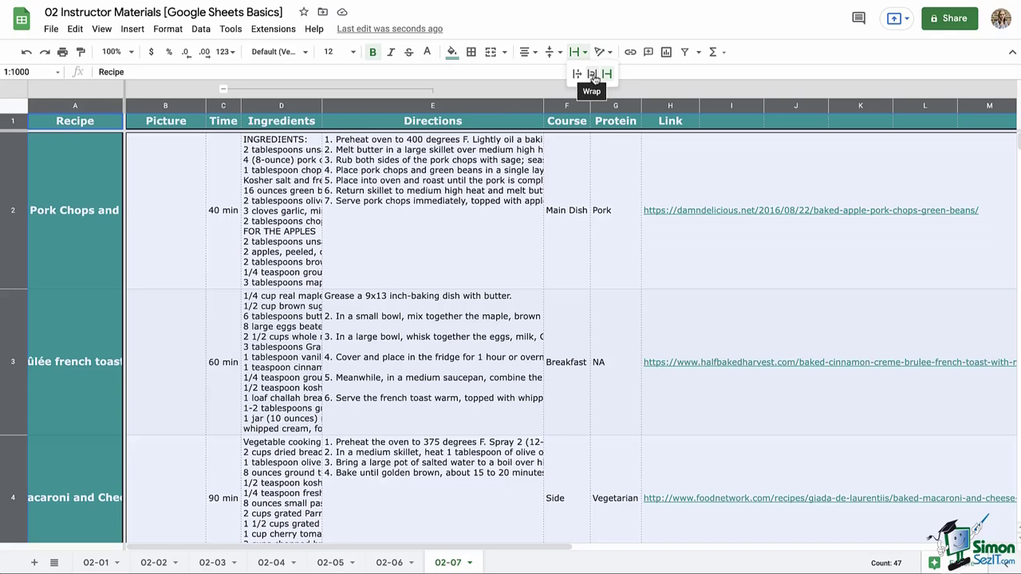
left_click(591, 75)
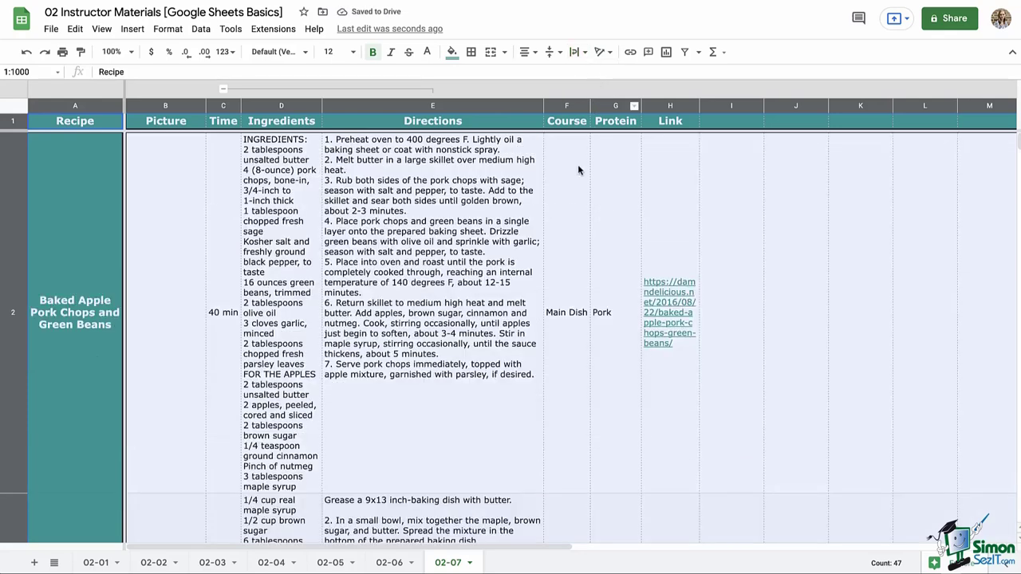
left_click(84, 289)
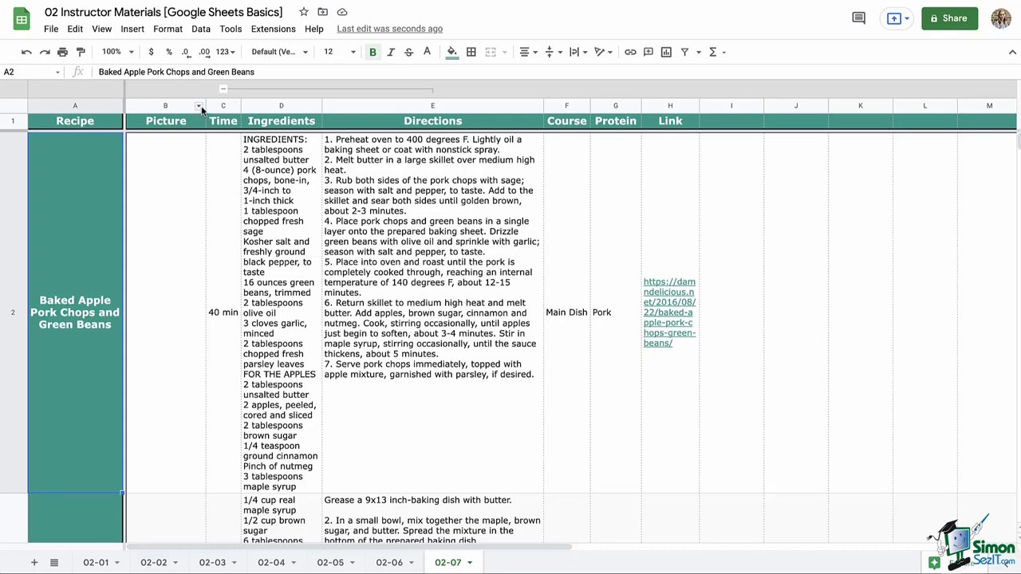
- Widen the Picture, Ingredients and Directions columns, giving Ingredients more than double its width
left_click_drag(209, 107, 239, 106)
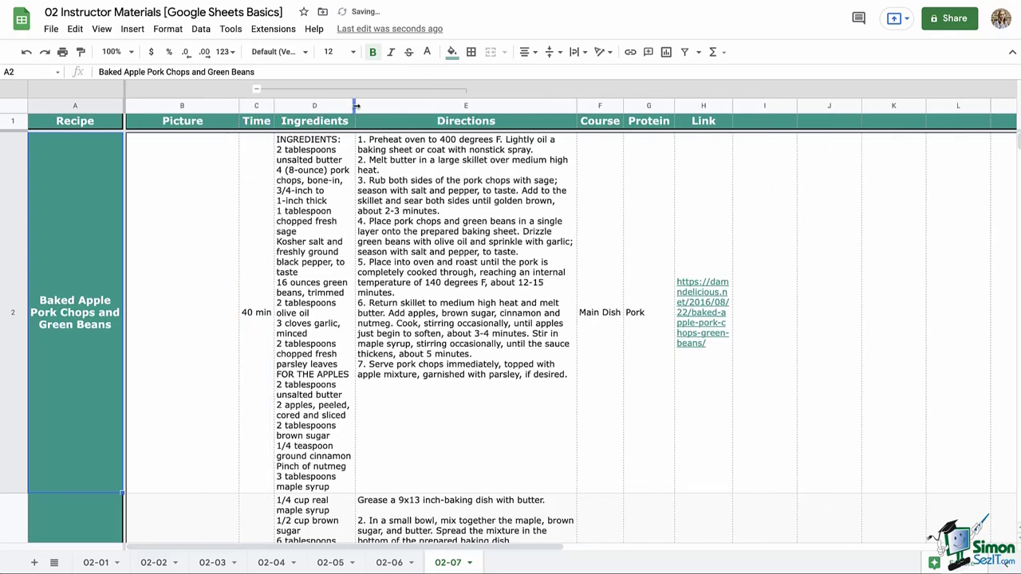
left_click_drag(355, 107, 486, 107)
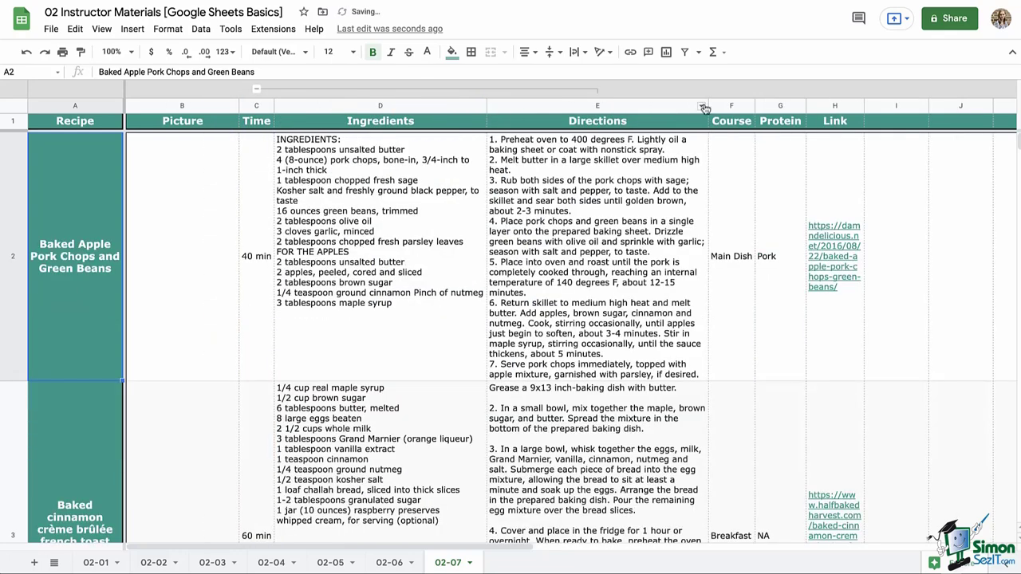
left_click_drag(708, 107, 768, 107)
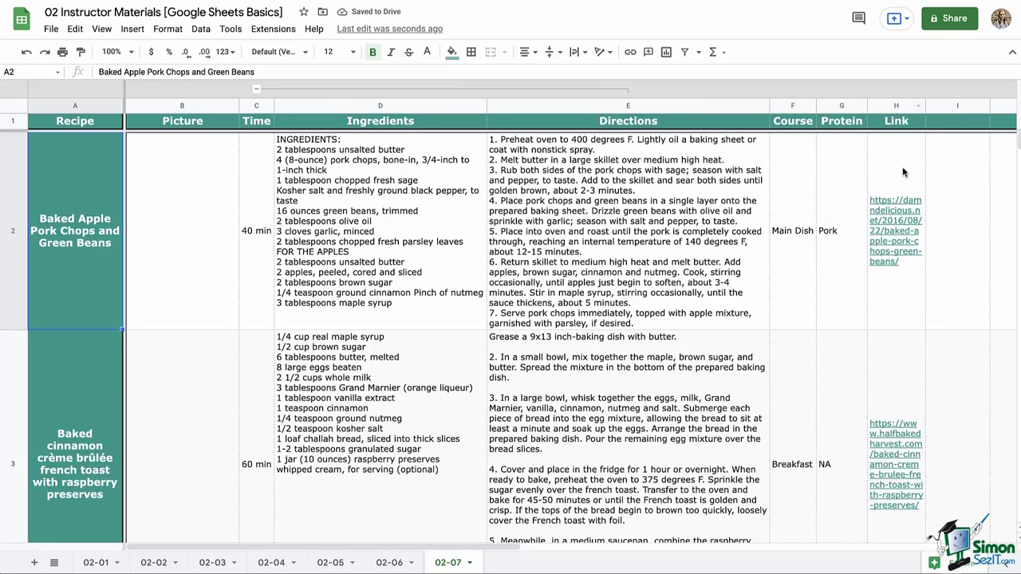
- Set the Link column's text wrapping to Clip so long URLs stay on one line
left_click(891, 108)
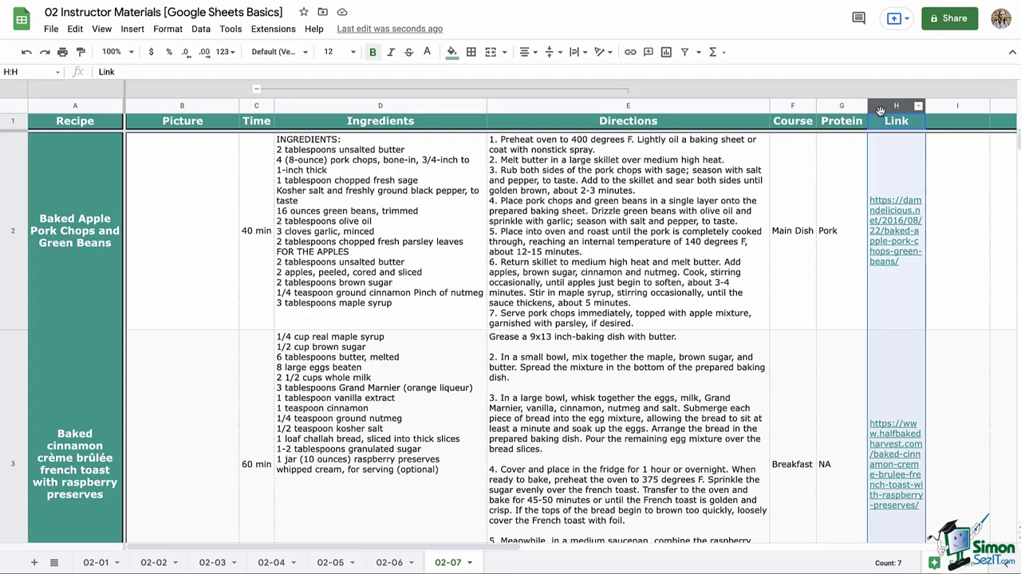
left_click(581, 53)
left_click(607, 74)
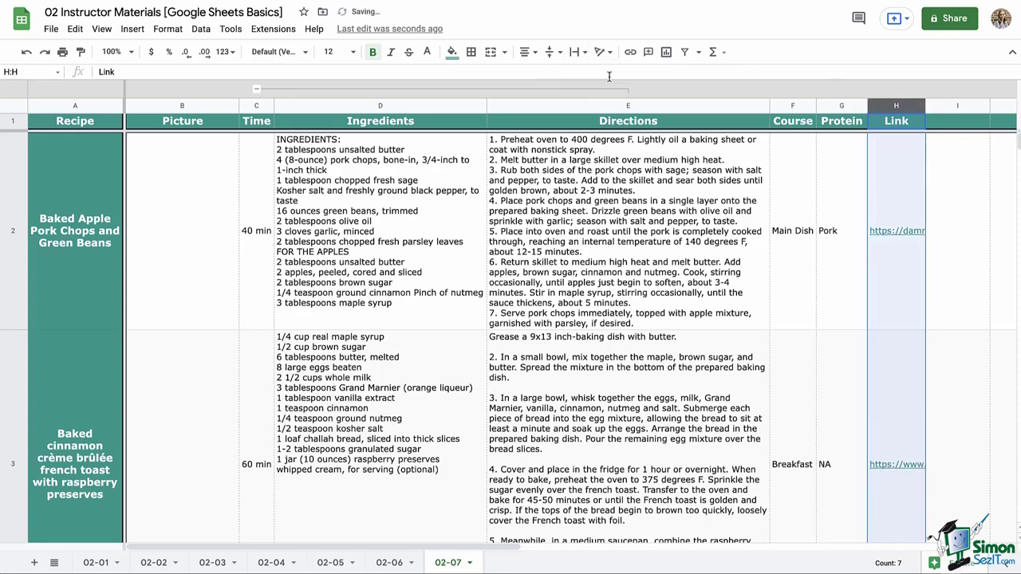
left_click(257, 156)
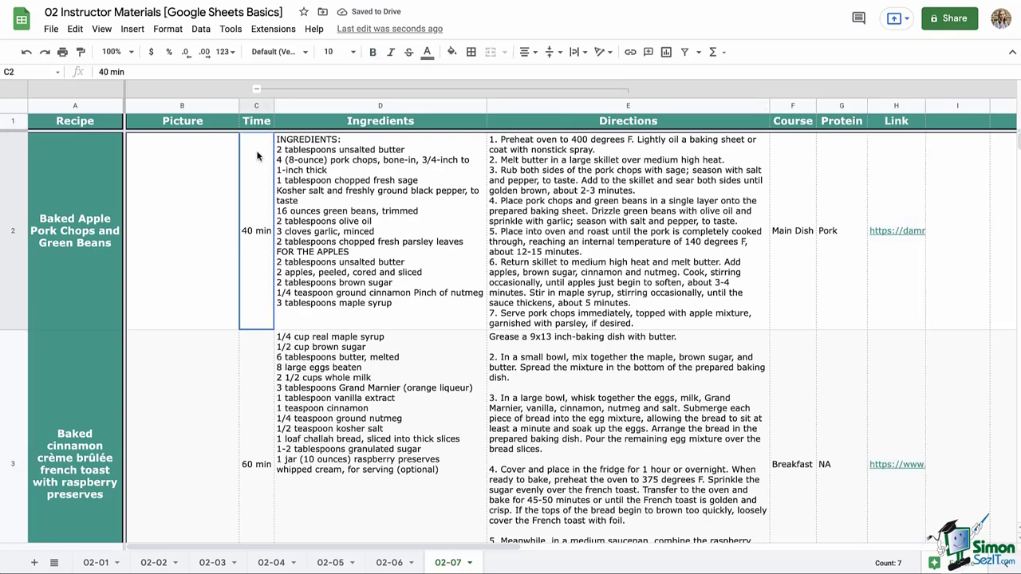
- Examine the text rotation choices for a cell and the other available text, alignment and wrapping formatting options
left_click(53, 125)
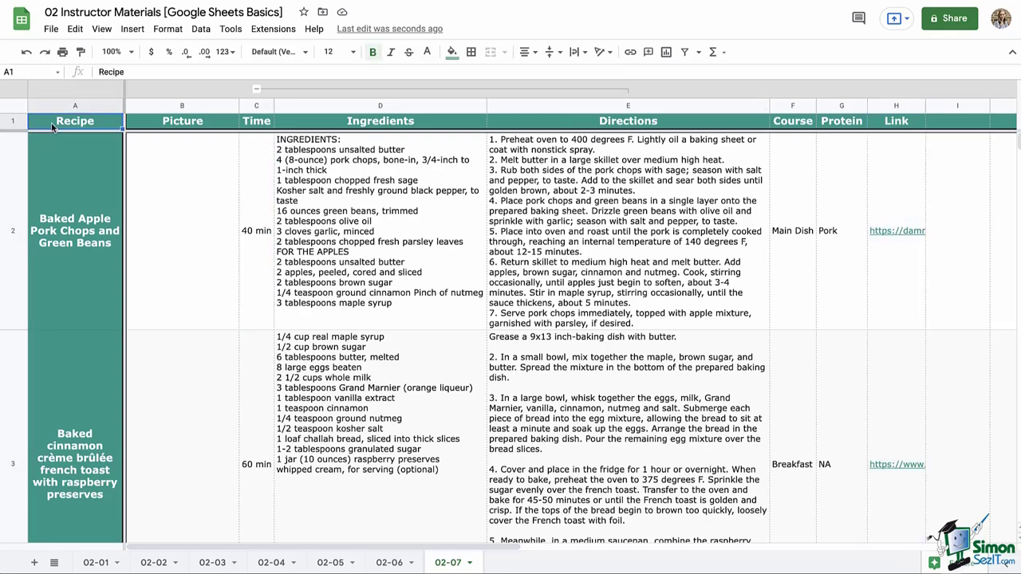
left_click(63, 158)
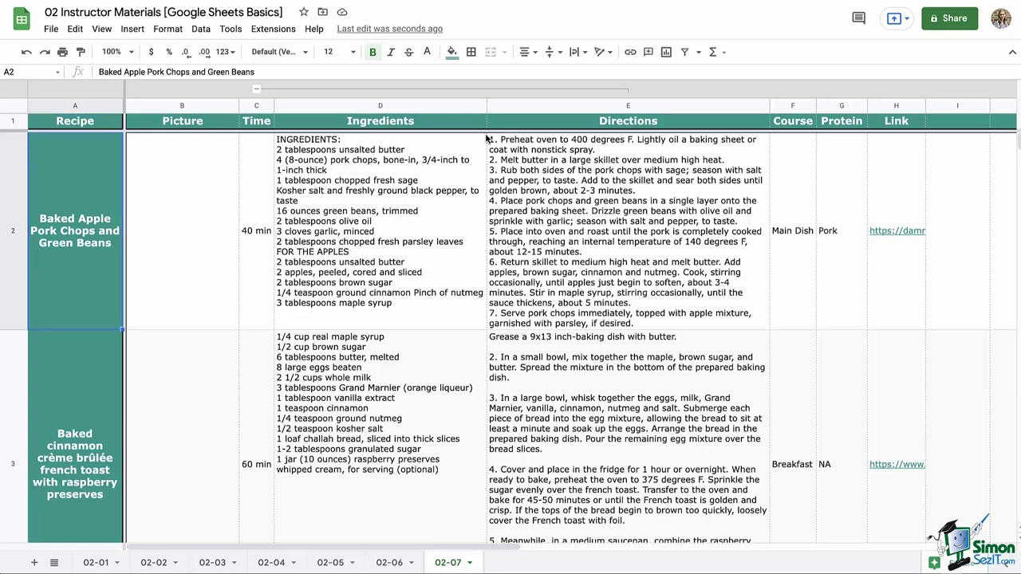
left_click(609, 52)
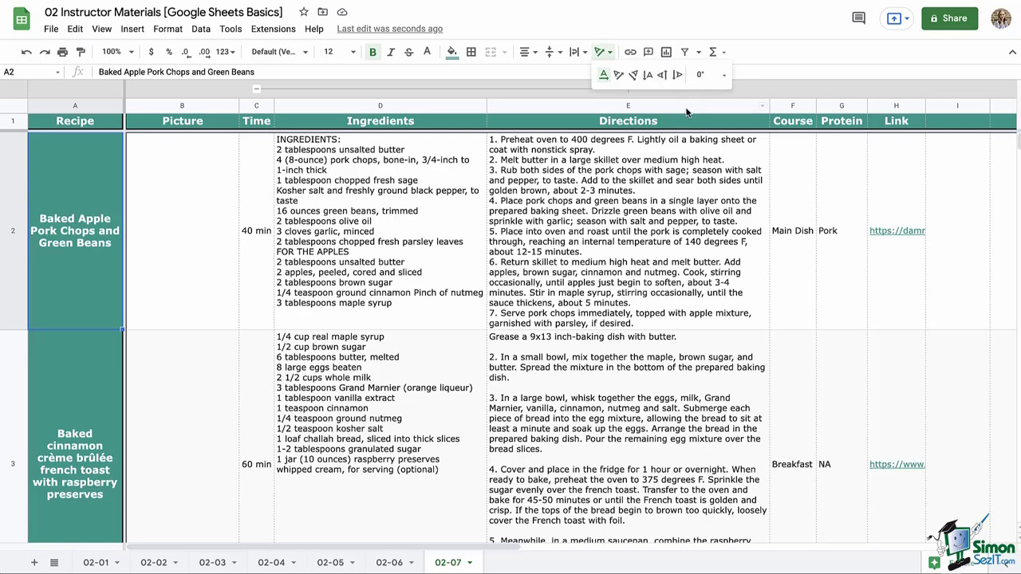
left_click(628, 120)
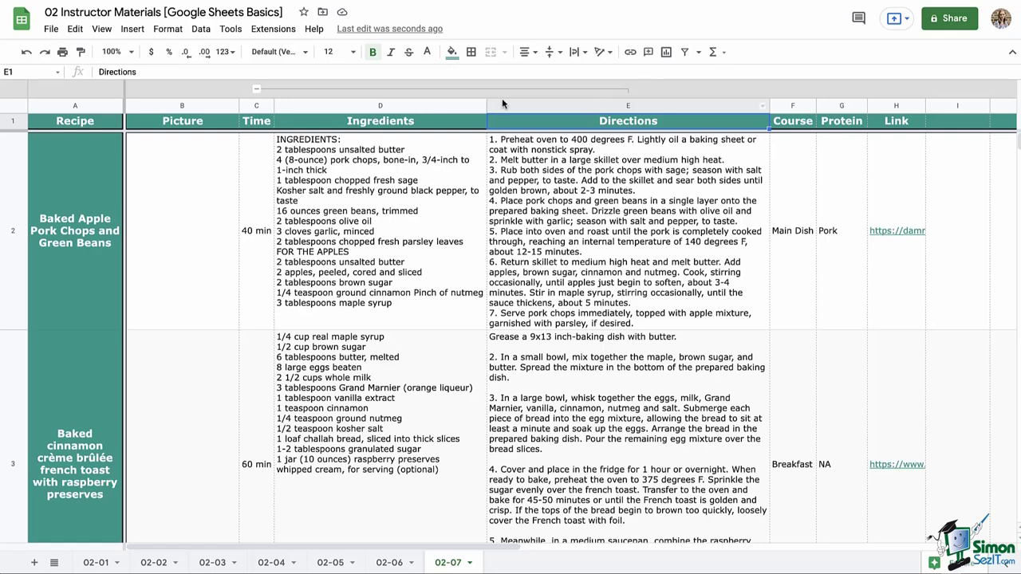
left_click(166, 32)
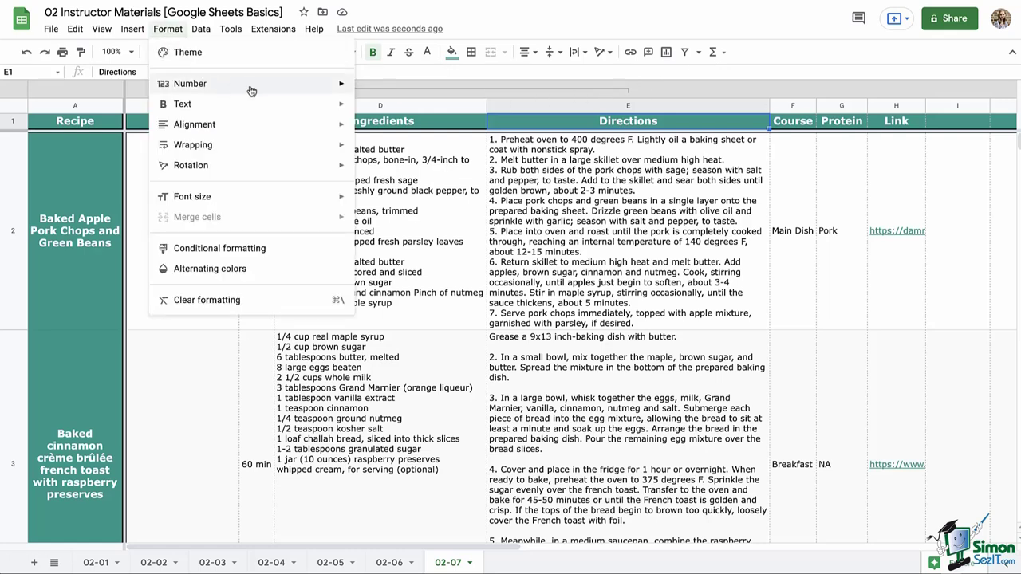
mouse_move(292, 93)
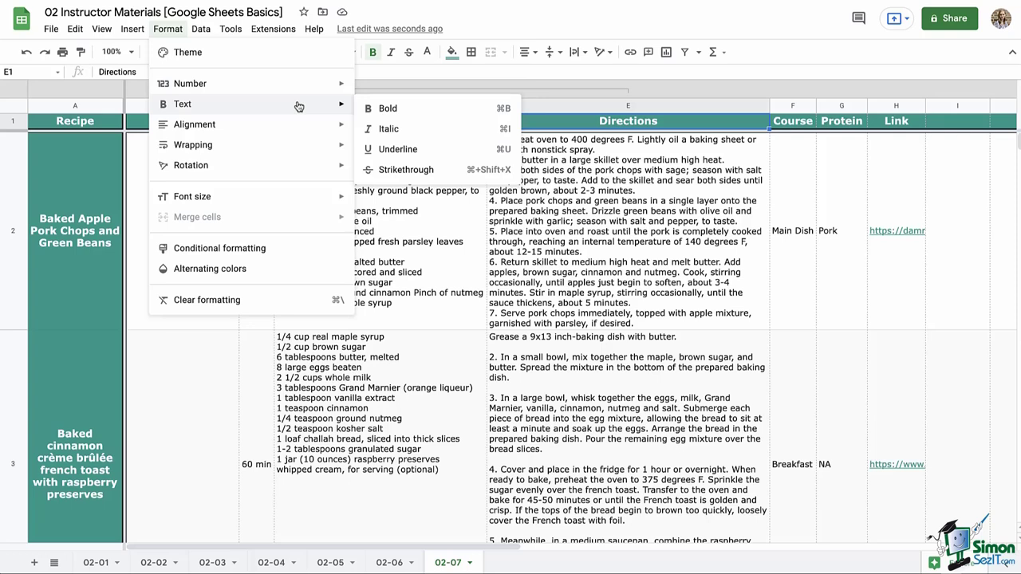
mouse_move(299, 122)
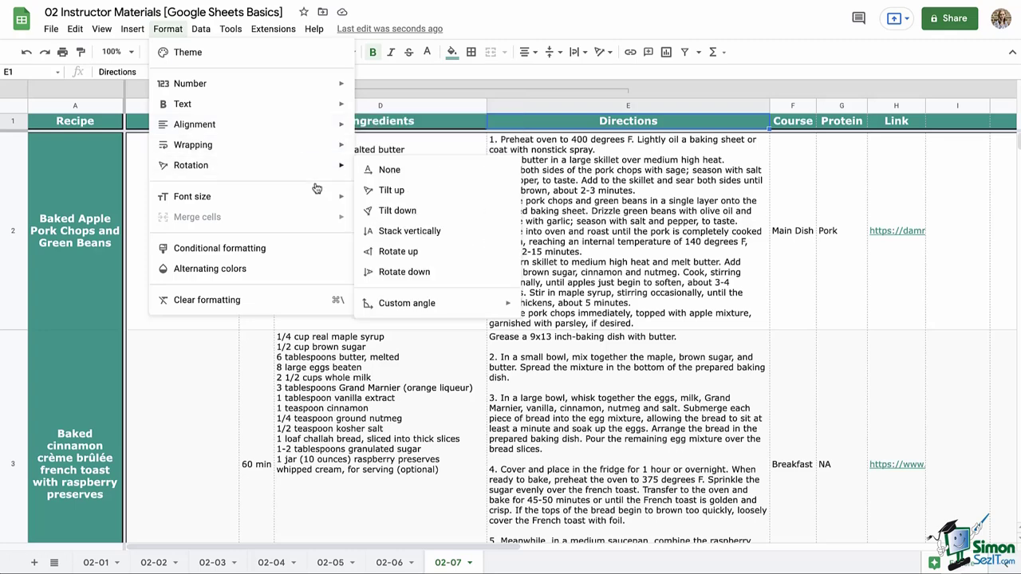
mouse_move(318, 200)
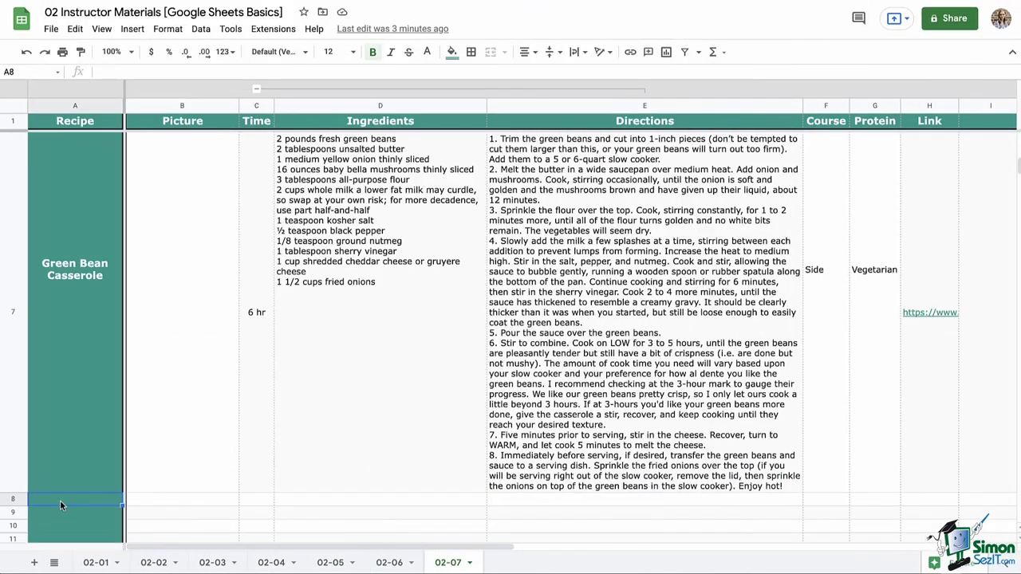
- Enter "Grilled Flank Steak with Avodcado Chimichurri Sauce" as a new recipe in A8, below Green Bean Casserole
type("Gri")
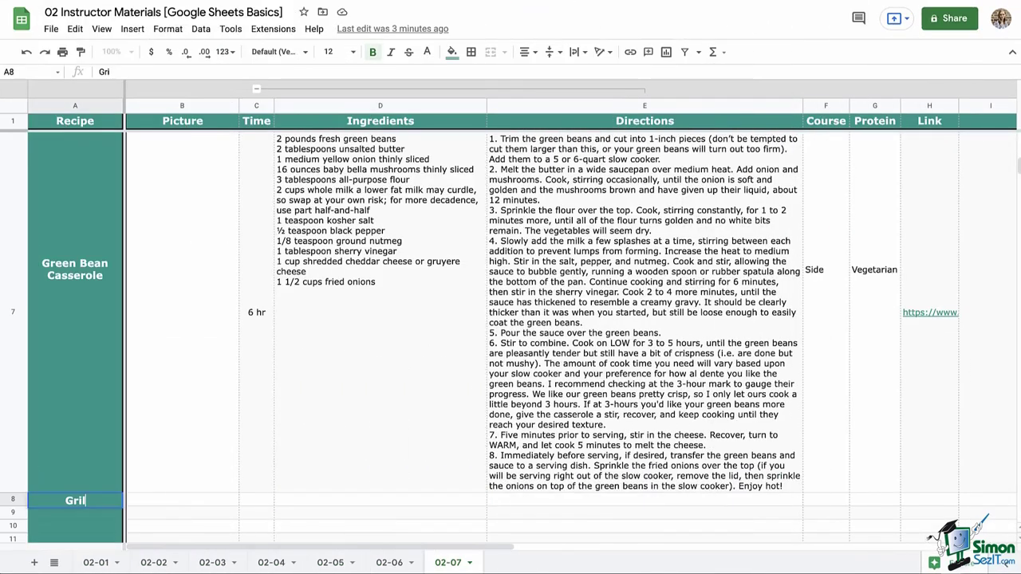
type("lled Flank Steak with Av")
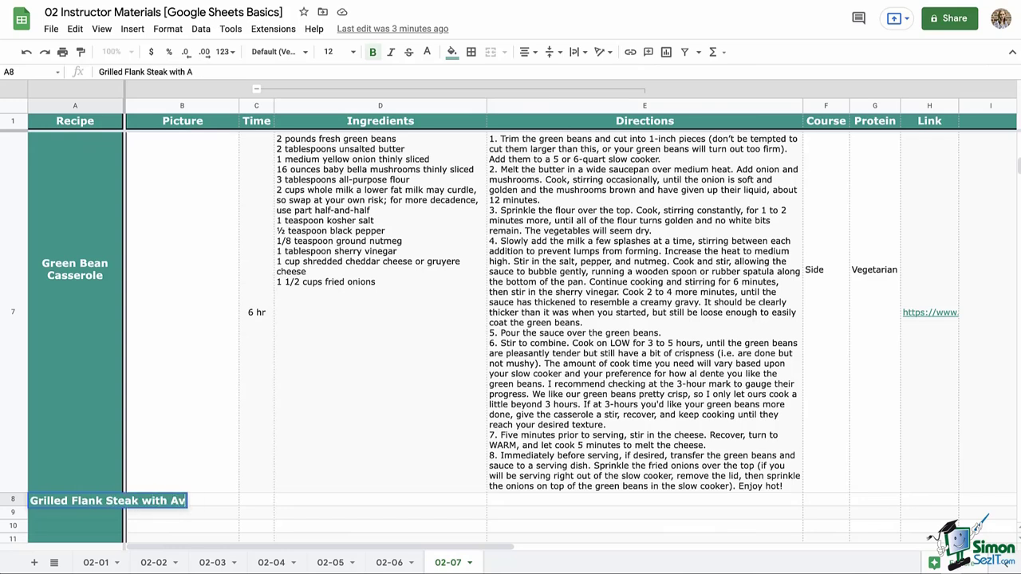
type("odcado Chimi")
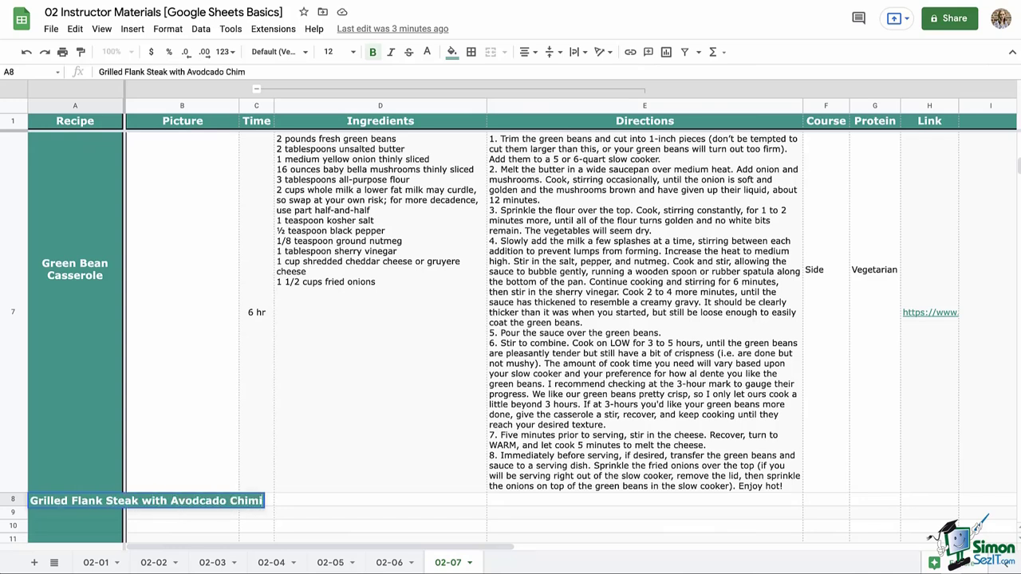
type("churri Sauce")
key("Return")
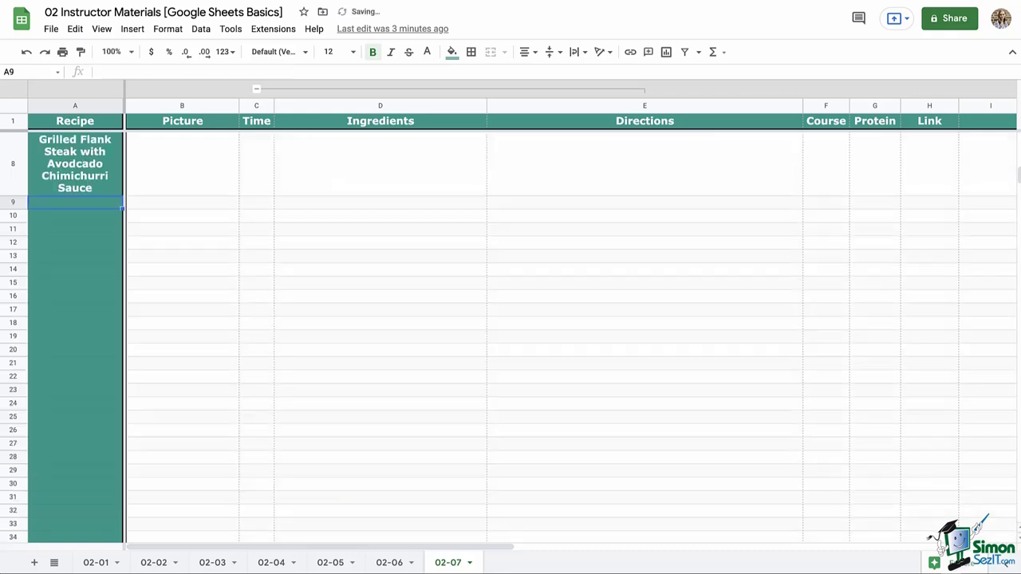
- Paste the ingredient list for the grilled flank steak and avocado chimichurri sauce into D8
left_click(335, 188)
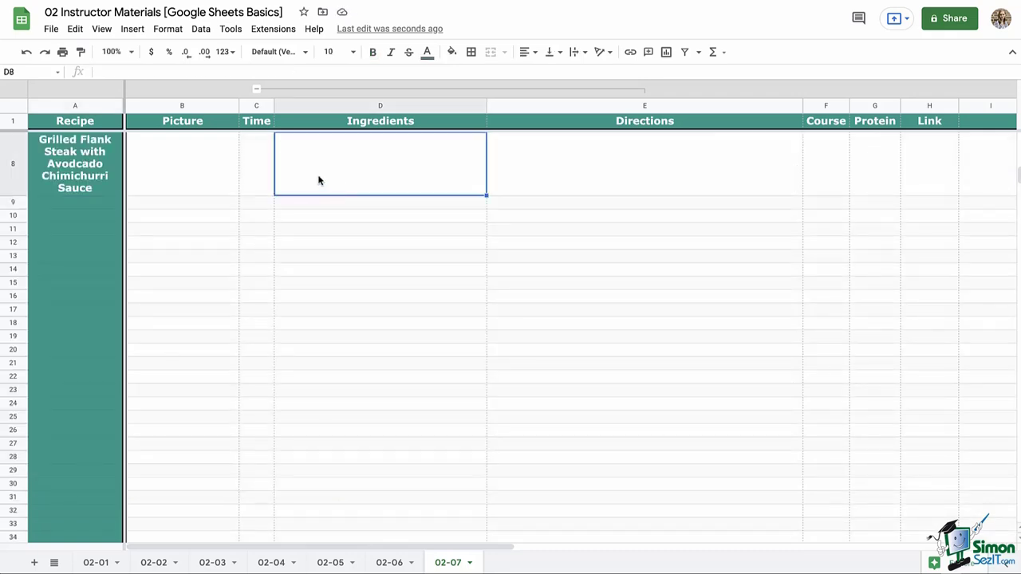
type("FOR THE GRILLED FLANK STEAK 1.5 to 2 pounds flank steak 1/2 tablespoon ground cumin 1 teaspoon salt 1/4 teaspoon fresh ground pepper 1 tablespoon olive oil FOR THE AVOCADO CHIMICHURRI SAUCE 1/4 cup extra virgin olive oil 1/4 cup fresh lime juice 3 cloves garlic 1 cup flat leaf parsley 1/2 teaspoon dried oregano 1/8 teaspoon cayenne pepper 1/4 teaspoon red pepper flakes 1/2 teaspoon salt 1/4 teaspoon fresh ground pepper 1 avocado peeled, pitted, and diced")
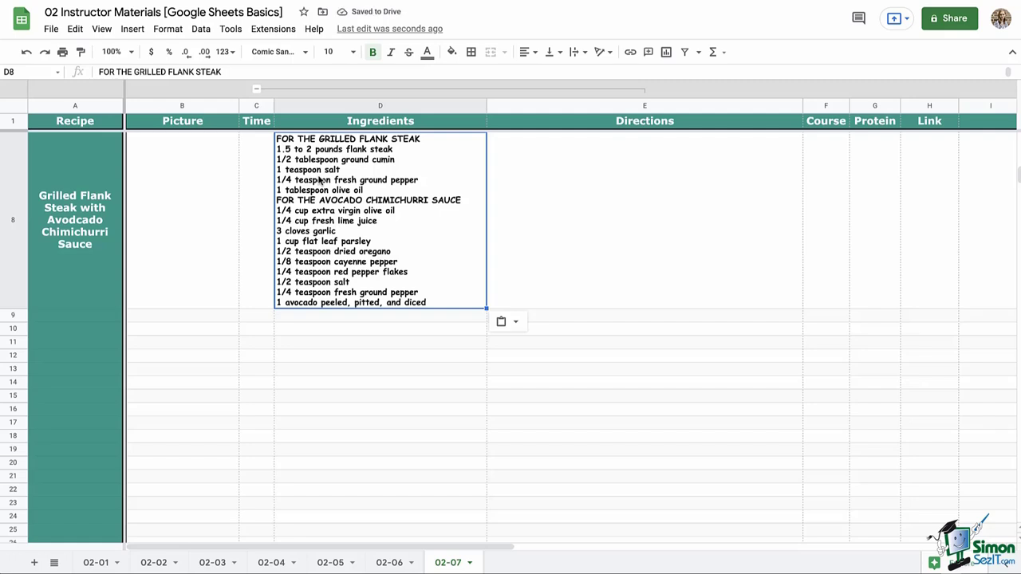
- Clear the formatting of the ingredient list in D8 and paste the grilled flank steak and chimichurri directions into E8
left_click(163, 30)
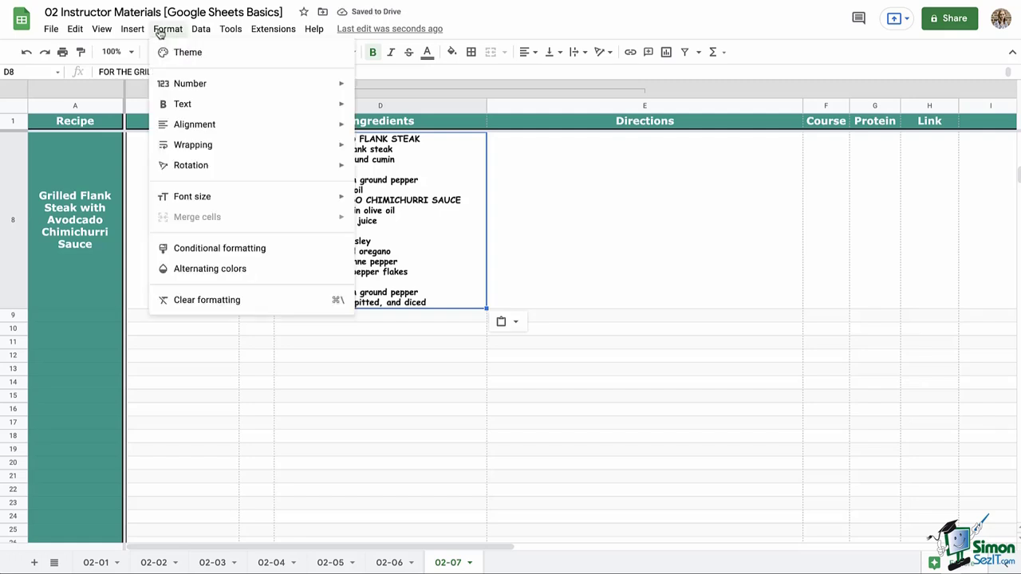
left_click(283, 310)
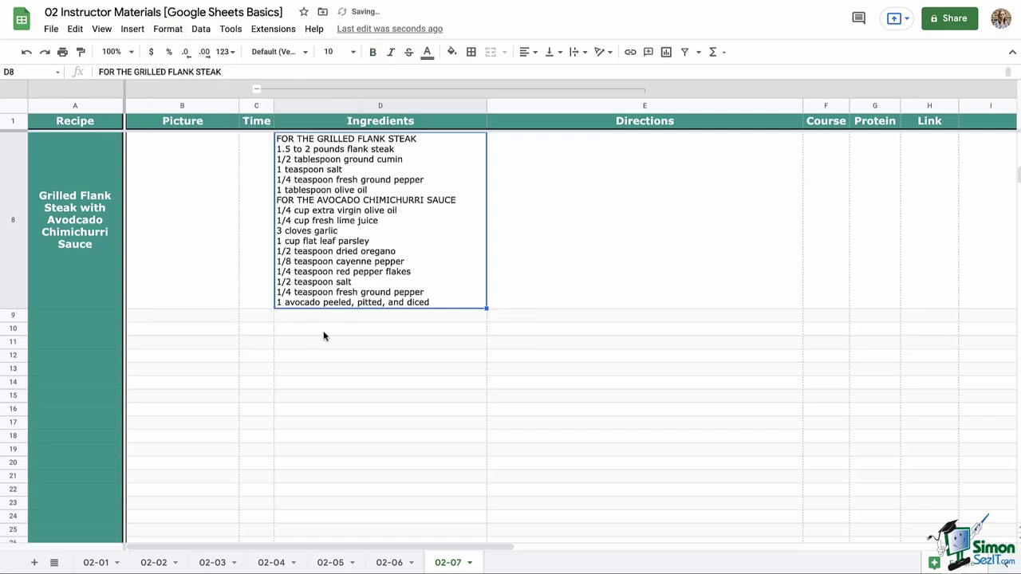
left_click(549, 258)
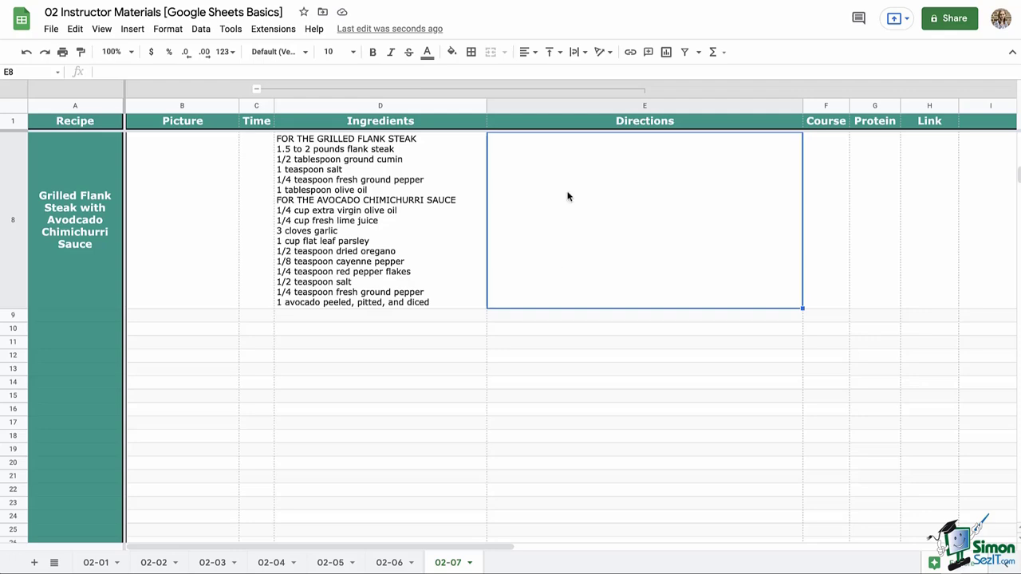
type("FOR THE GRILLED FLANK STEAK Pat steak dry. Combine cumin, salt, and fresh ground pepper in a small mixing bowl and stir until thoroughly incorporated. Rub steak on both sides with the prepared cumin mixture. Drizzle olive oil over steak and turn to coat. At this point, you can cover the steak and let sit in refrigerator for 2 hours OR grill it. Preheat grill to medium-high heat. Transfer steak to the grill and grill it to desired doneness, about 5 minutes per side for medium-rare, which is 145F internal temperature. *See NOTES for Temperatures for Steak Transfer steak to work surface and let stand at least 5 minutes before slicing. FOR THE AVOCADO CHIMICHURRI SAUCE Add oil, lime juice, garlic, parsley, oregano, cayenne pepper, red pepper flakes, salt, and fresh ground pepper to a food processor; pulse until herbs are finely chopped. Add diced avocado to the food processor; pulse until well combined and chunky. Cut the steak across grain into thin strips. Arrange steak on a platter and serve with prepared avocado chimichurri sauce.")
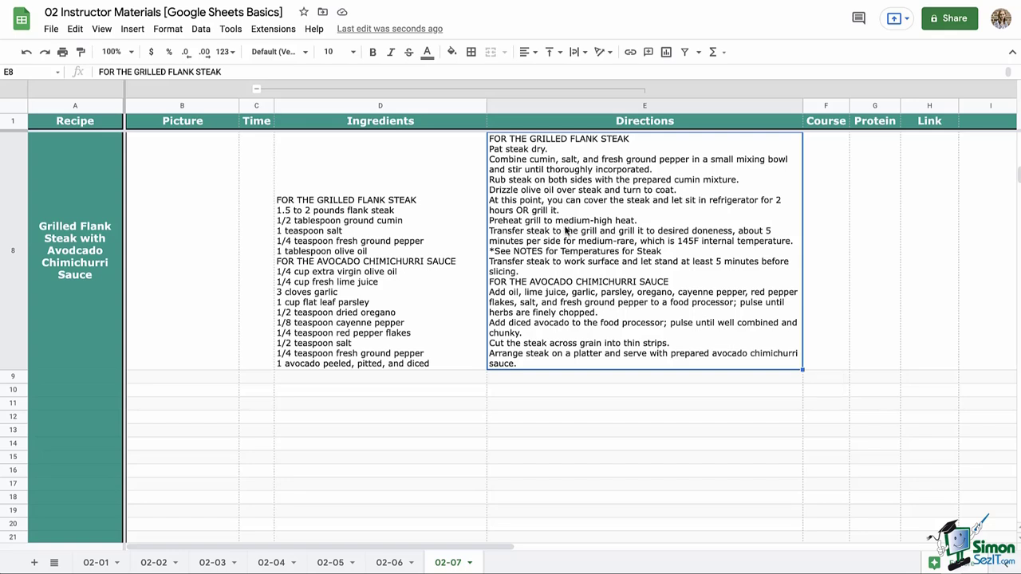
- Check which font the directions text in E8 uses and look up the current theme's customization settings
double_click(544, 212)
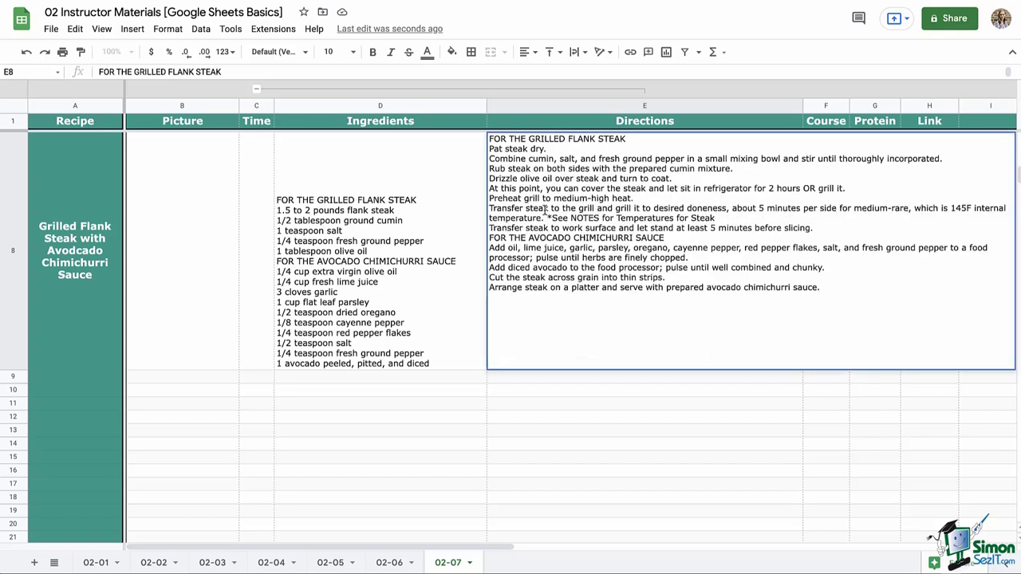
double_click(546, 208)
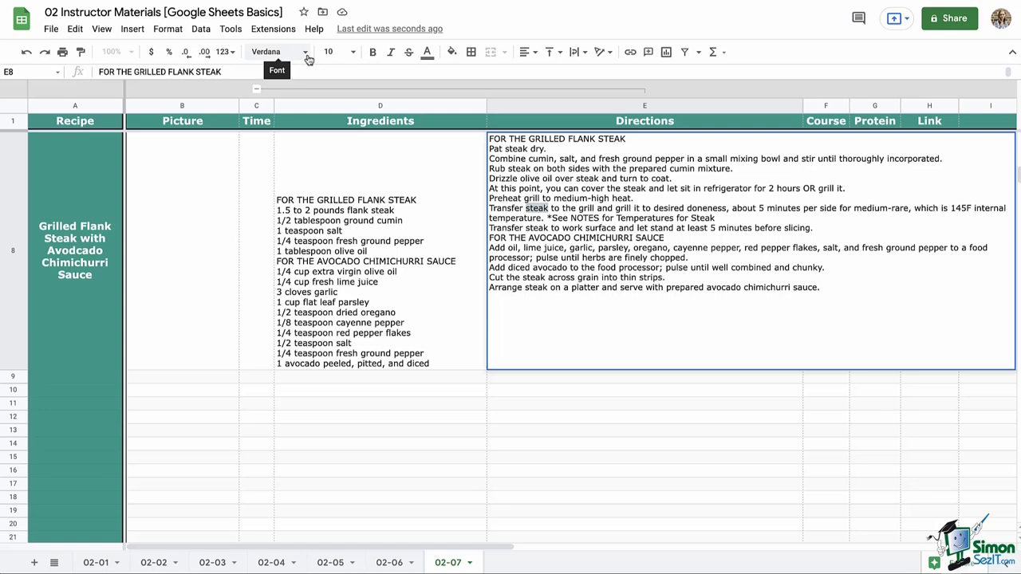
left_click(162, 28)
left_click(236, 55)
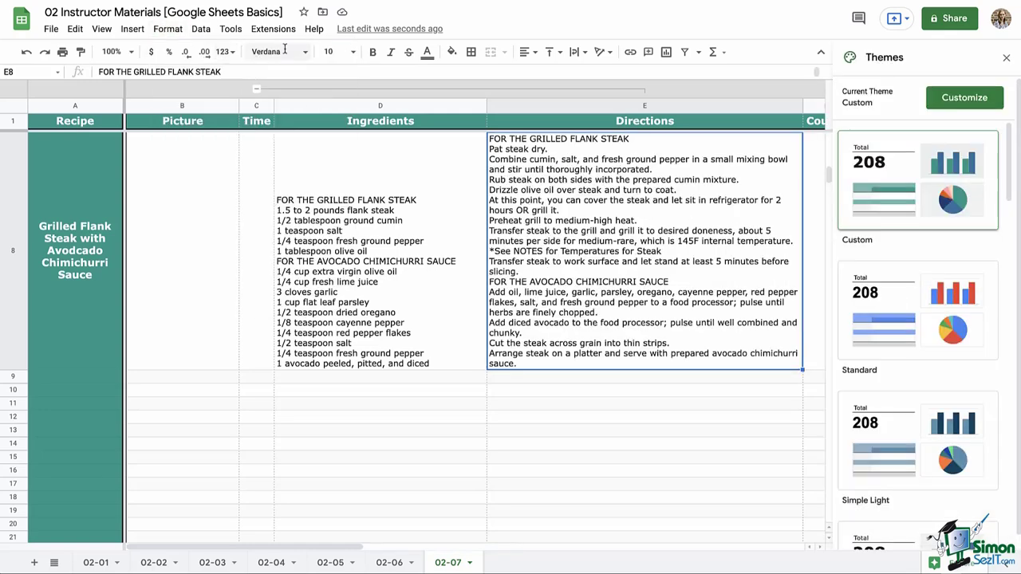
left_click(937, 102)
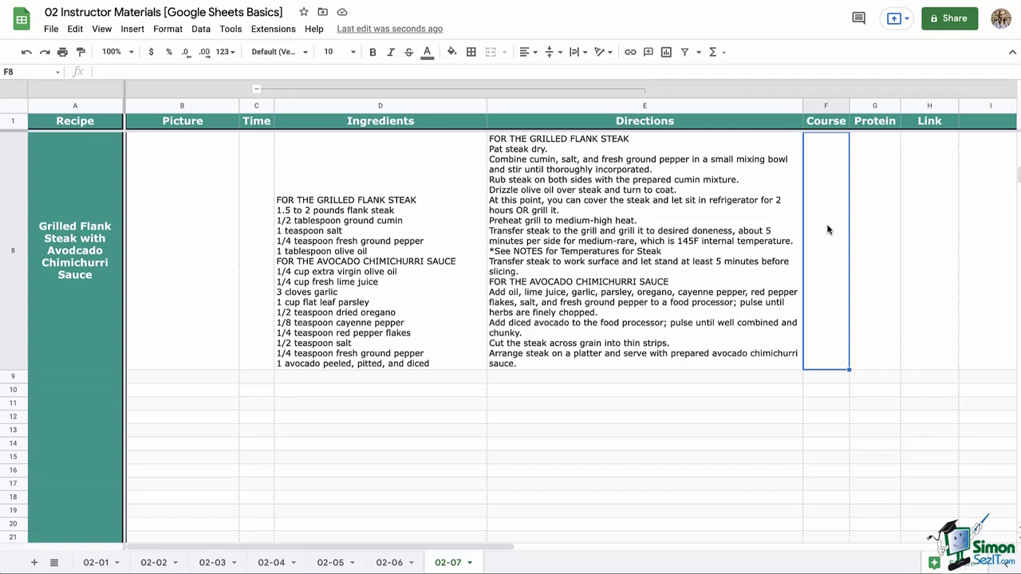
- Fill cell A2, Baked Apple Pork Chops and Green Beans, with golden yellow
left_click(359, 303)
scroll(359, 303, "up", 3)
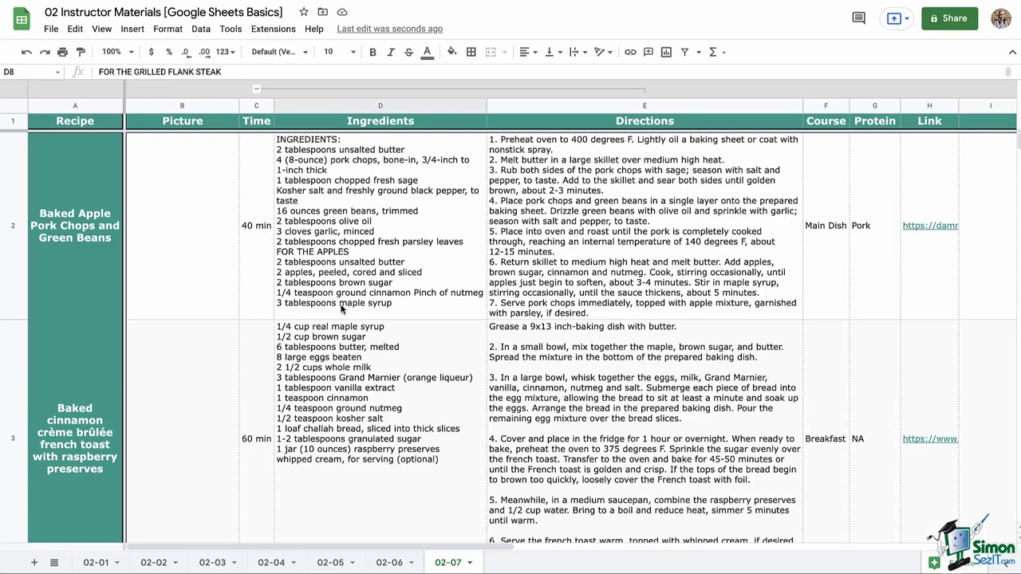
left_click(87, 169)
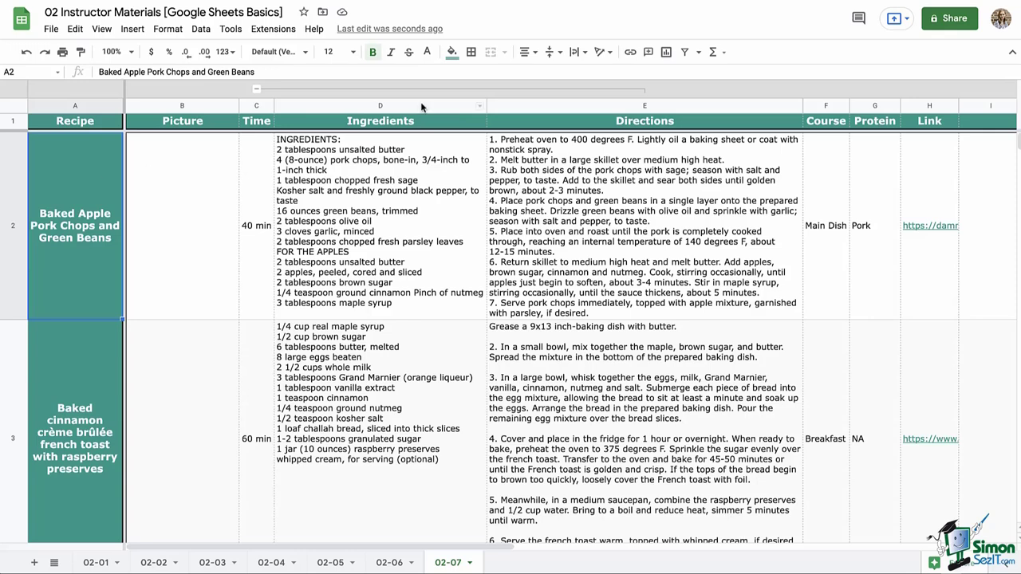
left_click(451, 52)
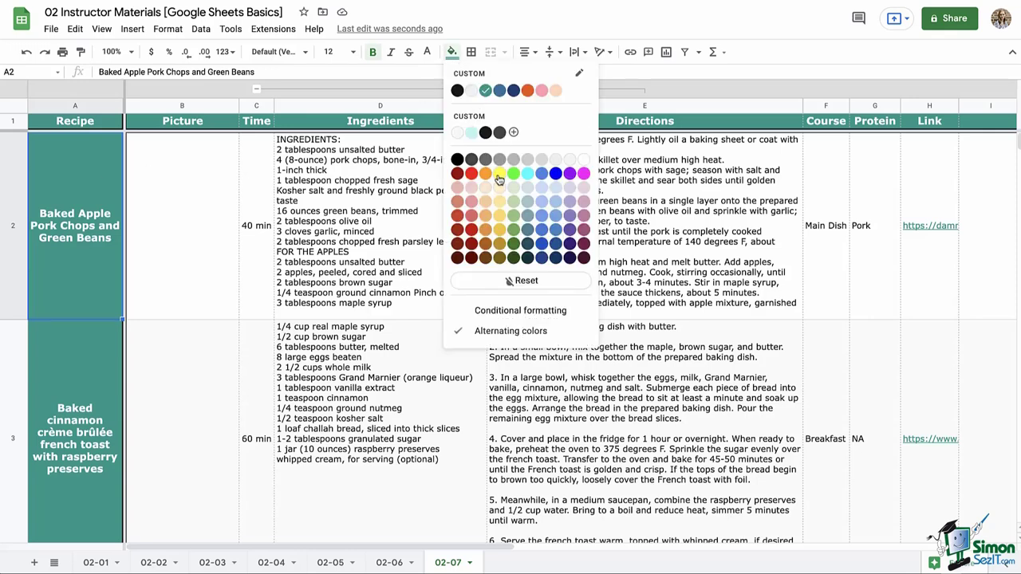
left_click(500, 230)
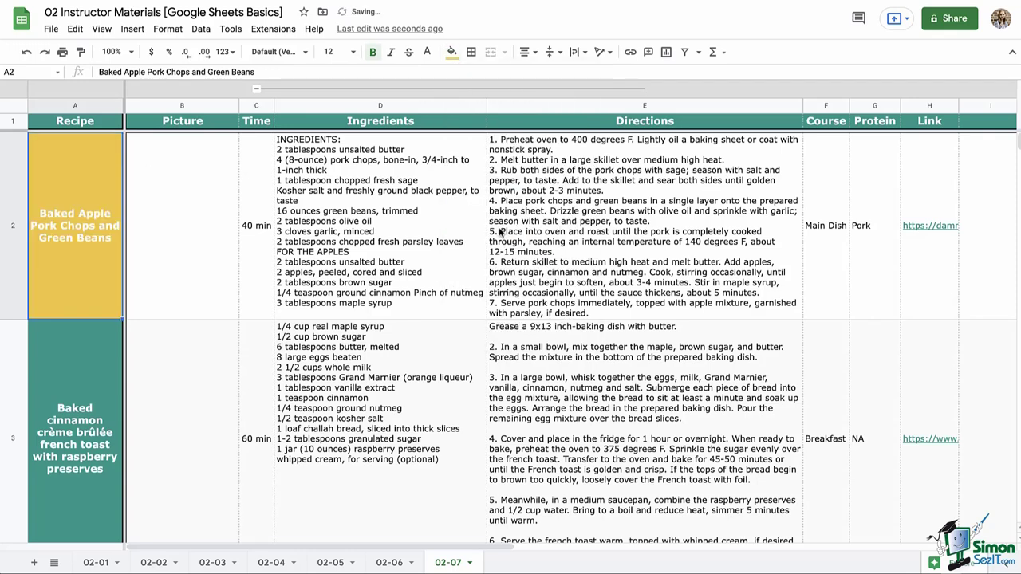
- Try to fill the BBQ Cauliflower Bites cell, A5, with the matching golden yellow from the fill palette
left_click(90, 367)
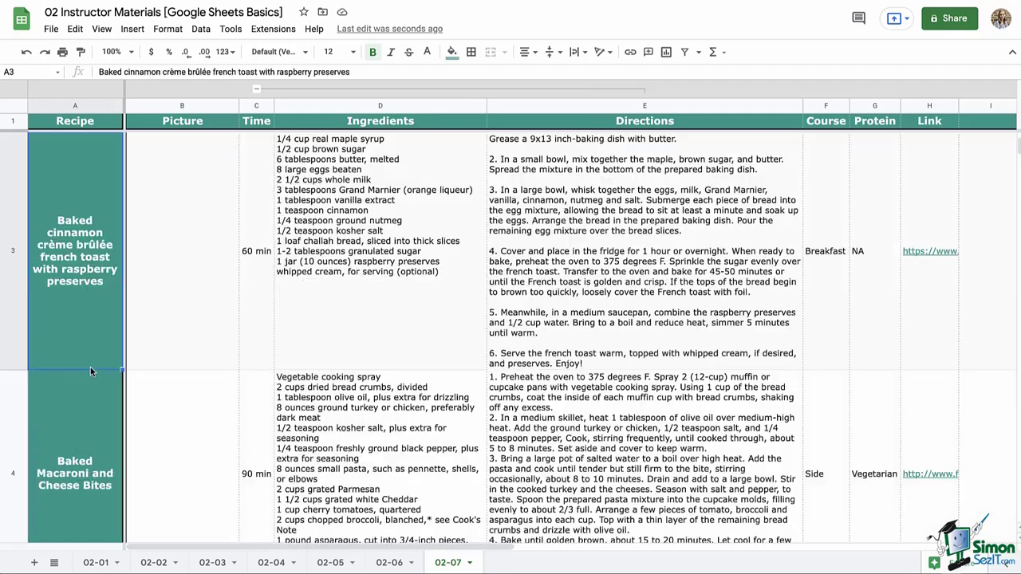
scroll(90, 367, "down", 5)
left_click(86, 261)
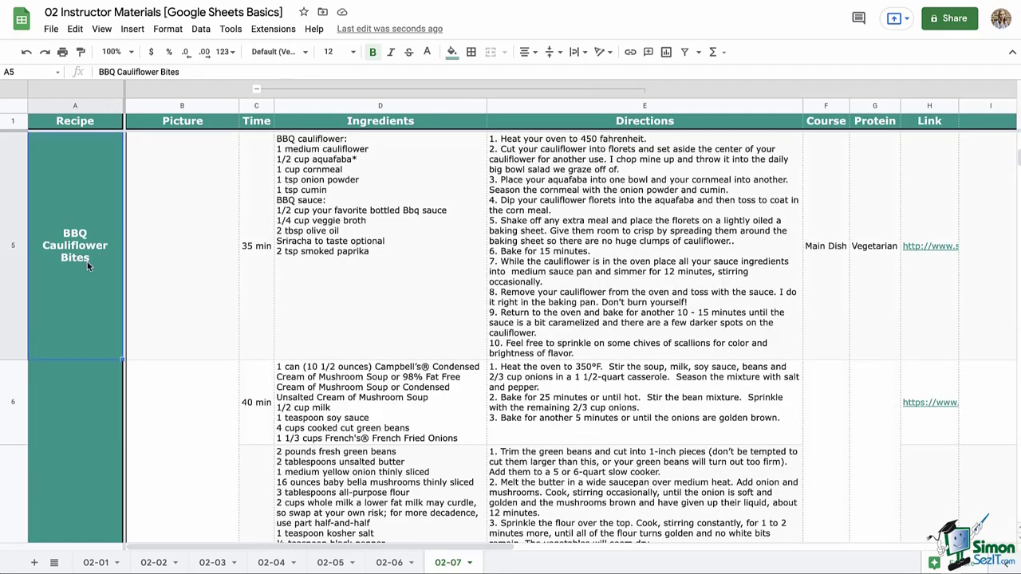
left_click(451, 52)
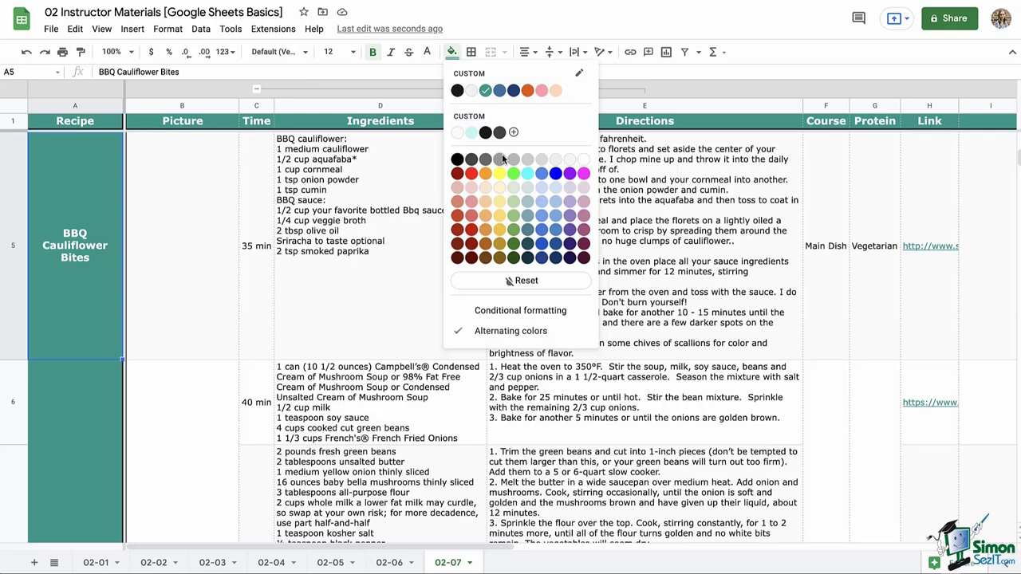
left_click(494, 235)
- Copy the formatting of A2 onto the BBQ Cauliflower Bites cell, A5, with Paint format
scroll(67, 229, "up", 3)
left_click(67, 229)
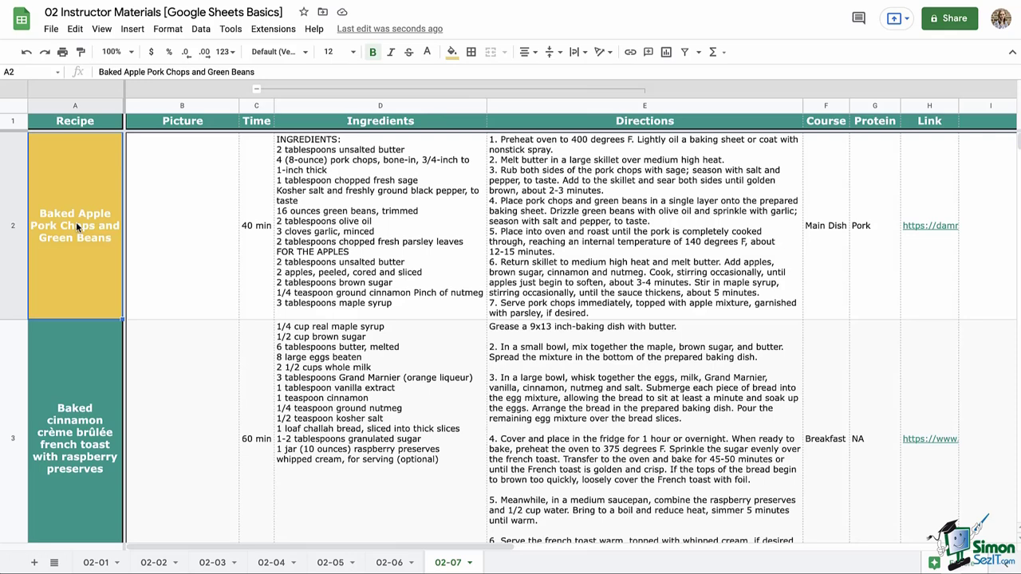
left_click(80, 52)
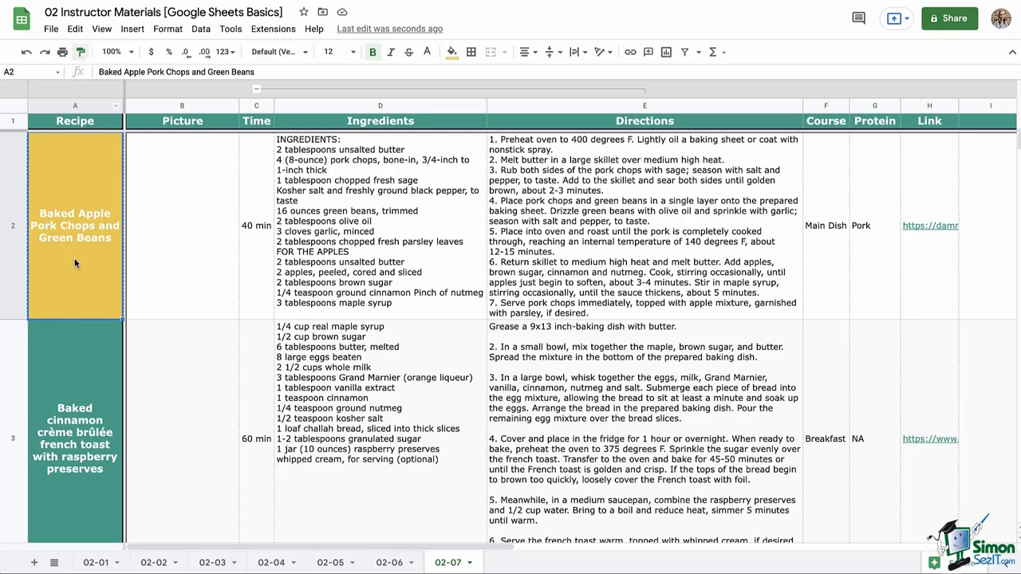
scroll(74, 263, "down", 3)
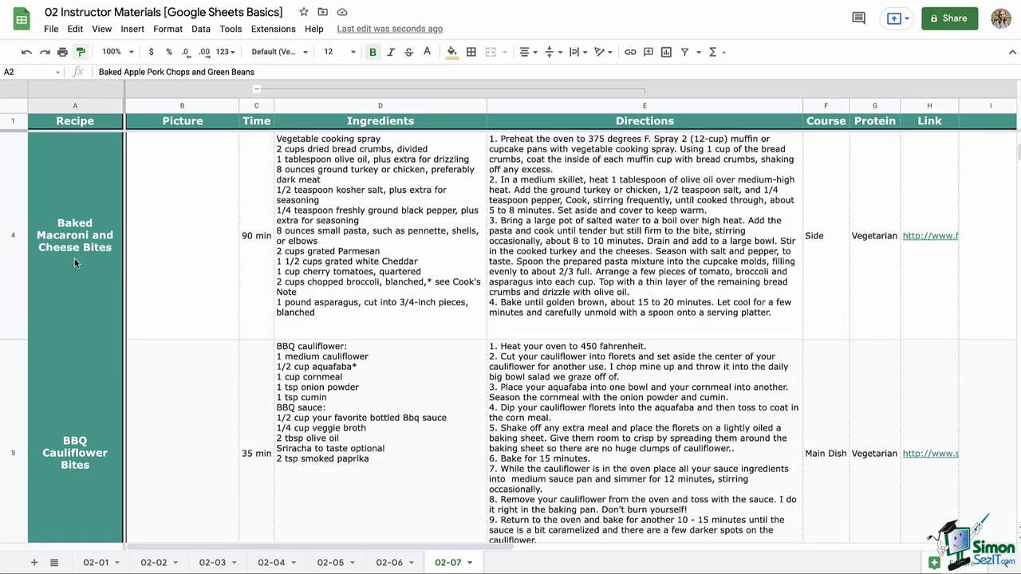
left_click(85, 351)
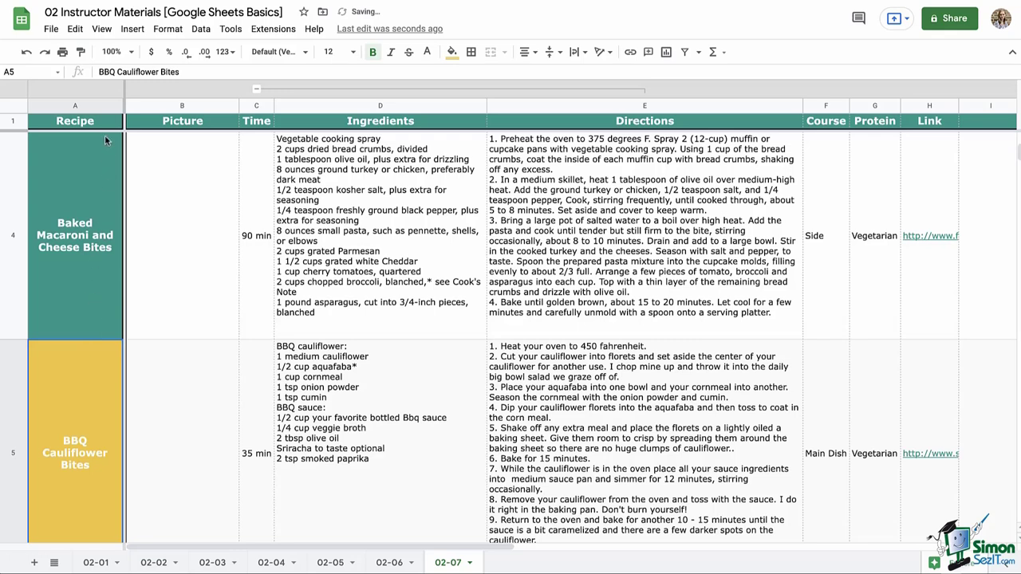
- Copy the formatting of A5 onto D4:H4 of the Baked Macaroni and Cheese Bites row with Paint format
left_click(80, 62)
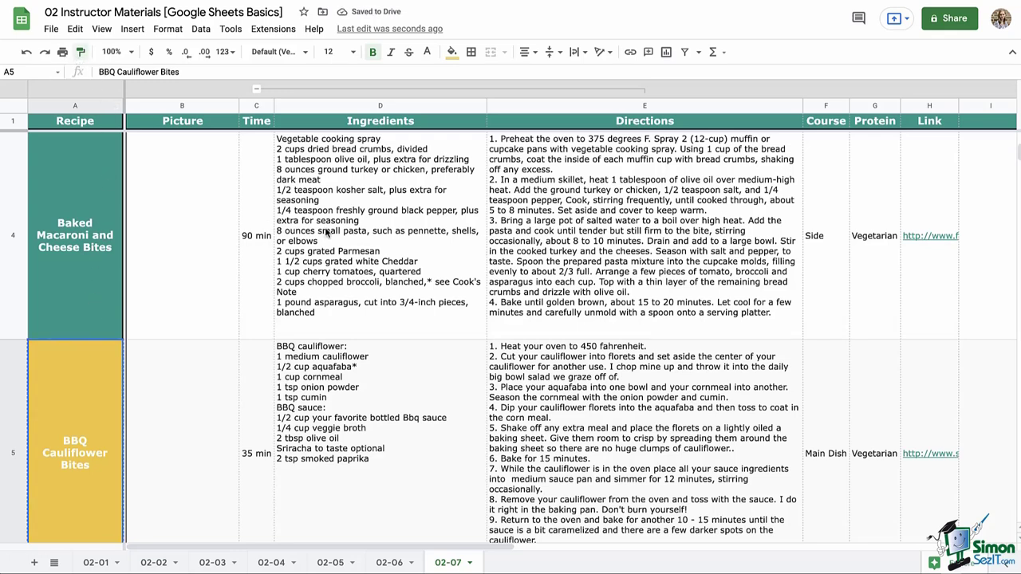
mouse_move(326, 233)
left_mouse_down()
mouse_move(547, 248)
mouse_move(929, 249)
left_mouse_up()
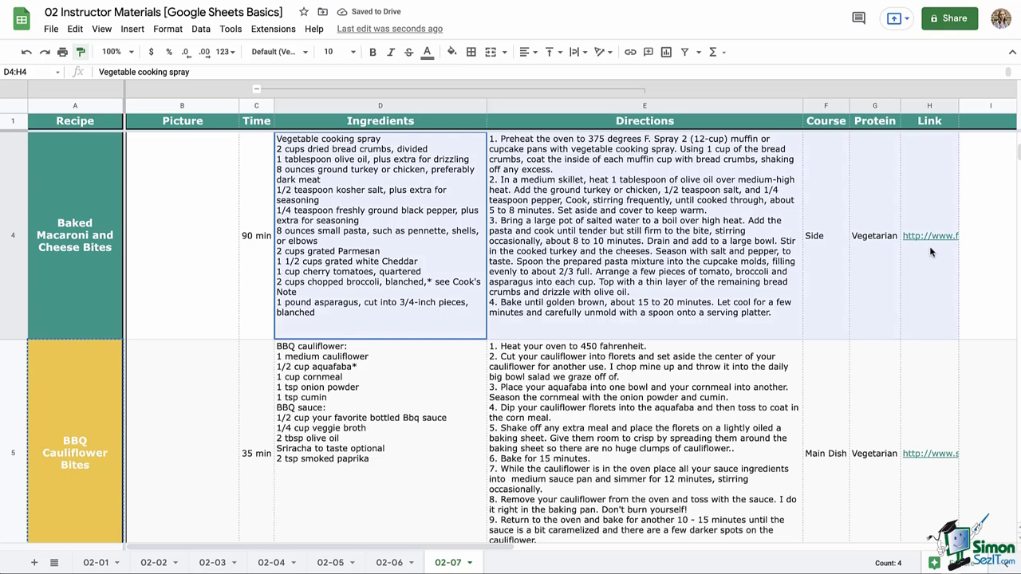
left_click_drag(929, 245, 930, 246)
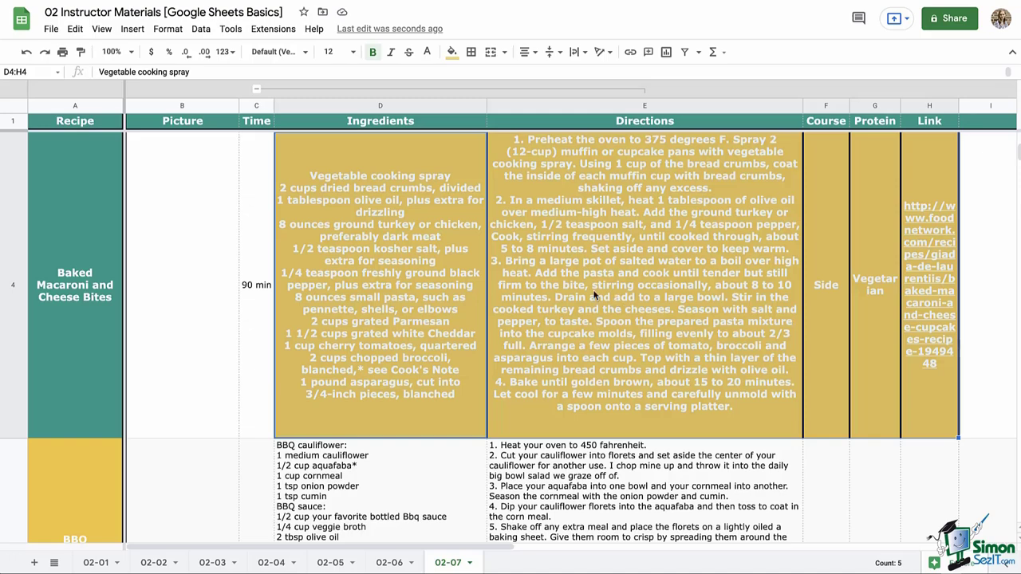
- Undo the painted formatting on D4:H4 and A5 as well as the yellow fill in A2
left_click(25, 52)
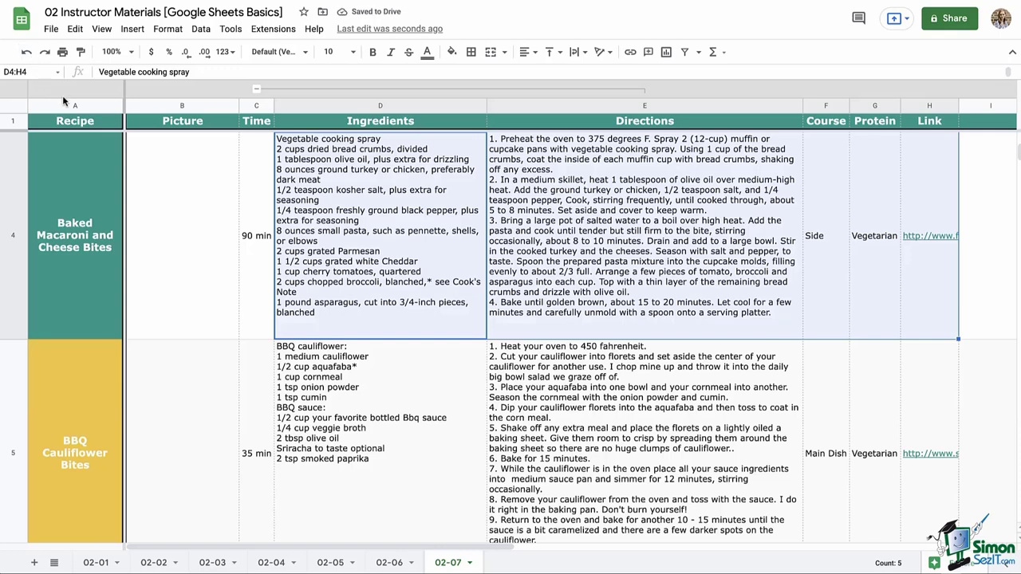
key("super+z")
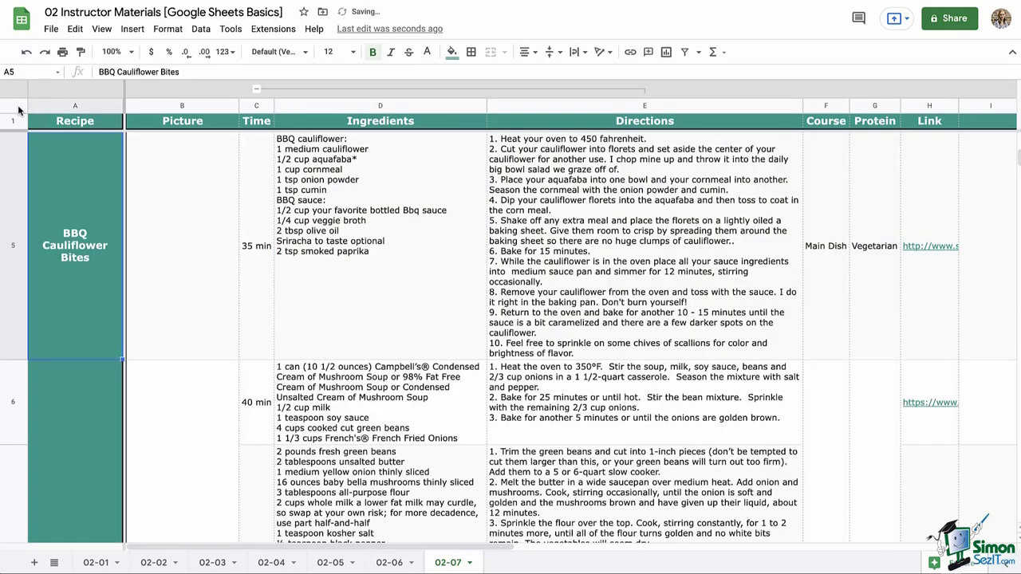
key("super+z")
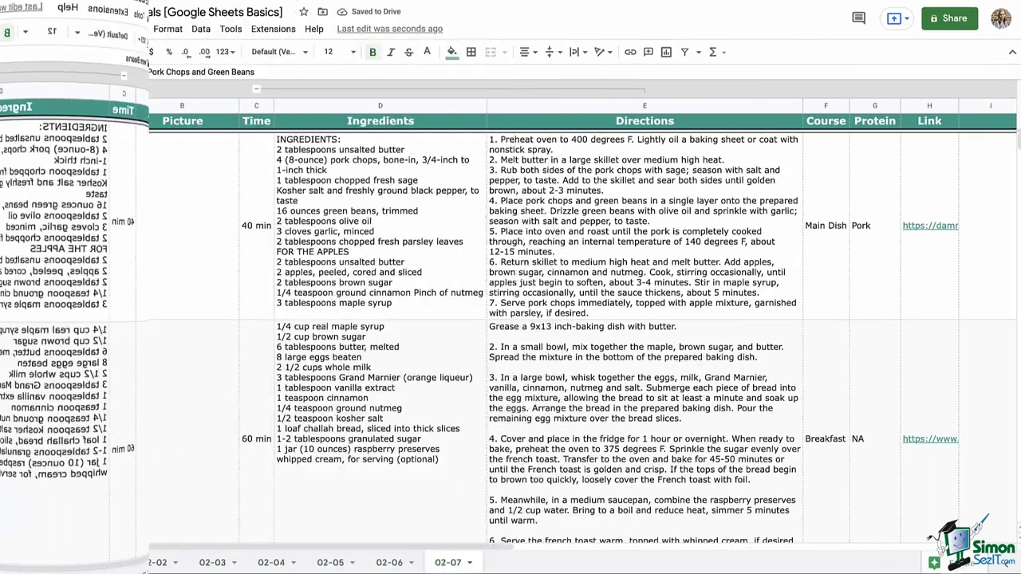
- Switch to the Exercise 01 spreadsheet's All sheet and apply the Energetic theme
left_click(55, 126)
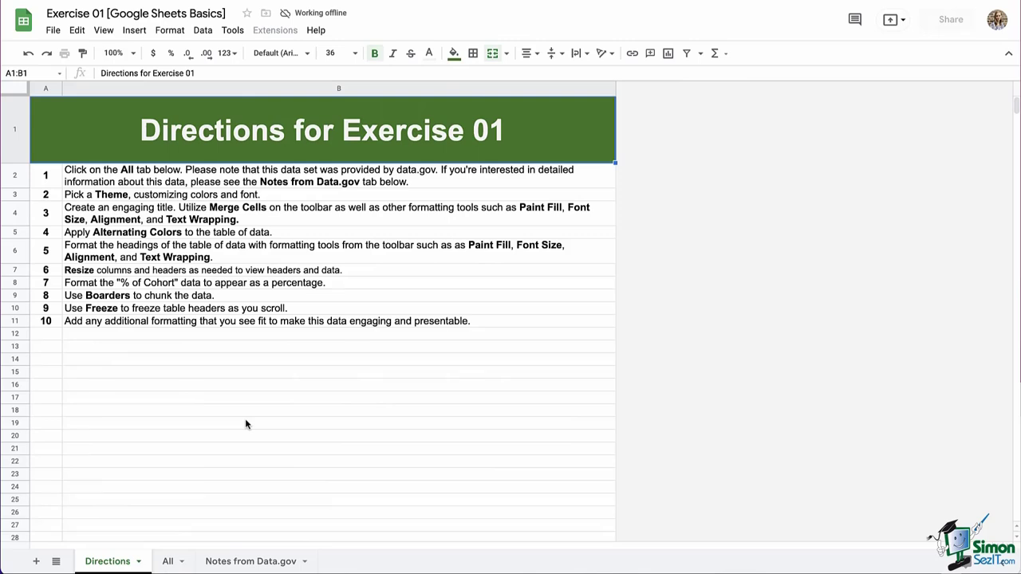
left_click(168, 562)
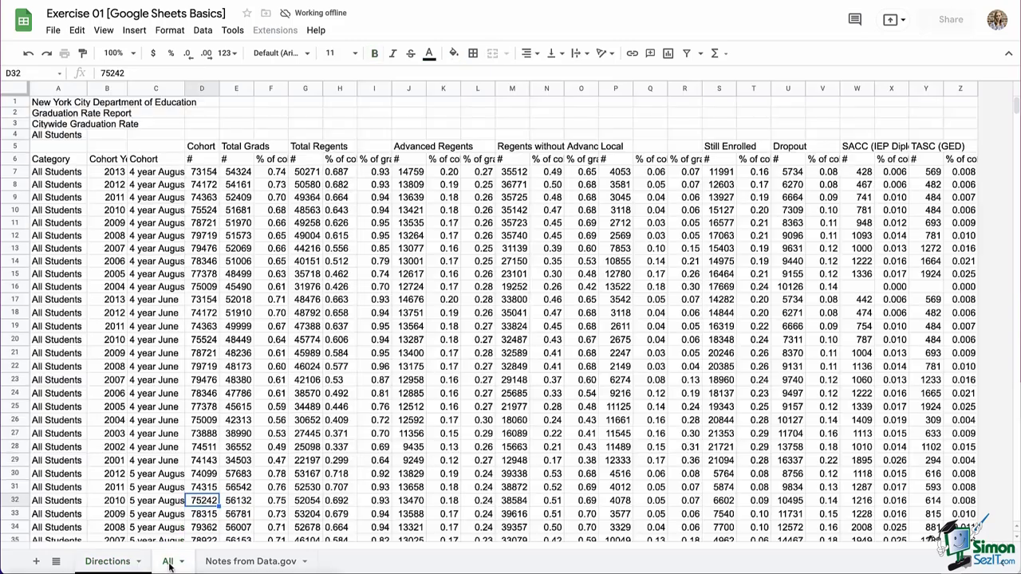
left_click(213, 122)
left_click(170, 30)
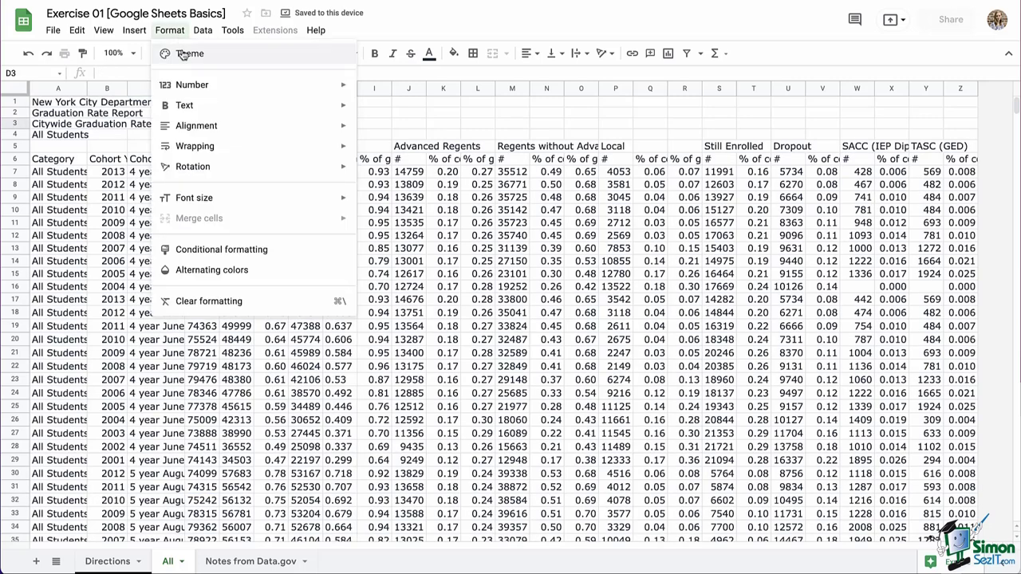
left_click(185, 54)
left_click(900, 308)
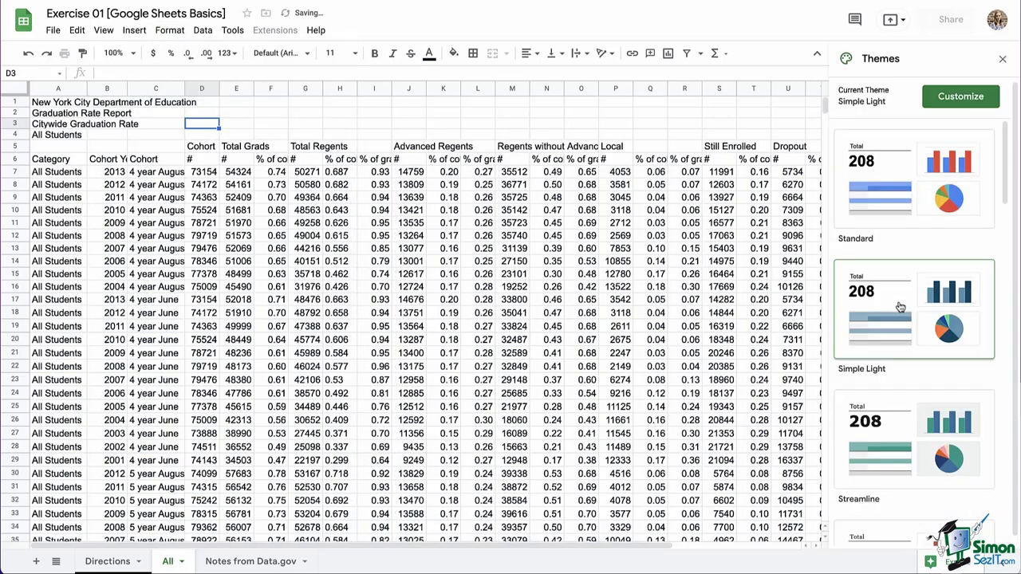
left_click(939, 443)
scroll(939, 455, "down", 2)
scroll(937, 454, "down", 7)
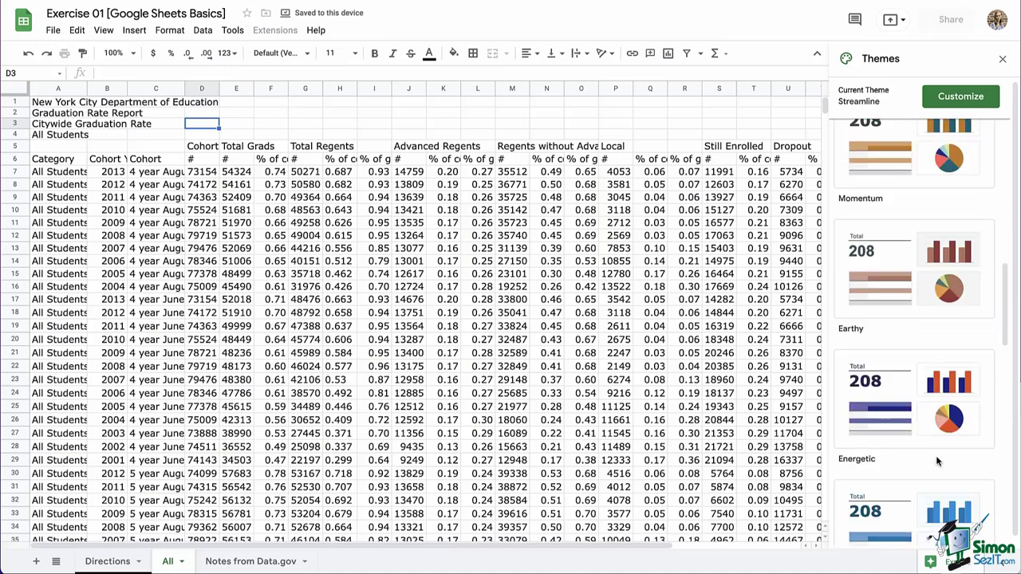
left_click(924, 423)
- Review the Energetic theme's font choices and accent color options, leaving its customization without changing anything
left_click(960, 95)
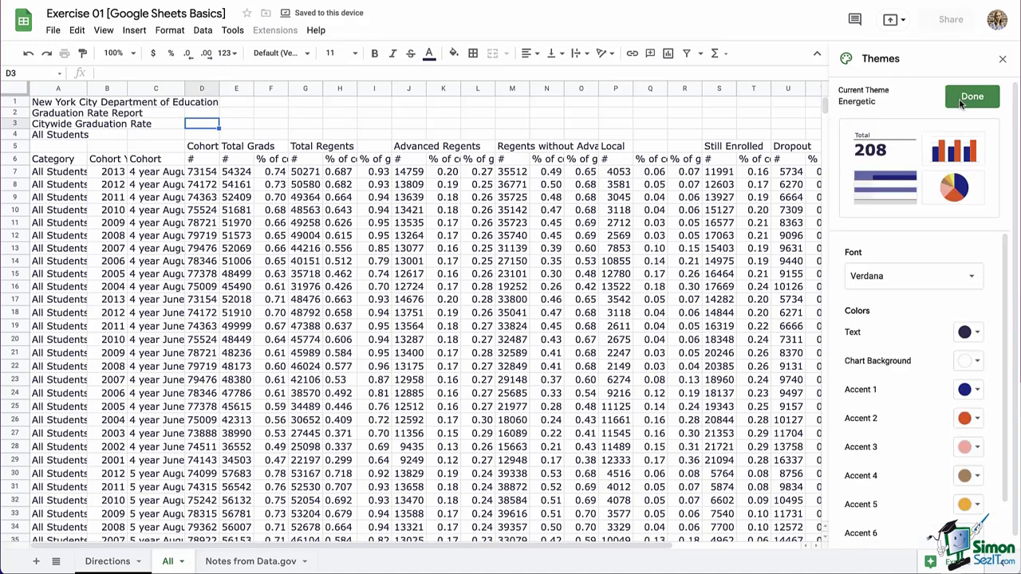
left_click(973, 287)
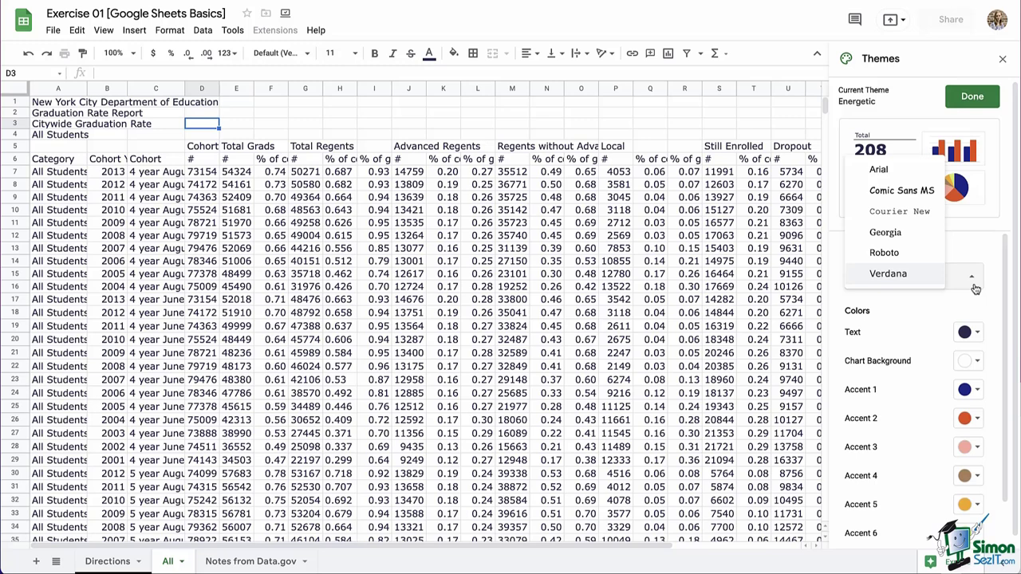
left_click(972, 287)
left_click(978, 390)
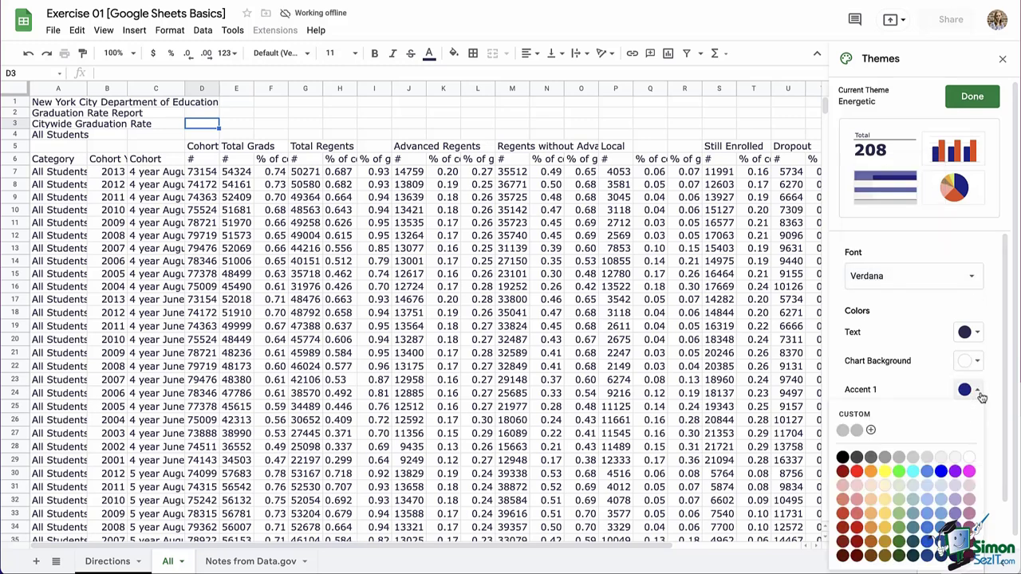
left_click(978, 390)
scroll(968, 382, "down", 1)
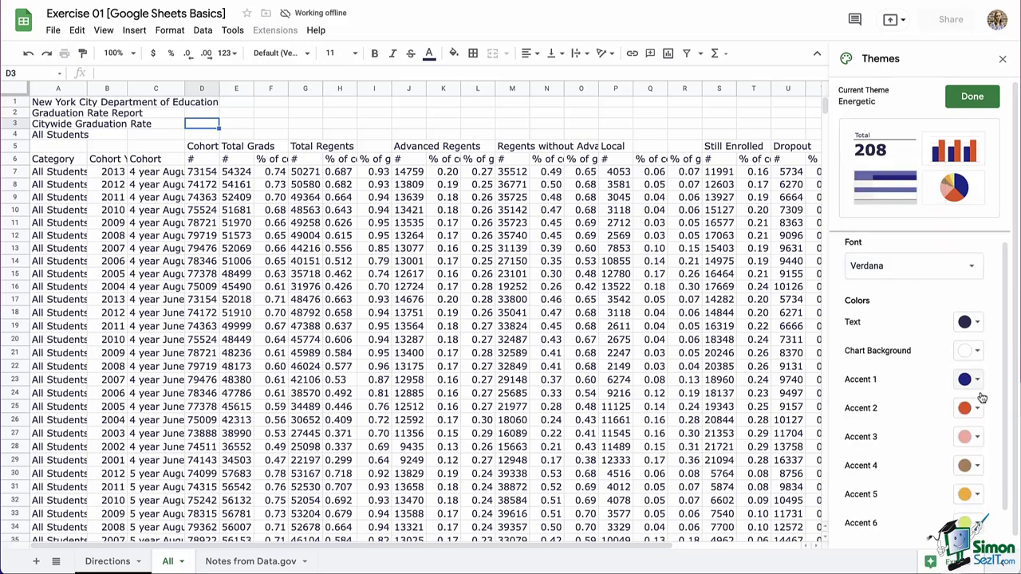
left_click(970, 97)
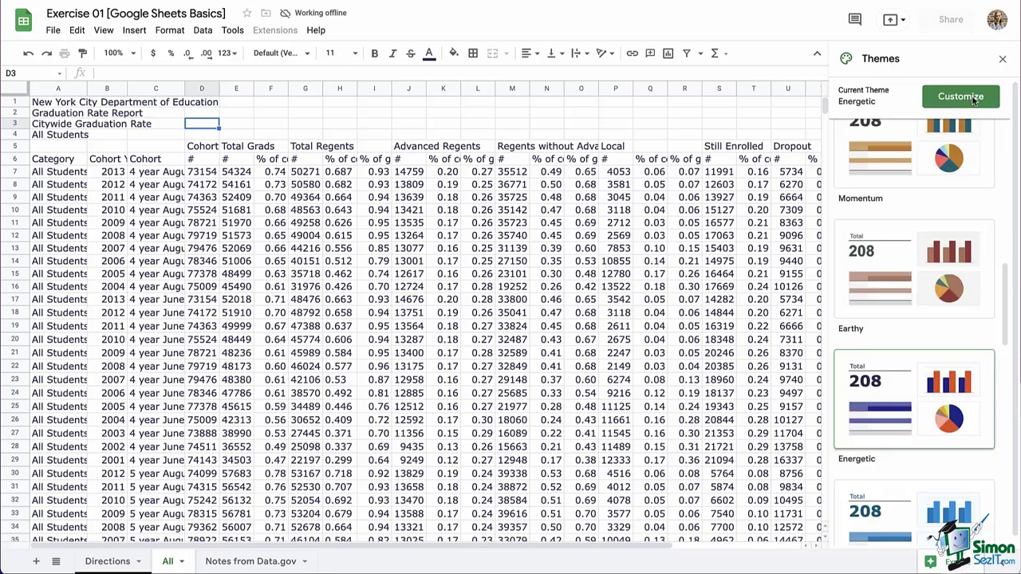
- Close the theme settings, merge A1:Z1, and center the New York City Department of Education title horizontally and vertically
left_click(1004, 60)
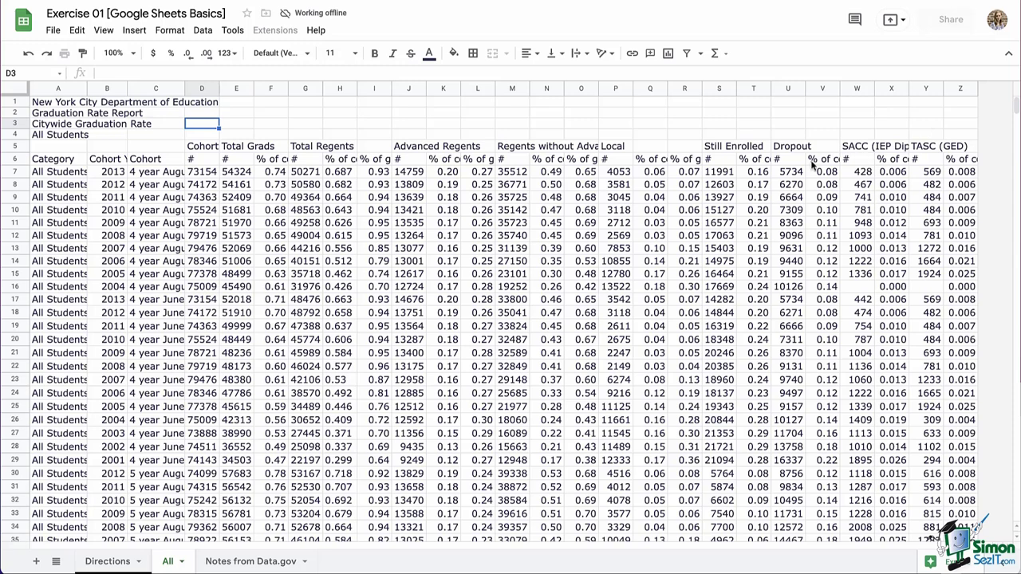
left_click(44, 104)
left_click_drag(35, 103, 959, 104)
left_click(492, 54)
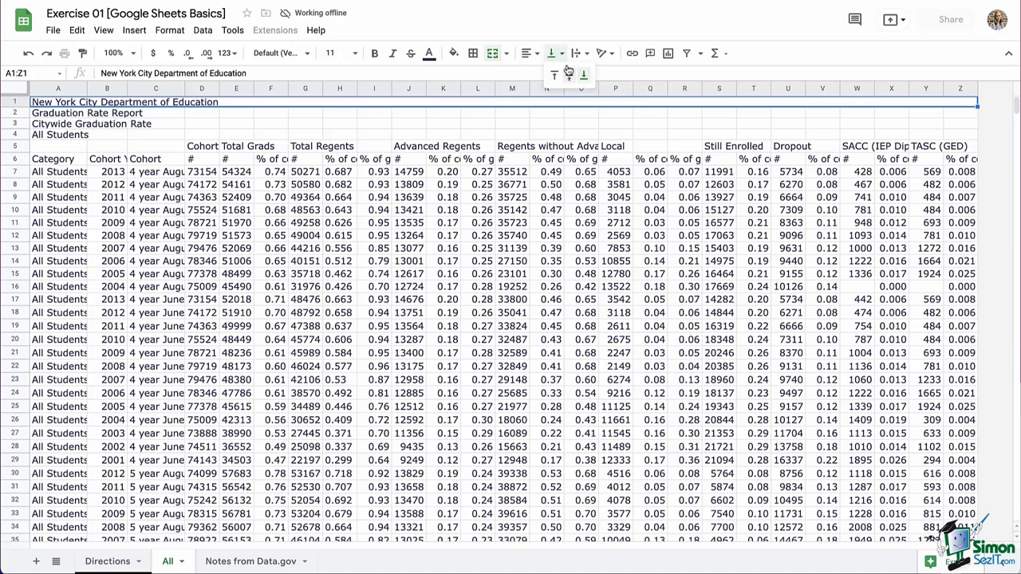
left_click(528, 53)
left_click(542, 78)
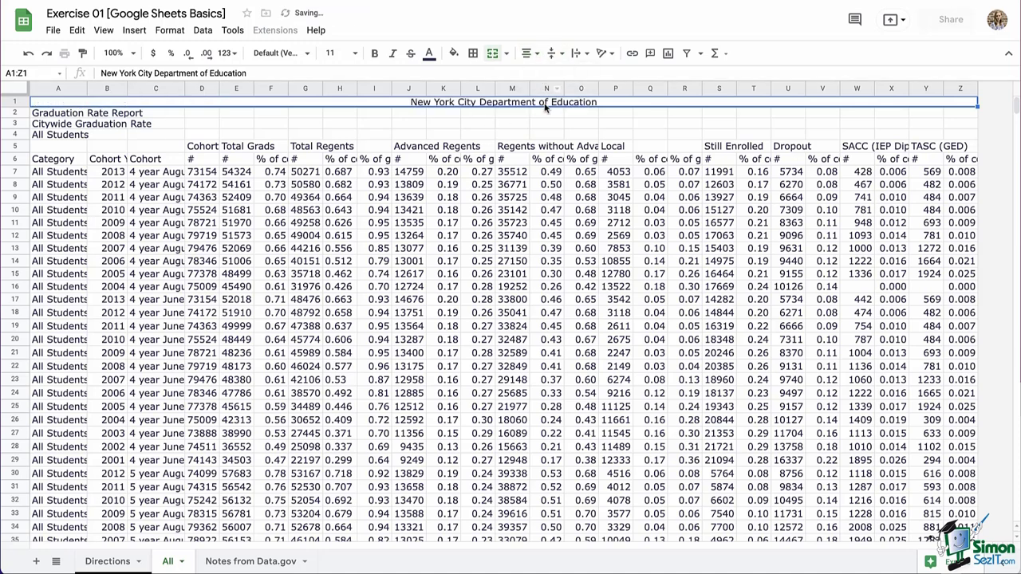
- Set the merged title in row 1 to font size 18 and make the row taller
left_click(354, 53)
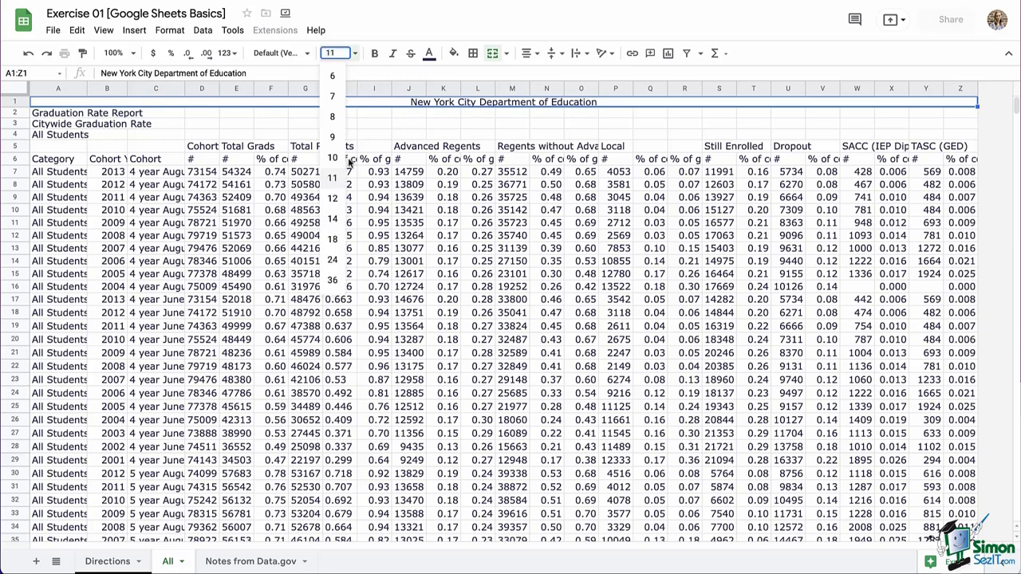
left_click(331, 241)
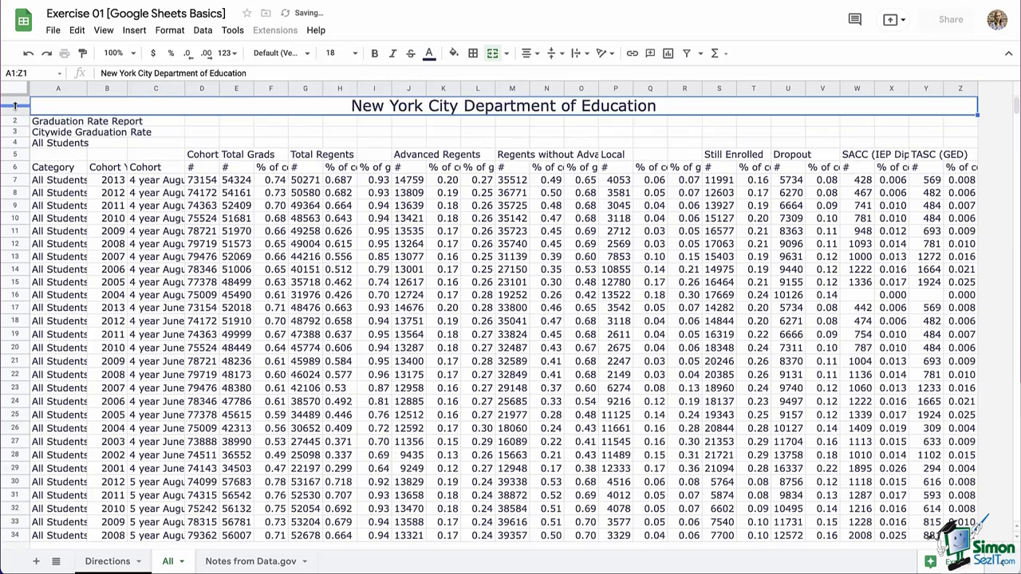
left_click_drag(12, 120, 12, 128)
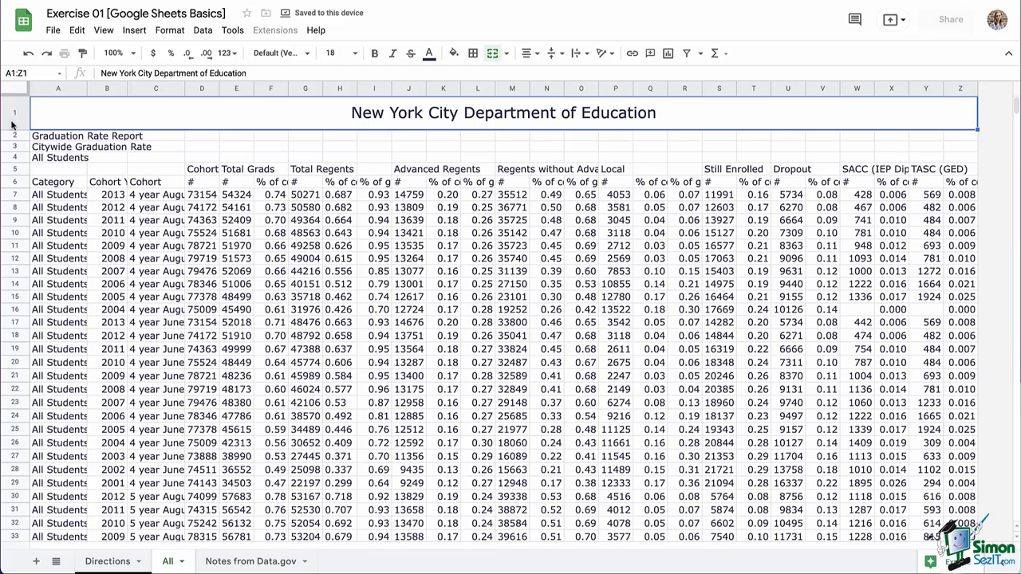
- Fill row 1 with the Energetic theme's dark blue and make the title text white
left_click(14, 115)
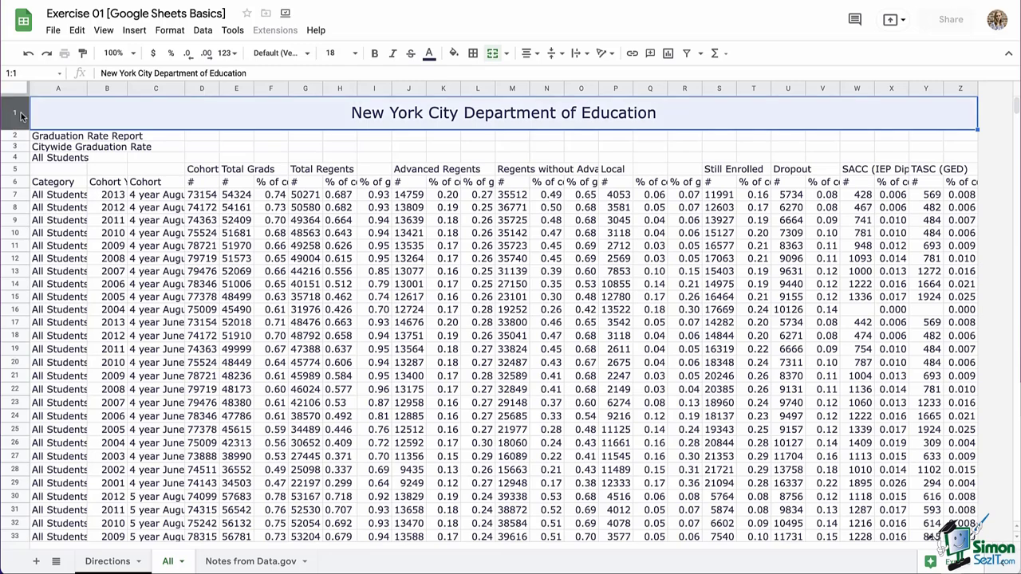
left_click(454, 54)
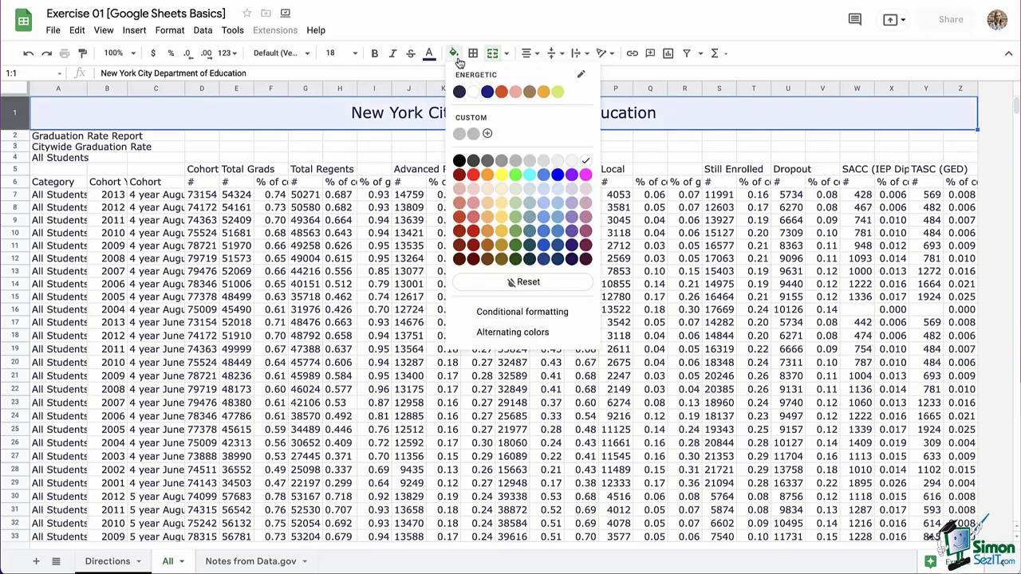
left_click(486, 93)
left_click(453, 54)
key("Escape")
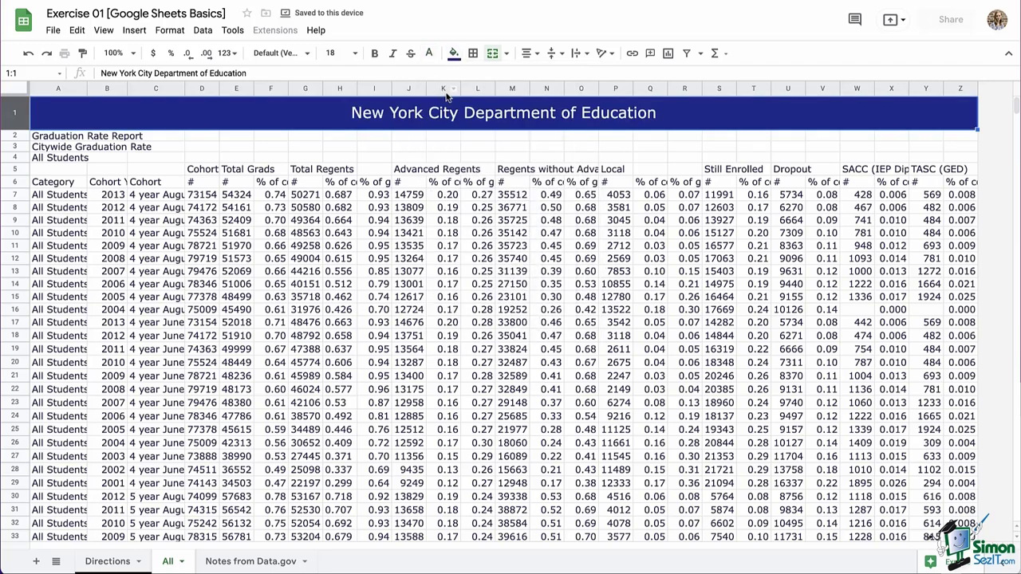
- Extend the row 1 title with "- Graduation Rate Report" and delete row 2, which holds the duplicate Graduation Rate Report text
left_click(42, 141)
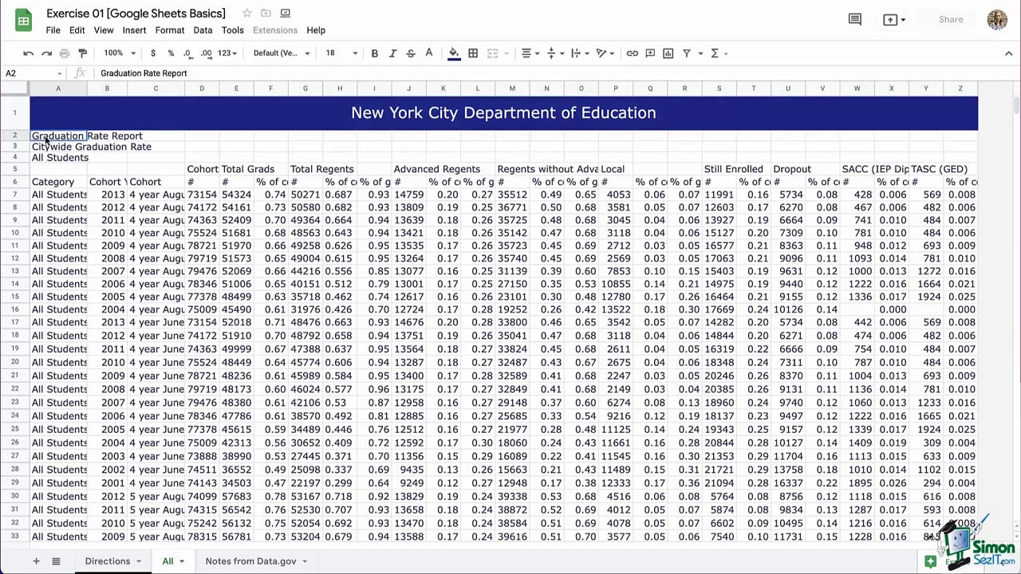
double_click(659, 116)
type("- Graduation ")
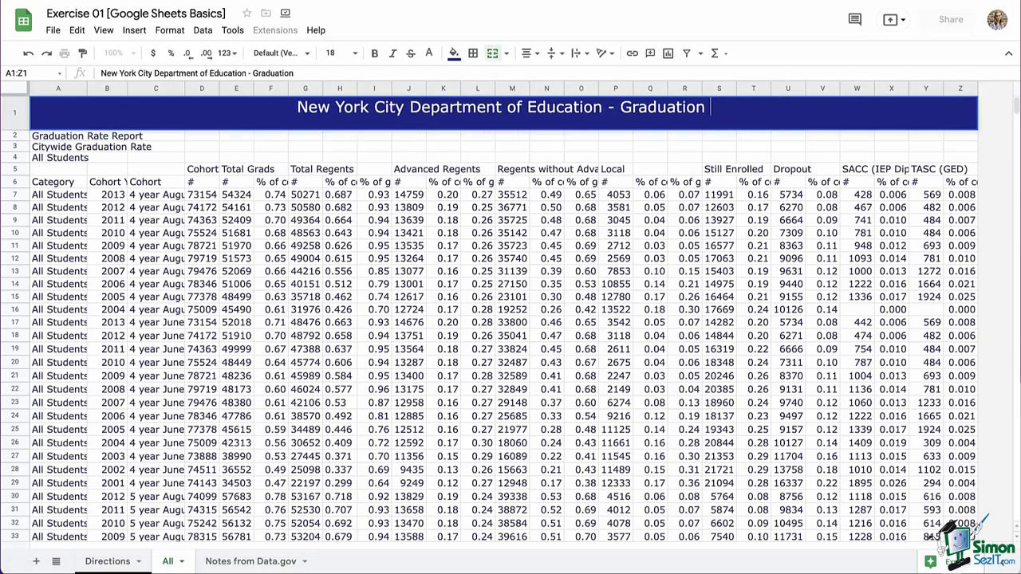
type("Rate Report")
key("Return")
right_click(16, 137)
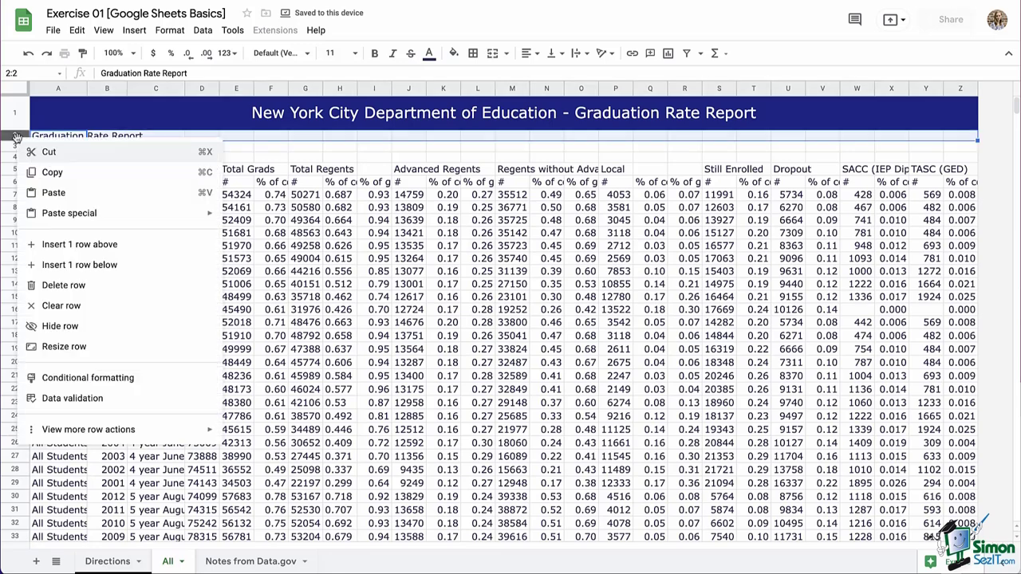
left_click(63, 284)
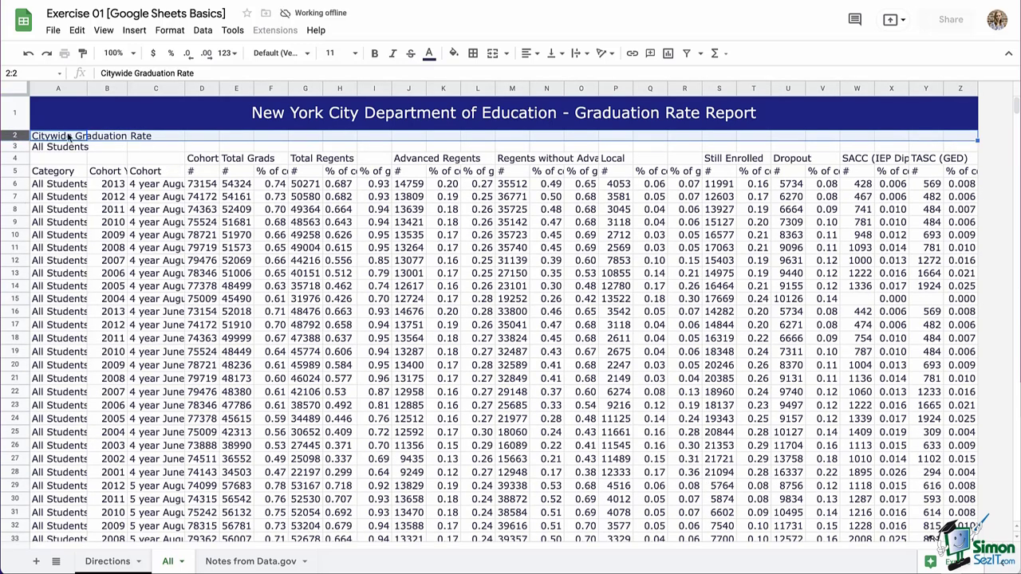
- Merge A2:Z2 and give the Citywide Graduation Rate subtitle centered alignment with the Energetic theme's orange-red fill
left_click(453, 53)
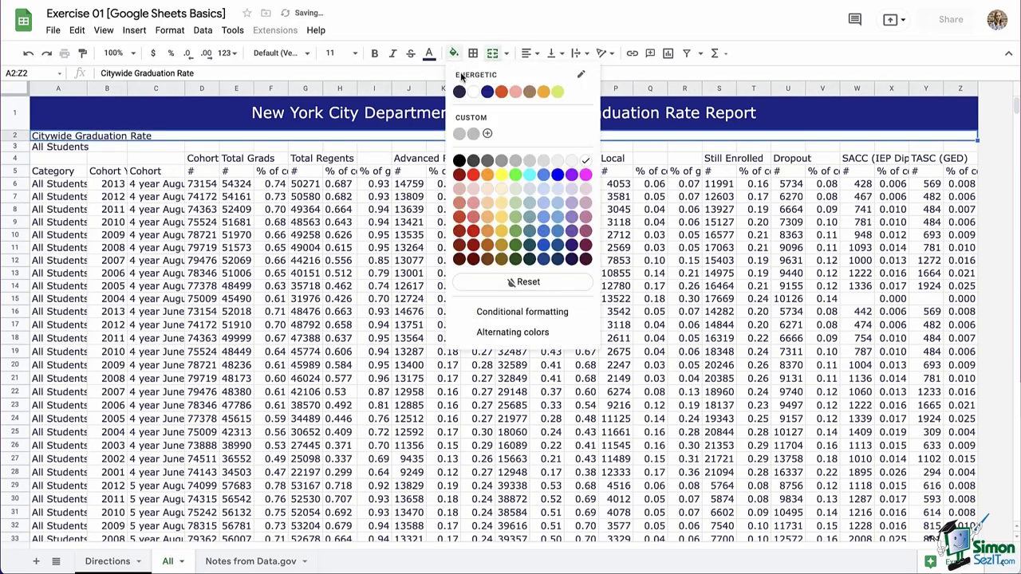
left_click(501, 92)
left_click(526, 52)
left_click(545, 73)
- Set the Citywide Graduation Rate subtitle in row 2 to font size 14 with white text
left_click(357, 53)
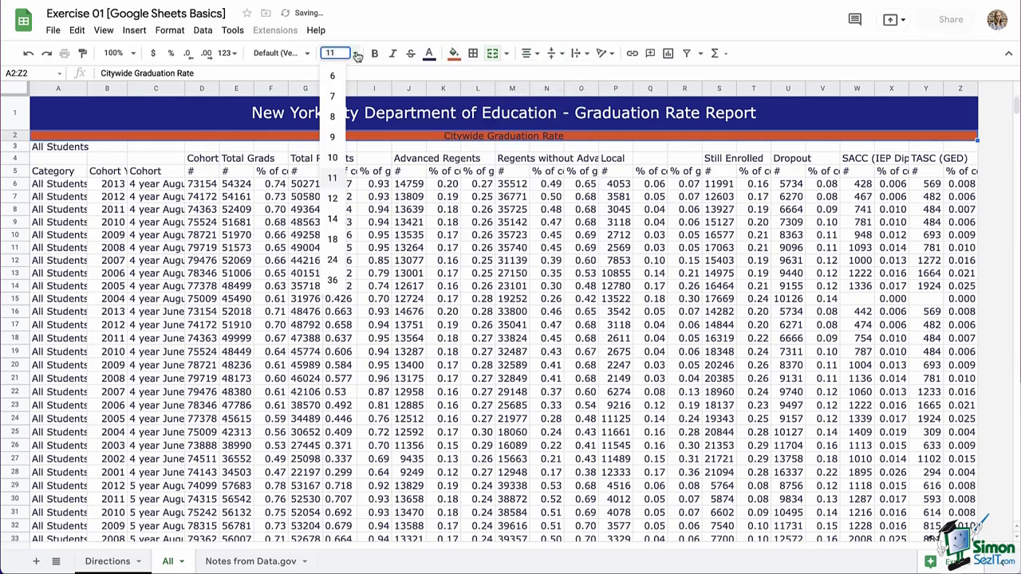
left_click(331, 219)
left_click(429, 53)
left_click(561, 133)
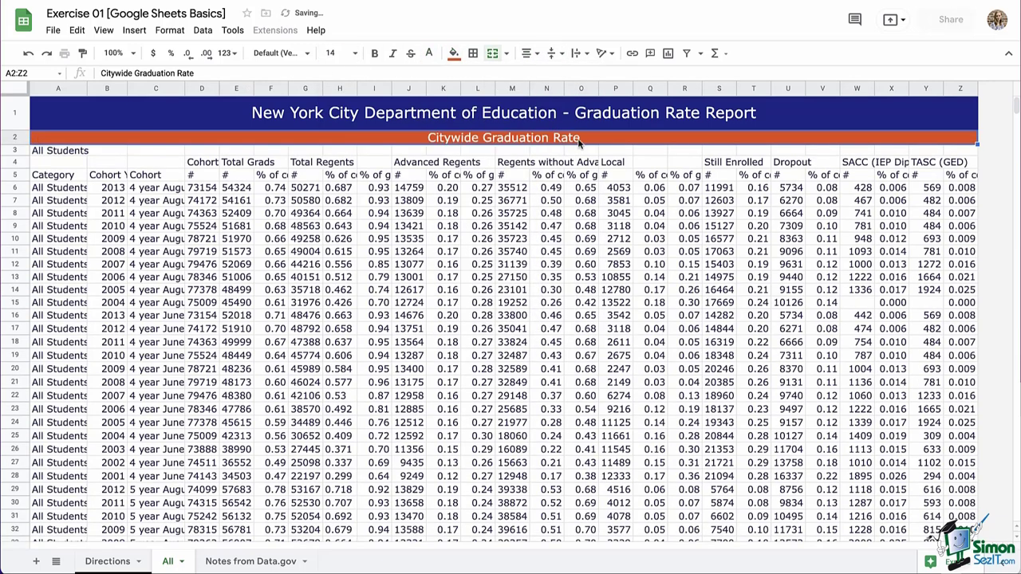
- Append "for All Students" to the row 2 subtitle and clear the All Students text from A3
double_click(580, 140)
type("for All Students")
key("Return")
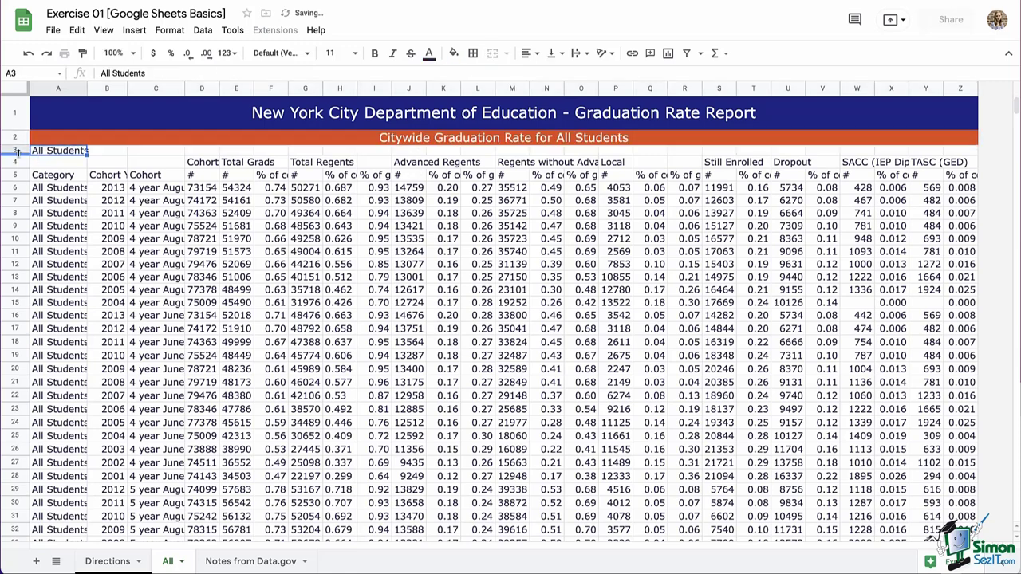
key("Delete")
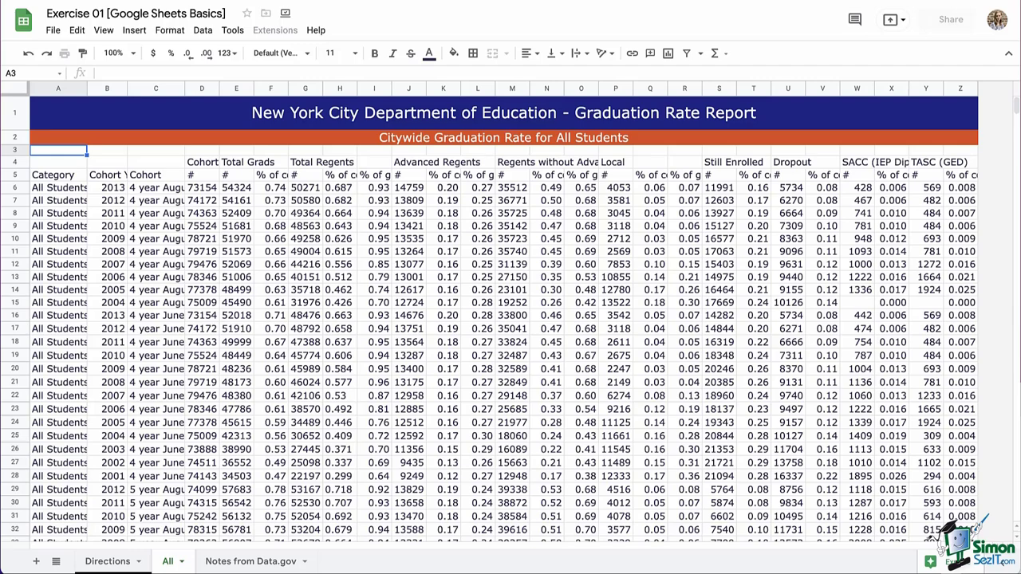
- Apply alternating colors with a header to the graduation data in A4:Z58
left_click_drag(57, 162, 973, 414)
left_click(170, 30)
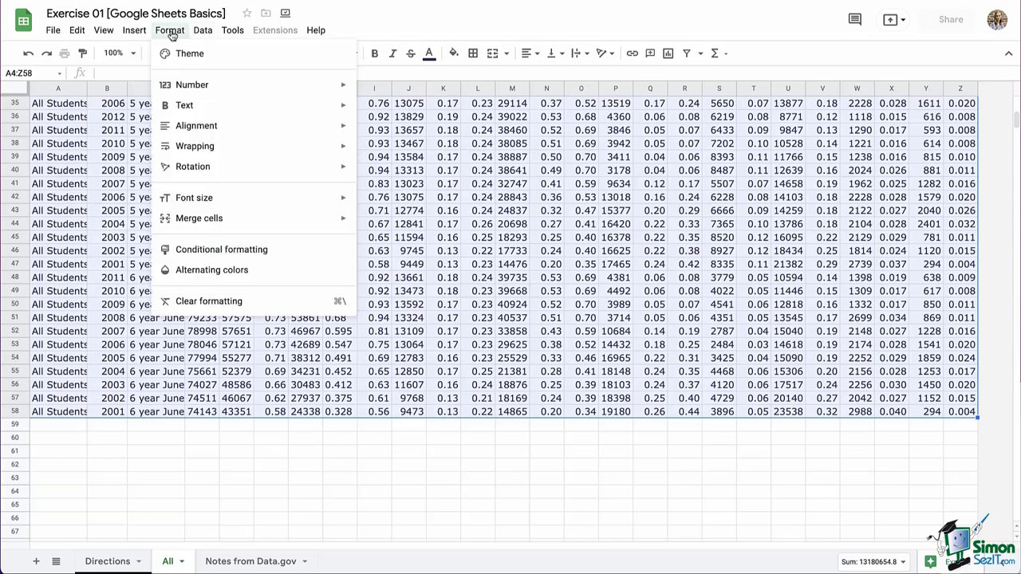
left_click(255, 270)
scroll(255, 267, "up", 10)
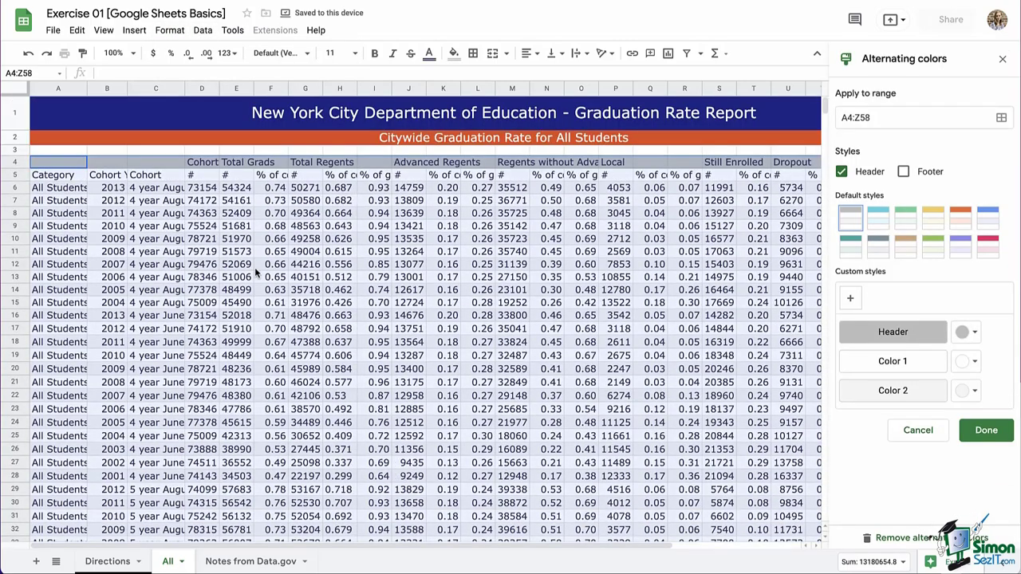
- Try several default alternating color styles on A4:Z58, then return to the grey style
left_click(877, 227)
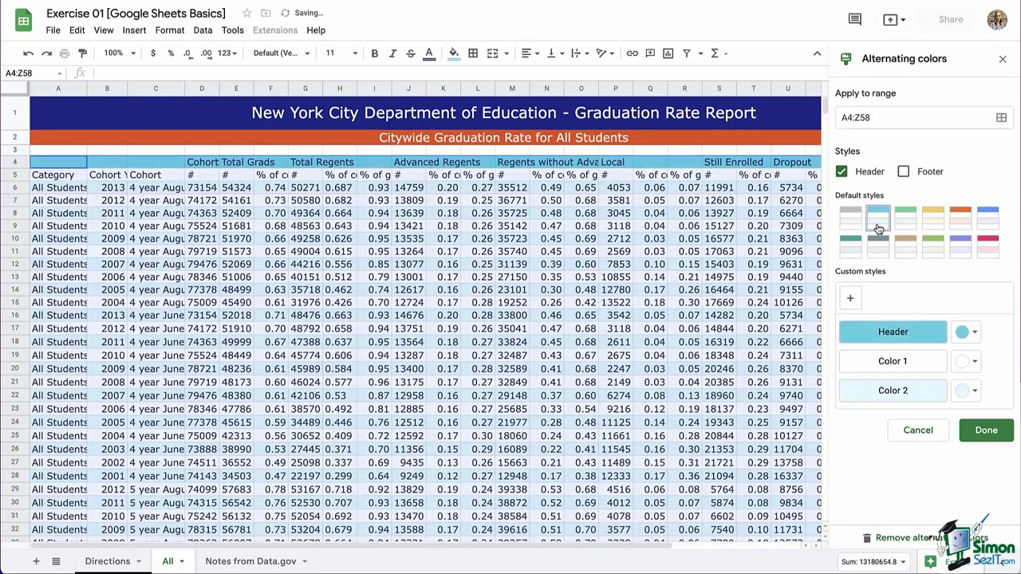
left_click(877, 247)
left_click(905, 247)
left_click(848, 225)
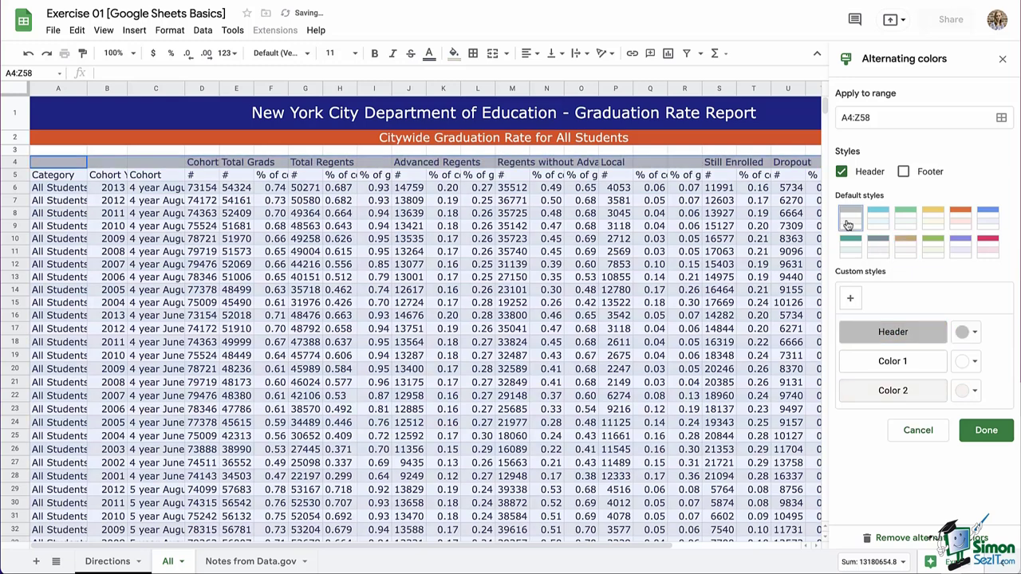
- Set the alternating colors' header color to the Energetic theme's dark blue and finish the setup
left_click(967, 332)
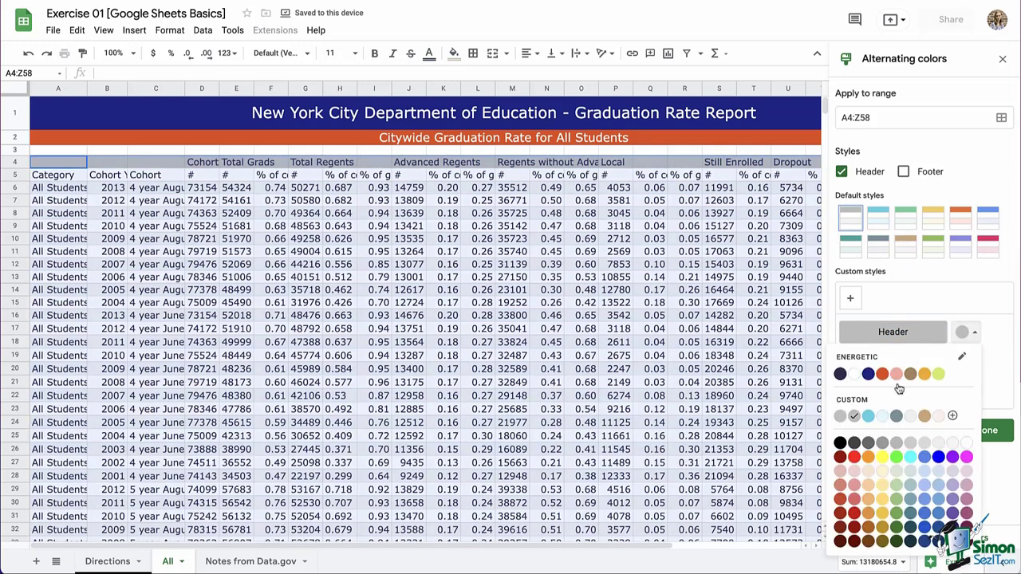
left_click(868, 374)
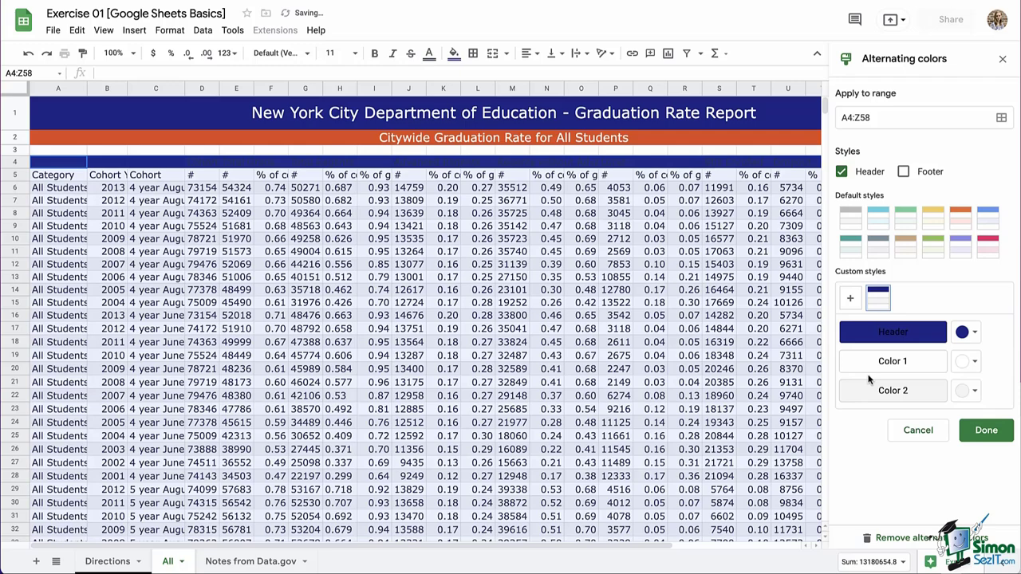
left_click(986, 432)
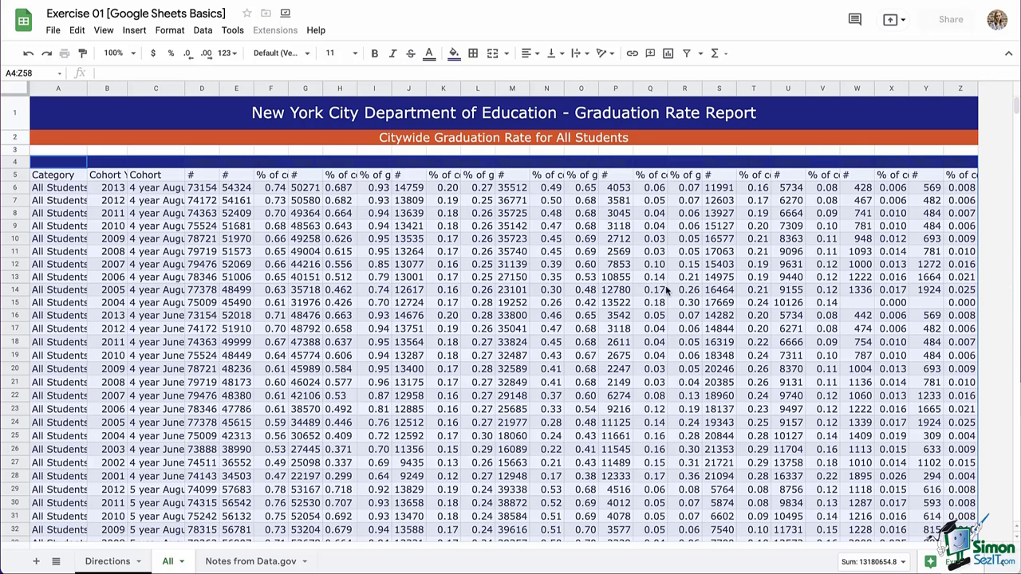
- Fill the column heading row 5 with the Energetic theme's orange-red
left_click(13, 175)
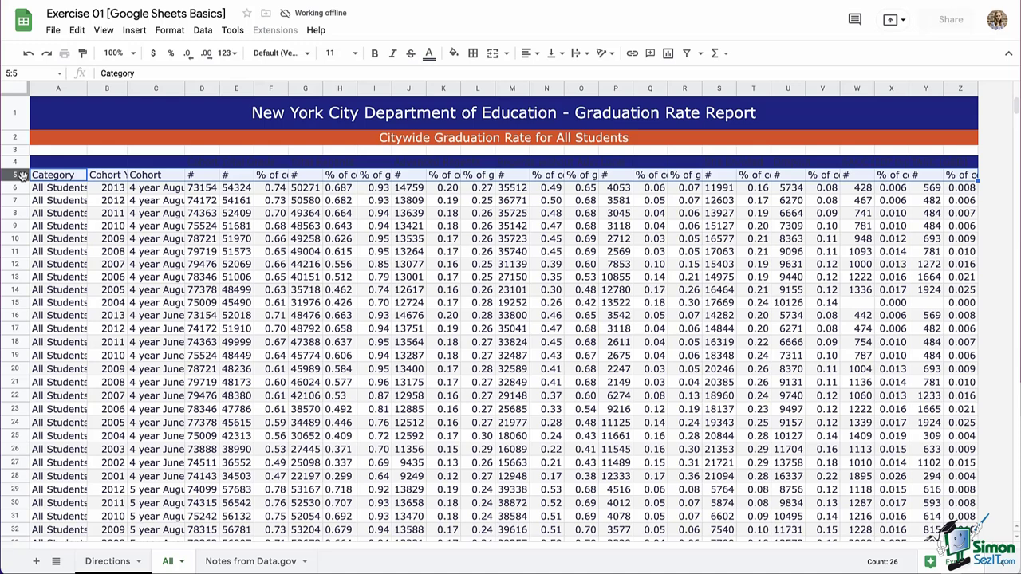
left_click(452, 53)
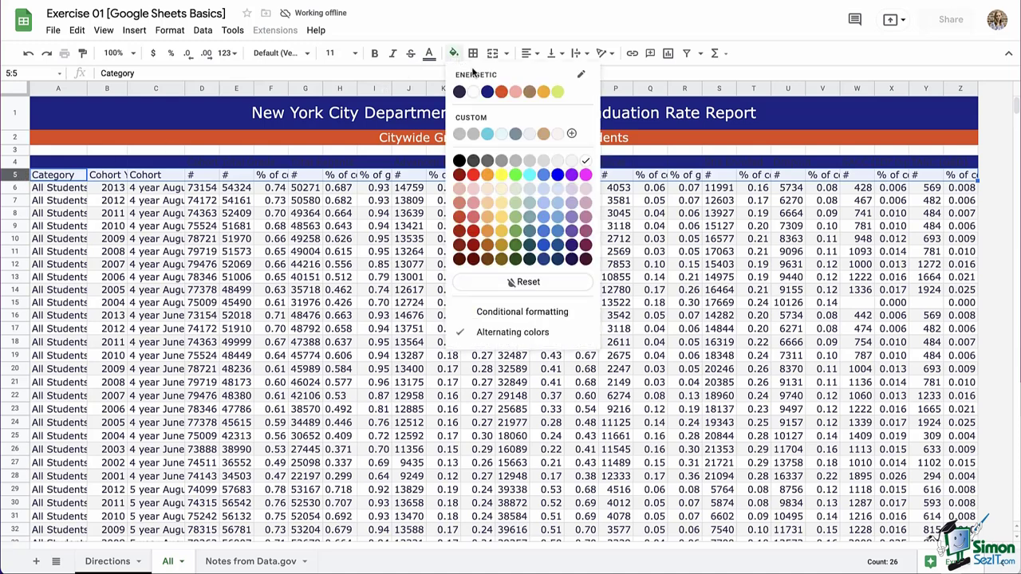
left_click(501, 92)
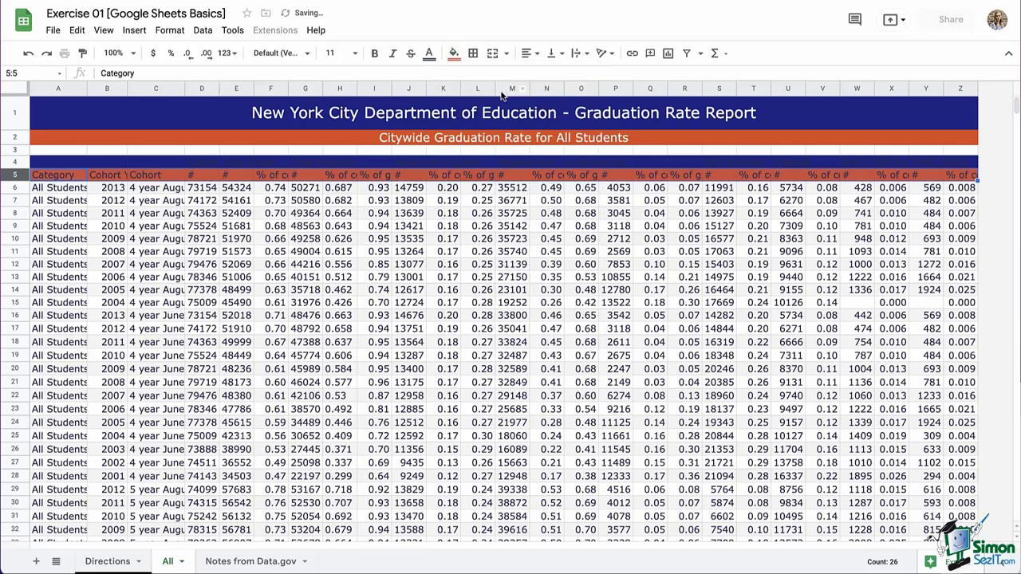
left_click(47, 211)
- Center the headings in rows 4 and 5 horizontally and align them vertically to the middle
left_click_drag(8, 162, 5, 175)
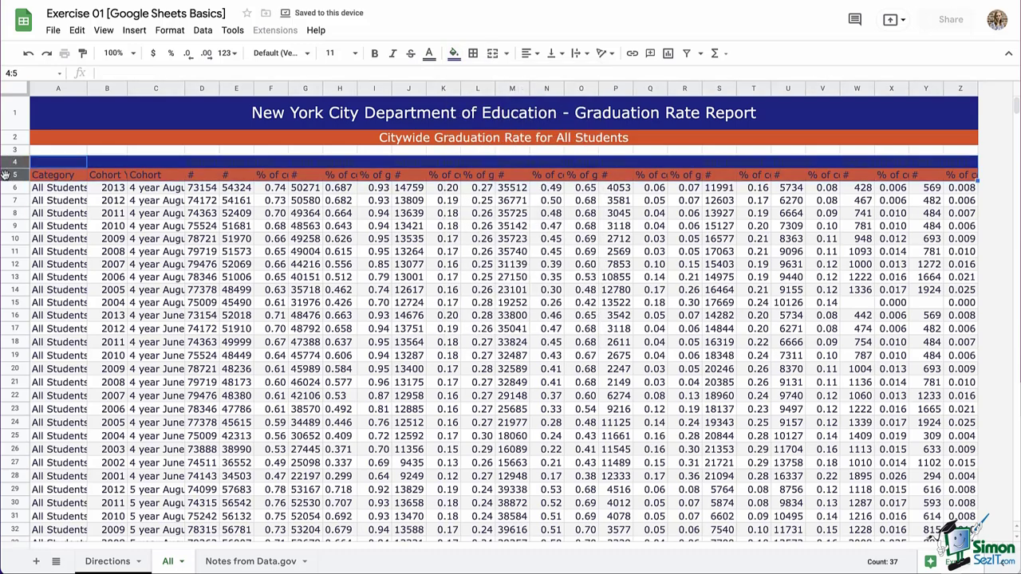
left_click(530, 53)
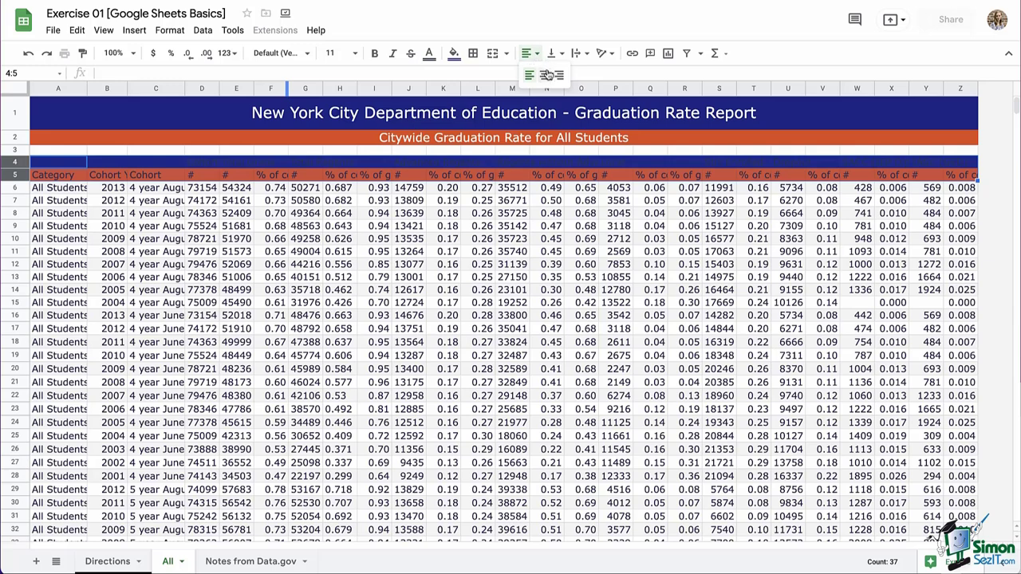
left_click(547, 74)
left_click(552, 52)
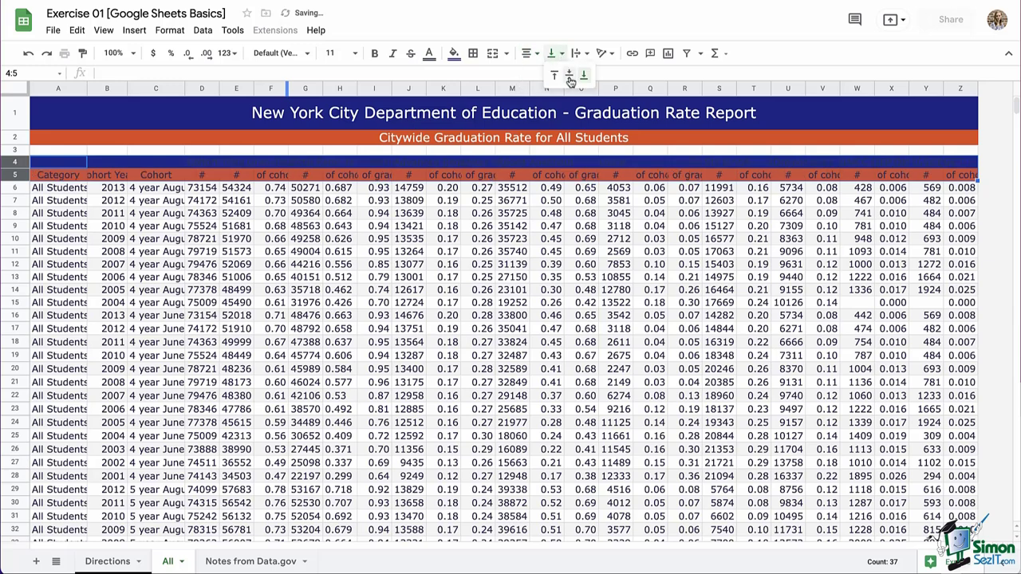
left_click(570, 76)
- Wrap the heading text in rows 4 and 5 and make it white
left_click(578, 53)
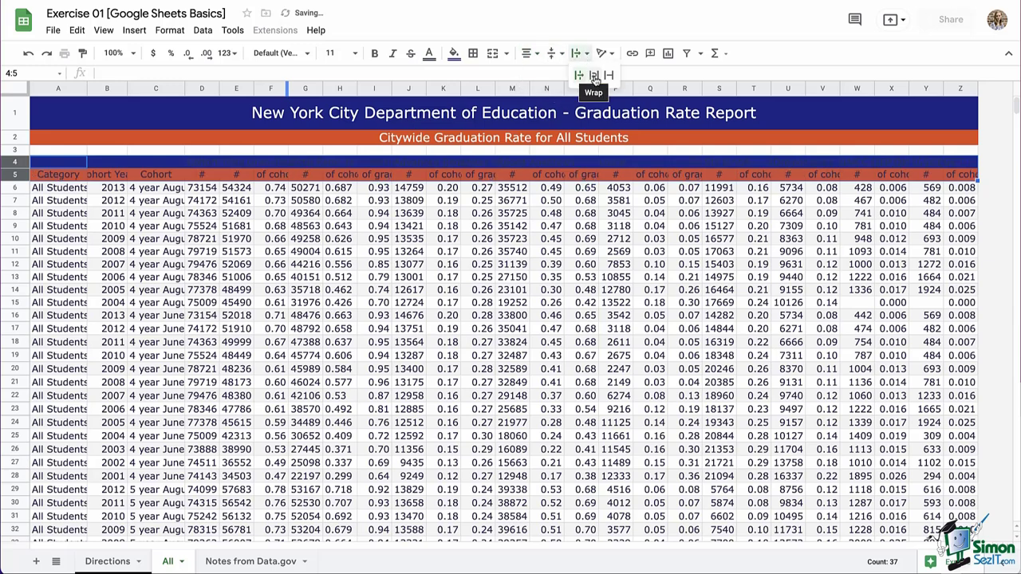
left_click(594, 75)
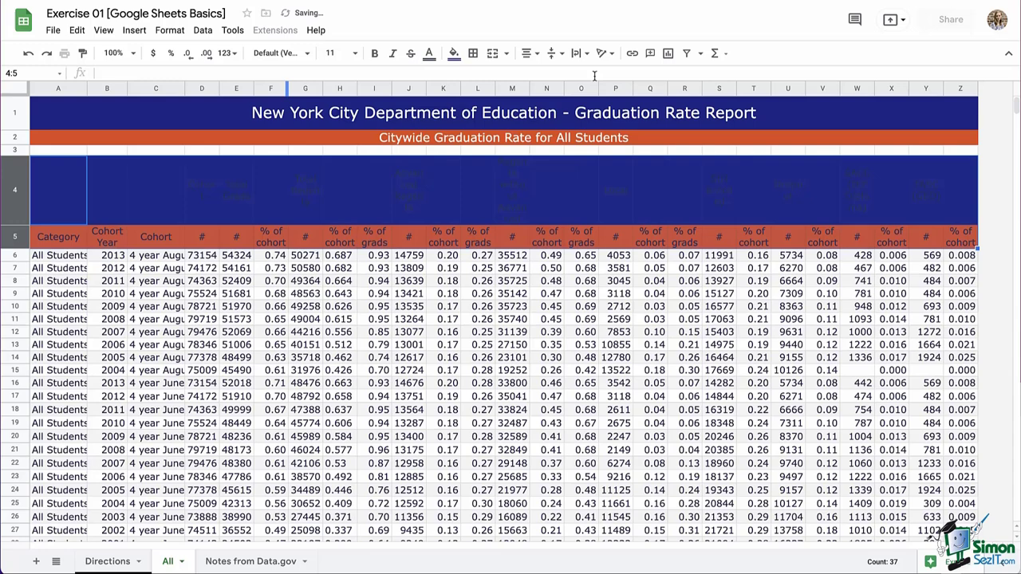
left_click(429, 52)
left_click(447, 96)
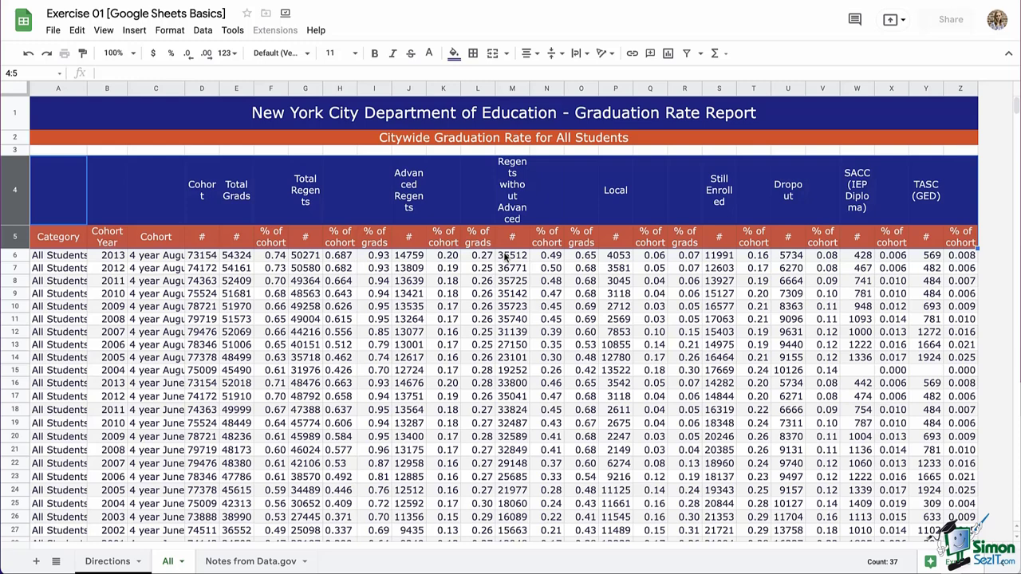
- Merge E4:F4 so the Total Grads heading spans both of its columns
left_click(204, 190)
left_click(240, 192)
left_click(492, 53)
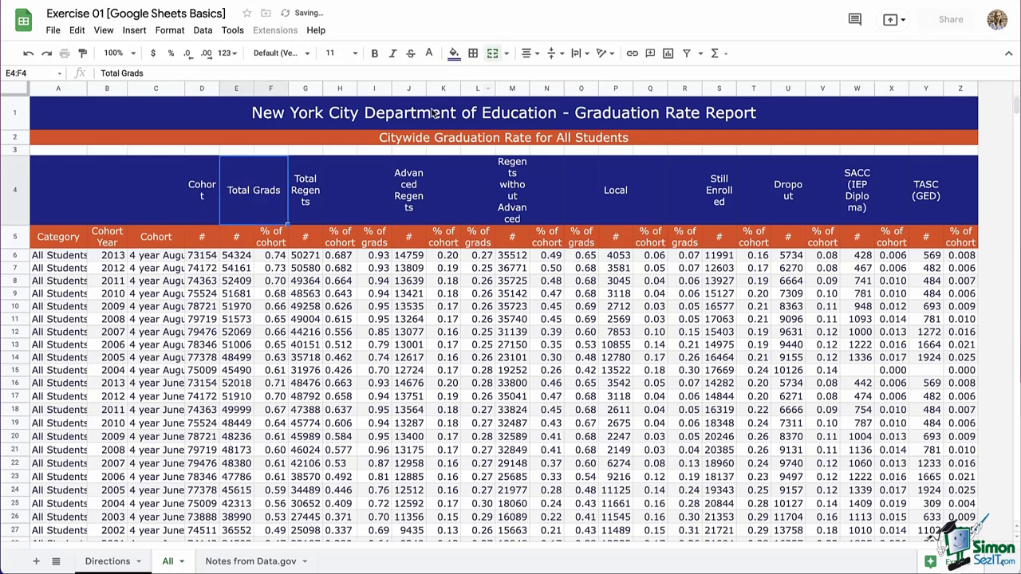
- Merge the remaining group headings in row 4 over their columns and recolor heading rows 4 and 5 salmon pink with dark text
left_click_drag(315, 199, 760, 165)
left_click(492, 52)
left_click(492, 53)
left_click(14, 190)
left_click(453, 52)
left_click(469, 171)
left_click(492, 52)
left_click(492, 53)
left_click(453, 53)
left_click(492, 53)
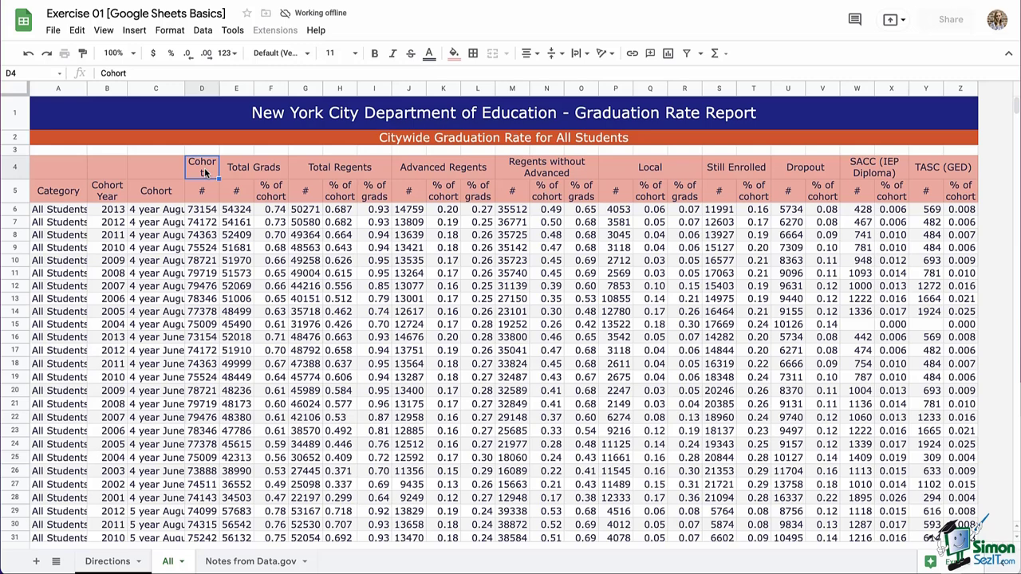
- Widen column A and resize columns B, C and D so their headings and entries fit
left_click(107, 167)
left_click_drag(87, 87, 110, 88)
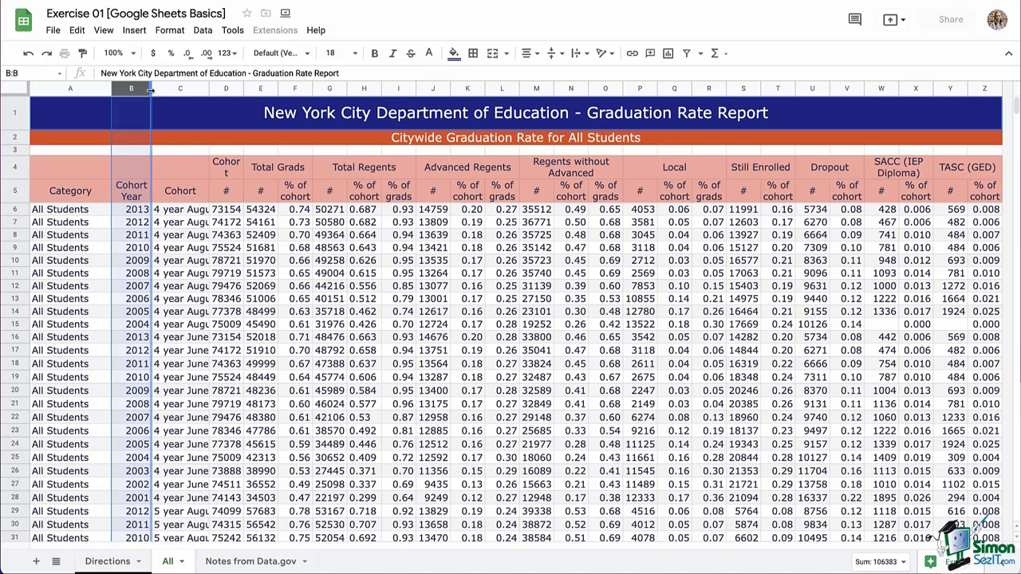
double_click(150, 88)
double_click(203, 88)
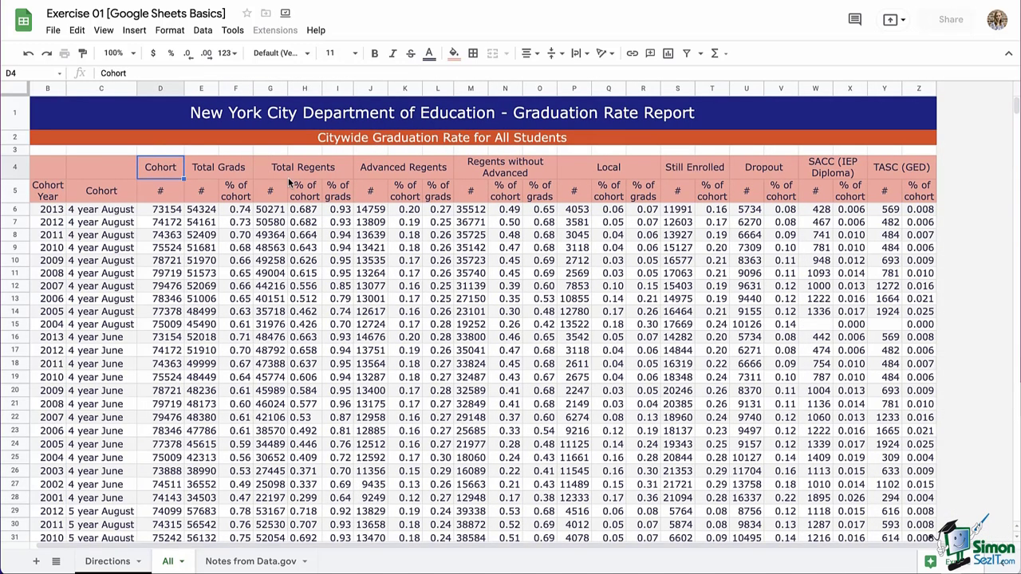
- Format the Total Grads percentages in F6:F58 as percent with one decimal place and widen column F to fit
left_click(241, 223)
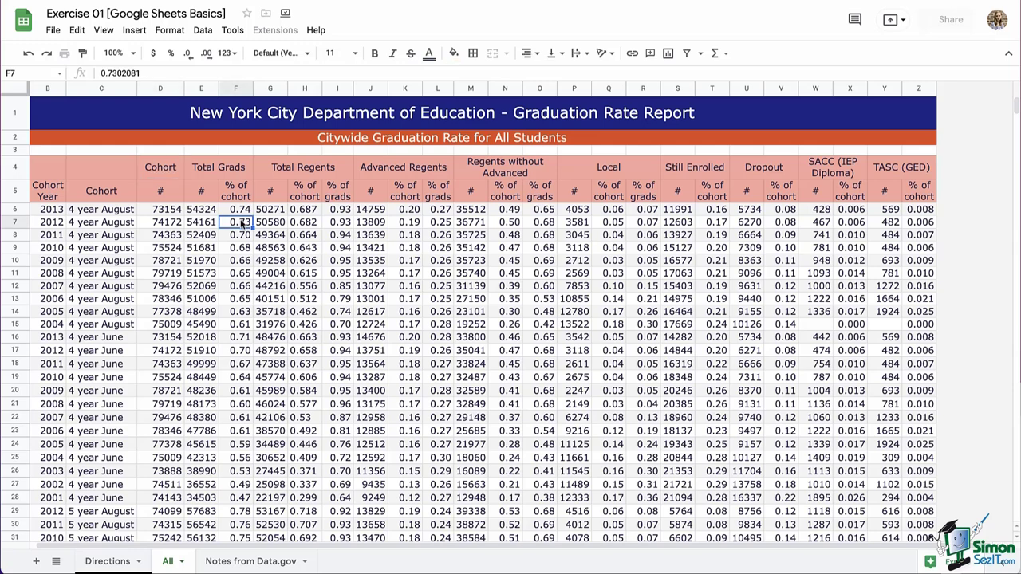
left_click_drag(236, 209, 238, 529)
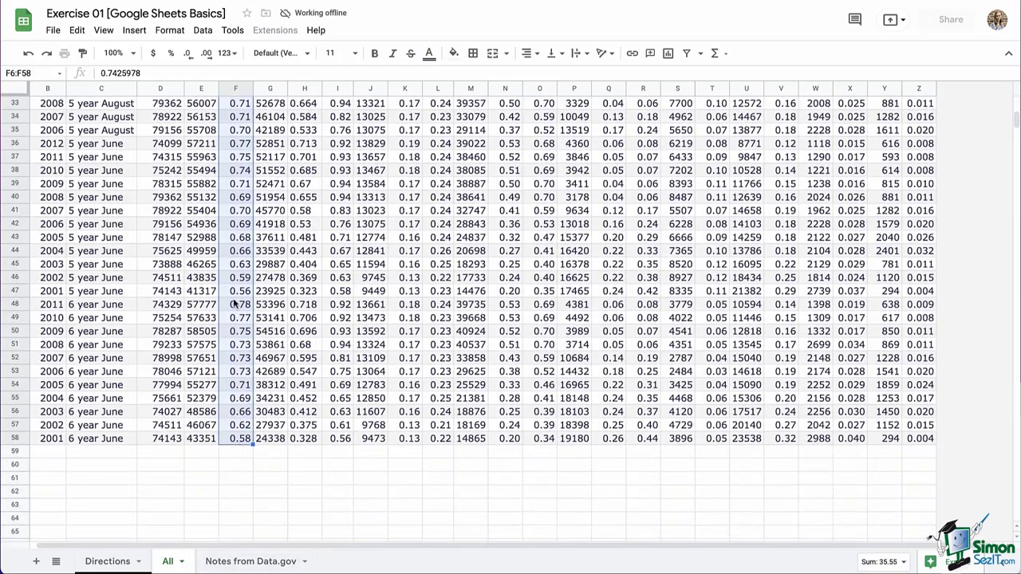
left_click(170, 54)
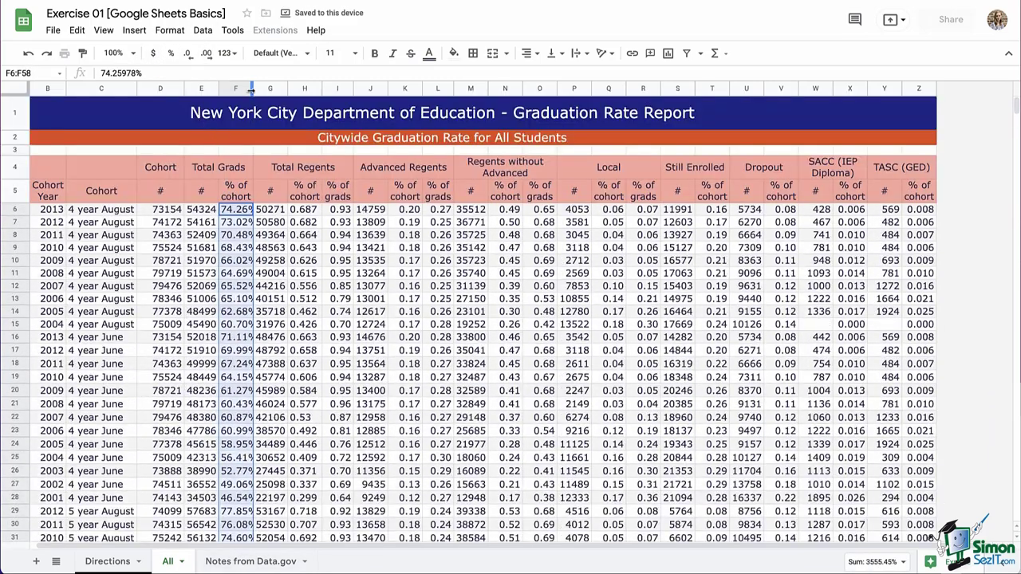
left_click(188, 53)
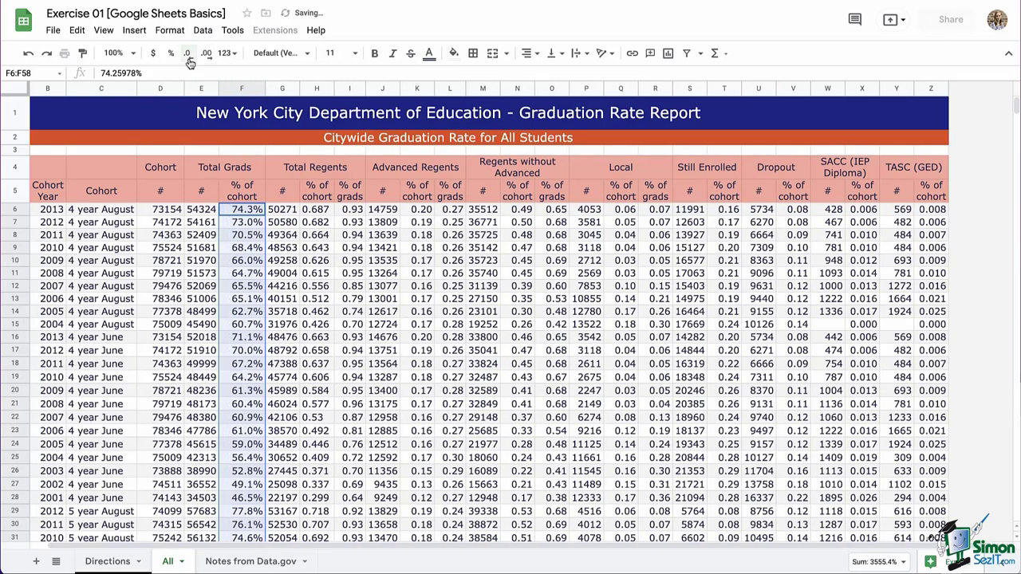
- Format columns H and I under Total Regents as percent with one decimal place and widen both columns
left_click(316, 88)
left_click(357, 88, "shift")
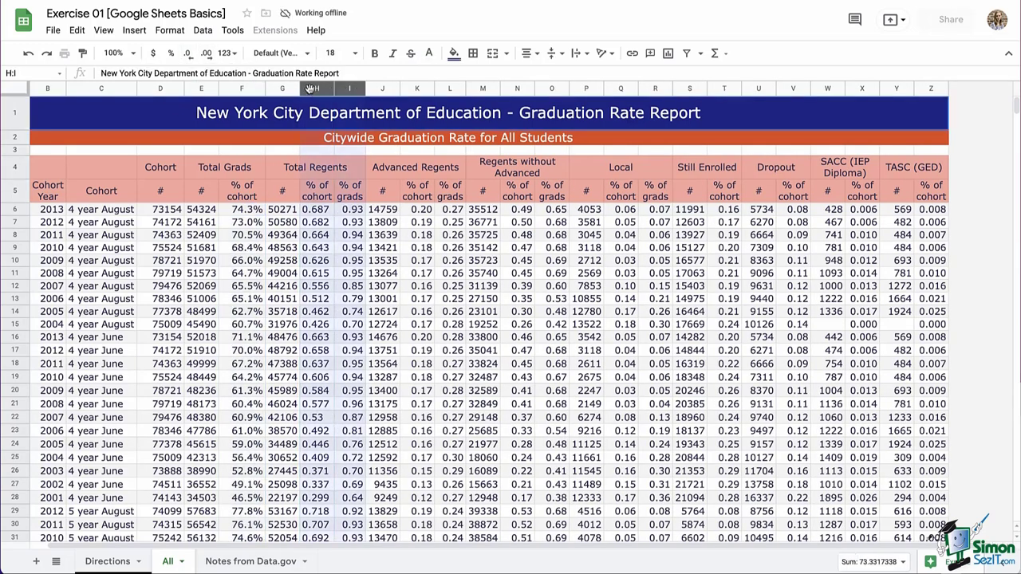
left_click(171, 54)
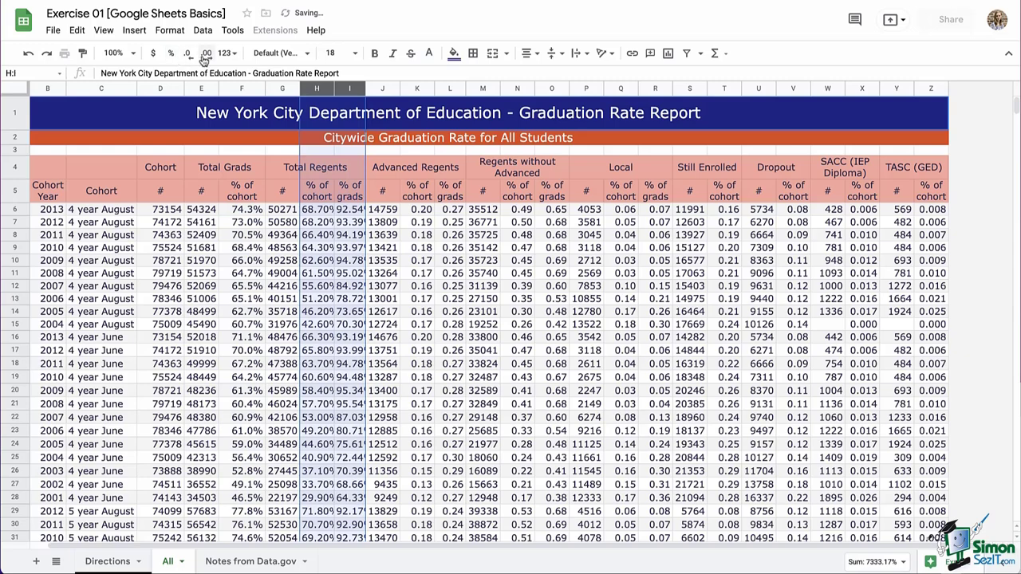
left_click(188, 54)
left_click_drag(365, 88, 388, 89)
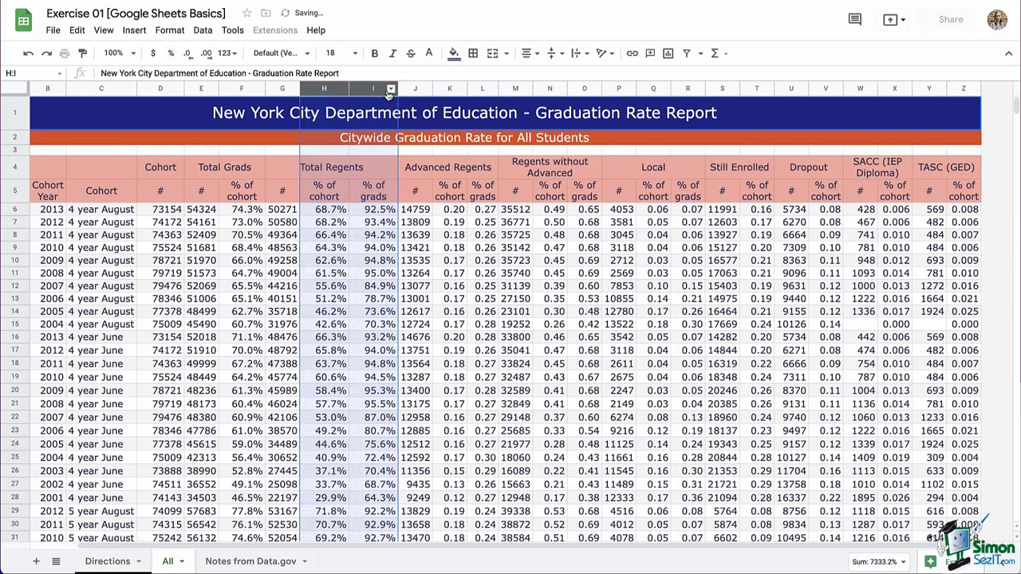
- Format columns K, L, N, O, Q, R, T, V, X and Z as percent with one decimal place and widen them to fit
left_click(449, 88)
left_click(481, 89, "shift")
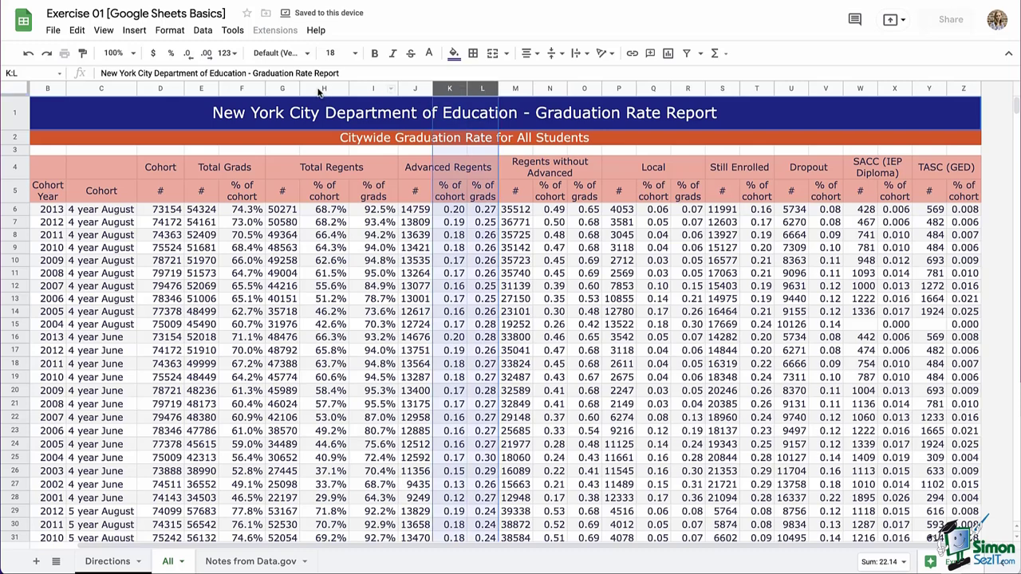
left_click(552, 89, "ctrl")
left_click(582, 88, "ctrl")
left_click(652, 88, "ctrl")
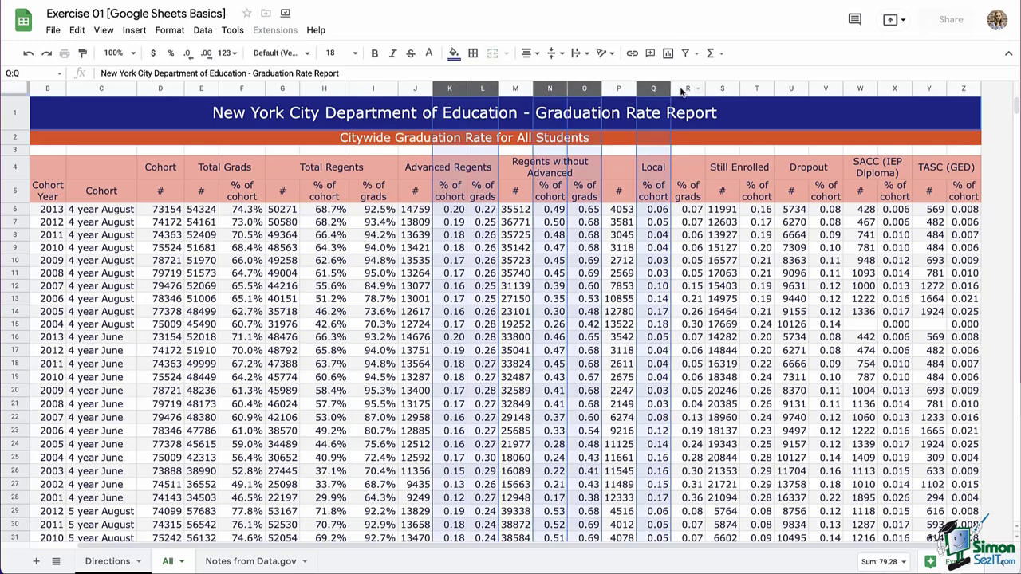
left_click(685, 88, "ctrl")
left_click(753, 88, "ctrl")
left_click(824, 89, "ctrl")
left_click(893, 88, "ctrl")
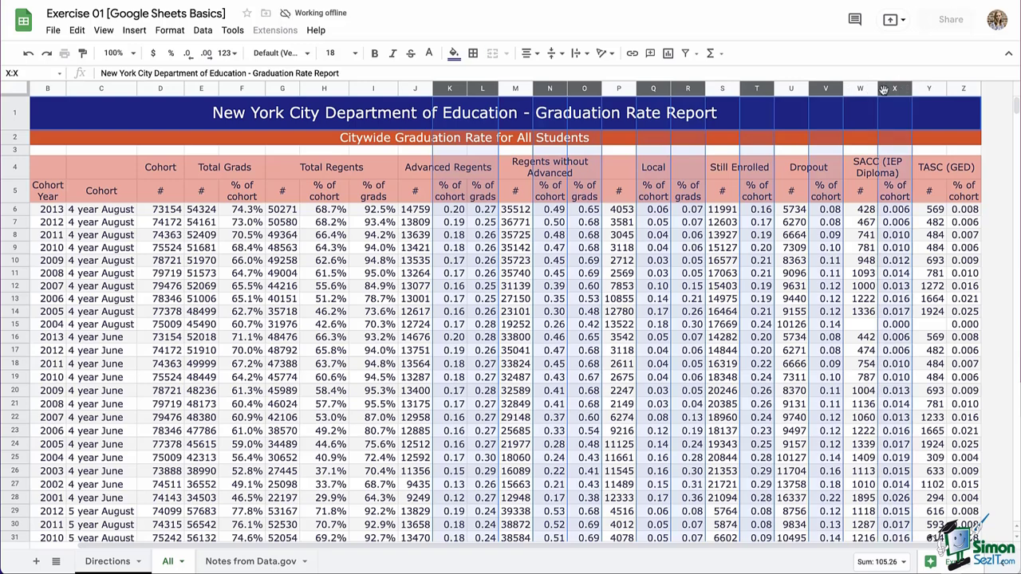
left_click(960, 89, "ctrl")
left_click(170, 53)
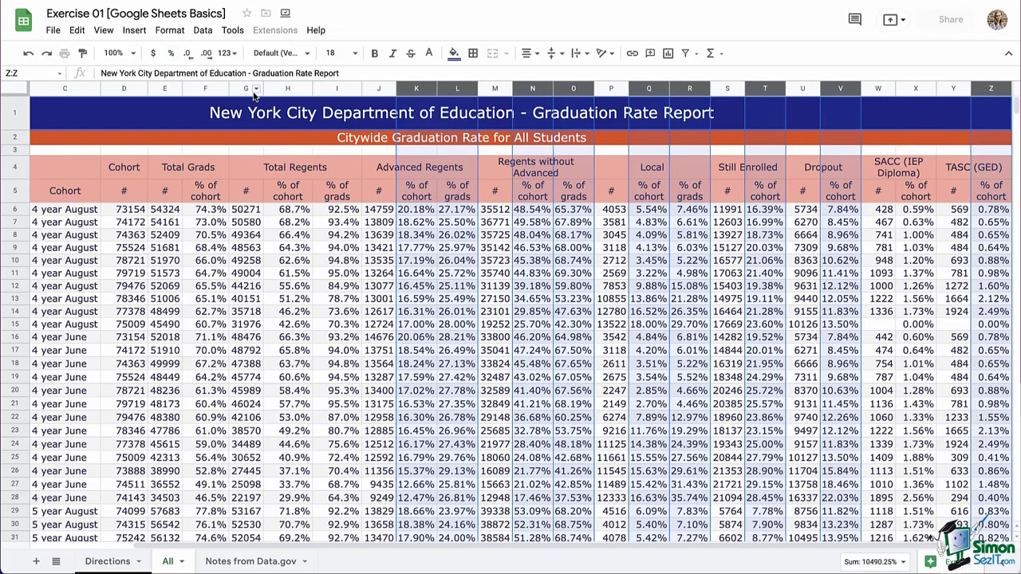
left_click(187, 54)
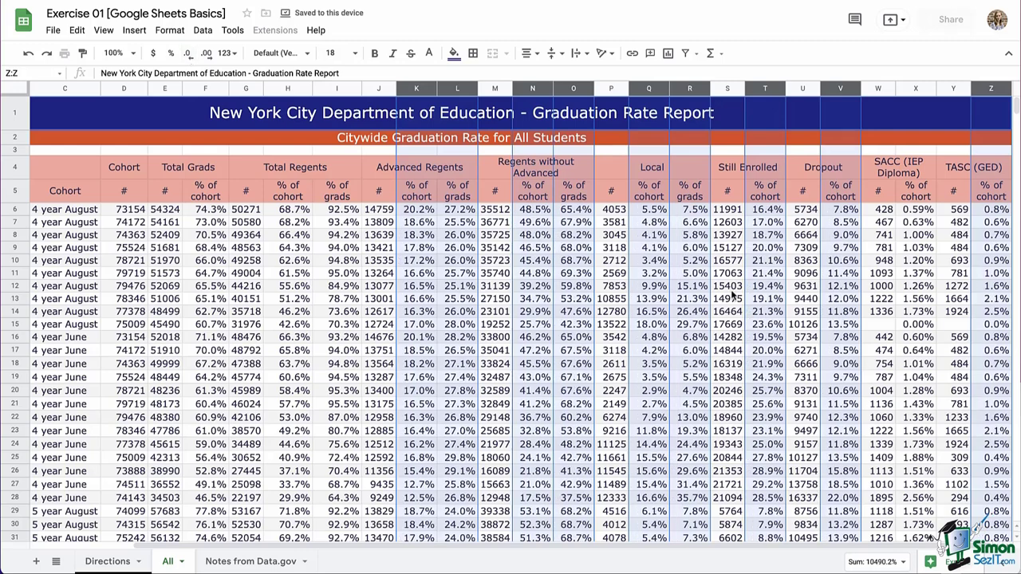
left_click(740, 265)
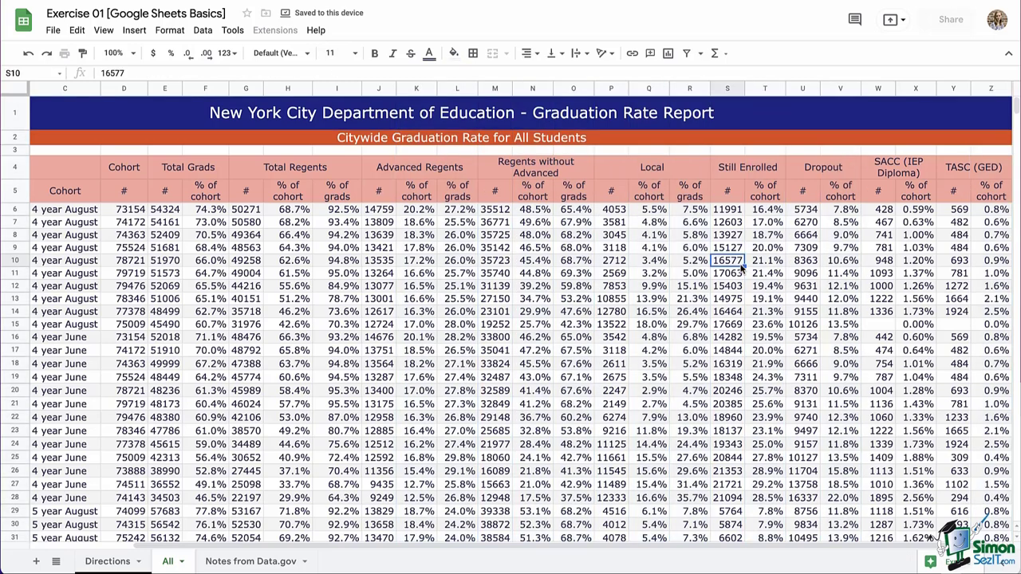
- Make the headings in rows 4 and 5 bold
left_click(341, 195)
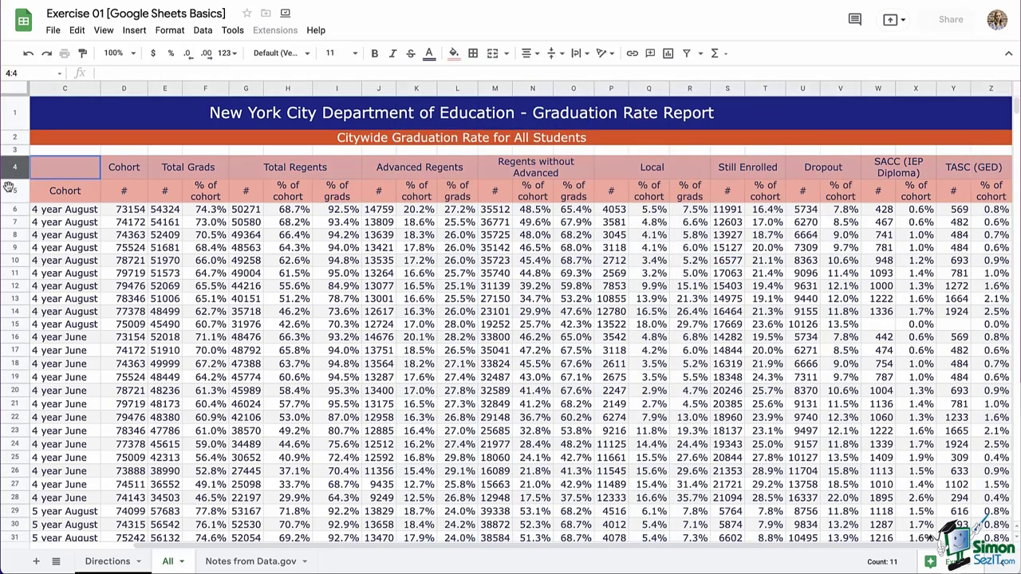
left_click_drag(12, 167, 8, 189)
key("ctrl+b")
left_click(57, 192)
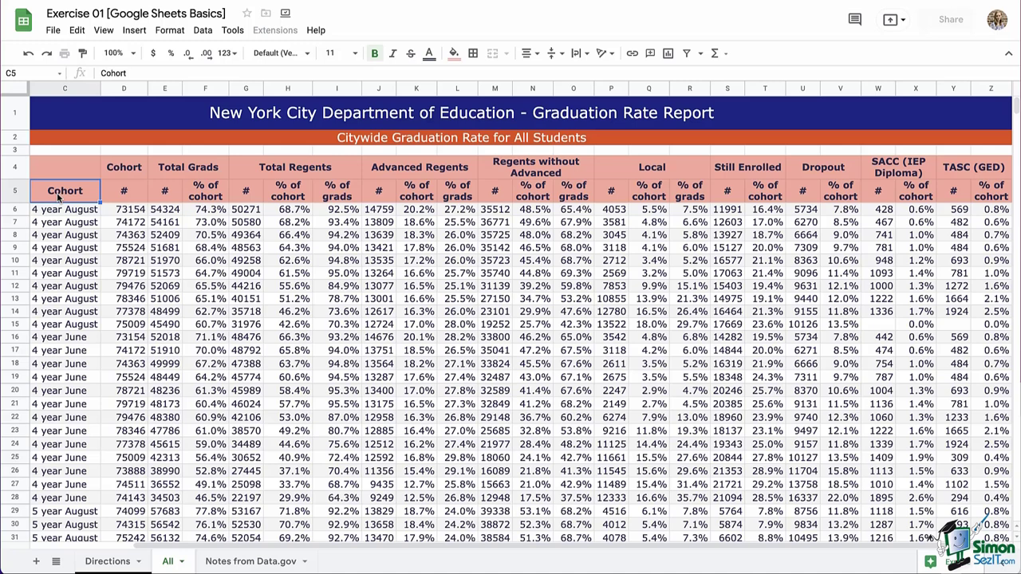
- Outline the Total Grads block E4:F58 with a double-line outer border in the Energetic theme's dark navy
left_click(185, 209)
left_click_drag(163, 169, 201, 121)
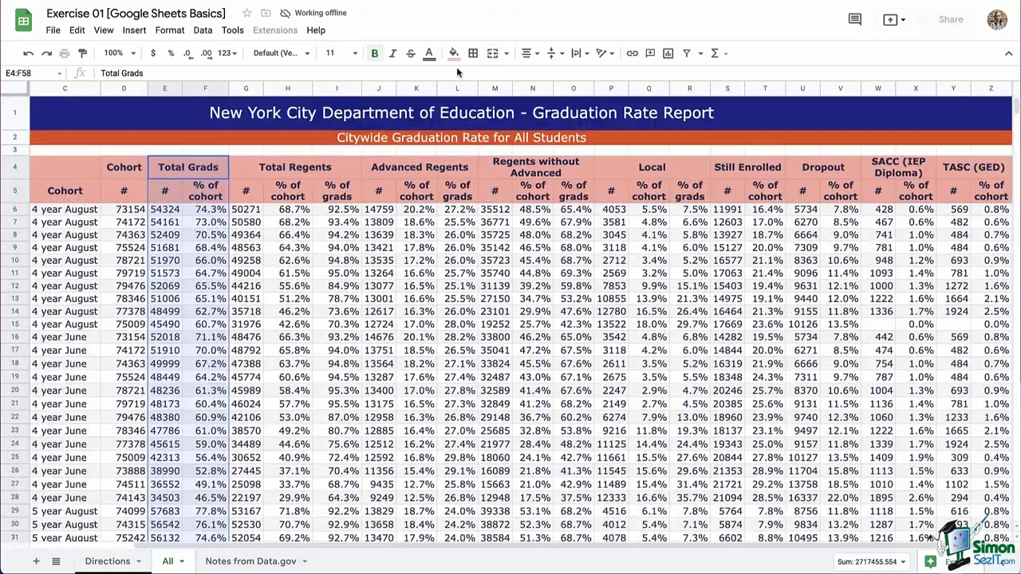
left_click(473, 53)
left_click(571, 96)
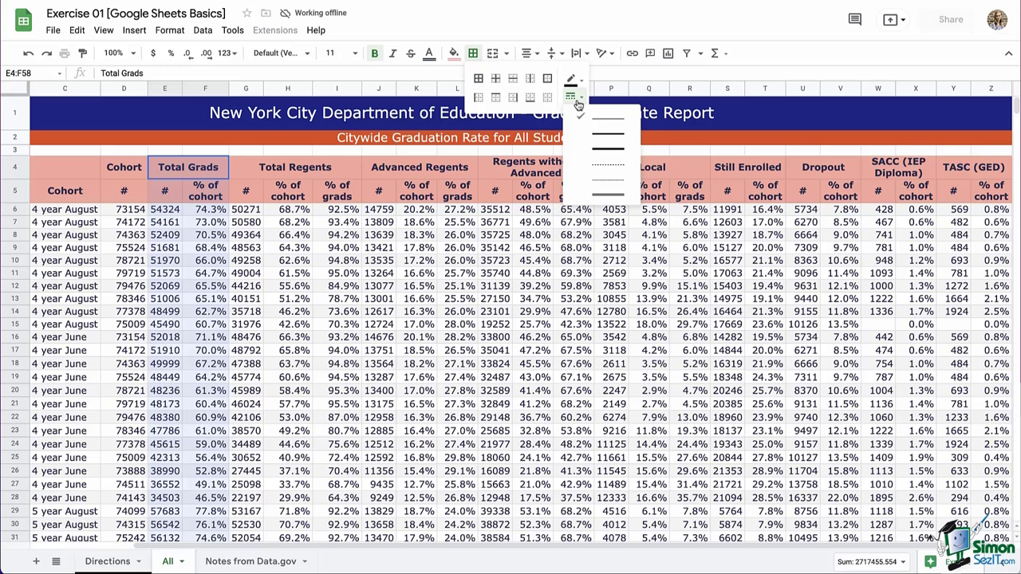
left_click(622, 195)
left_click(571, 80)
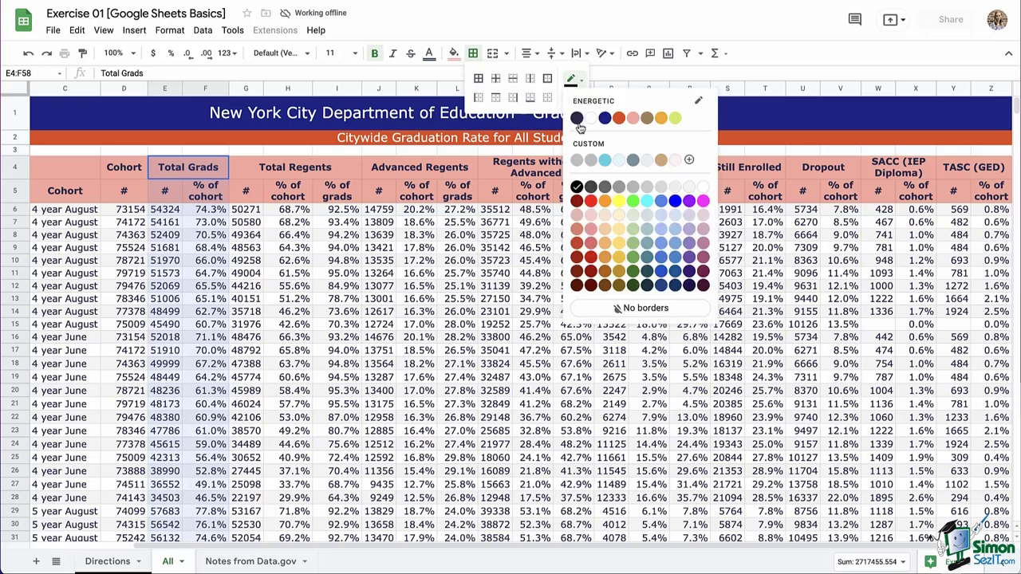
left_click(577, 118)
left_click(548, 79)
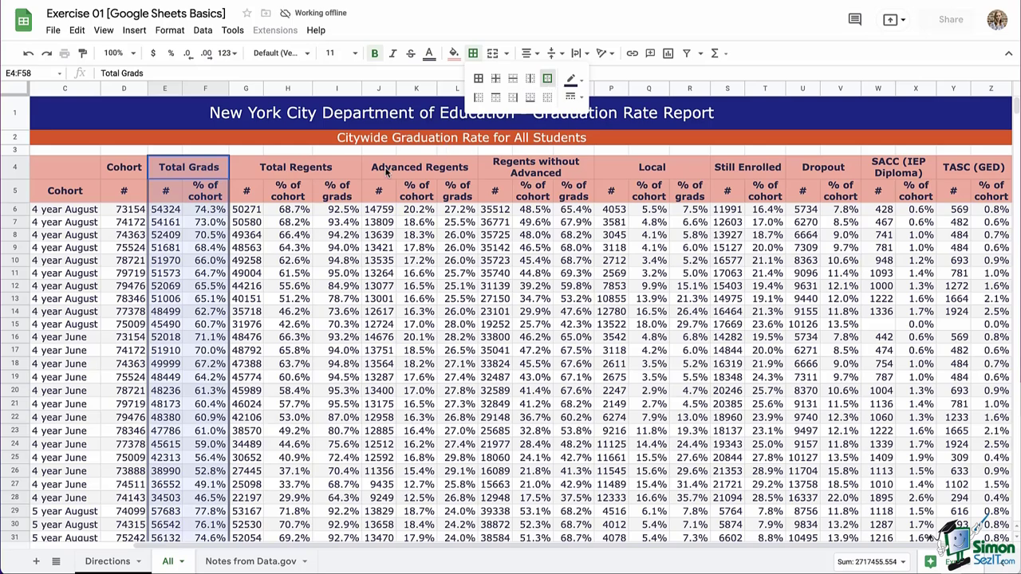
- Apply the same double outer border to the Advanced Regents block J4:L58 and the other alternating groups, such as Local and Dropout
left_click(416, 169)
left_click_drag(416, 169, 458, 478)
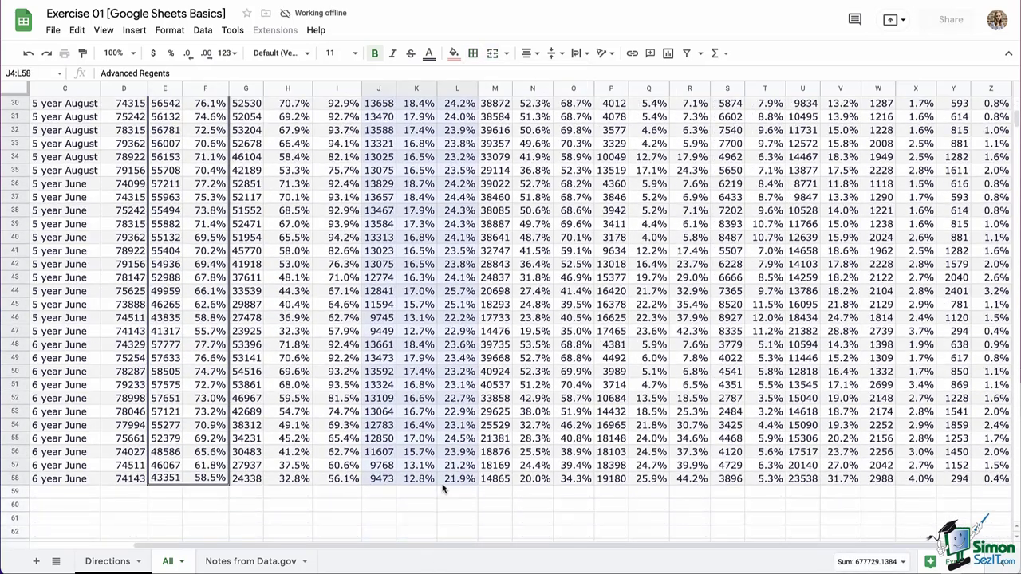
left_click(473, 54)
left_click(547, 79)
scroll(479, 319, "up", 10)
scroll(550, 152, "left", 3)
left_click(197, 249)
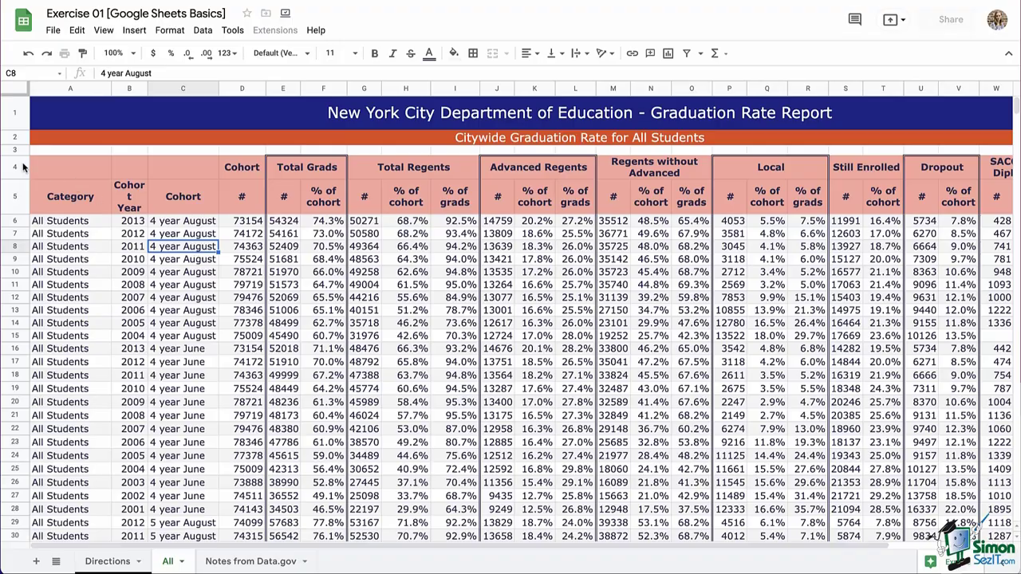
- Put a thick solid outer border around the whole table in rows 4 to 58
left_click_drag(16, 167, 16, 257)
left_click_drag(899, 271, 989, 542)
scroll(717, 319, "up", 10)
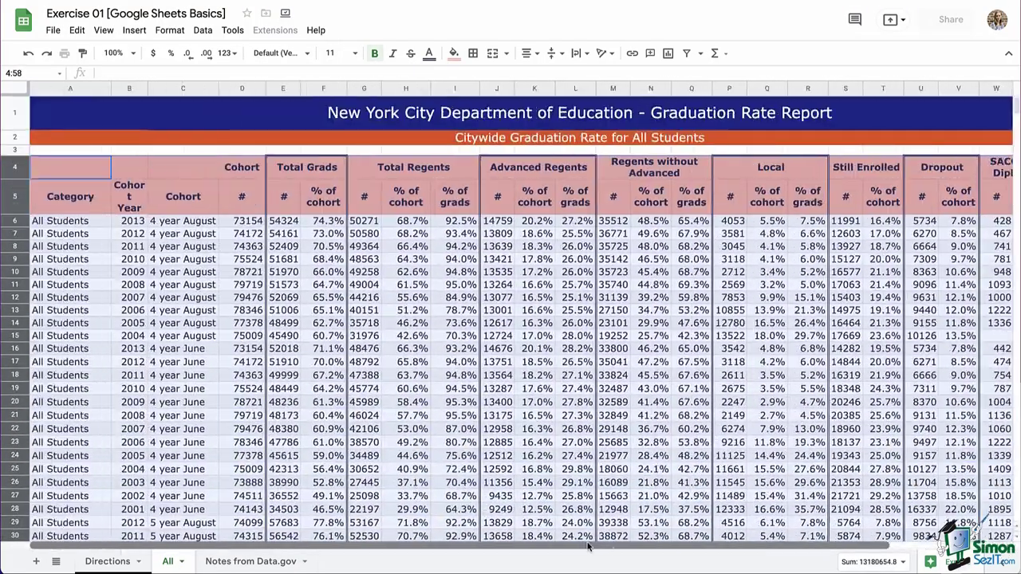
left_click(472, 54)
left_click(570, 96)
left_click(598, 148)
left_click(547, 78)
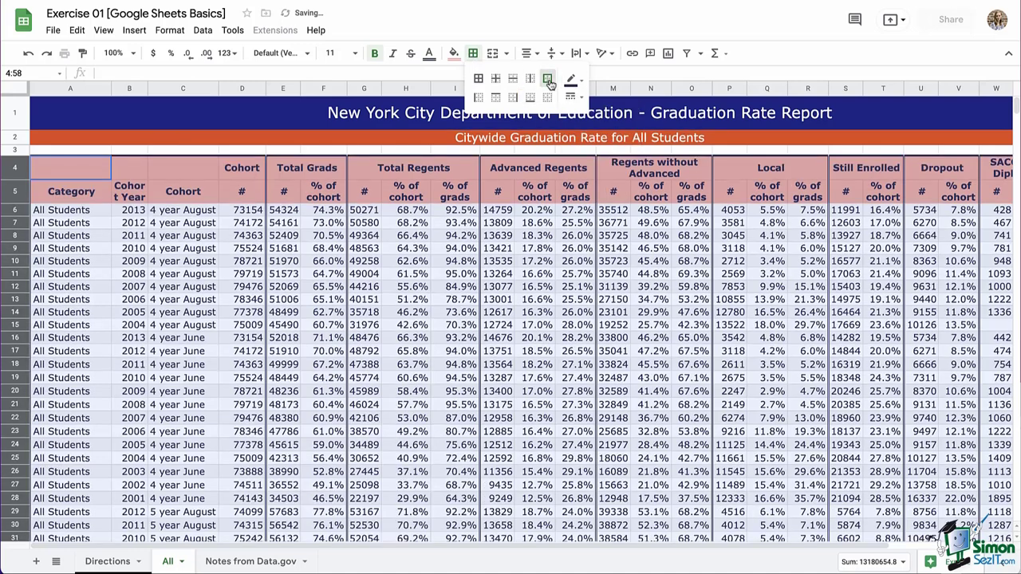
- Add a medium solid bottom border under heading row 5
left_click(128, 199)
left_click(12, 191)
left_click(472, 53)
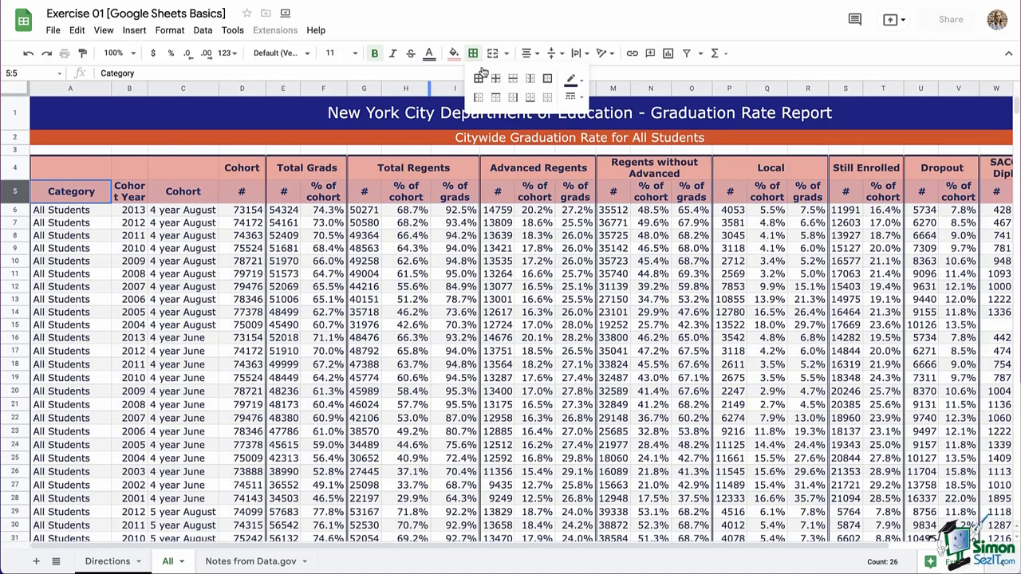
left_click(570, 96)
left_click(594, 133)
left_click(530, 97)
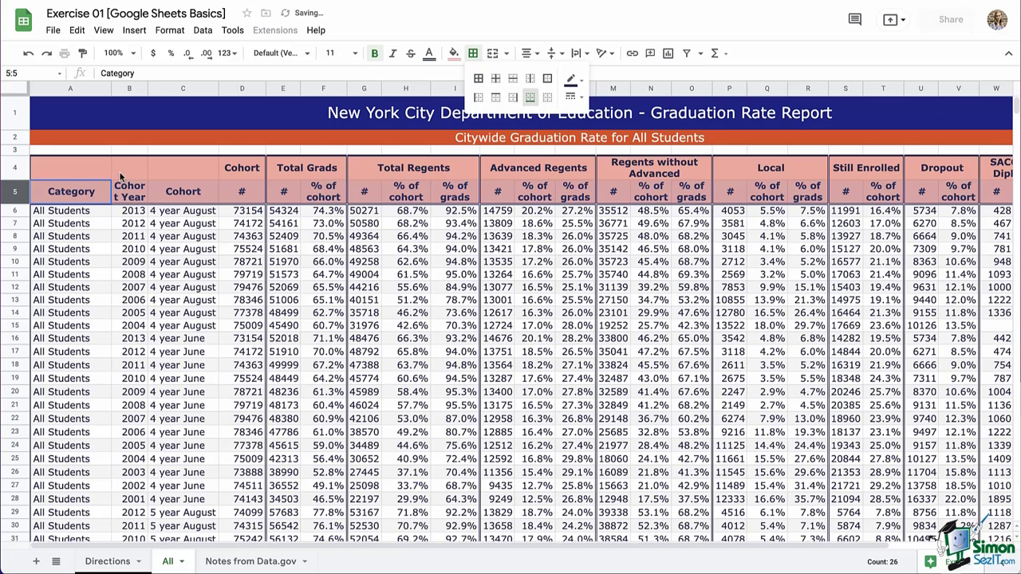
- Widen column B slightly so the Cohort Year heading wraps between its two words
left_click(136, 233)
left_click_drag(148, 87, 157, 89)
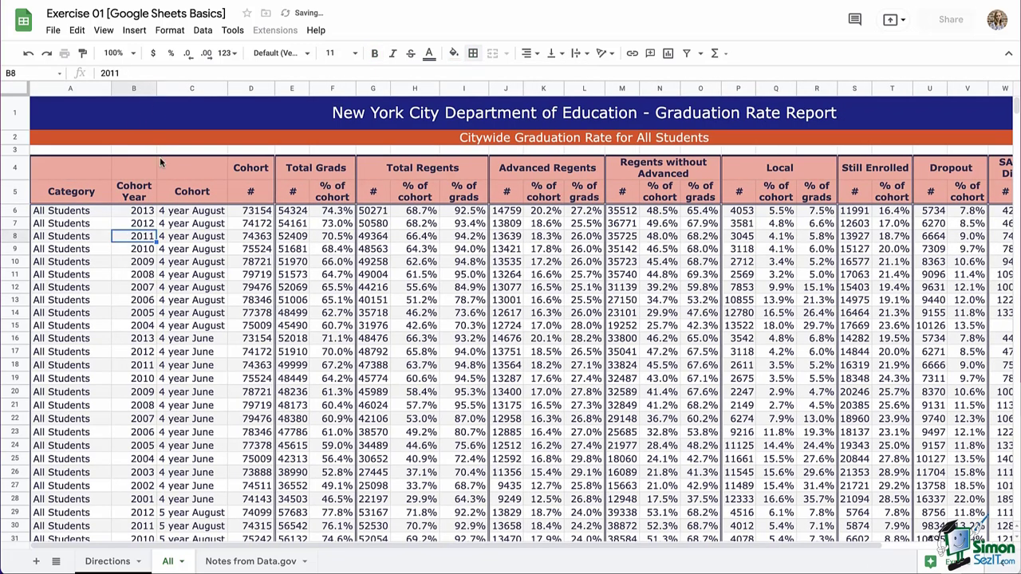
left_click(40, 171)
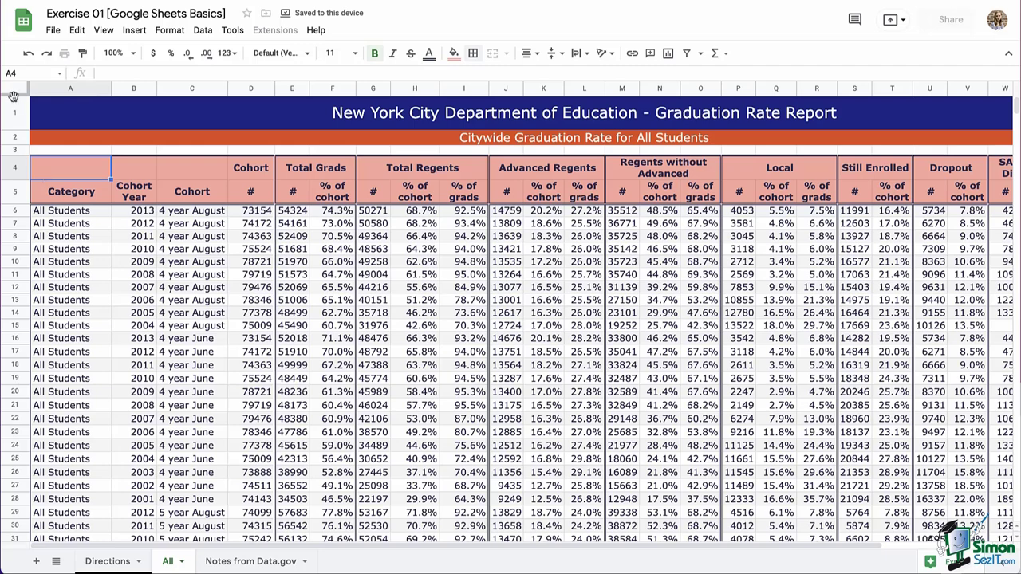
- Freeze rows 1 to 5 and scroll through the data to check the frozen headers
left_click_drag(12, 92, 12, 206)
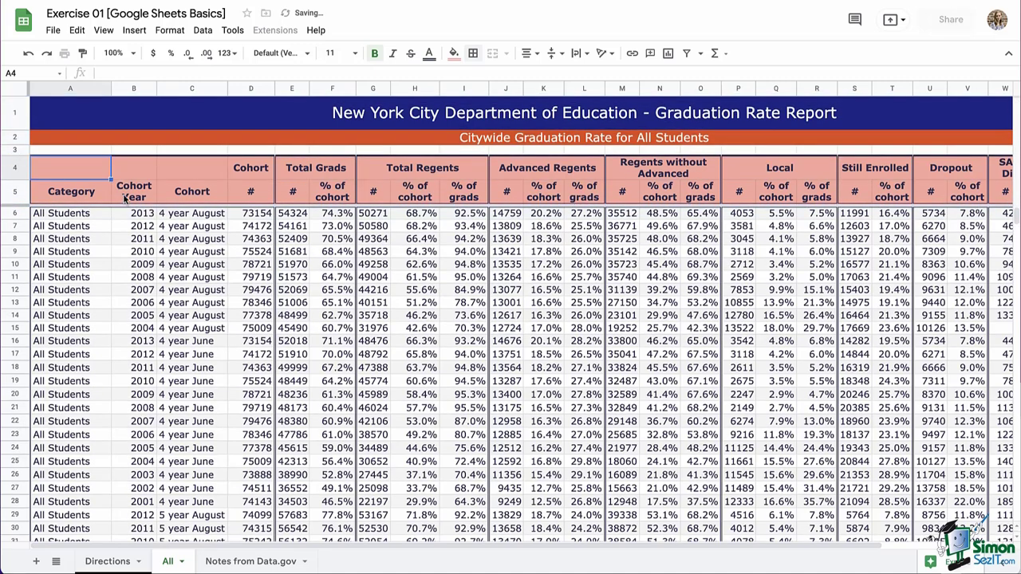
left_click(134, 192)
scroll(165, 220, "down", 1)
scroll(165, 219, "down", 1)
scroll(165, 220, "up", 1)
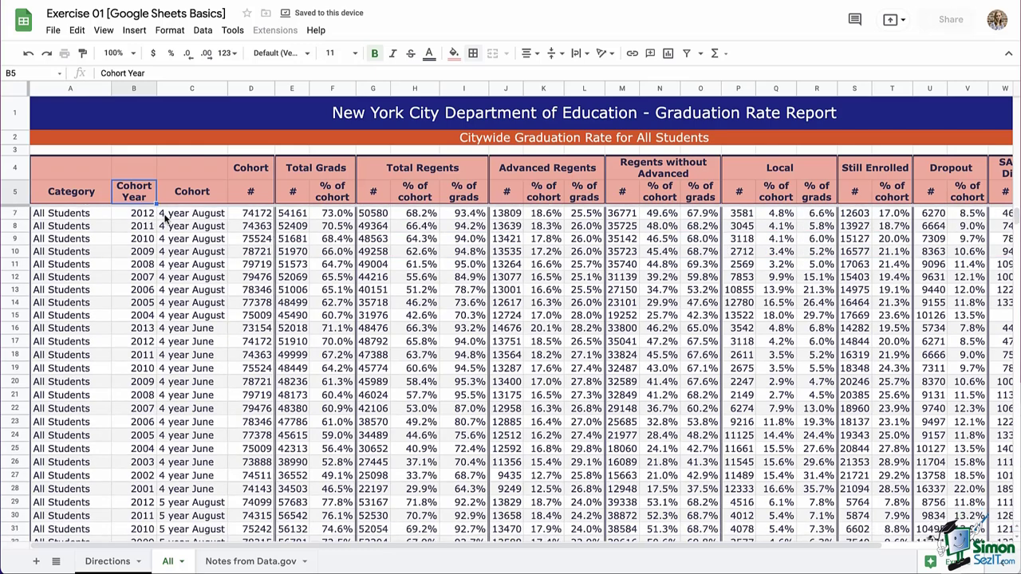
scroll(165, 220, "down", 3)
scroll(165, 220, "up", 3)
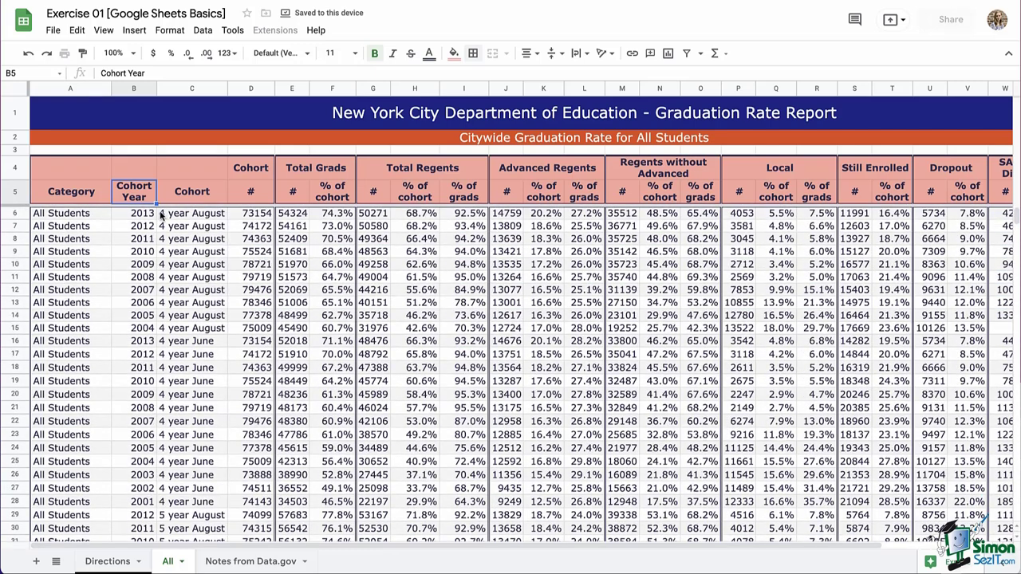
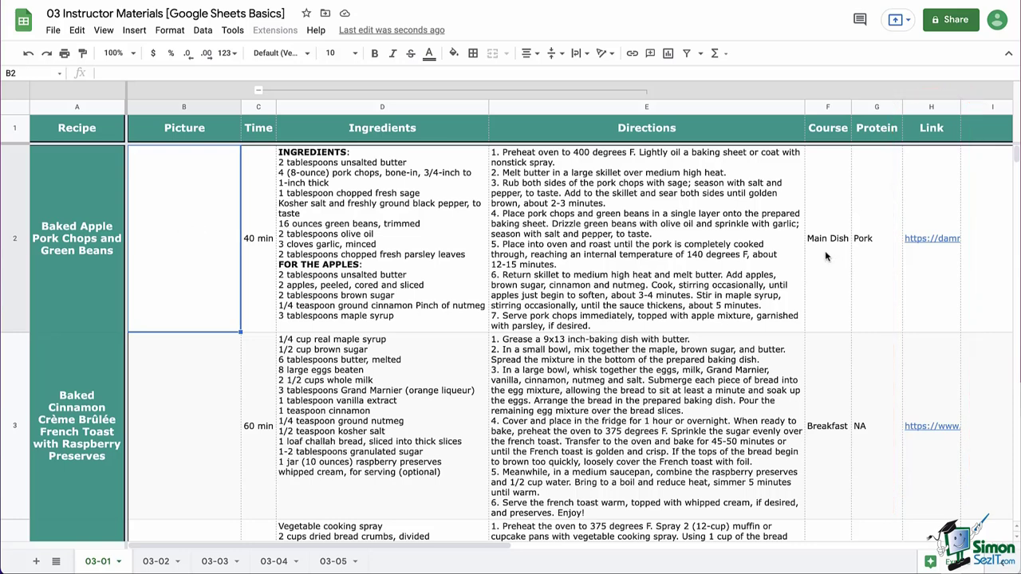
- Copy the web address from the Link column of the Baked Apple Pork Chops and Green Beans row
left_click(931, 287)
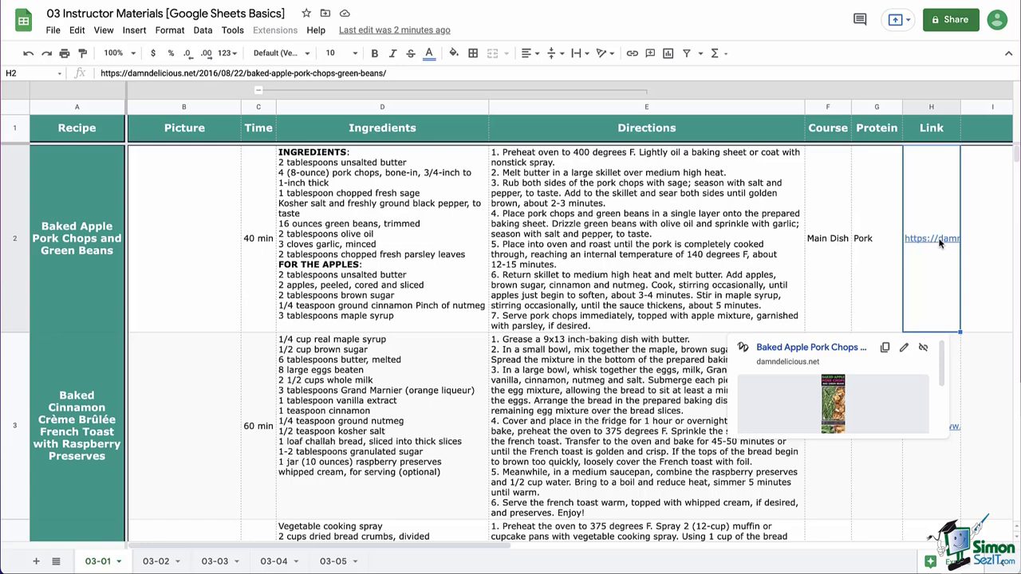
left_click(883, 352)
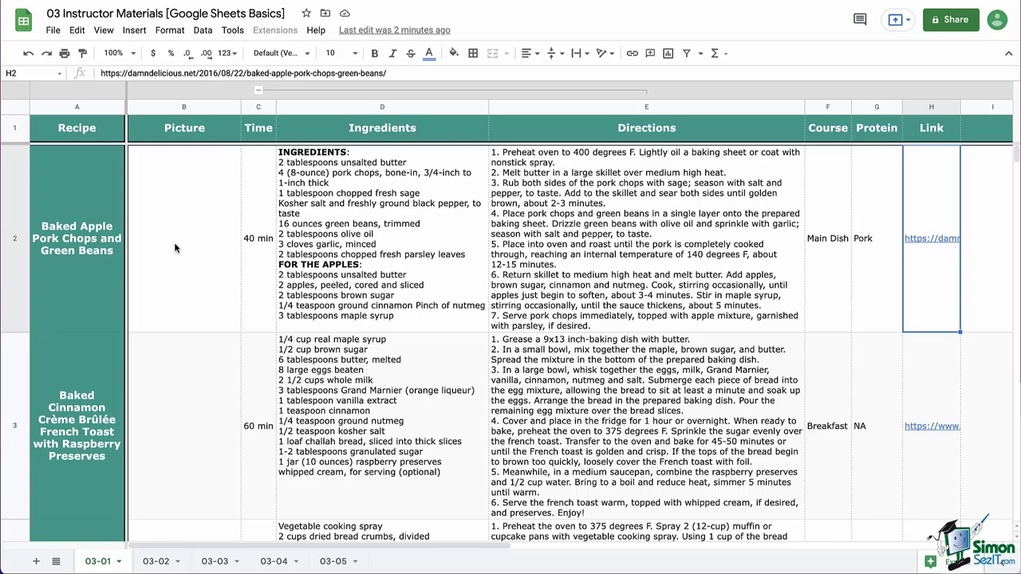
- Link the whole recipe title in A2 to the copied damndelicious.net address
left_click(77, 250)
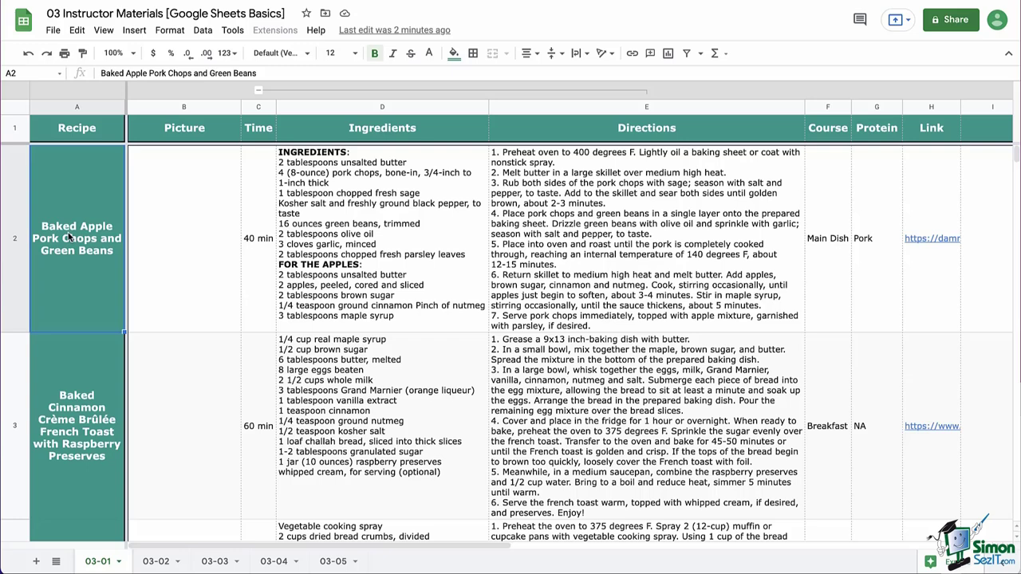
right_click(69, 236)
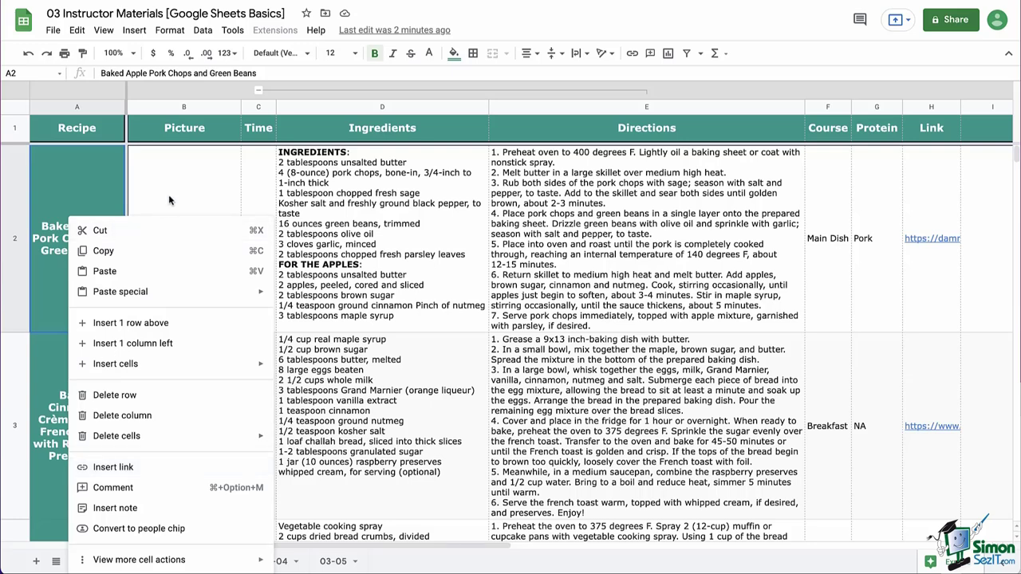
key("Escape")
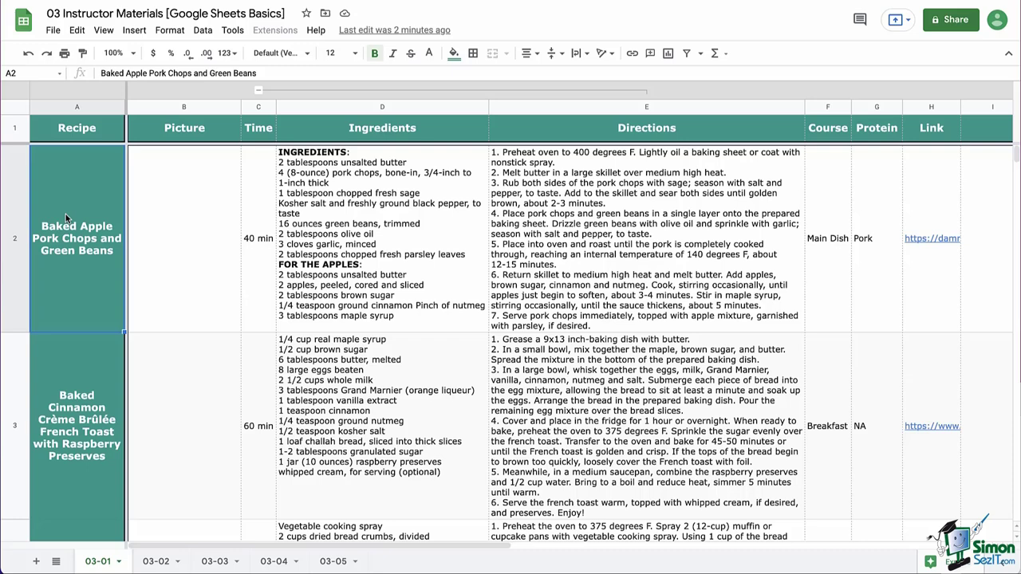
key("ctrl+k")
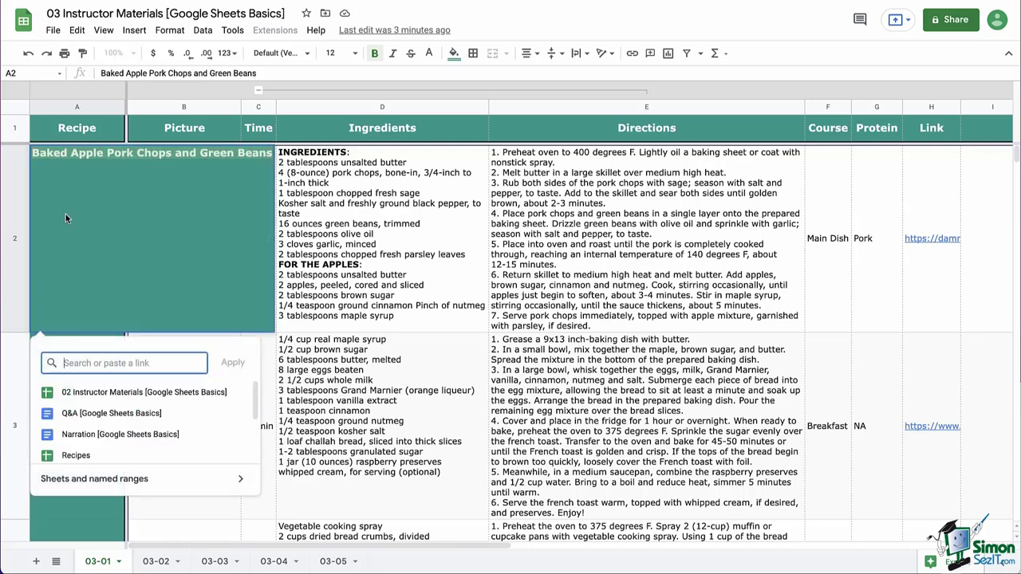
key("ctrl+v")
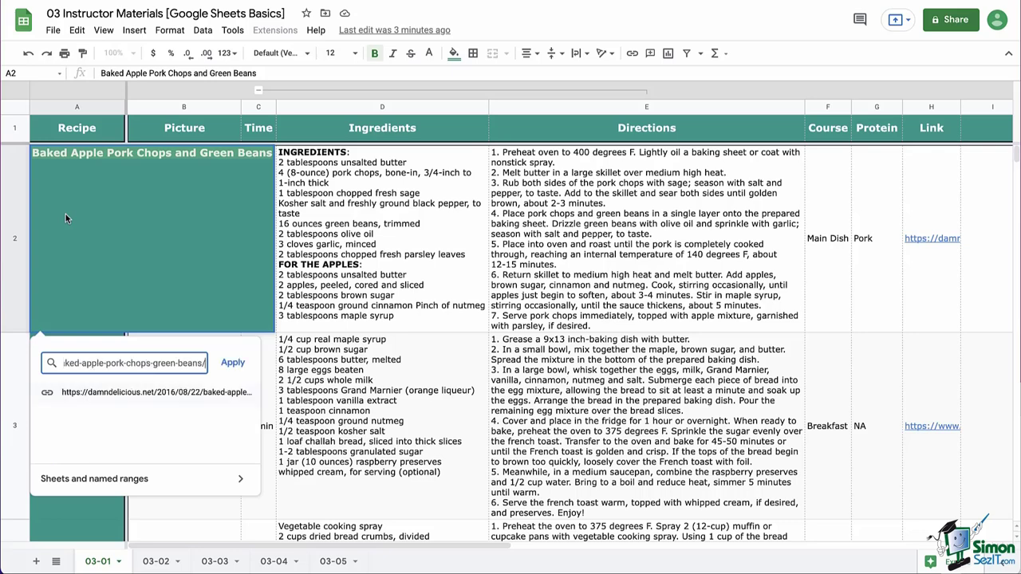
key("Return")
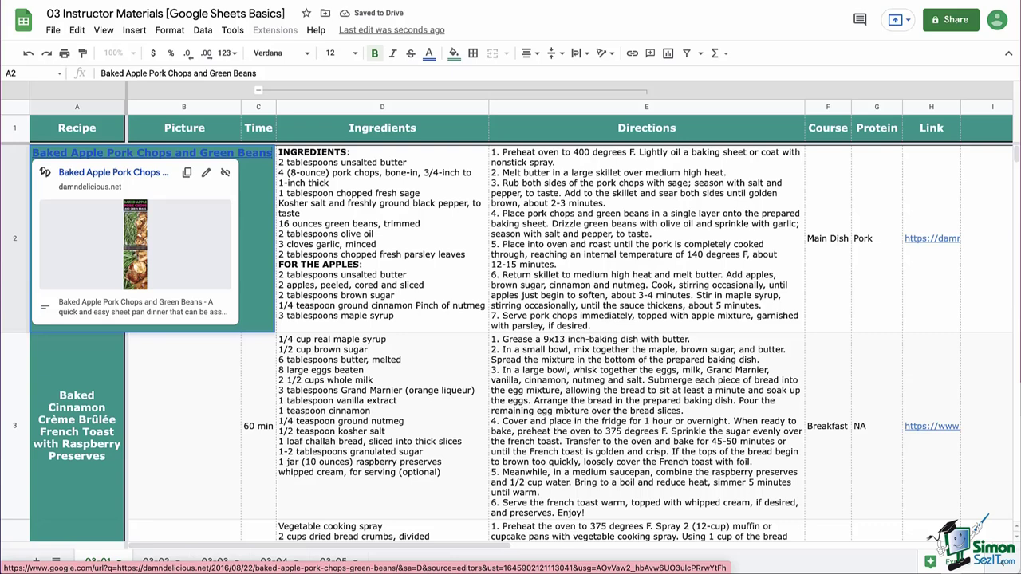
key("Return")
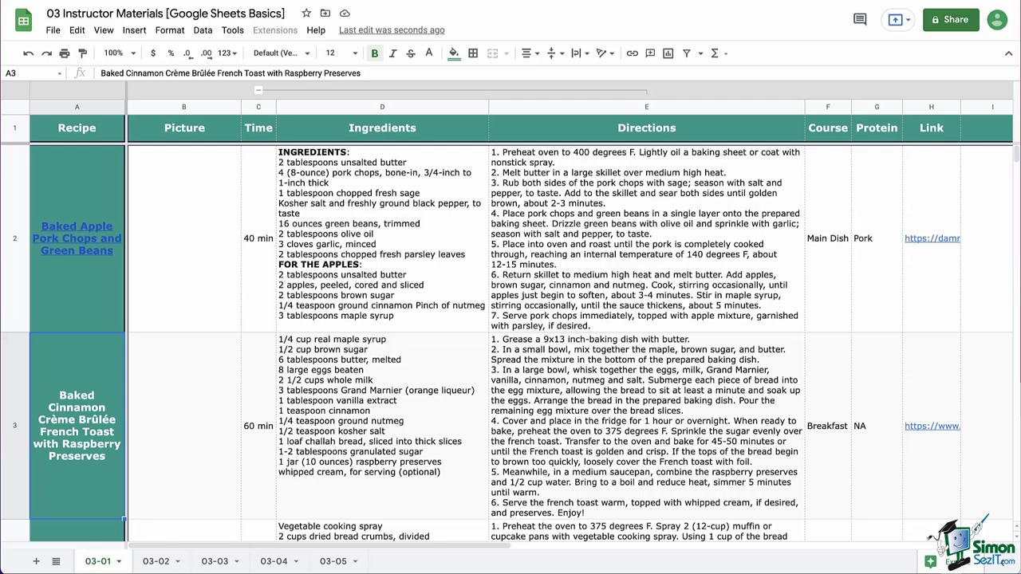
- Preview the link on the A2 recipe title, then undo that link
left_click(79, 238)
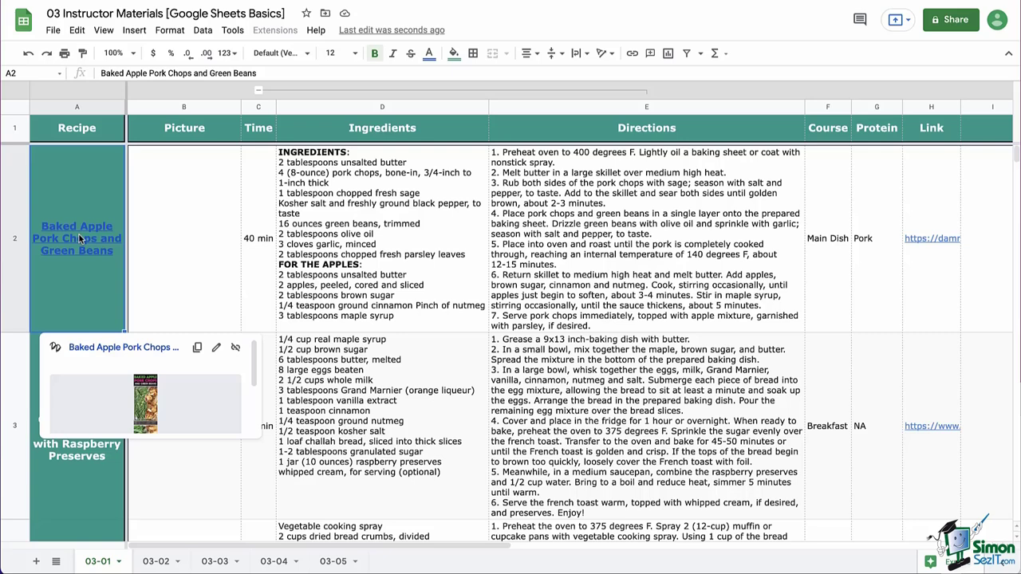
left_click(168, 235)
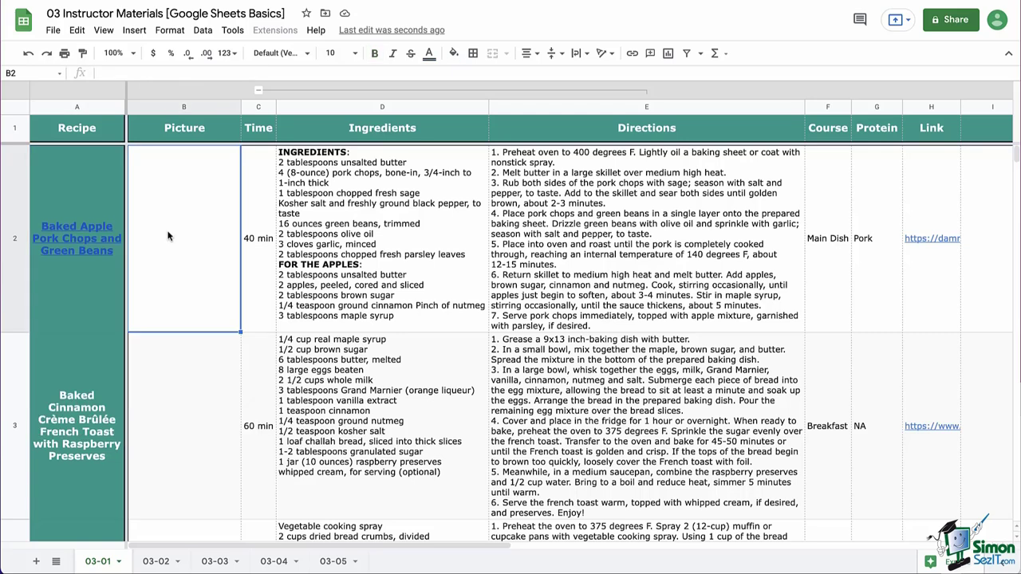
key("ctrl+z")
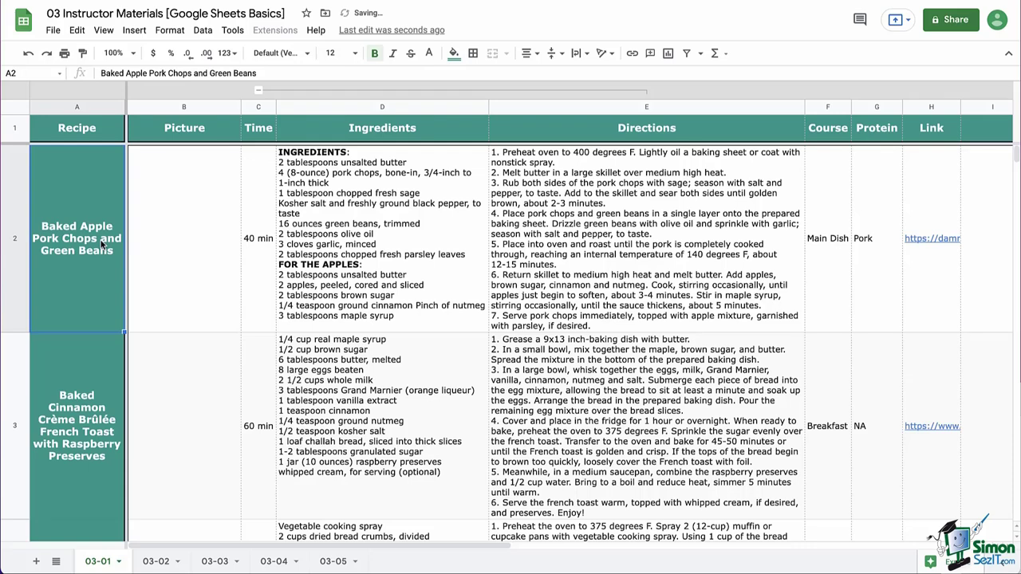
key("ctrl+z")
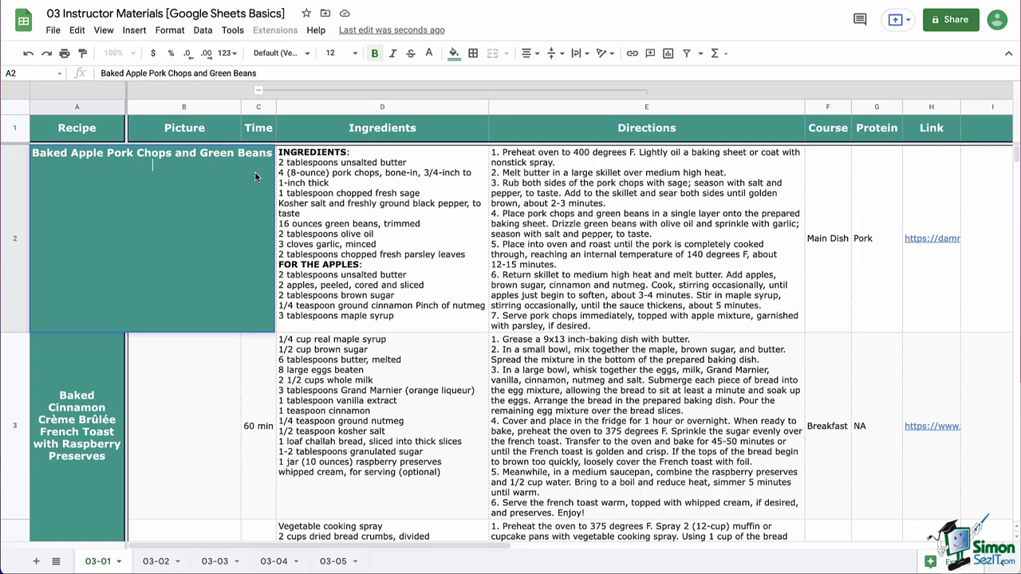
type("Link")
left_click(150, 165)
double_click(150, 165)
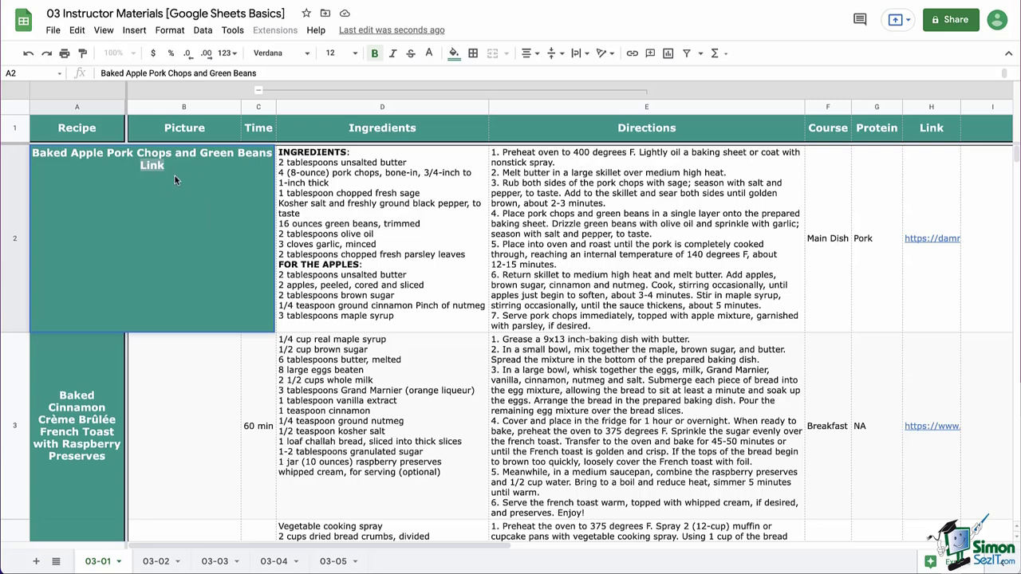
left_click(632, 53)
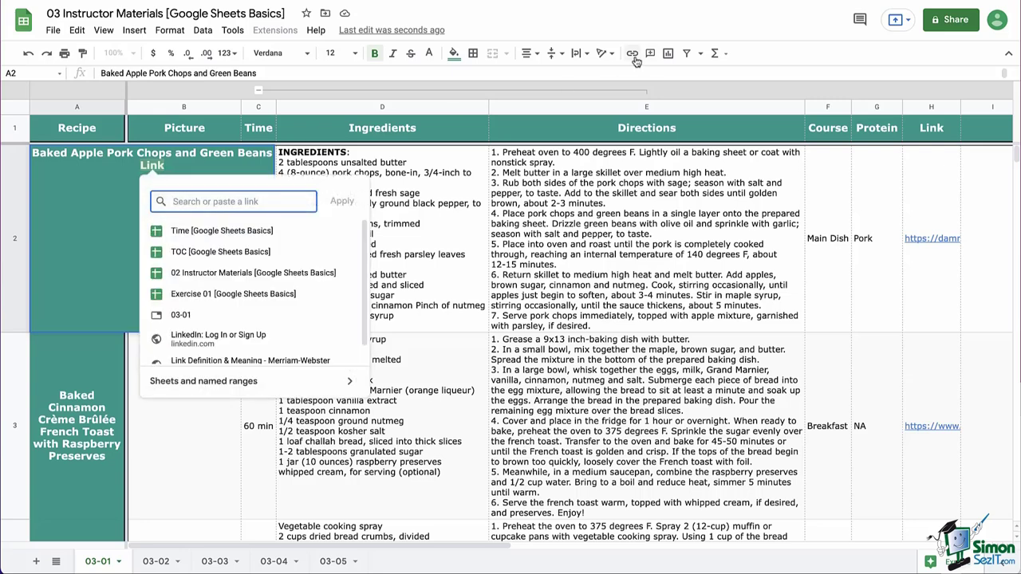
type("https://damndelicious.net/2016/08/22/baked-apple-pork-chops-green-beans/")
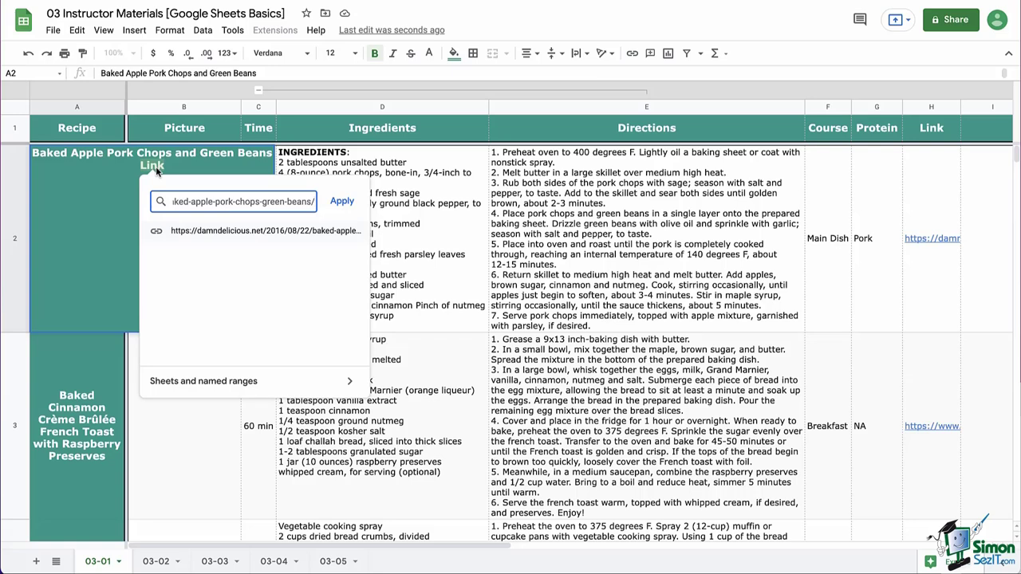
key("Return")
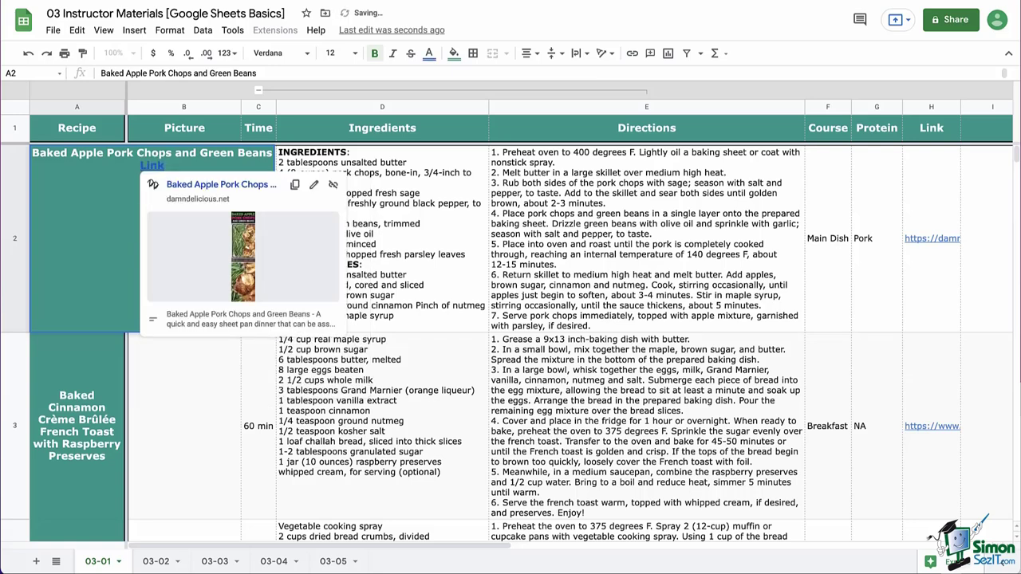
key("Return")
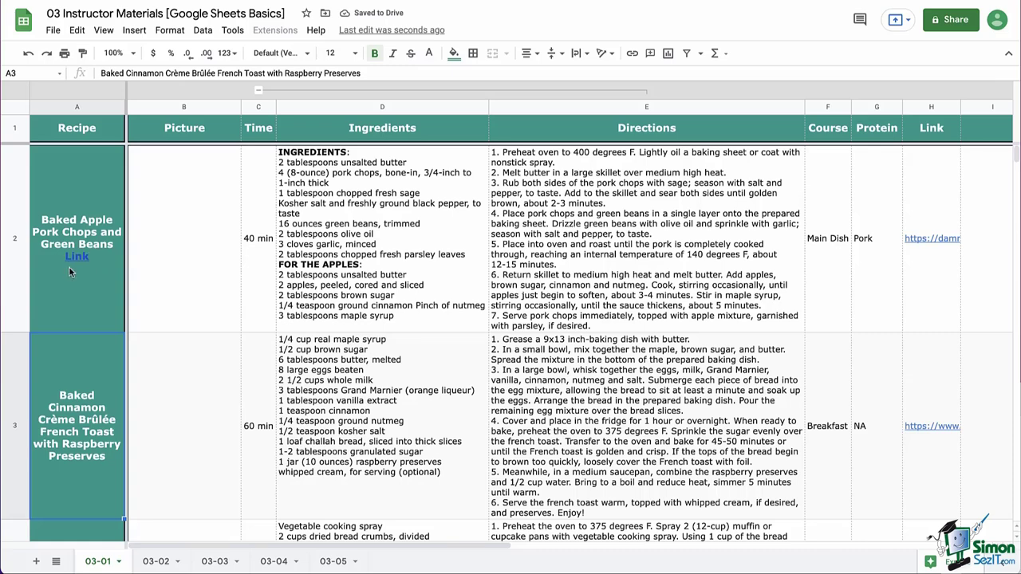
- Add "Link" on a new line in A3 and hyperlink it to the halfbakedharvest.com address copied from H3
left_click(925, 425)
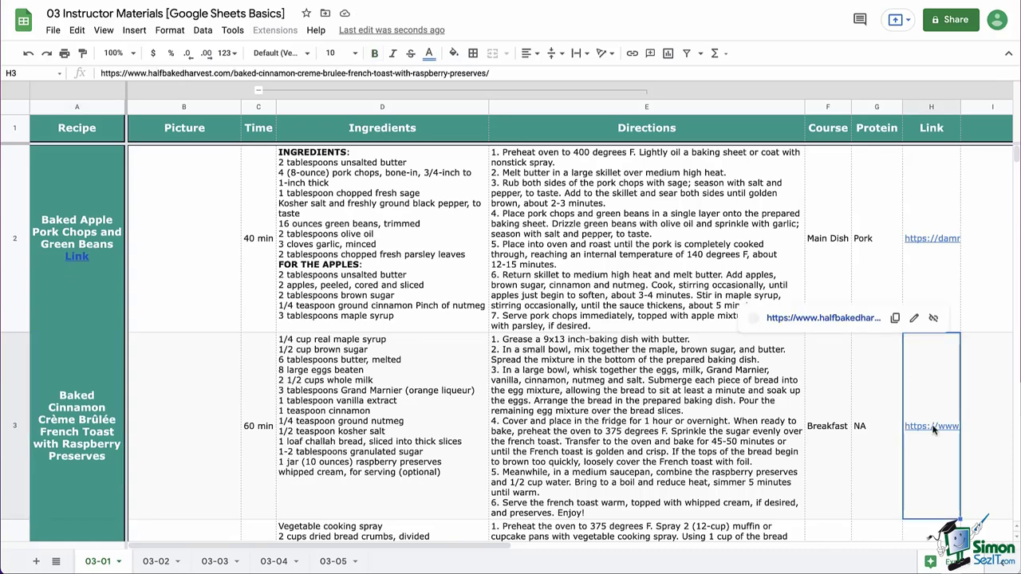
left_click(893, 319)
double_click(101, 431)
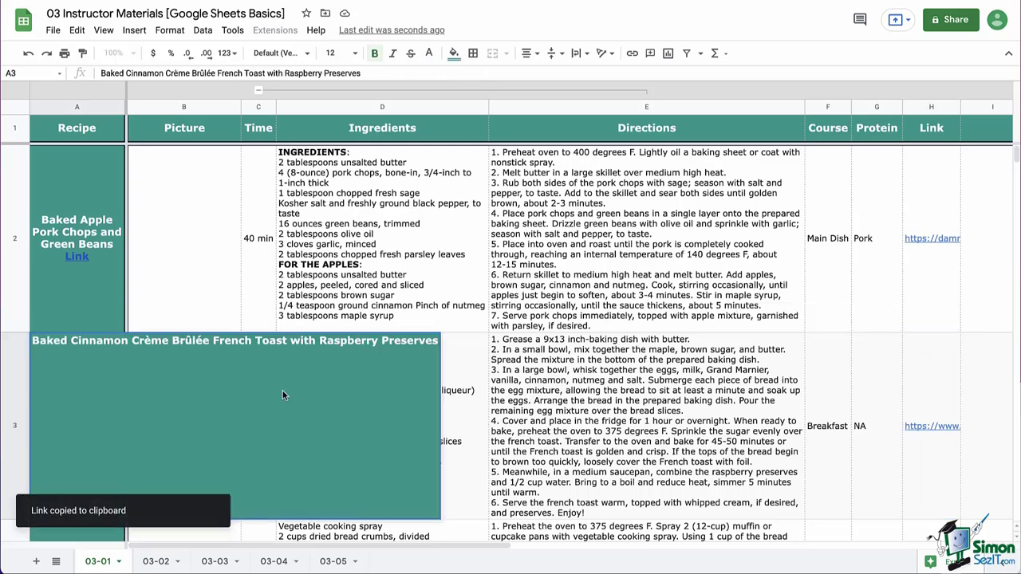
type("Link")
double_click(240, 357)
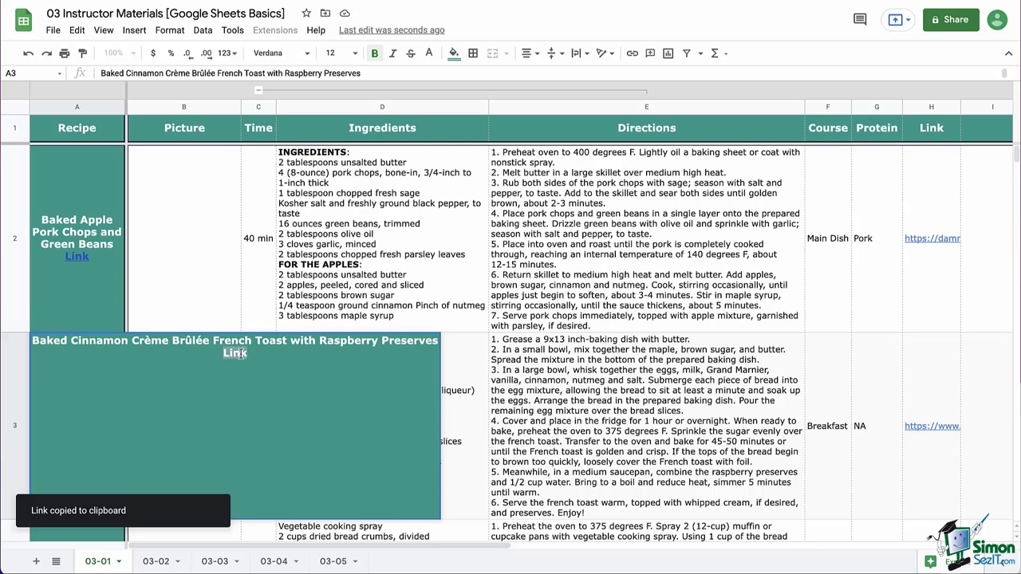
key("ctrl+k")
key("ctrl+v")
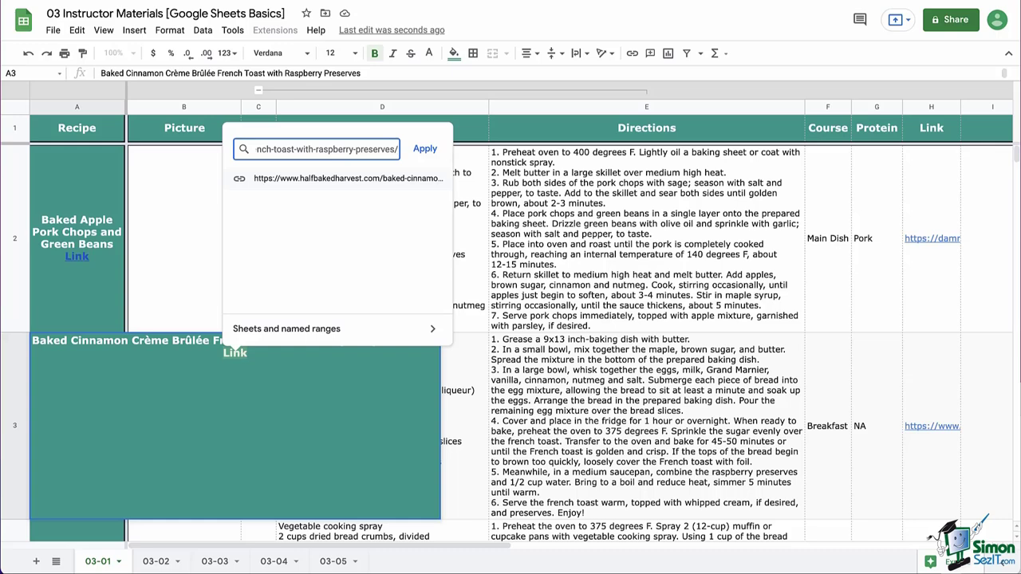
key("Return")
key("Return")
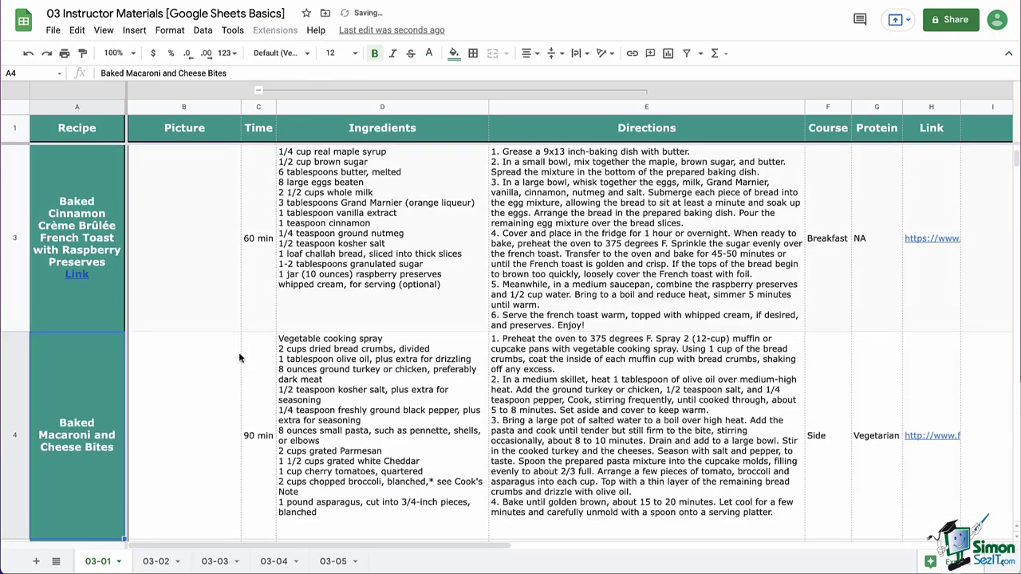
- Check the previews of the new links in recipe cells A2 and A3
scroll(135, 372, "up", 1)
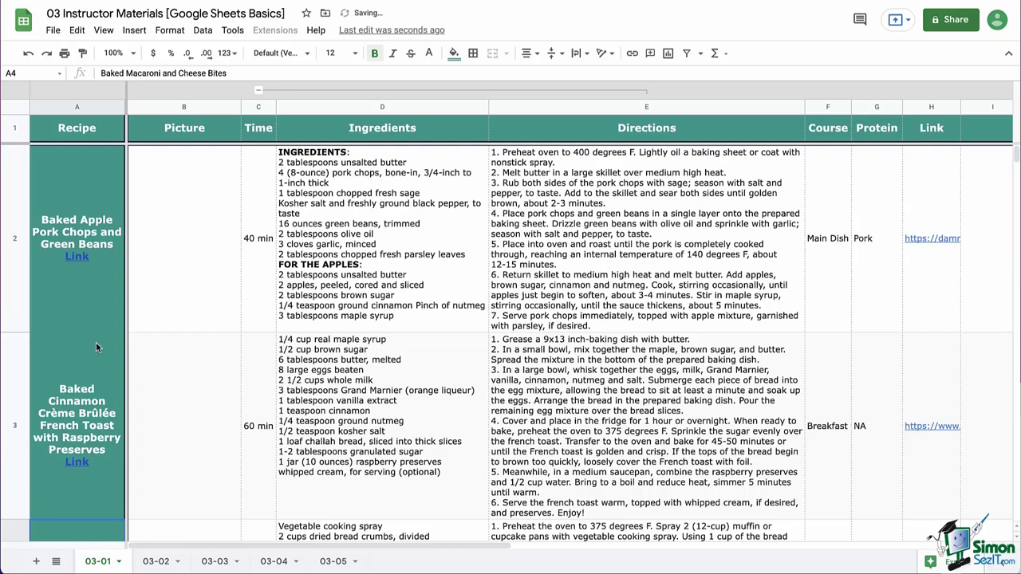
mouse_move(81, 261)
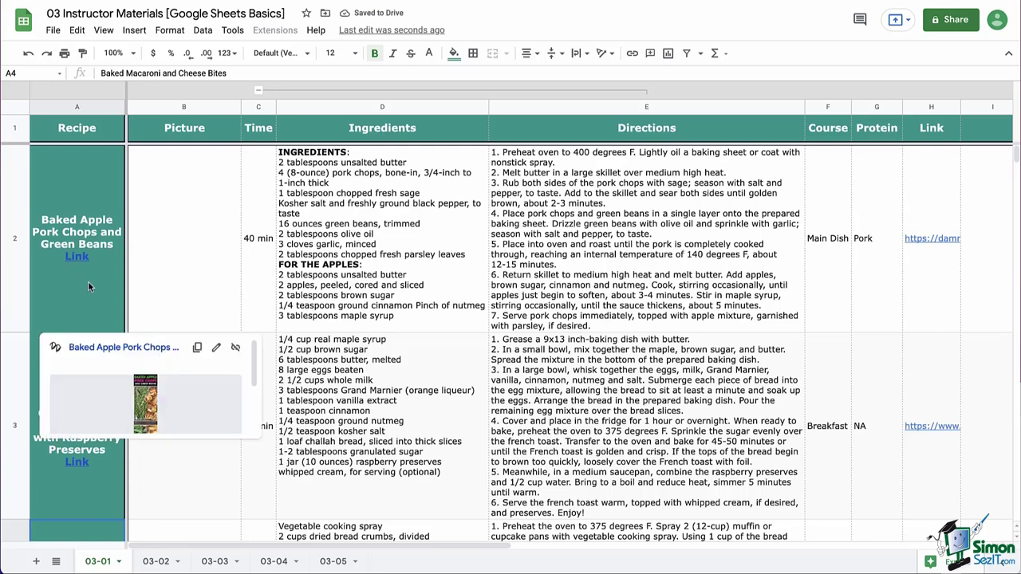
left_click(83, 465)
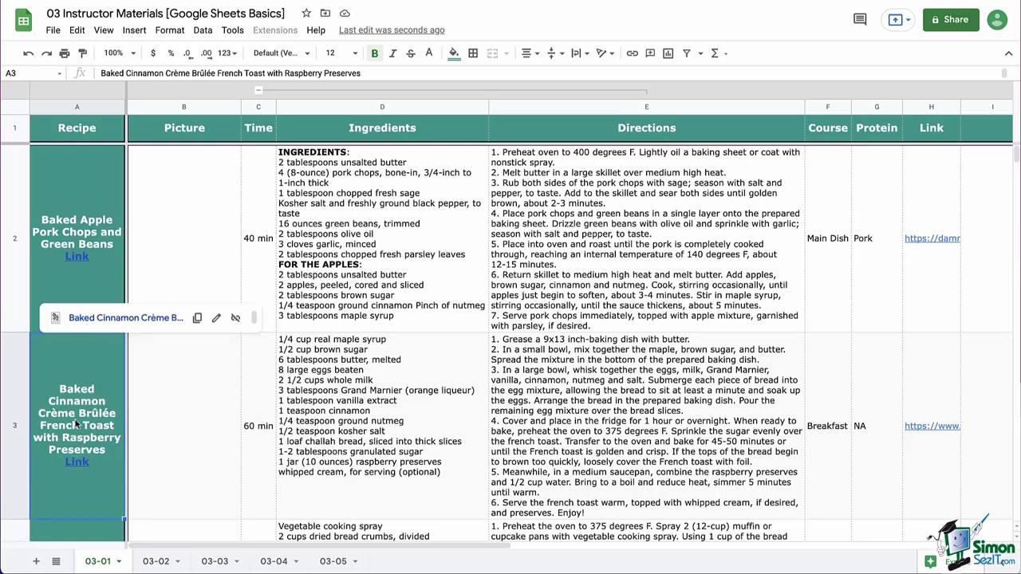
left_click(162, 201)
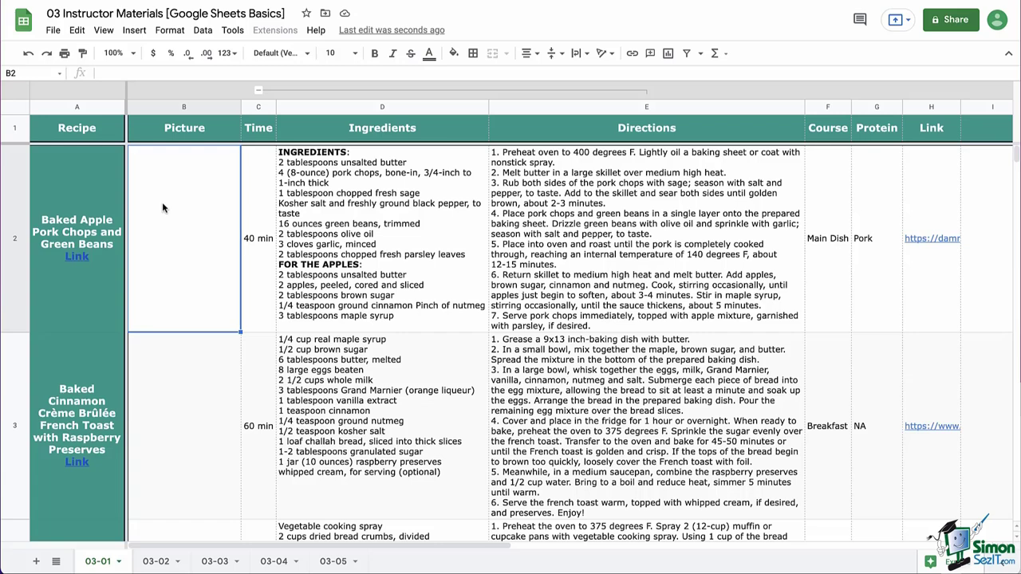
- Change the display text of the web link in H2 to "Recipe Link", keeping its address
left_click(945, 182)
left_click(932, 109)
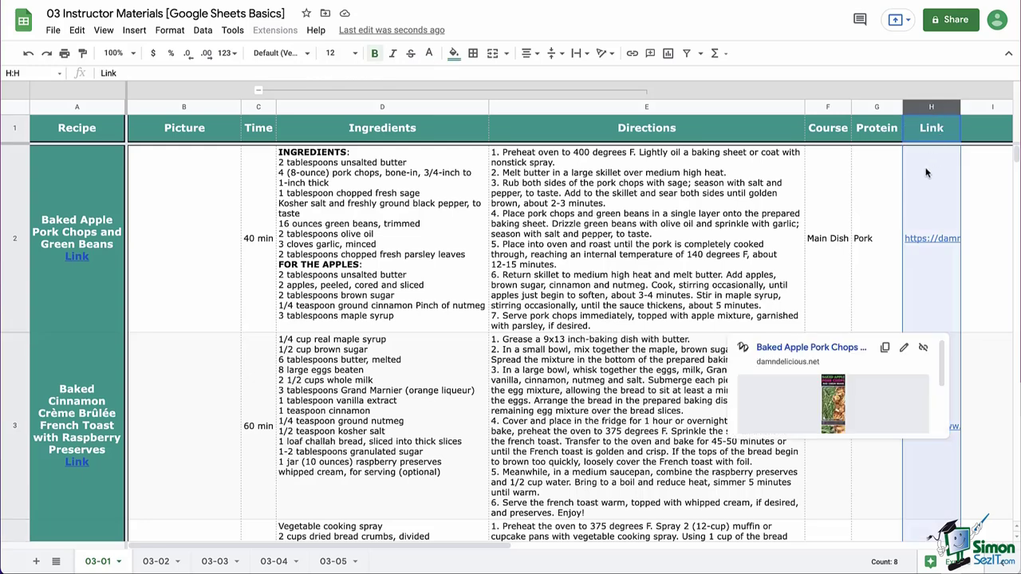
left_click(930, 196)
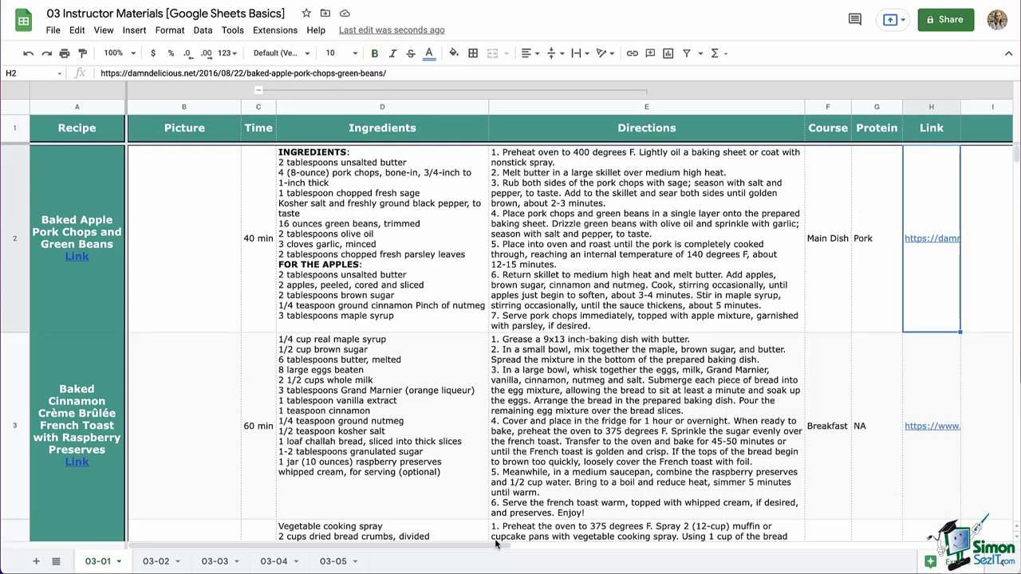
left_click_drag(511, 547, 580, 547)
mouse_move(781, 240)
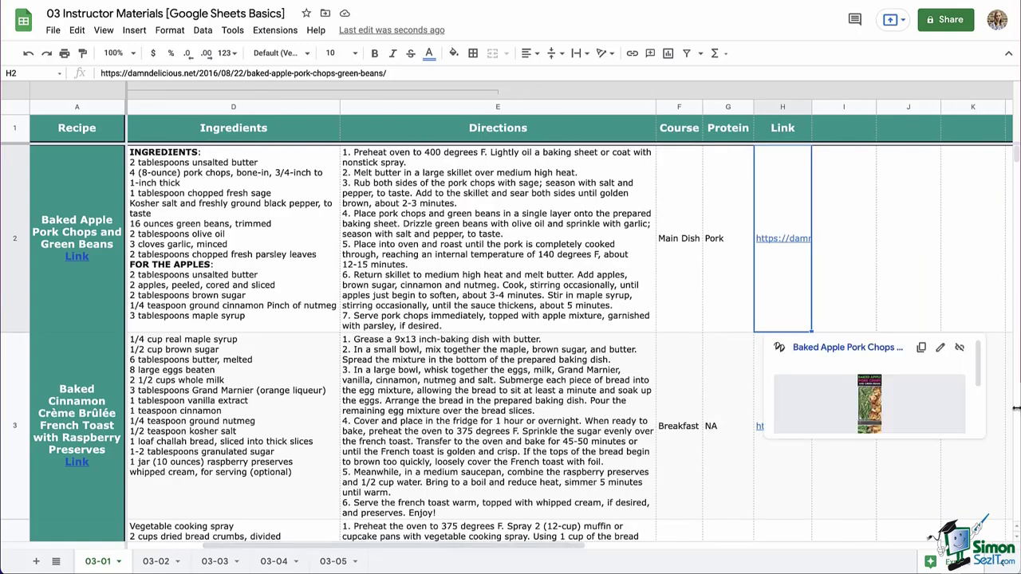
left_click(940, 350)
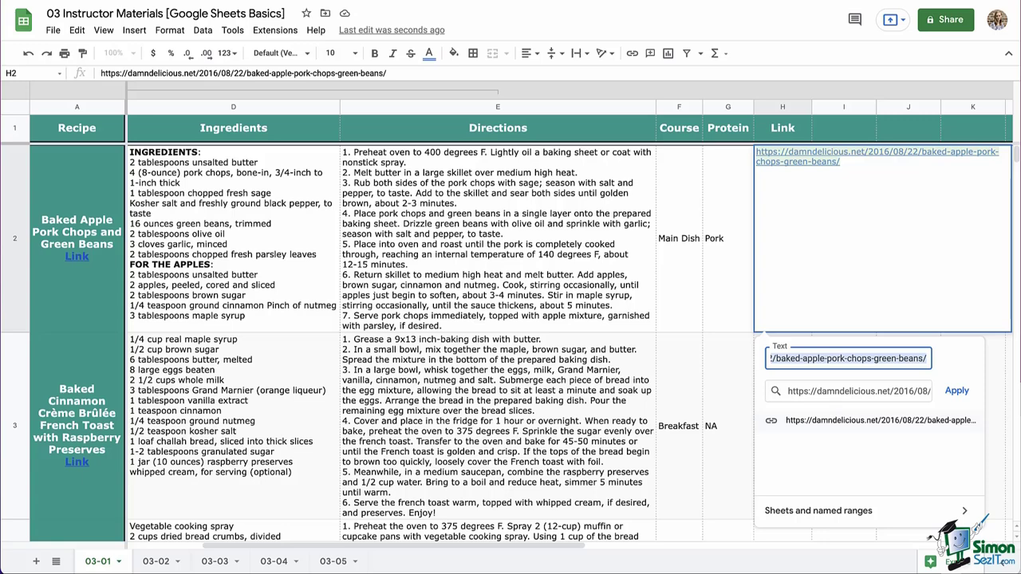
key("BackSpace")
type("Lin")
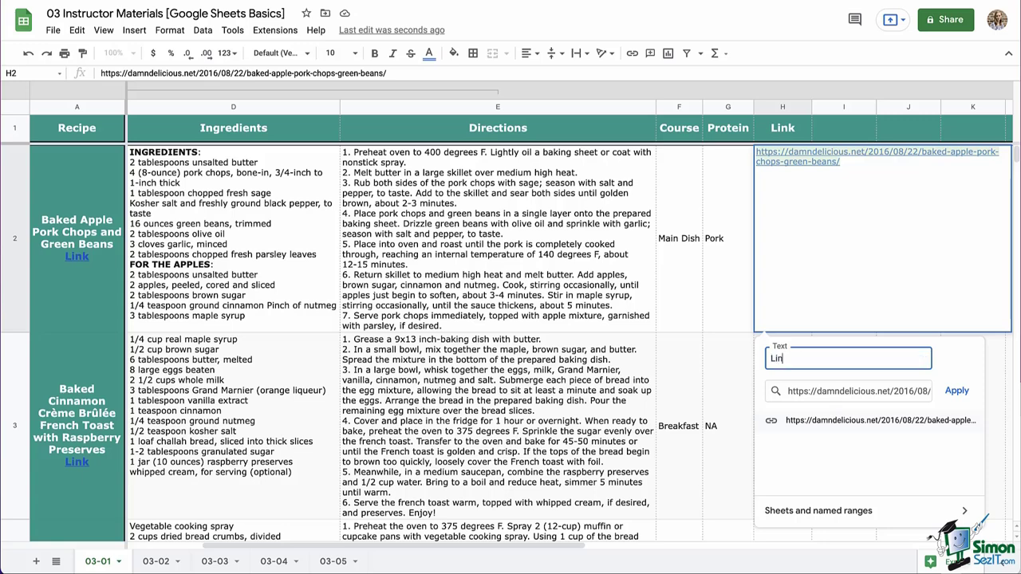
key("BackSpace")
key("BackSpace")
key("BackSpace")
type("Recipe Link")
key("Return")
left_click(782, 470)
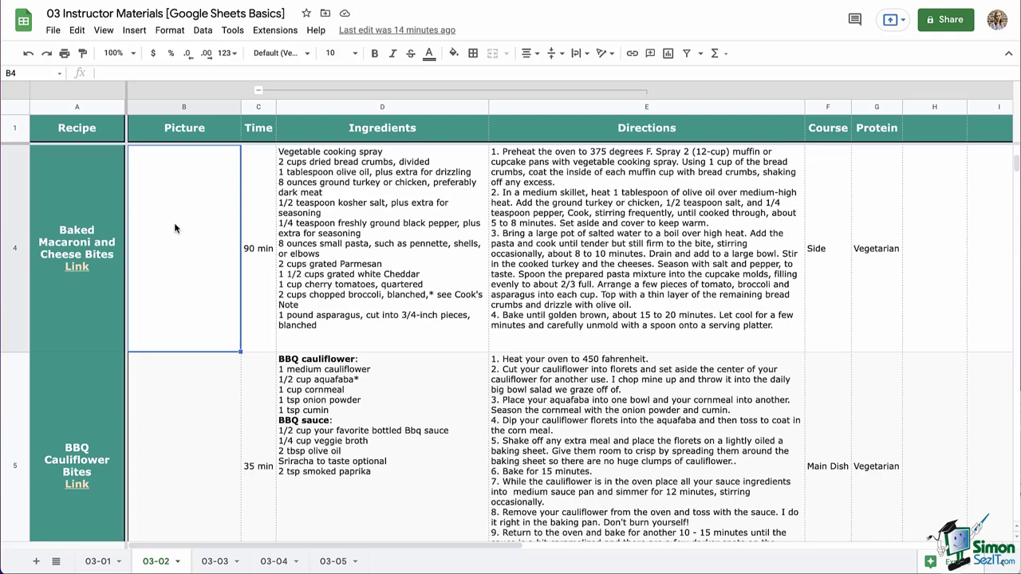
scroll(175, 229, "up", 2)
scroll(175, 229, "down", 2)
scroll(176, 229, "down", 2)
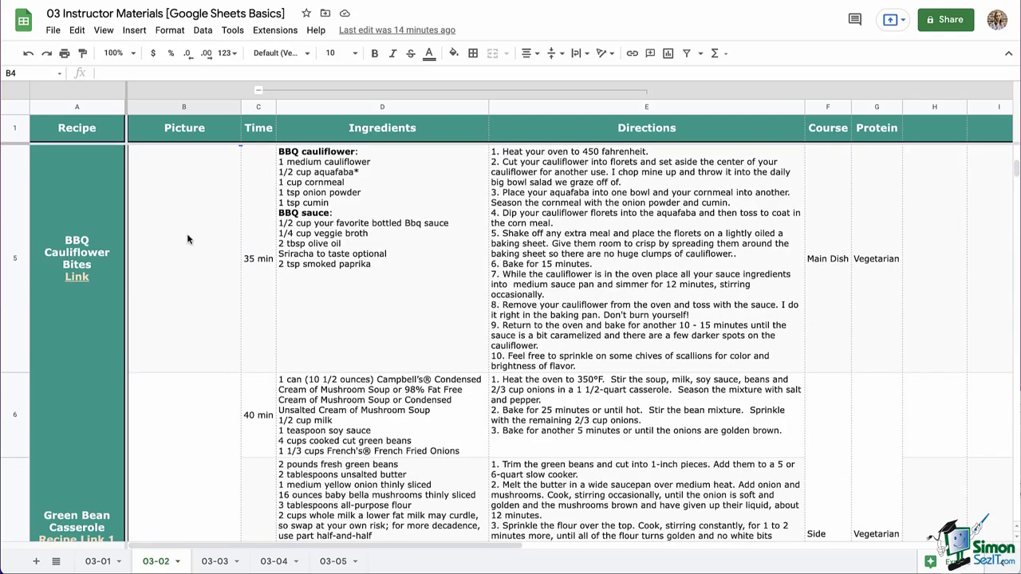
scroll(187, 238, "up", 2)
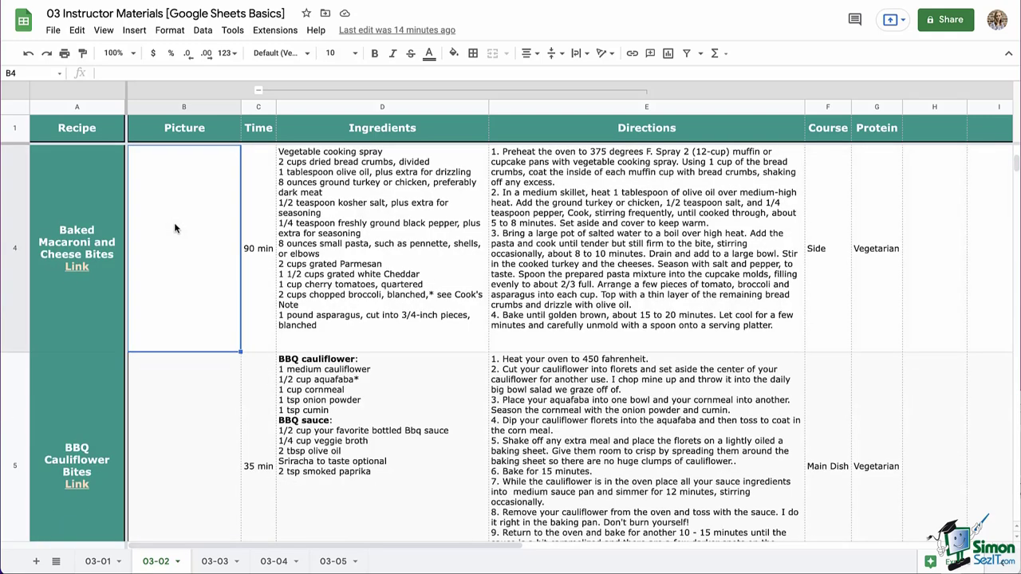
- Insert the file Depositphotos_7161591_S.jpg as an in-cell image in B2 by uploading it
scroll(183, 234, "down", 5)
scroll(179, 232, "up", 8)
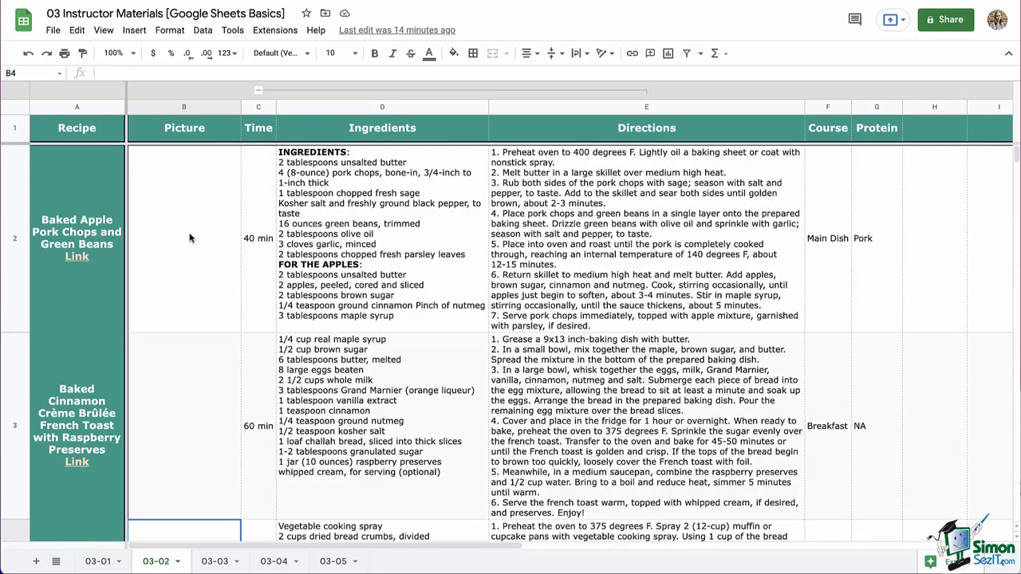
left_click(181, 106)
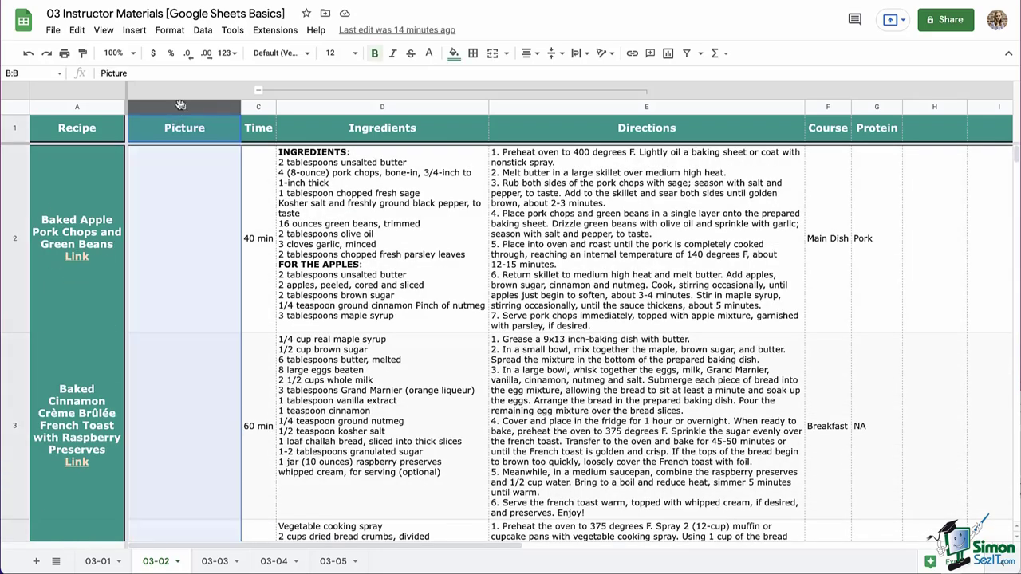
left_click(199, 204)
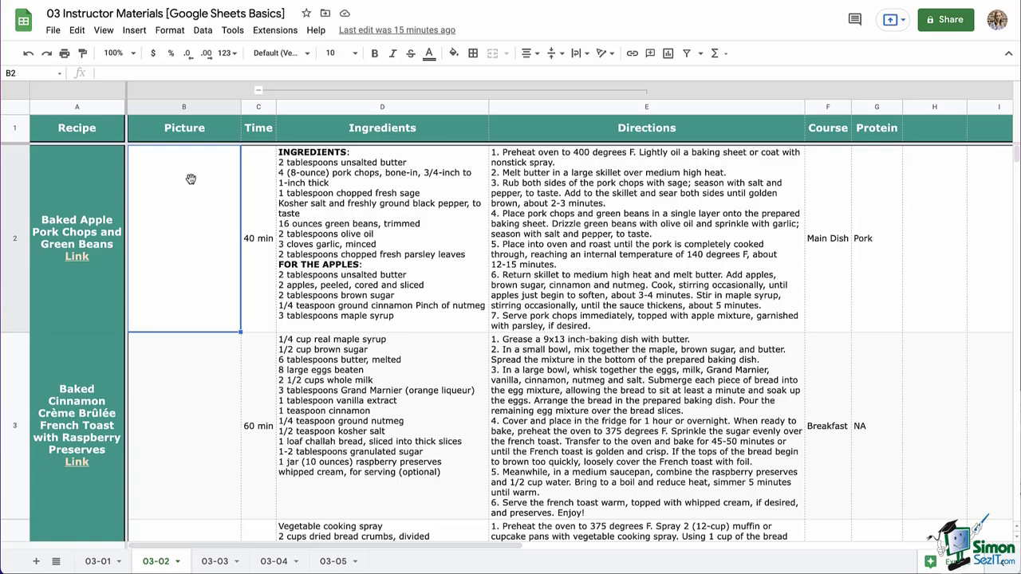
left_click(142, 31)
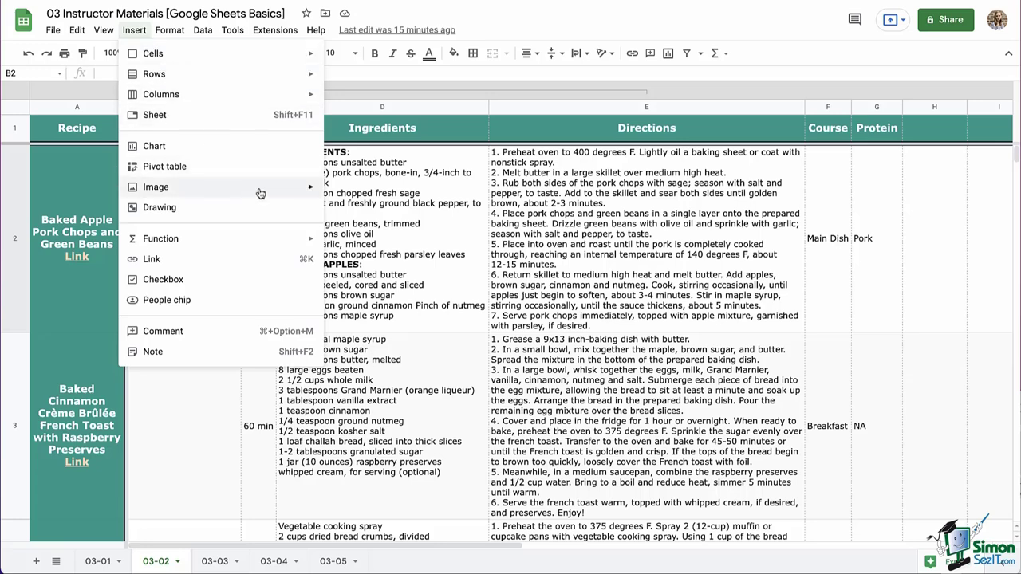
mouse_move(263, 193)
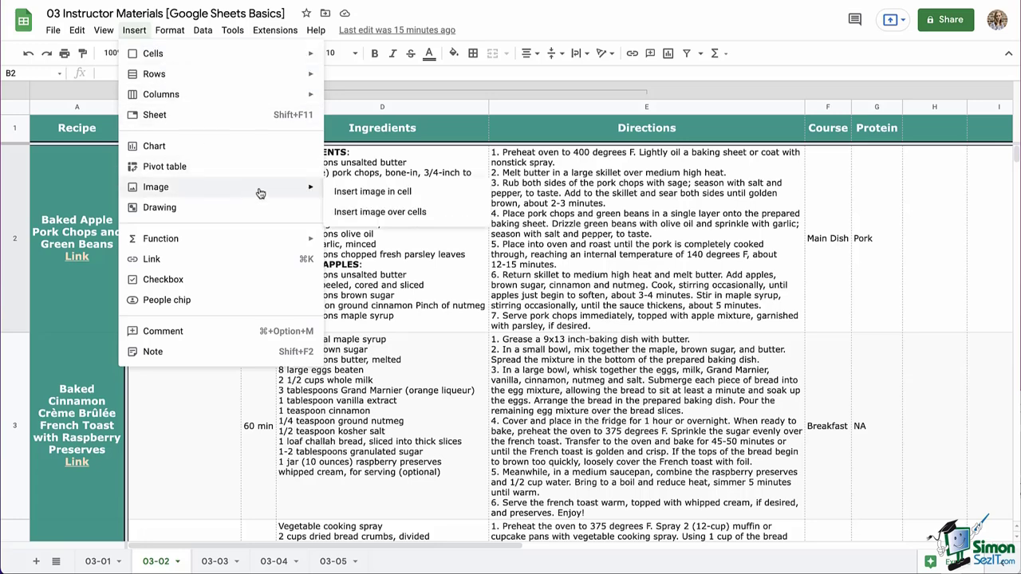
left_click(472, 196)
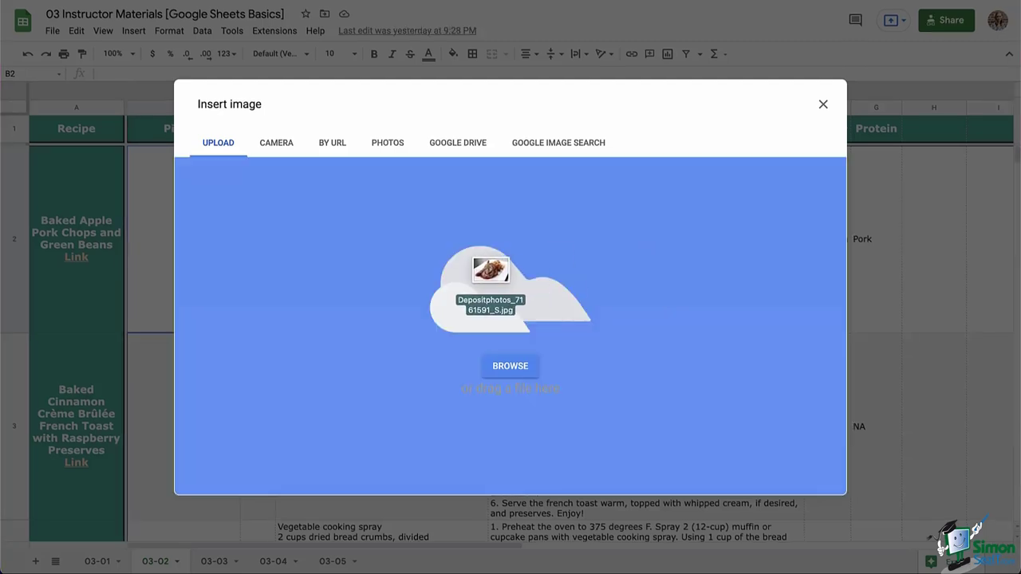
left_click_drag(489, 295, 503, 319)
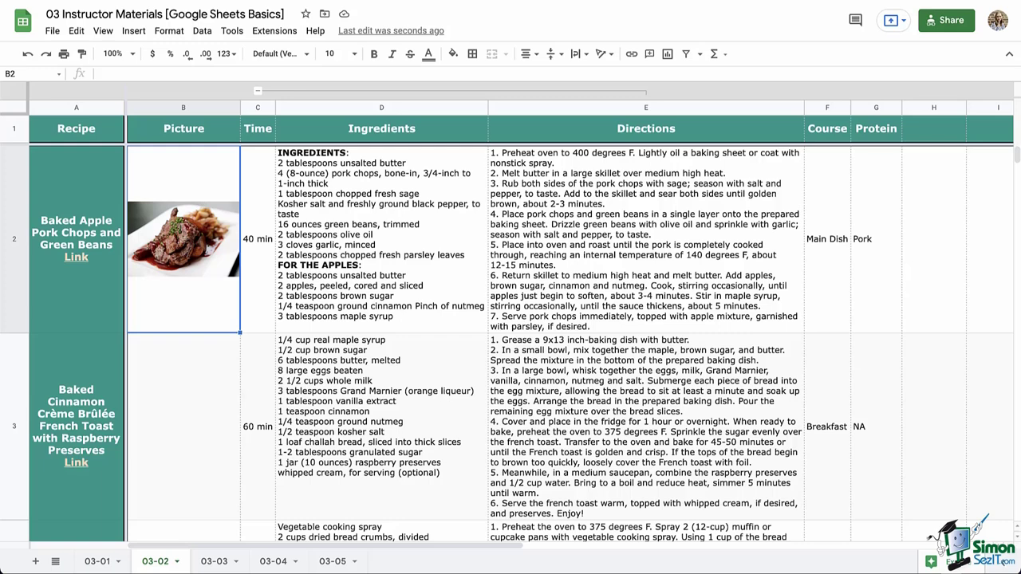
- Replace the picture in B2 with an in-cell image inserted by URL, using the copied address of the pork chops web image
key("Delete")
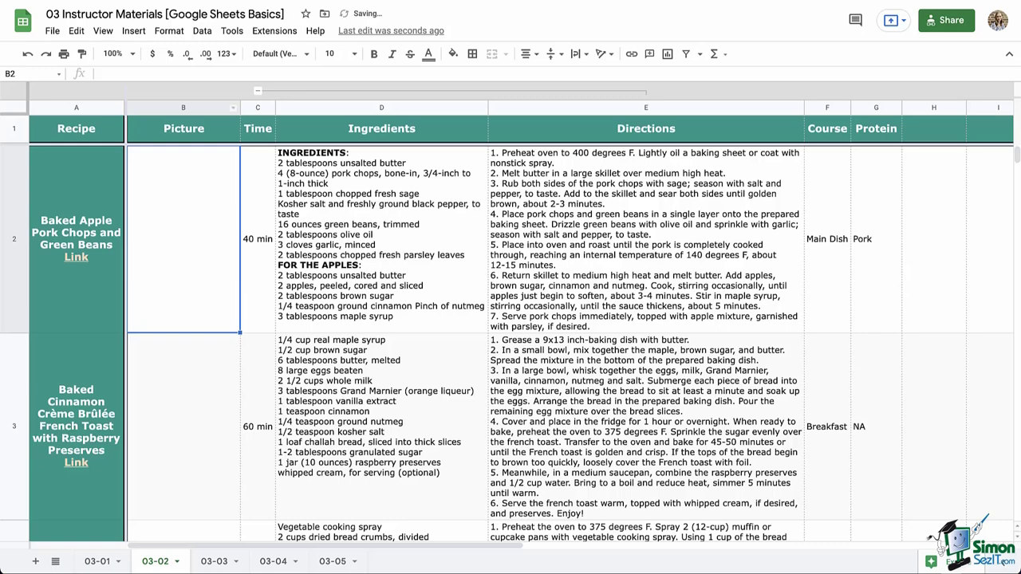
left_click(134, 30)
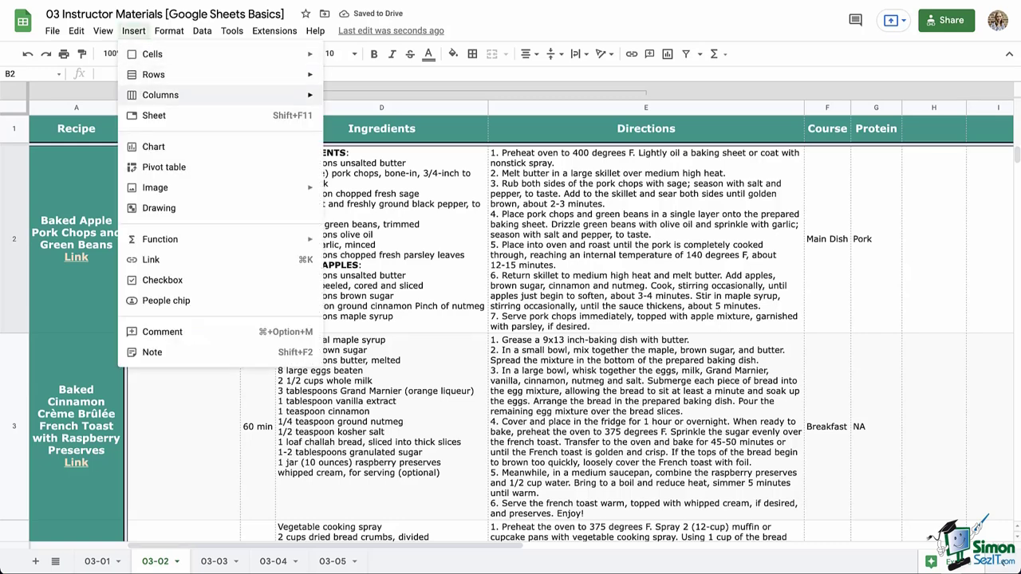
mouse_move(159, 187)
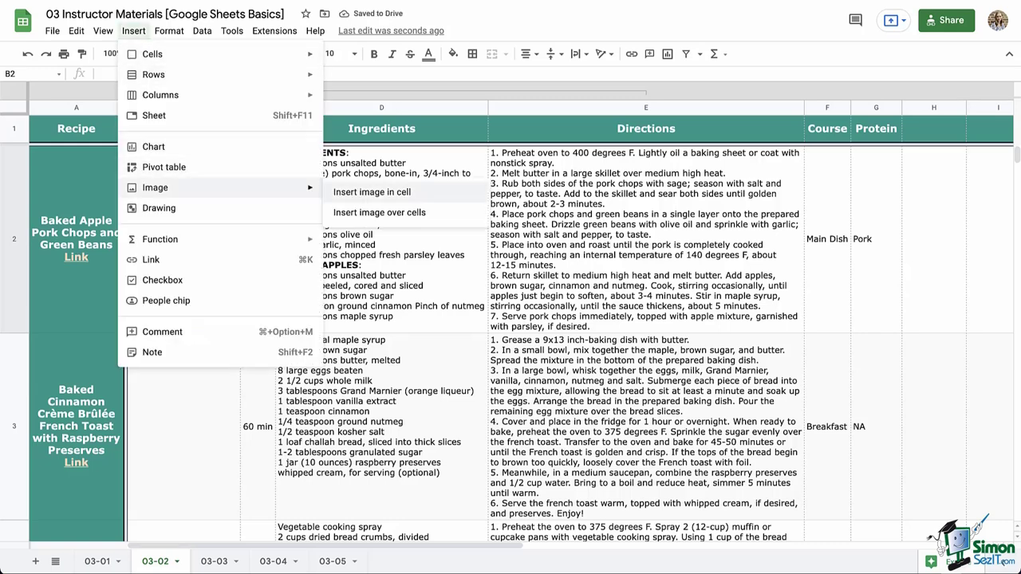
left_click(371, 192)
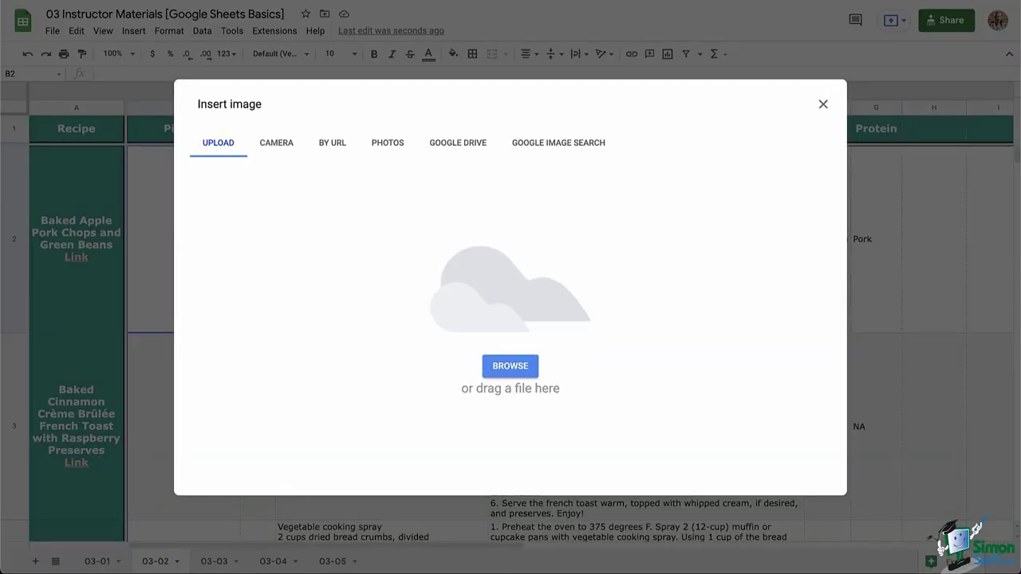
left_click(332, 143)
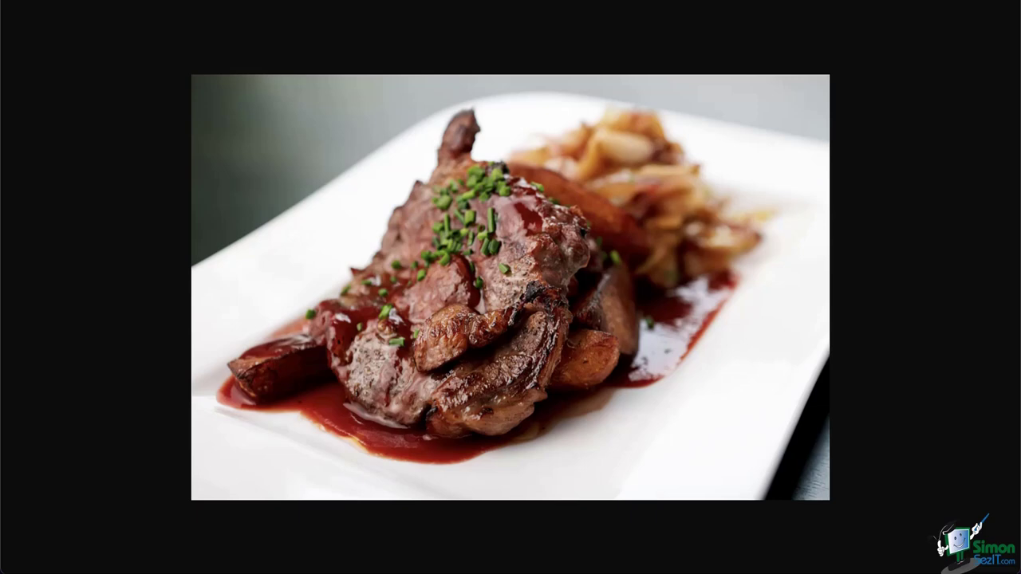
right_click(477, 210)
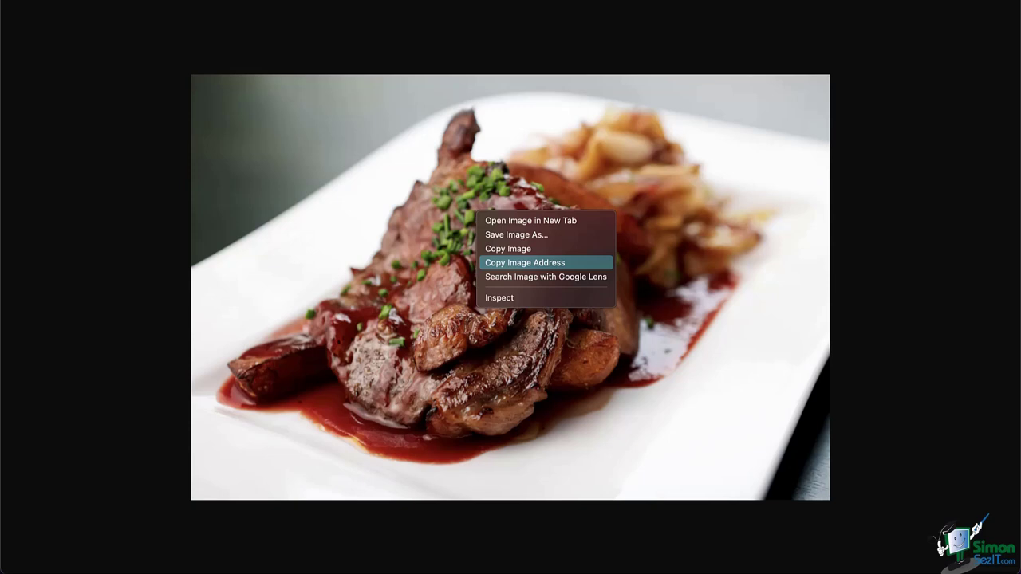
left_click(524, 263)
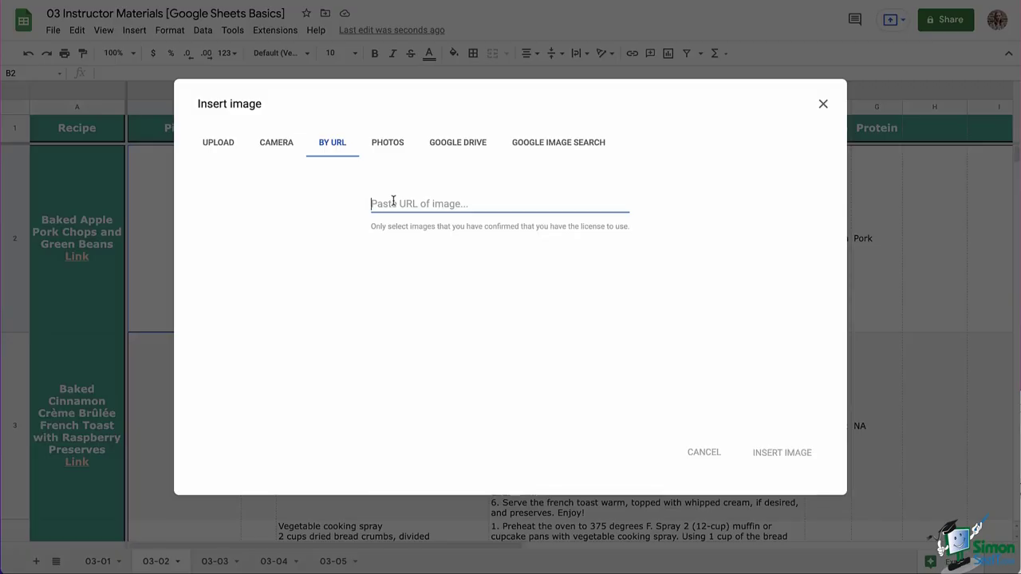
key("ctrl+v")
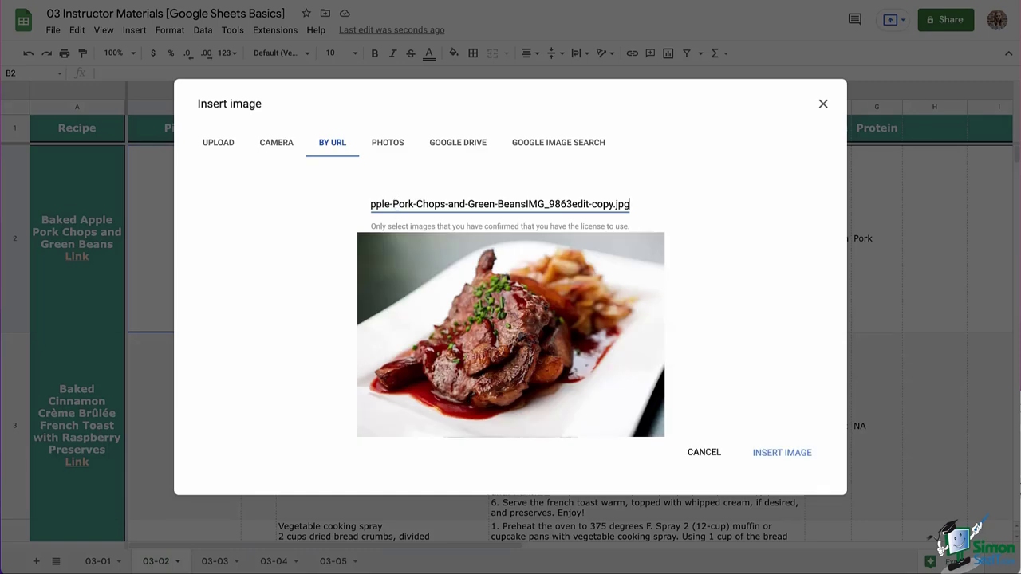
left_click(794, 457)
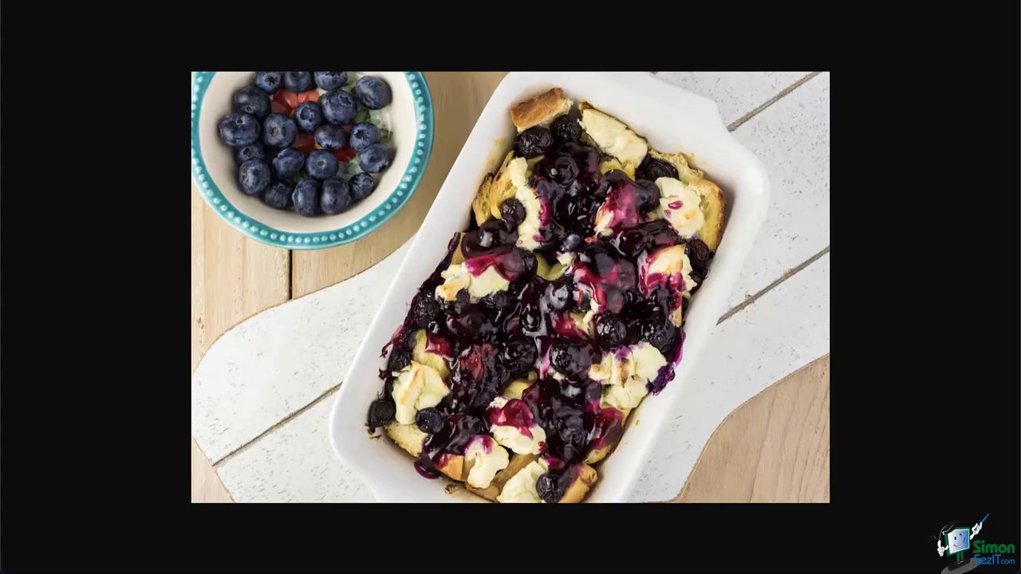
- Copy the address of the French toast web image and insert it by URL as an in-cell image in B3
right_click(534, 204)
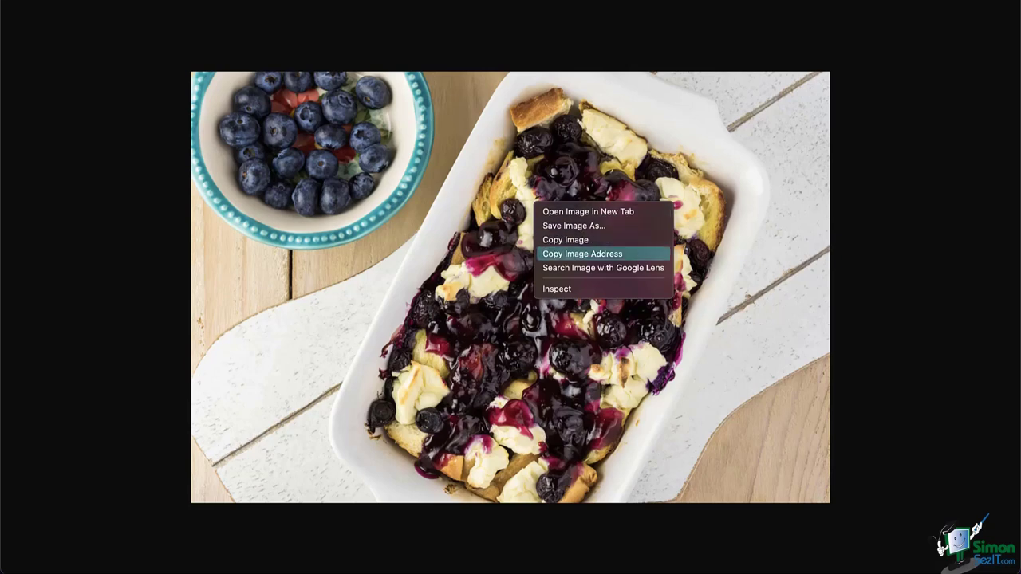
left_click(582, 254)
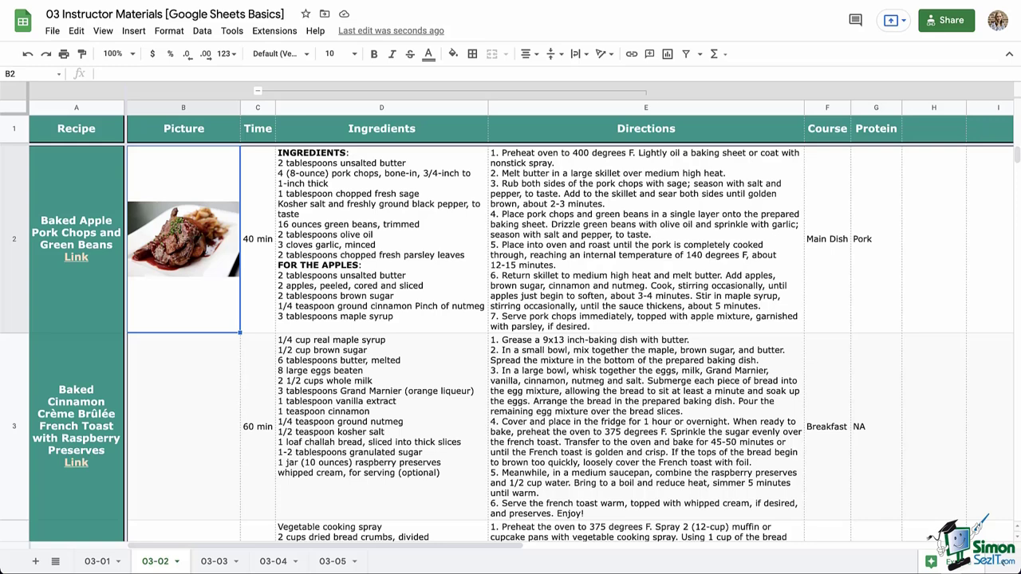
left_click(183, 427)
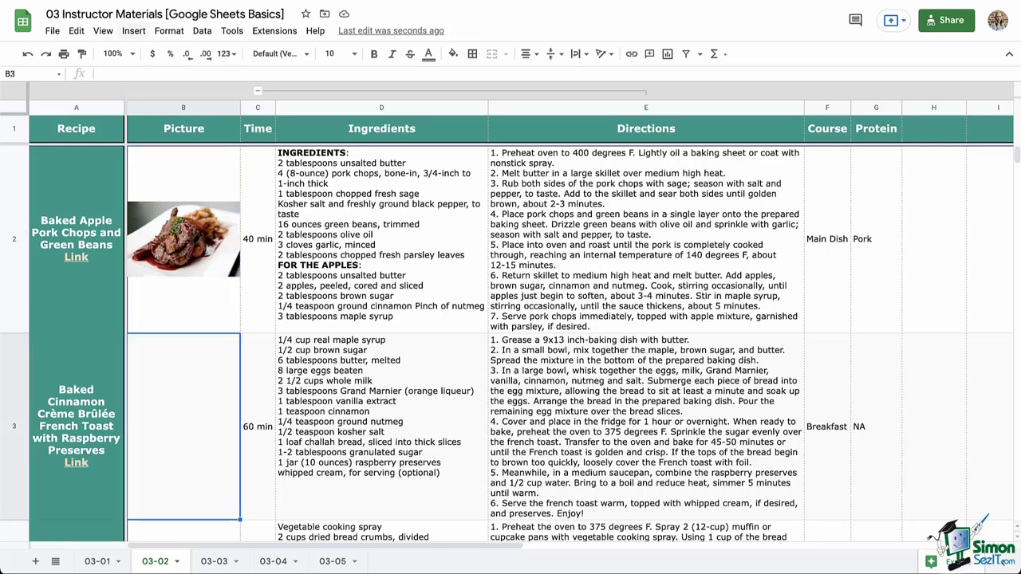
left_click(133, 31)
mouse_move(154, 187)
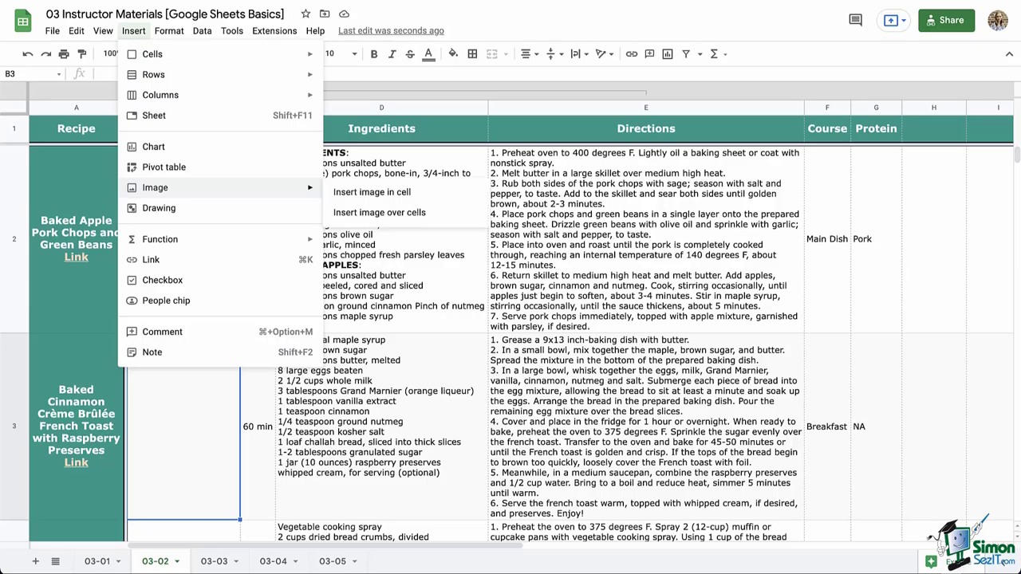
left_click(371, 192)
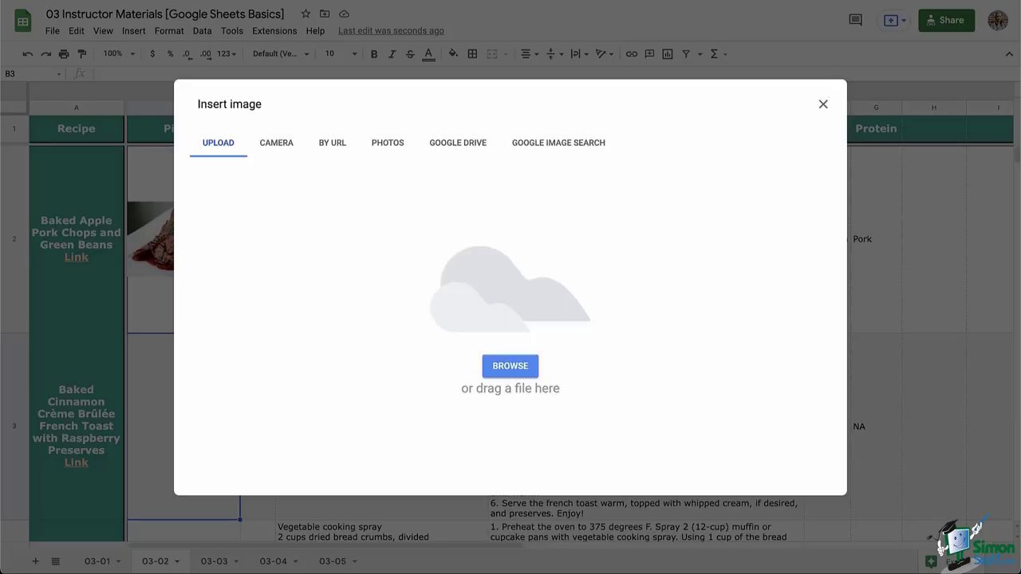
left_click(332, 142)
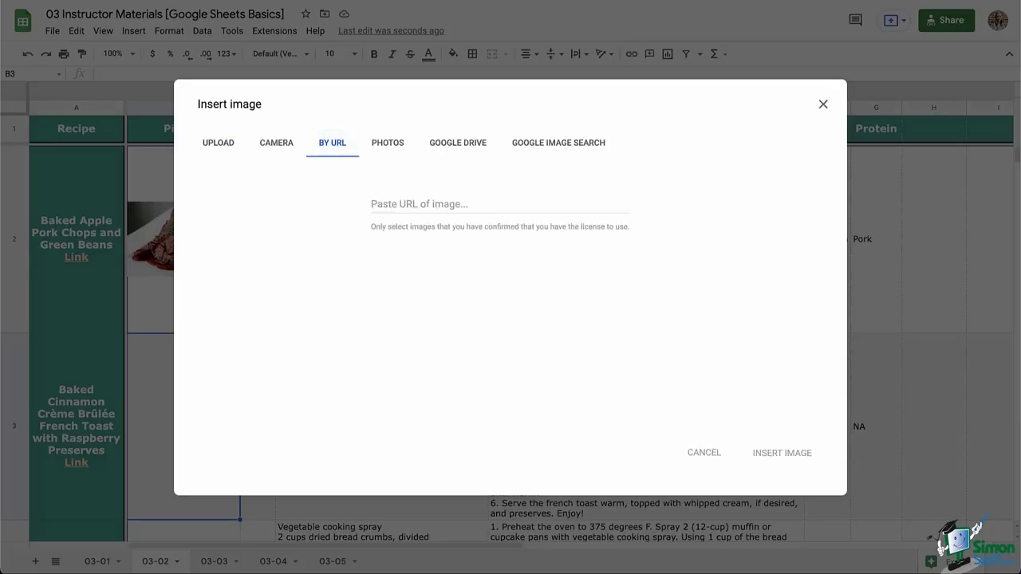
right_click(402, 203)
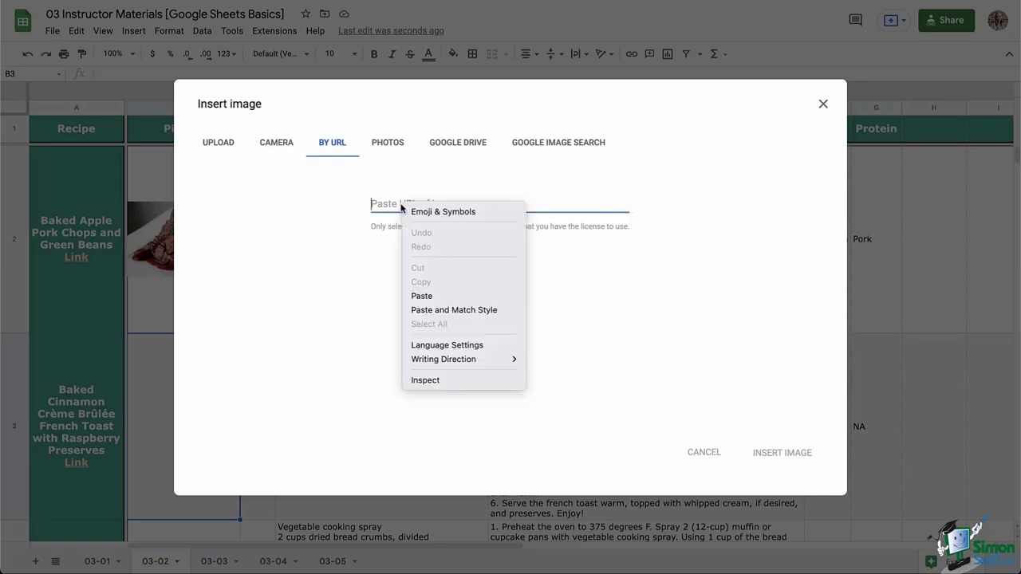
left_click(422, 295)
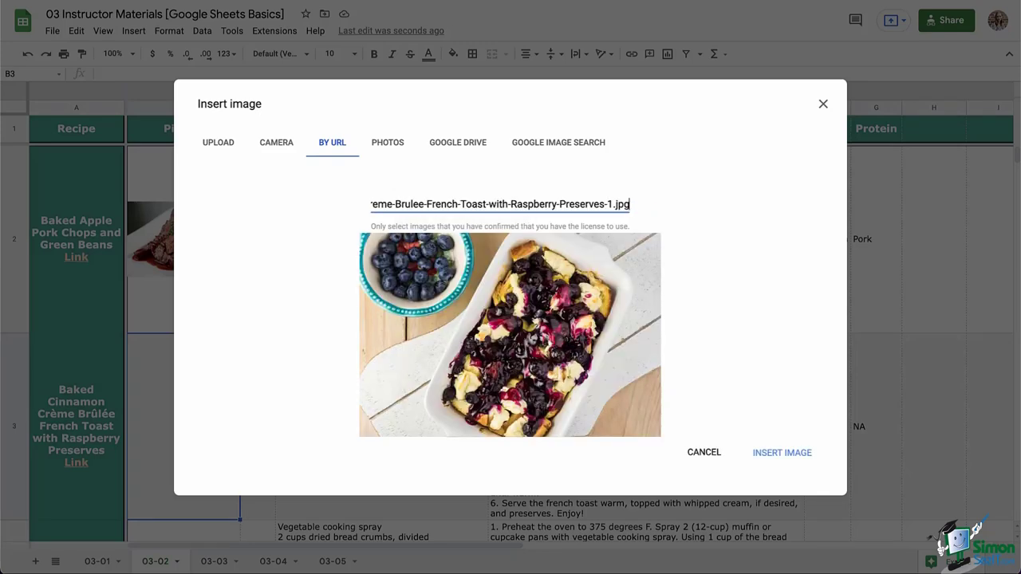
left_click(797, 452)
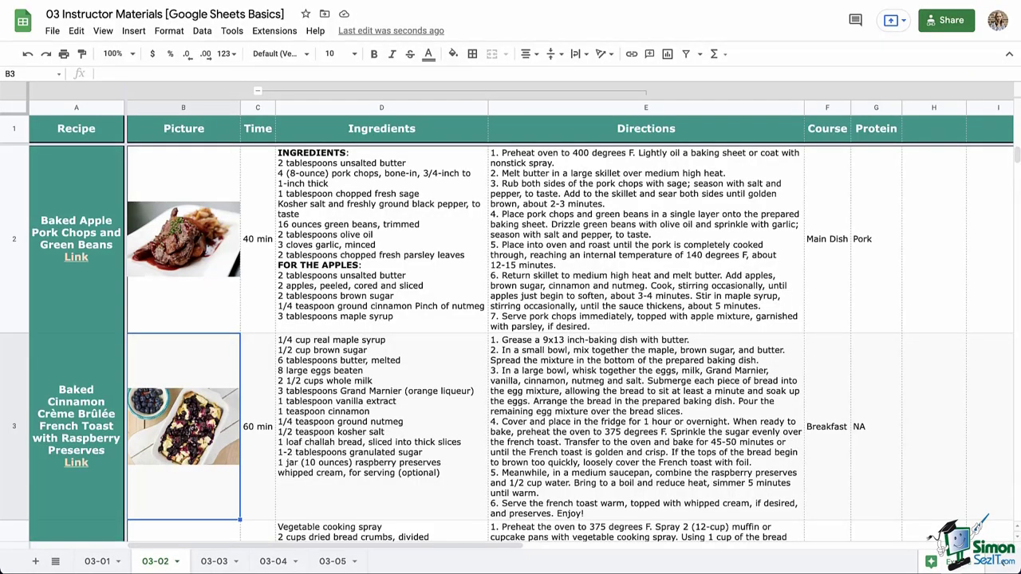
- Replace the picture in B2 with the Depositphotos image from the Google Sheets Basics folder in Google Drive, placed inside the cell
left_click(183, 238)
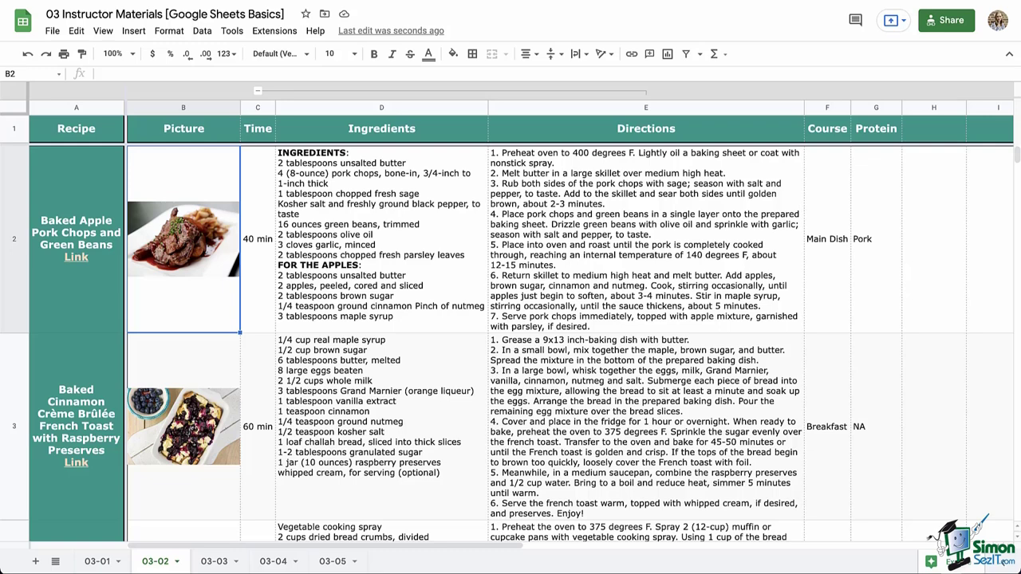
key("Delete")
left_click(133, 31)
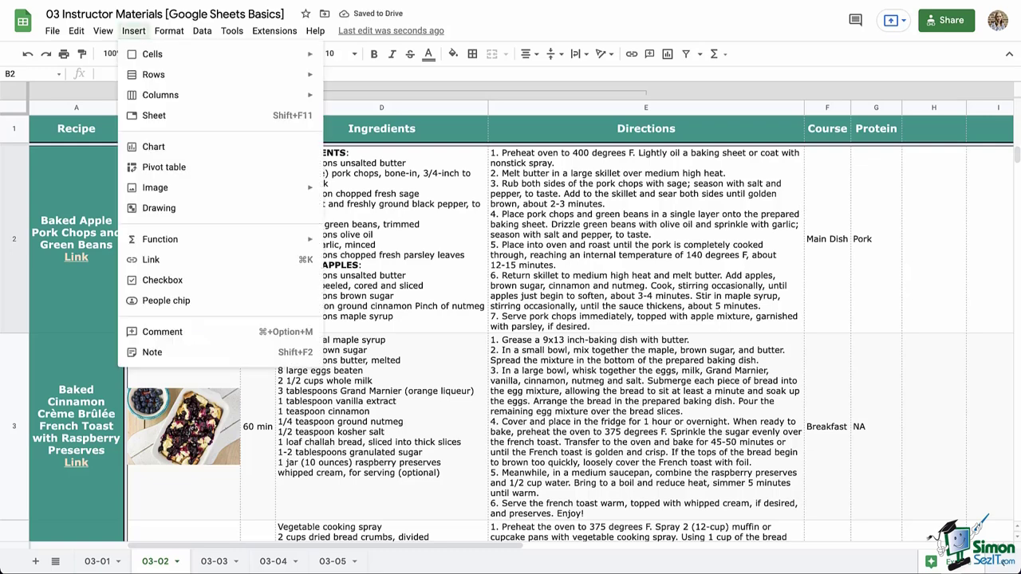
mouse_move(154, 187)
left_click(378, 212)
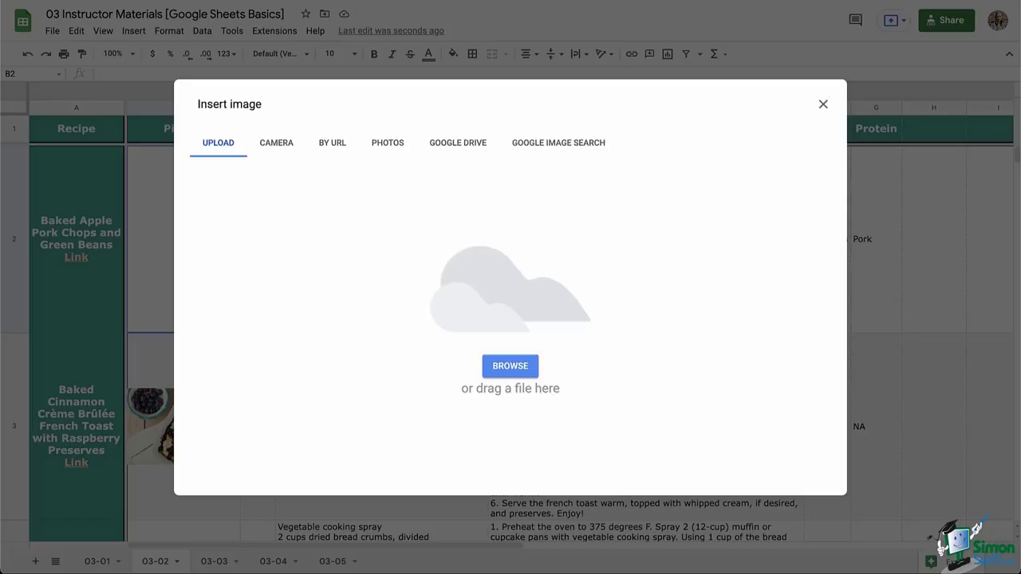
left_click(387, 142)
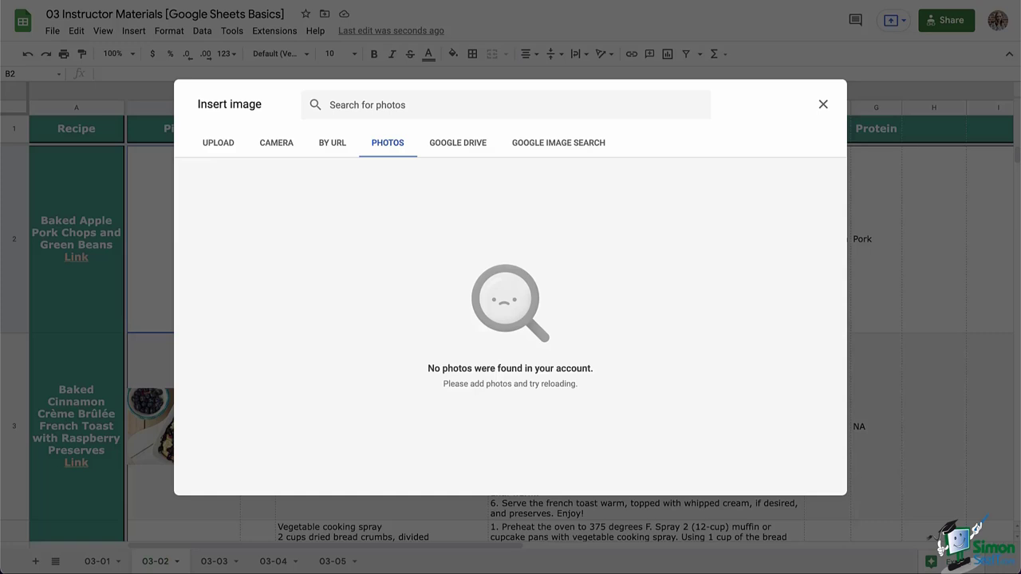
left_click(457, 141)
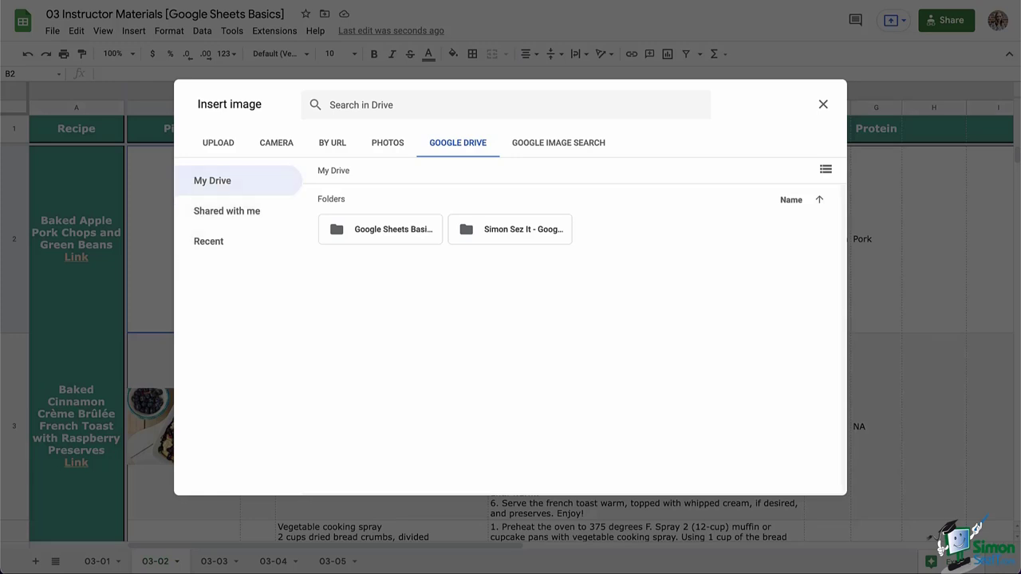
left_click(380, 229)
double_click(380, 229)
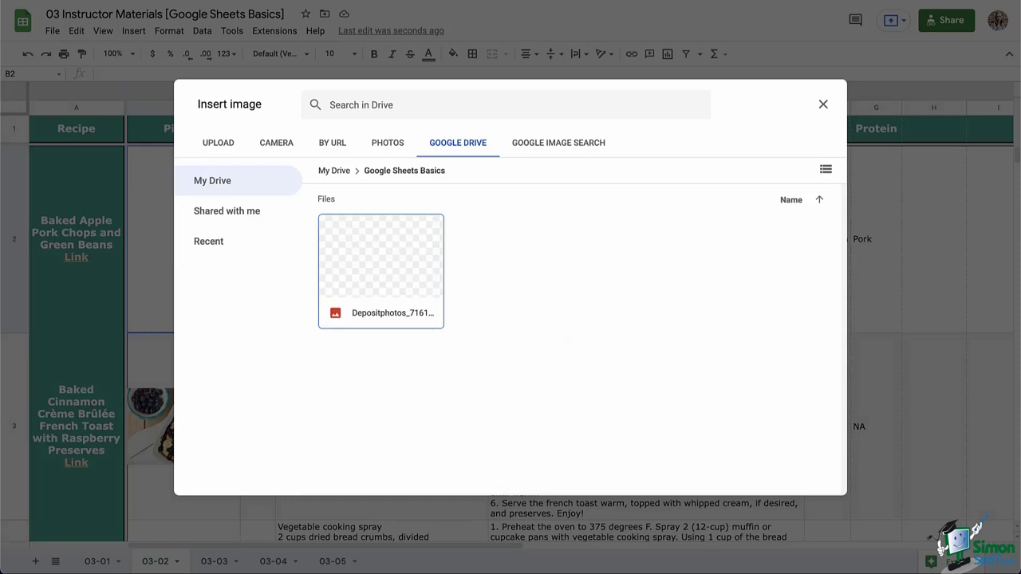
left_click(381, 271)
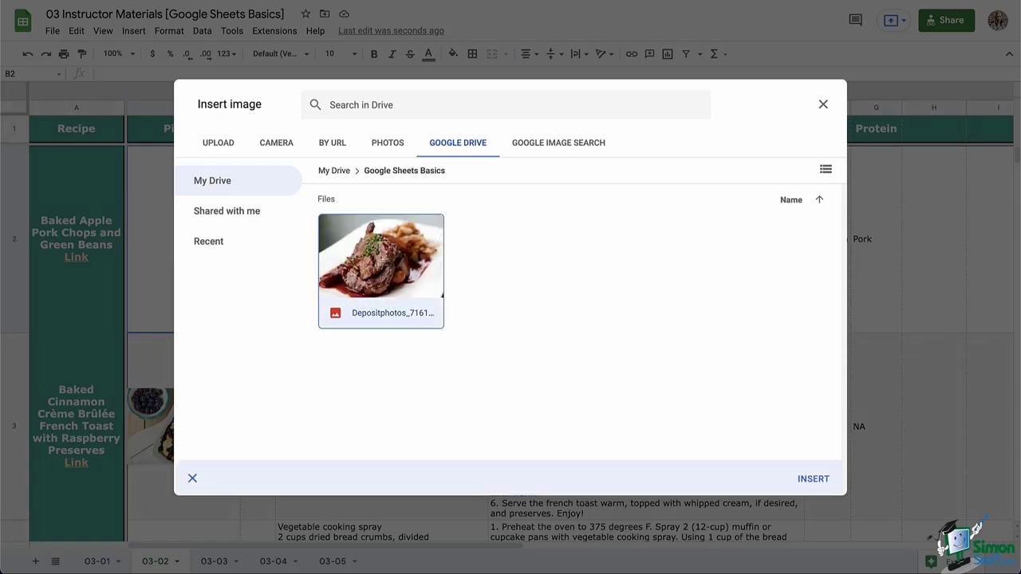
left_click(813, 478)
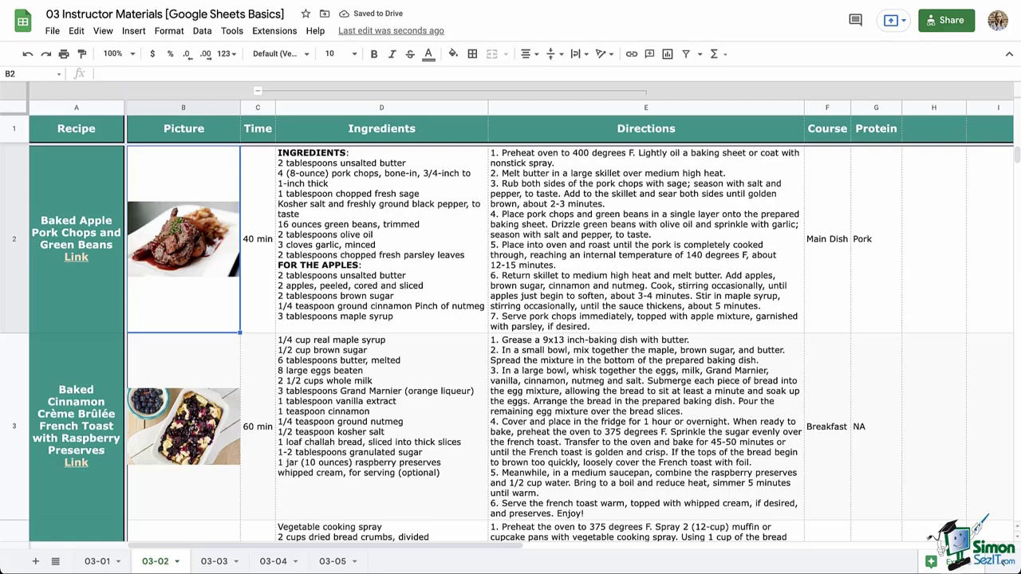
scroll(510, 335, "down", 2)
scroll(510, 335, "down", 10)
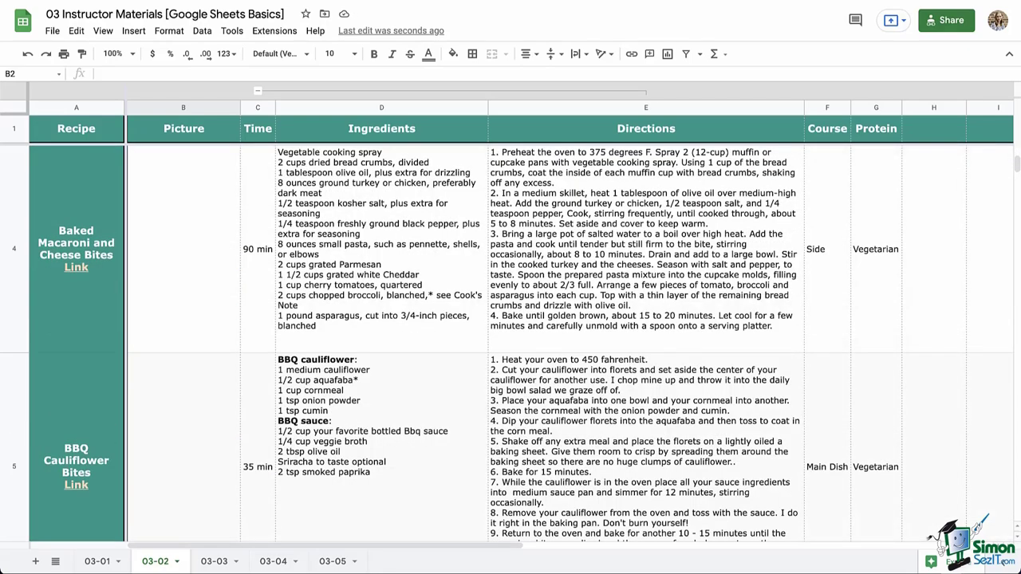
scroll(510, 335, "up", 4)
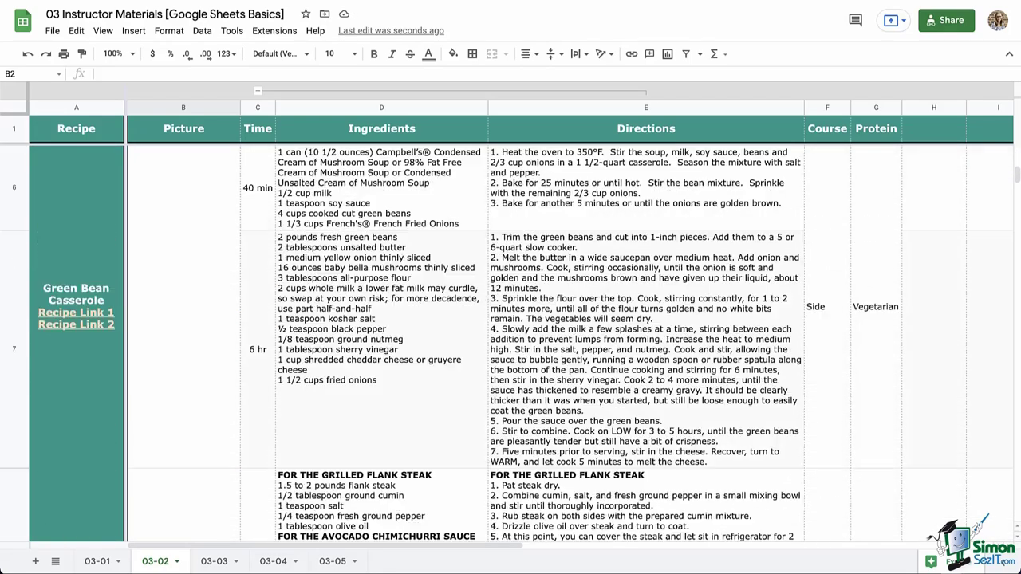
- Insert a green bean casserole picture, found with Google Image Search, as an in-cell image in the merged cell B6:B7
left_click(183, 307)
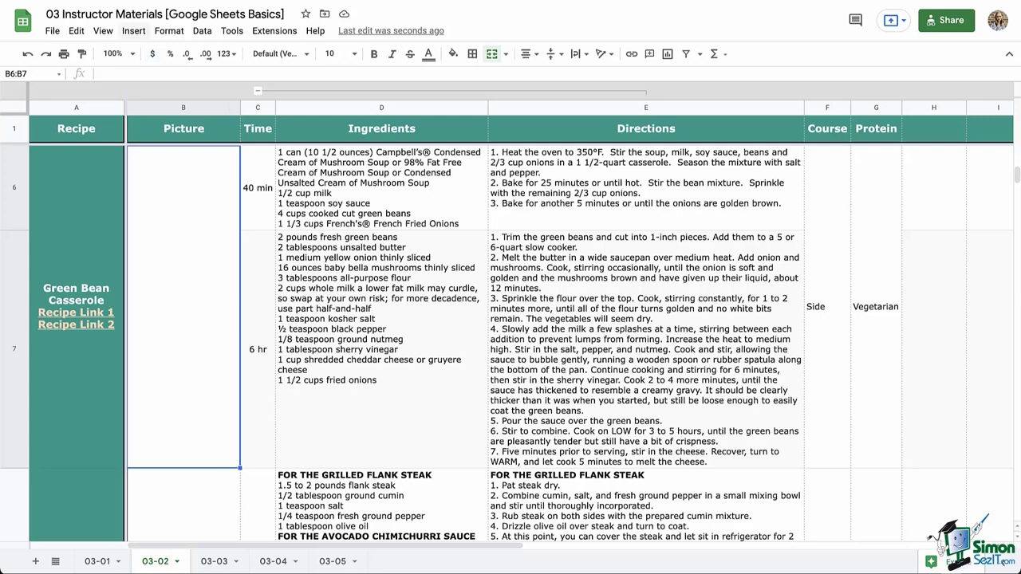
left_click(133, 30)
mouse_move(155, 188)
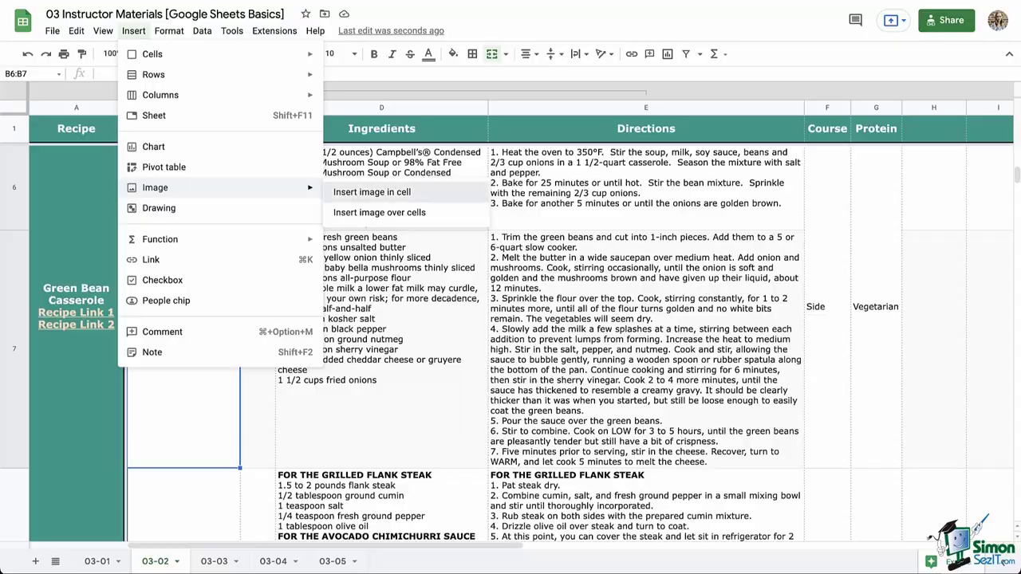
left_click(371, 191)
left_click(558, 143)
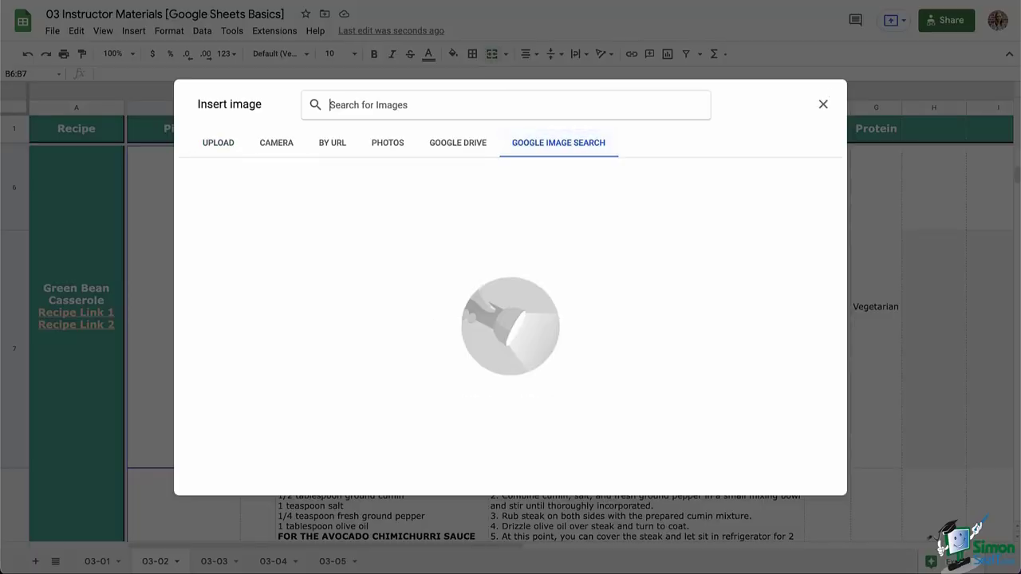
type("green bean")
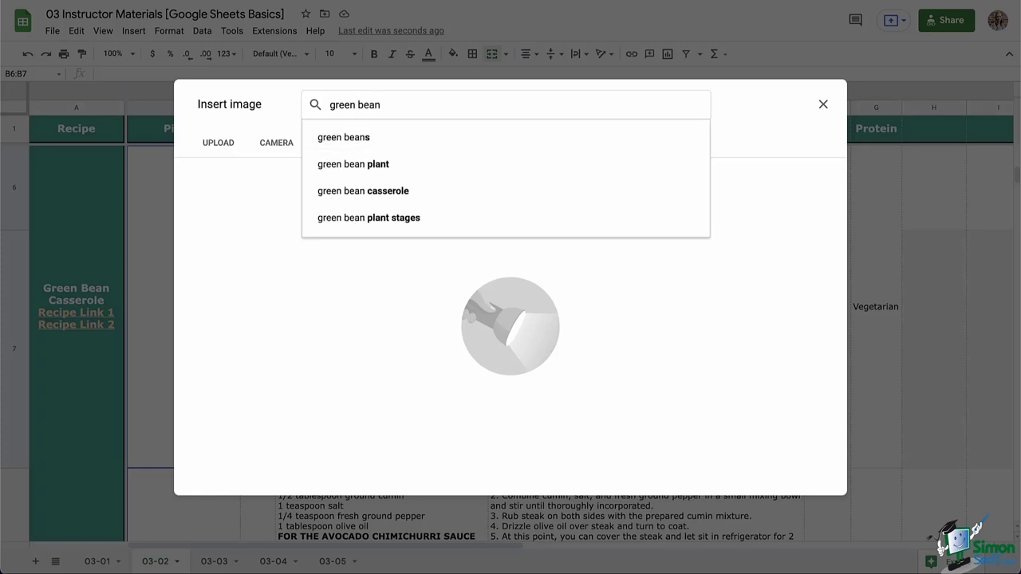
left_click(363, 164)
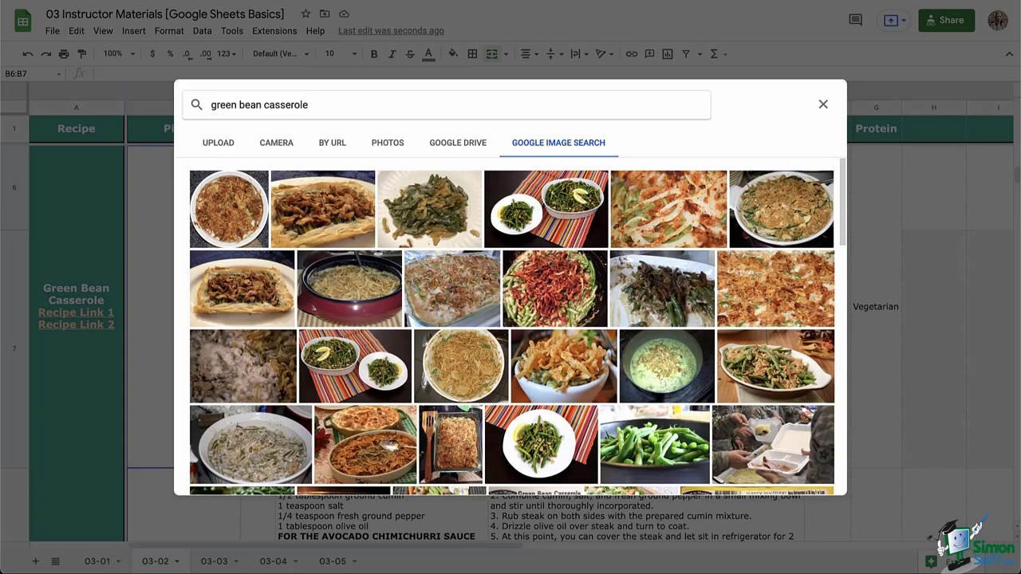
left_click(776, 366)
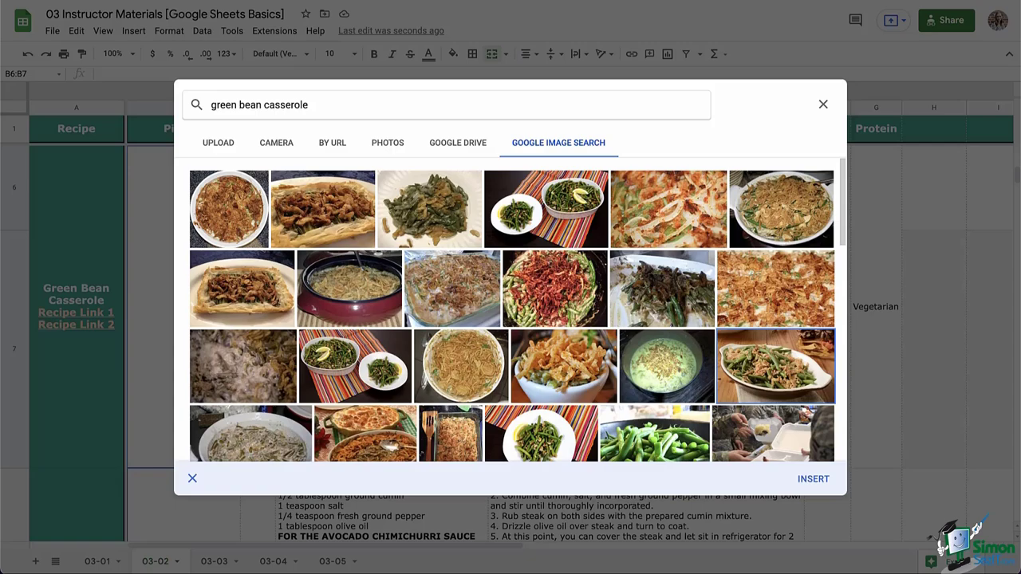
left_click(812, 479)
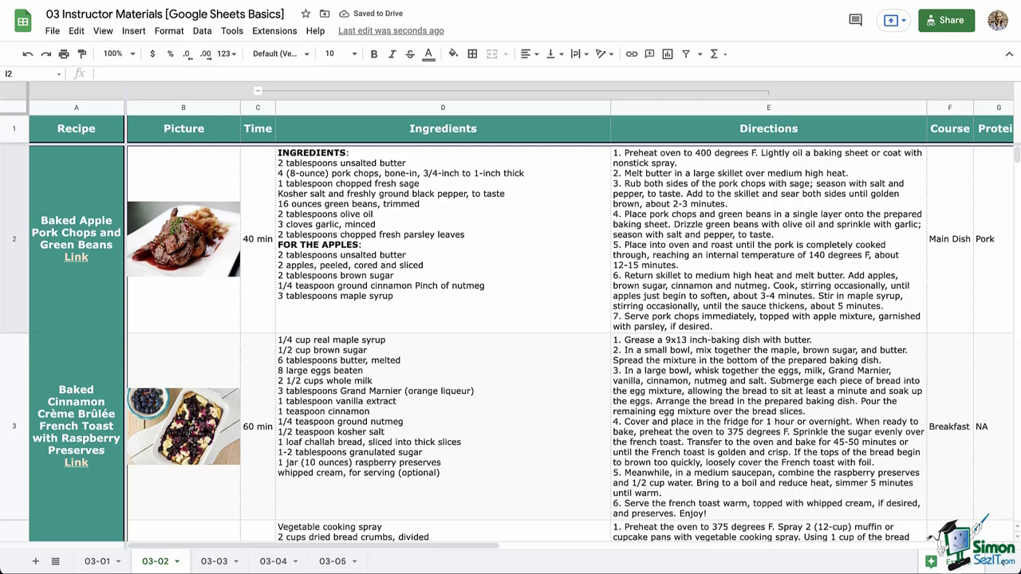
- Widen the Picture column to enlarge its in-cell images, and narrow it back to its previous width
left_click(183, 107)
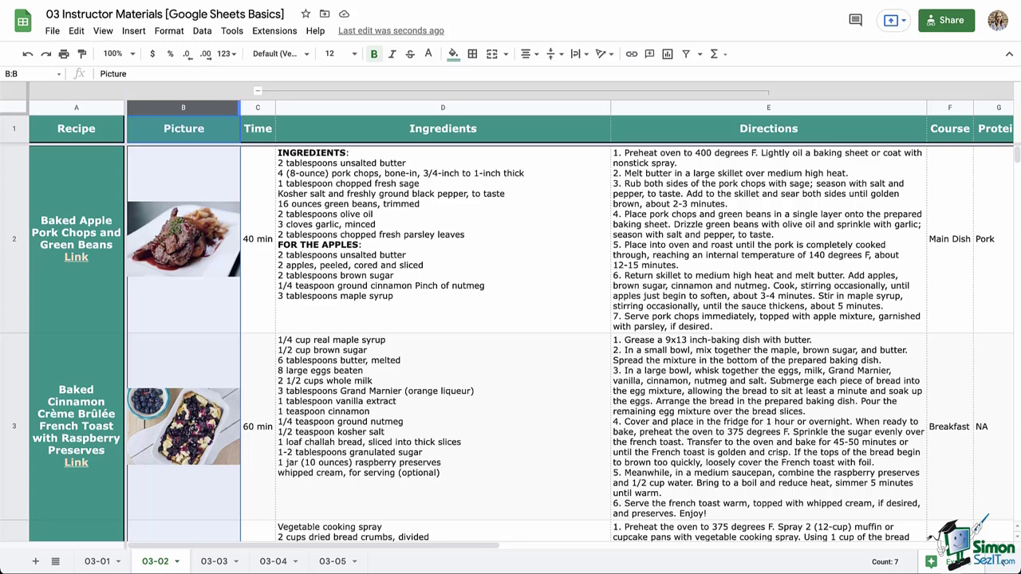
left_click_drag(240, 107, 385, 107)
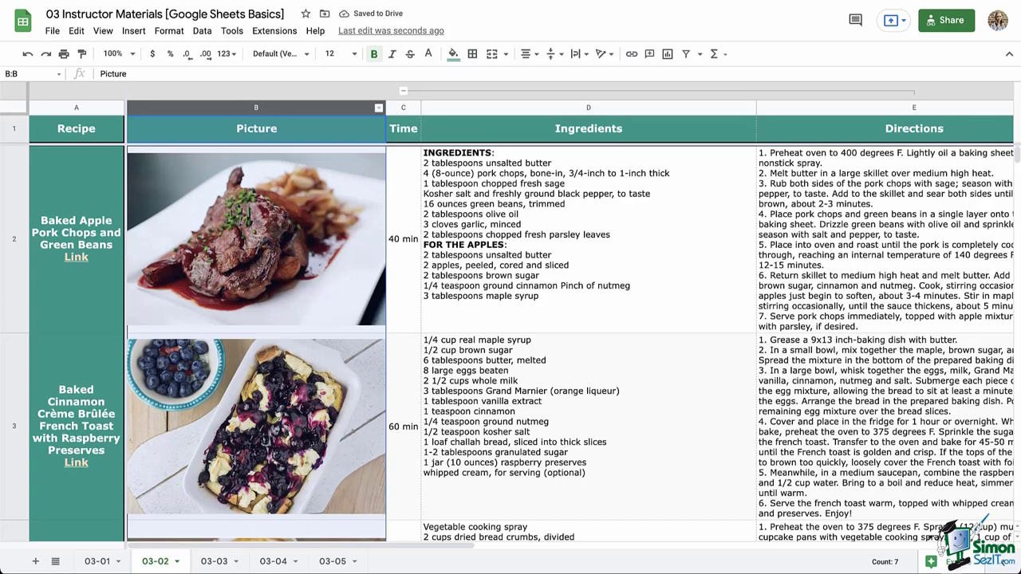
left_click_drag(385, 107, 240, 107)
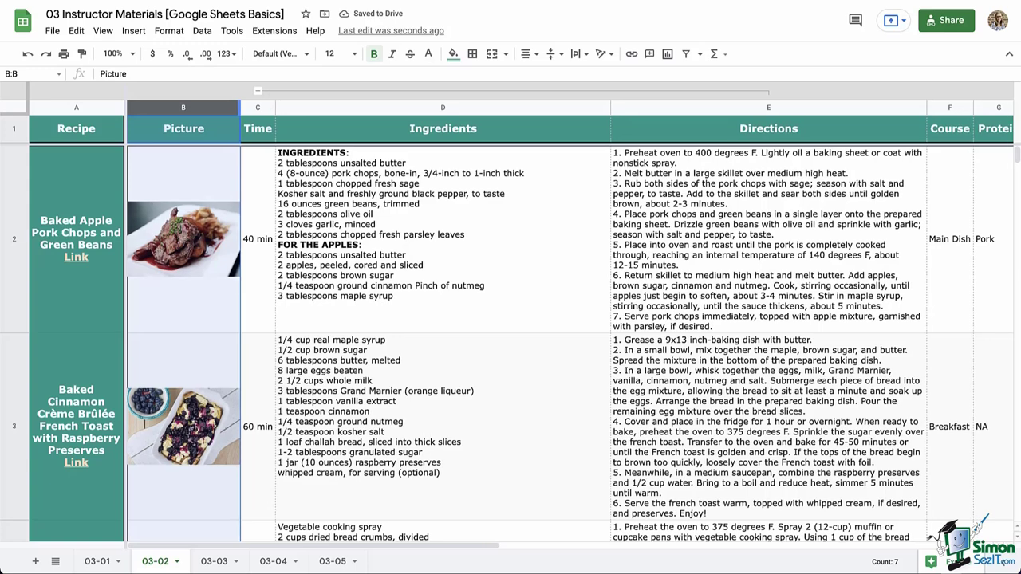
left_click(258, 128)
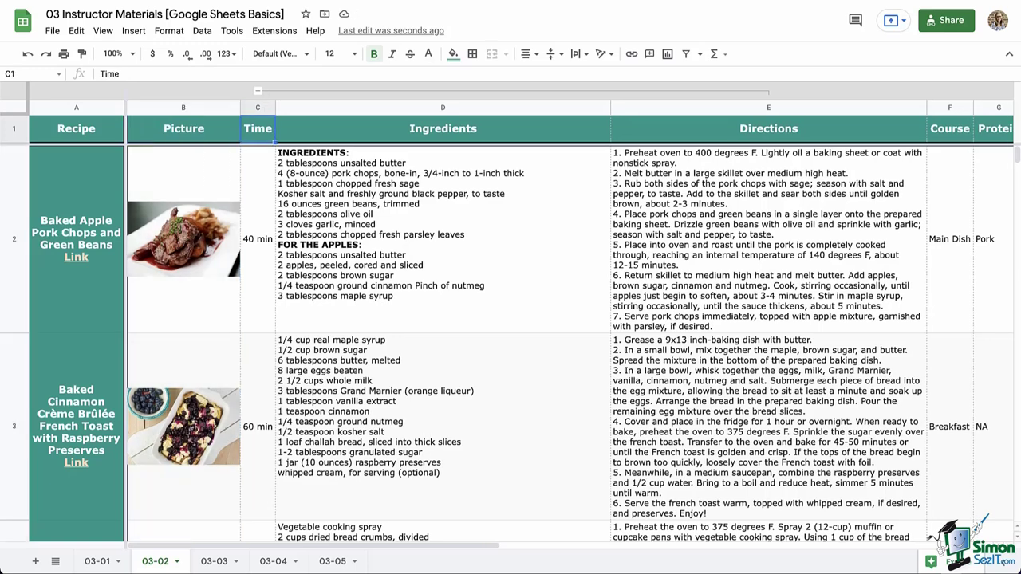
- Try top vertical alignment on the whole Picture column and set it back to middle
left_click(183, 106)
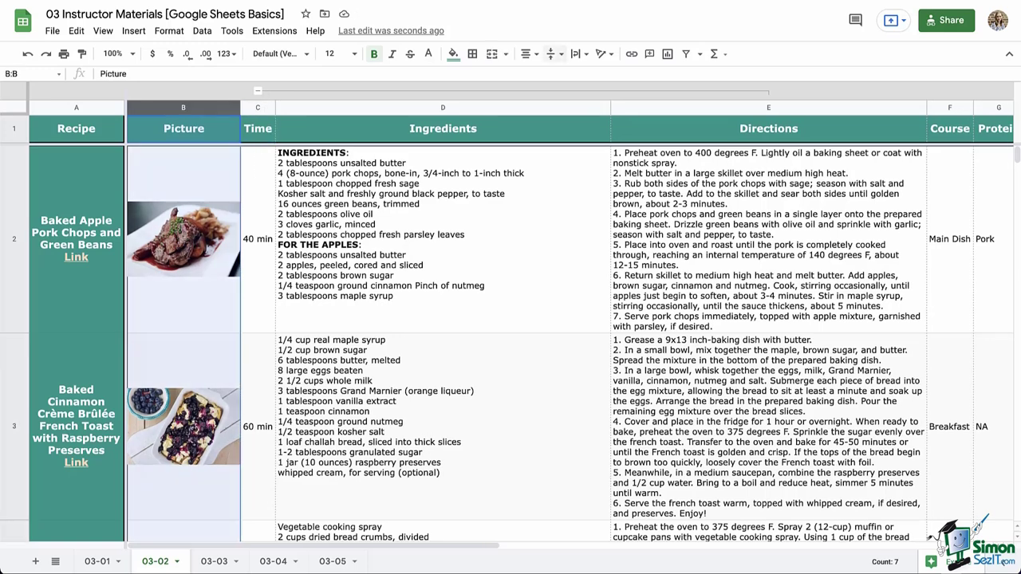
left_click(554, 54)
left_click(554, 75)
left_click(553, 53)
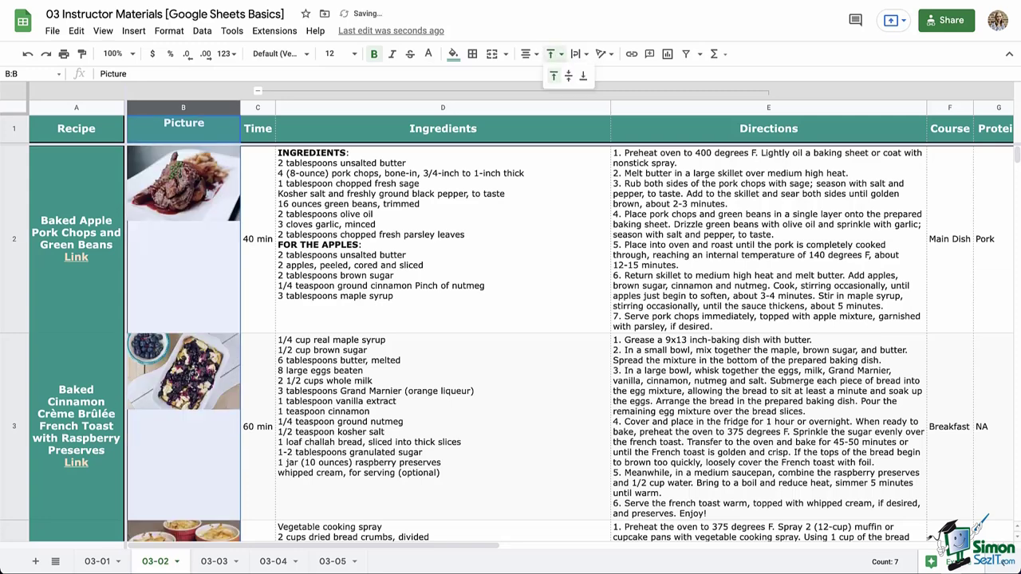
left_click(568, 75)
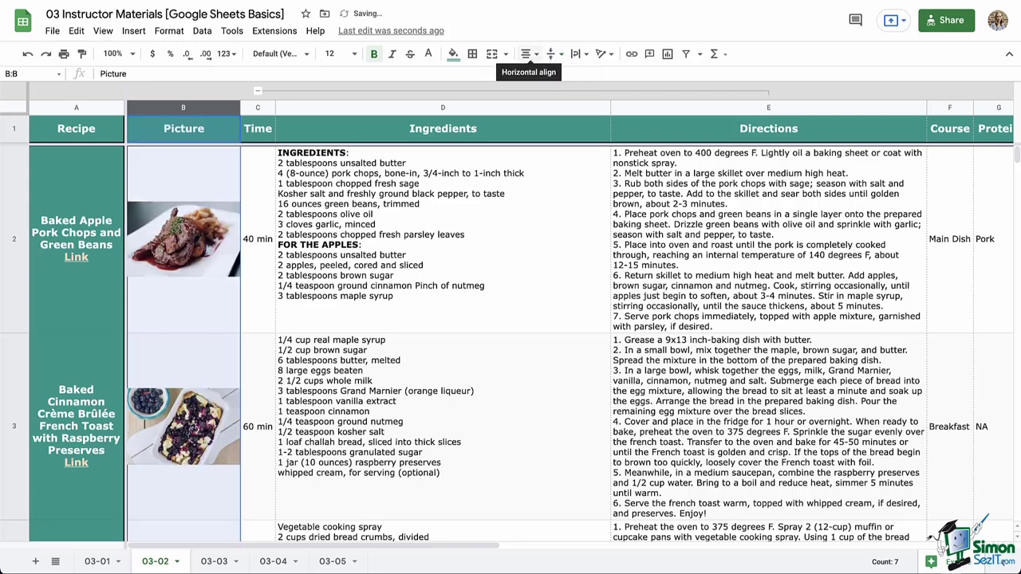
- Try left horizontal alignment on the Picture column and set it back to center
left_click(530, 54)
left_click(526, 75)
left_click(529, 54)
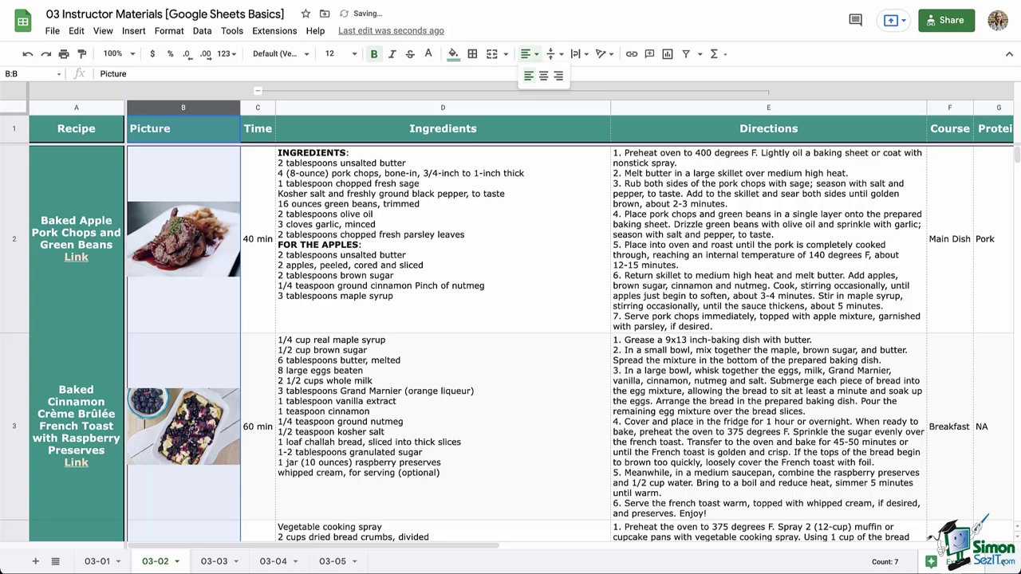
left_click(544, 75)
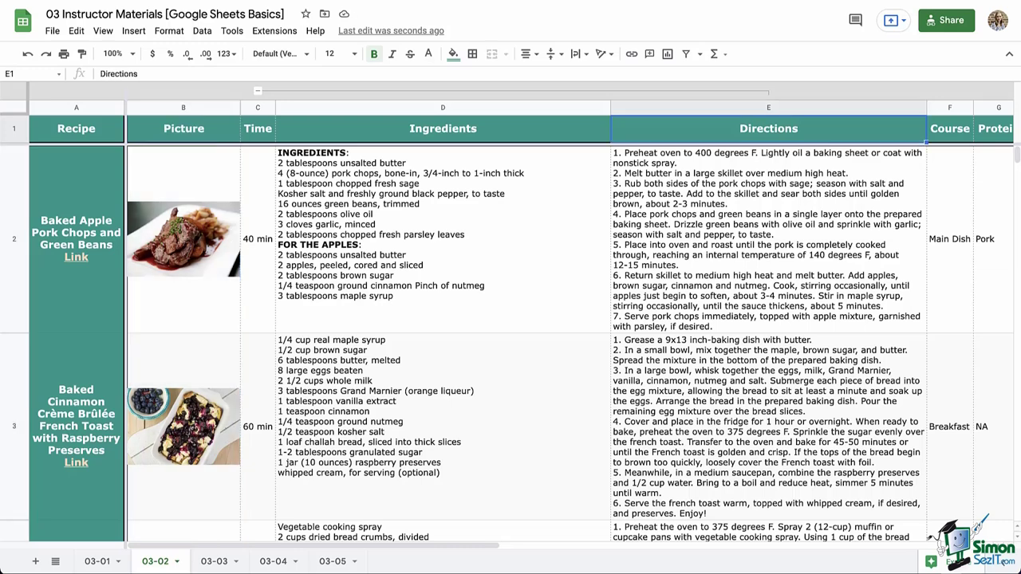
- Insert the pork chops photo as an image over the cells by uploading its file
left_click(989, 239)
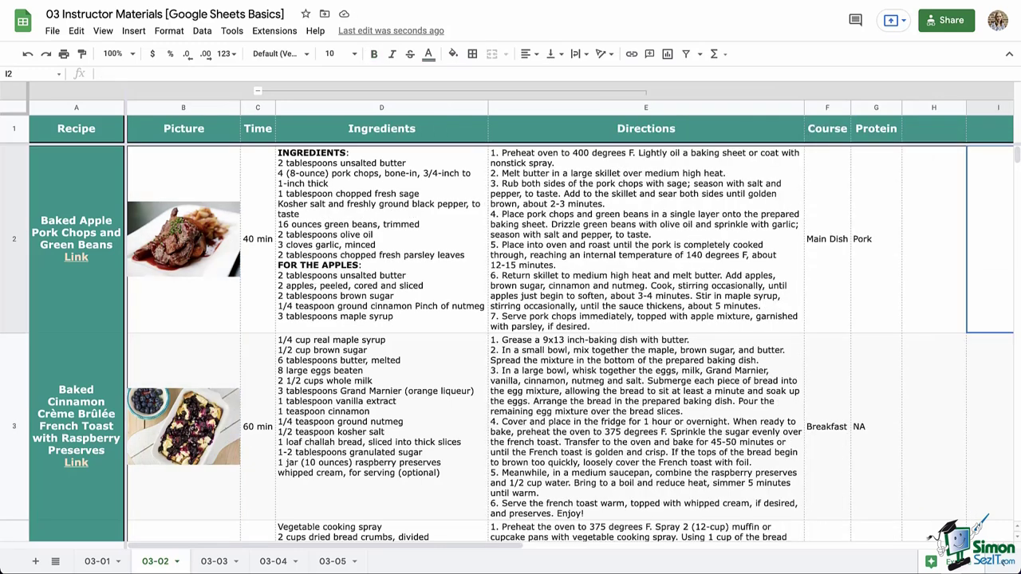
left_click(134, 30)
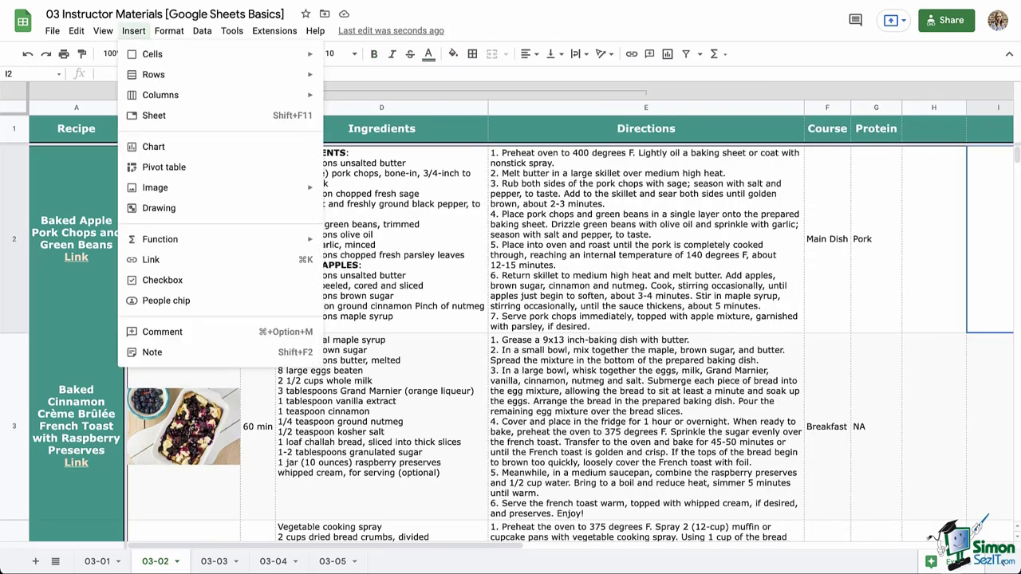
mouse_move(223, 188)
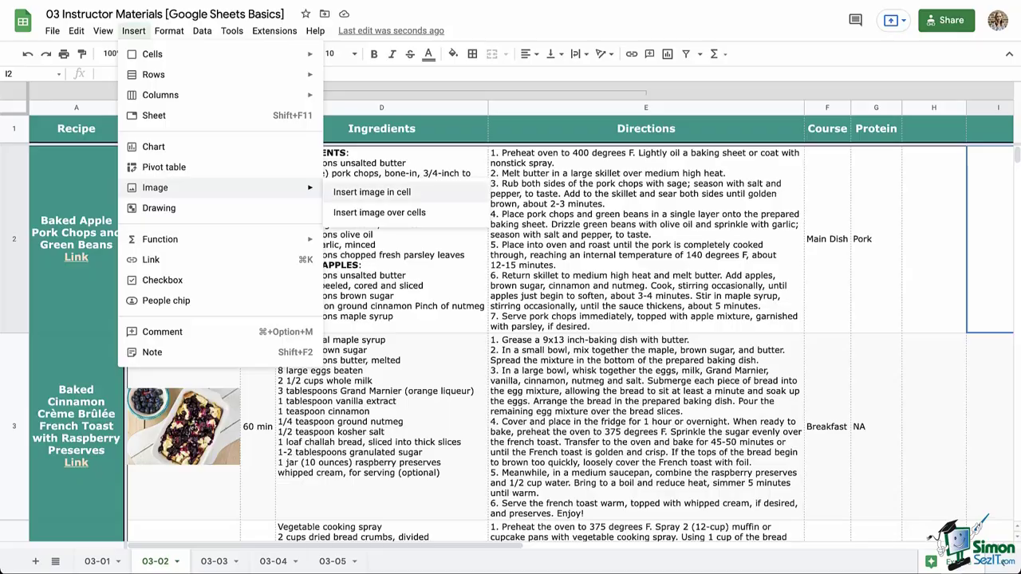
left_click(399, 213)
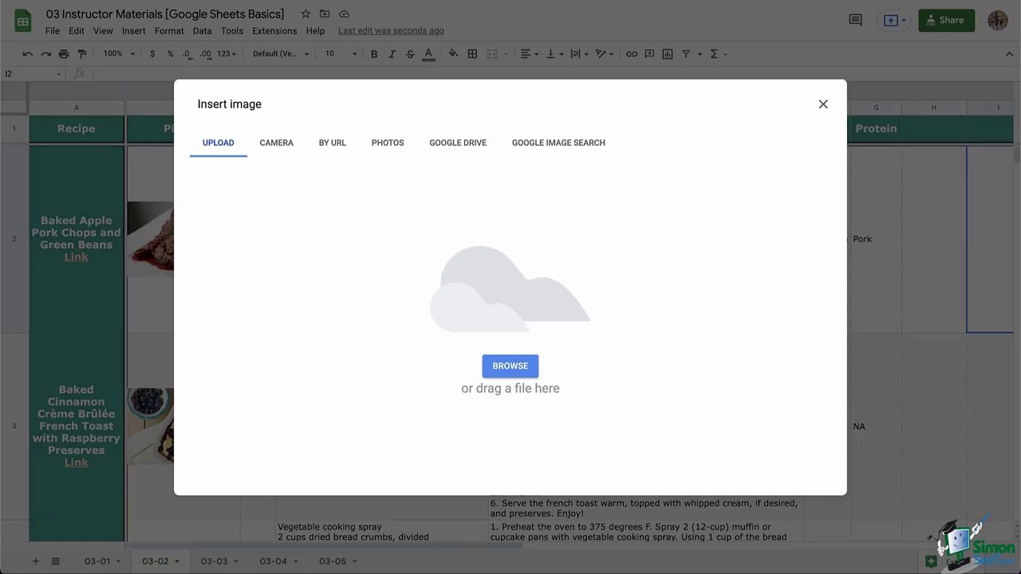
left_click_drag(1020, 284, 606, 303)
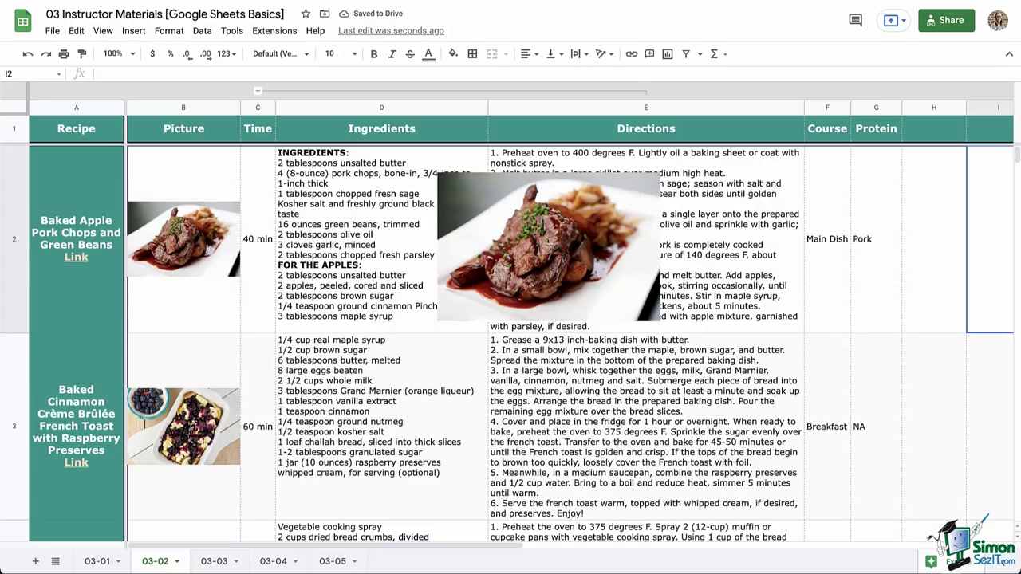
- Move the floating pork chops image over the Ingredients column, try narrowing that column, and undo the width change
scroll(510, 319, "right", 10)
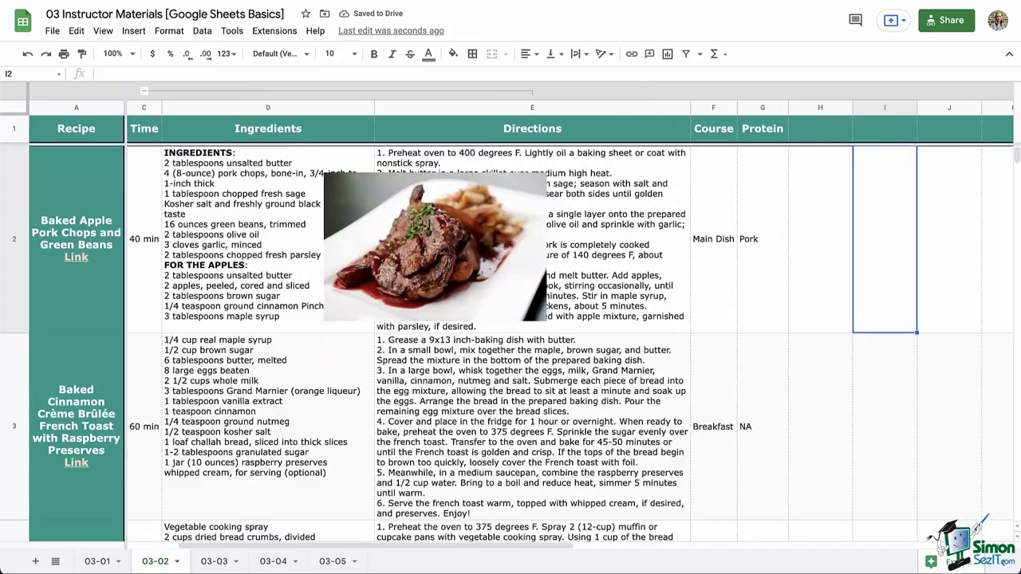
scroll(511, 319, "left", 8)
scroll(510, 319, "left", 3)
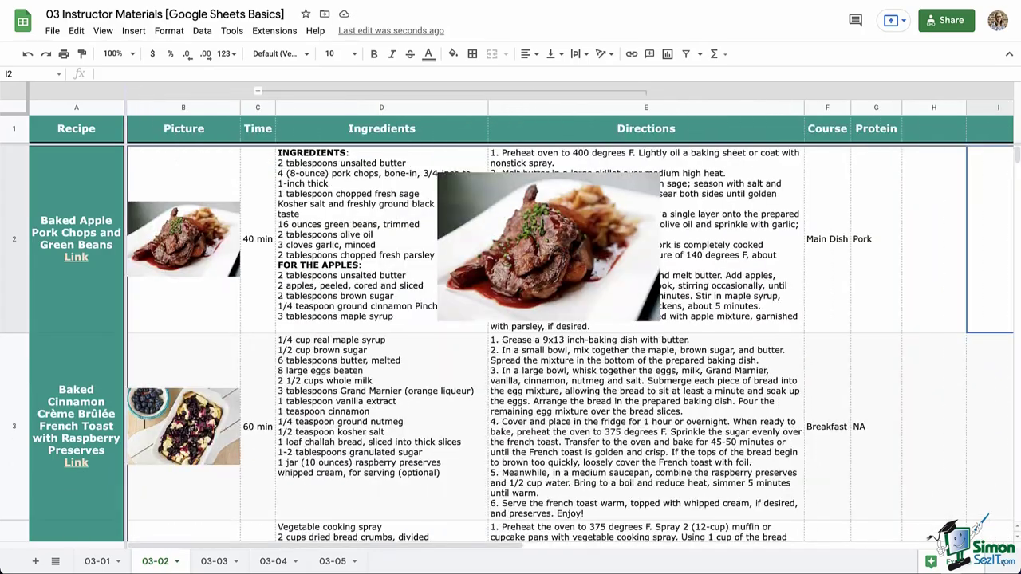
left_click_drag(548, 246, 400, 227)
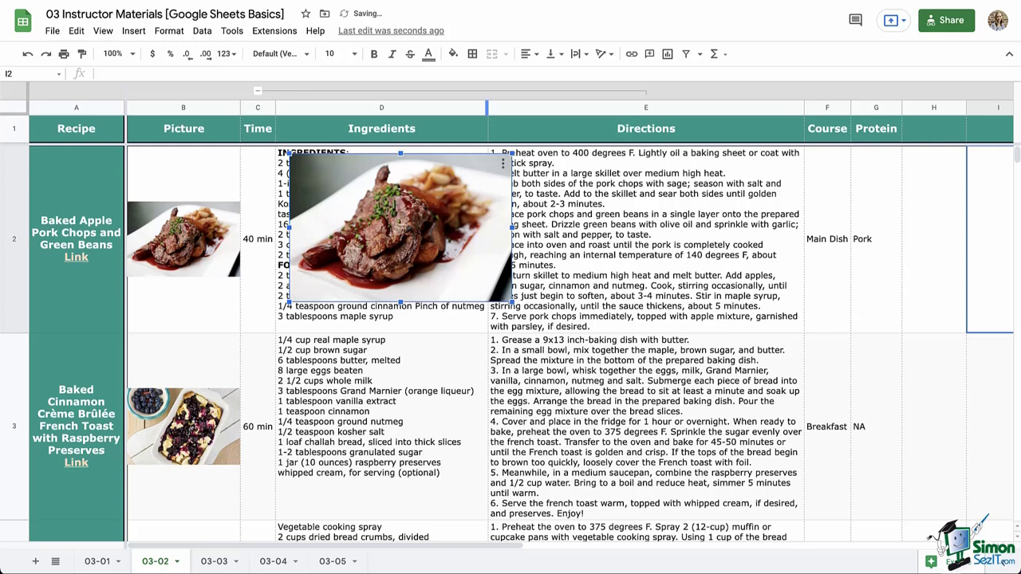
left_click_drag(487, 107, 367, 107)
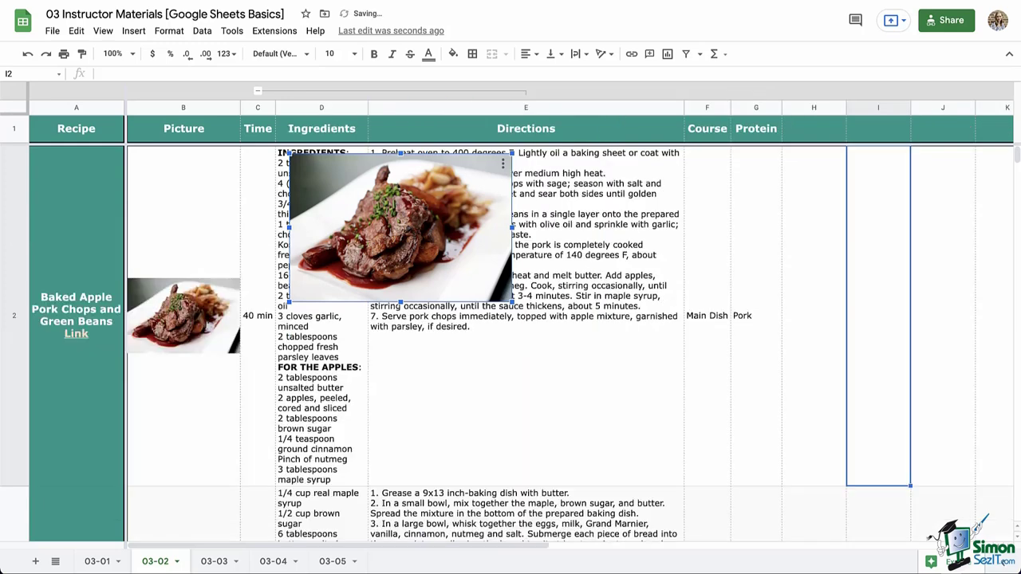
key("ctrl+z")
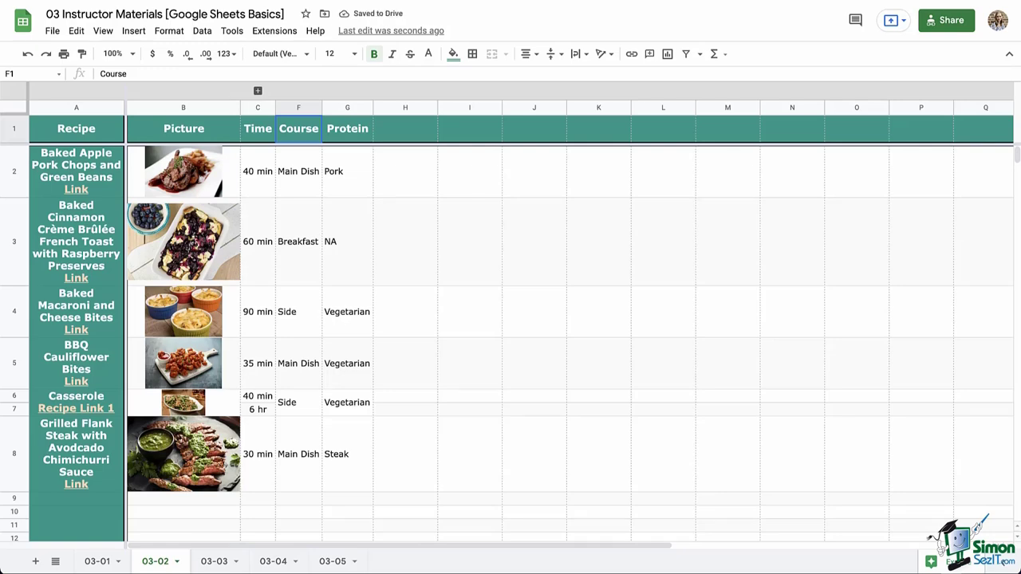
- Expand and collapse the grouped Ingredients and Directions columns, and undo and redo the collapse
key("alt+shift+Down")
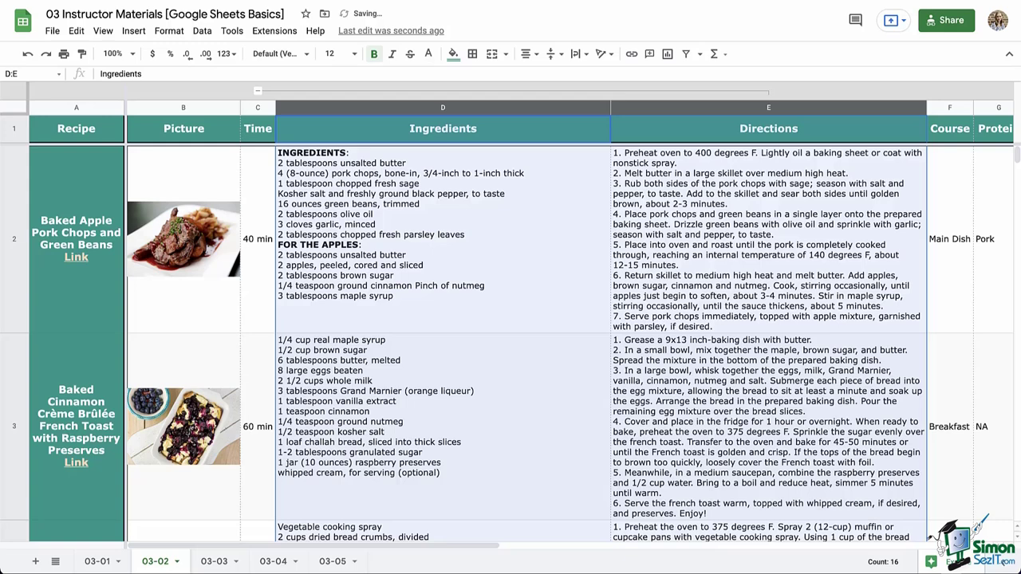
key("alt+shift+Up")
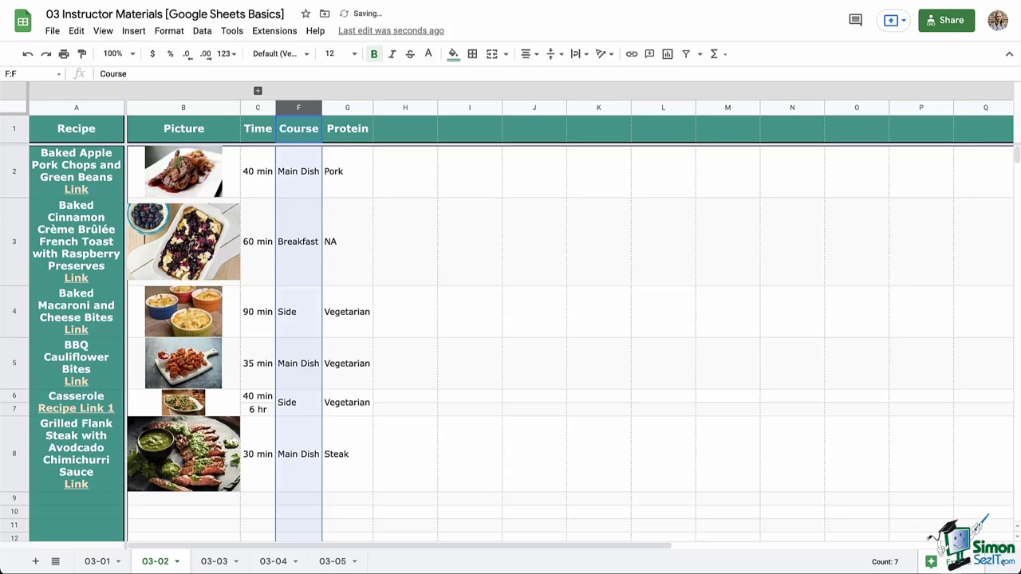
key("ctrl+z")
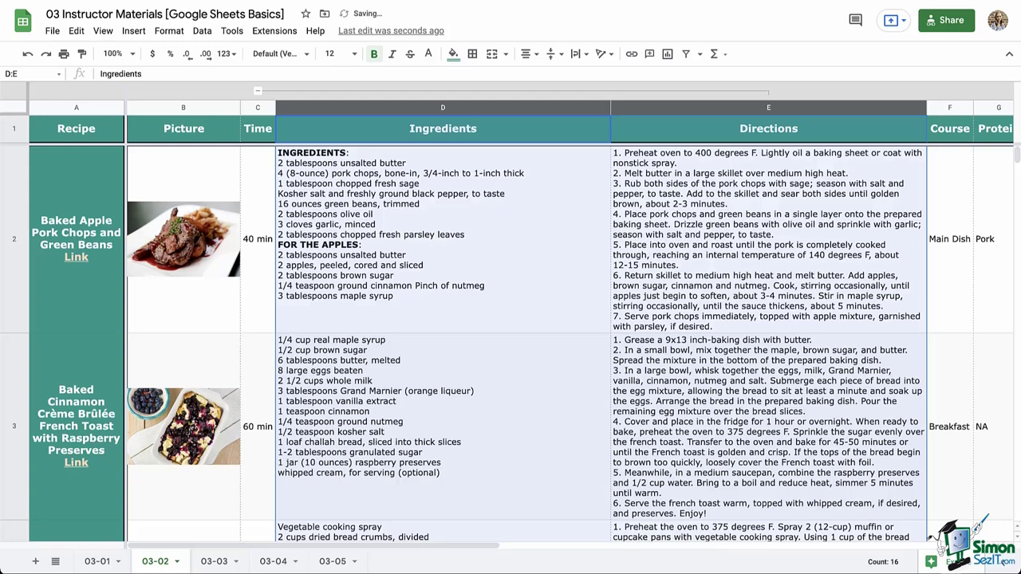
key("ctrl+y")
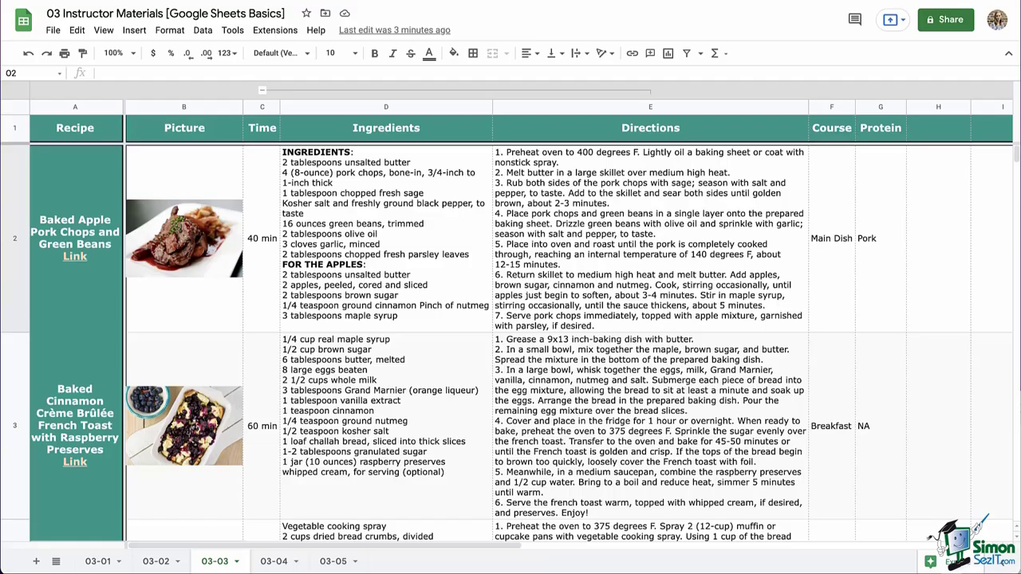
- Start a new drawing on the 03-03 sheet and draw a rectangle about 2.1 by 1.1 ruler units near the canvas's upper-left corner
left_click(134, 32)
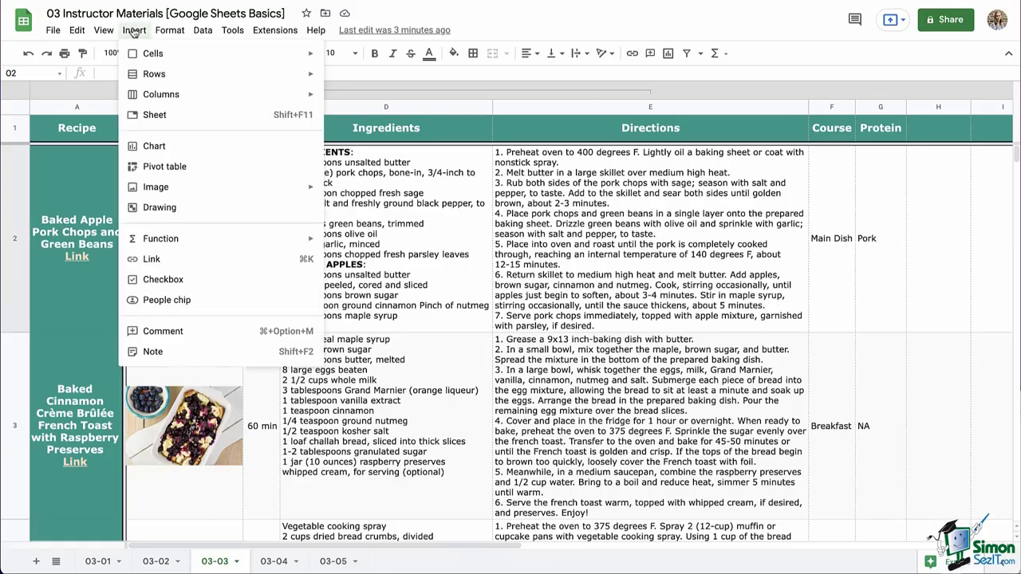
left_click(198, 210)
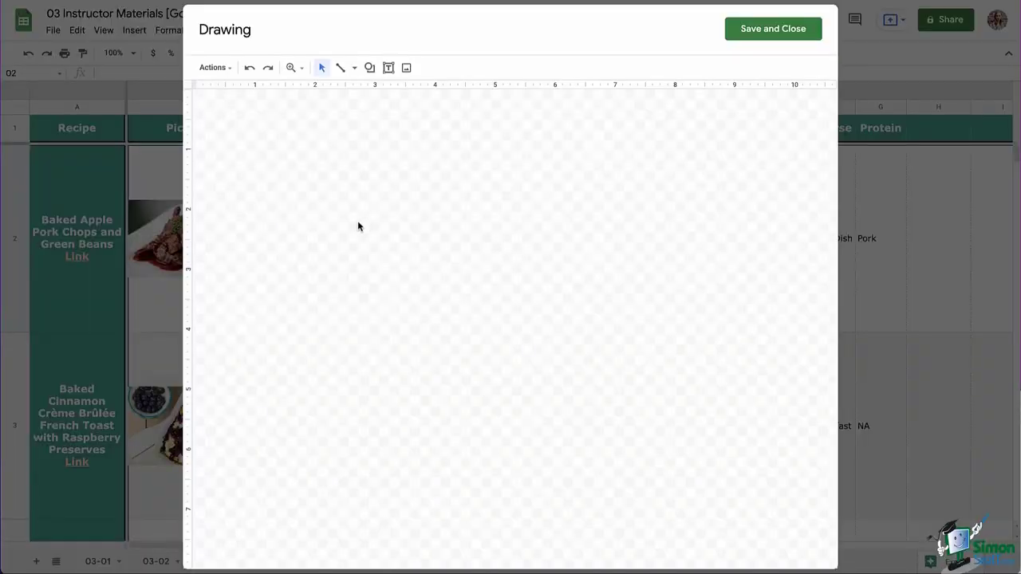
left_click(369, 67)
mouse_move(387, 89)
left_click(456, 101)
left_click_drag(255, 115, 385, 179)
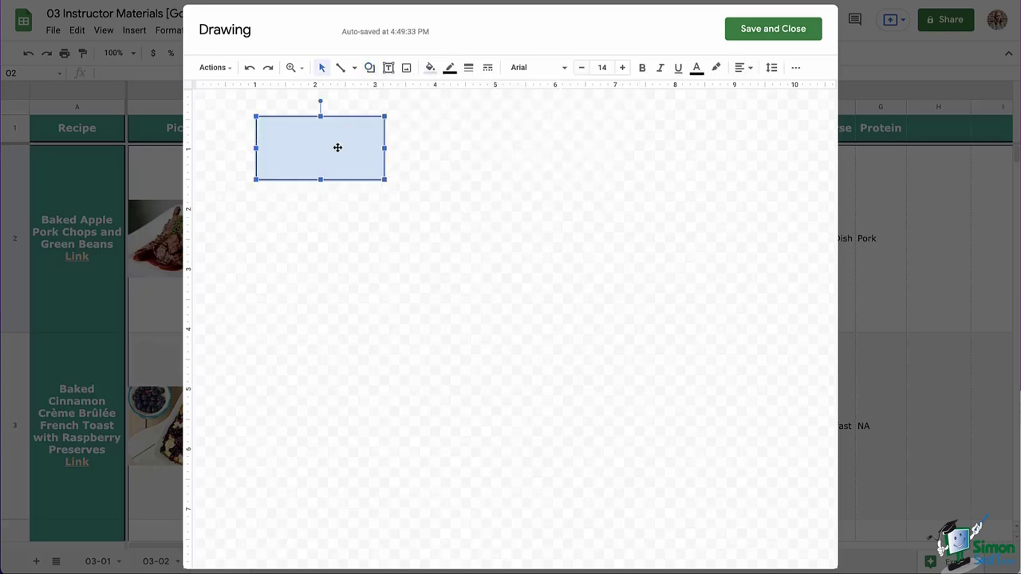
- Label the rectangle in the drawing with the text Monday
left_click(319, 143)
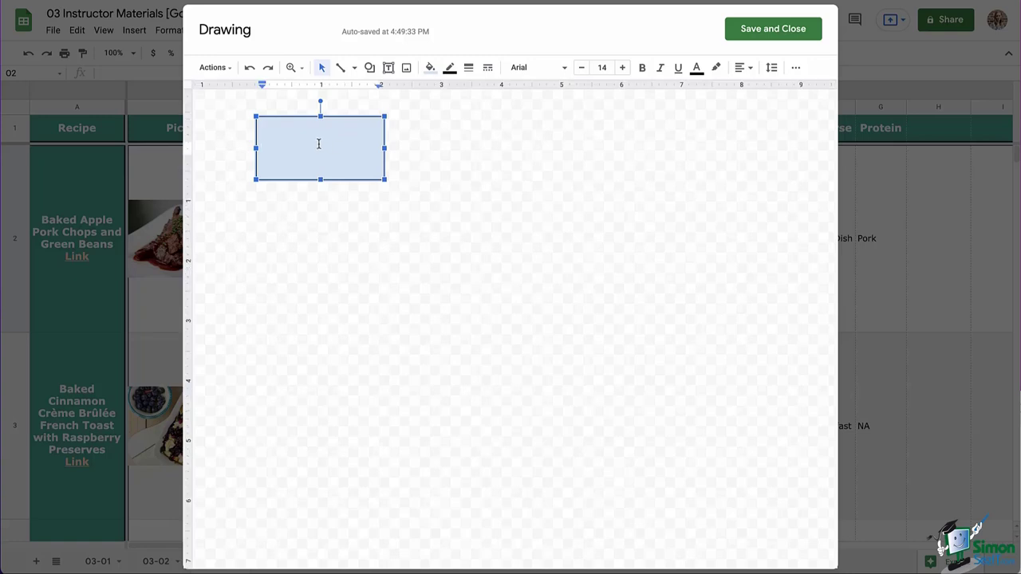
type("Monday")
left_click(414, 244)
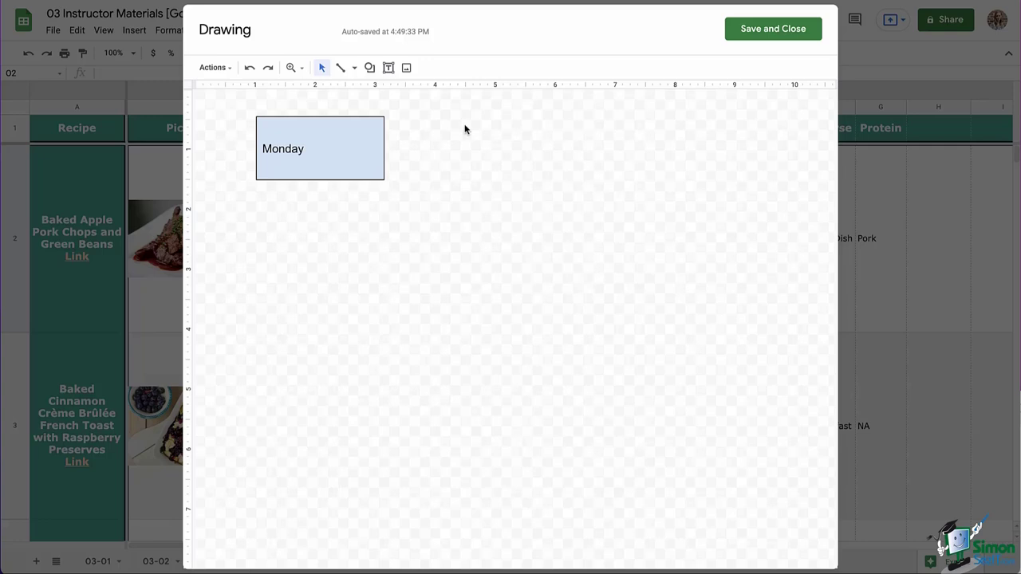
- Draw an ellipse about 1.9 by 1.5 ruler units beside the Monday rectangle and label it Baked Apple Pork Chops
left_click(369, 67)
mouse_move(407, 90)
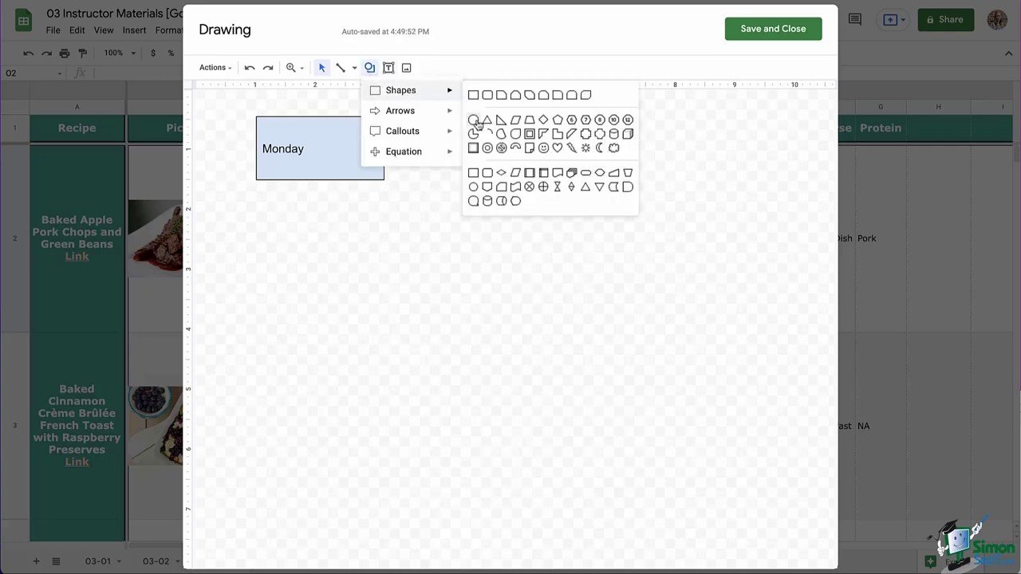
left_click(473, 120)
left_click_drag(498, 147, 610, 238)
left_click(548, 196)
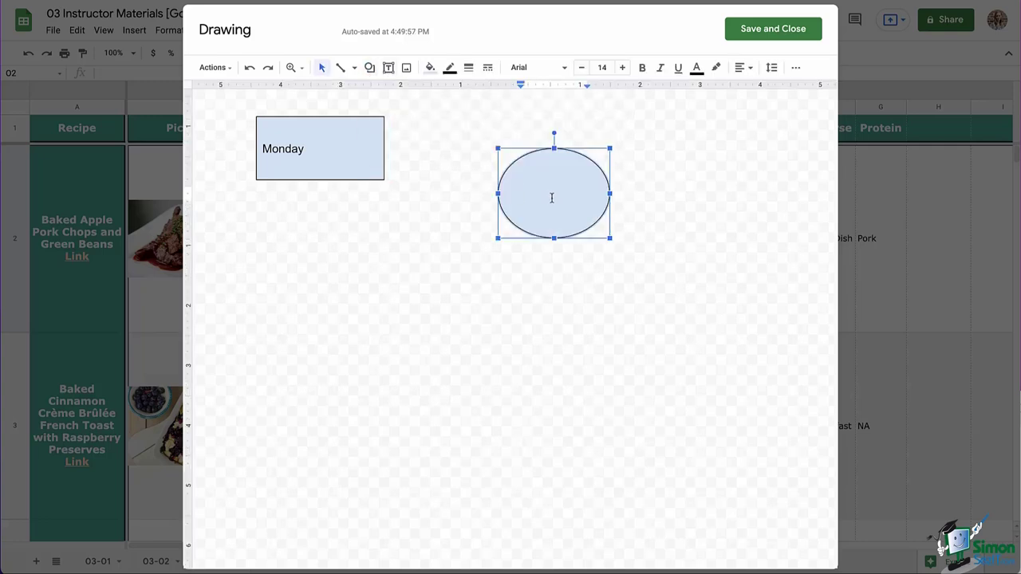
type("Baked Apple Pork Chops")
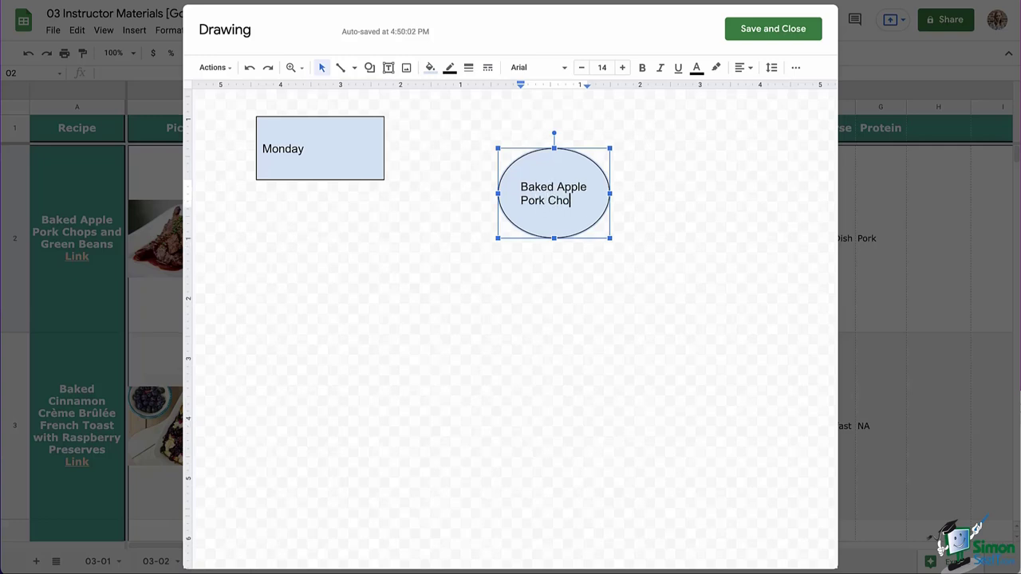
left_click(643, 212)
left_click(594, 216)
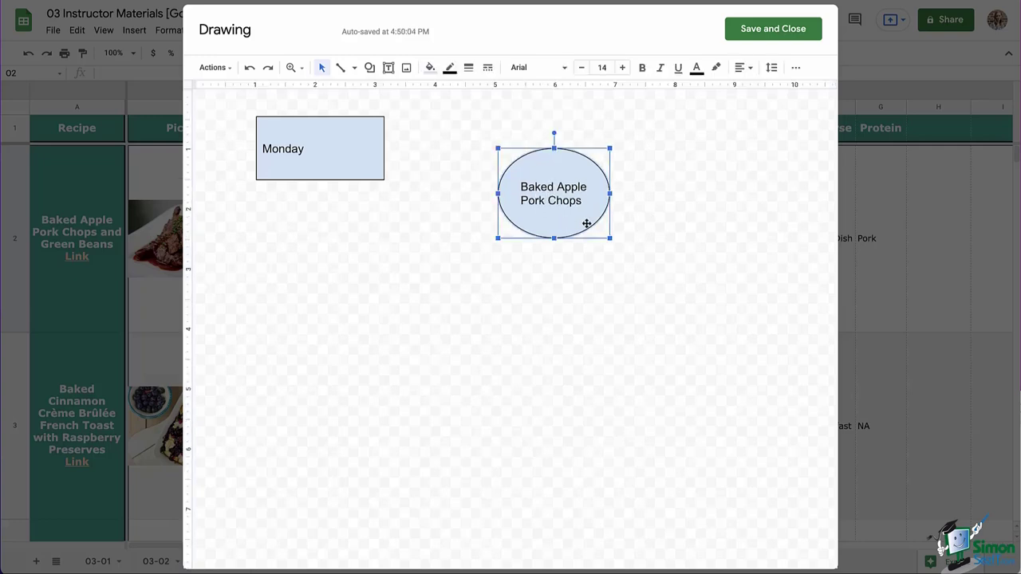
- Center the ellipse's text, fill the ellipse with dark magenta, and color the text white
left_click(744, 67)
left_click(756, 87)
left_click(430, 67)
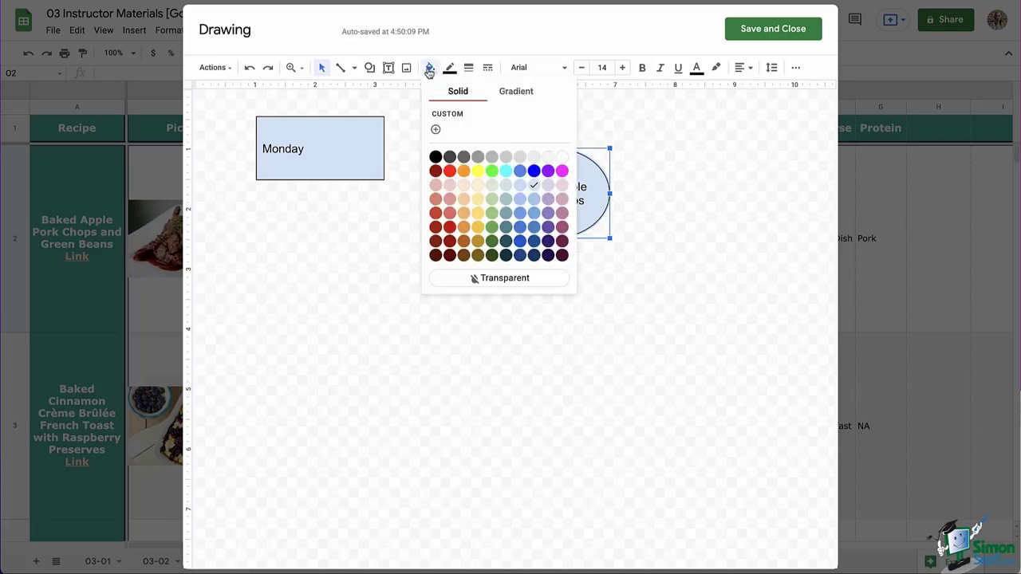
left_click(561, 235)
left_click(696, 67)
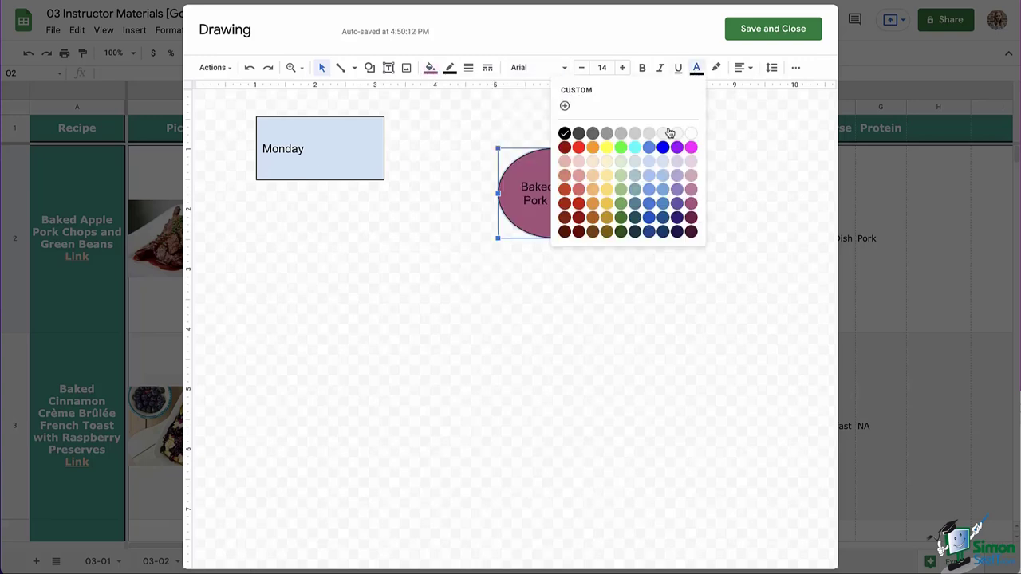
left_click(690, 136)
left_click(736, 141)
- Arrange the Monday rectangle directly above the Baked Apple Pork Chops ellipse and save the drawing to the sheet
left_click_drag(542, 181, 329, 218)
left_click(331, 145)
left_click_drag(332, 142, 618, 207)
left_click_drag(356, 219, 346, 153)
left_click_drag(654, 217, 390, 294)
left_click_drag(343, 168, 359, 354)
left_click(469, 315)
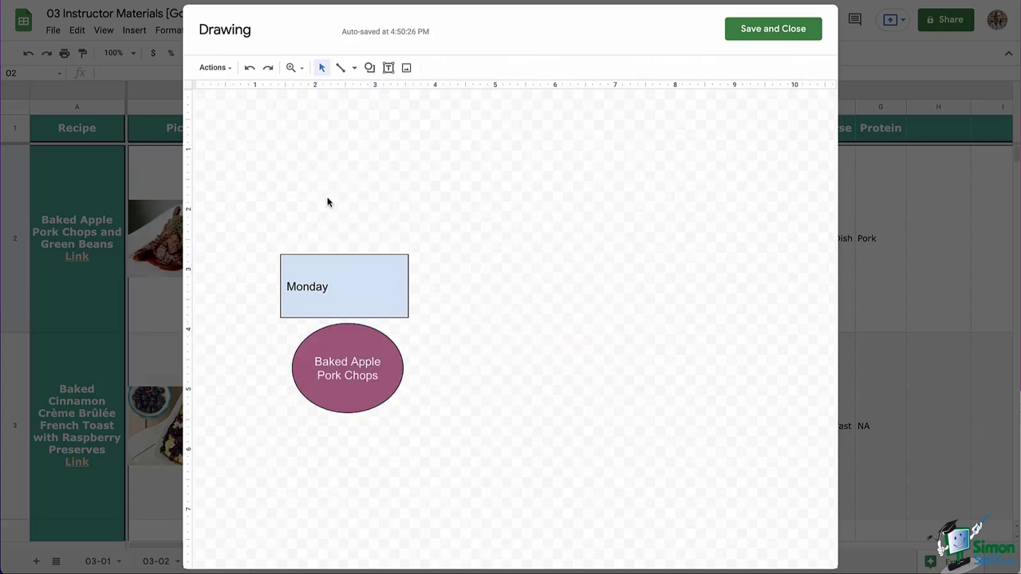
left_click(368, 269)
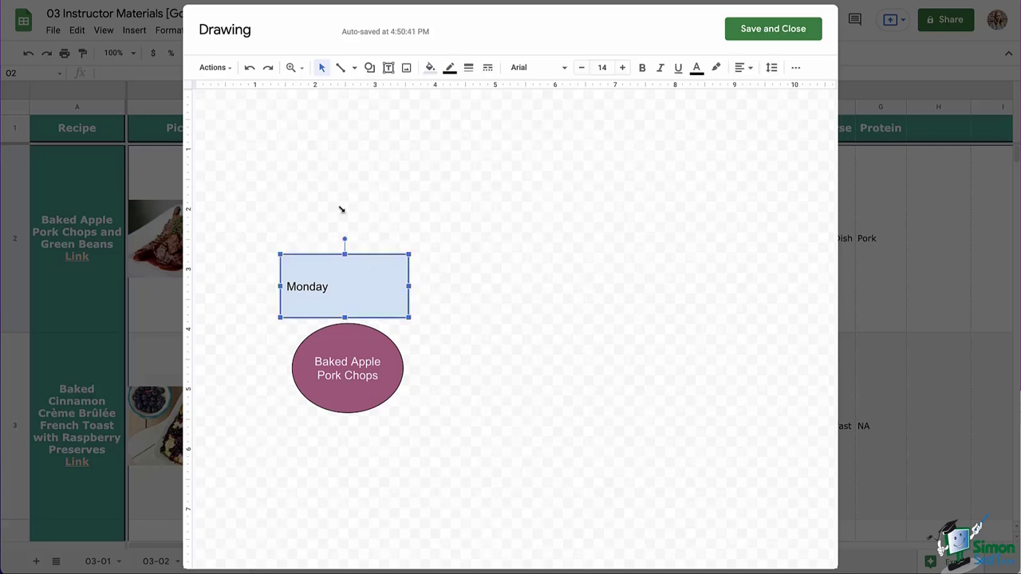
left_click(343, 212)
left_click(785, 30)
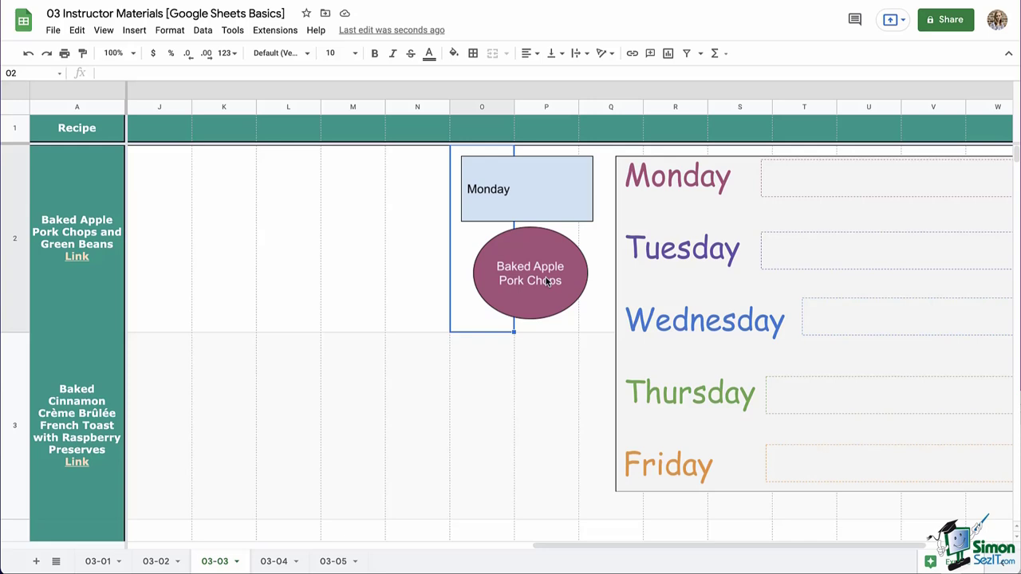
- Move the inserted drawing across row 2 to columns K through M
left_click(547, 281)
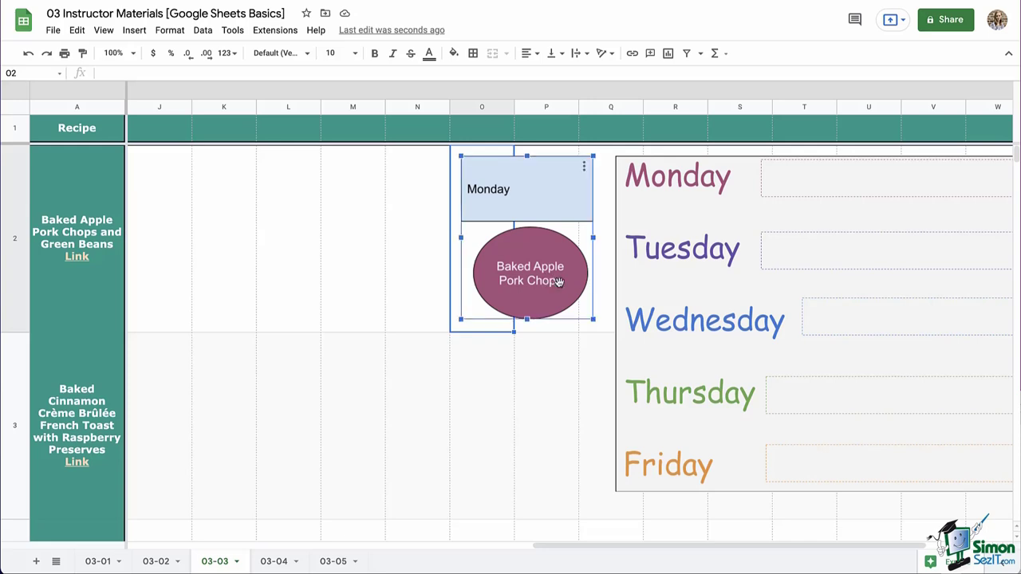
left_click(423, 280)
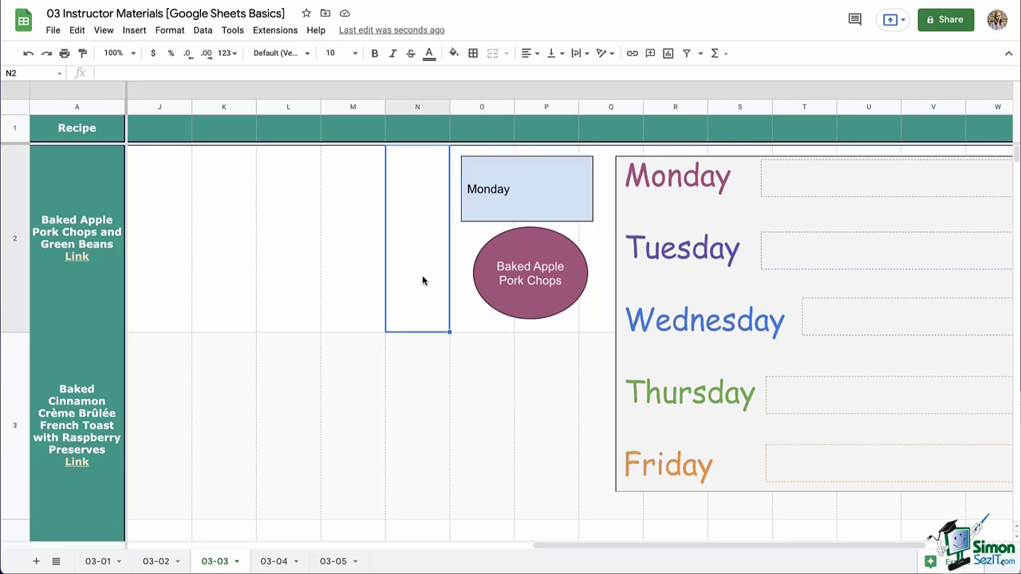
left_click(508, 274)
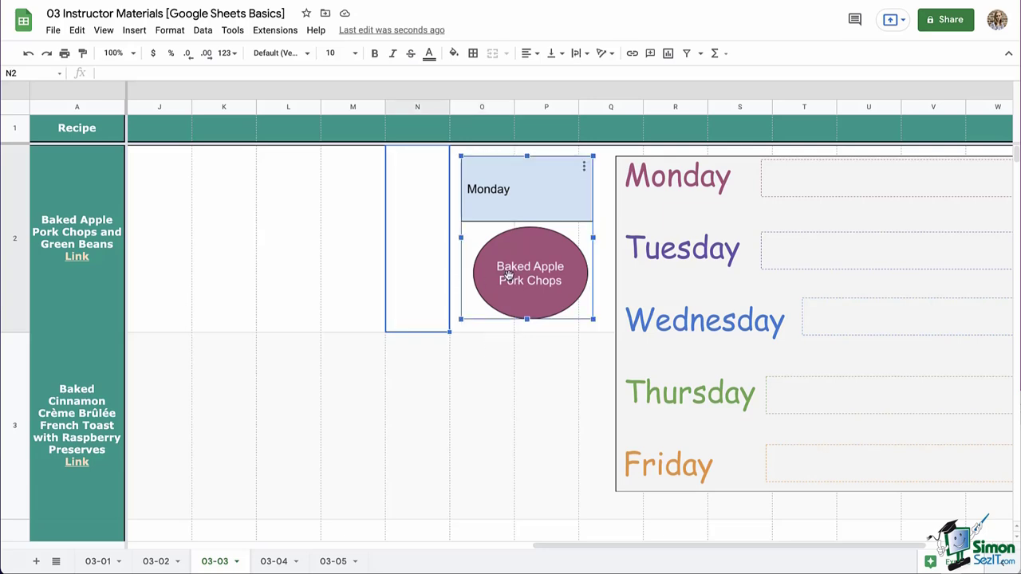
left_click_drag(518, 274, 291, 290)
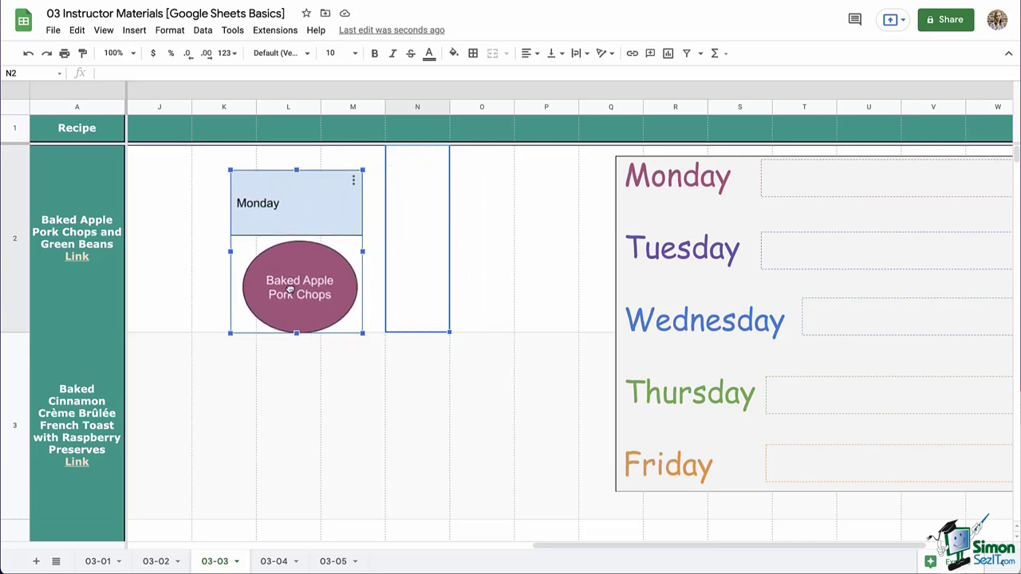
left_click(382, 308)
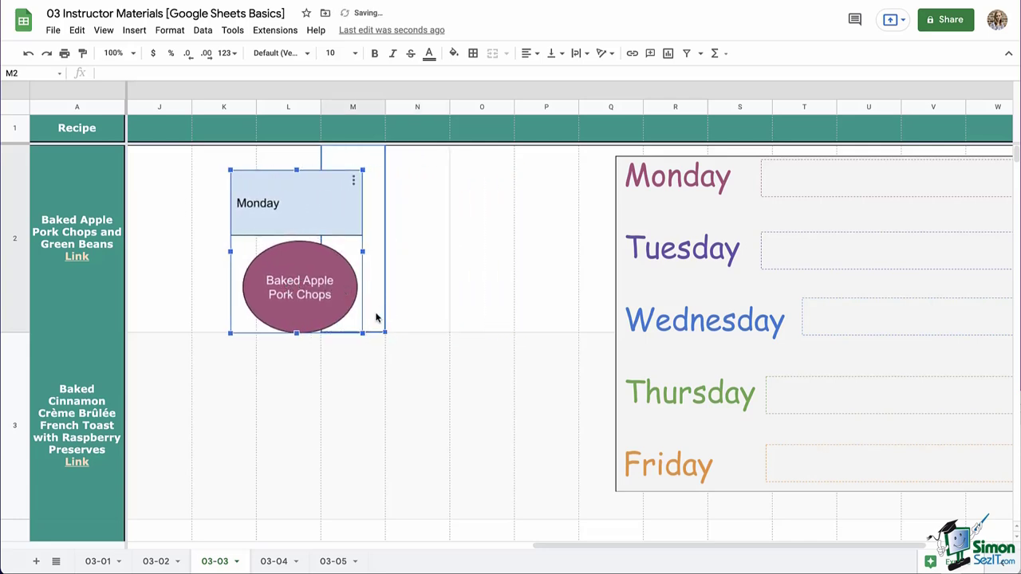
left_click(472, 320)
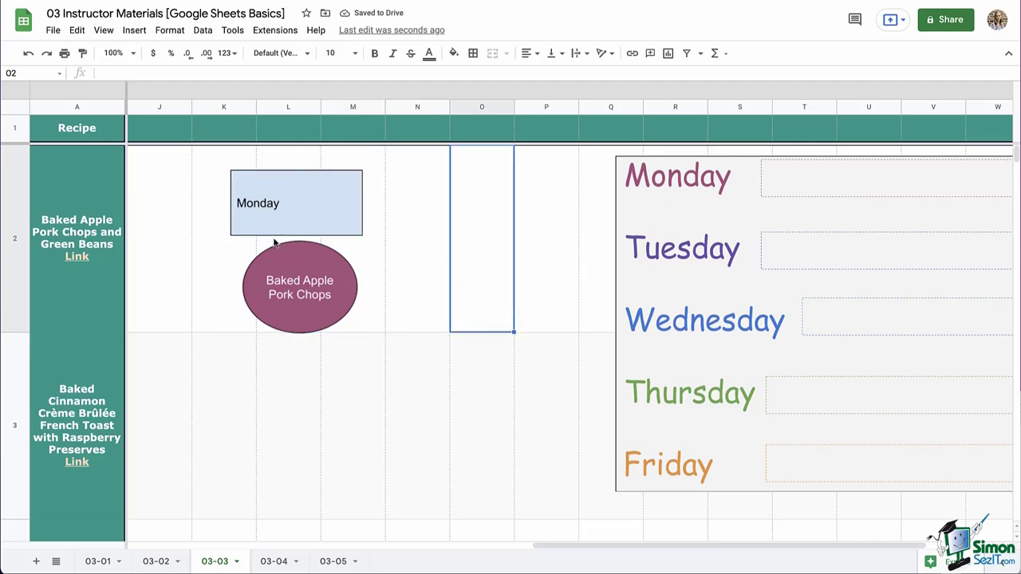
- Reopen the drawing and draw a rectangle about 10.4 by 7.8 ruler units covering nearly the whole canvas
double_click(327, 214)
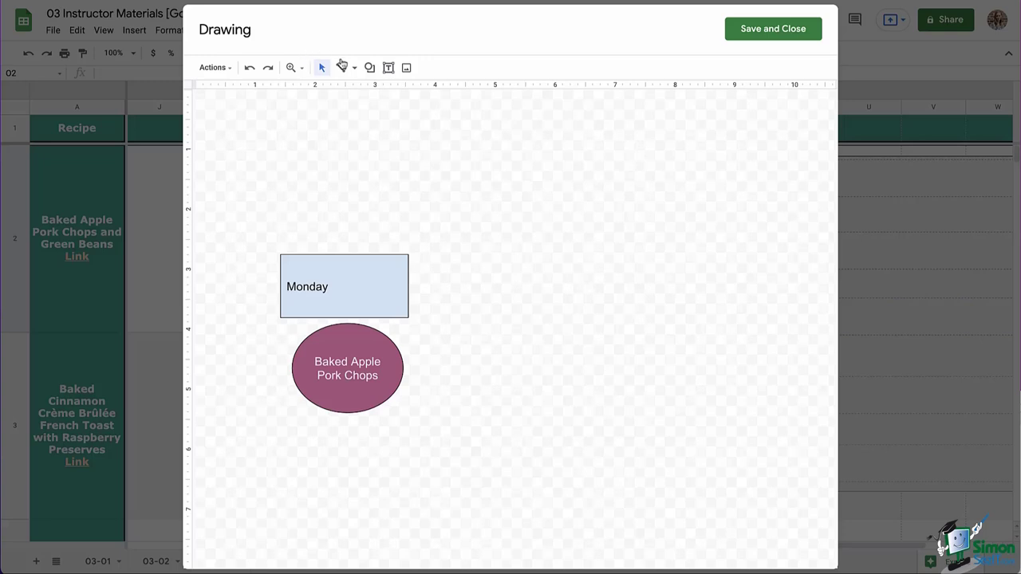
left_click(369, 67)
mouse_move(414, 92)
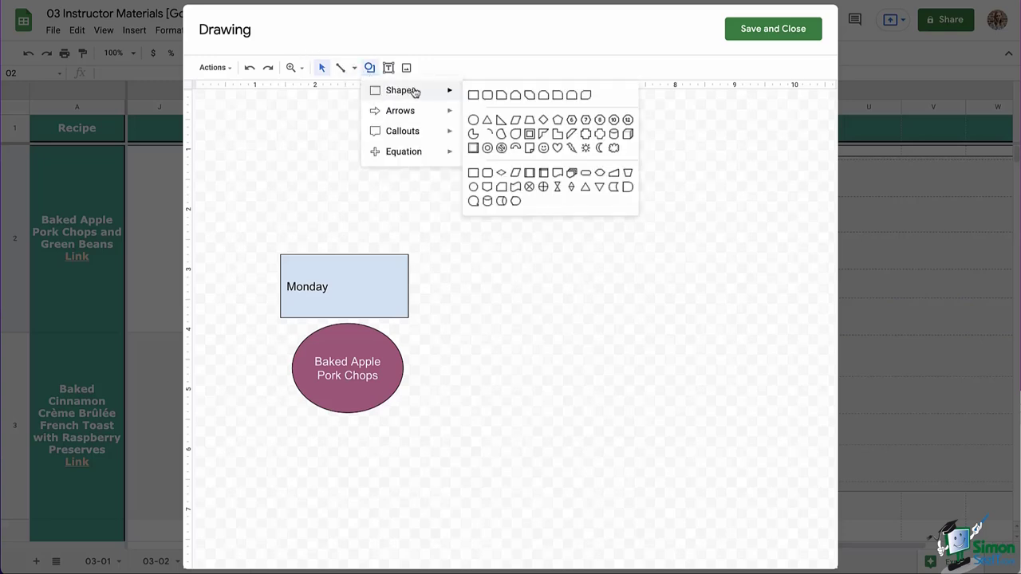
left_click(475, 95)
mouse_move(200, 96)
left_mouse_down()
mouse_move(559, 189)
mouse_move(738, 491)
mouse_move(826, 563)
left_mouse_up()
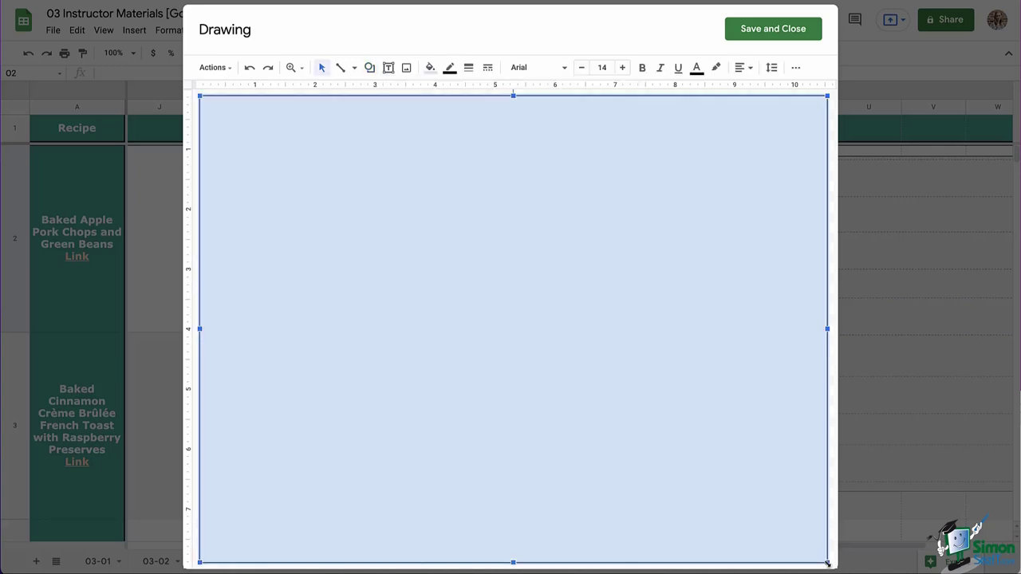
- Make the large rectangle's fill transparent and send it to the back behind the other shapes
left_click(430, 69)
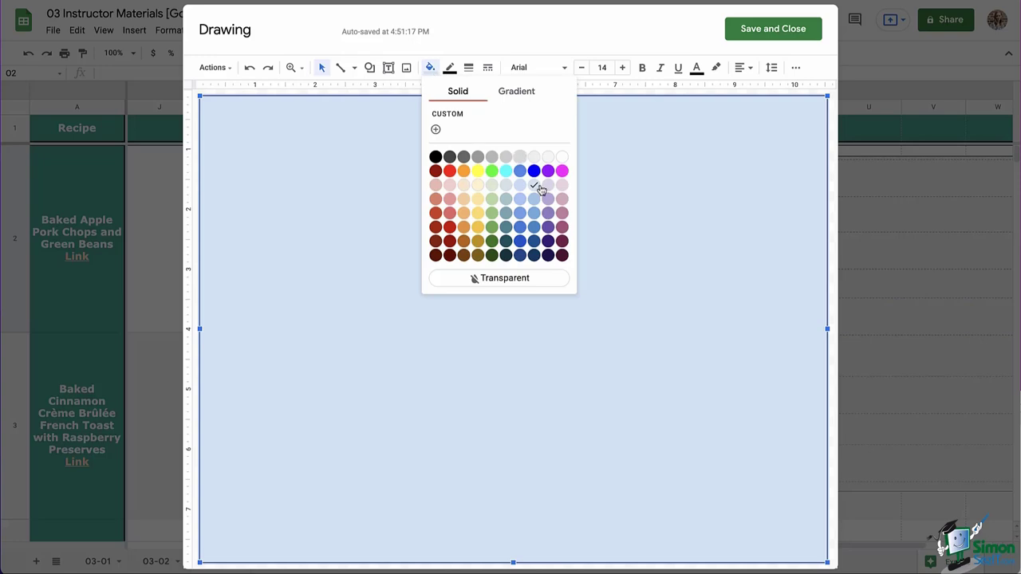
left_click(555, 279)
right_click(528, 211)
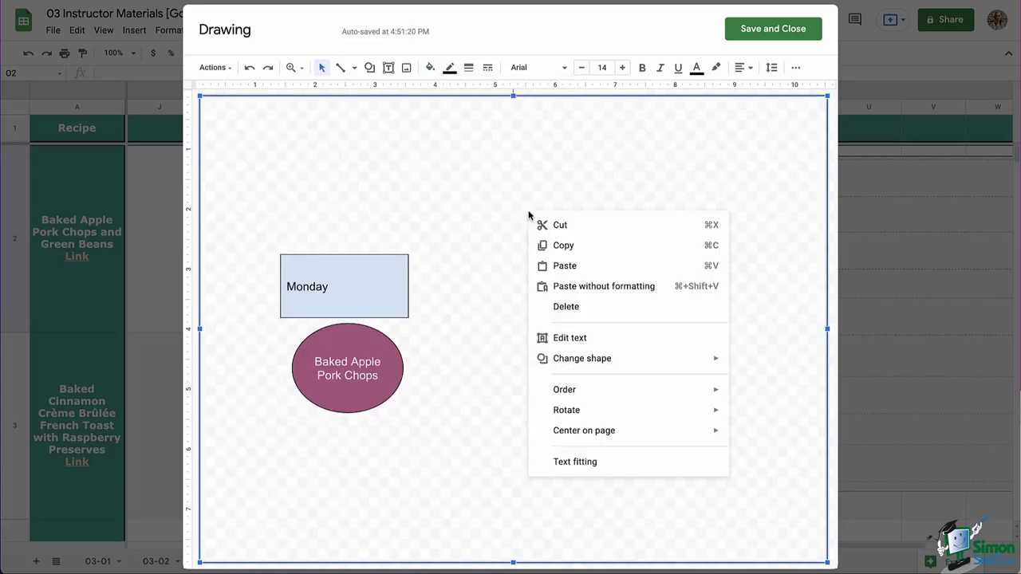
mouse_move(689, 391)
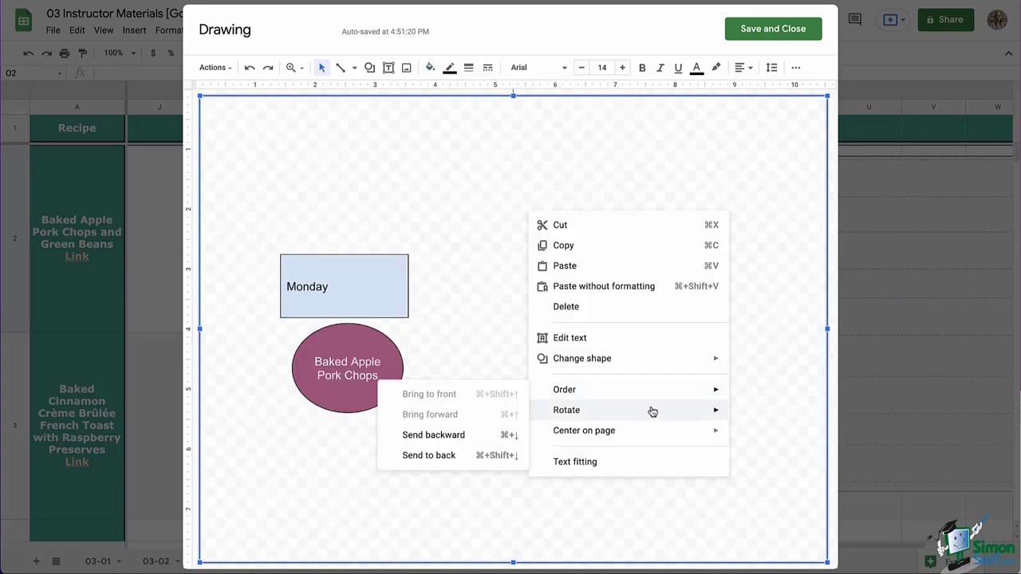
left_click(492, 456)
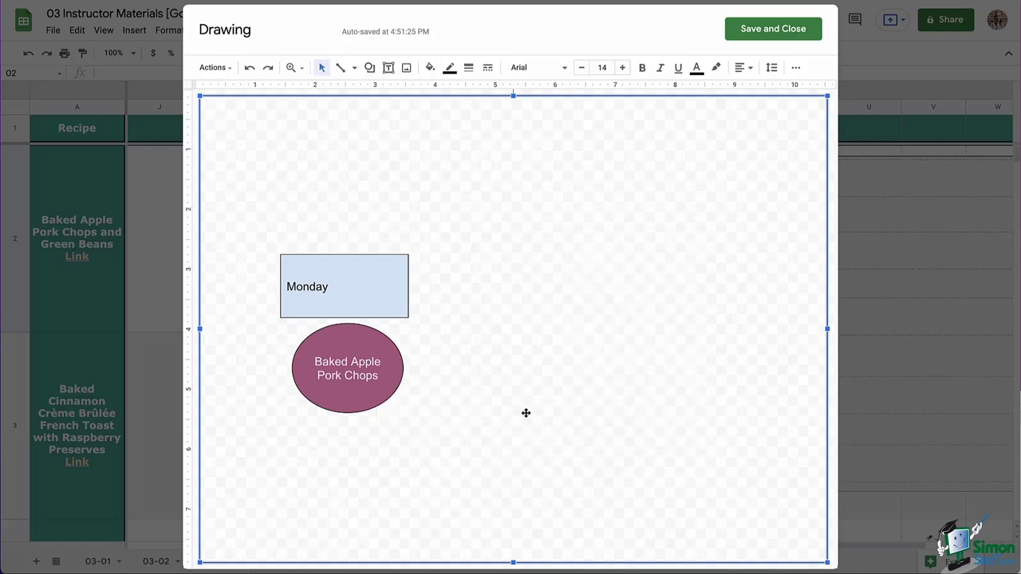
left_click(361, 291)
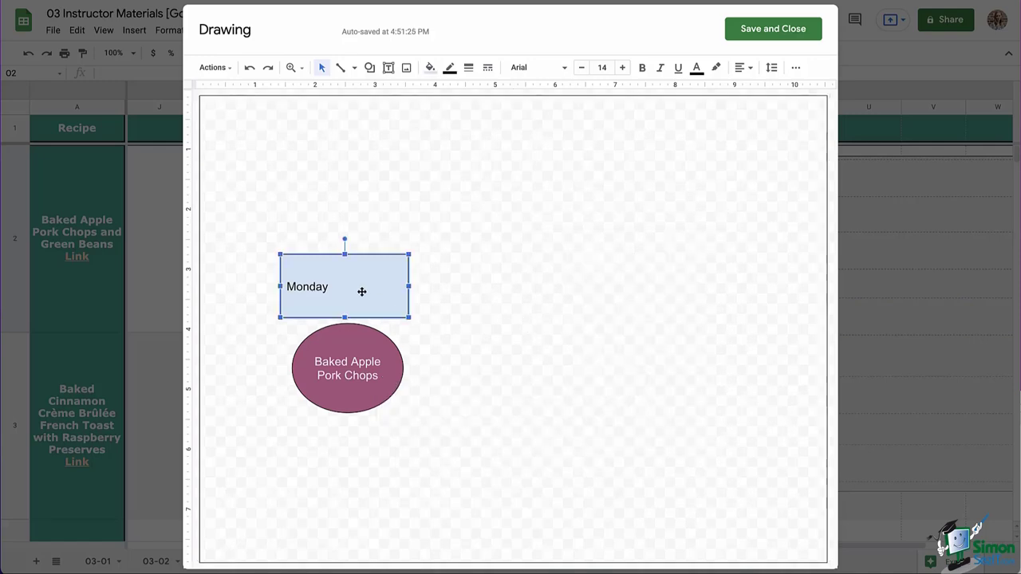
- Save the framed drawing and shrink it on the sheet to span columns K through P across rows 2 and 3
right_click(549, 263)
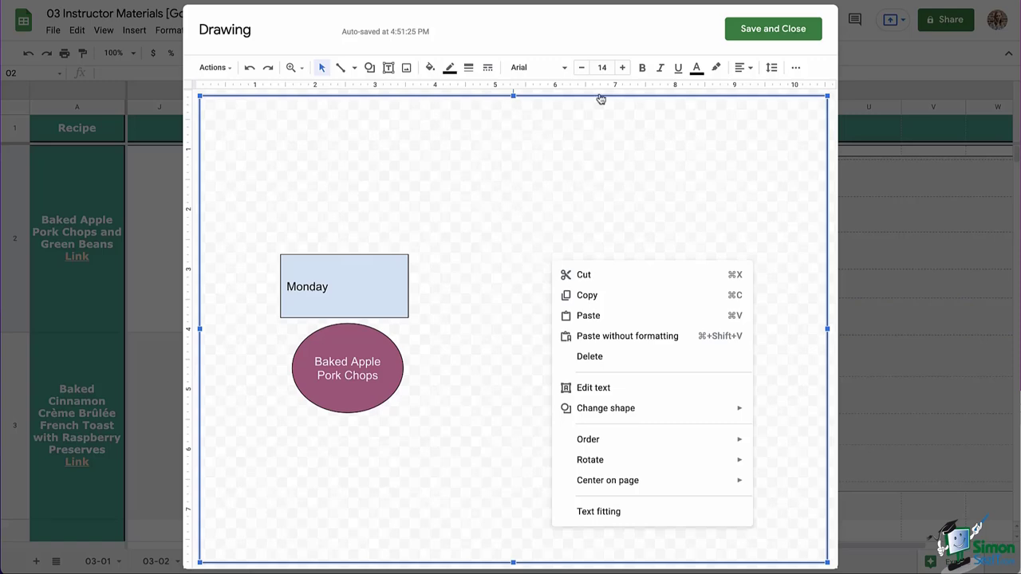
left_click(773, 32)
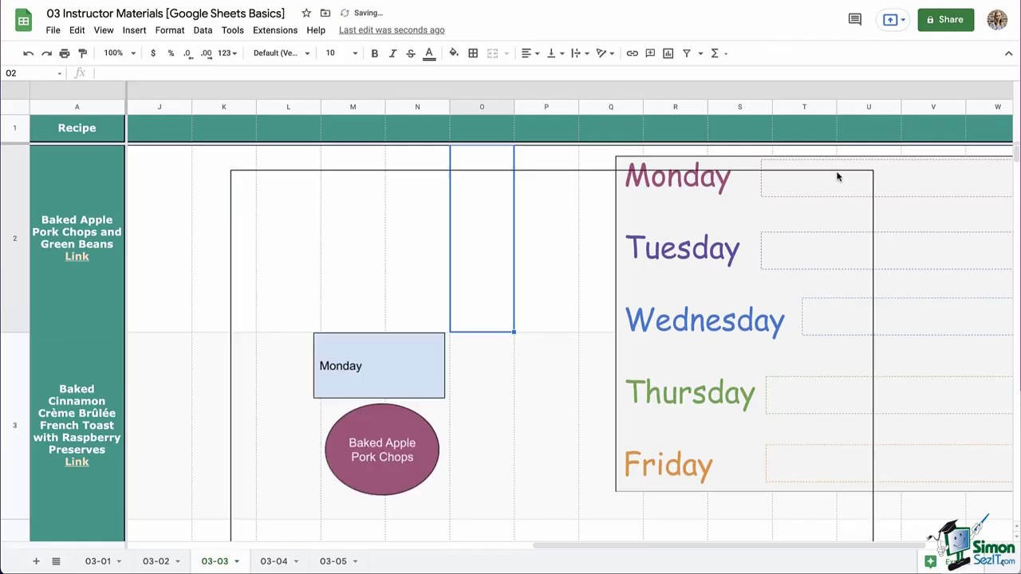
left_click(345, 237)
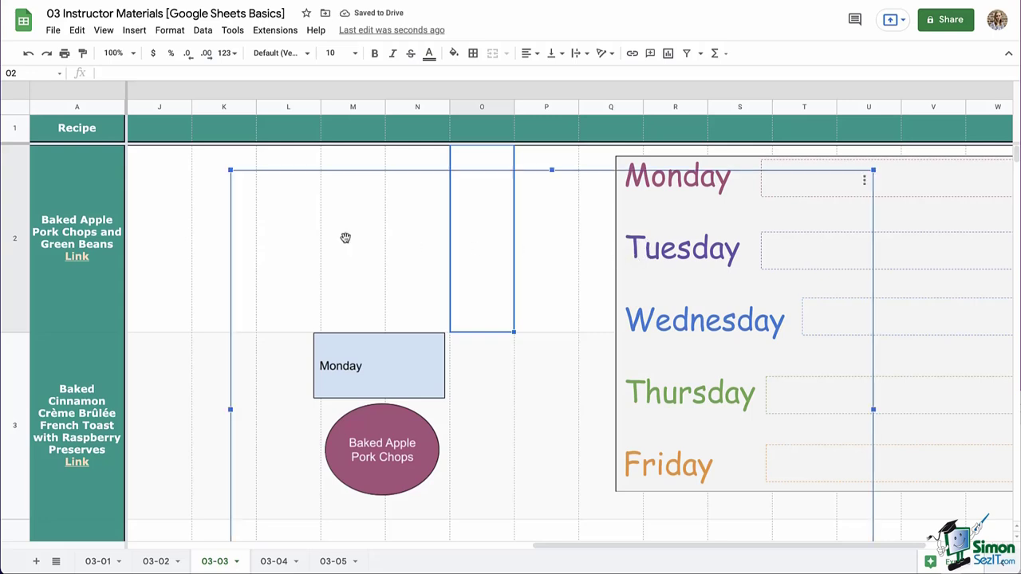
mouse_move(230, 170)
left_mouse_down()
mouse_move(483, 360)
mouse_move(465, 390)
mouse_move(288, 290)
left_mouse_up()
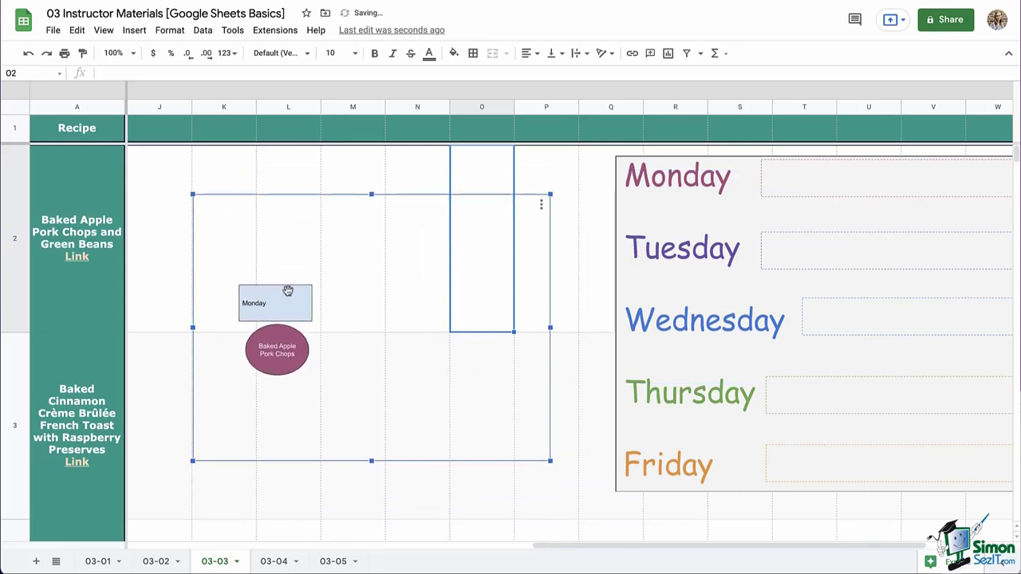
left_click(526, 490)
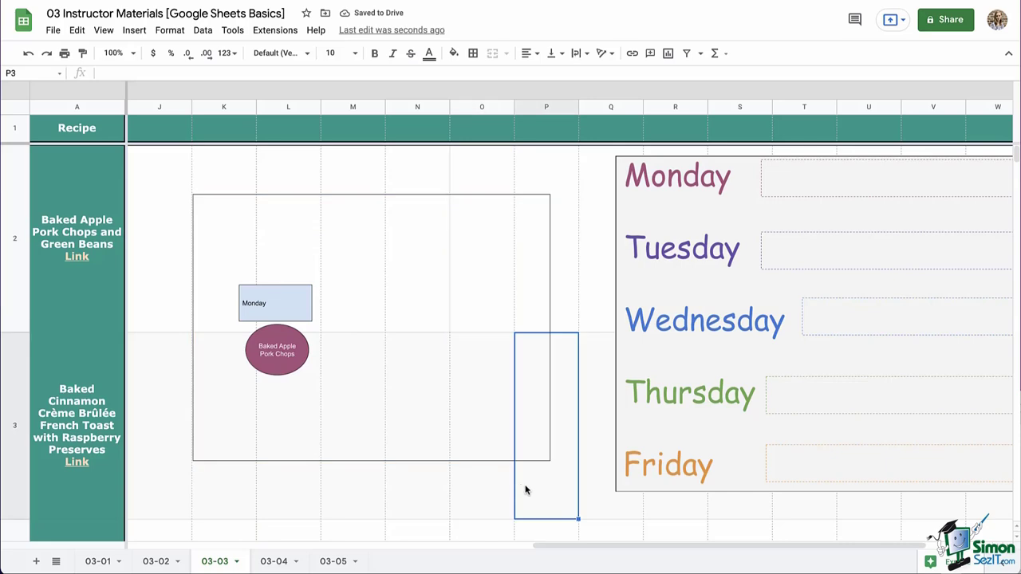
left_click(599, 499)
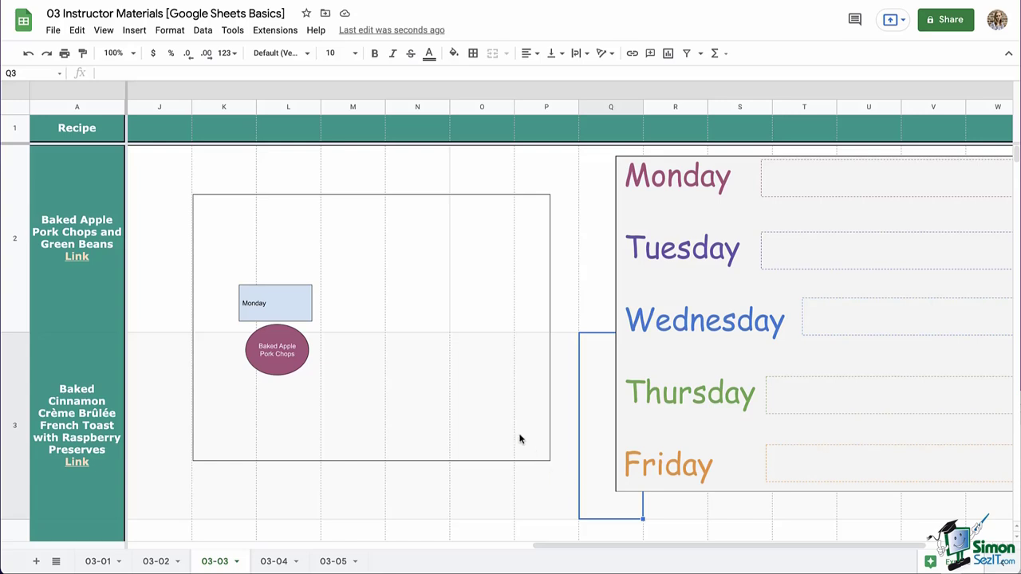
- Open the drawing for editing and delete the large frame and the Monday rectangle, keeping only the ellipse
left_click(454, 386)
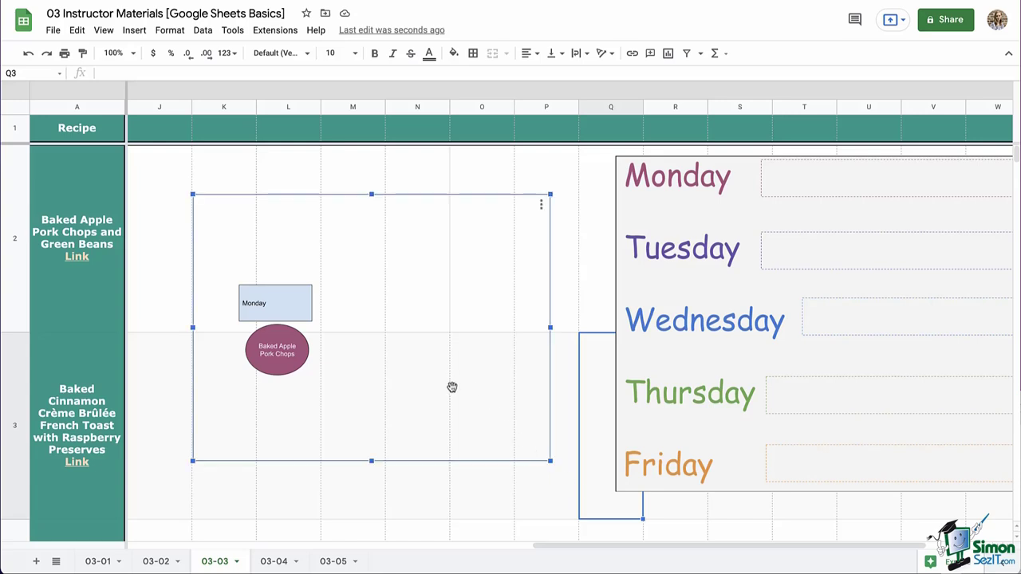
left_click(541, 205)
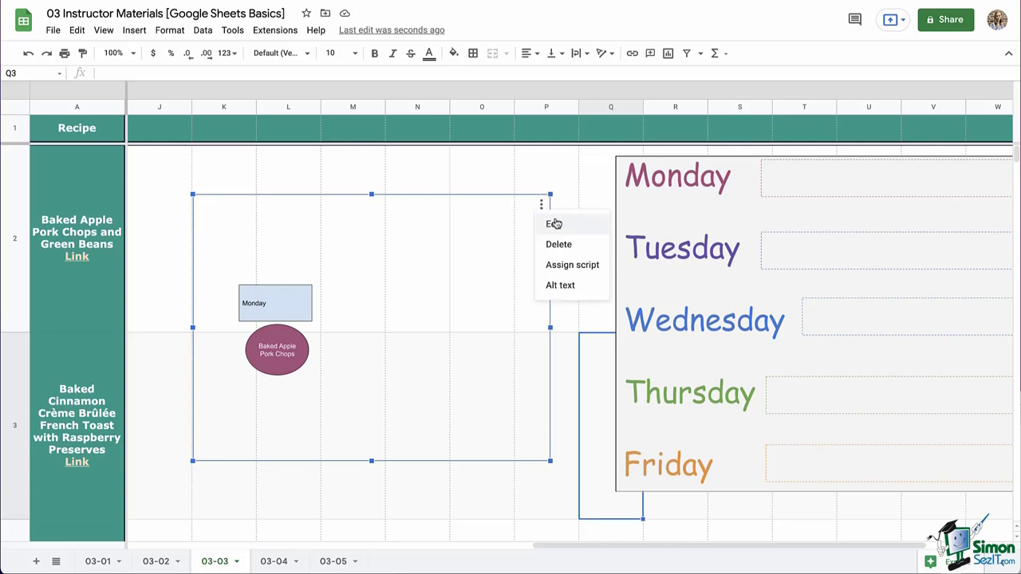
left_click(554, 224)
left_click(359, 290)
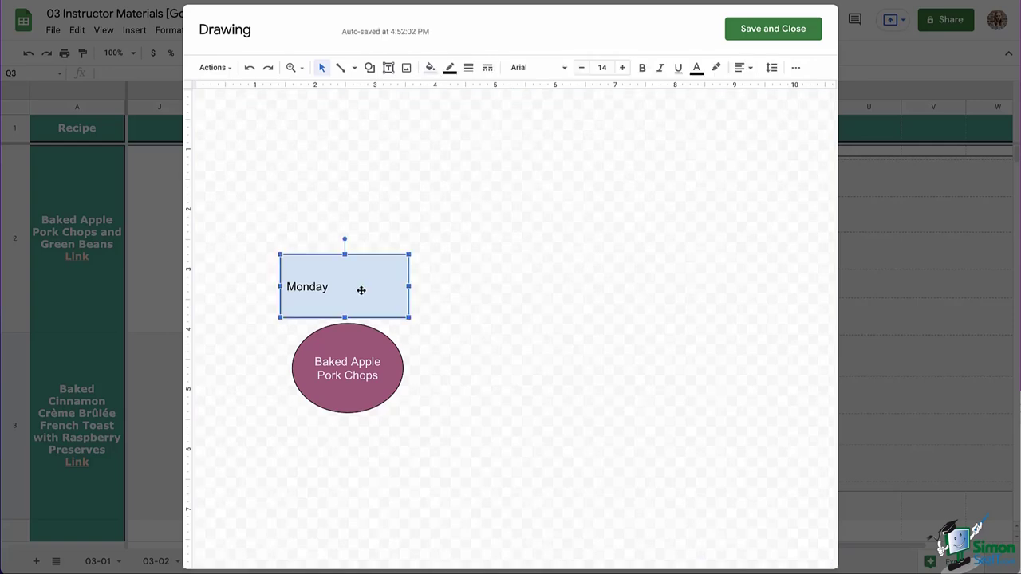
key("Delete")
- Move and enlarge the ellipse to about 8.1 by 7 ruler units and increase its text size to 57
left_click_drag(330, 349, 271, 150)
left_click_drag(344, 213, 720, 542)
left_click(623, 68)
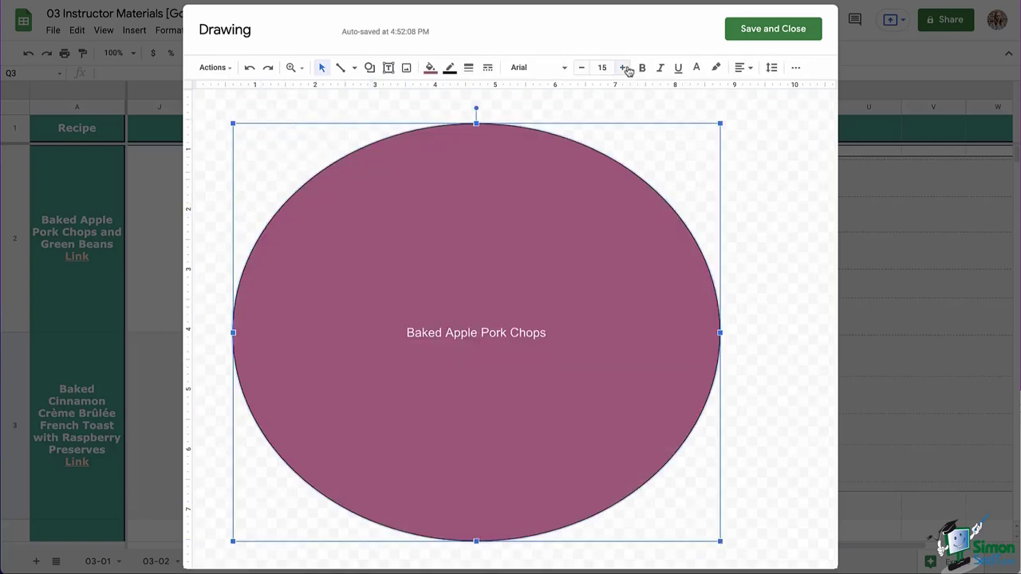
left_click(623, 67)
left_click(623, 68)
left_click(623, 68)
left_click(623, 68)
left_click(622, 68)
left_click(623, 68)
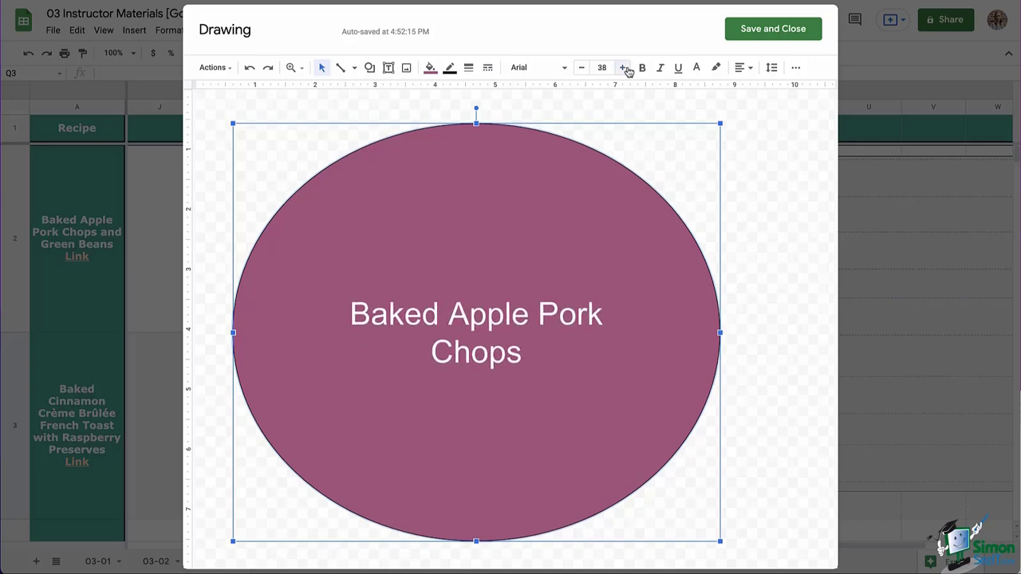
left_click(623, 68)
left_click(623, 68)
left_click(623, 68)
left_click(623, 68)
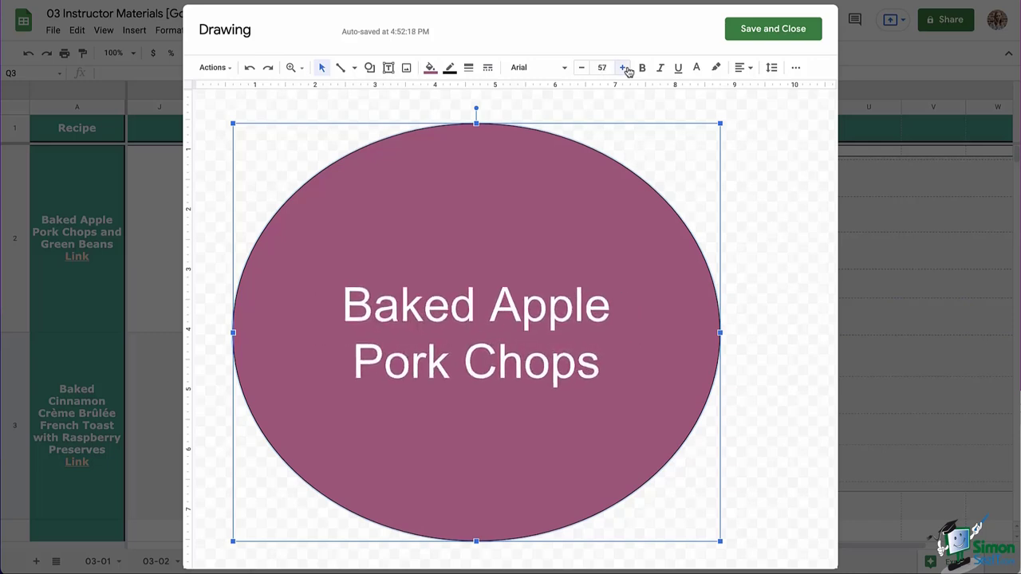
- Increase the ellipse's text size to 62 and give its outline an 8 px dashed line
left_click(623, 68)
left_click(468, 68)
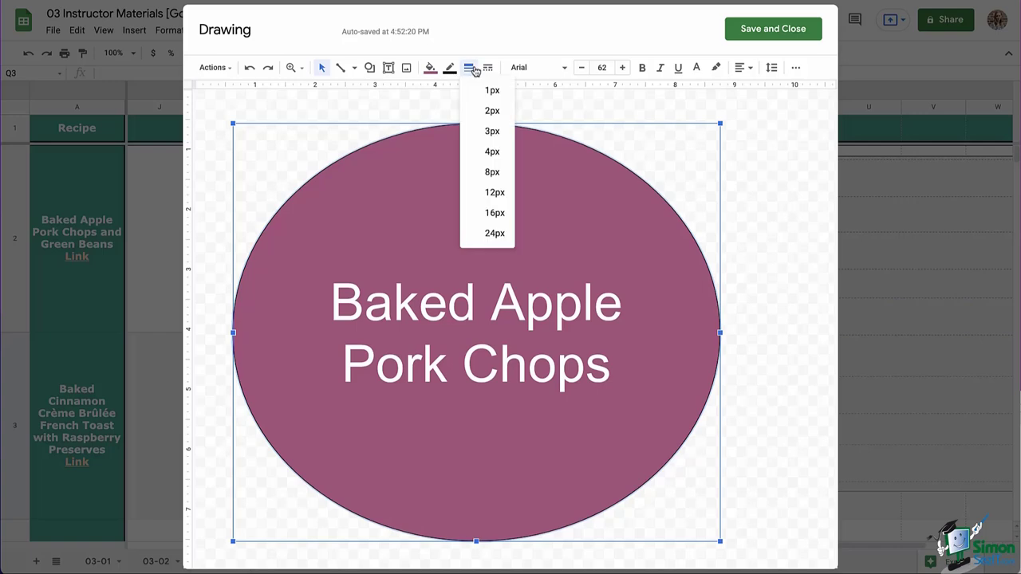
left_click(506, 172)
left_click(487, 67)
left_click(527, 131)
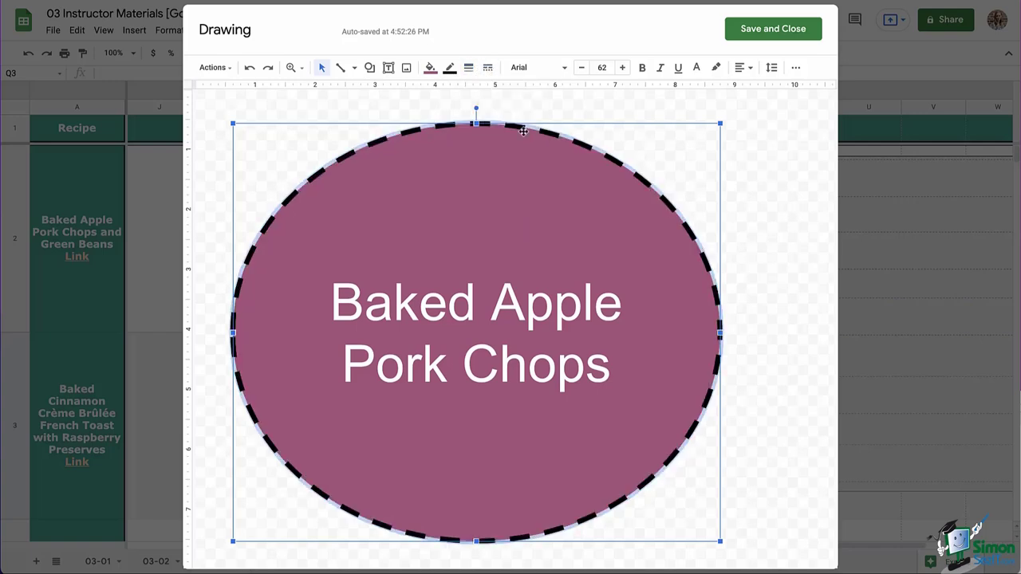
left_click(742, 157)
- Save the drawing, shrink it to fit row 2 across columns K to M, and narrow it into a circle
left_click(772, 29)
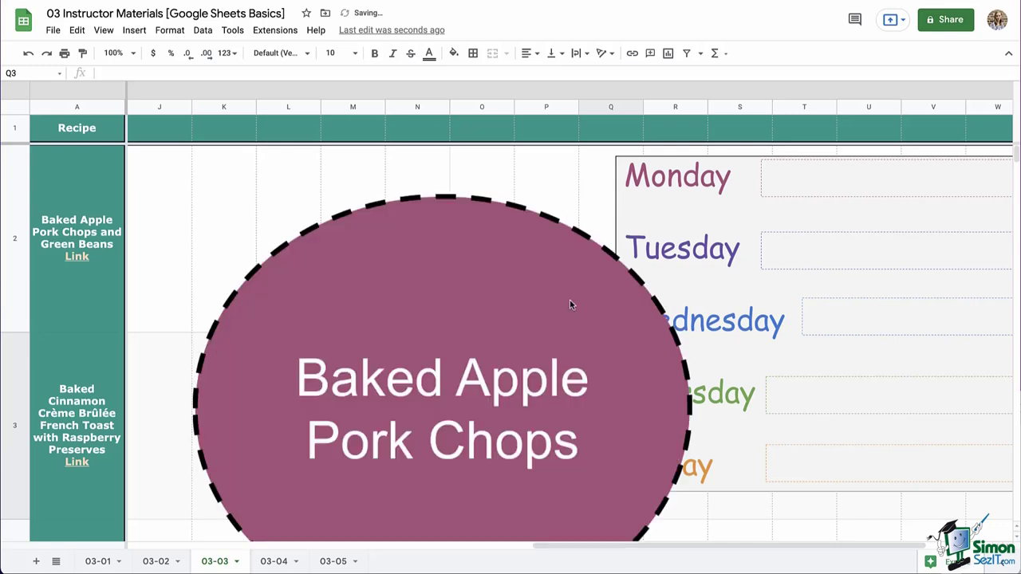
left_click(574, 299)
mouse_move(694, 195)
left_mouse_down()
mouse_move(347, 444)
mouse_move(364, 176)
left_mouse_up()
left_click_drag(457, 380, 327, 314)
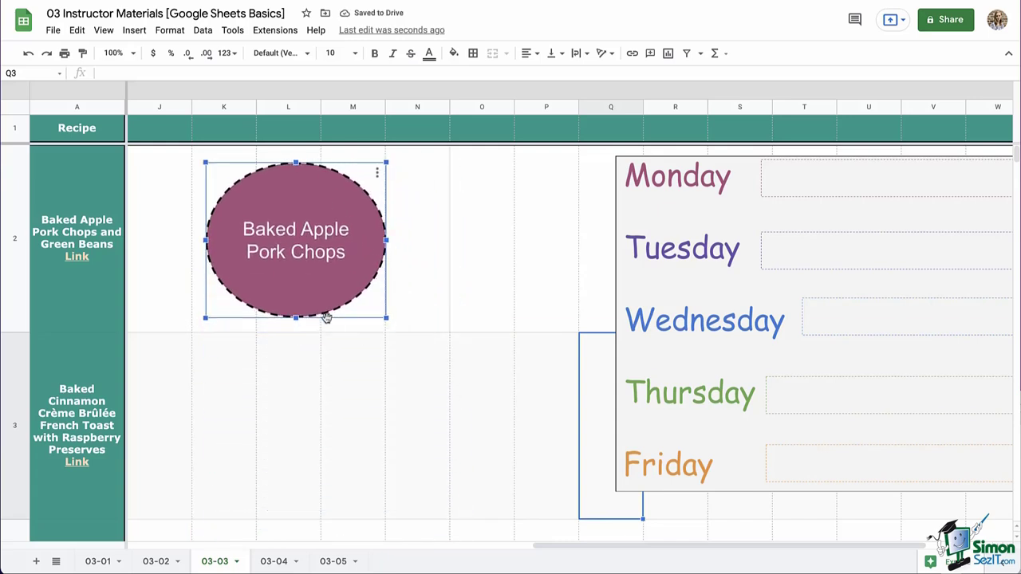
left_click(403, 293)
left_click(295, 251)
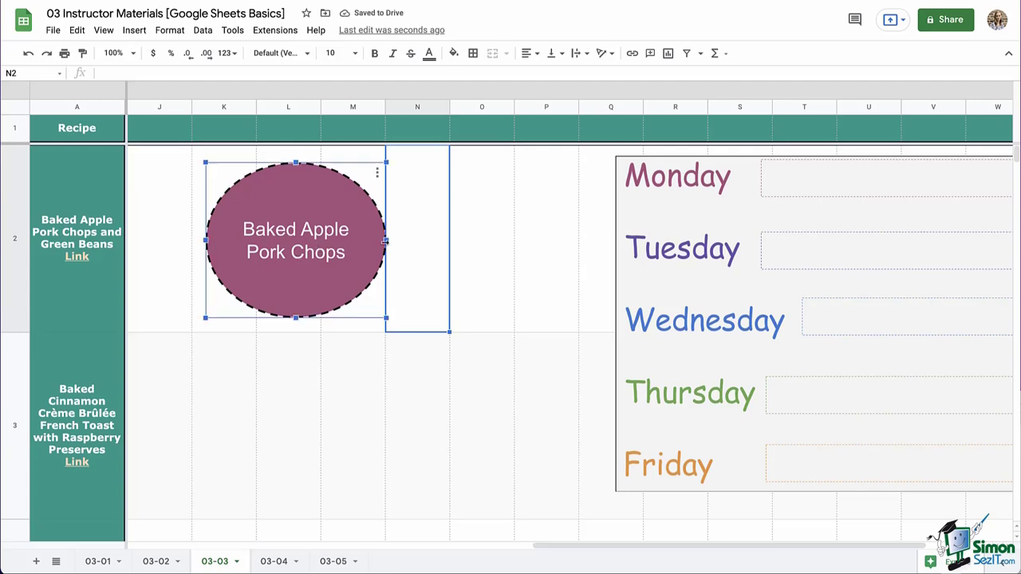
mouse_move(385, 240)
left_mouse_down()
mouse_move(333, 243)
mouse_move(362, 243)
left_mouse_up()
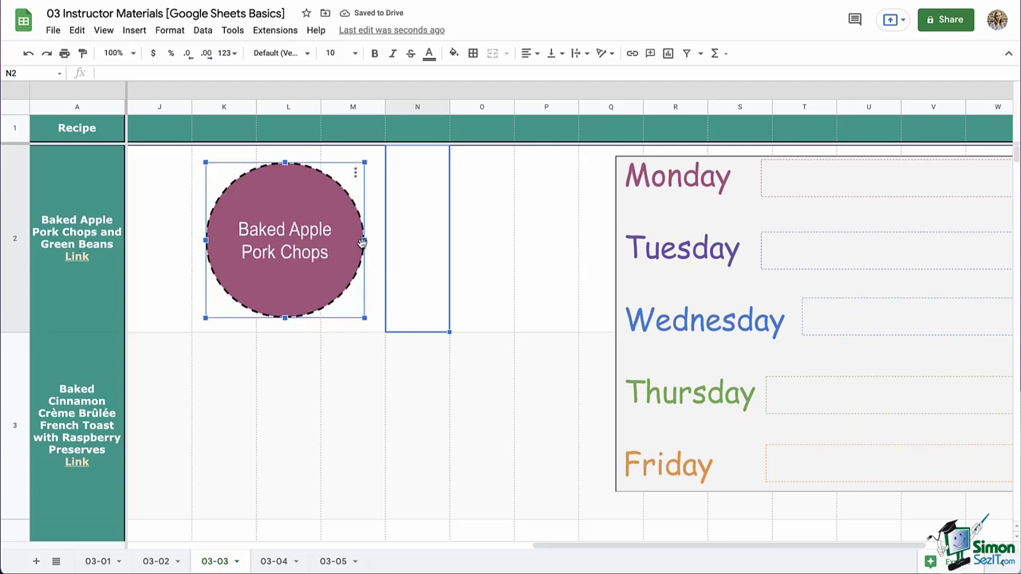
left_click(399, 273)
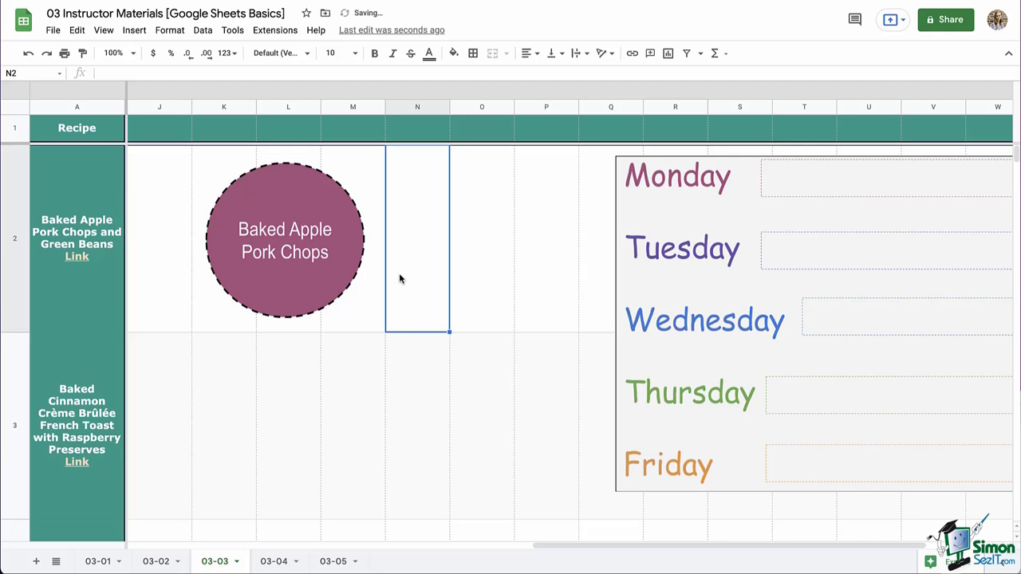
- Reopen the circle drawing for editing and delete the ellipse from it
left_click(279, 238)
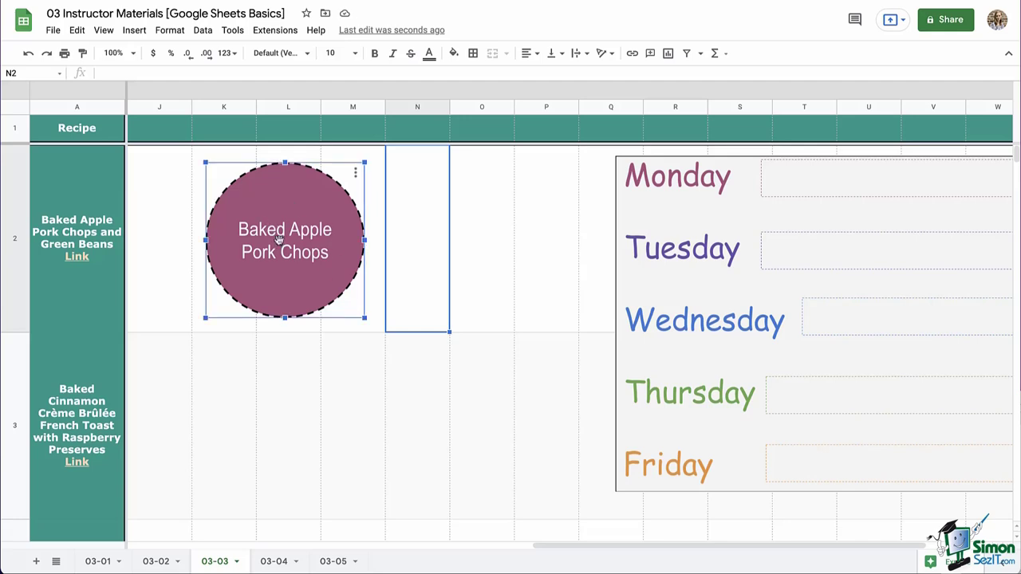
double_click(279, 239)
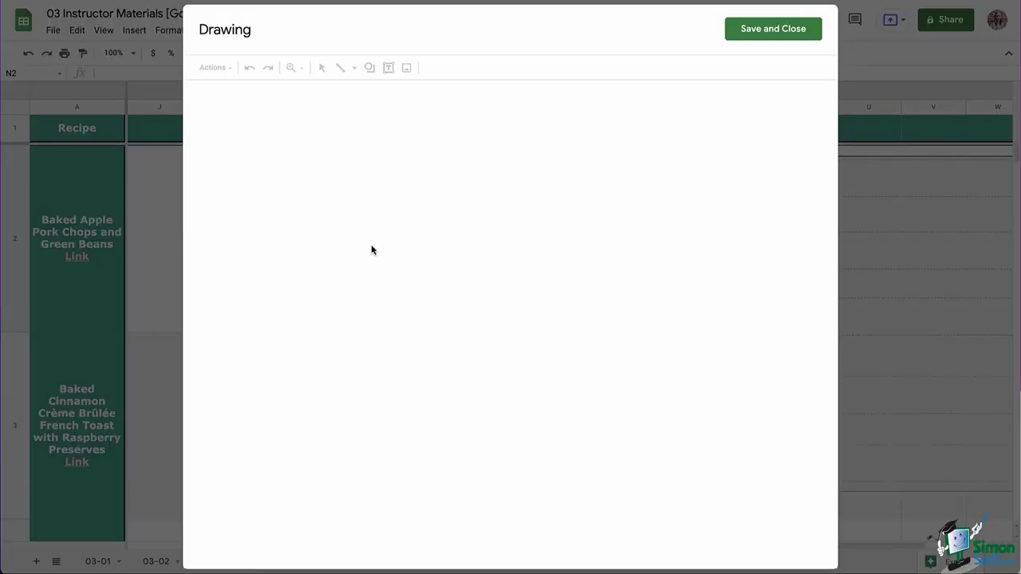
left_click(485, 244)
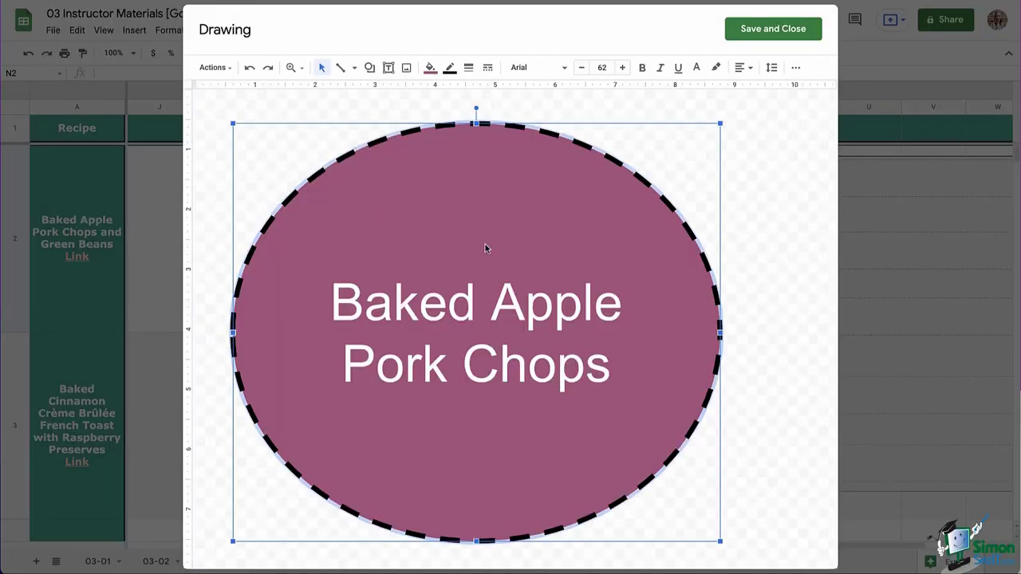
key("Delete")
- Insert word art reading "Baked Apple Pork Chops" in the empty drawing
left_click(221, 70)
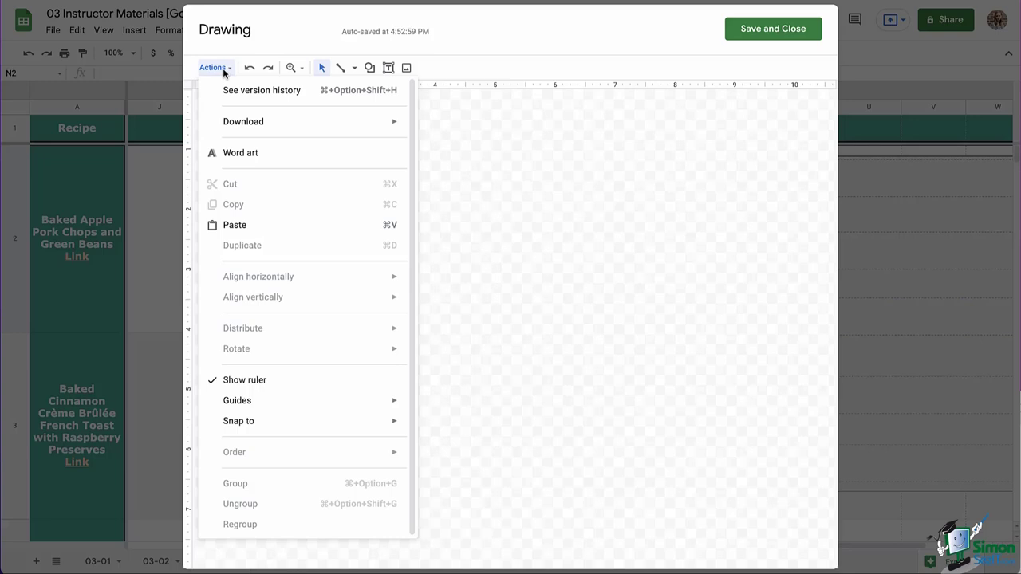
left_click(258, 166)
type("Baked Apple Pork")
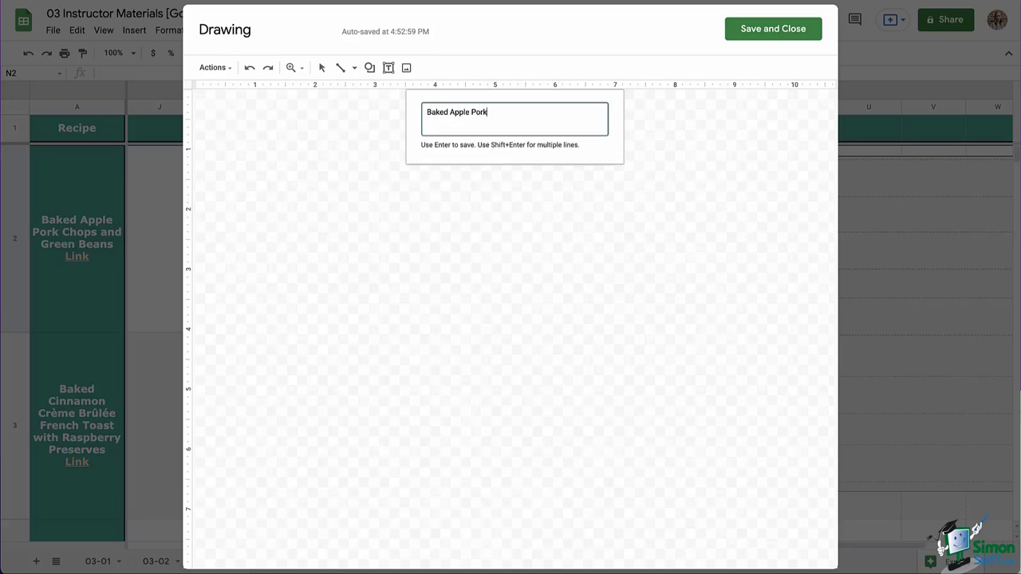
type(" Chops")
key("Return")
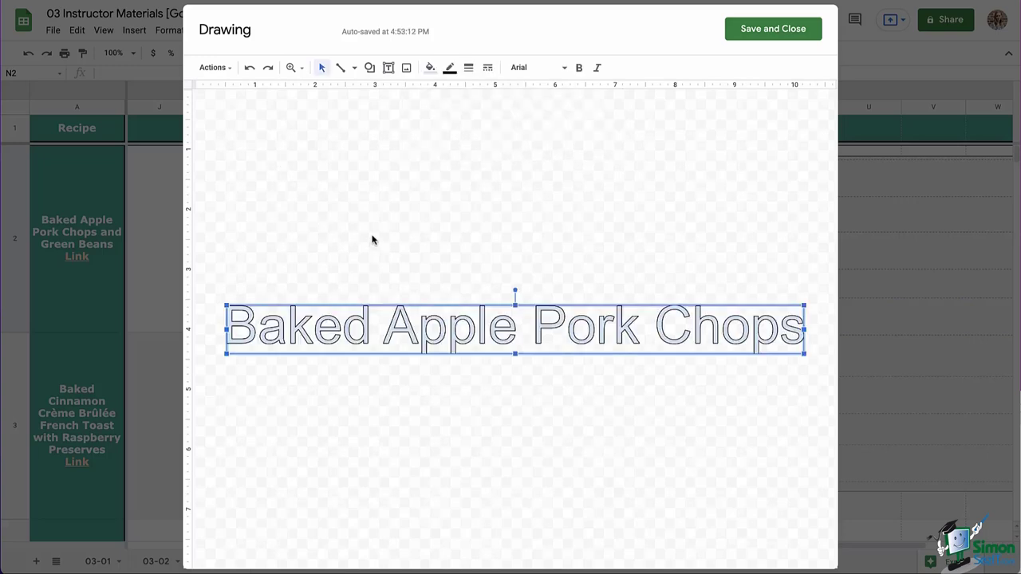
- Fill the word art with orange and colour its outline yellow
left_click(429, 69)
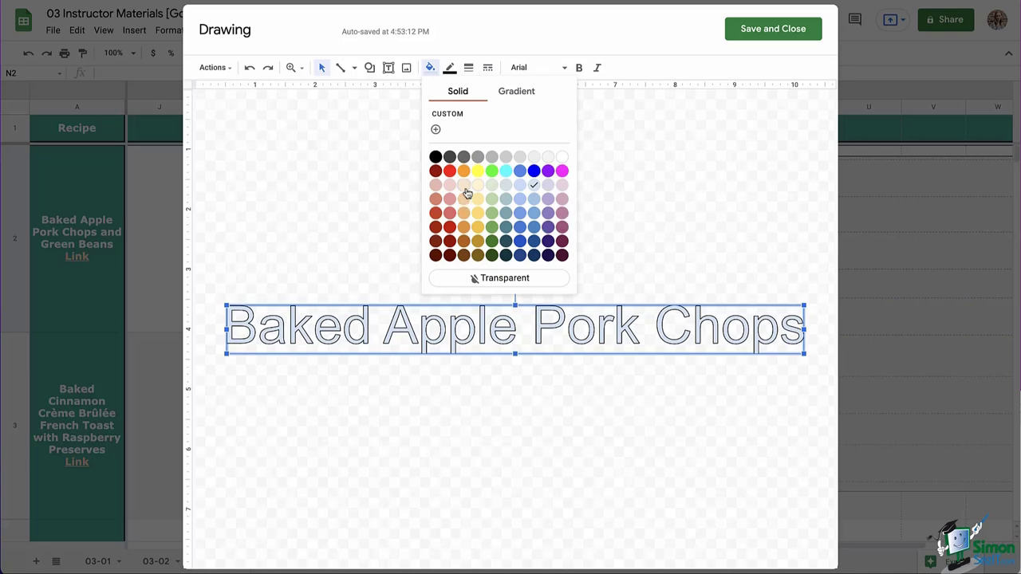
left_click(466, 227)
left_click(450, 69)
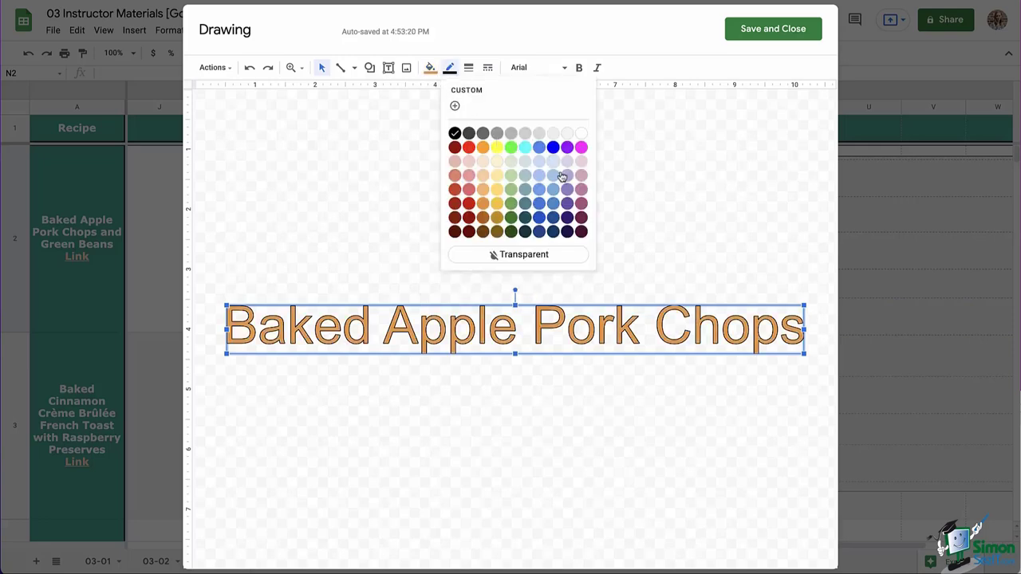
left_click(496, 146)
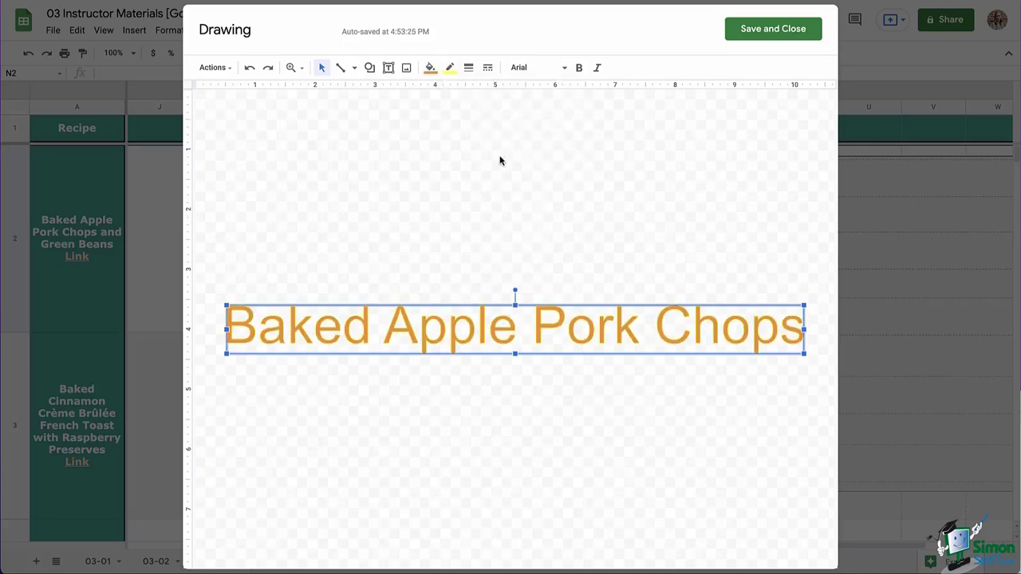
- Give the word art a 2 px dashed outline, then save and close the drawing
left_click(469, 69)
left_click(488, 110)
left_click(487, 68)
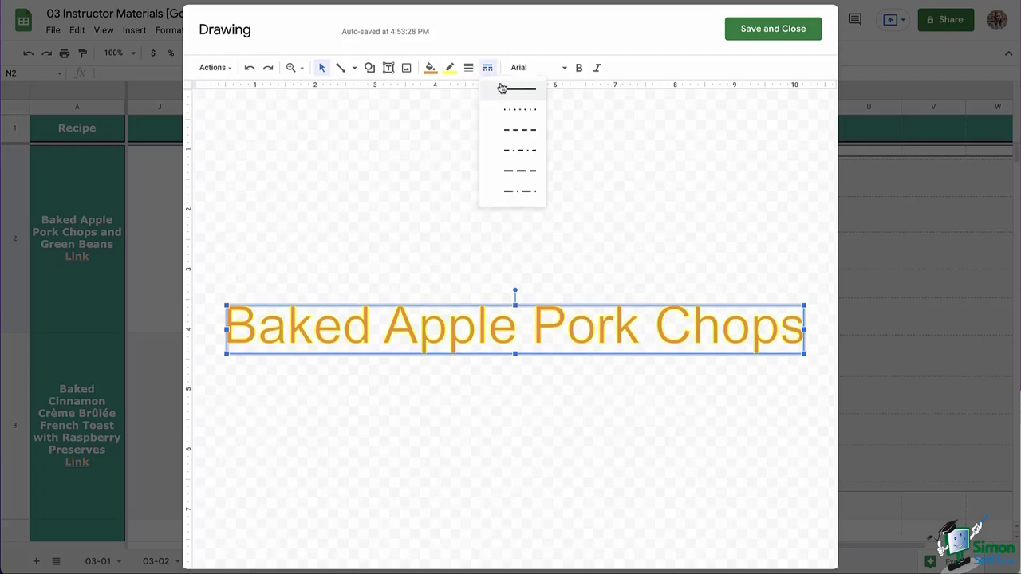
left_click(532, 130)
left_click(551, 157)
left_click(729, 36)
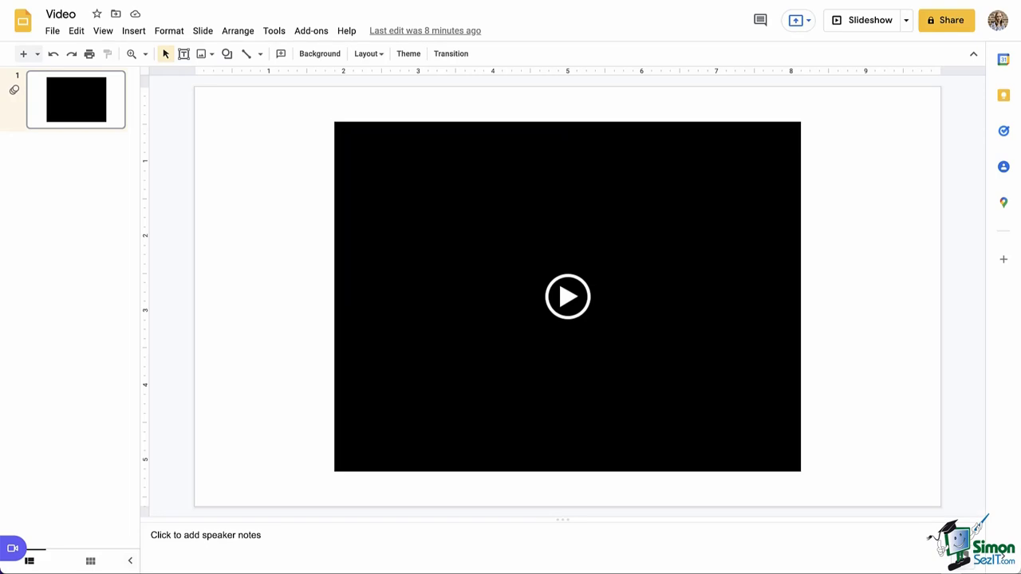
- Copy the video from the Google Slides presentation "Video" and paste it into the blank Google Drawings file
left_click(413, 188)
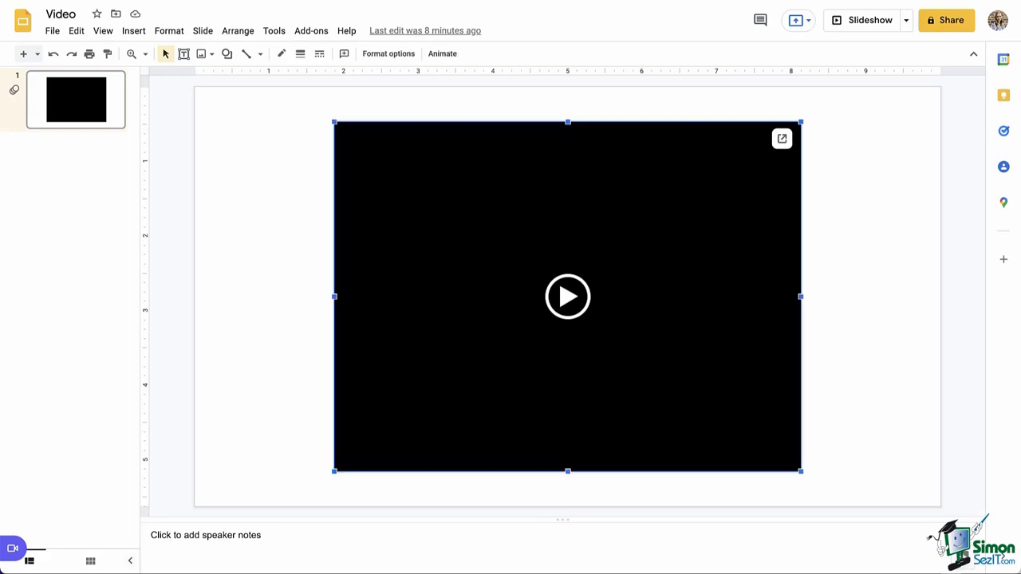
right_click(413, 187)
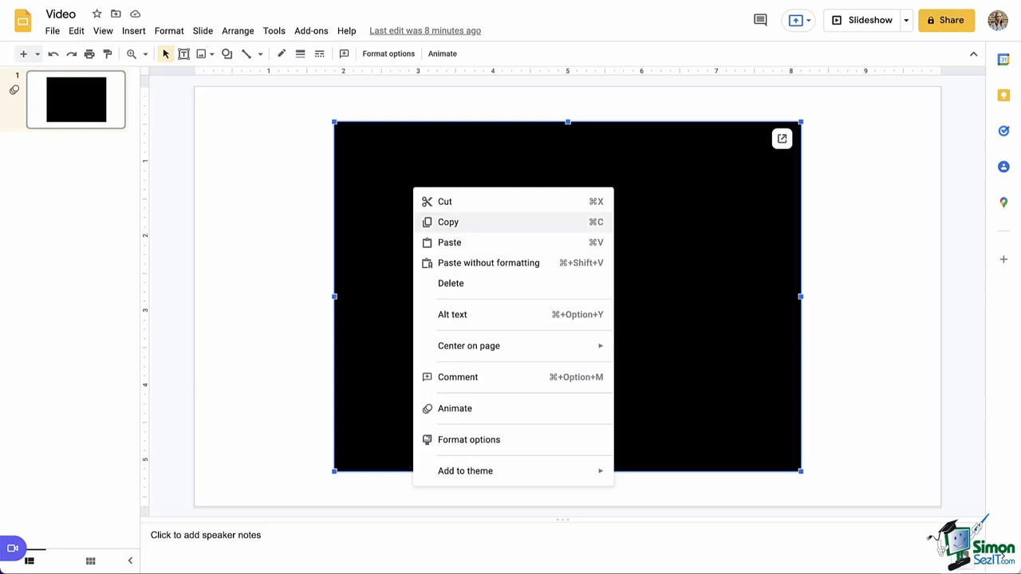
left_click(448, 222)
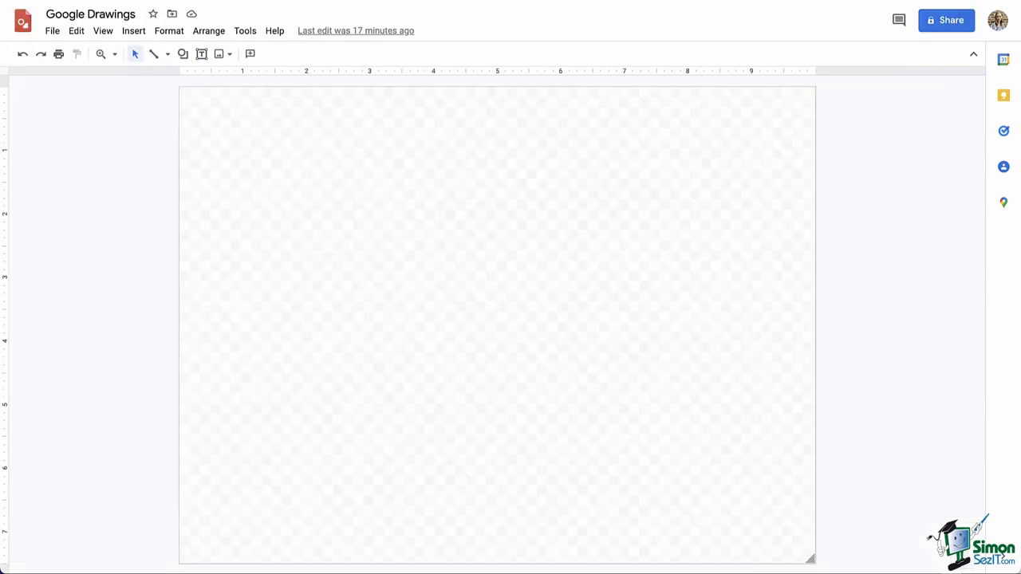
right_click(491, 204)
left_click(527, 254)
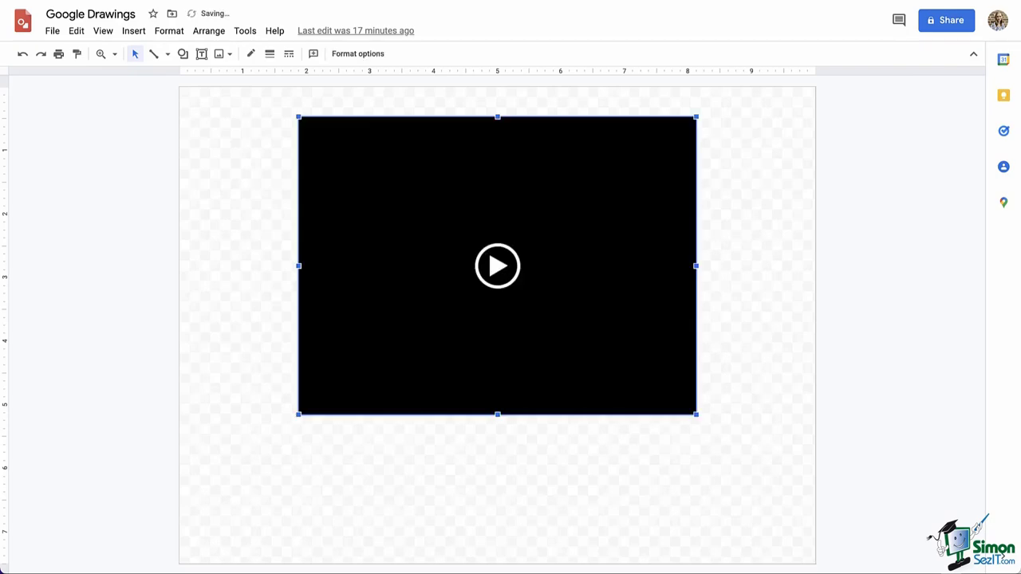
key("Escape")
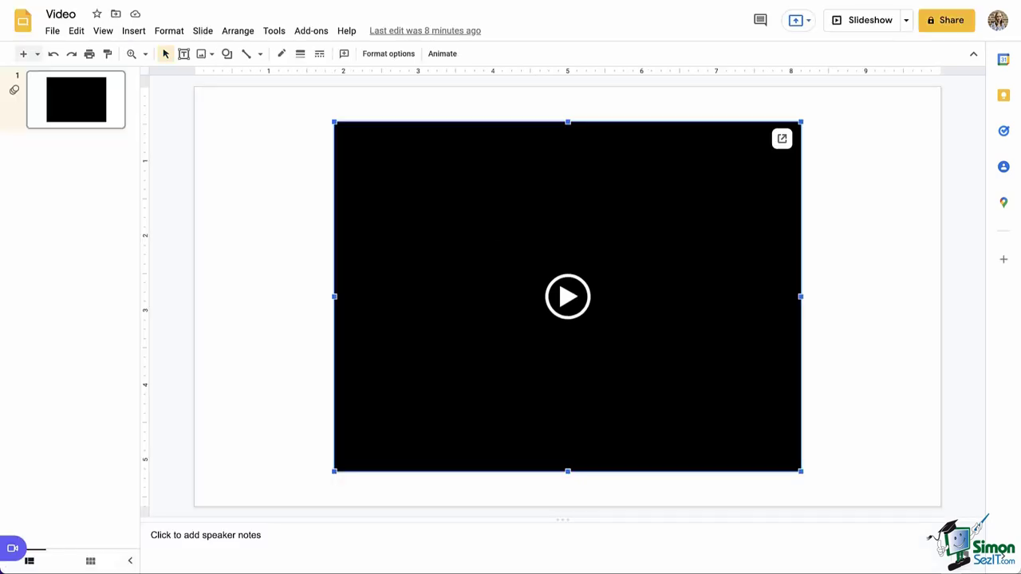
- Copy the video from Google Slides again and paste it into a new drawing on sheet 03-03 in Google Sheets
right_click(600, 169)
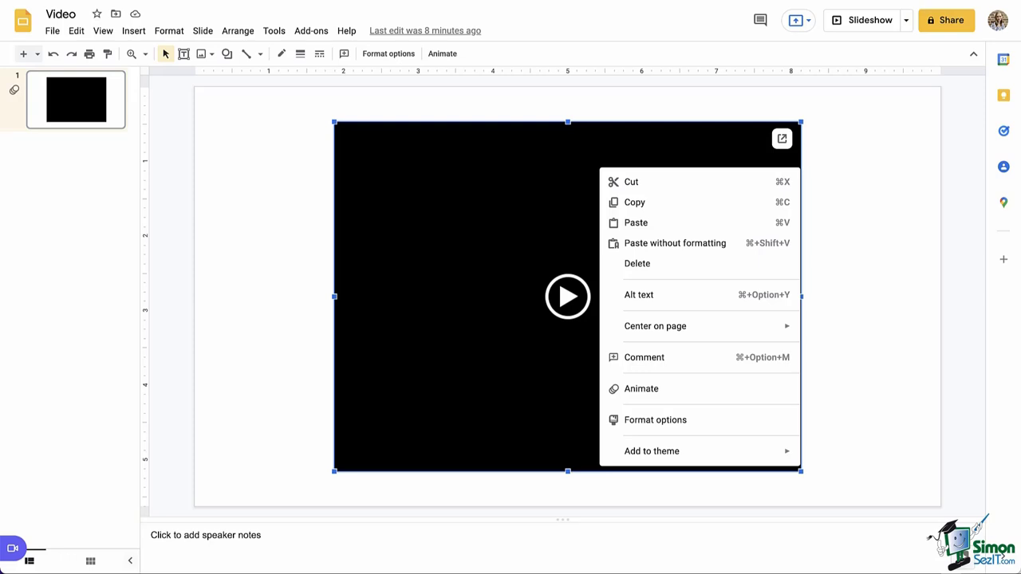
left_click(634, 201)
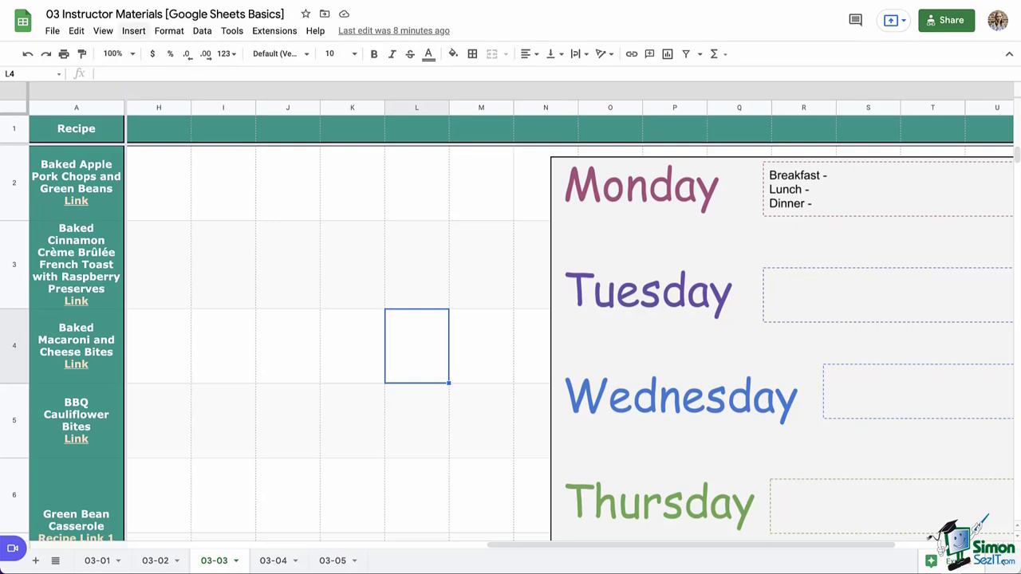
left_click(134, 30)
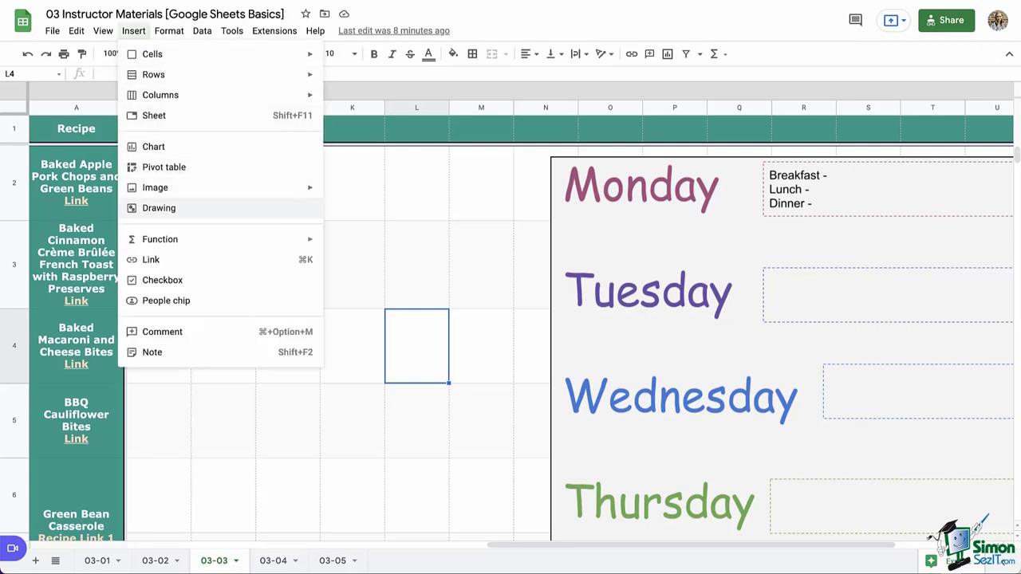
left_click(159, 207)
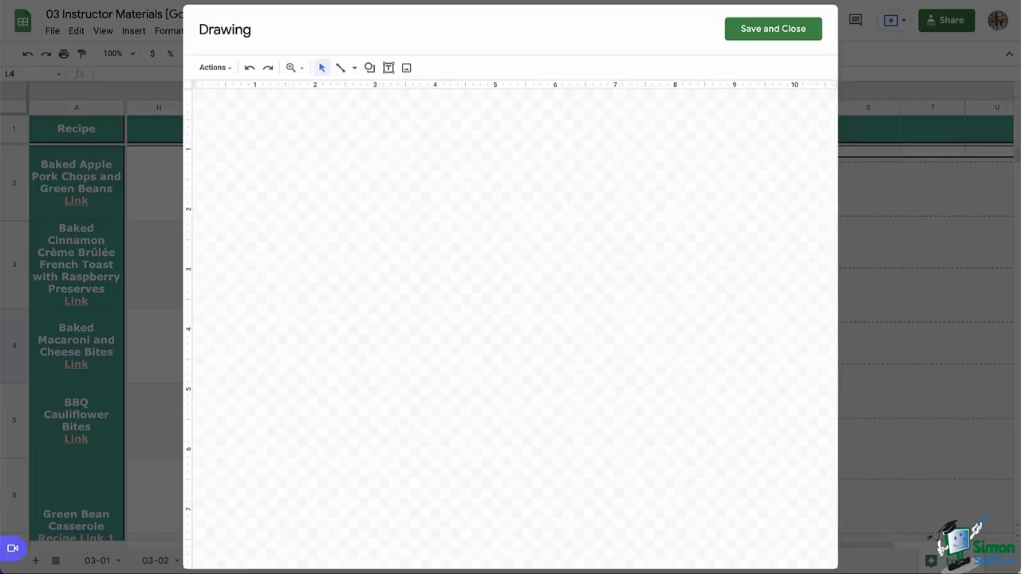
key("ctrl+v")
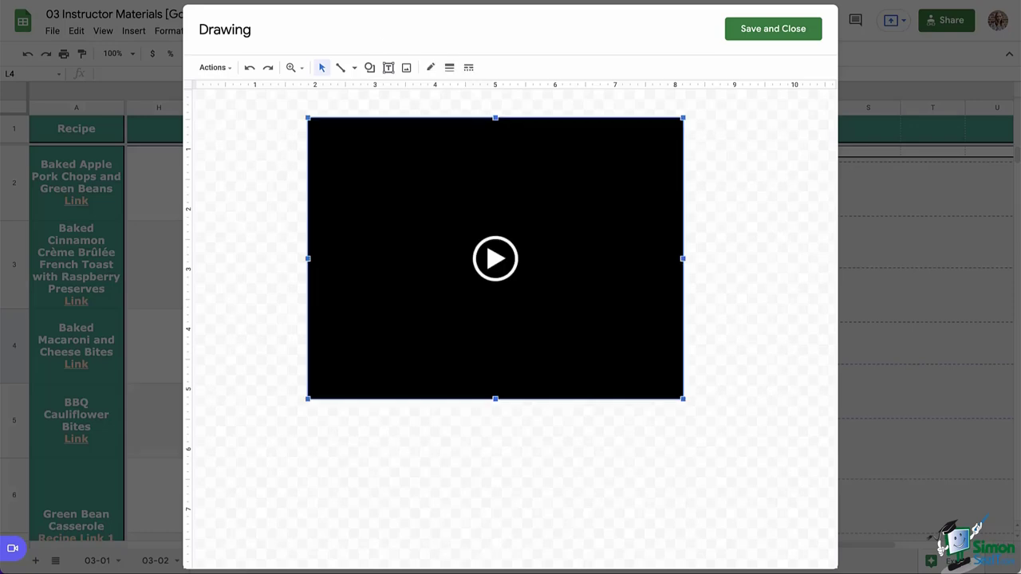
- Move and enlarge the video to fill the whole drawing canvas, then save and close the drawing
left_click_drag(495, 259, 382, 234)
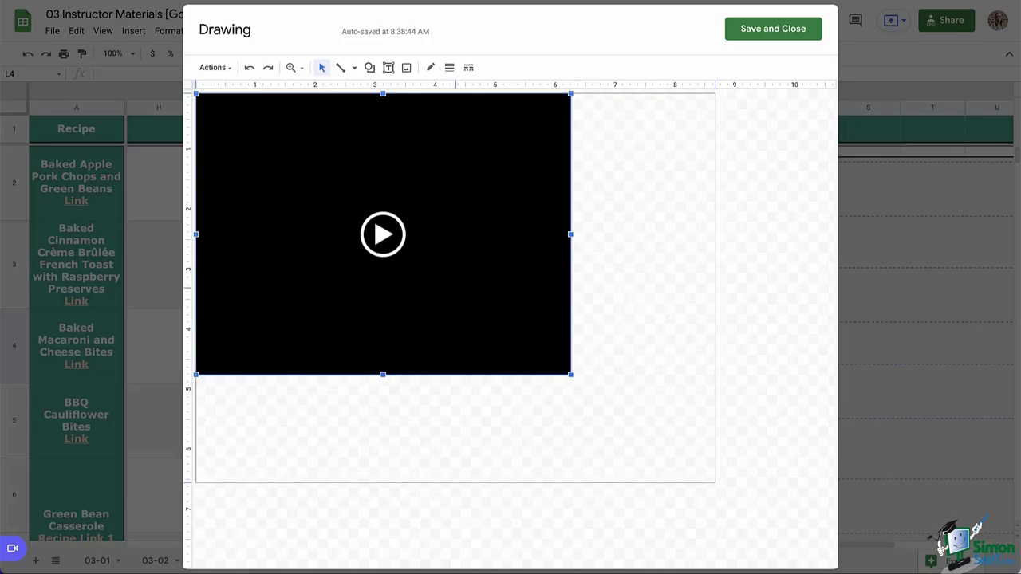
left_click_drag(570, 374, 825, 566)
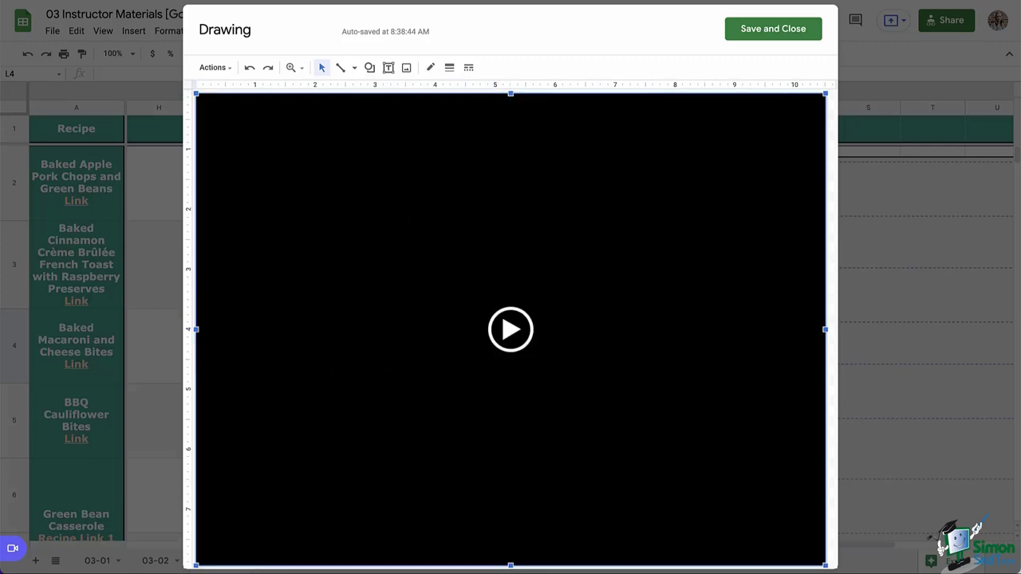
left_click(773, 28)
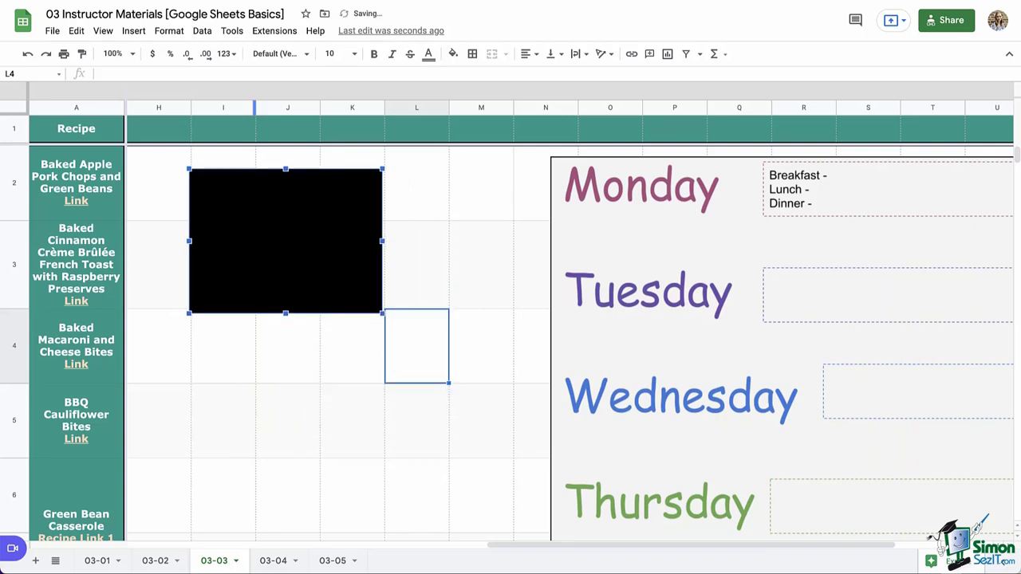
- Widen column I to nearly three times its width and enter the header "Video" in I1
left_click_drag(255, 107, 373, 107)
left_click(283, 128)
type("Video")
key("Return")
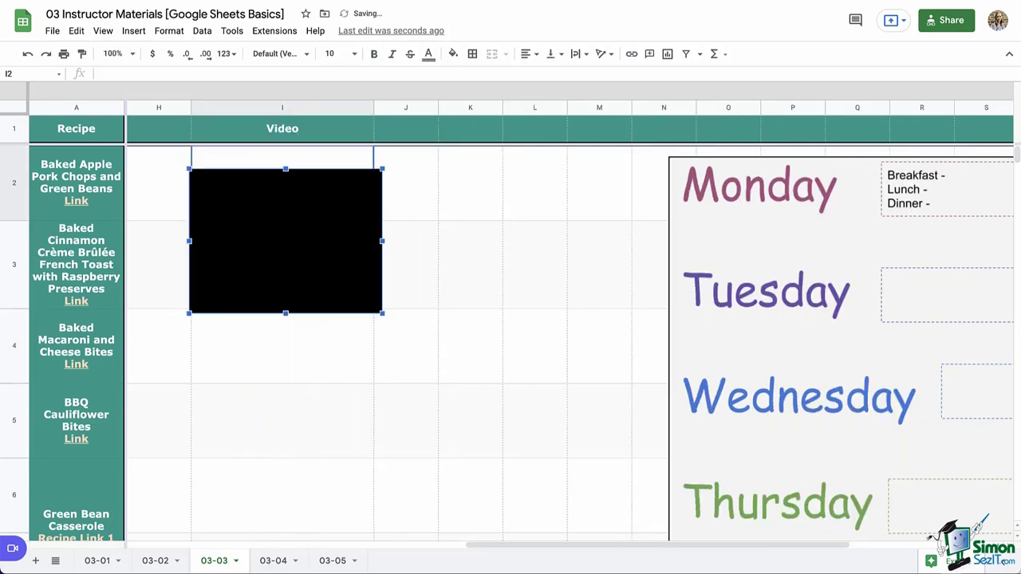
- Fit the video drawing inside cell I2 and open it for editing
left_click(282, 264)
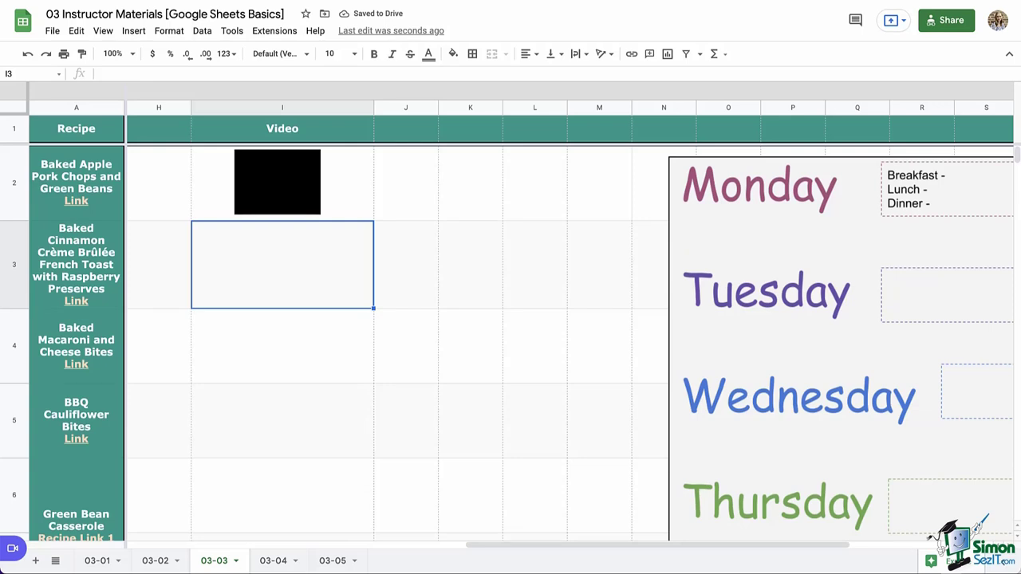
left_click(276, 182)
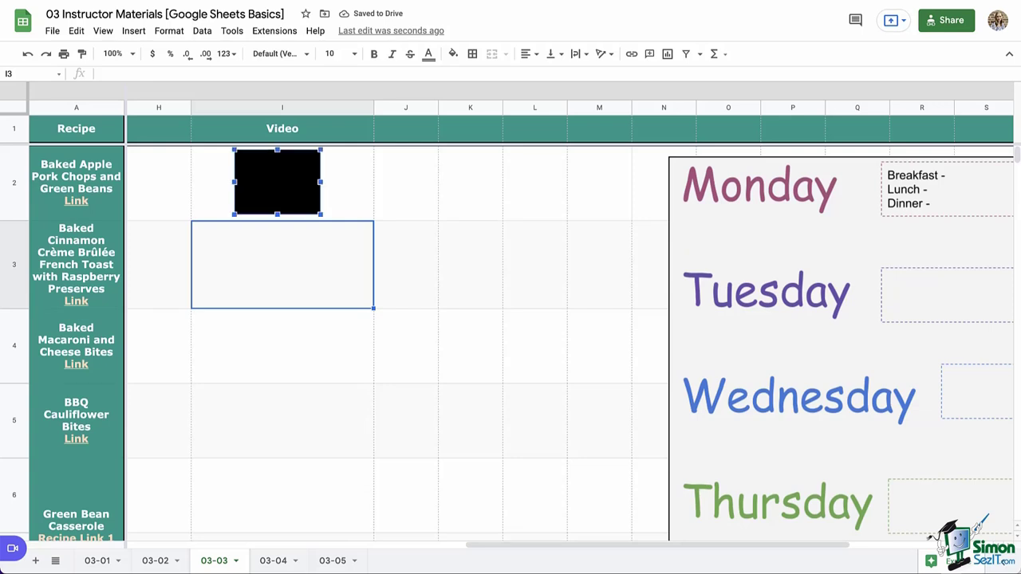
double_click(277, 182)
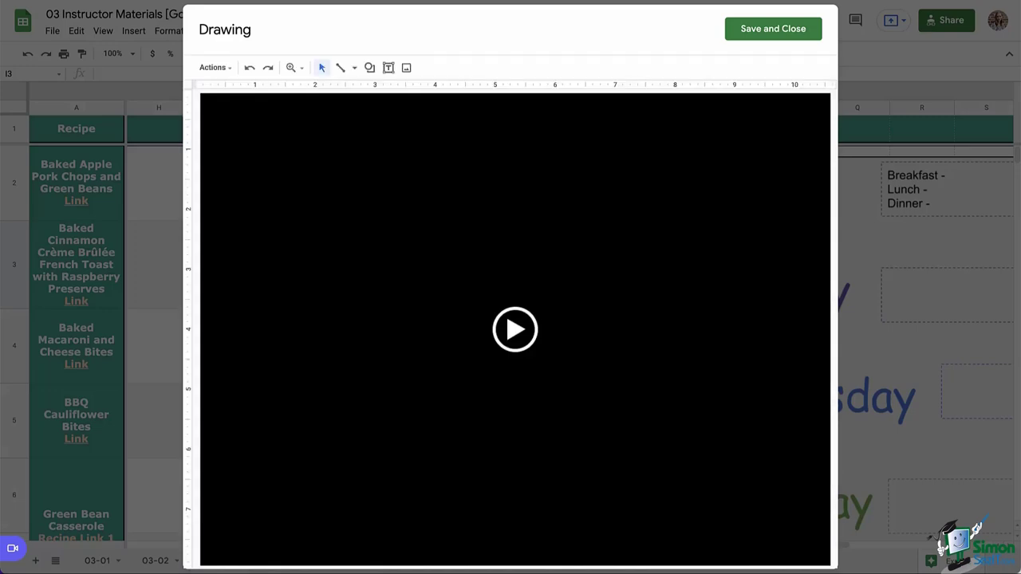
- Play the embedded recipe video inside the drawing, pause it after a few seconds, and save and close the drawing
left_click(514, 330)
left_click(514, 330)
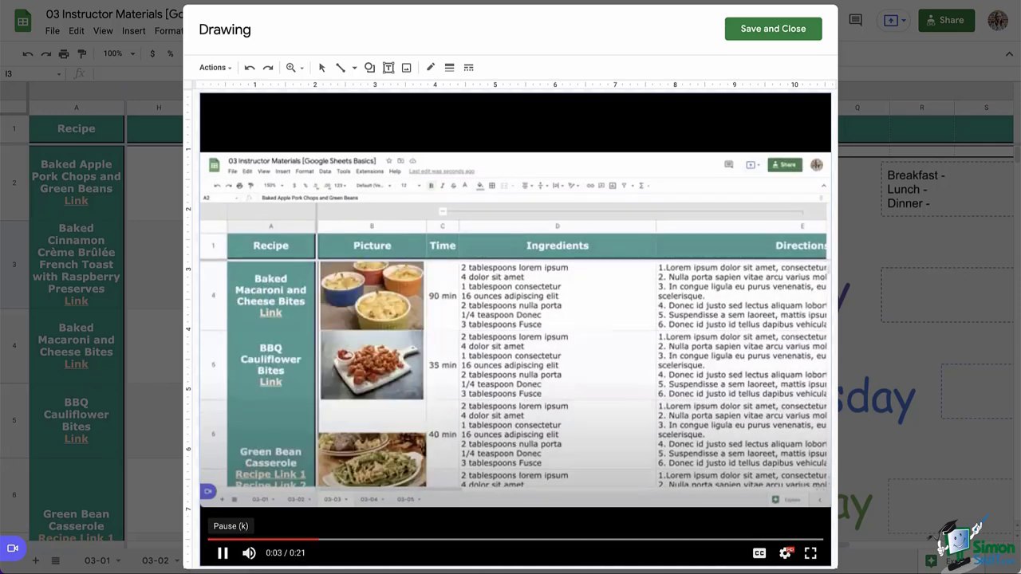
left_click(222, 553)
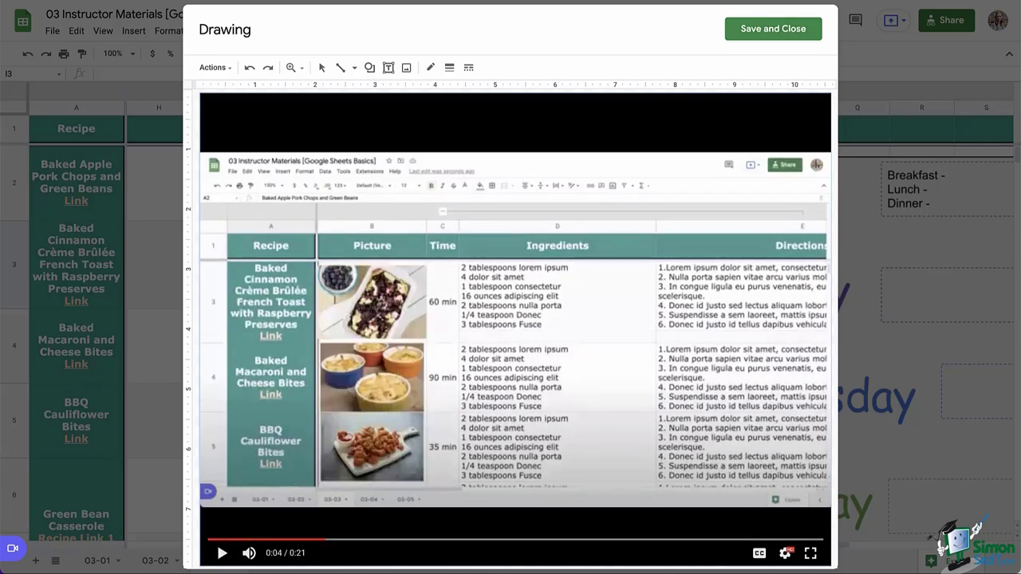
left_click(773, 29)
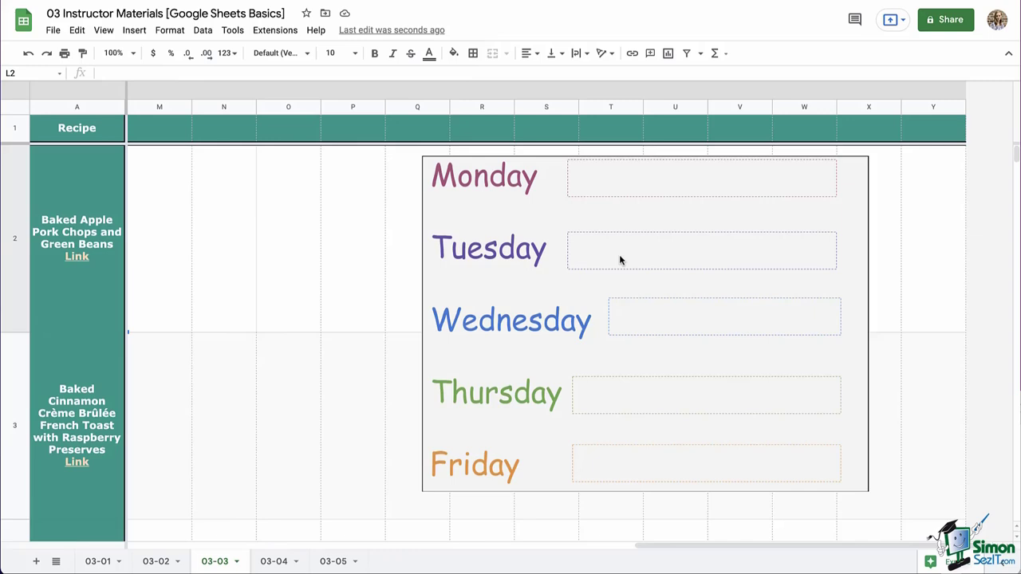
- Open the weekday planner drawing and enter "Chicken salad sandwich" in Monday's box and "Leftover baked apple pork chops" in Tuesday's box
left_click(620, 260)
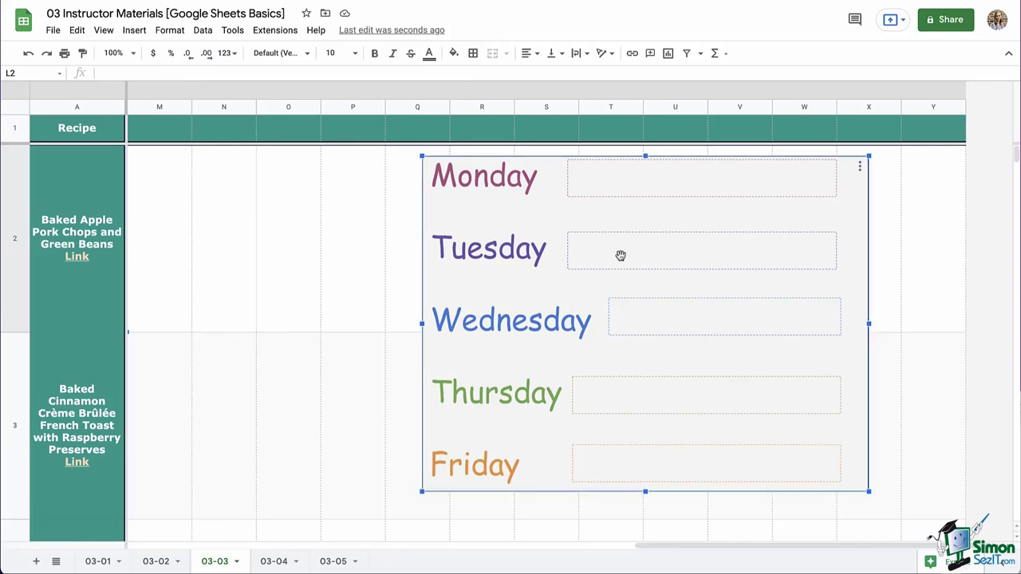
double_click(666, 255)
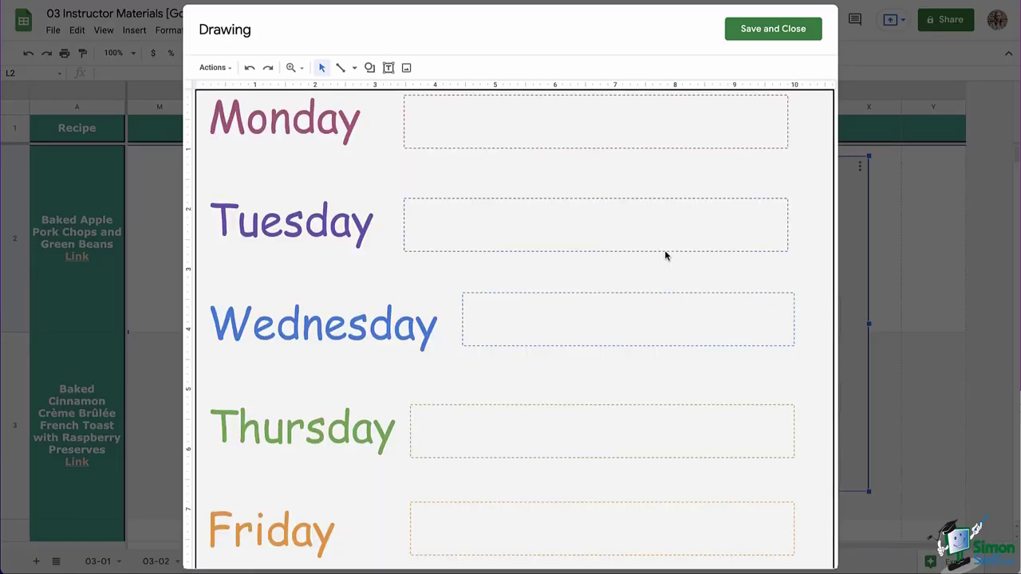
left_click(249, 118)
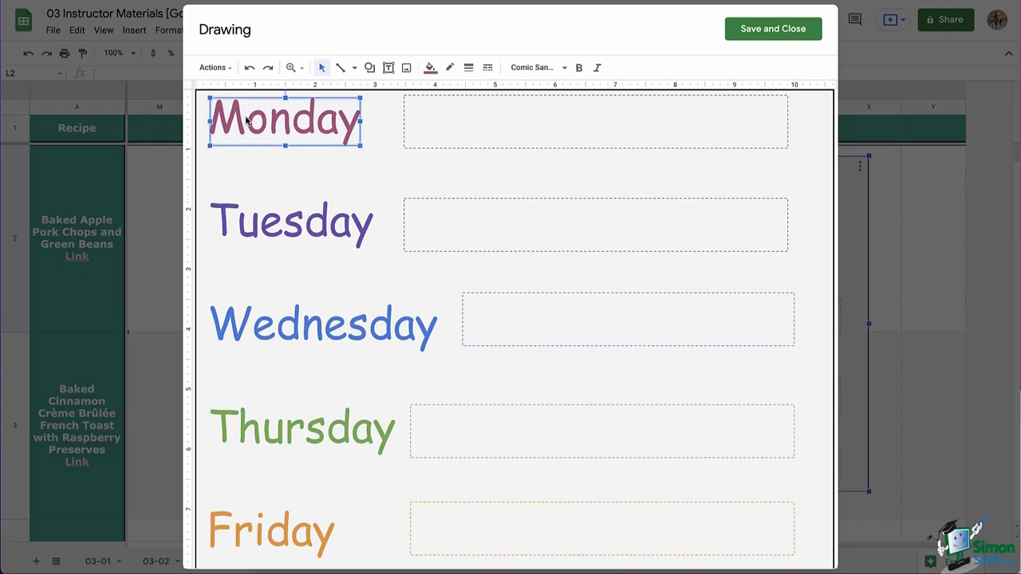
left_click(433, 127)
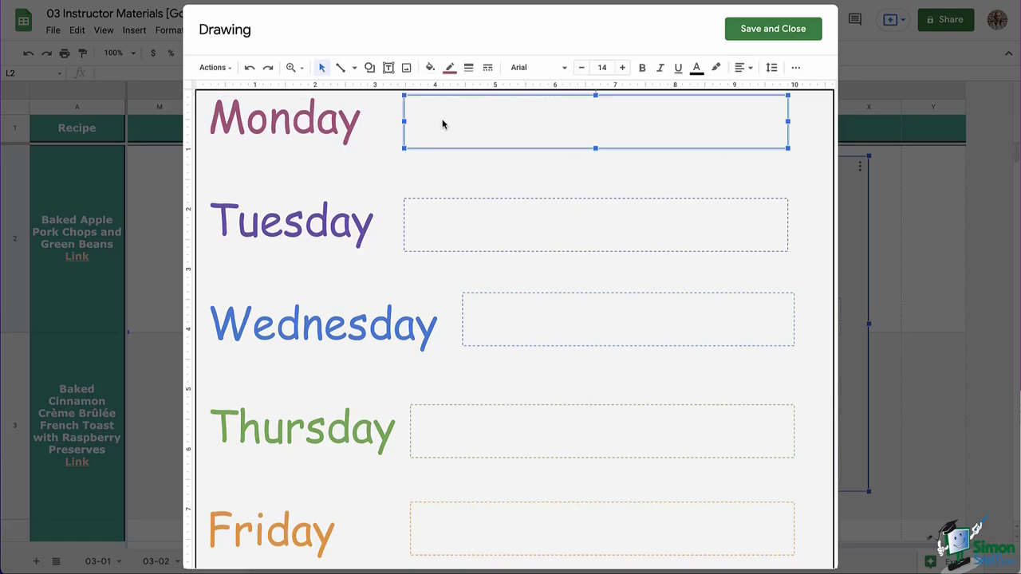
left_click(442, 123)
type("Chicken s")
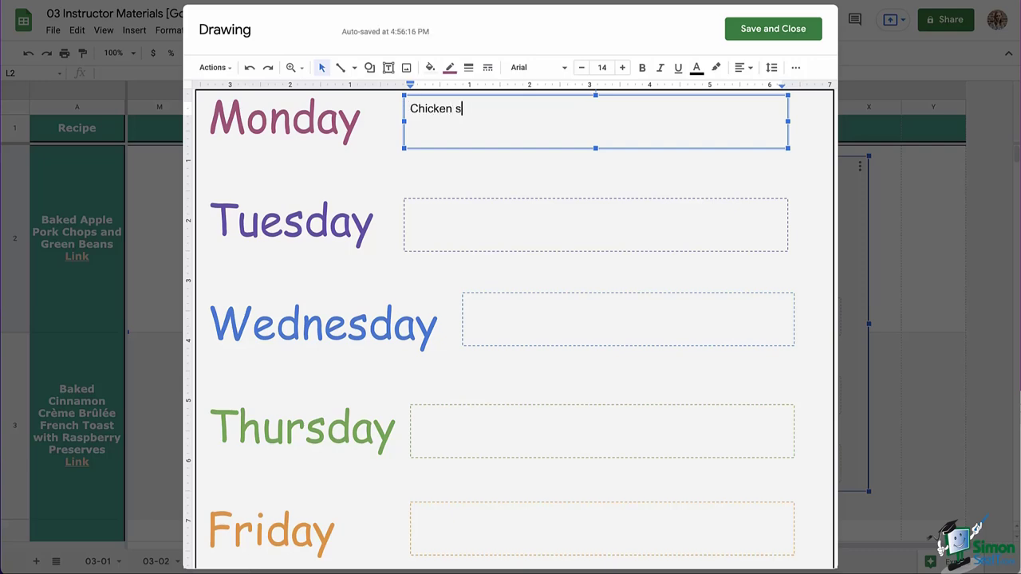
type("alad sandwich")
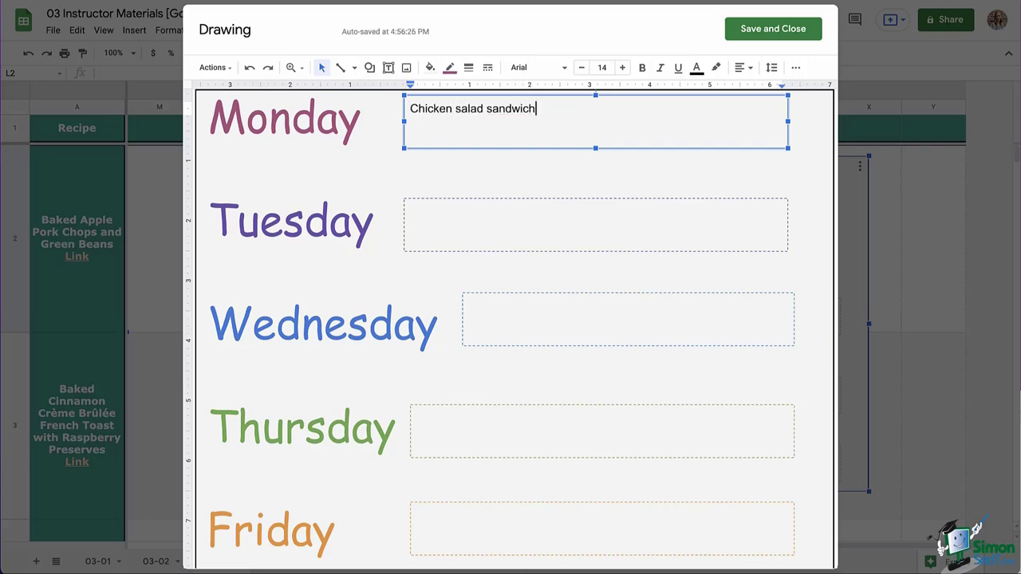
double_click(439, 234)
type("Leftover baked apple pork chops")
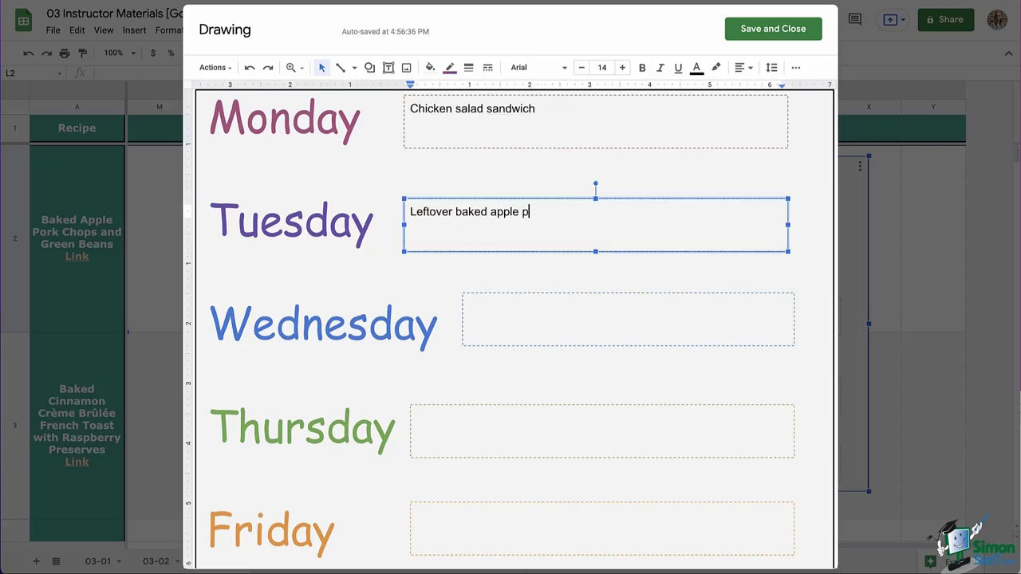
- Label Monday's meals by adding "Breakfast -" above the sandwich, "Lunch -" before it, and "Dinner - Baked apple pork chops" below it
left_click(414, 92)
type("Breakfast -")
key("Return")
type("Lunch ")
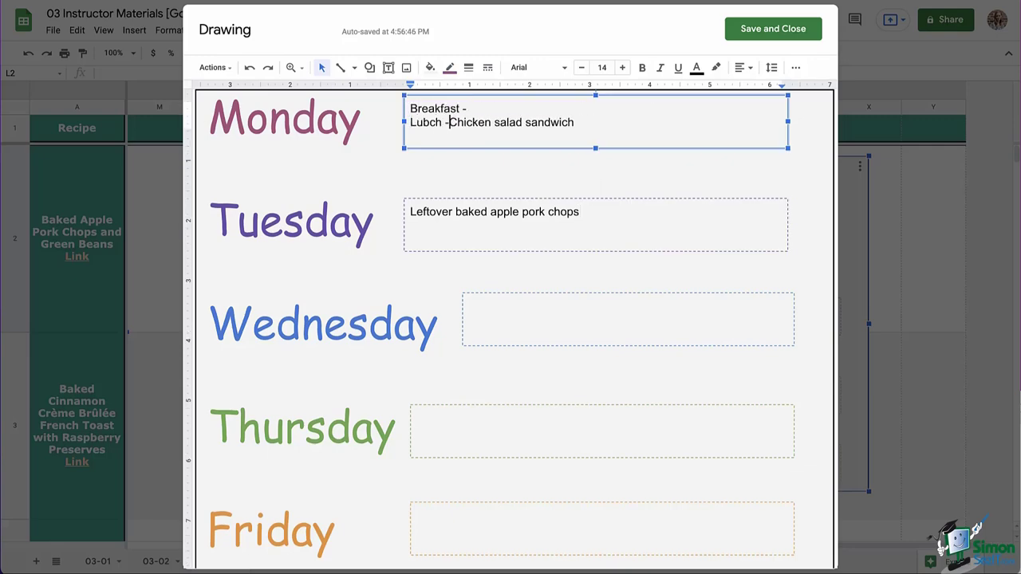
type("-")
left_click(577, 122)
key("Return")
type("Dinner - Baked apple po")
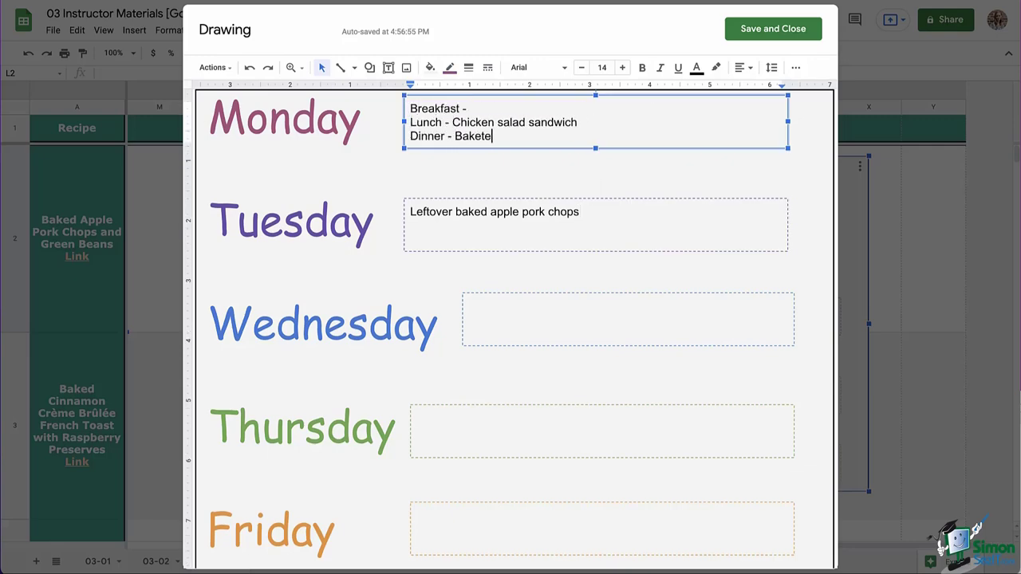
type("rk chops")
- Label Tuesday's meals by adding a "Breakfast -" line above the leftovers, "Lunch -" before them, and a "Dinner -" line below
left_click(410, 212)
type("Breakfast -")
key("Return")
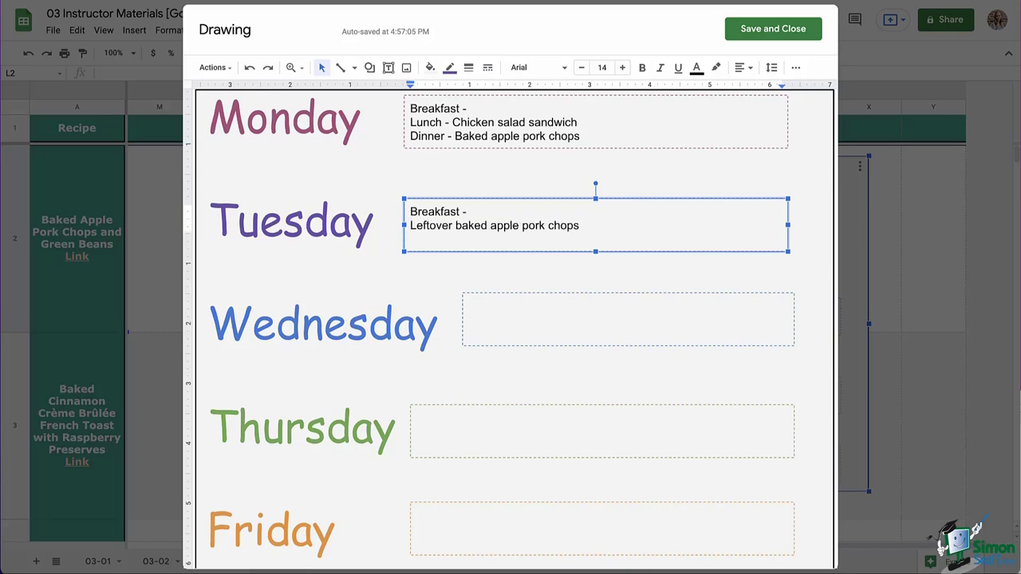
type("Lunch -")
left_click(643, 226)
key("Return")
type("Dinner -")
left_click(672, 187)
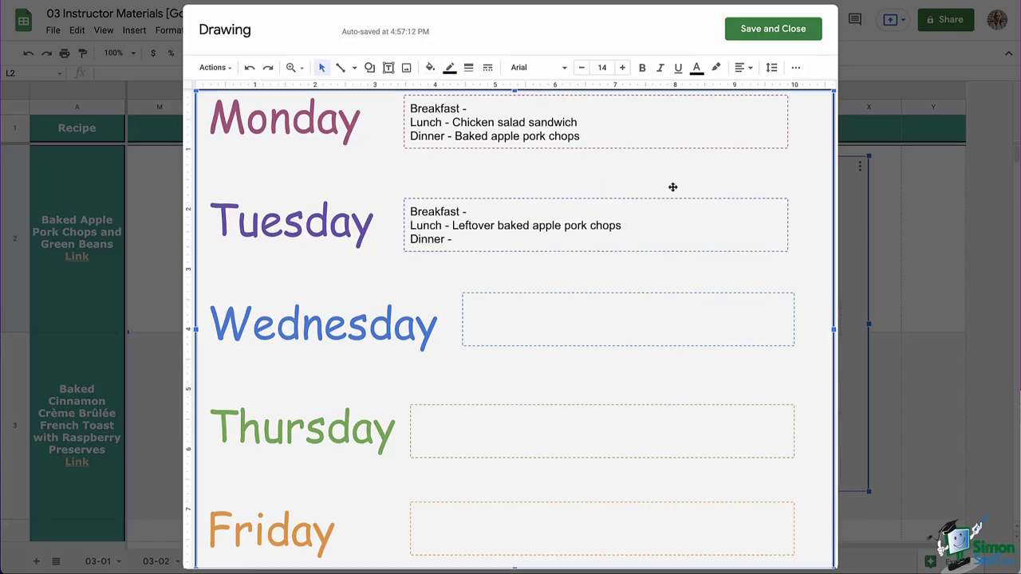